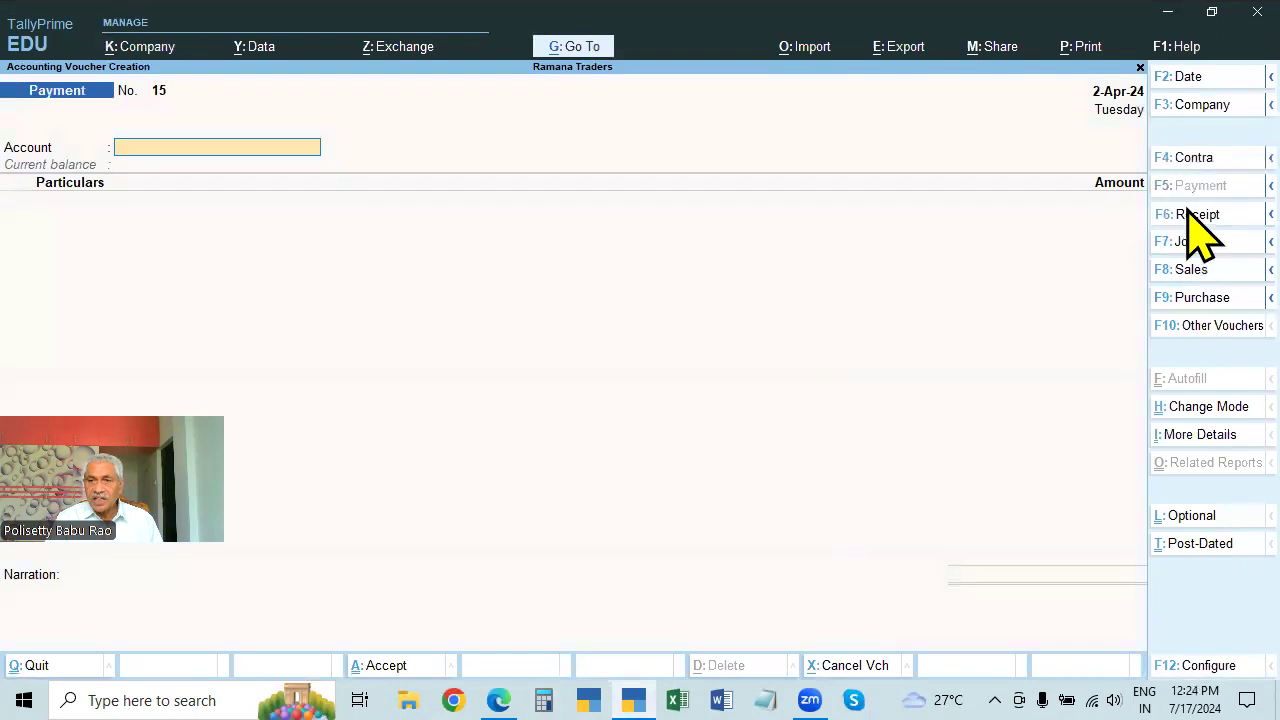
- Keep Single Entry mode for the Receipt voucher and switch to a new Purchase voucher
{"action": "left_click", "coordinate": [1205, 406]}
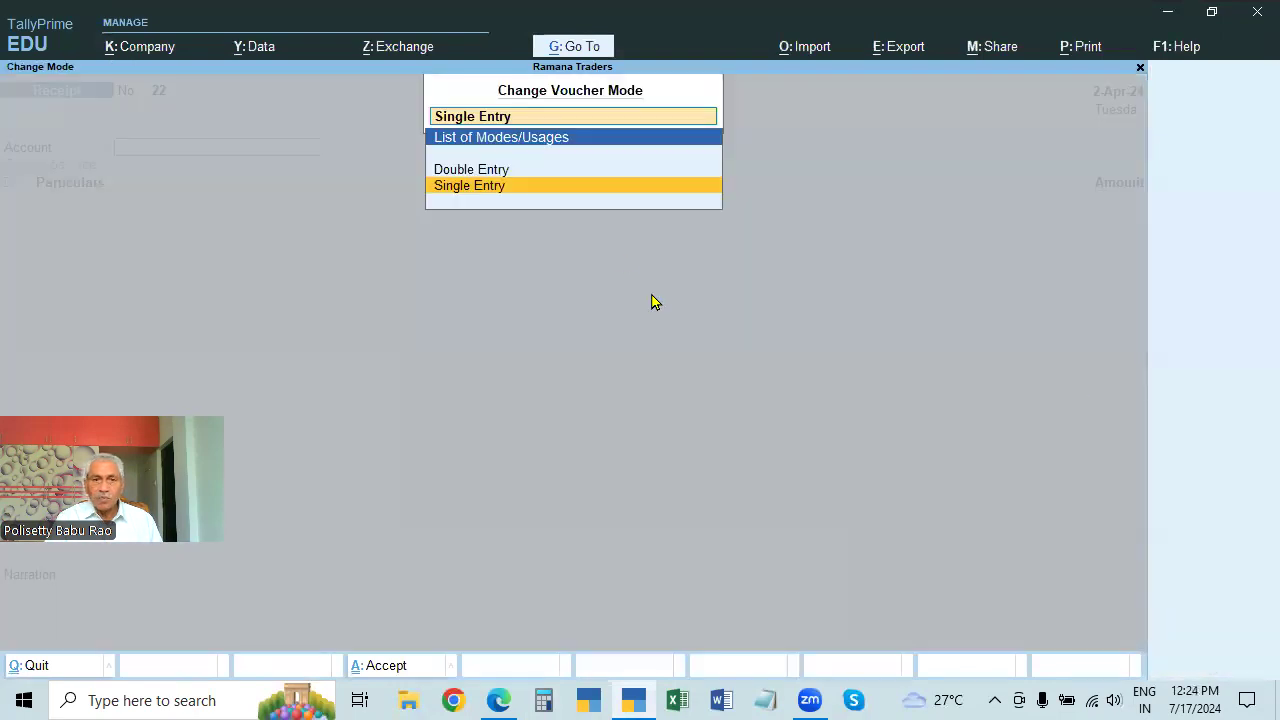
{"action": "left_click", "coordinate": [490, 185]}
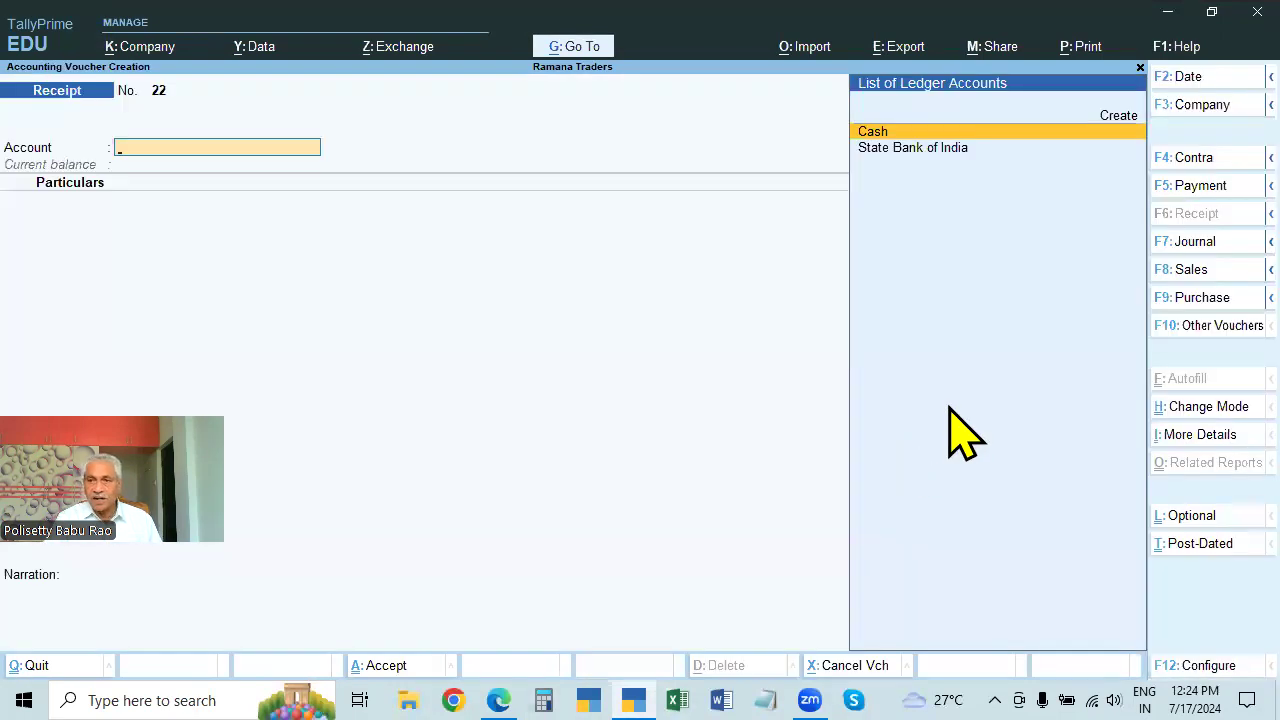
{"action": "left_click", "coordinate": [1192, 272]}
{"action": "left_click", "coordinate": [1200, 298]}
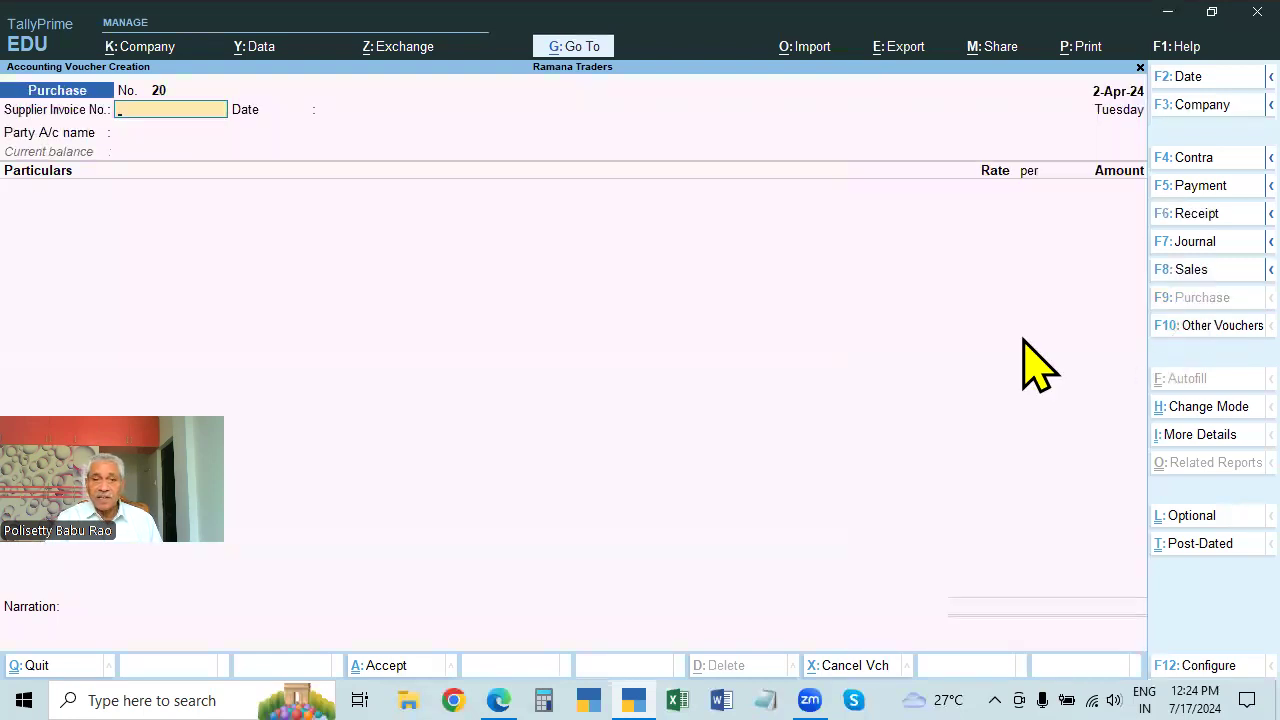
- Change the Purchase voucher's mode to As Voucher and return it to Accounting Invoice
{"action": "left_click", "coordinate": [1196, 408]}
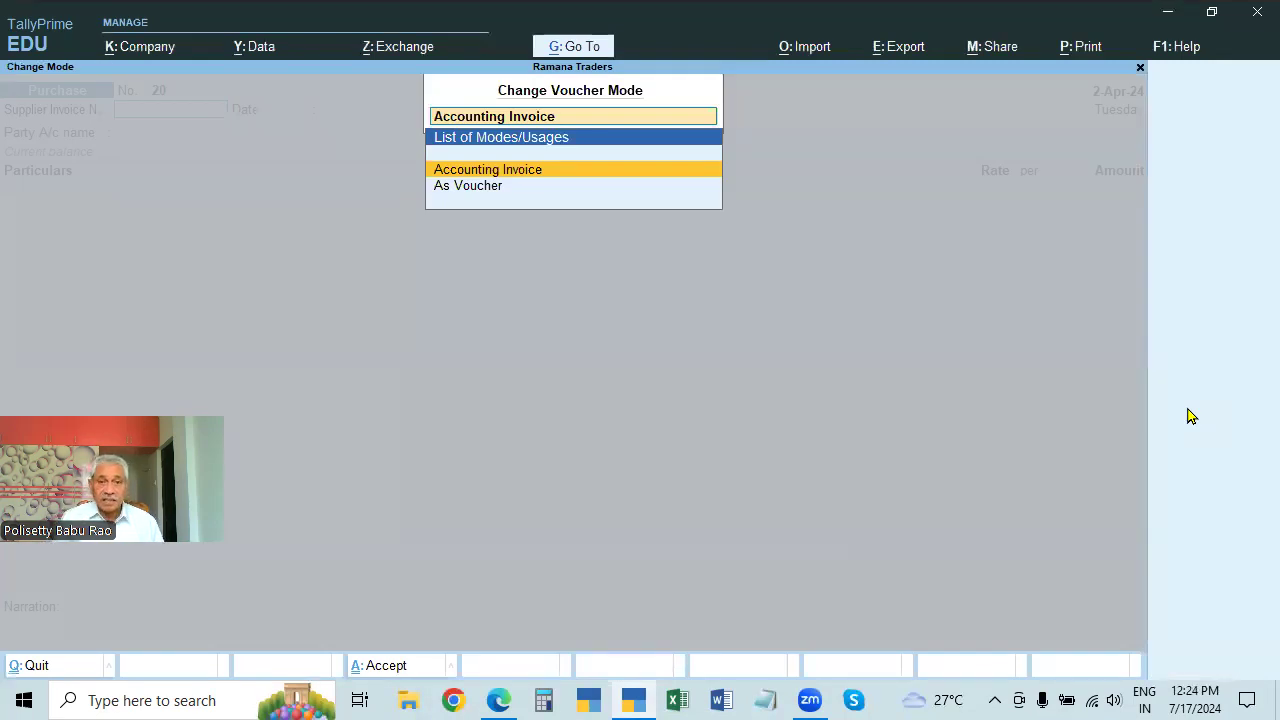
{"action": "key", "text": "Down"}
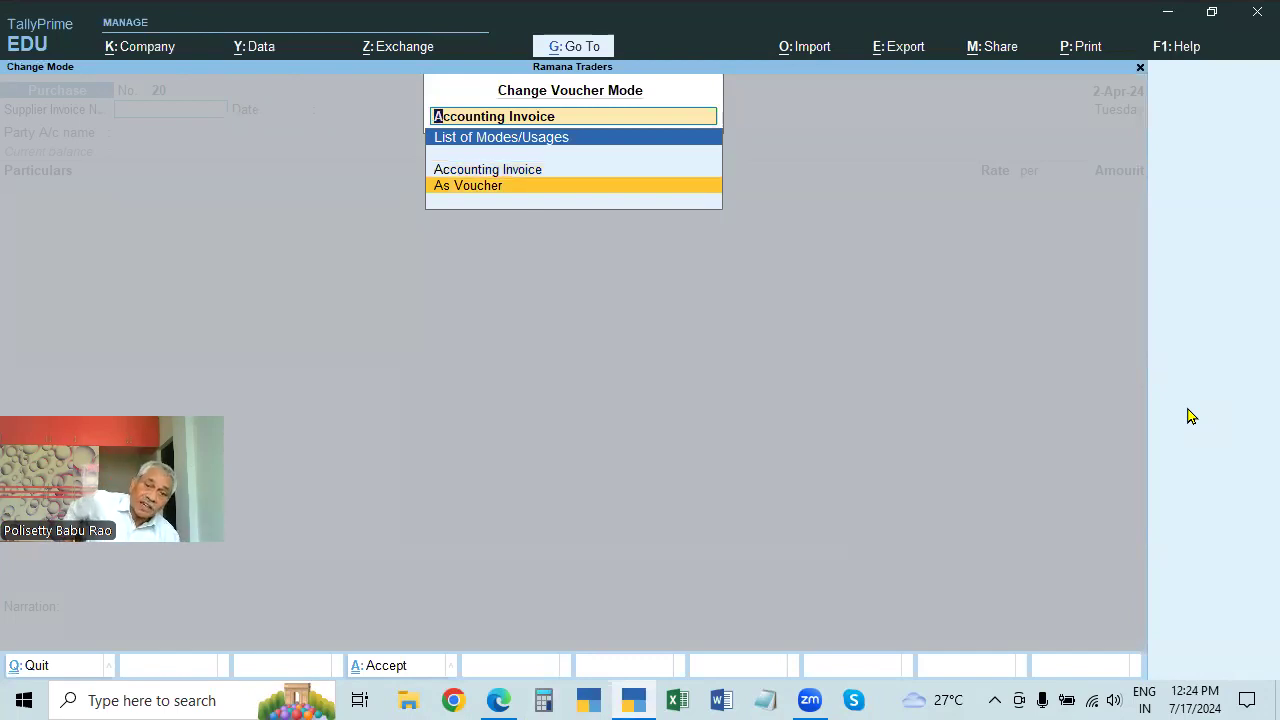
{"action": "key", "text": "Return"}
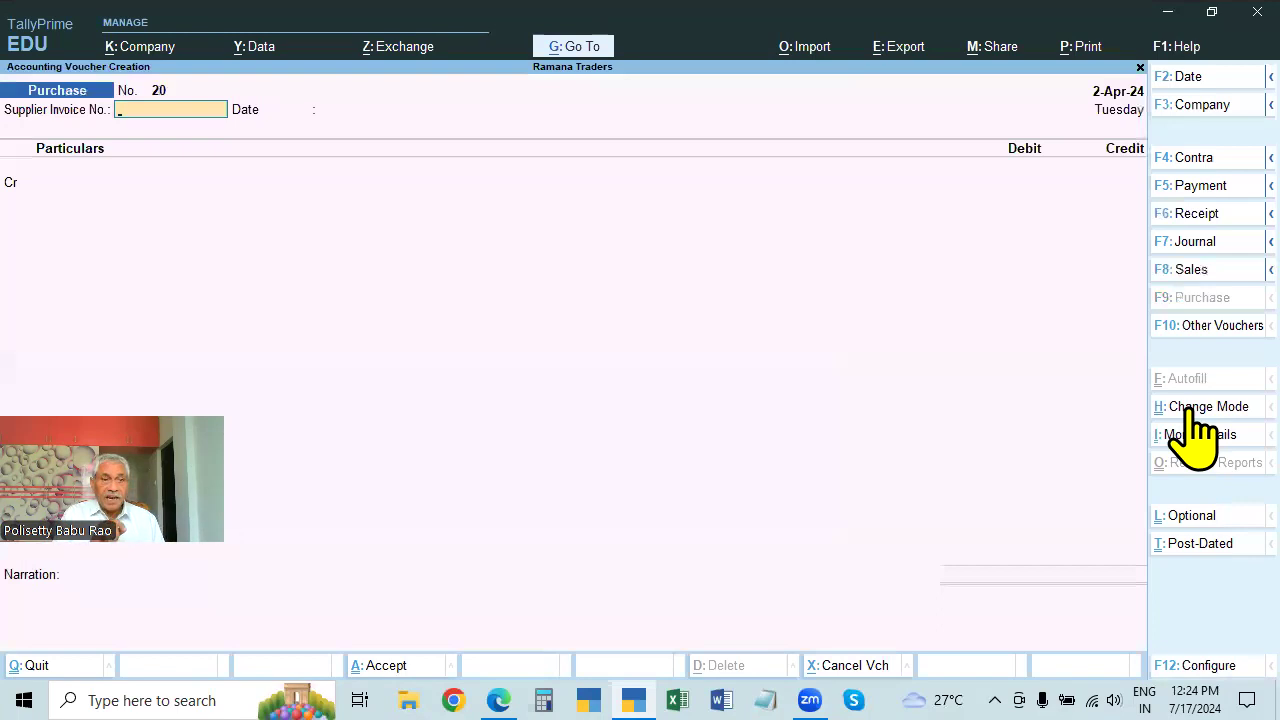
{"action": "left_click", "coordinate": [1192, 410]}
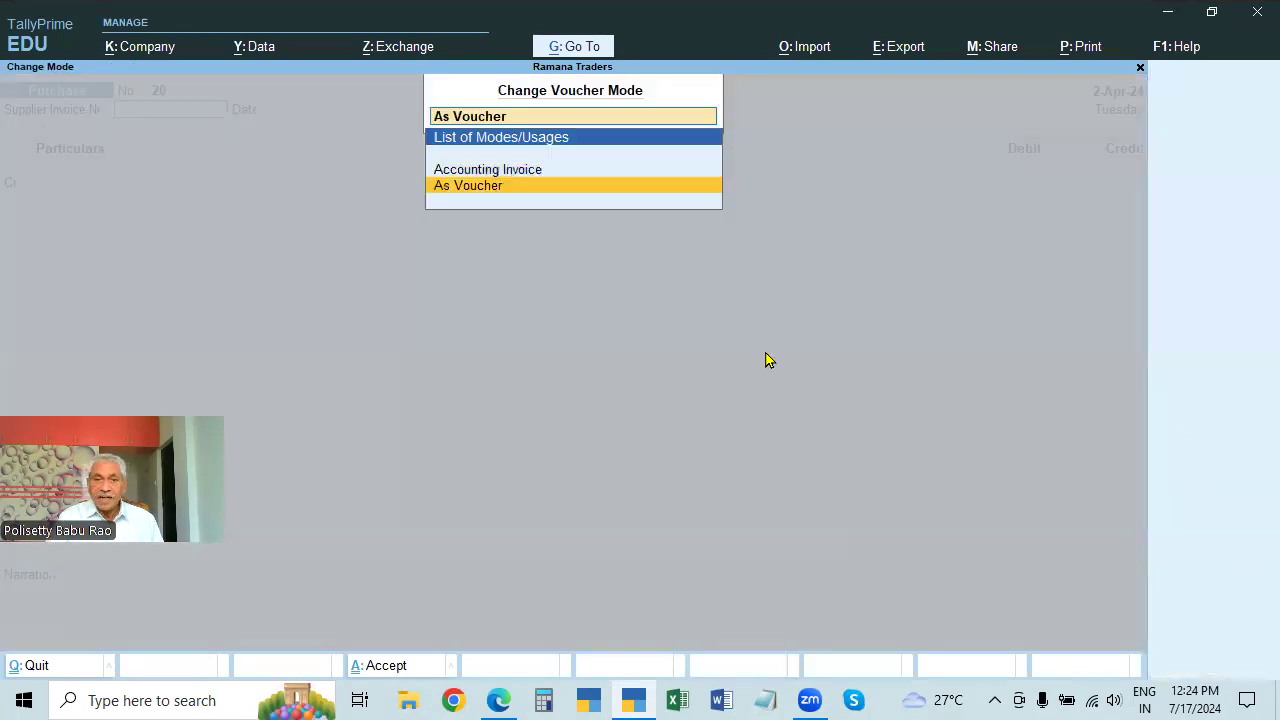
{"action": "left_click", "coordinate": [510, 170]}
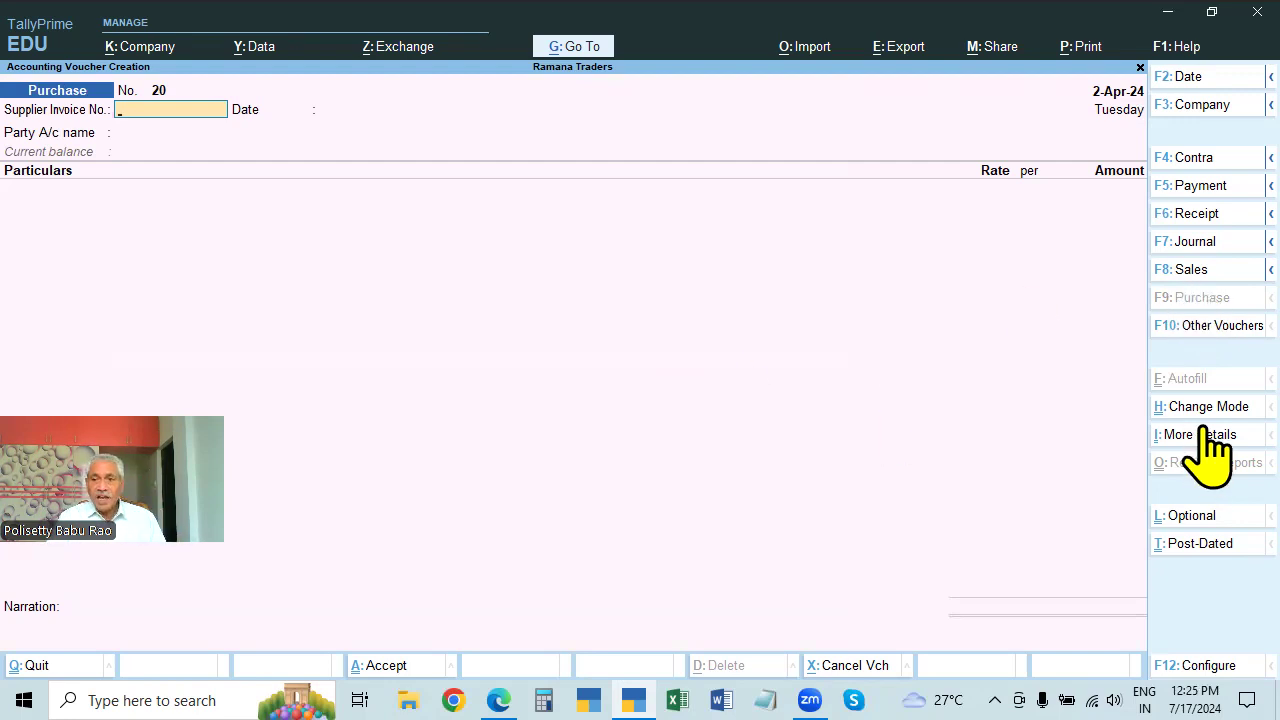
- Review the modes available for the Purchase voucher, keeping Accounting Invoice selected
{"action": "left_click", "coordinate": [1190, 406]}
{"action": "key", "text": "Return"}
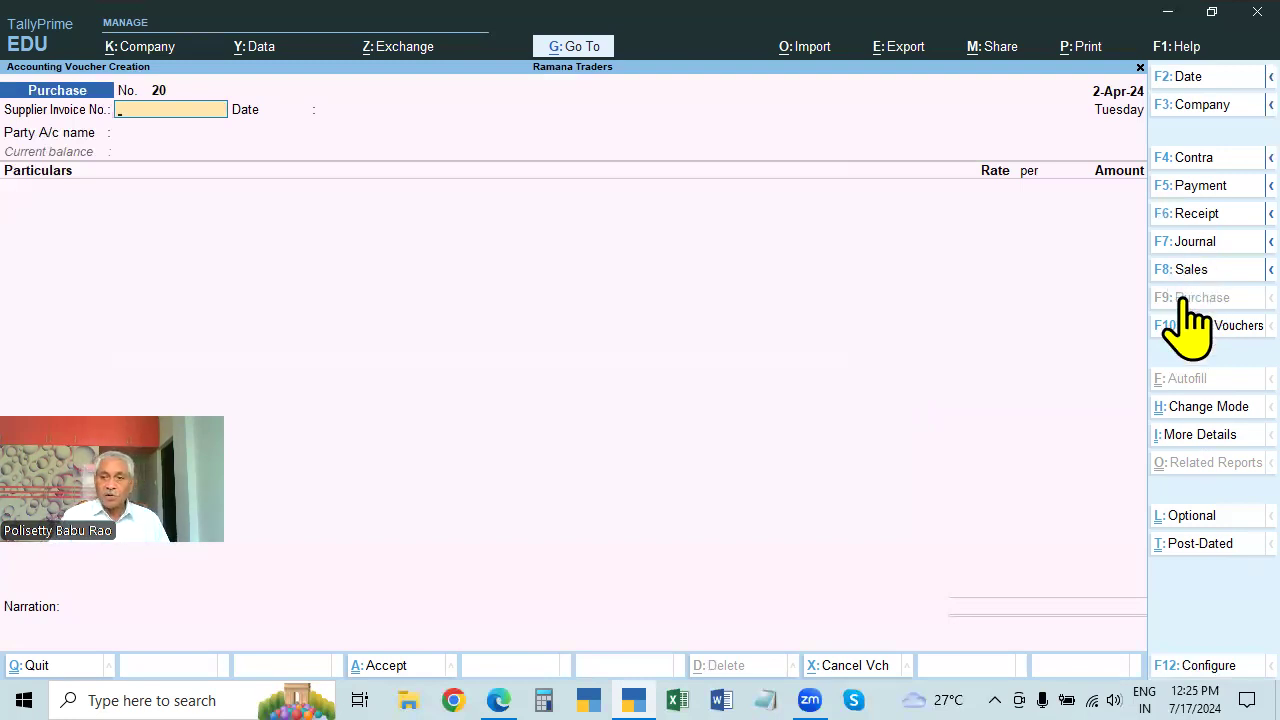
{"action": "left_click", "coordinate": [1192, 408]}
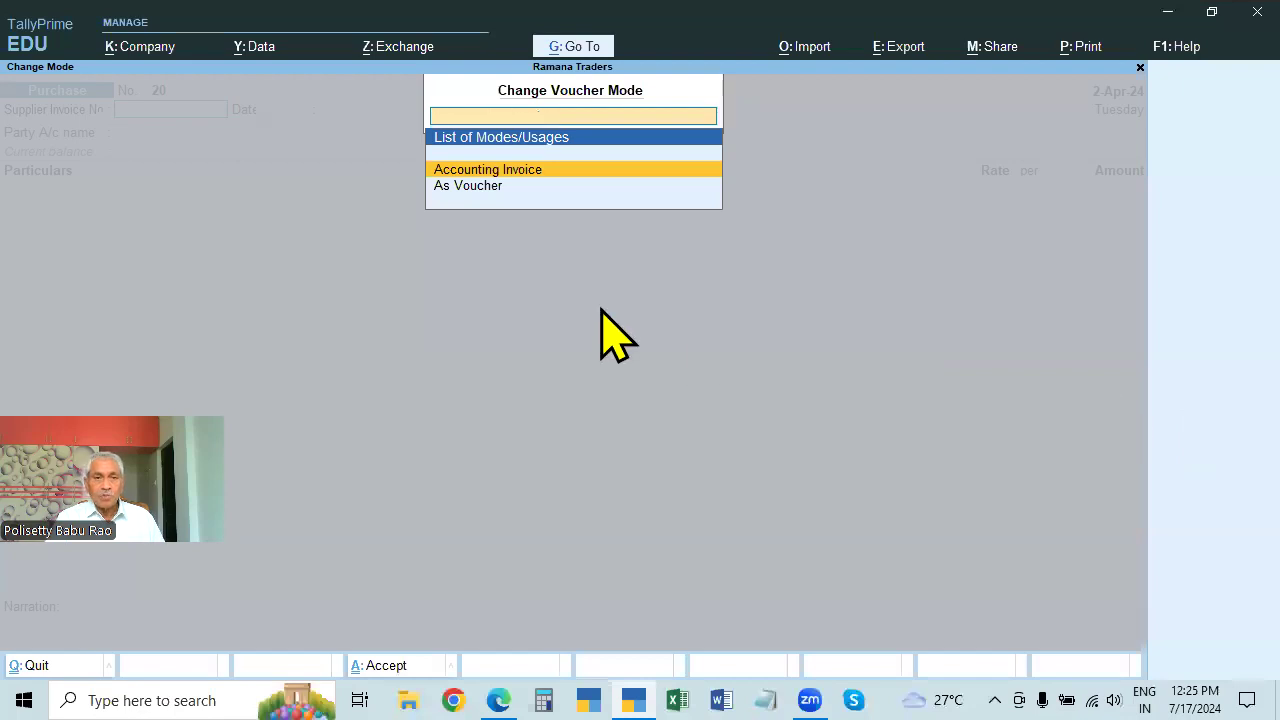
{"action": "key", "text": "Return"}
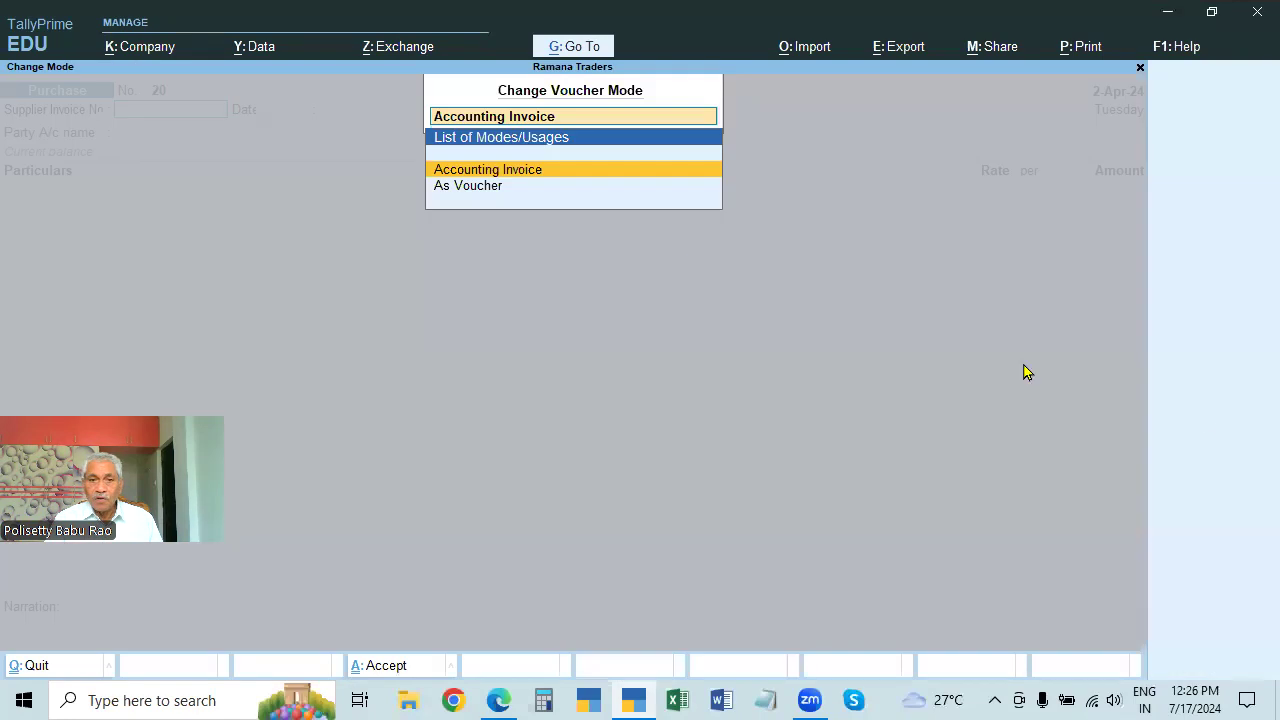
{"action": "left_click", "coordinate": [1198, 408]}
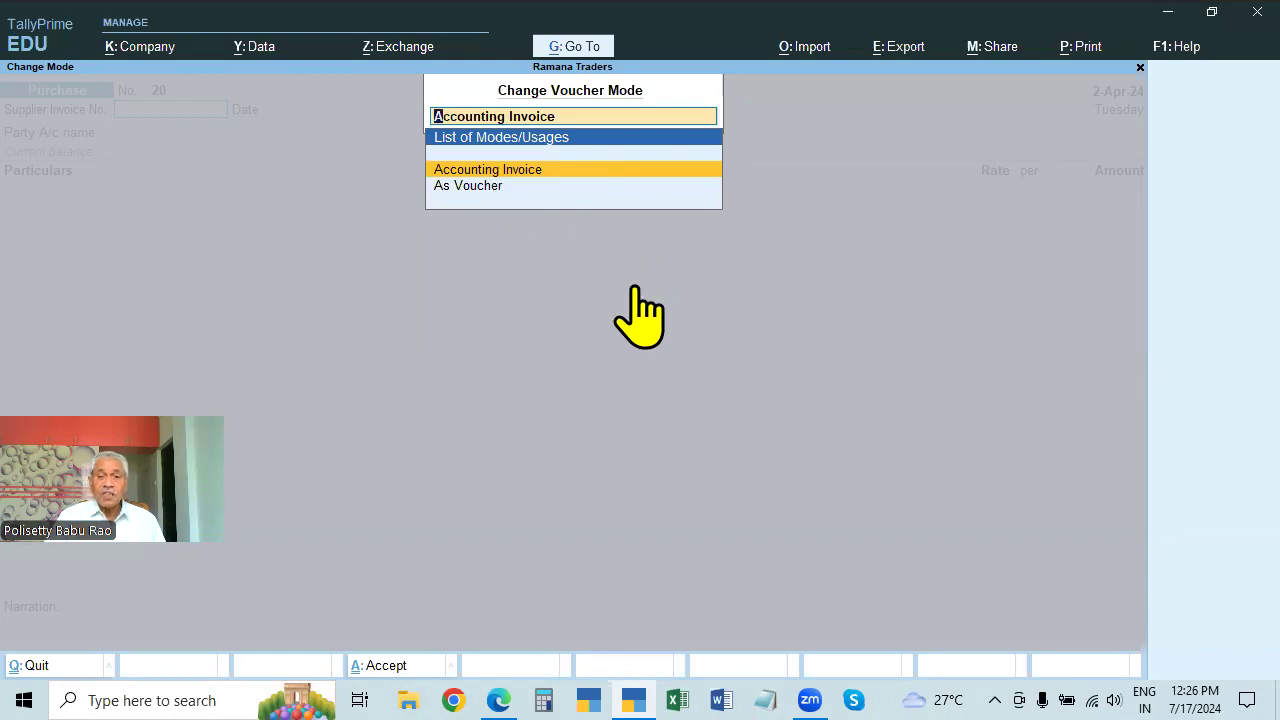
{"action": "key", "text": "Return"}
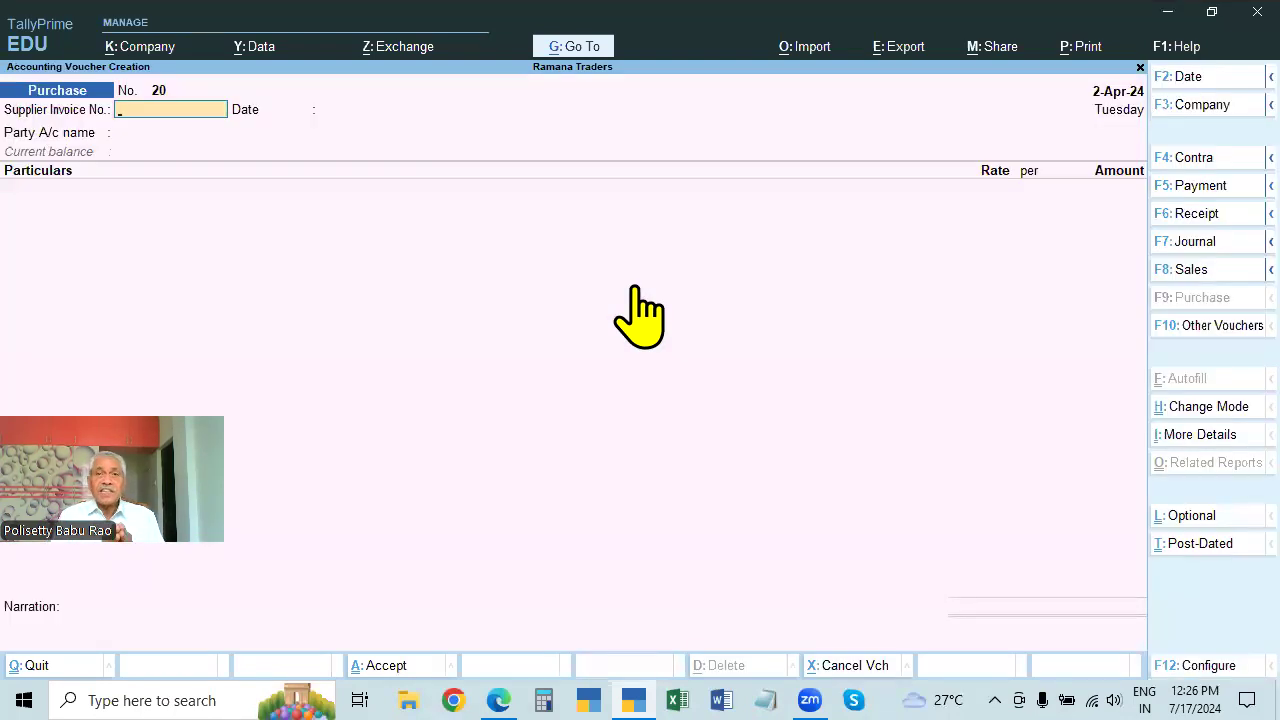
- Examine the list of accounting voucher types without changing the current Purchase type
{"action": "left_click", "coordinate": [1194, 333]}
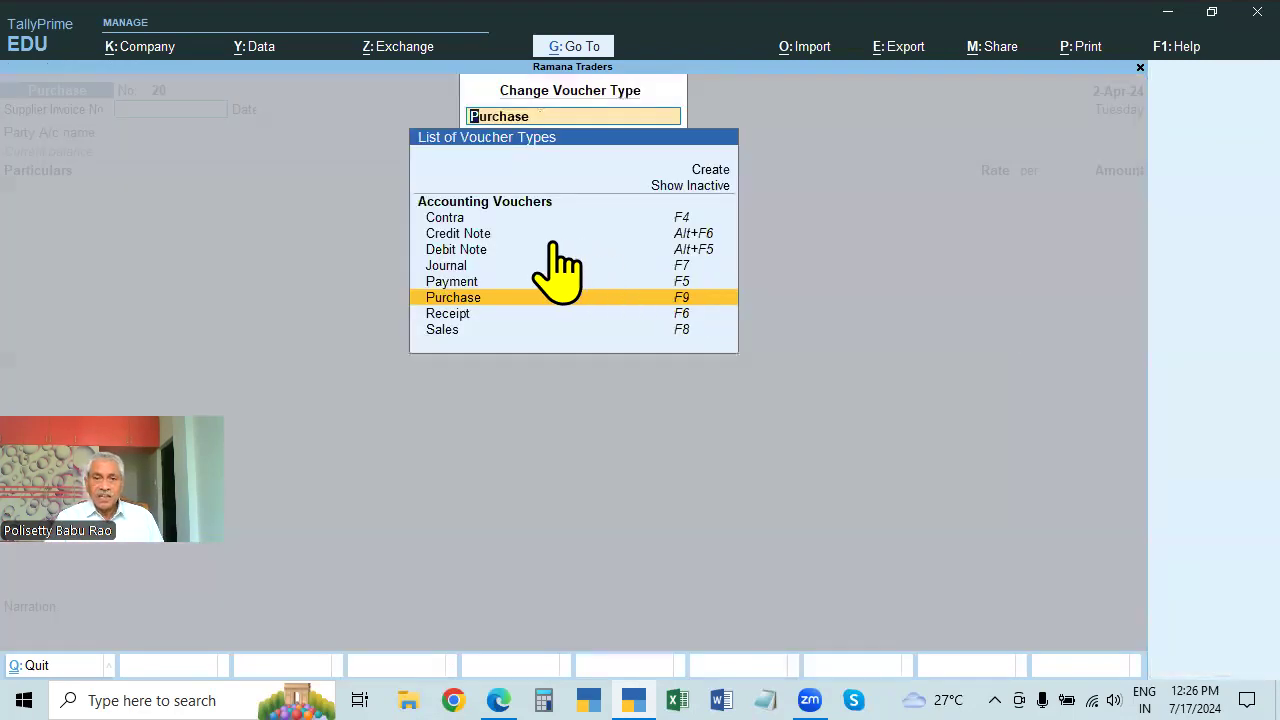
{"action": "key", "text": "space"}
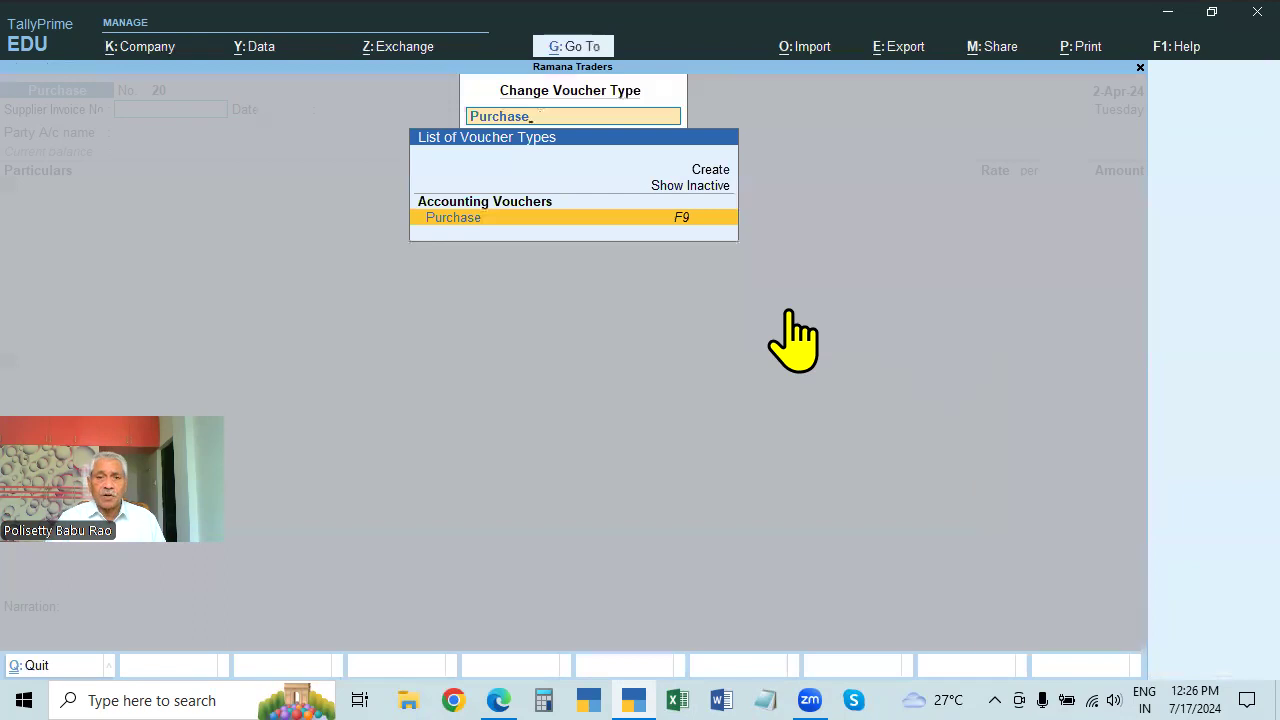
{"action": "key", "text": "BackSpace"}
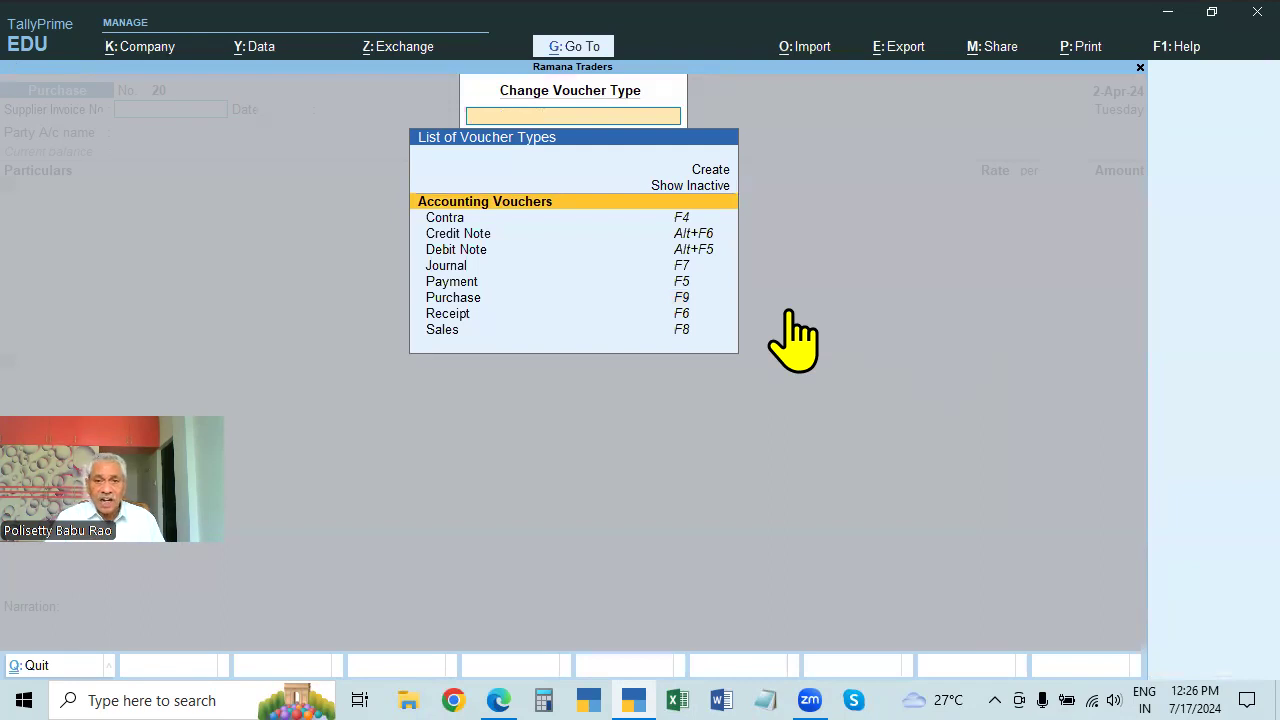
{"action": "key", "text": "Escape"}
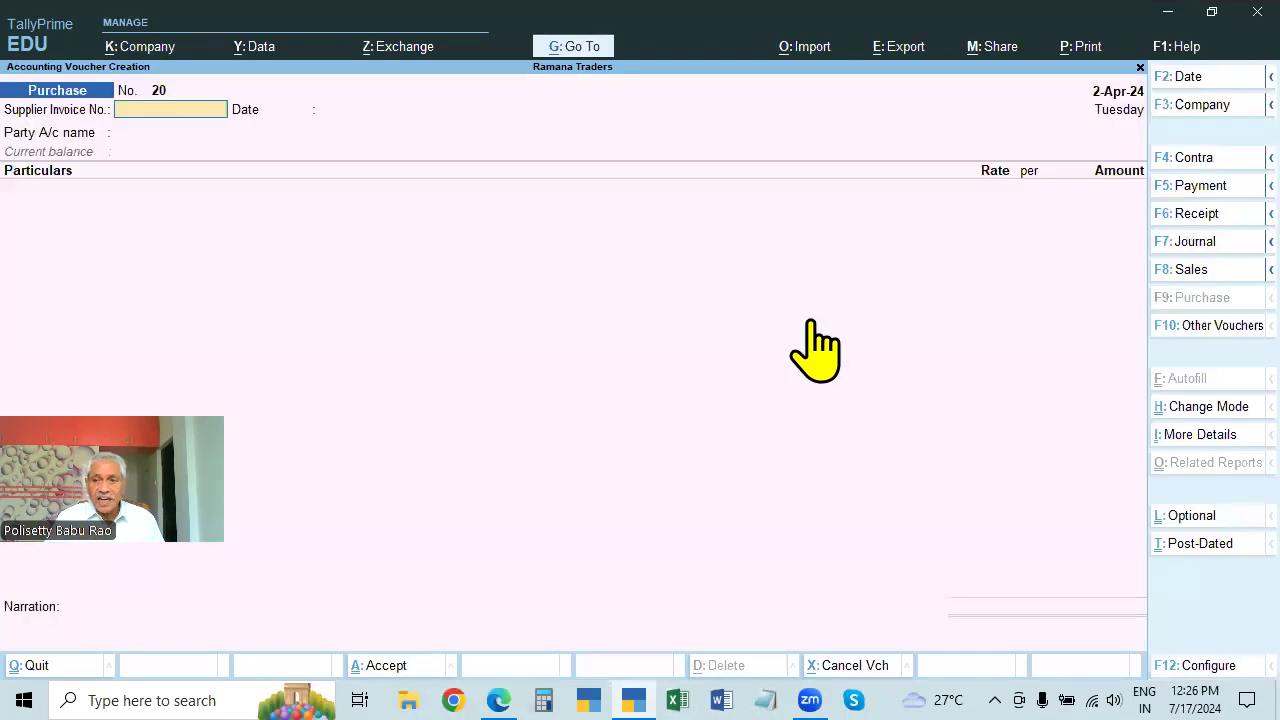
- Recheck the Purchase voucher's mode choices and stay in Accounting Invoice mode
{"action": "left_click", "coordinate": [1190, 407]}
{"action": "key", "text": "Escape"}
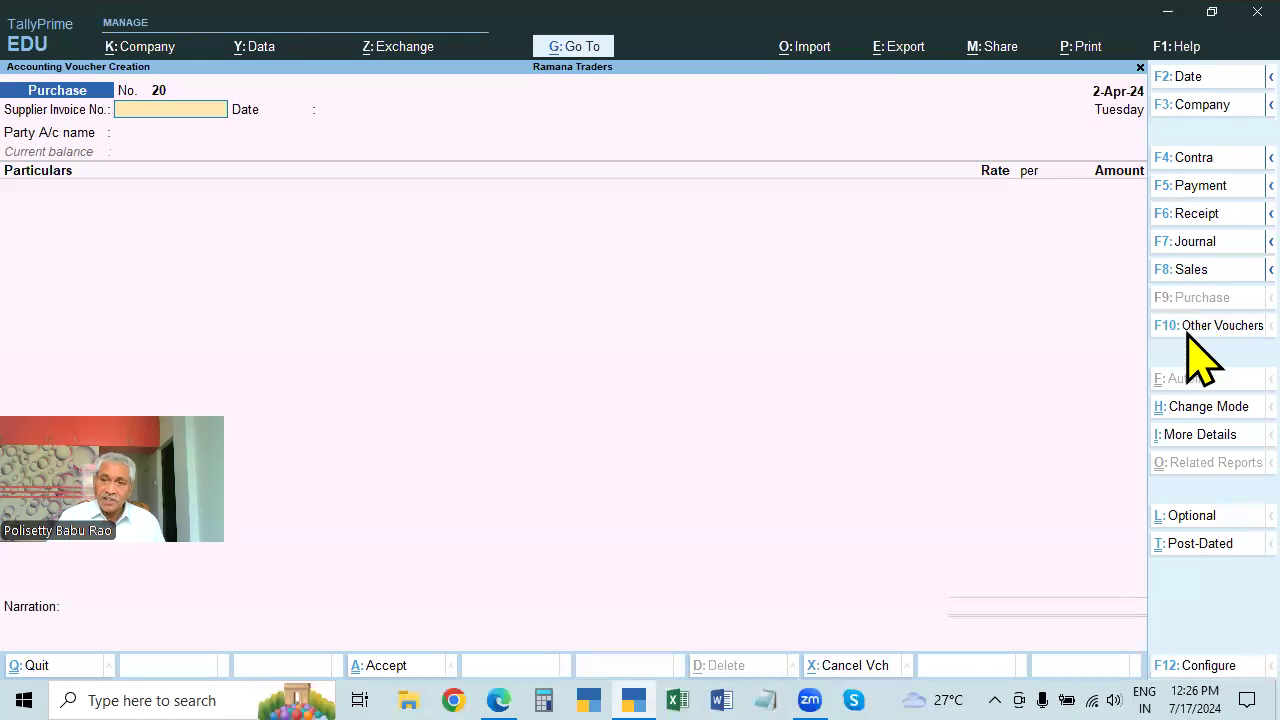
{"action": "left_click", "coordinate": [1192, 407]}
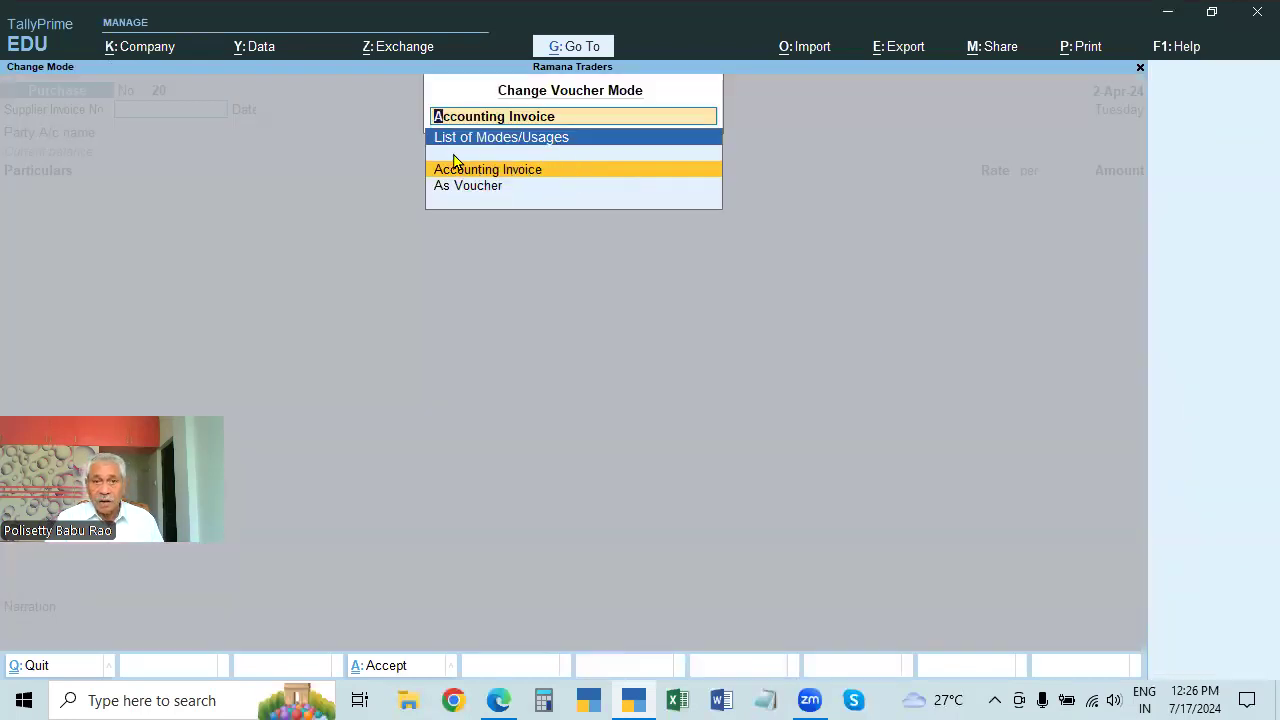
{"action": "key", "text": "Return"}
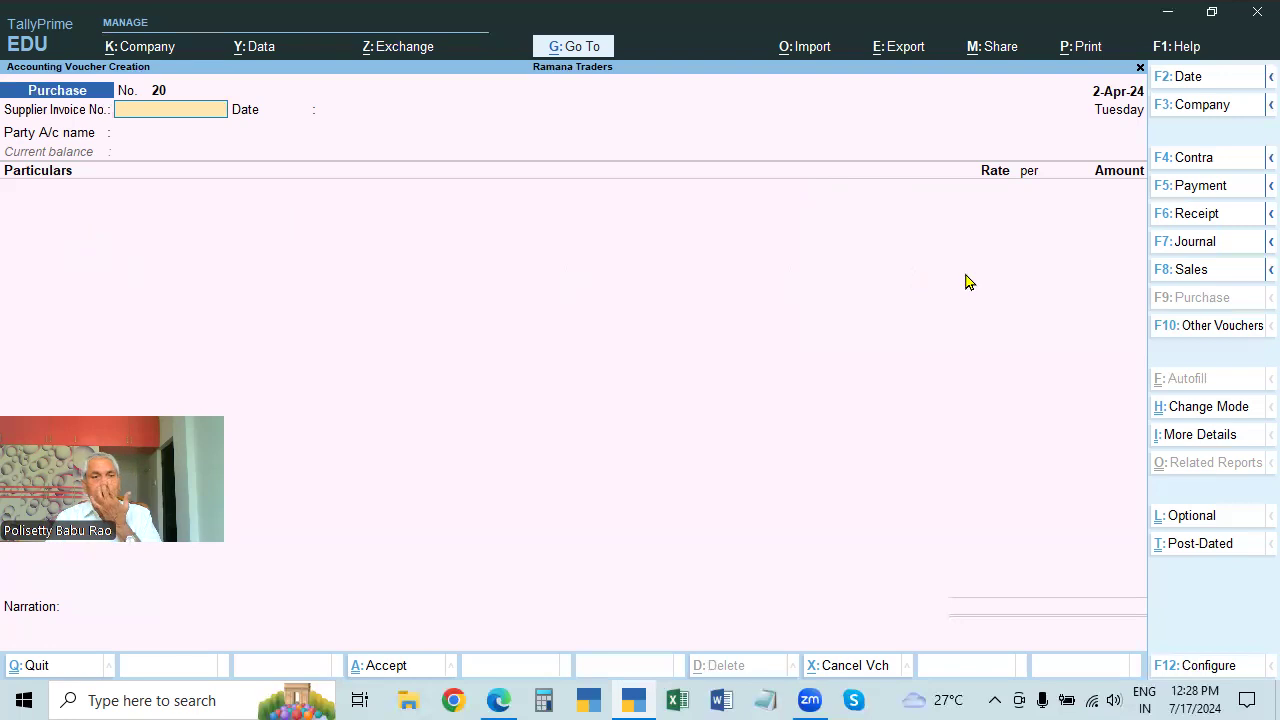
- Reopen voucher entry from the Gateway of Tally and look through the list of other voucher types
{"action": "key", "text": "Escape"}
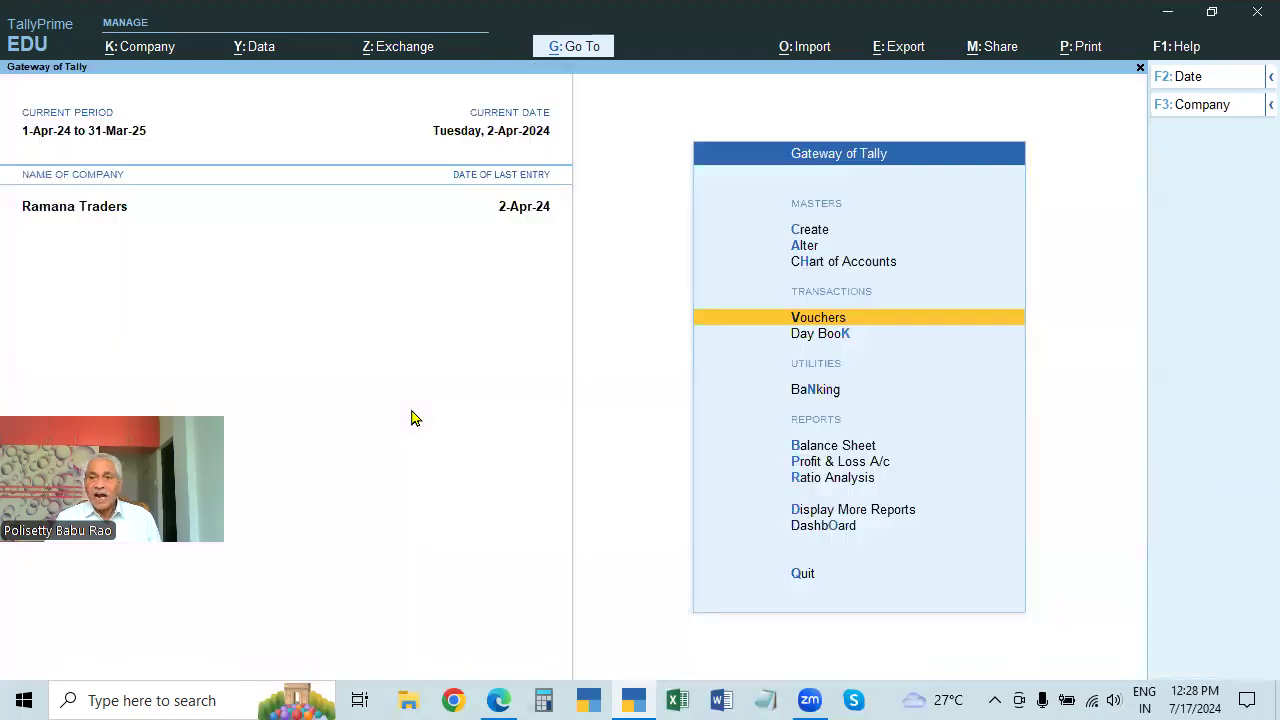
{"action": "key", "text": "Return"}
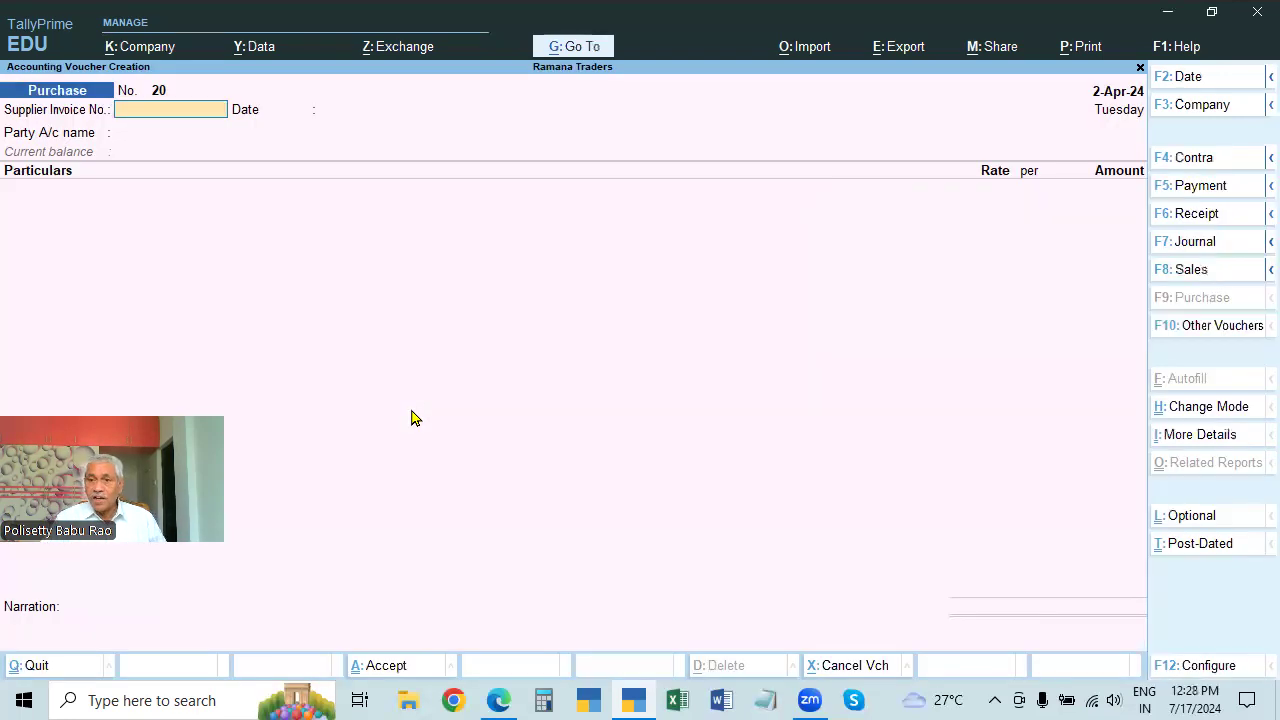
{"action": "left_click", "coordinate": [1208, 326]}
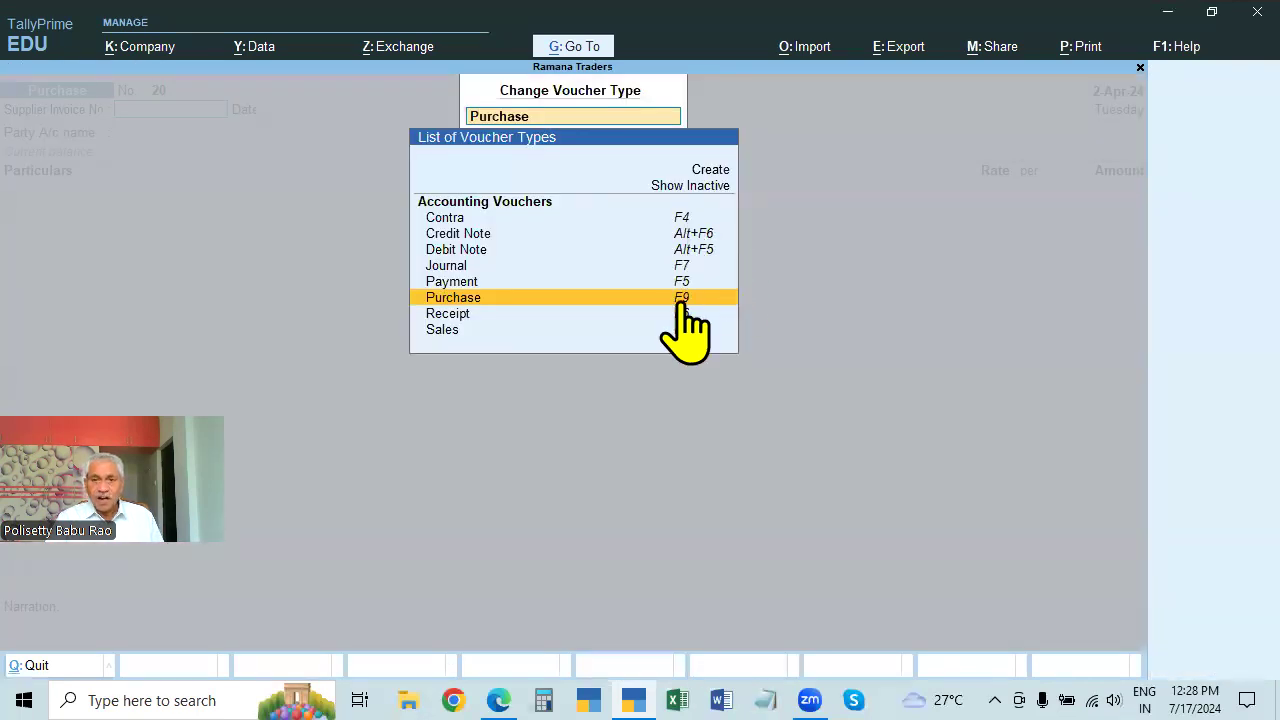
{"action": "key", "text": "BackSpace"}
{"action": "key", "text": "Escape"}
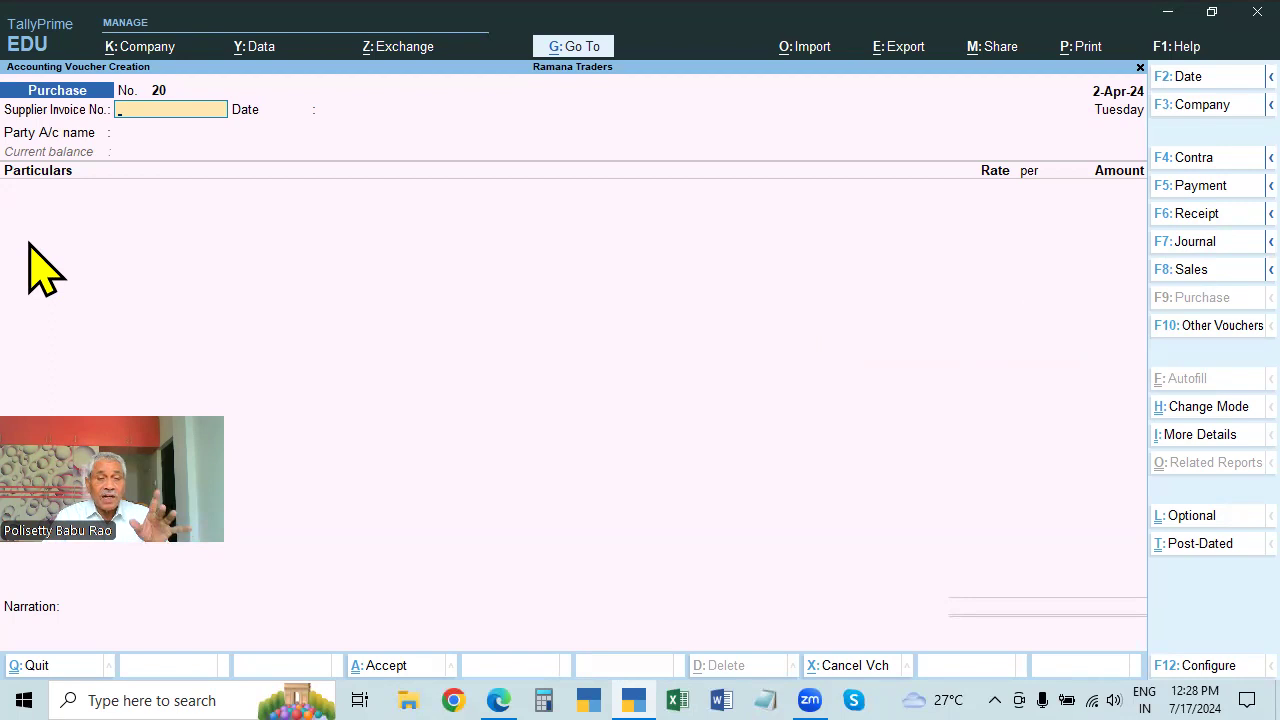
- Switch to a Journal voucher and create a debit ledger named Computer under the Fixed Assets group
{"action": "left_click", "coordinate": [1192, 241]}
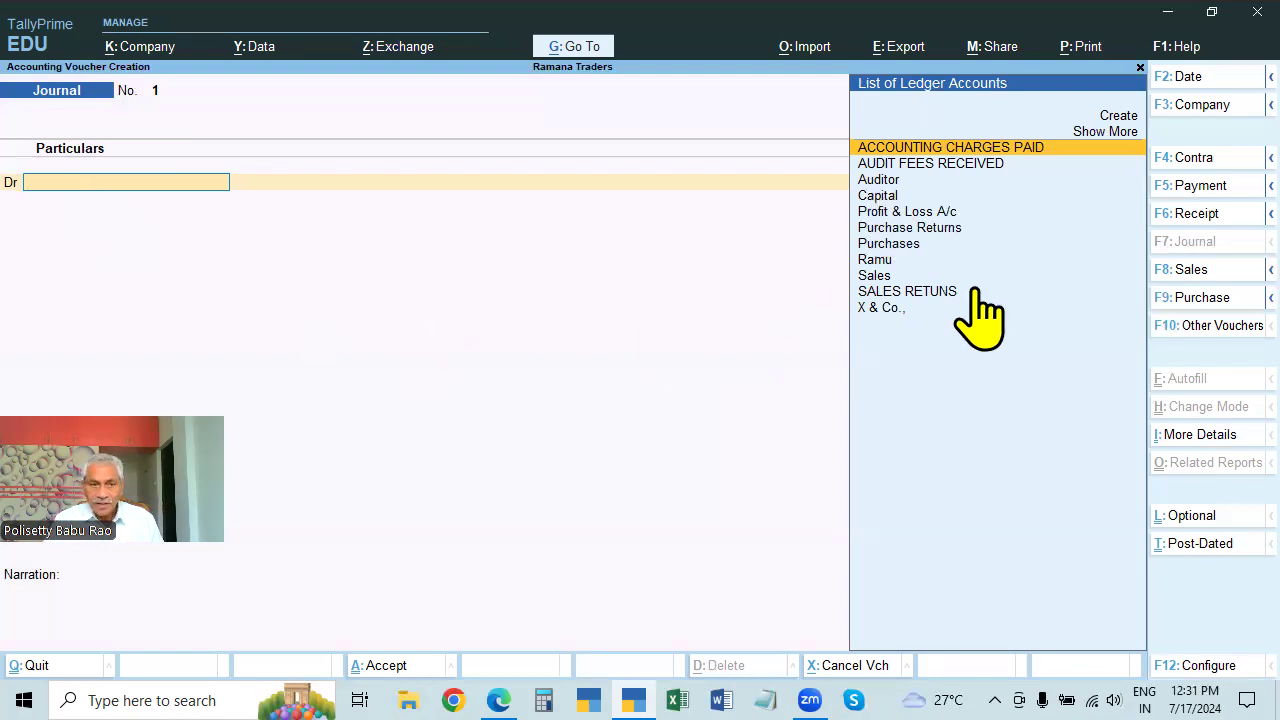
{"action": "key", "text": "alt"}
{"action": "key", "text": "alt+c"}
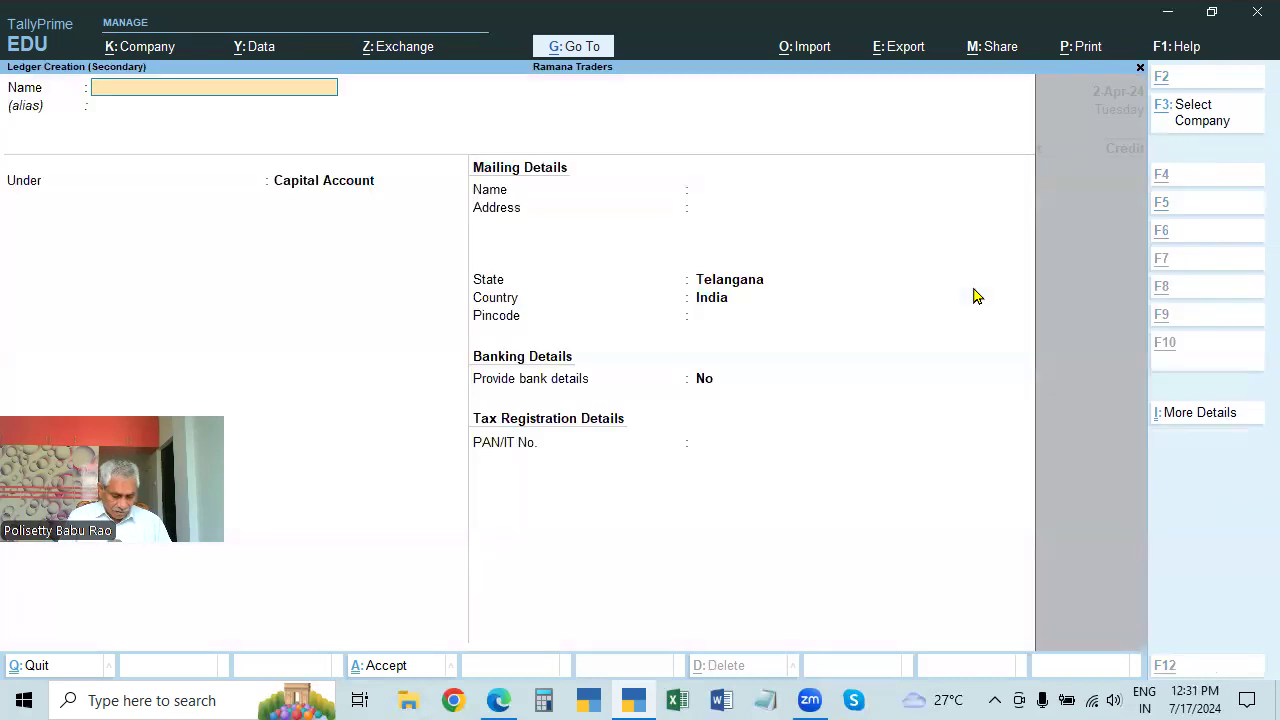
{"action": "type", "text": "Comput"}
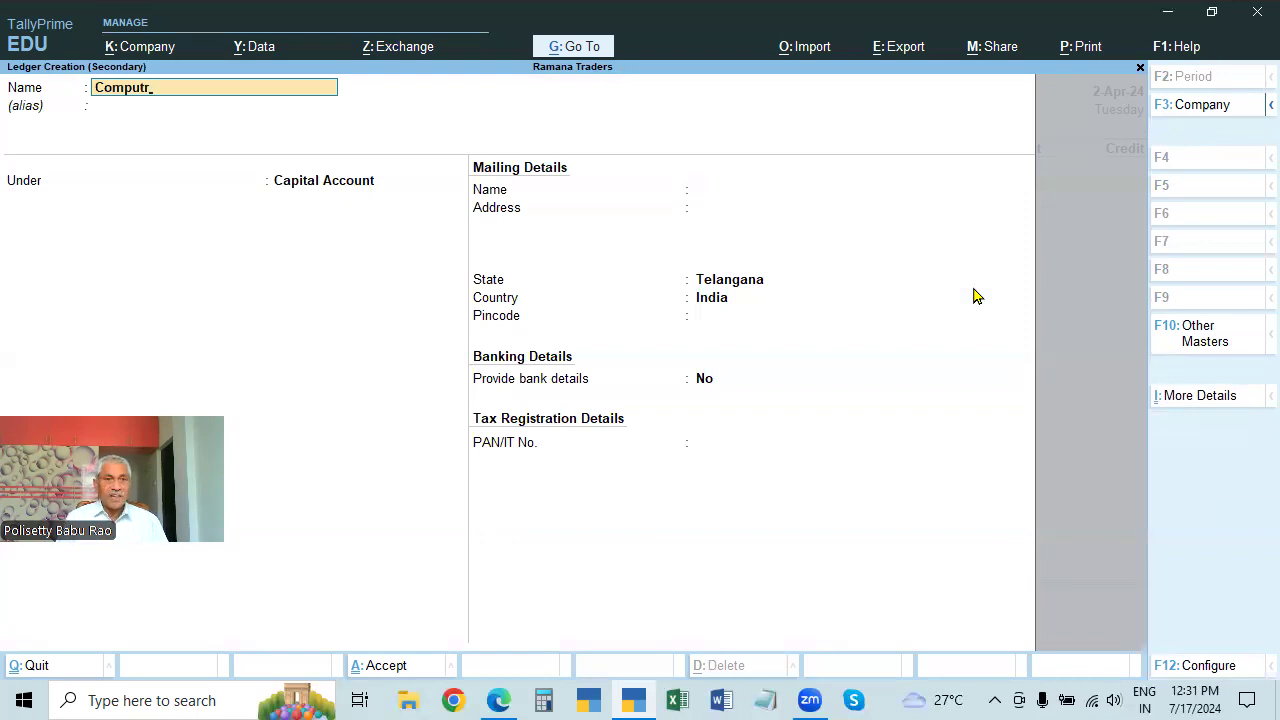
{"action": "type", "text": "er"}
{"action": "key", "text": "Return"}
{"action": "key", "text": "Return"}
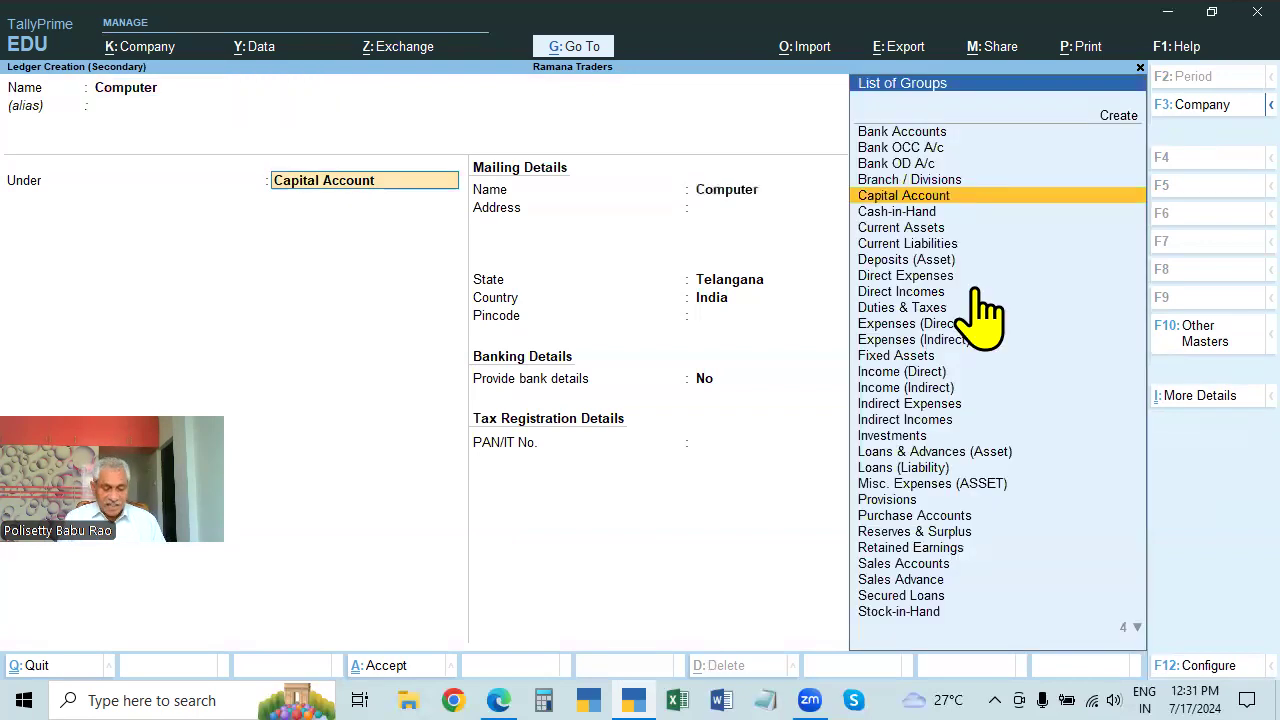
{"action": "type", "text": "Fi"}
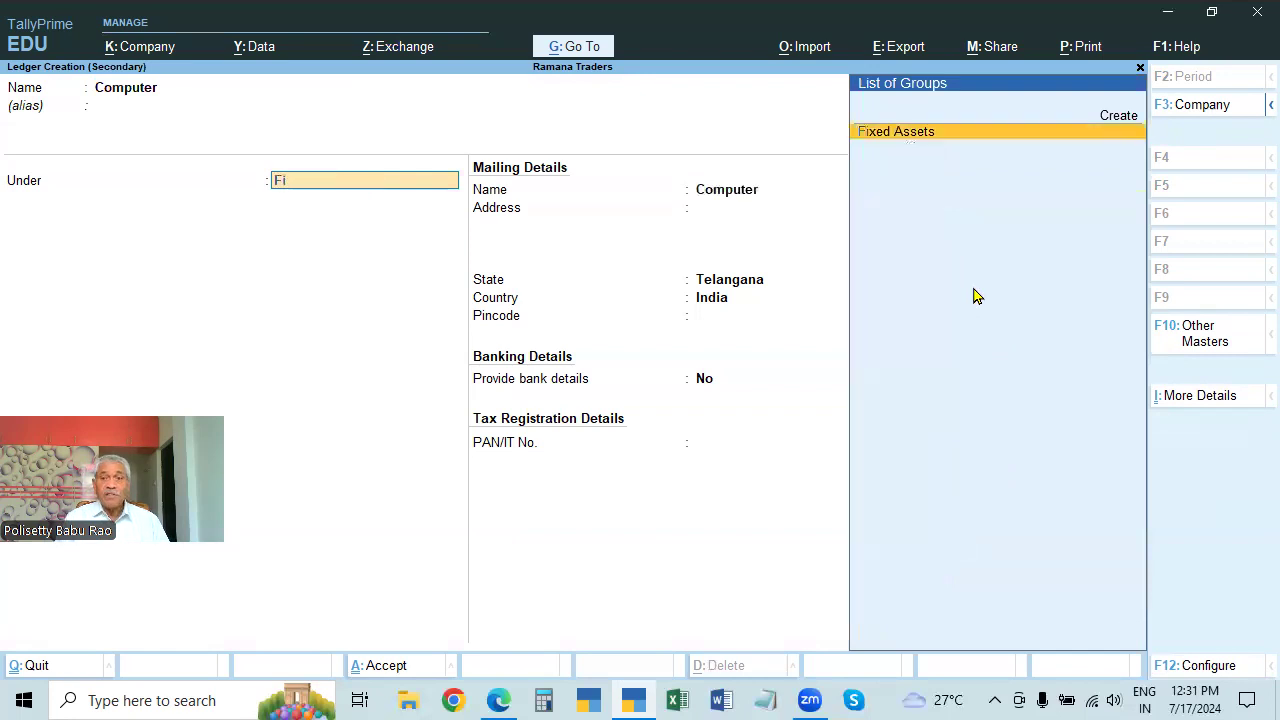
{"action": "key", "text": "Return"}
{"action": "key", "text": "ctrl+a"}
- Debit the Computer ledger with 25000 and continue to the ledger selection of the credit line
{"action": "type", "text": "25000"}
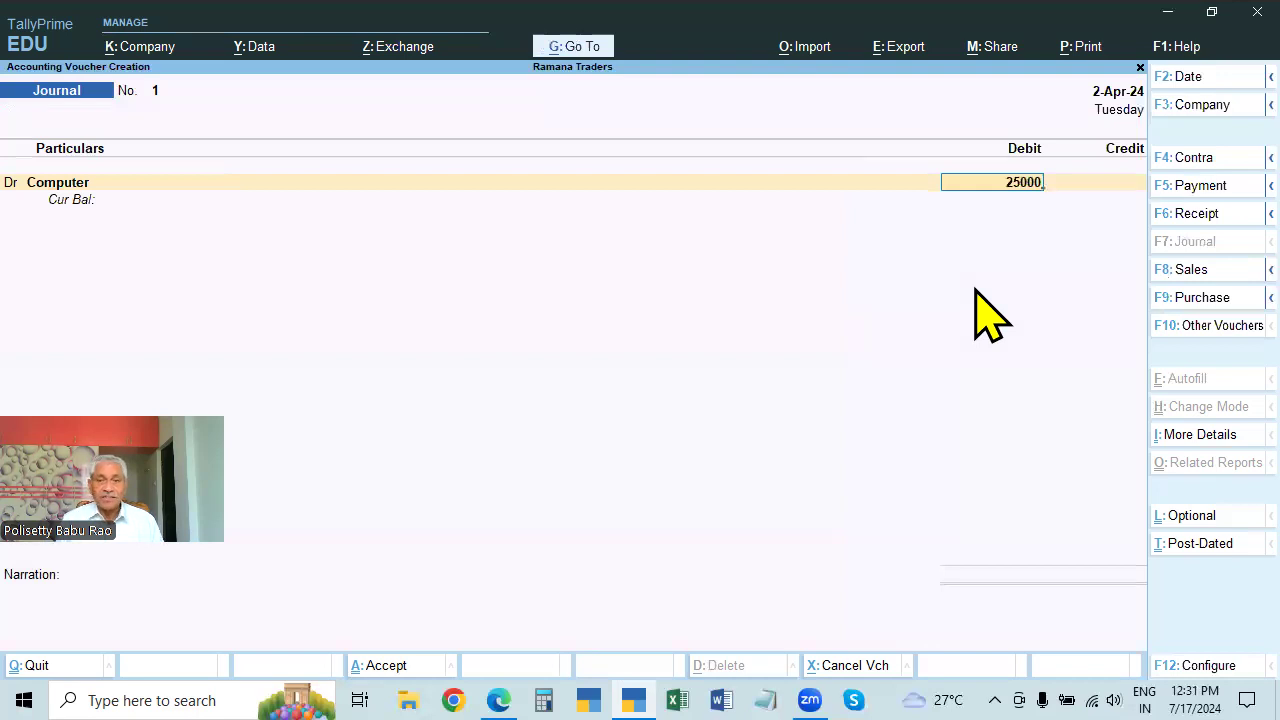
{"action": "key", "text": "Return"}
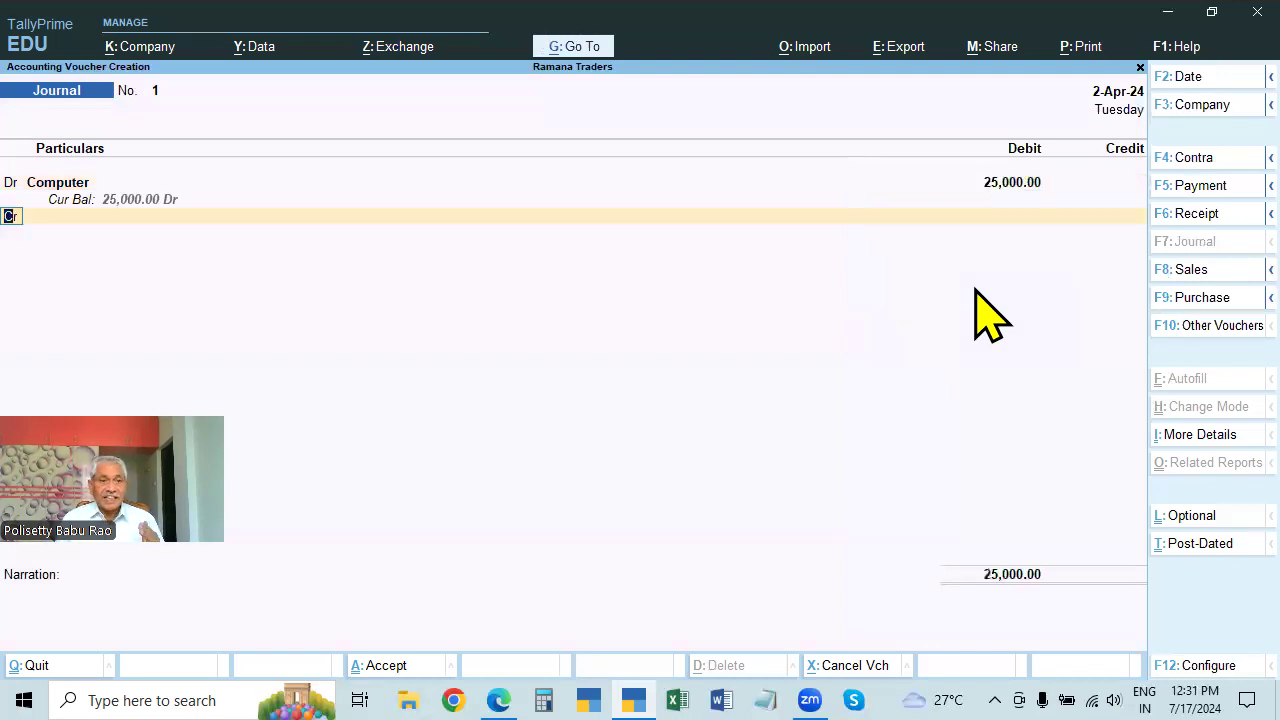
{"action": "key", "text": "Return"}
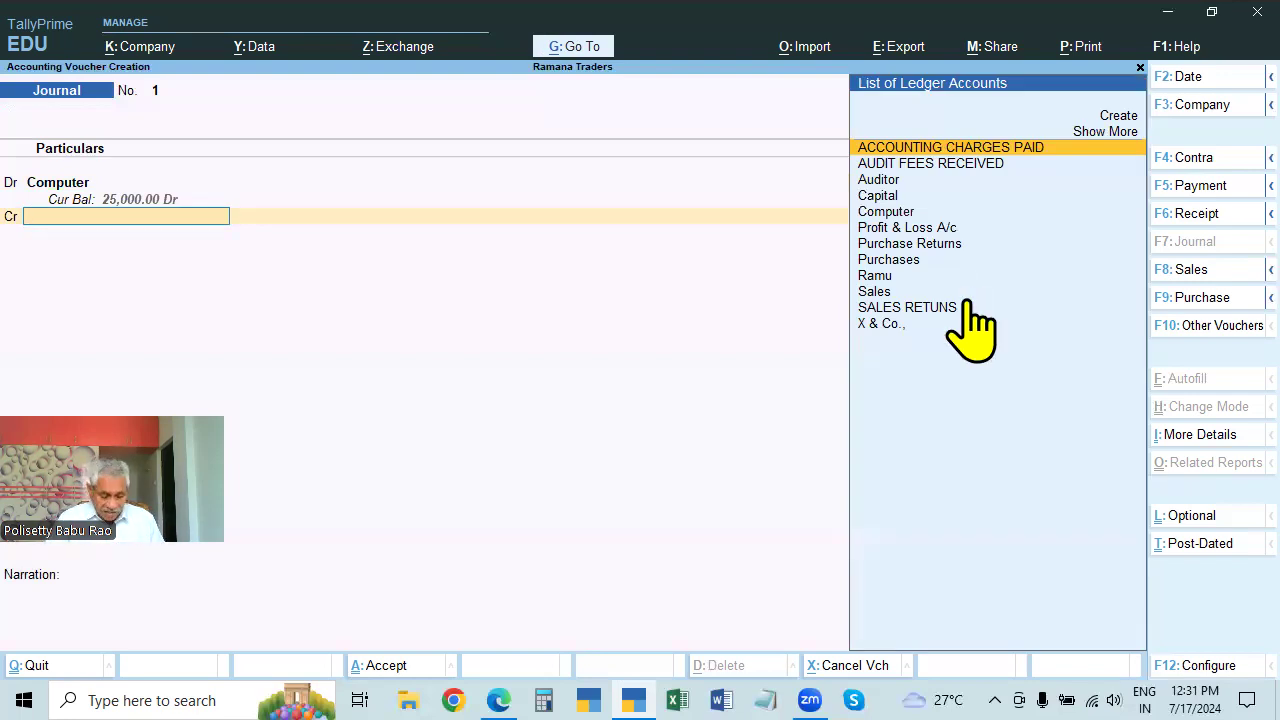
{"action": "type", "text": "Ramu"}
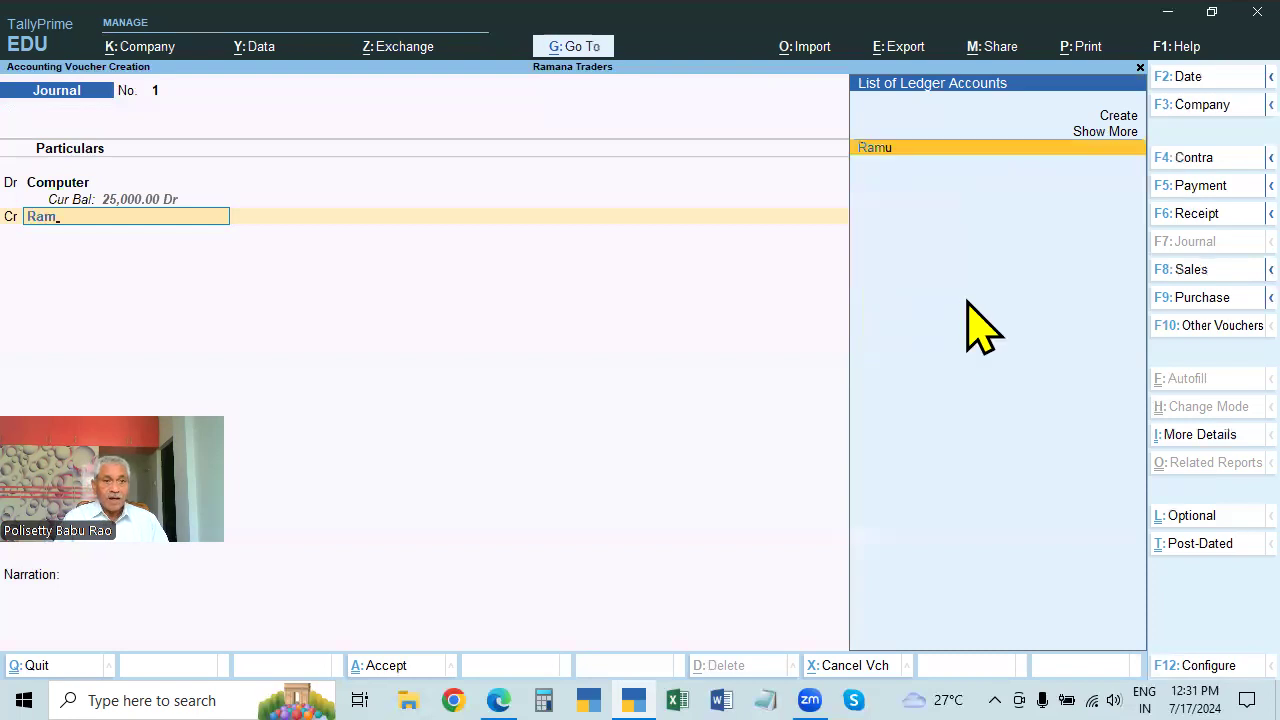
{"action": "key", "text": "BackSpace"}
{"action": "key", "text": "BackSpace"}
{"action": "key", "text": "BackSpace"}
{"action": "key", "text": "BackSpace"}
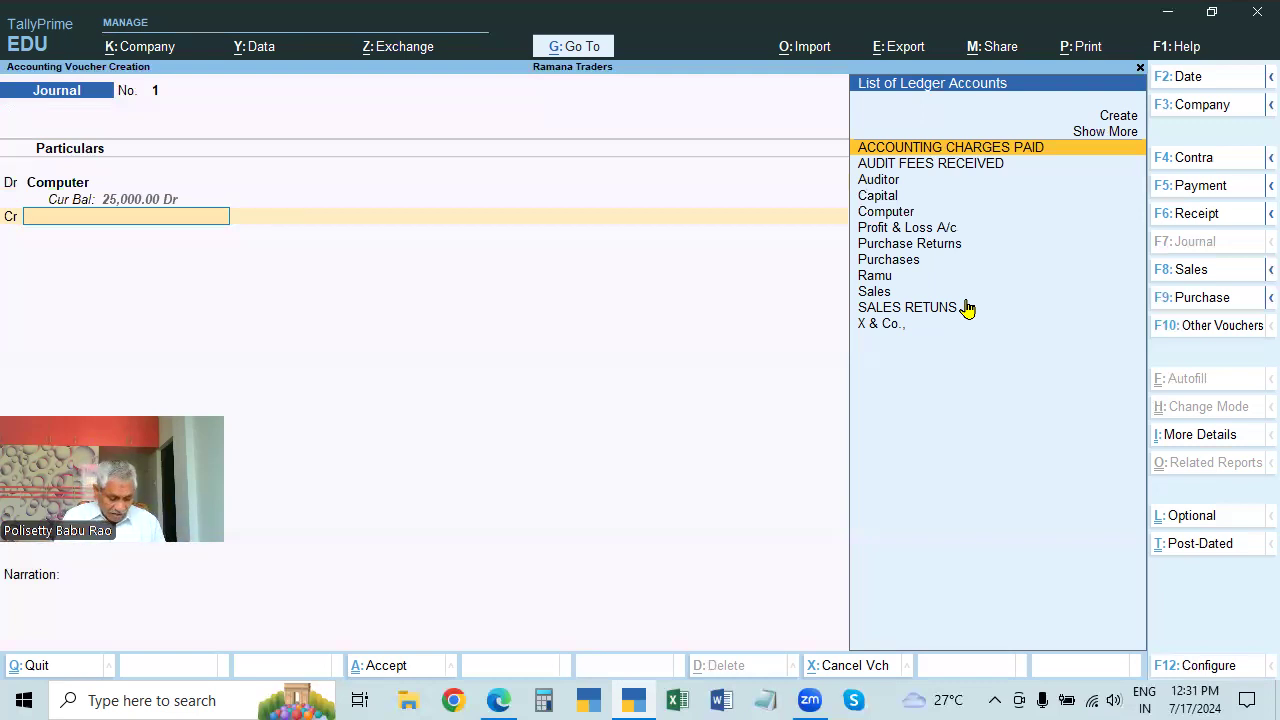
- Create a new ledger named Ramana Computers for the credit line and place it under the Sundry Creditors group
{"action": "key", "text": "alt+c"}
{"action": "type", "text": "Raman"}
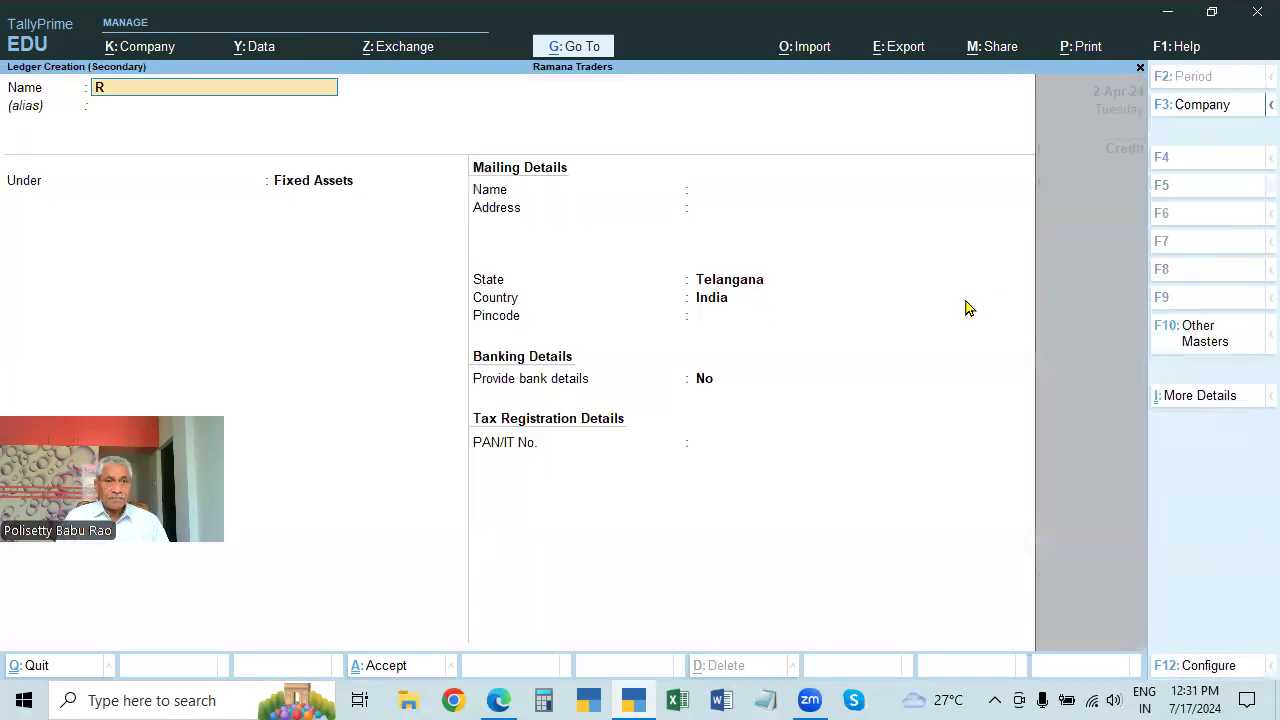
{"action": "key", "text": "BackSpace"}
{"action": "type", "text": "na Computers"}
{"action": "key", "text": "Return"}
{"action": "key", "text": "Return"}
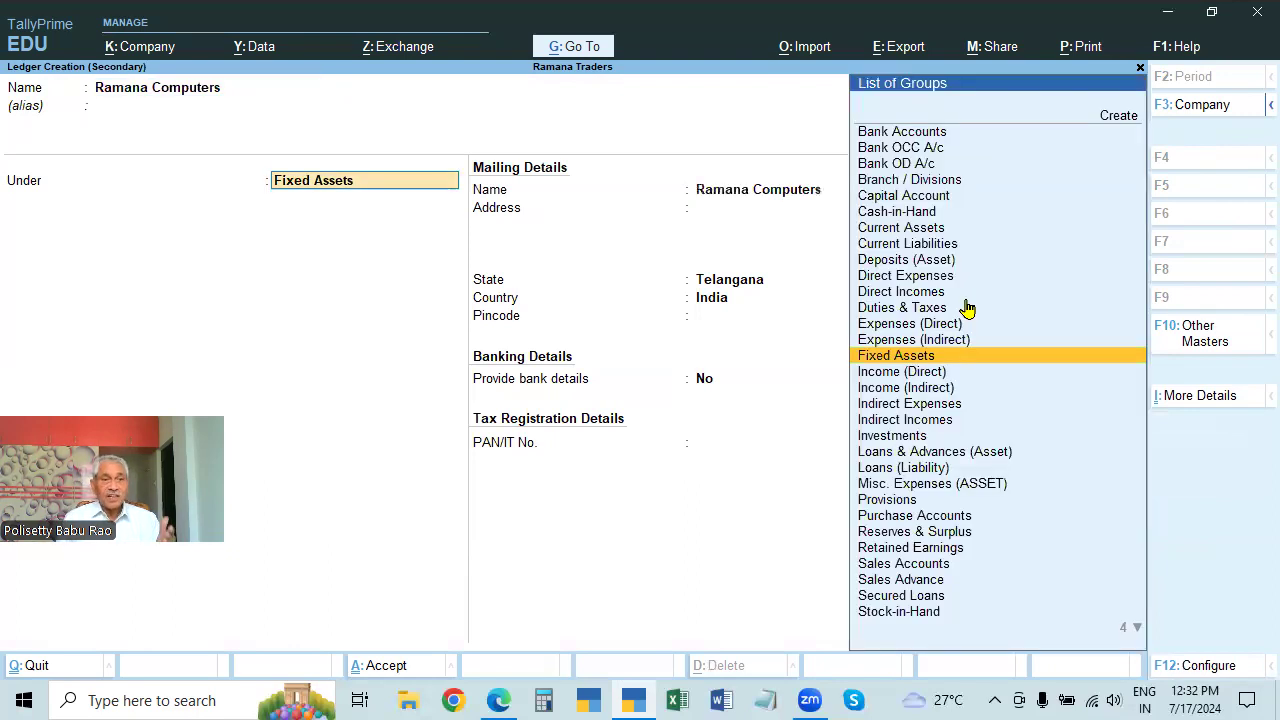
{"action": "type", "text": "C"}
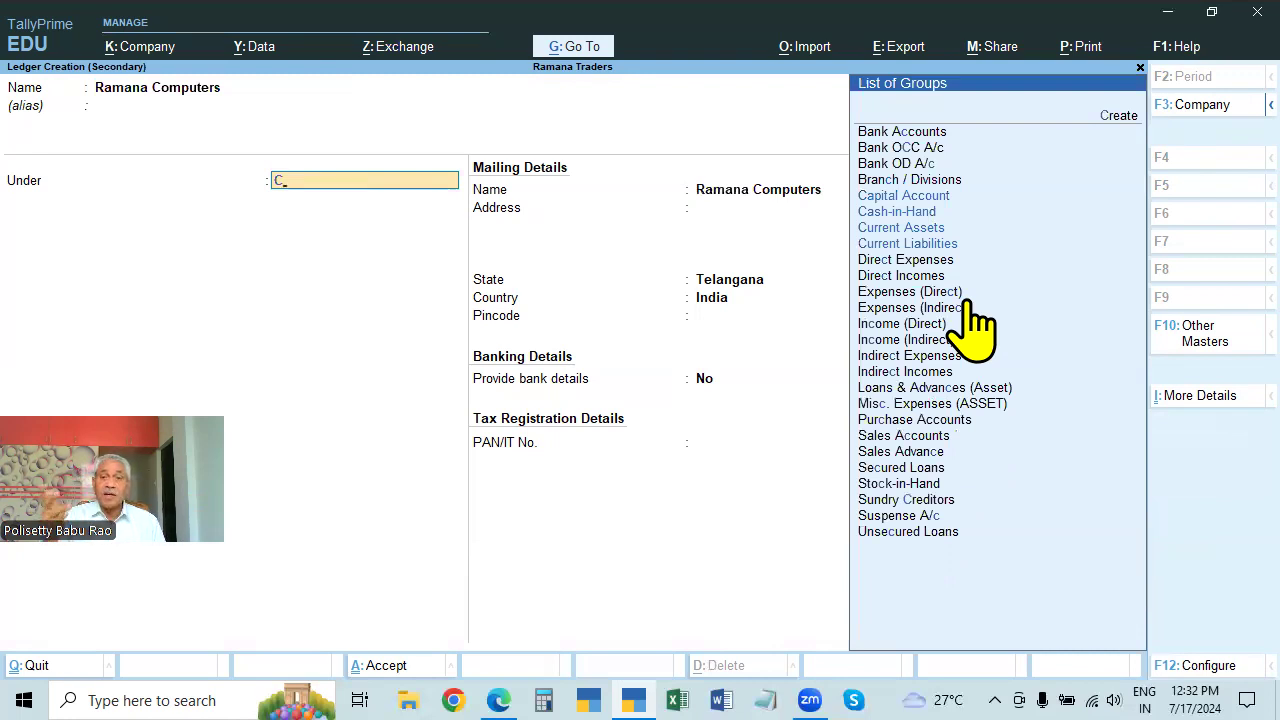
{"action": "key", "text": "BackSpace"}
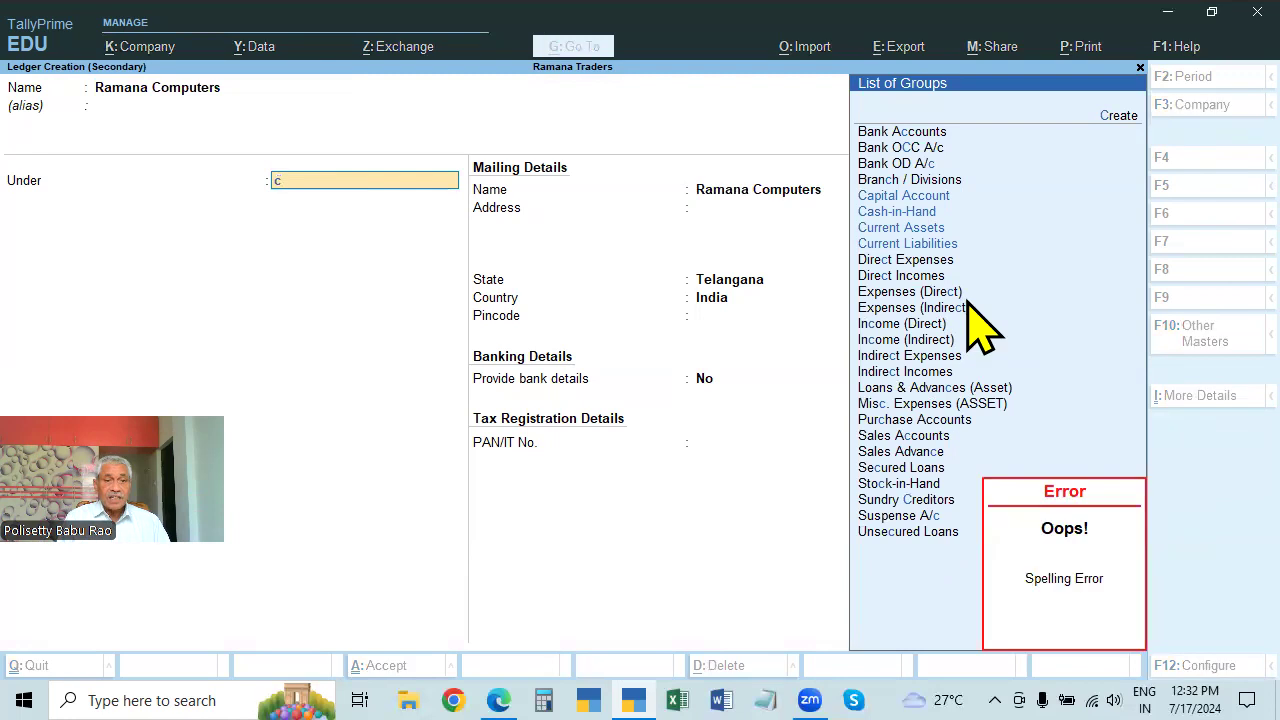
{"action": "type", "text": "sun"}
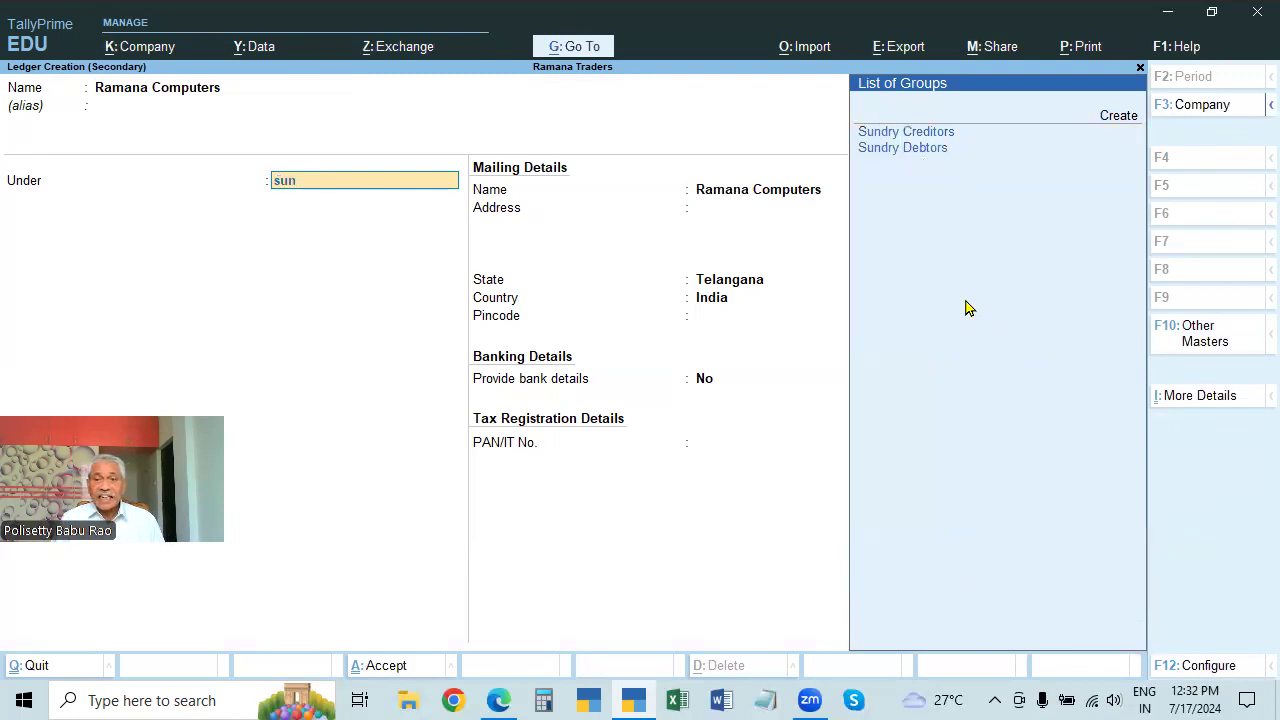
{"action": "key", "text": "Return"}
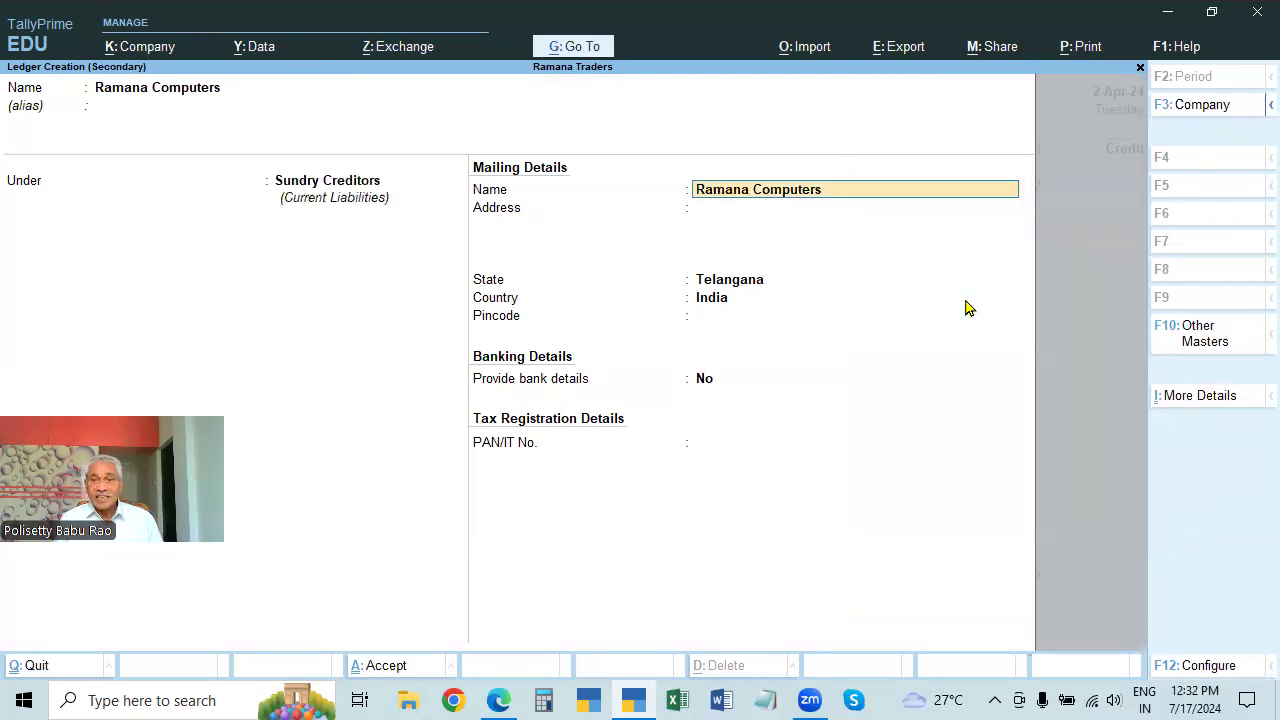
- Complete the Ramana Computers mailing details with state Telangana and its pincode, leave the address blank, and save the ledger
{"action": "key", "text": "Return"}
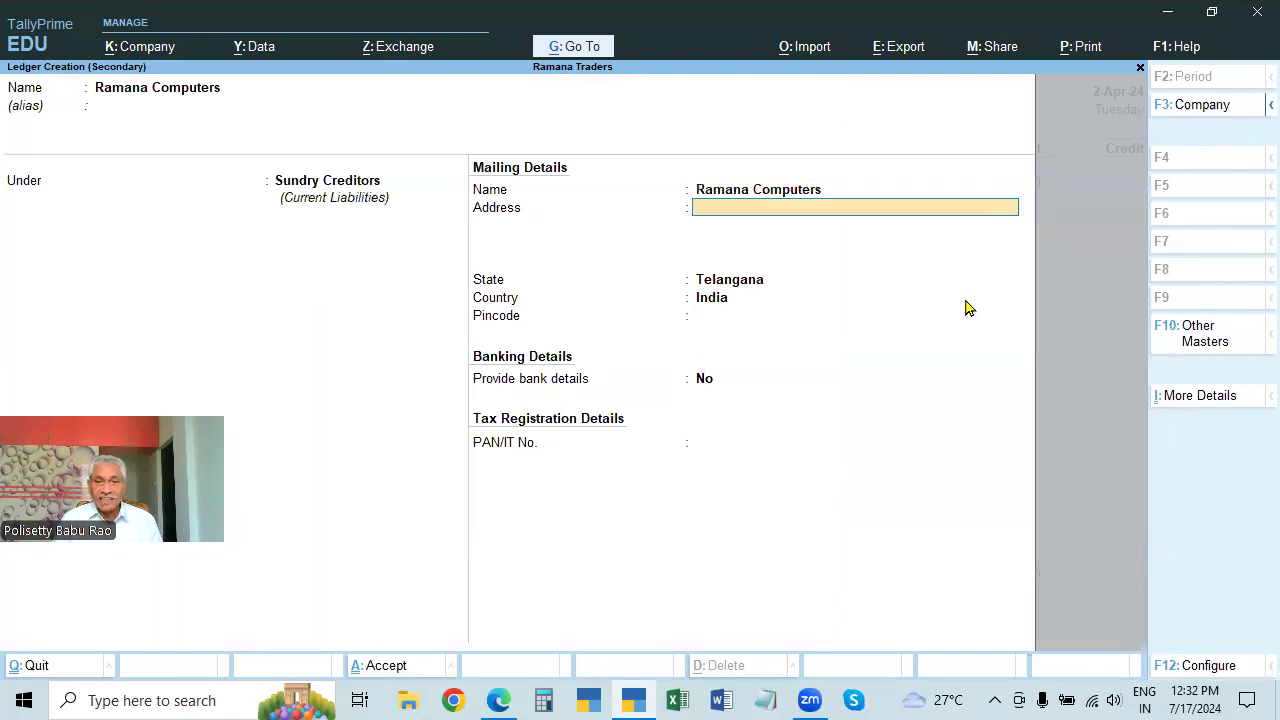
{"action": "key", "text": "Return"}
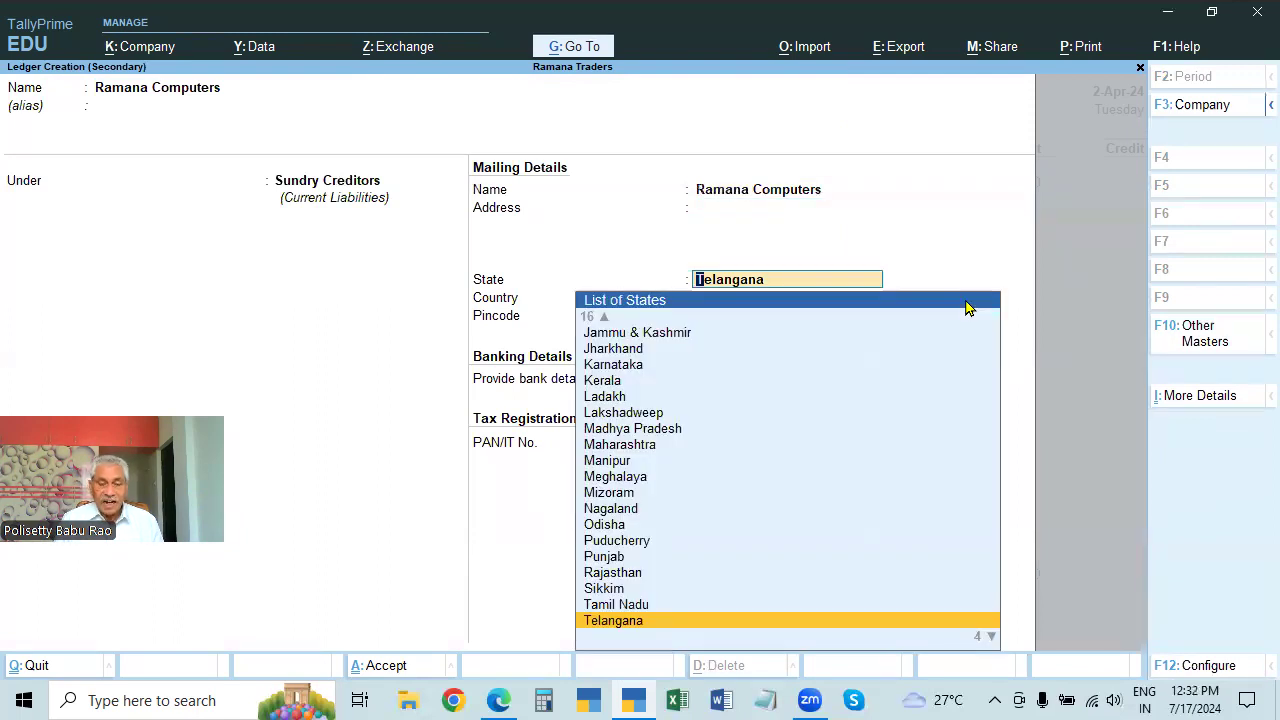
{"action": "key", "text": "Return"}
{"action": "type", "text": "50069"}
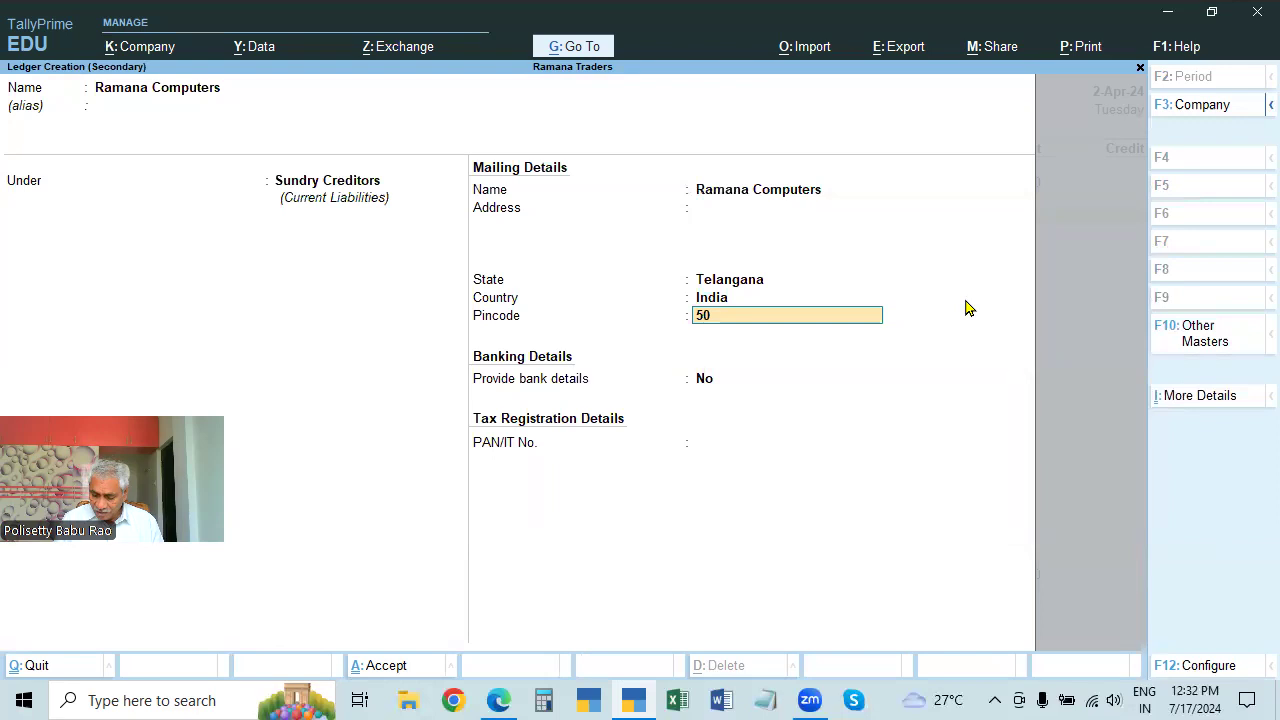
{"action": "key", "text": "BackSpace"}
{"action": "key", "text": "BackSpace"}
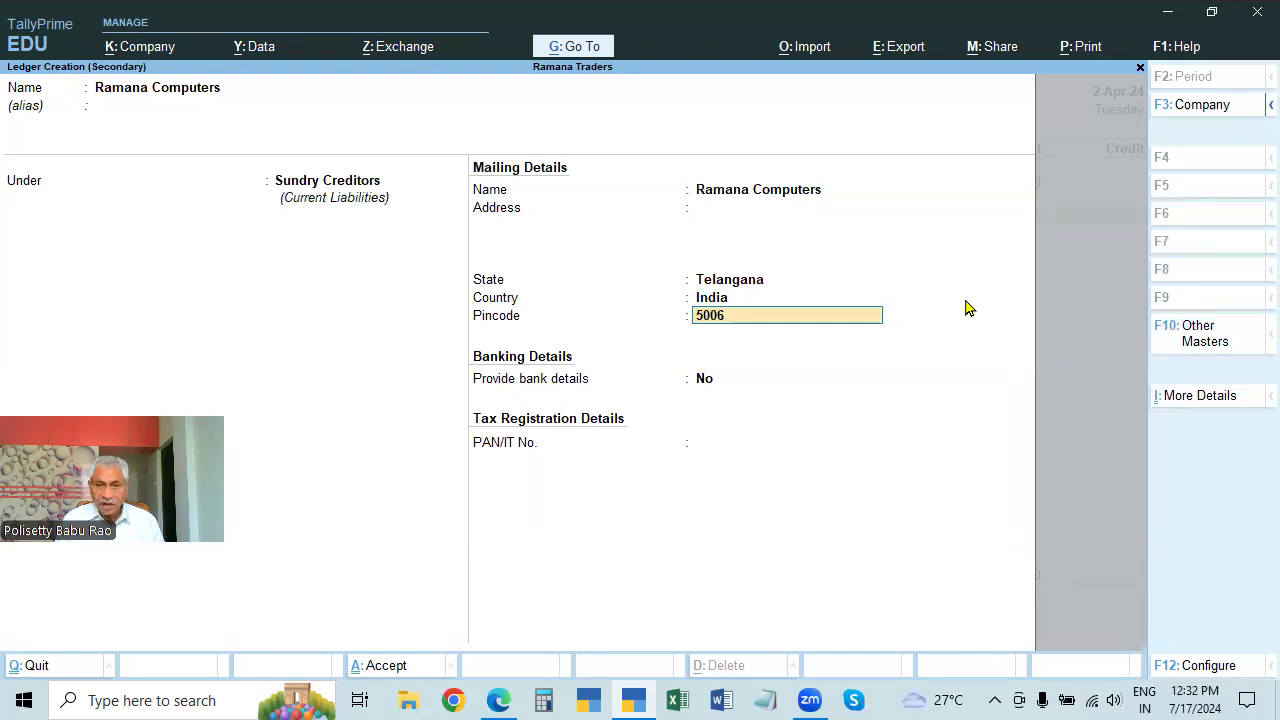
{"action": "type", "text": "069"}
{"action": "key", "text": "Return"}
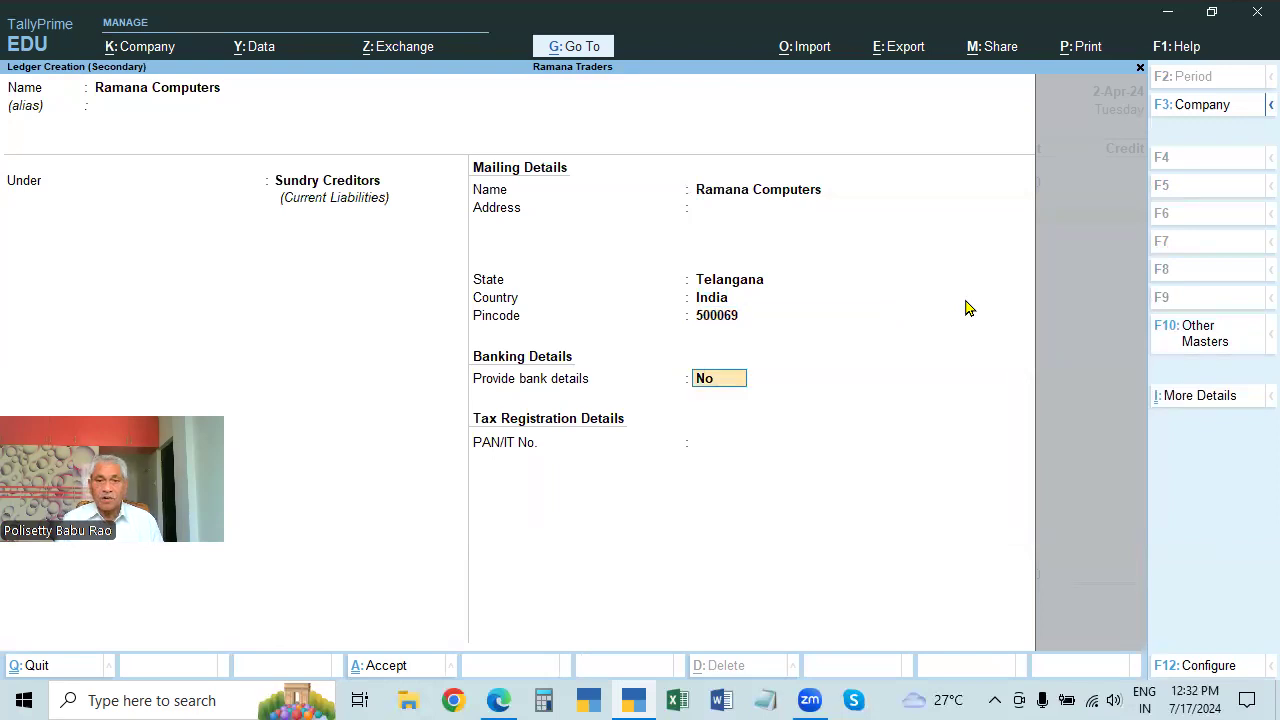
{"action": "key", "text": "ctrl"}
{"action": "key", "text": "ctrl+a"}
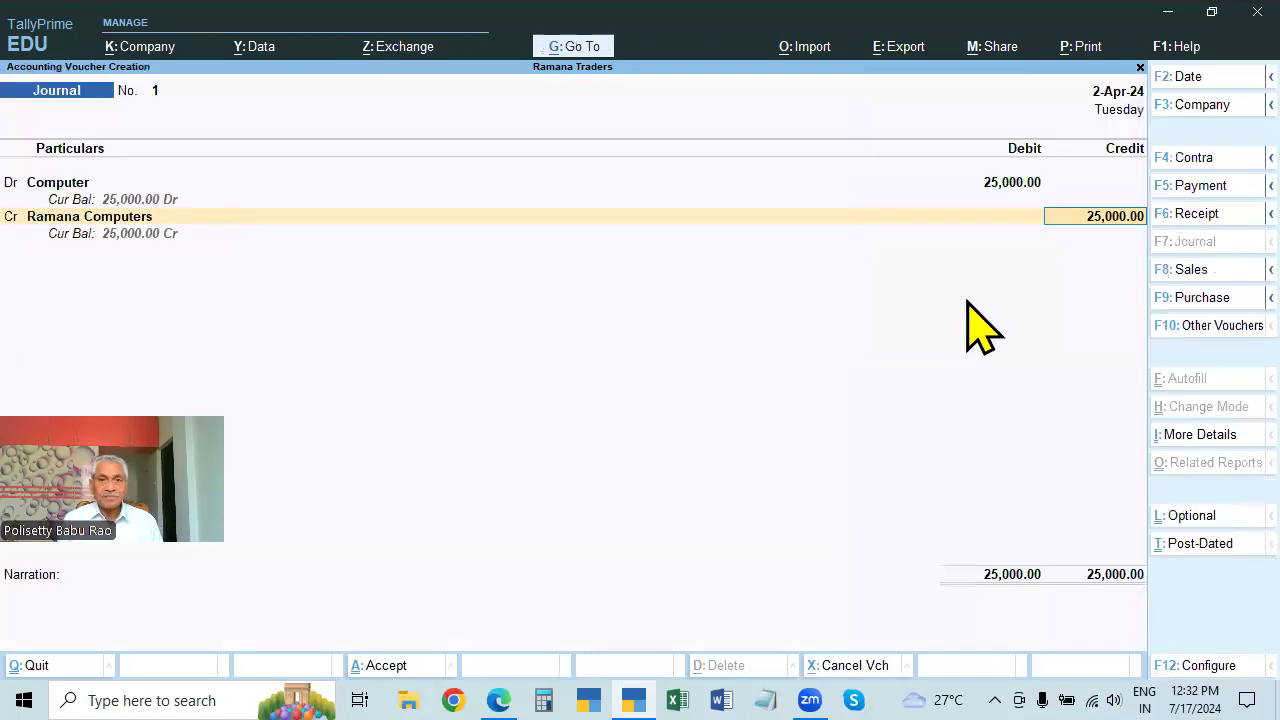
- Credit Ramana Computers with 25,000, enter the narration "BEINBG COMPUTER PURCHASED ON CREDIT", and save the Journal voucher
{"action": "key", "text": "Return"}
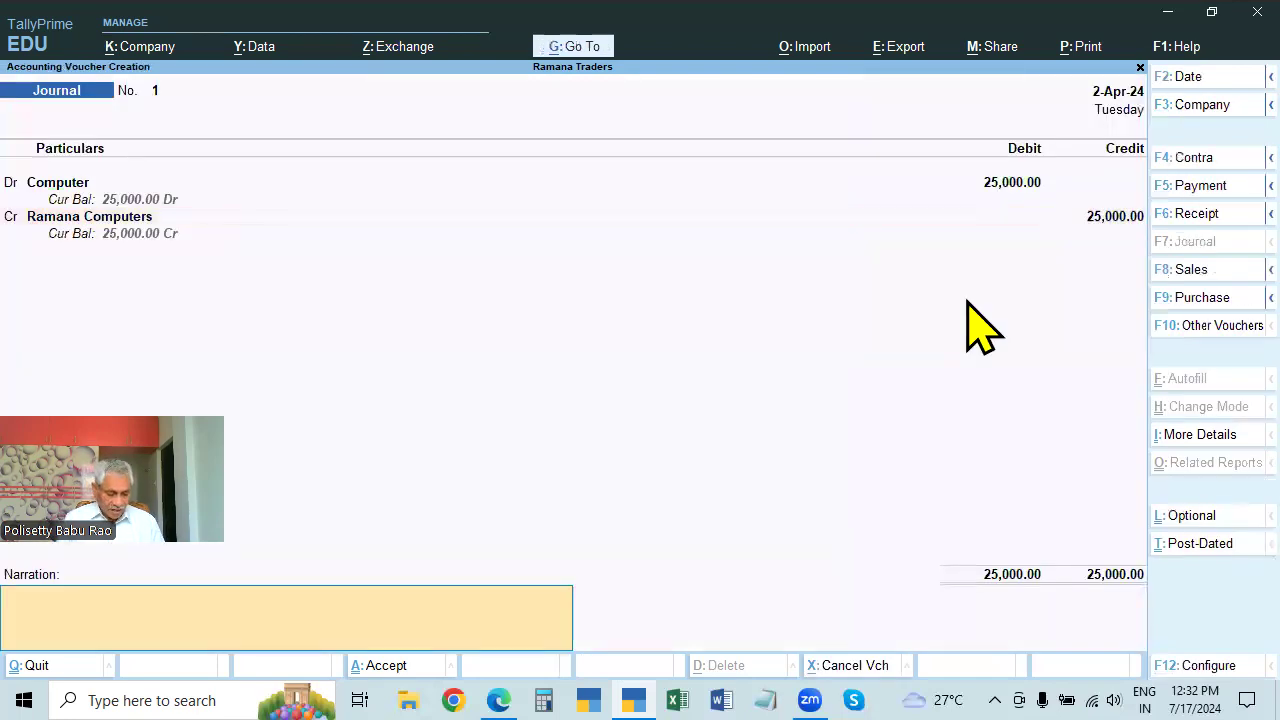
{"action": "type", "text": "BEINBG C"}
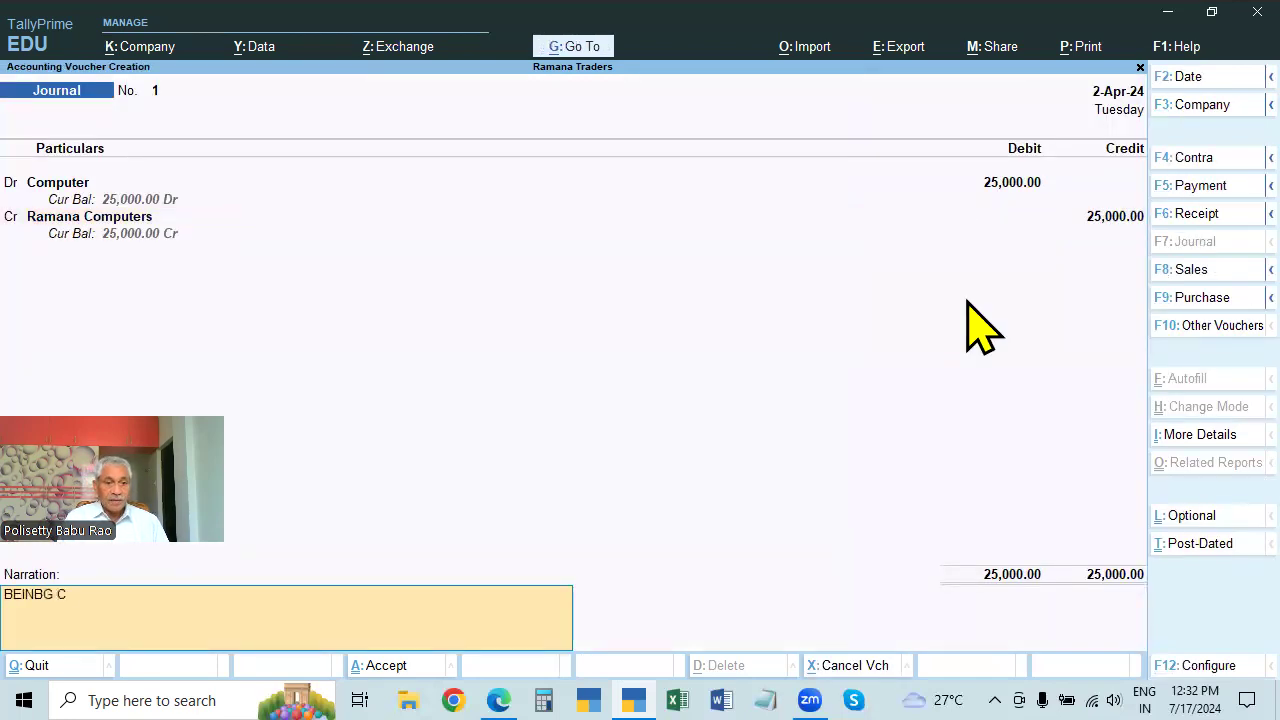
{"action": "type", "text": "OMPUTER P"}
{"action": "key", "text": "BackSpace"}
{"action": "key", "text": "BackSpace"}
{"action": "type", "text": "PURHCASE"}
{"action": "key", "text": "BackSpace"}
{"action": "key", "text": "BackSpace"}
{"action": "key", "text": "BackSpace"}
{"action": "key", "text": "BackSpace"}
{"action": "key", "text": "BackSpace"}
{"action": "type", "text": "CHAS"}
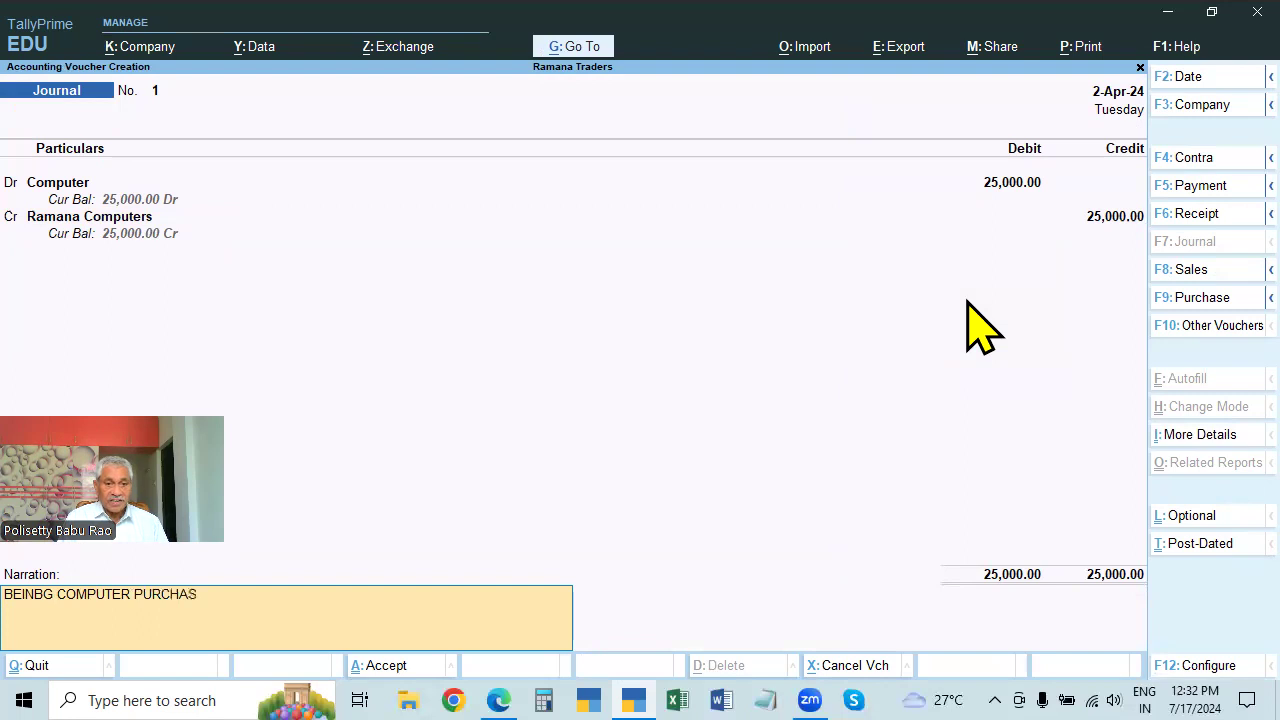
{"action": "type", "text": "ED ON CREDIT"}
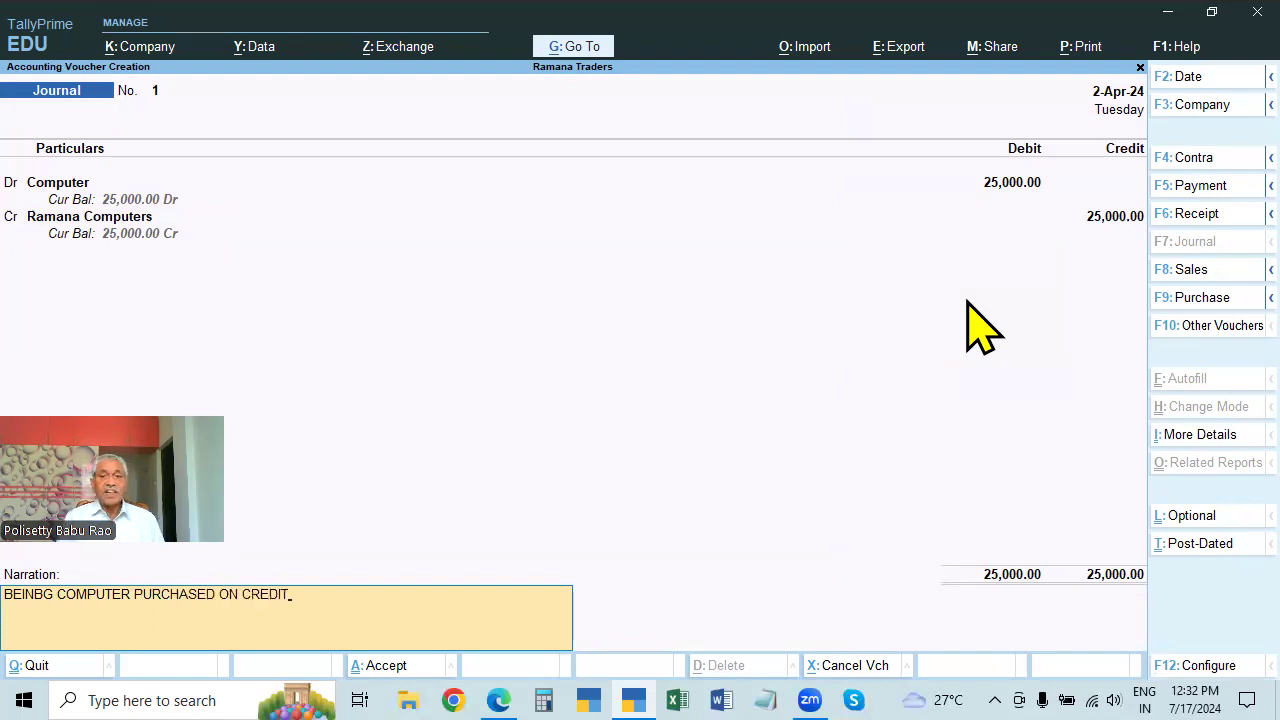
{"action": "key", "text": "Return"}
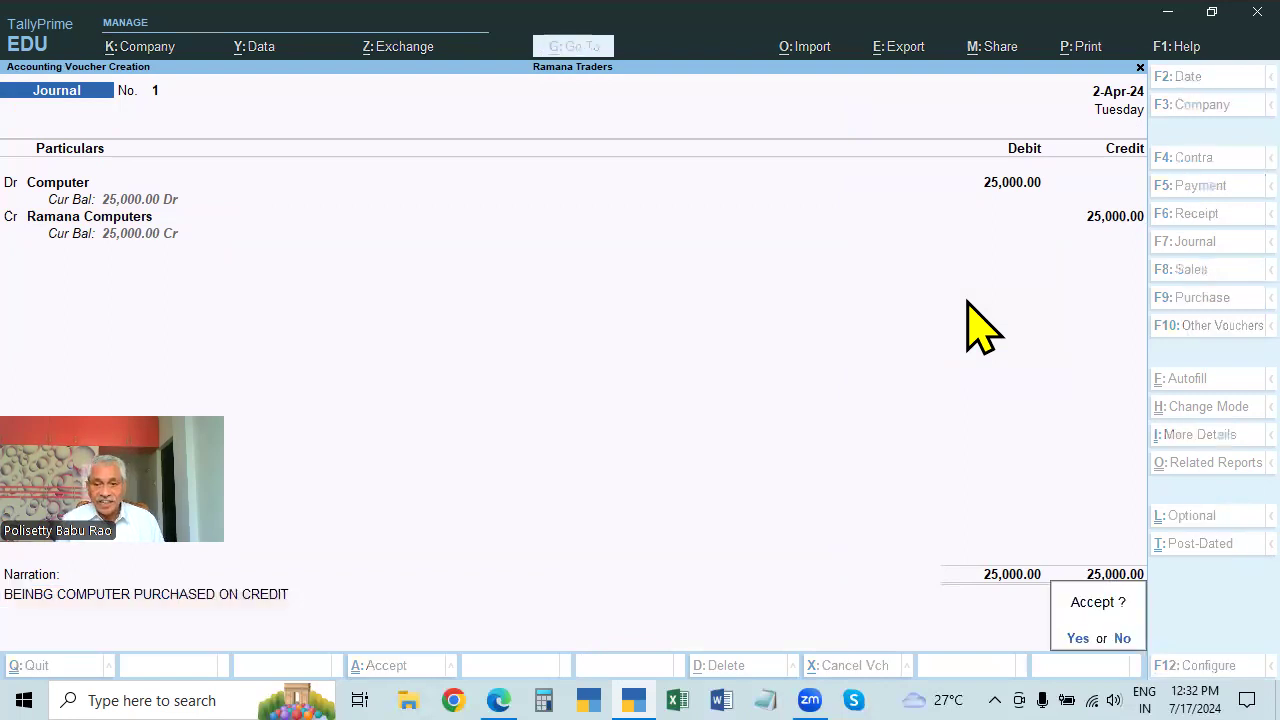
{"action": "key", "text": "Return"}
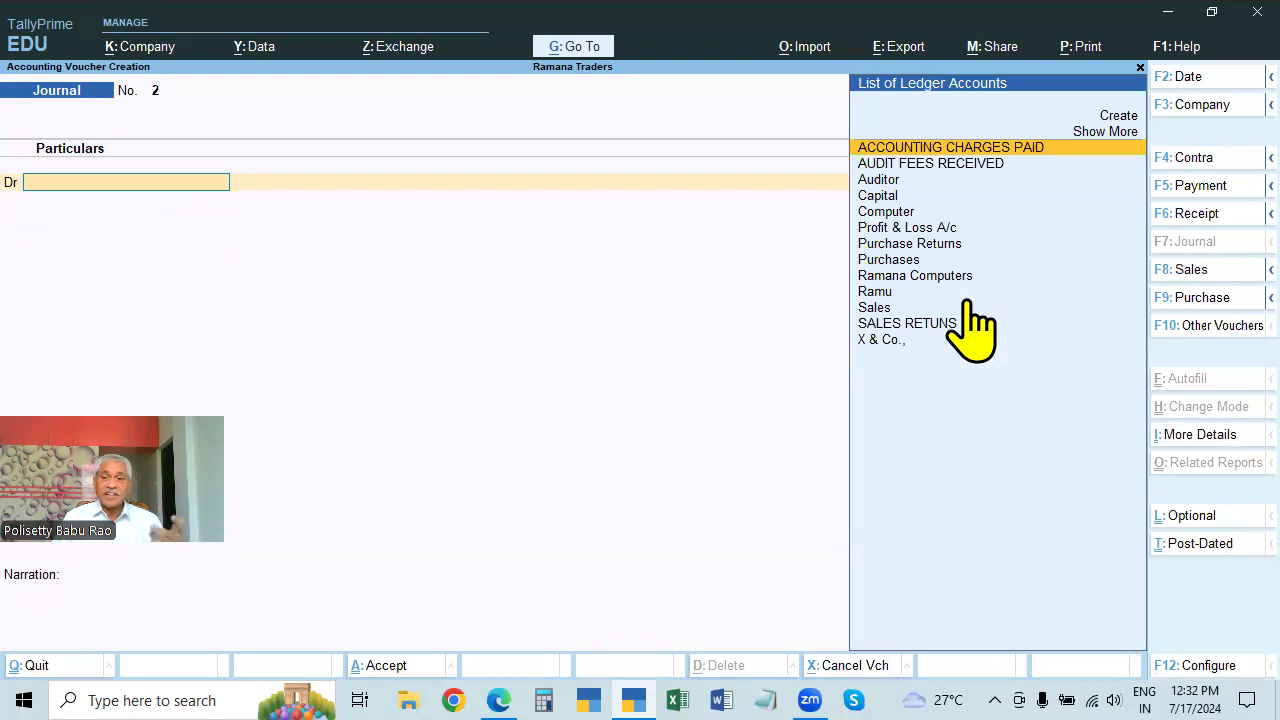
- Open a Receipt voucher, then restart voucher entry from the Gateway of Tally with a Journal voucher
{"action": "left_click", "coordinate": [1193, 216]}
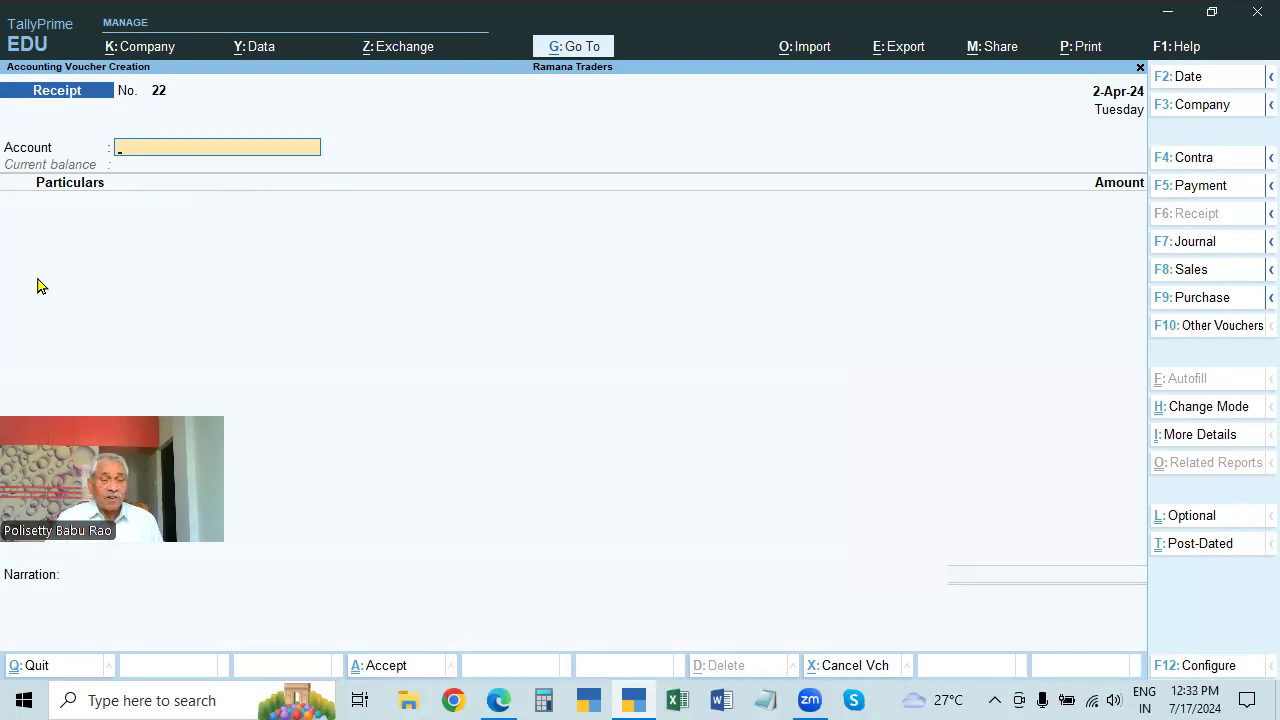
{"action": "key", "text": "Escape"}
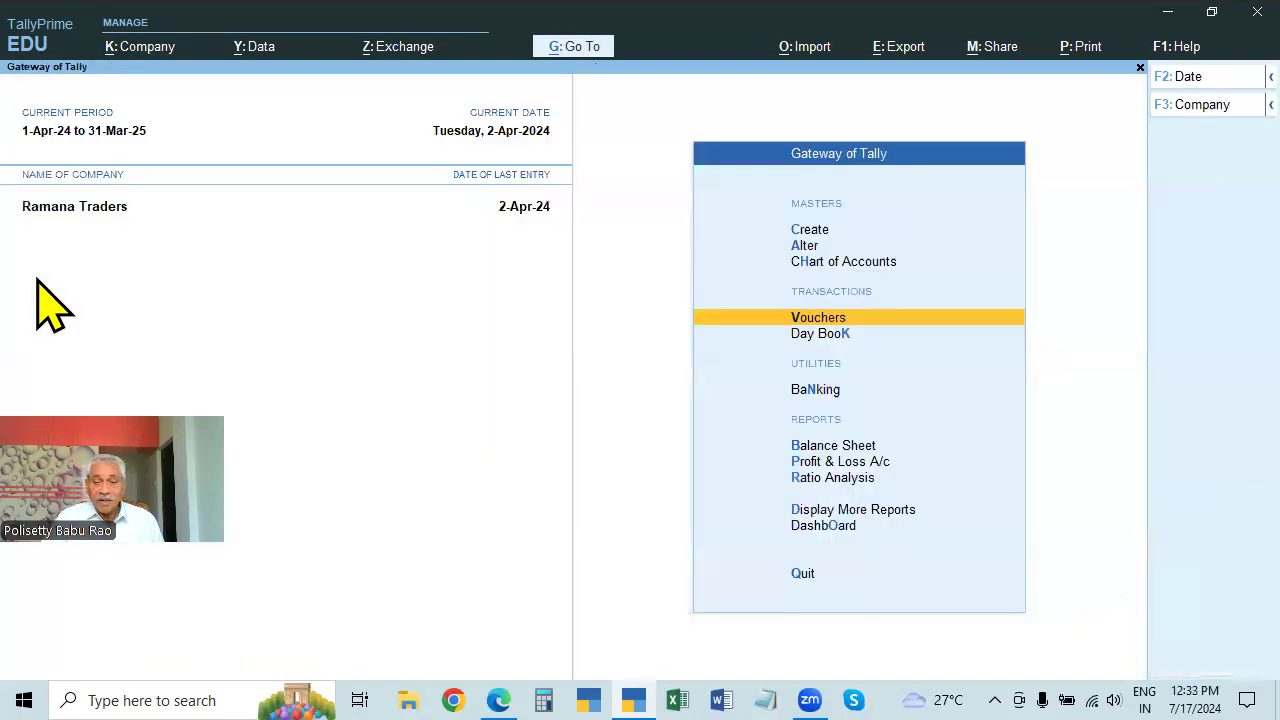
{"action": "key", "text": "Return"}
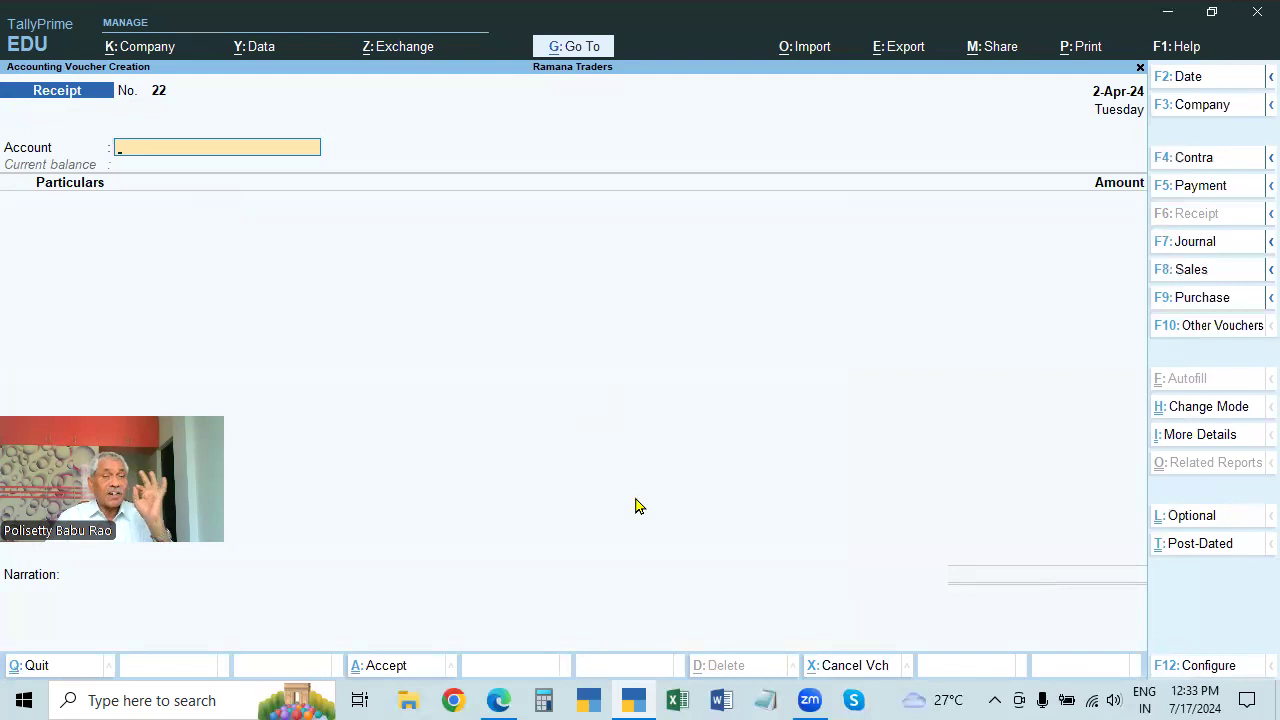
{"action": "left_click", "coordinate": [1195, 245]}
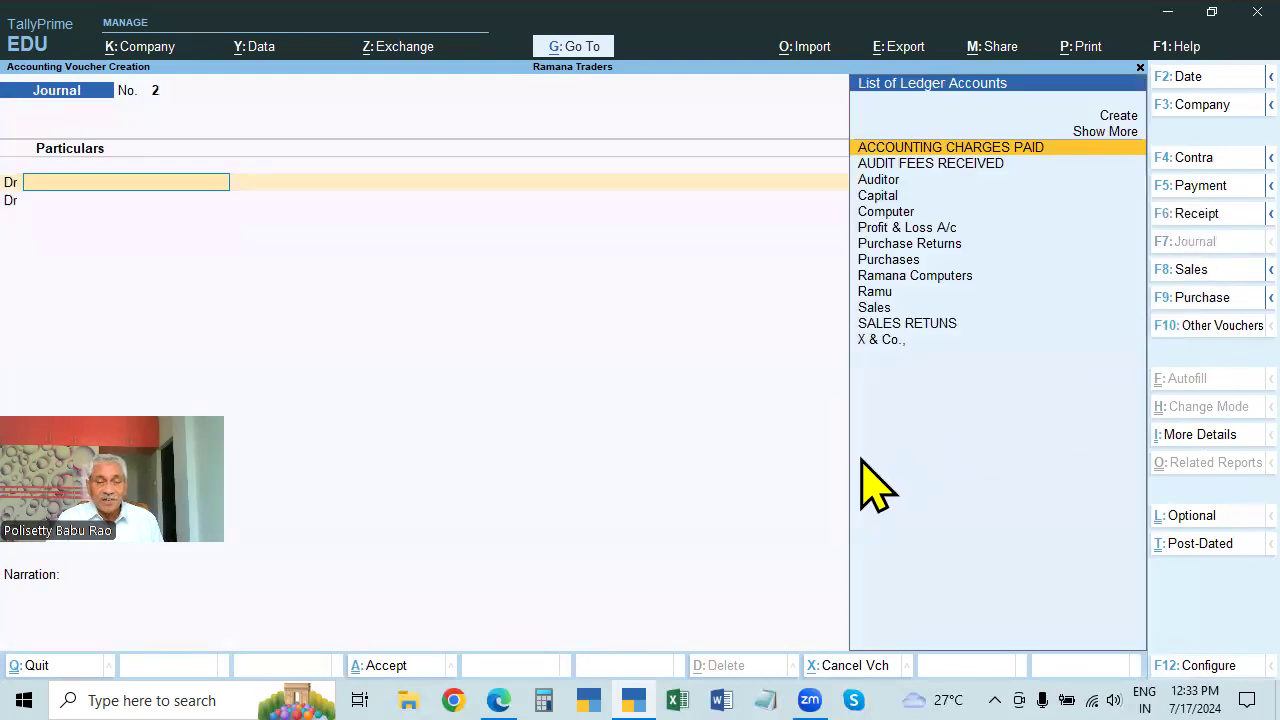
{"action": "key", "text": "Escape"}
{"action": "key", "text": "n"}
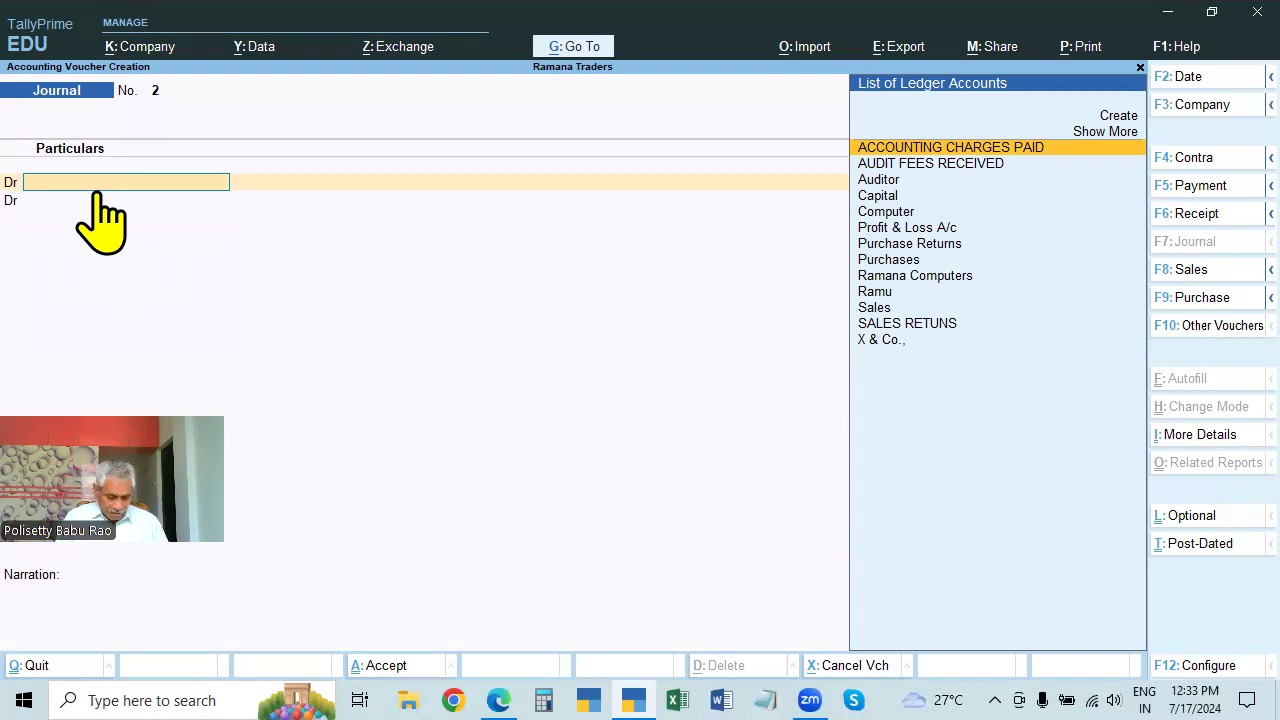
- Start a new ledger for the debit line and enter the customer's name as the ledger name
{"action": "key", "text": "alt+c"}
{"action": "type", "text": "RAM"}
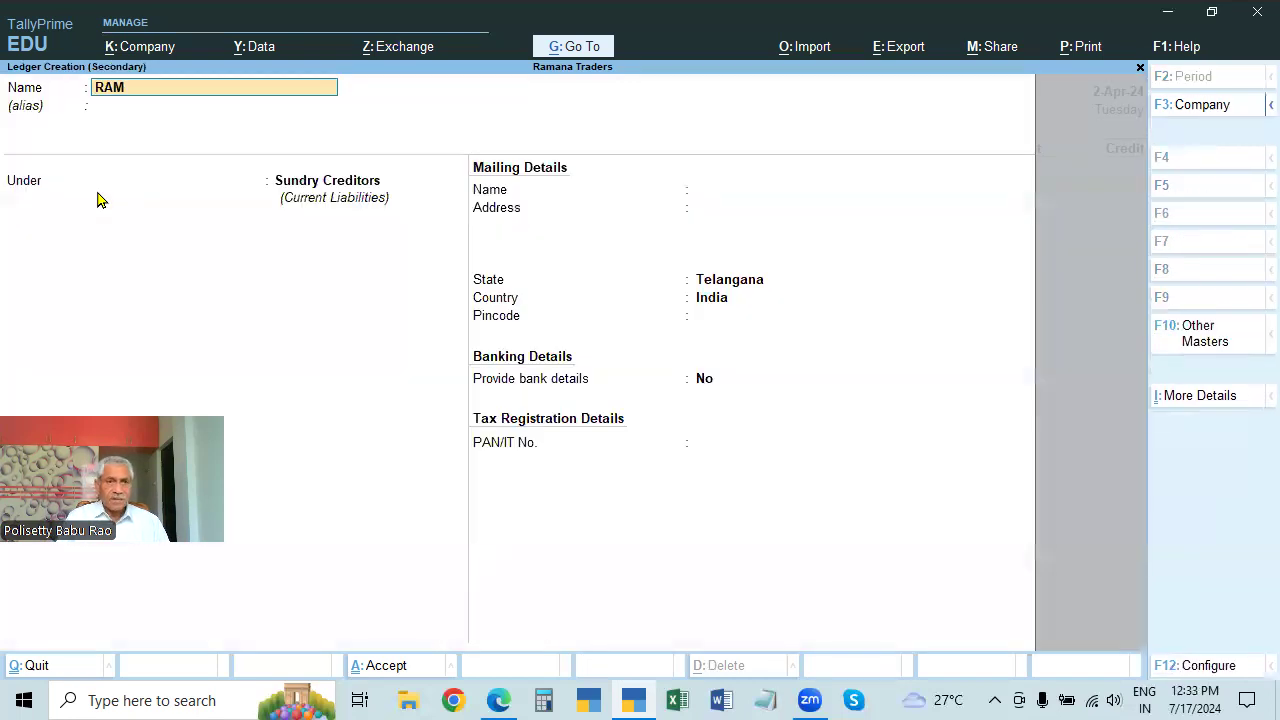
{"action": "key", "text": "BackSpace"}
{"action": "key", "text": "BackSpace"}
{"action": "type", "text": "agha"}
{"action": "type", "text": "bva"}
{"action": "key", "text": "BackSpace"}
{"action": "key", "text": "BackSpace"}
{"action": "key", "text": "BackSpace"}
{"action": "type", "text": "va"}
{"action": "key", "text": "Return"}
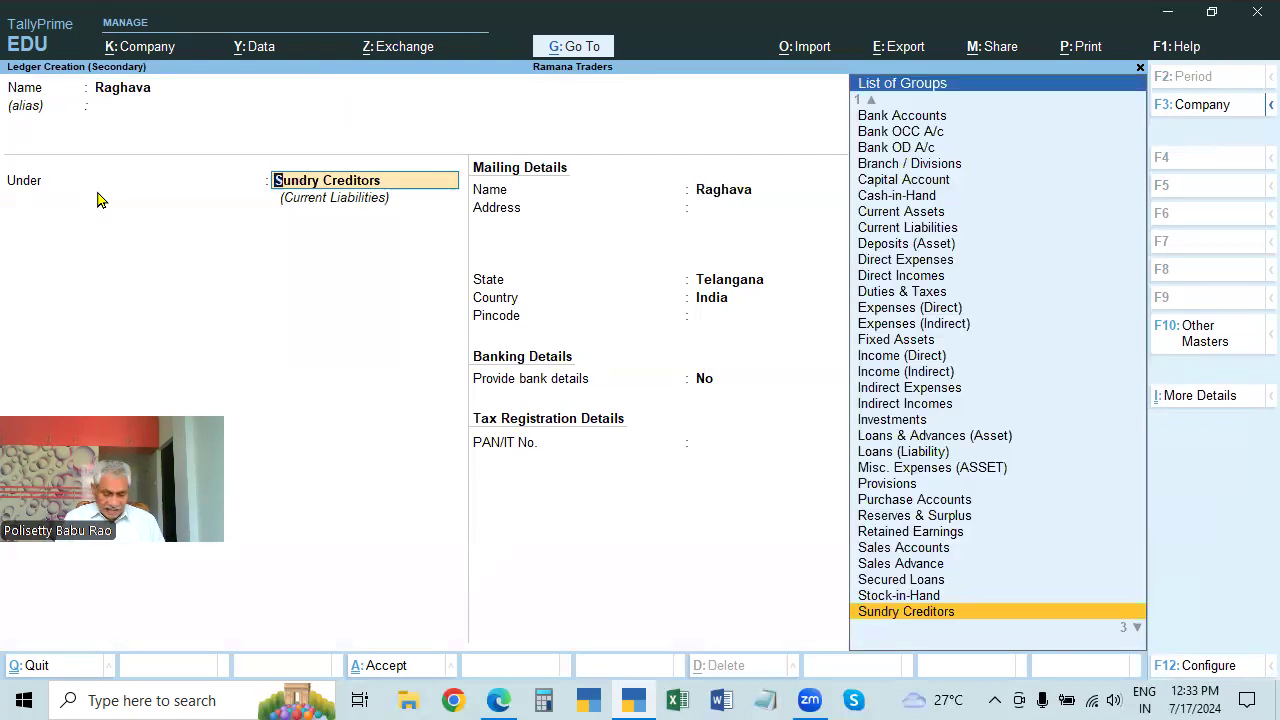
- Place the customer's ledger under Sundry Debtors, keep the default mailing details, and save it
{"action": "type", "text": "Sun"}
{"action": "key", "text": "Down"}
{"action": "key", "text": "Return"}
{"action": "key", "text": "Return"}
{"action": "key", "text": "Return"}
{"action": "key", "text": "Return"}
{"action": "key", "text": "Return"}
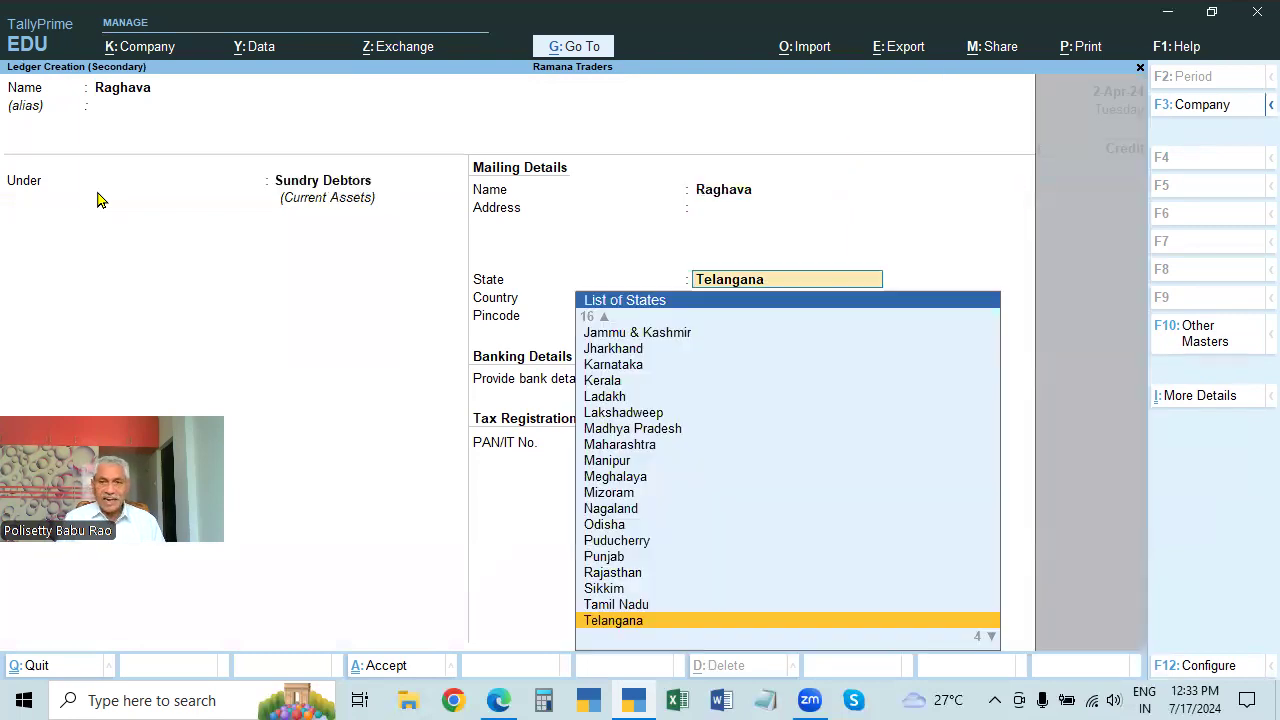
{"action": "key", "text": "ctrl+a"}
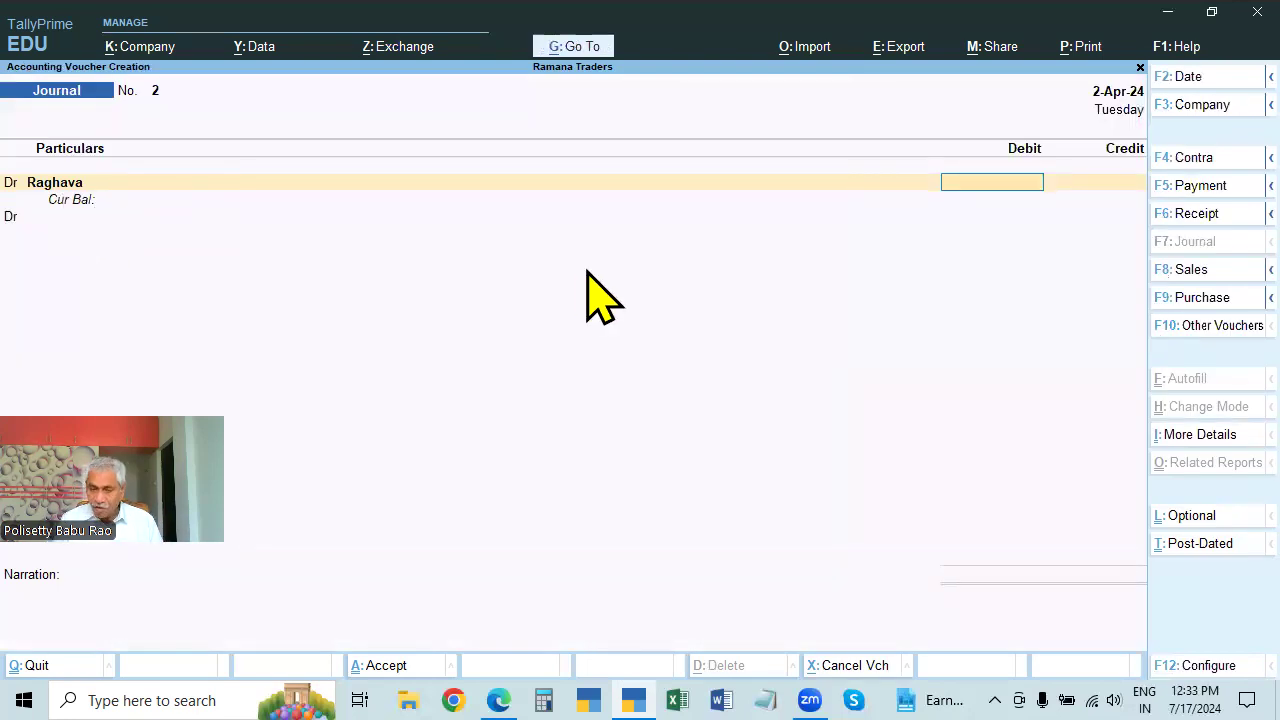
- Debit the customer's ledger with 2500 and set the second line of the journal entry to Cr
{"action": "type", "text": "2500"}
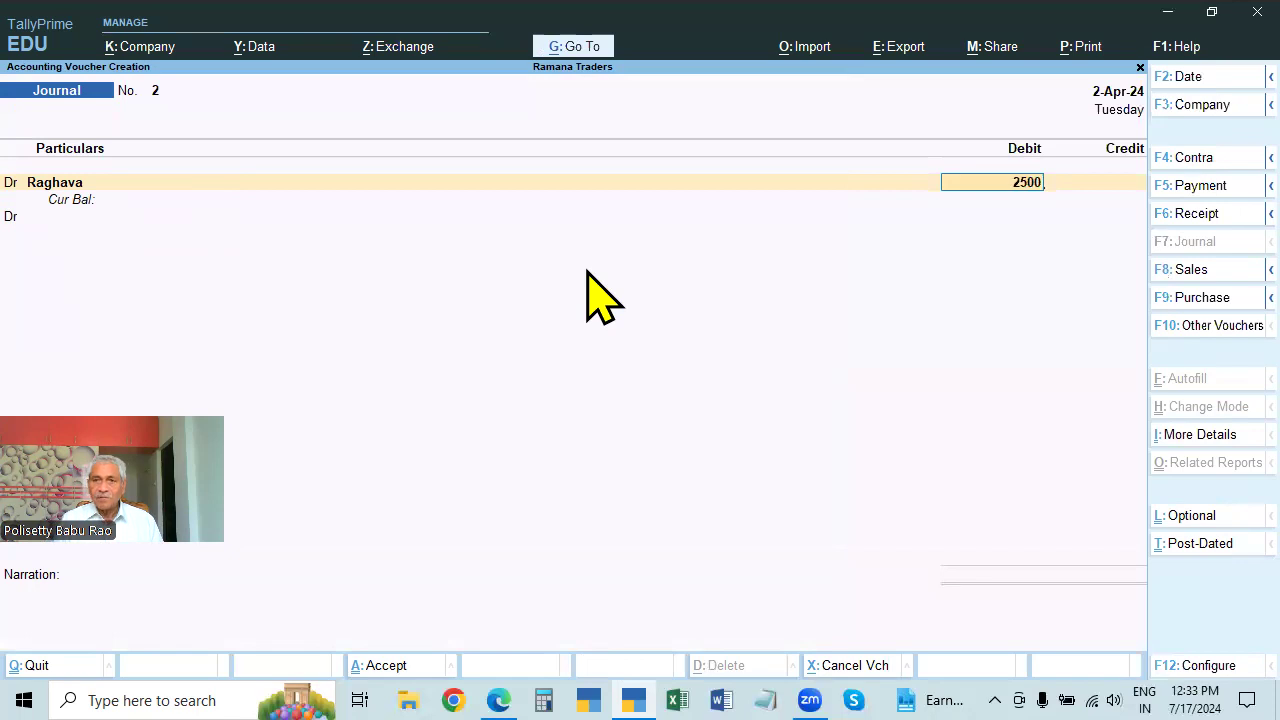
{"action": "key", "text": "Return"}
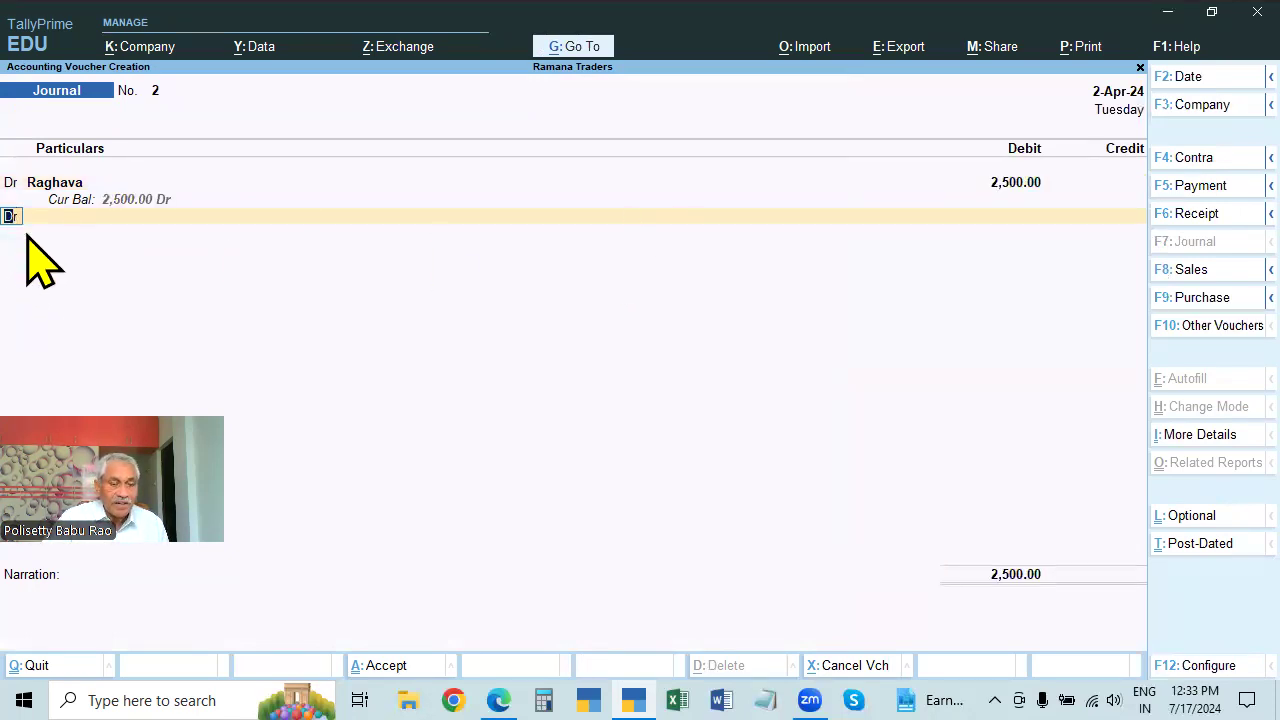
{"action": "type", "text": "c"}
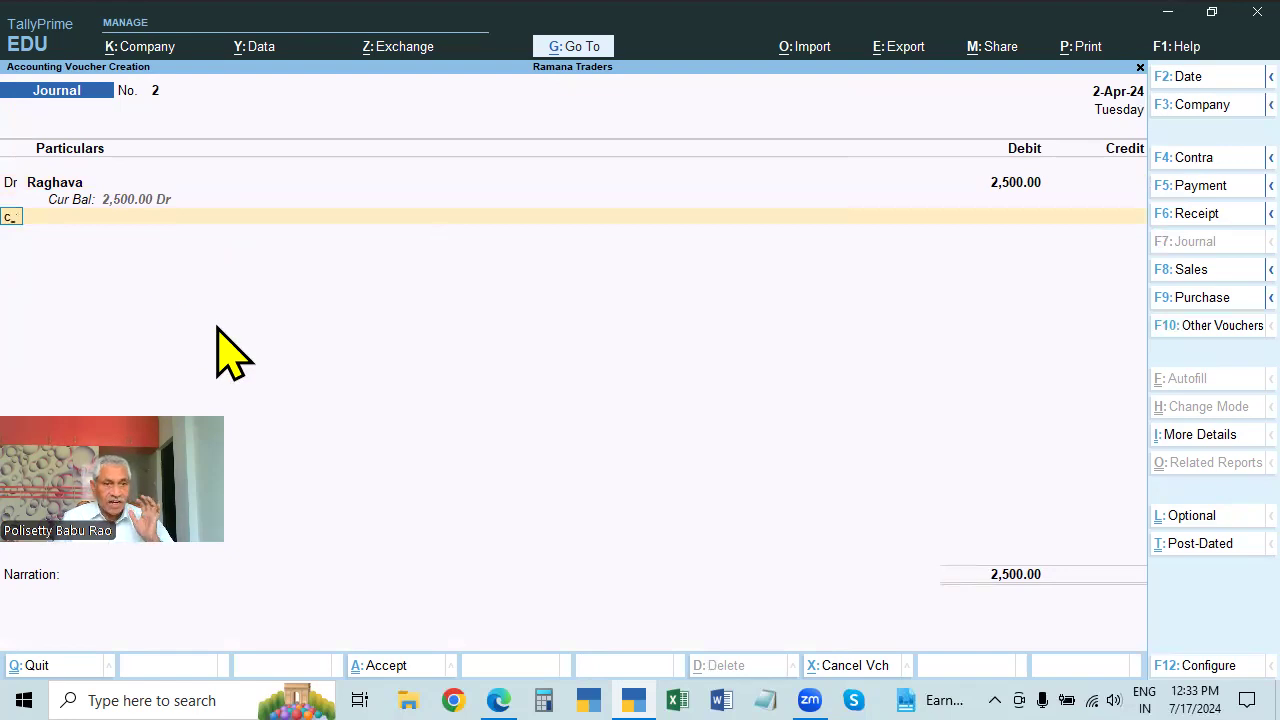
{"action": "key", "text": "Return"}
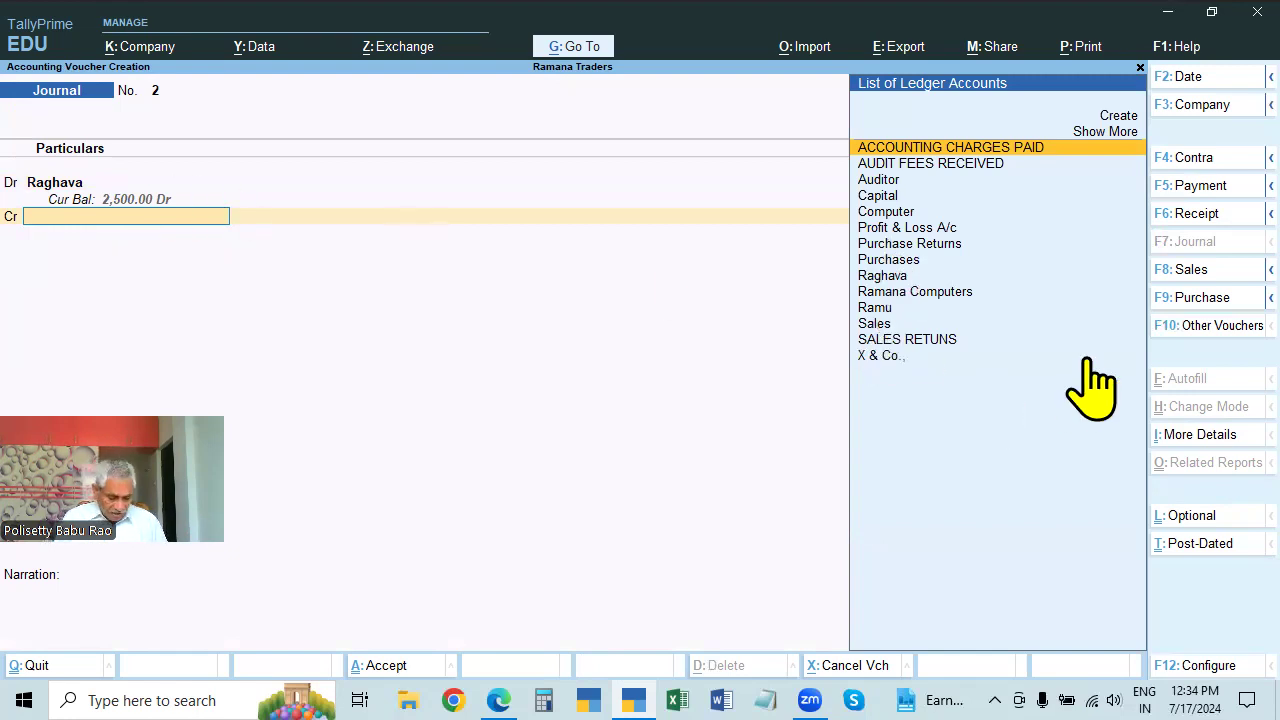
- Create a ledger named Funrniture for the credit line, place it under Fixed Assets, and save it with the default mailing details
{"action": "key", "text": "alt+c"}
{"action": "type", "text": "Fu"}
{"action": "type", "text": "nrin"}
{"action": "type", "text": "niture"}
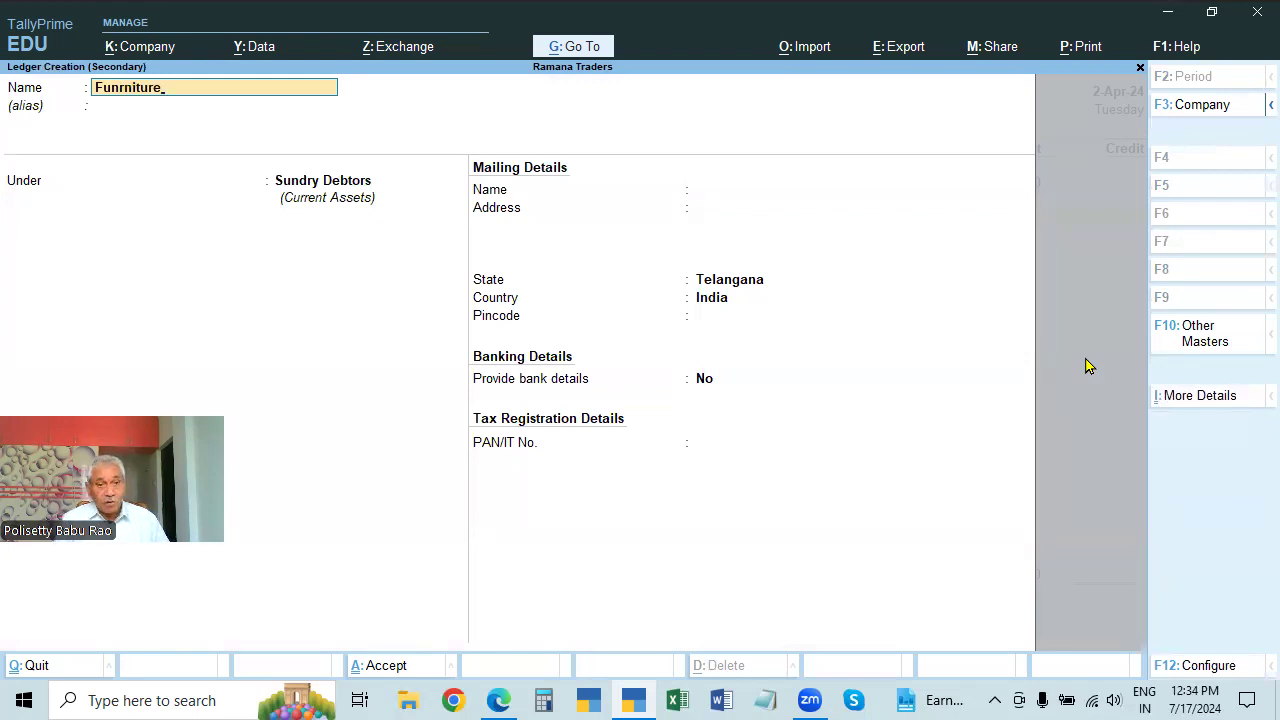
{"action": "key", "text": "Return"}
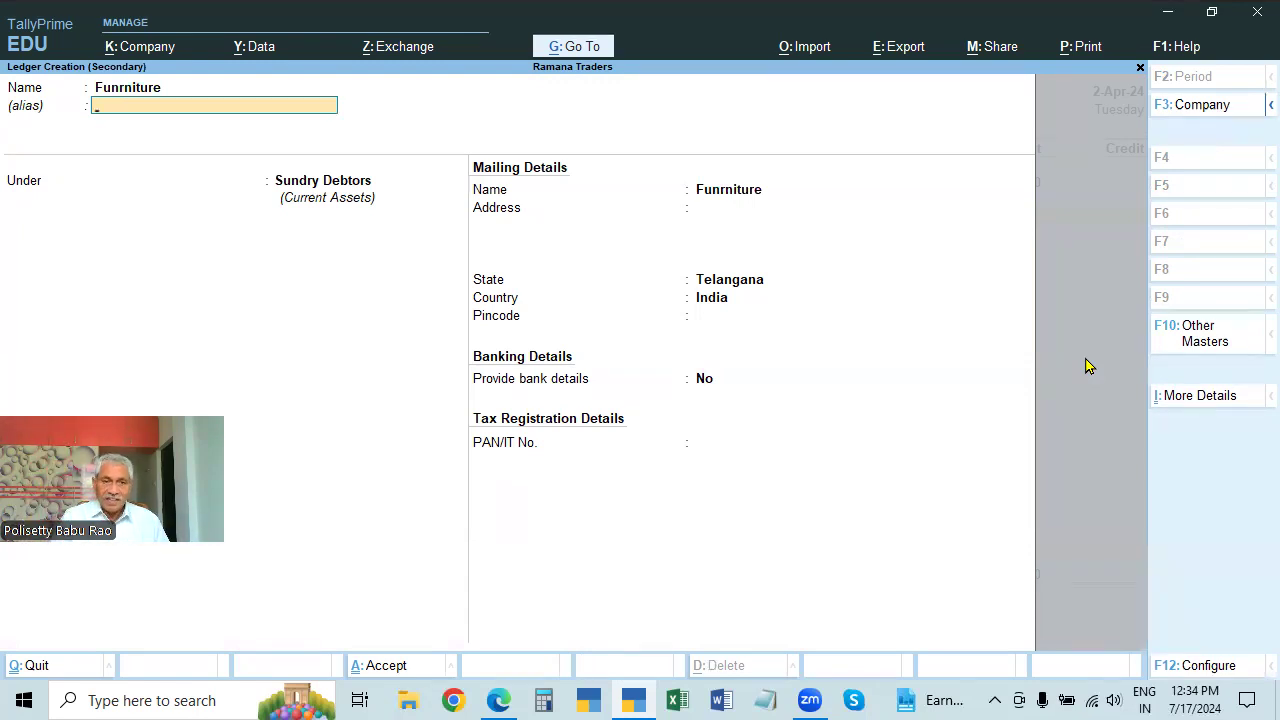
{"action": "key", "text": "Return"}
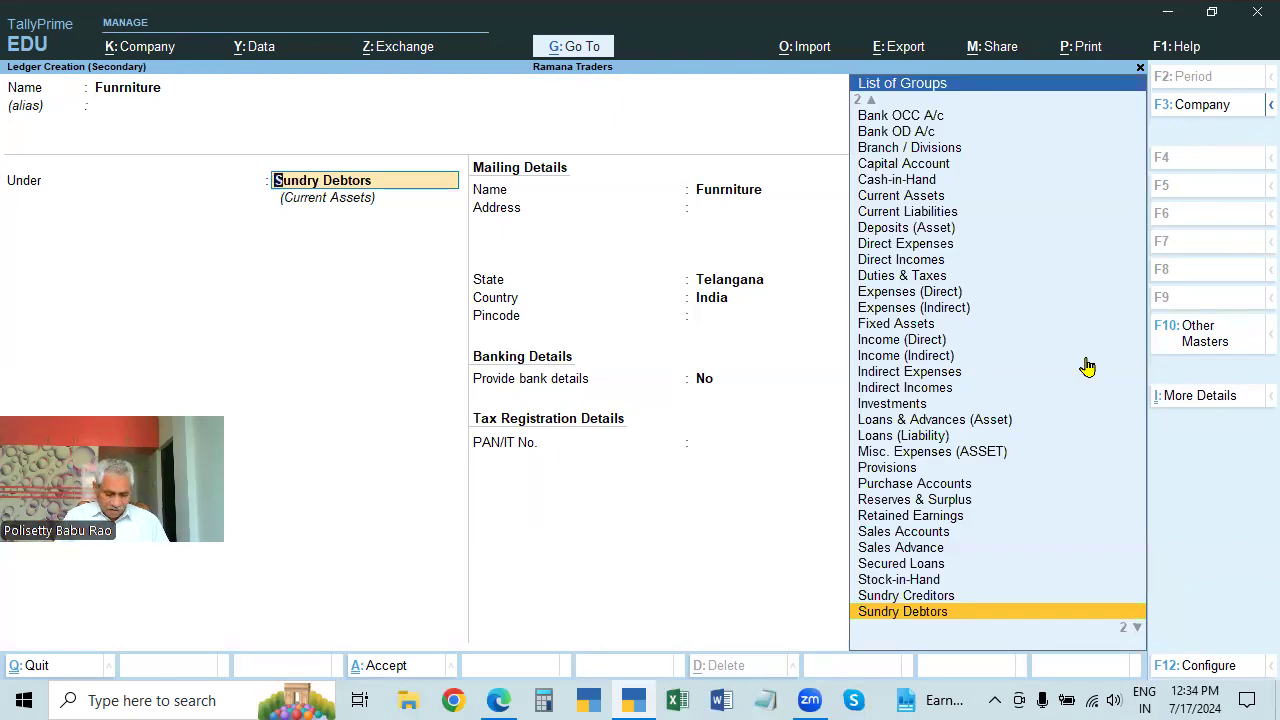
{"action": "type", "text": "Fi"}
{"action": "key", "text": "Return"}
{"action": "key", "text": "Return"}
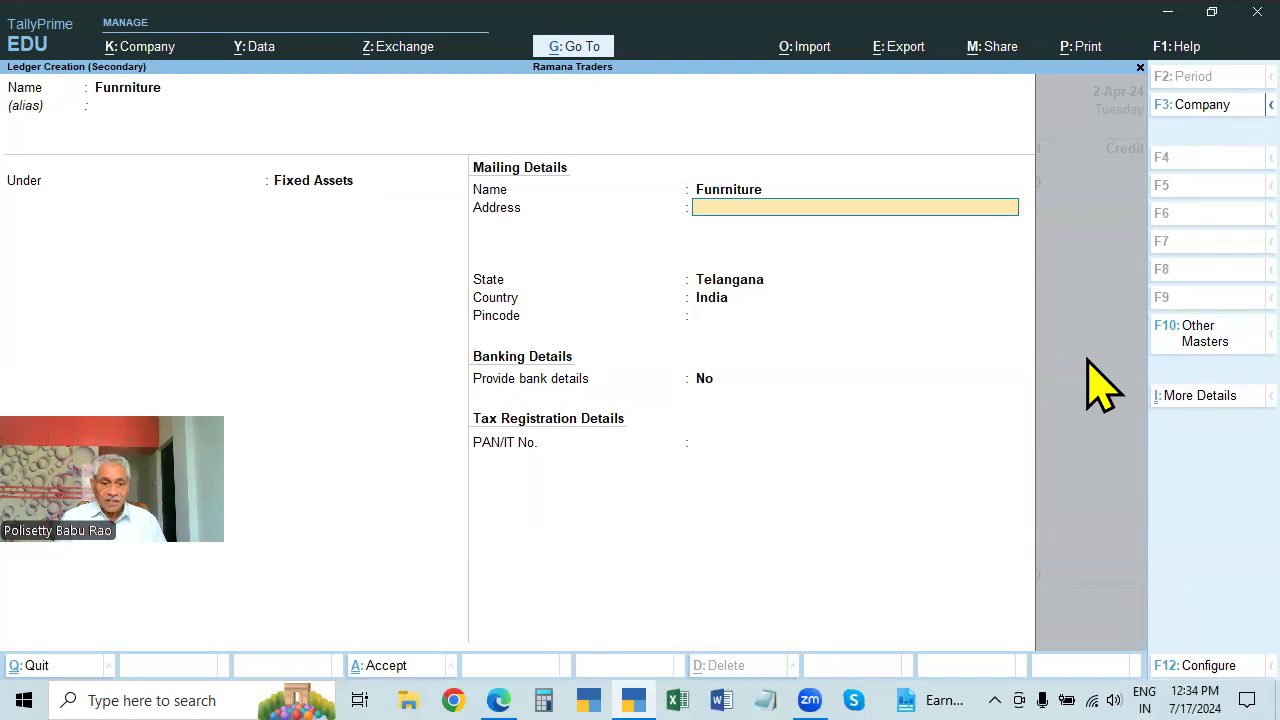
{"action": "key", "text": "ctrl+a"}
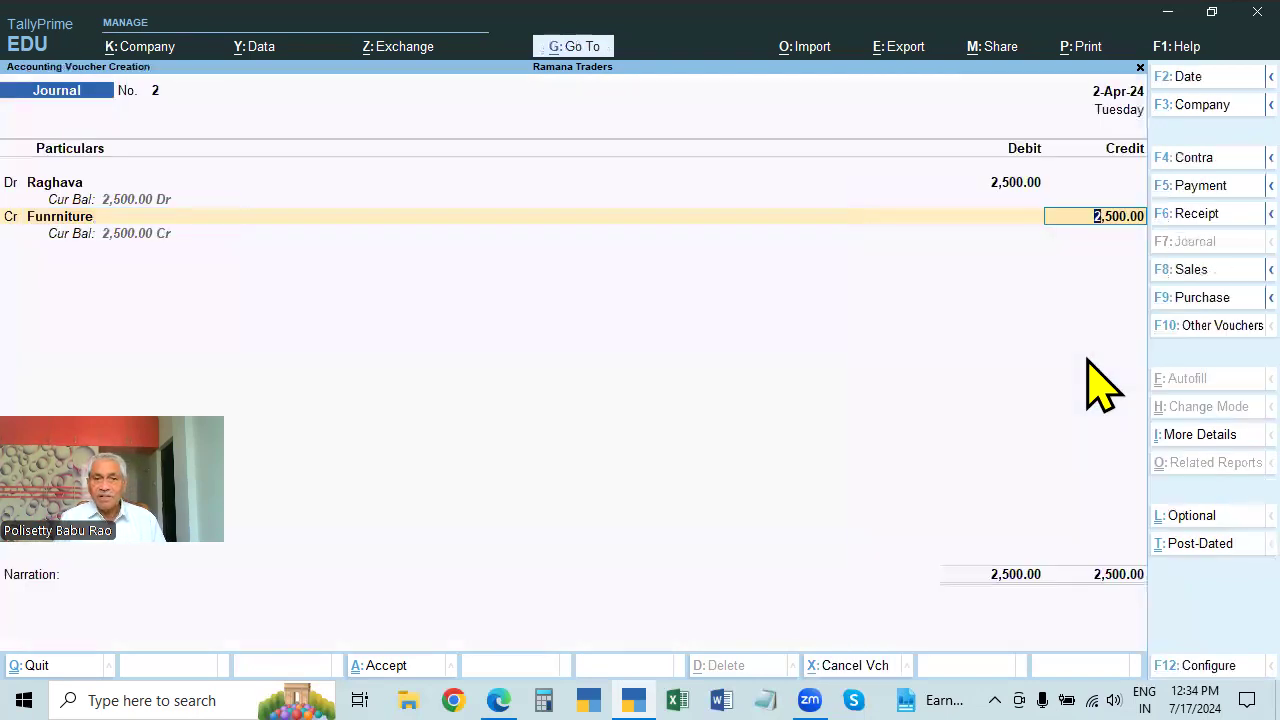
- Accept the 2,500 credit to Funrniture, enter the narration "BEING OLD FURNITURE SOLD ON CREDIT", and save the journal voucher
{"action": "key", "text": "Return"}
{"action": "type", "text": "BEI"}
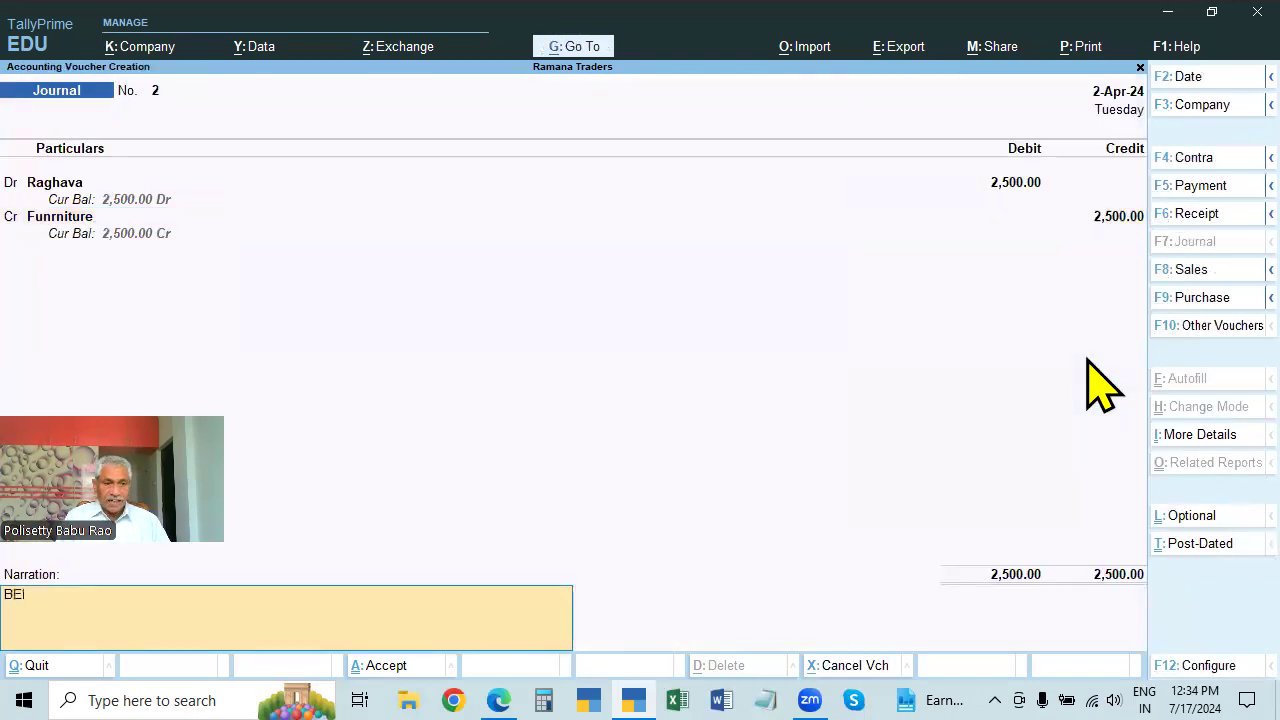
{"action": "type", "text": "NG FUNR"}
{"action": "key", "text": "BackSpace"}
{"action": "key", "text": "BackSpace"}
{"action": "key", "text": "BackSpace"}
{"action": "key", "text": "BackSpace"}
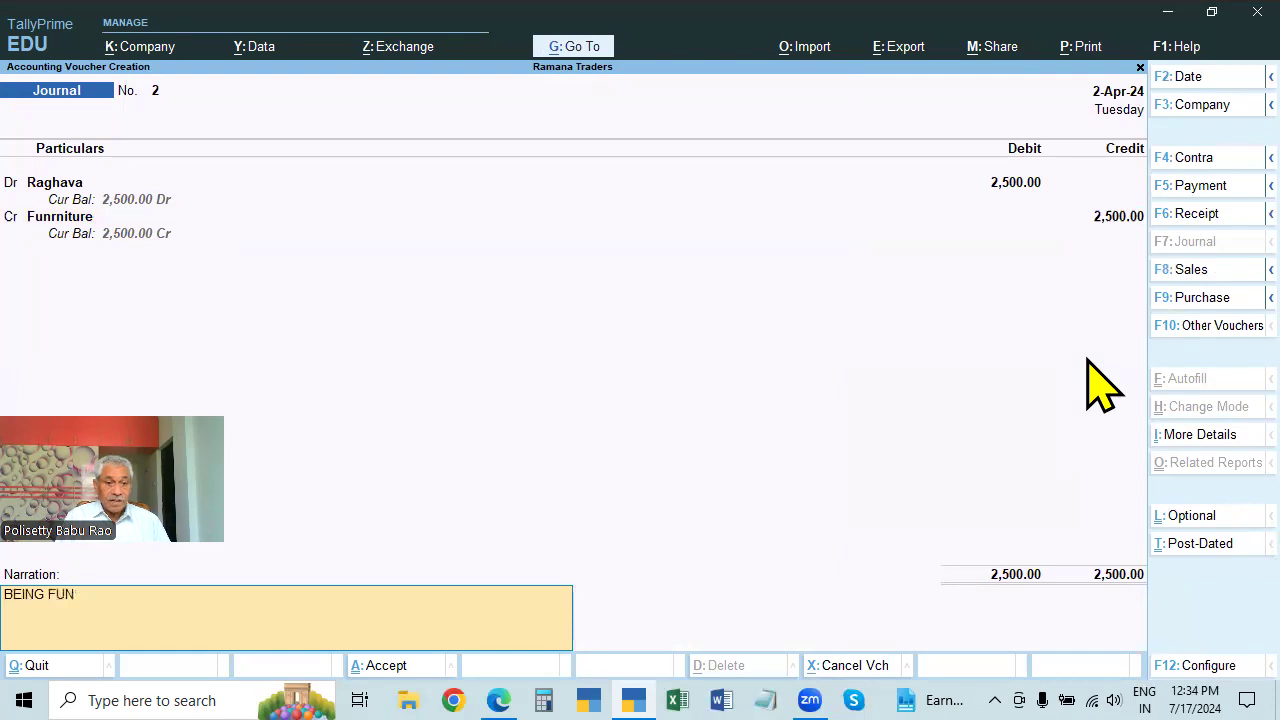
{"action": "type", "text": "OLD FURNITUR"}
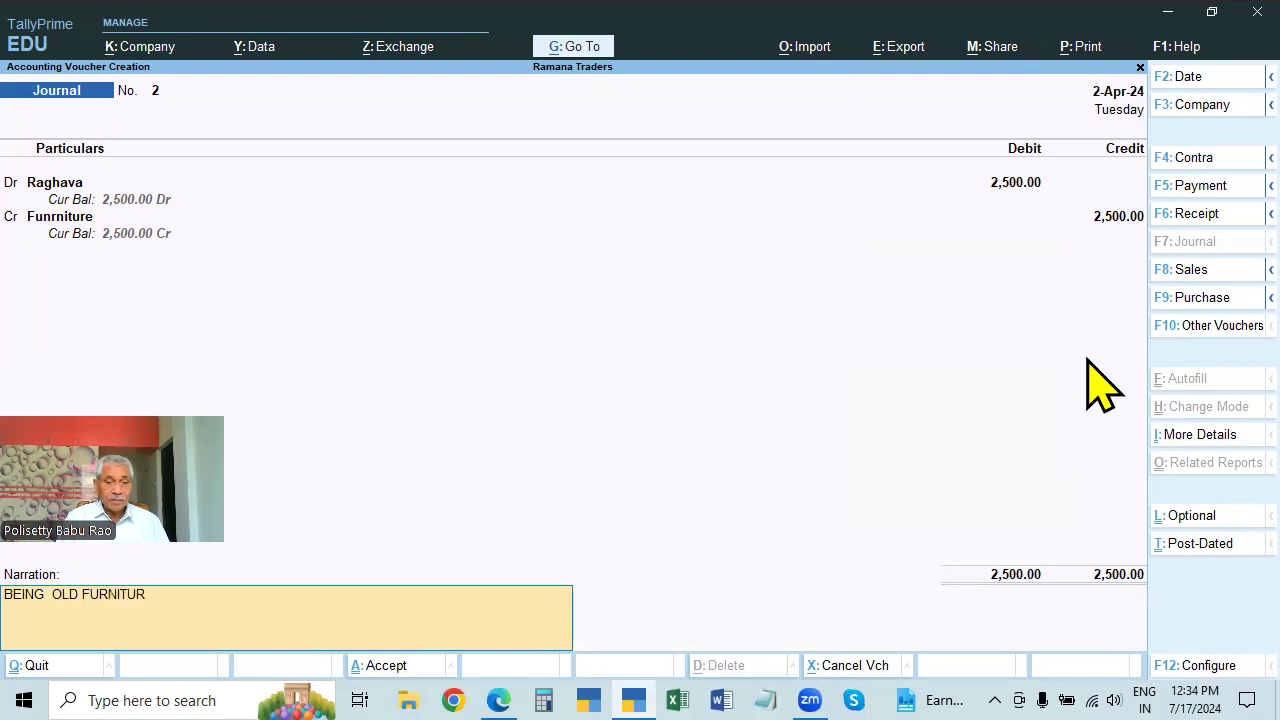
{"action": "type", "text": "E SOLD ON CREDIT"}
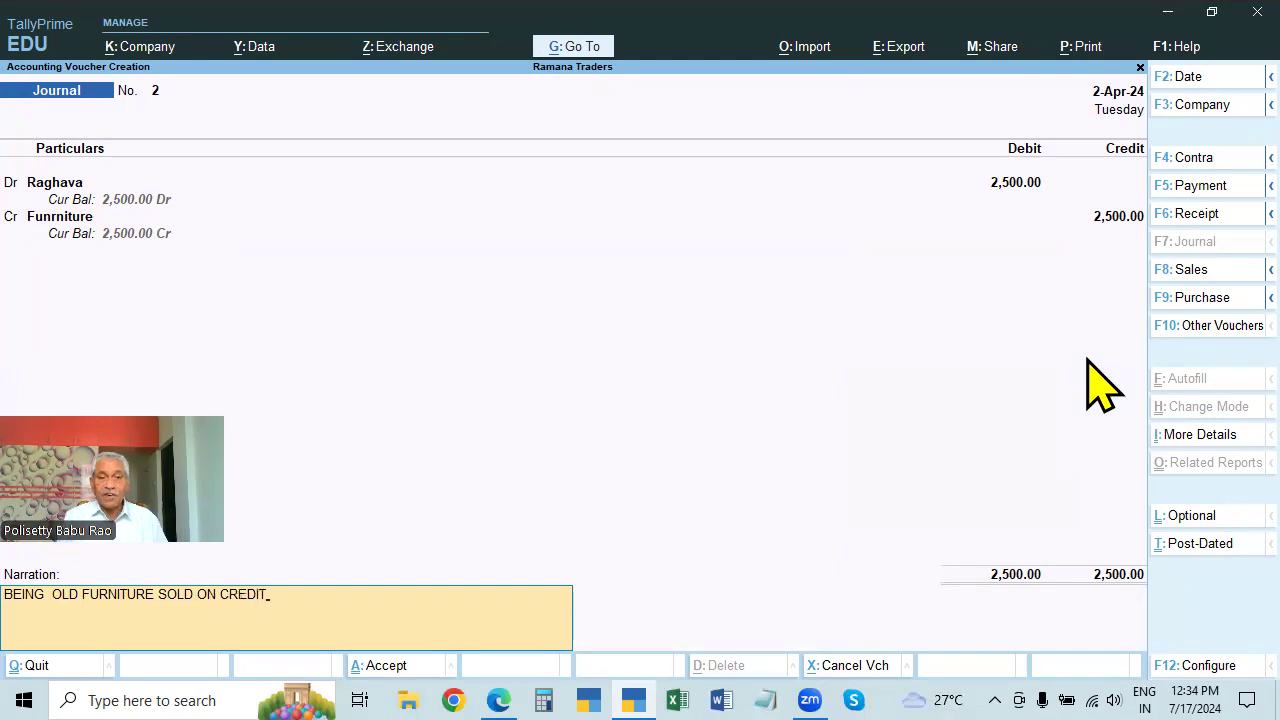
{"action": "key", "text": "Return"}
{"action": "key", "text": "Return"}
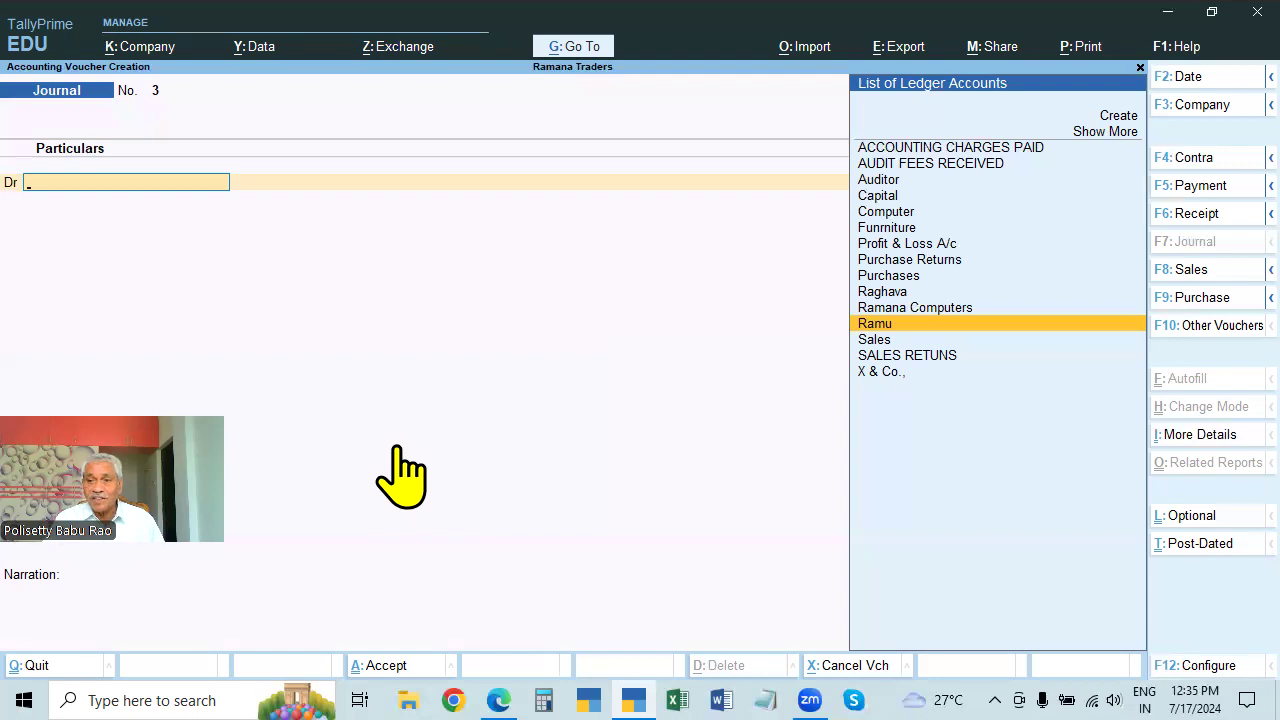
{"action": "left_click", "coordinate": [1191, 214]}
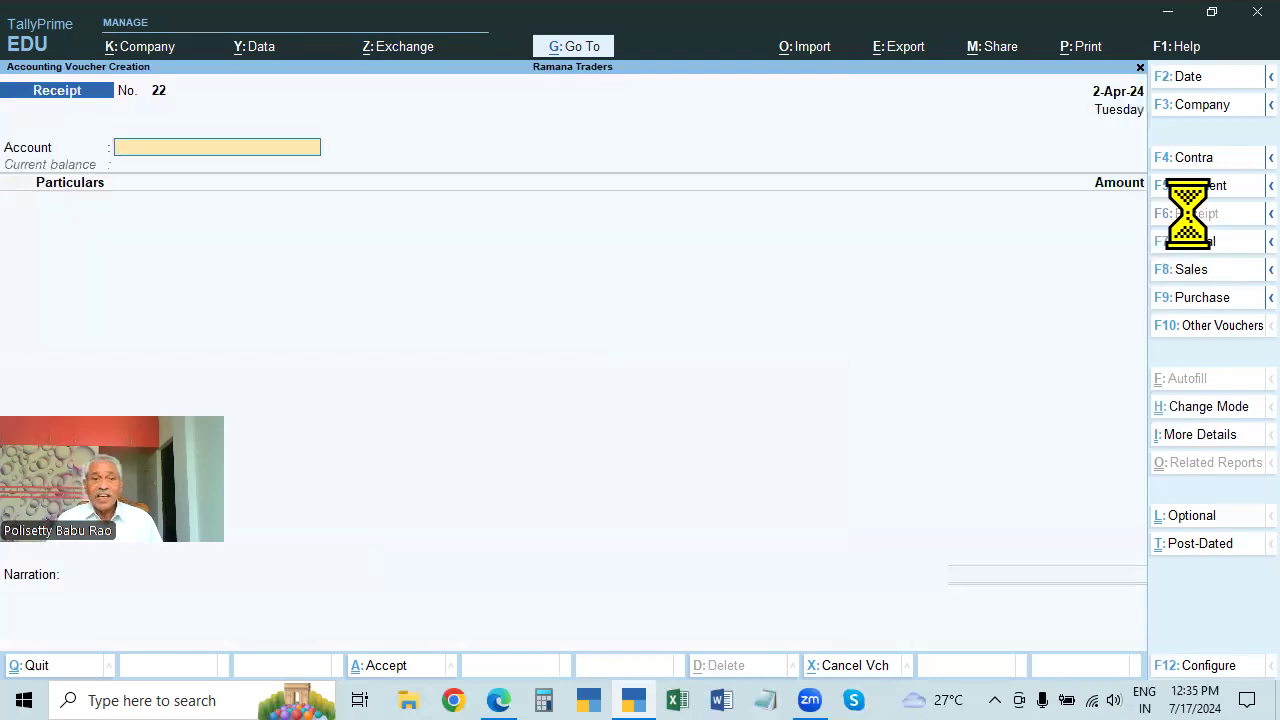
{"action": "key", "text": "Escape"}
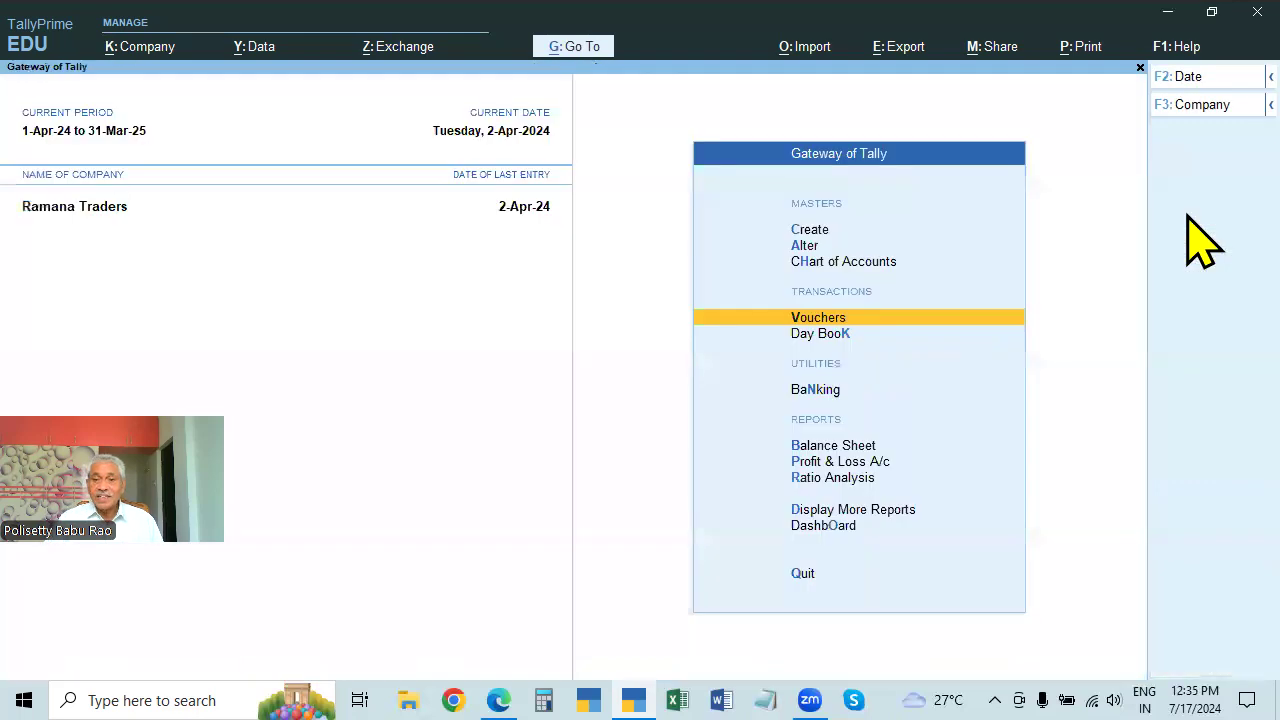
{"action": "key", "text": "Return"}
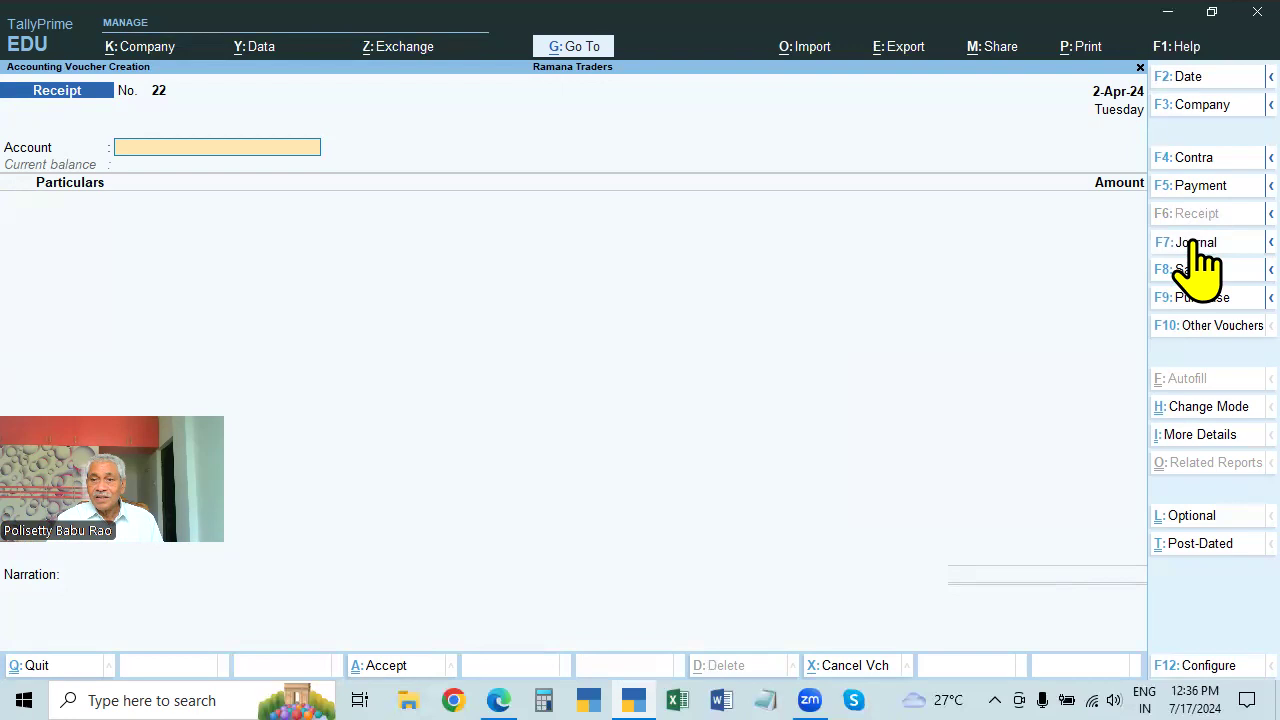
- In a Journal voucher, debit the customer's ledger listed just before Sales with 5000 and set the second line to Cr
{"action": "left_click", "coordinate": [1197, 241]}
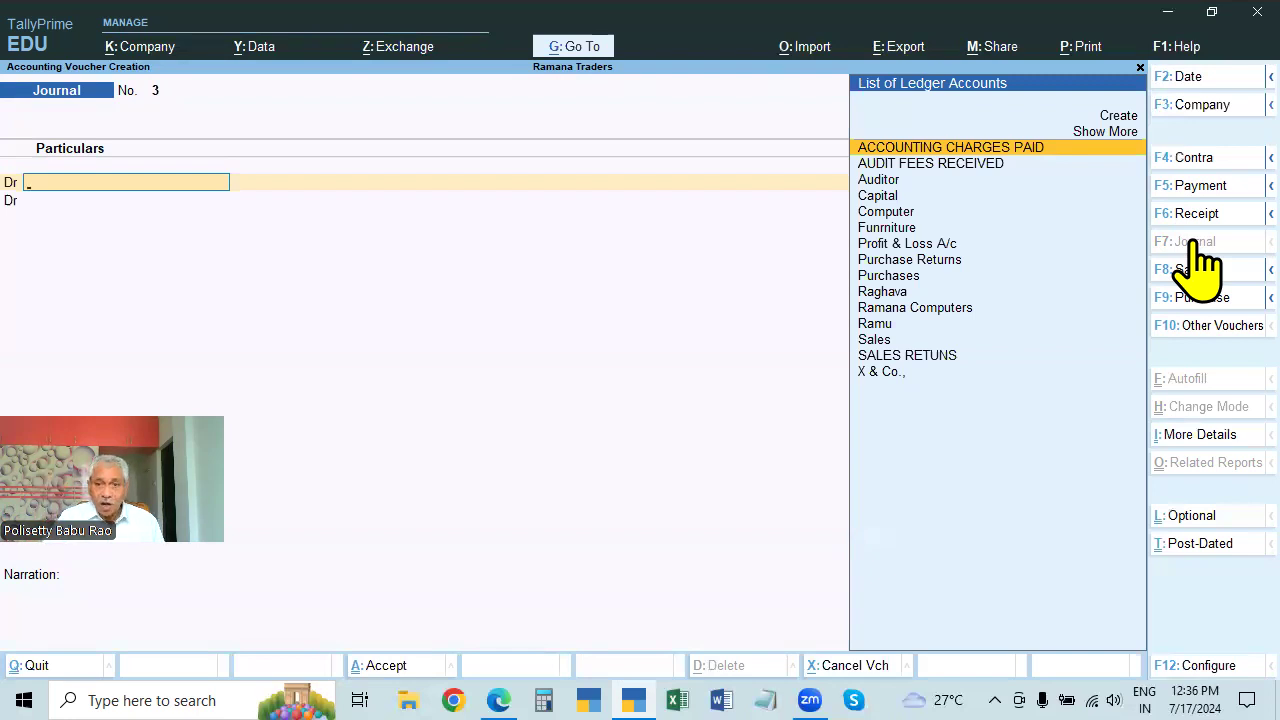
{"action": "left_click", "coordinate": [874, 325]}
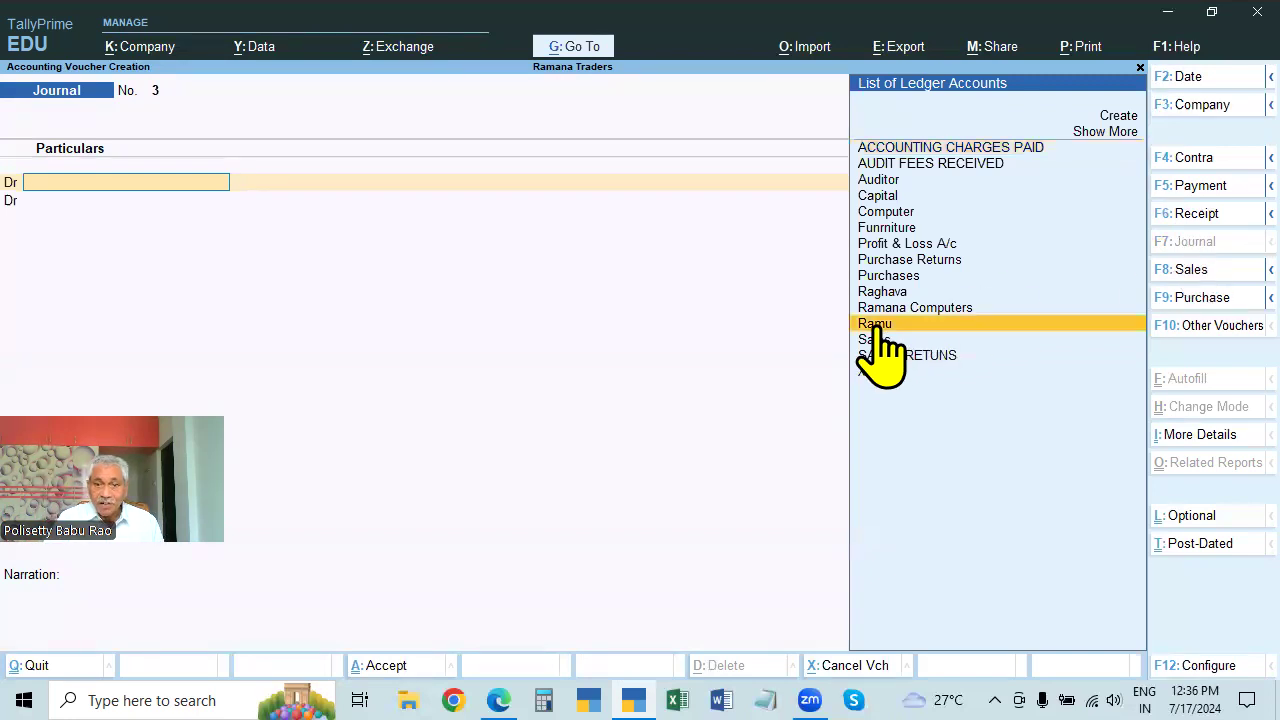
{"action": "left_click", "coordinate": [876, 325]}
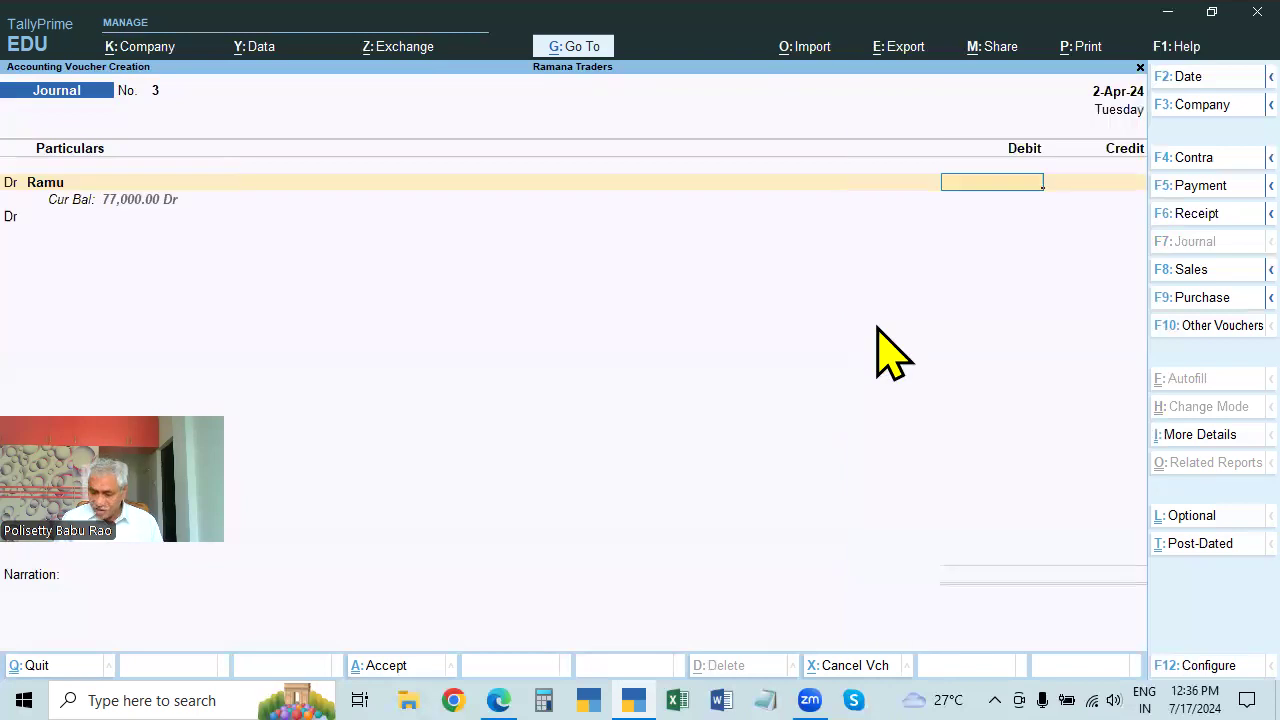
{"action": "type", "text": "5000"}
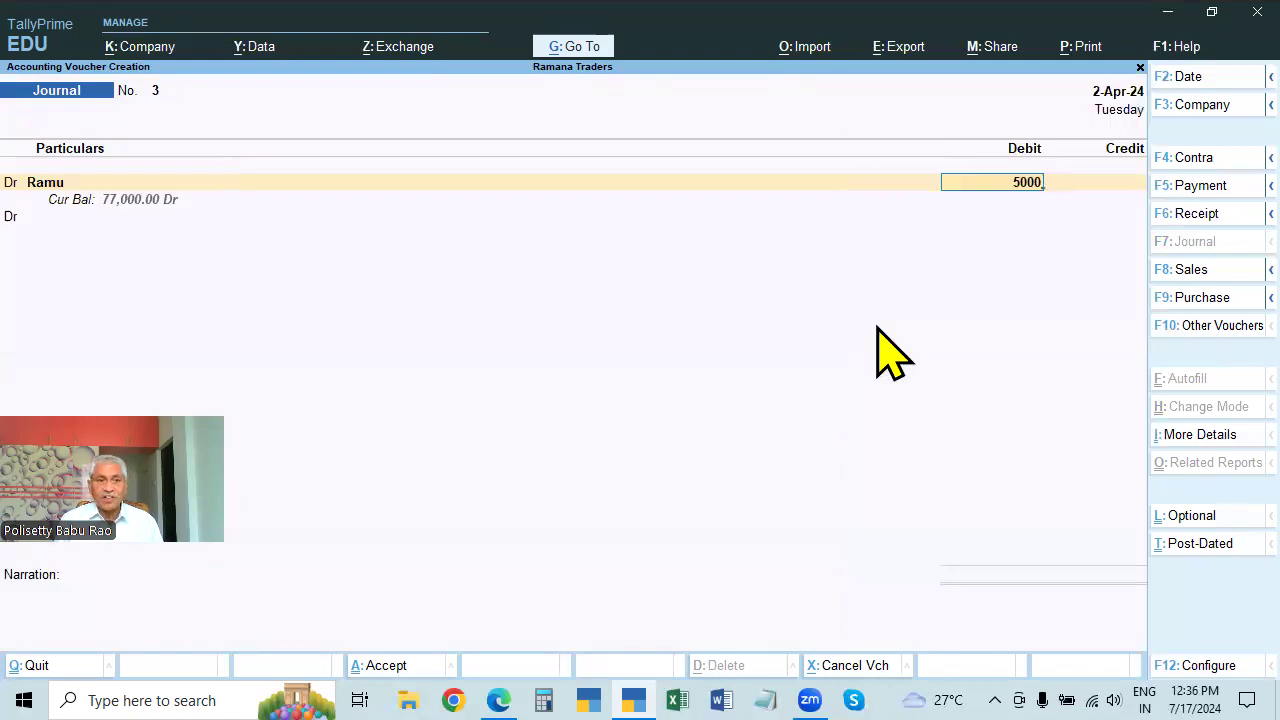
{"action": "key", "text": "Return"}
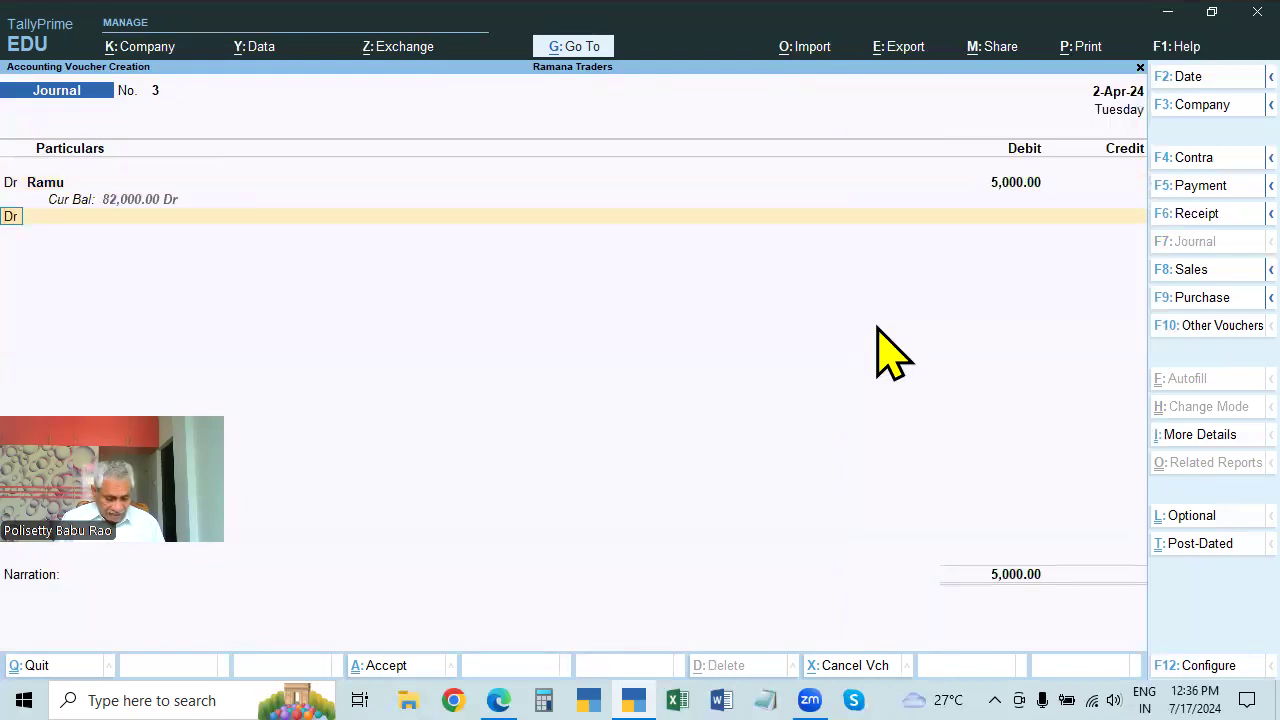
{"action": "key", "text": "Return"}
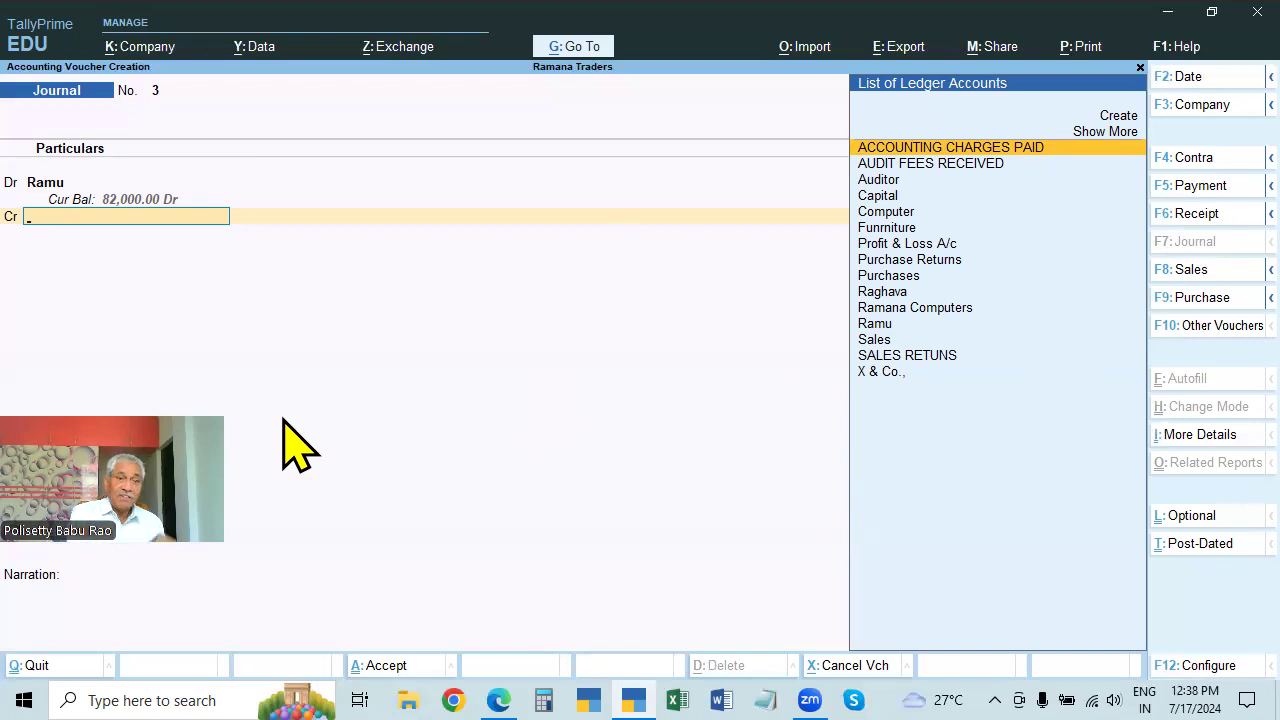
- Expand the ledger list to include cash and bank accounts, and credit State Bank of India with 5,000
{"action": "left_click", "coordinate": [1106, 134]}
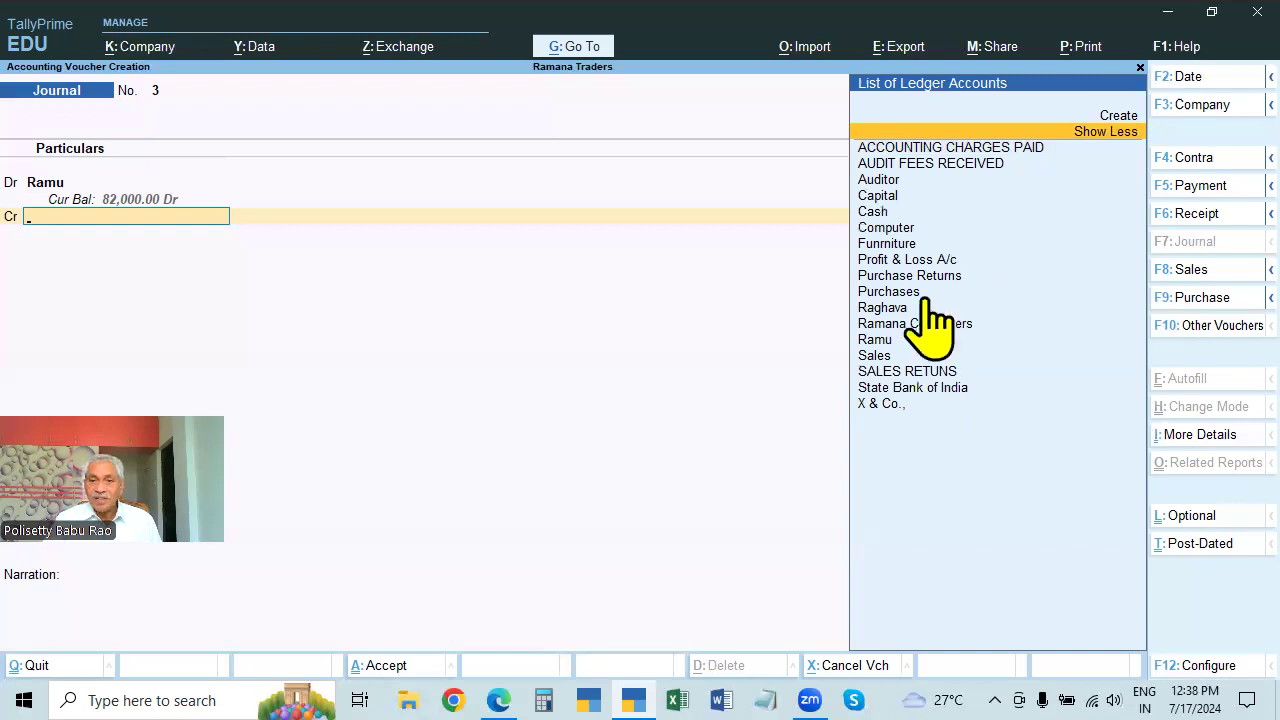
{"action": "left_click", "coordinate": [872, 212]}
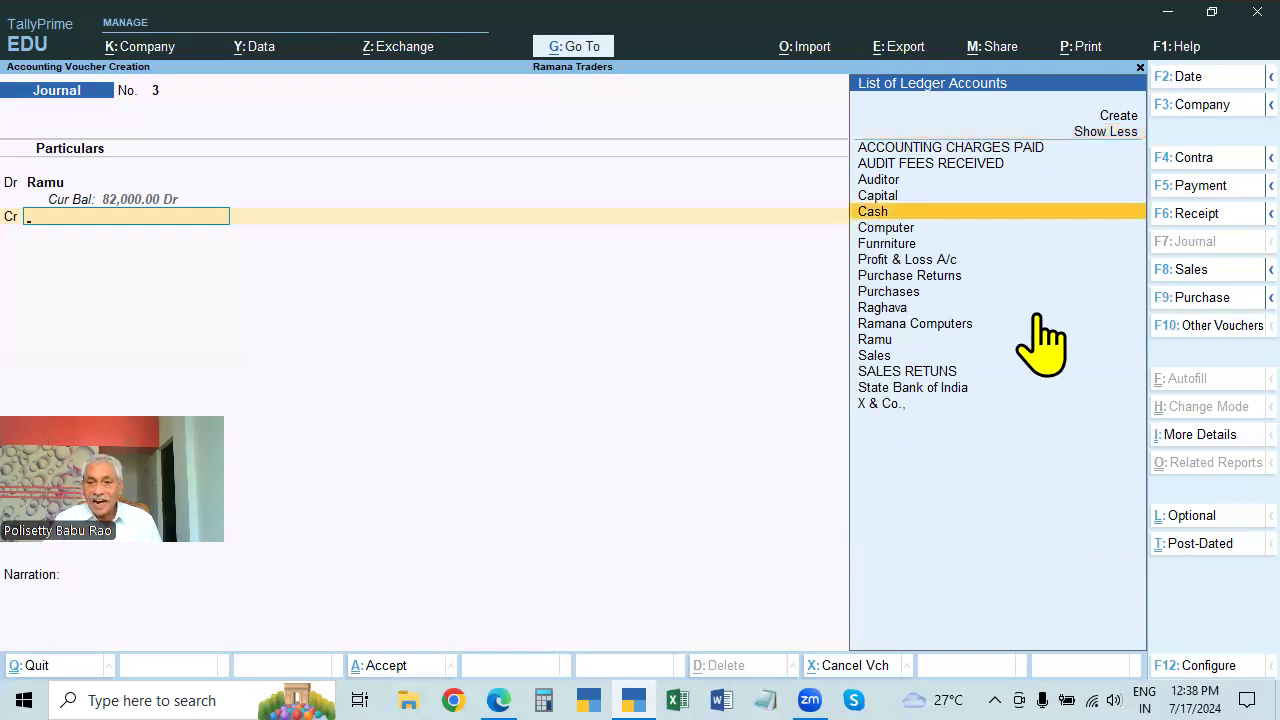
{"action": "left_click", "coordinate": [932, 390]}
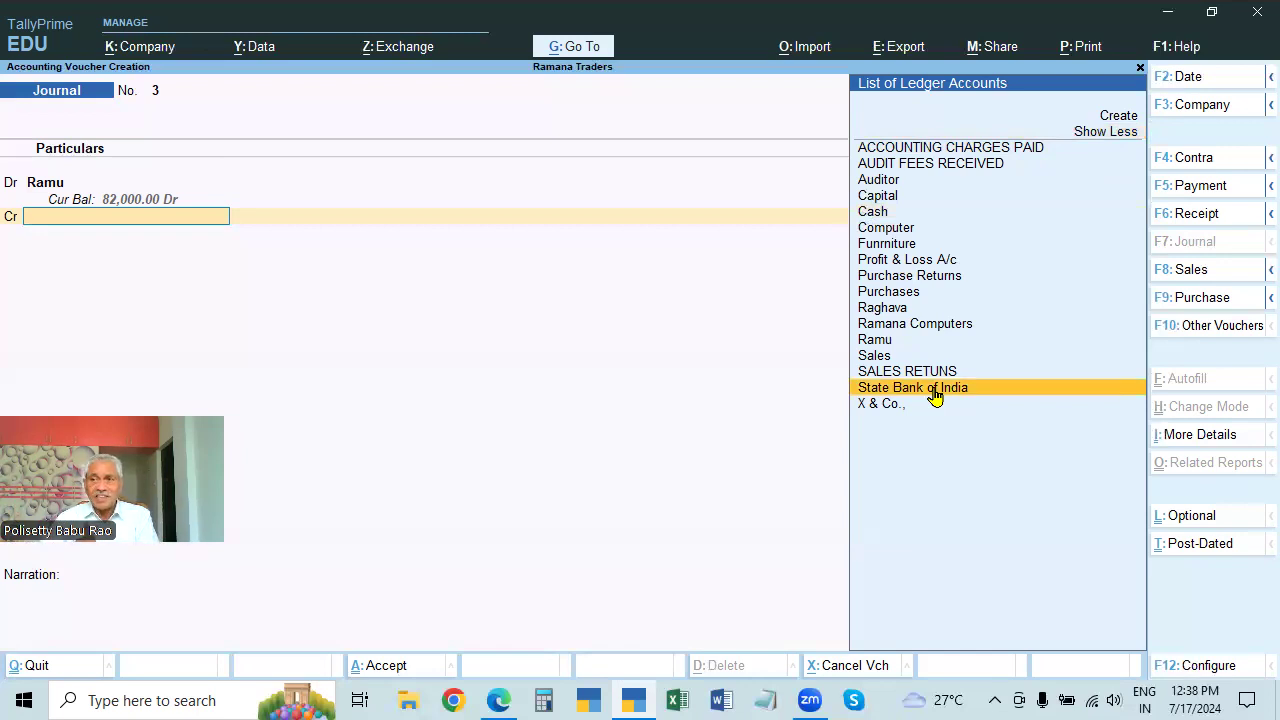
{"action": "key", "text": "Return"}
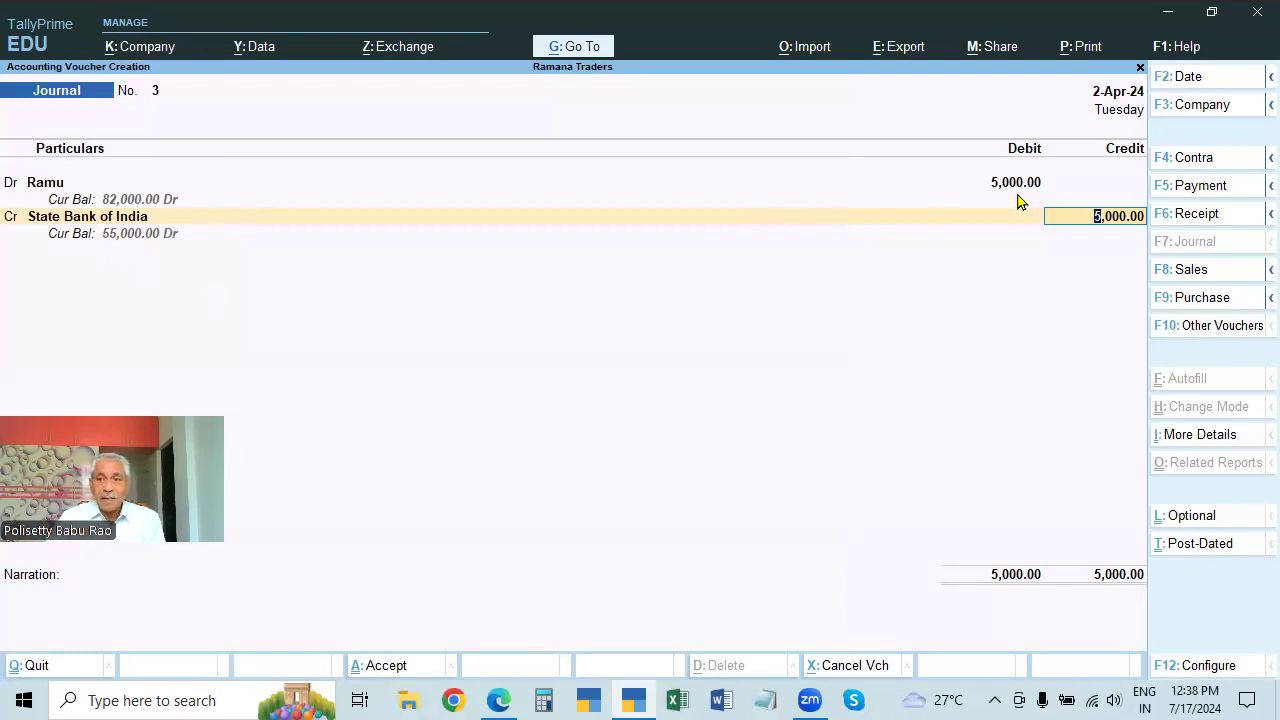
{"action": "key", "text": "Return"}
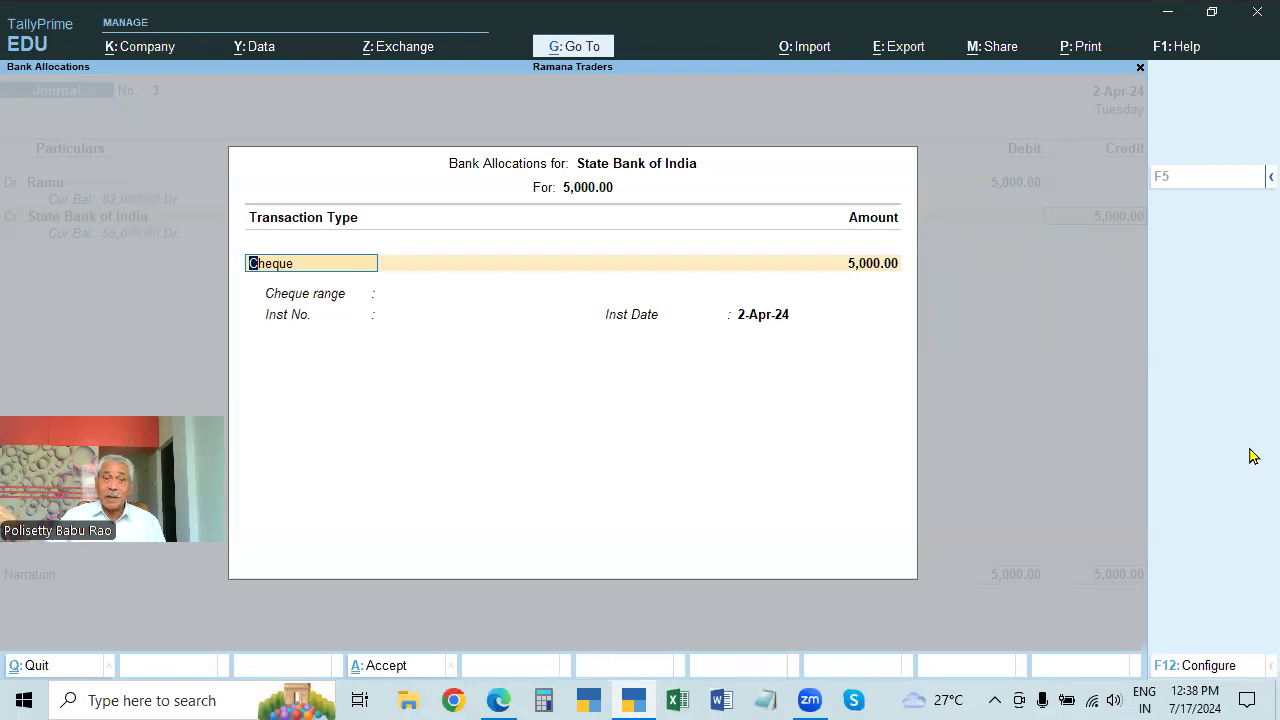
- Allocate the bank amount as Cheque with range Not Applicable, instrument number 123563, and the instrument date 2-Apr-24
{"action": "key", "text": "Return"}
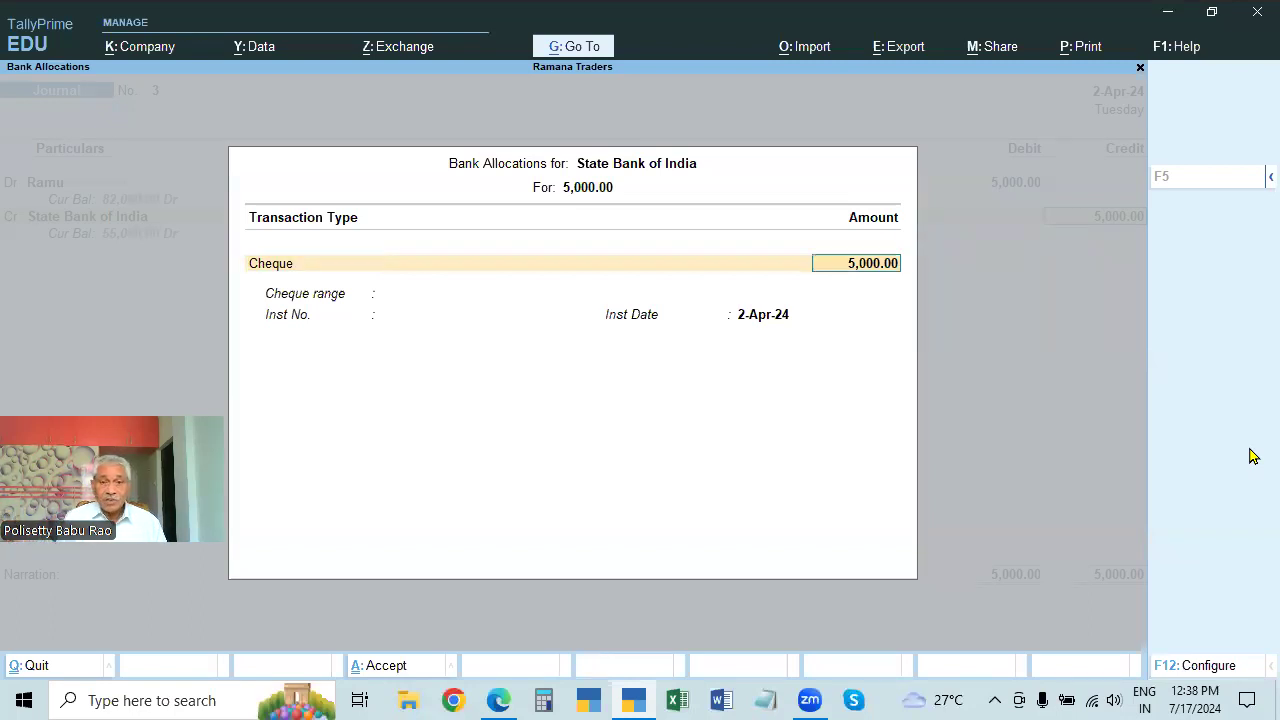
{"action": "key", "text": "Return"}
{"action": "type", "text": "123563"}
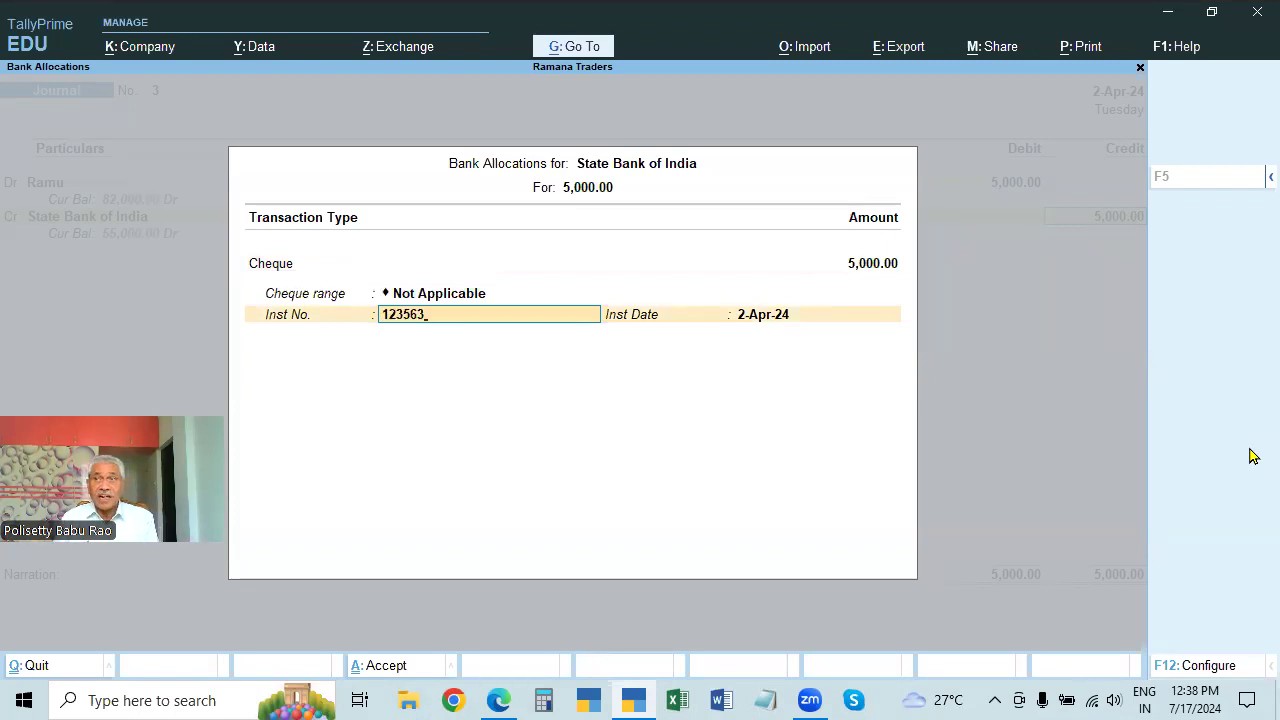
{"action": "key", "text": "Return"}
{"action": "key", "text": "Return"}
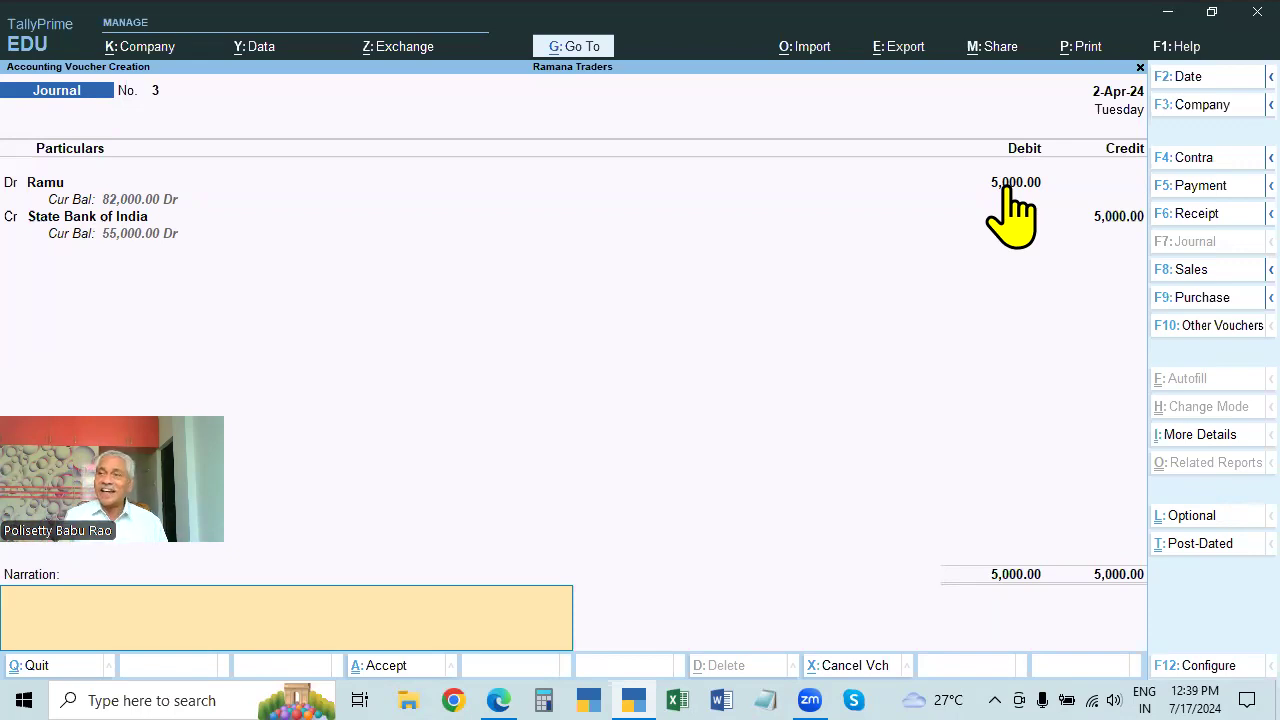
- Enter the narration "BEINBG CHEQUE BOUNCED UNPAID" and save the journal voucher
{"action": "type", "text": "BEINBG CHEU"}
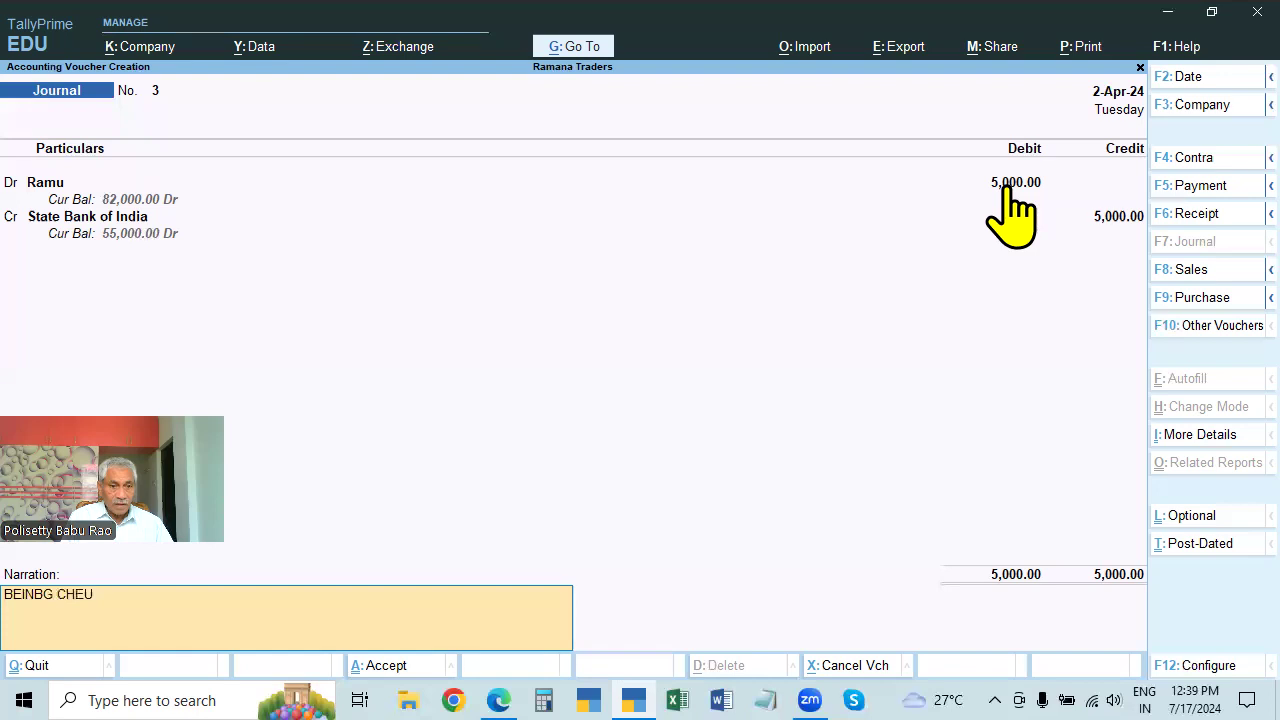
{"action": "key", "text": "BackSpace"}
{"action": "type", "text": "QUE BOUNCED UNPAID"}
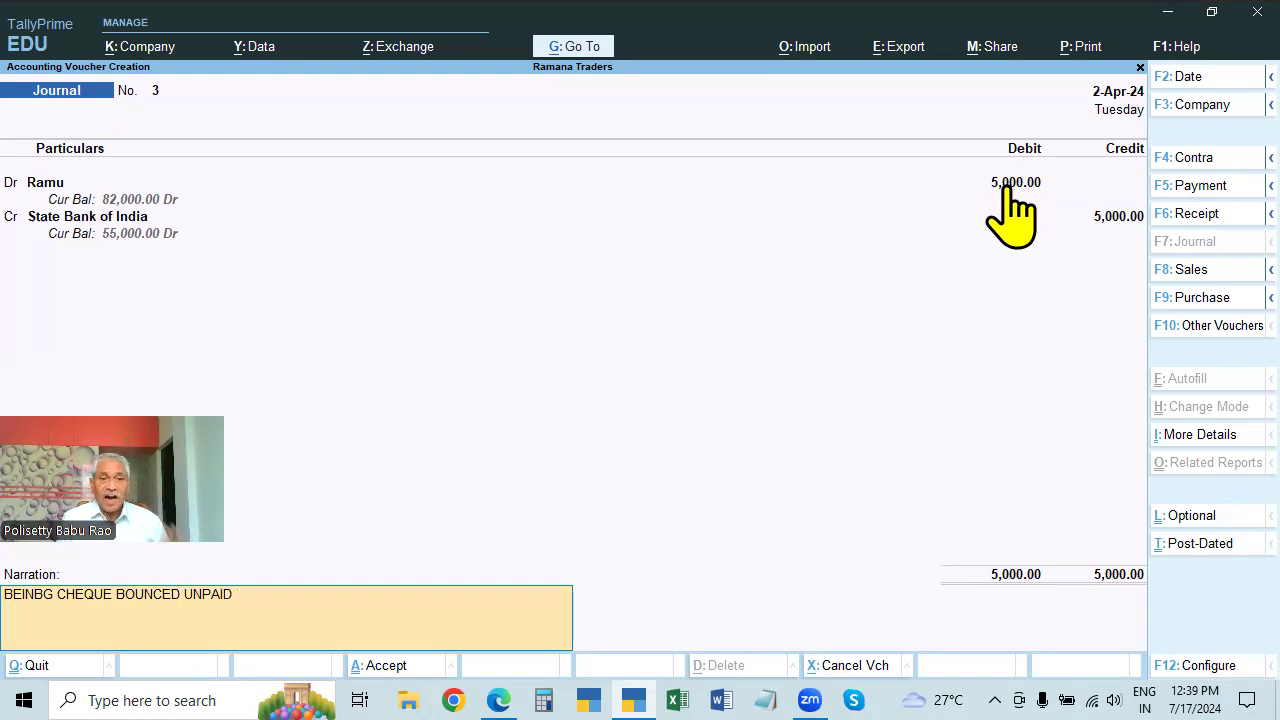
{"action": "key", "text": "Return"}
{"action": "key", "text": "Return"}
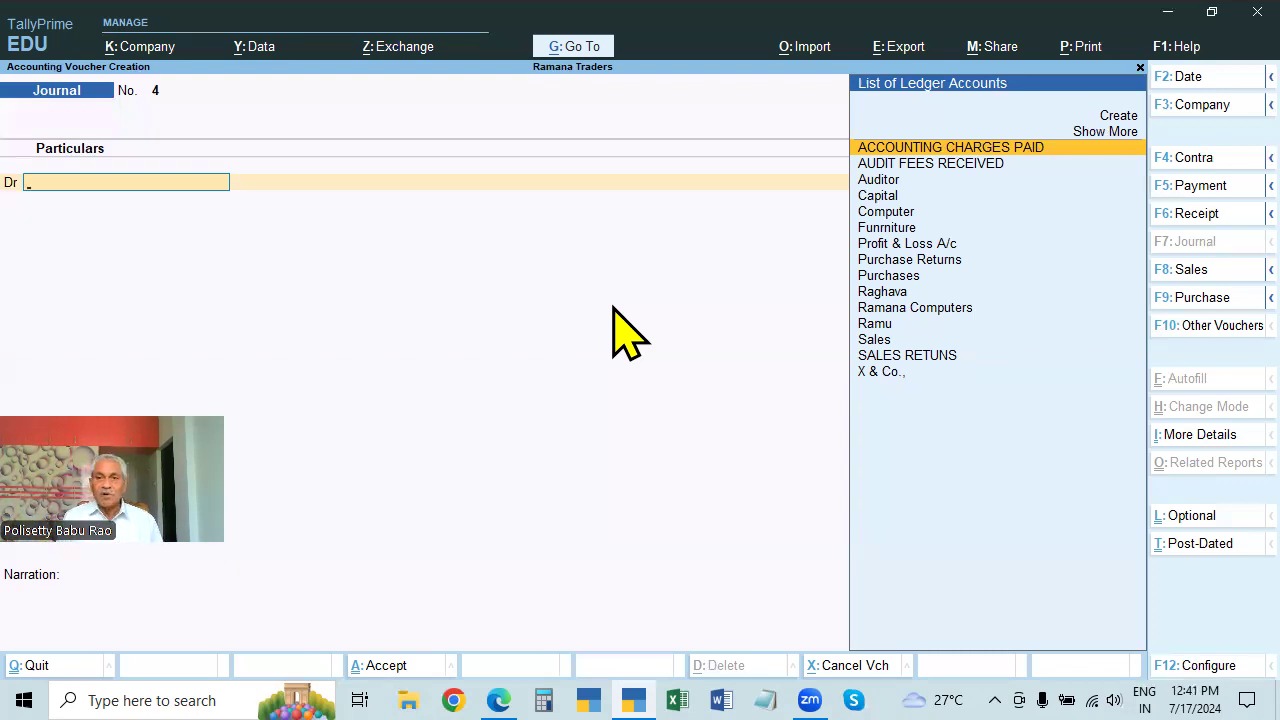
- Leave the journal voucher and switch to the practice problems PDF in Edge to locate the general accounts assignments
{"action": "key", "text": "Escape"}
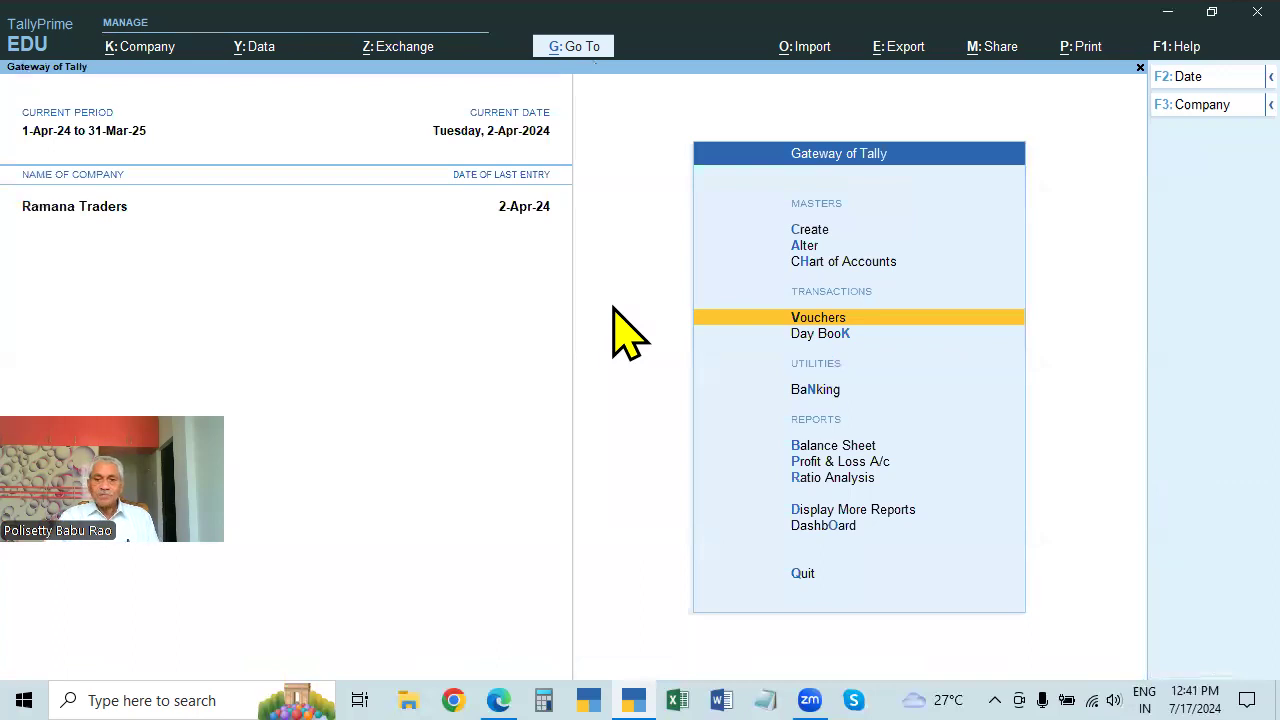
{"action": "left_click", "coordinate": [498, 700]}
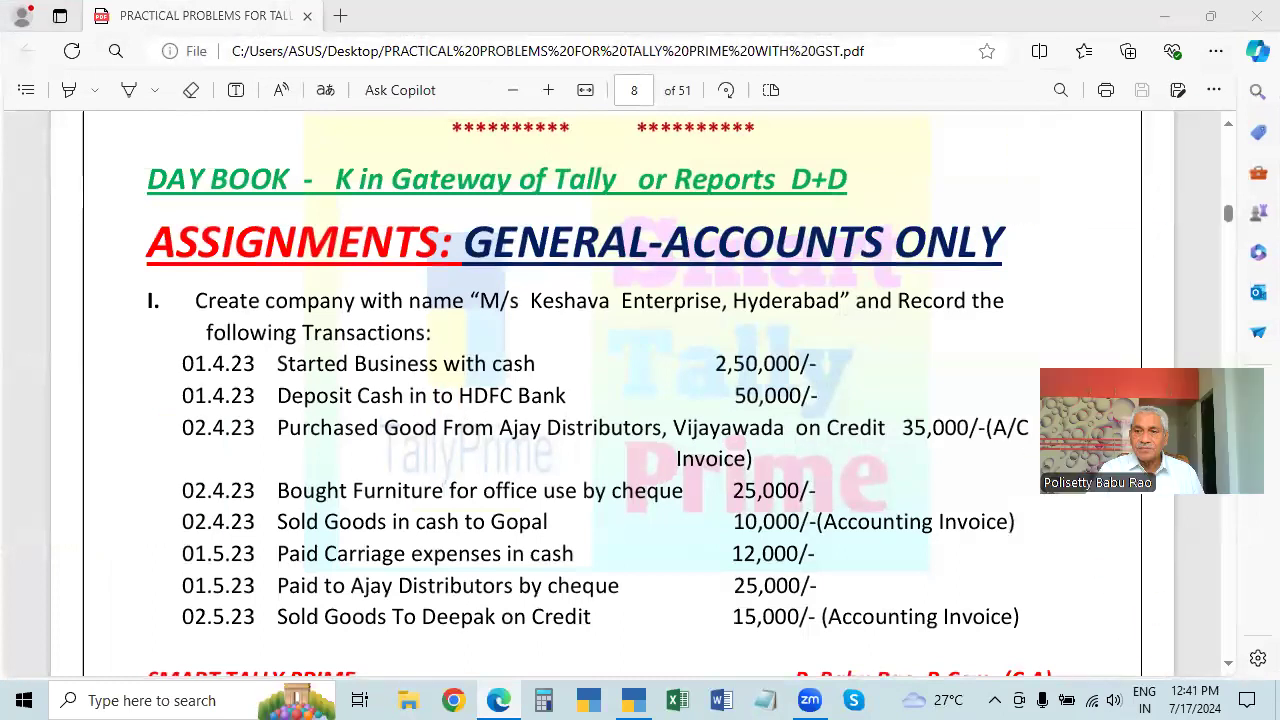
{"action": "left_click", "coordinate": [1222, 248]}
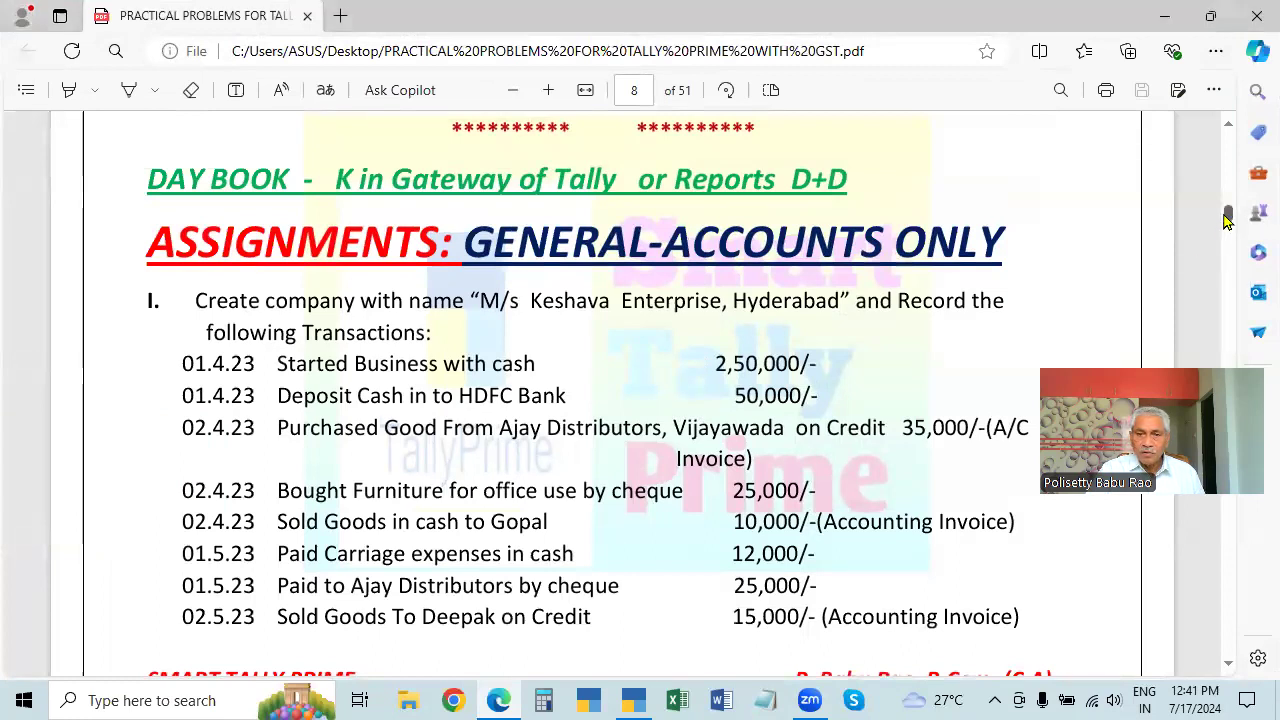
{"action": "left_click", "coordinate": [1222, 248]}
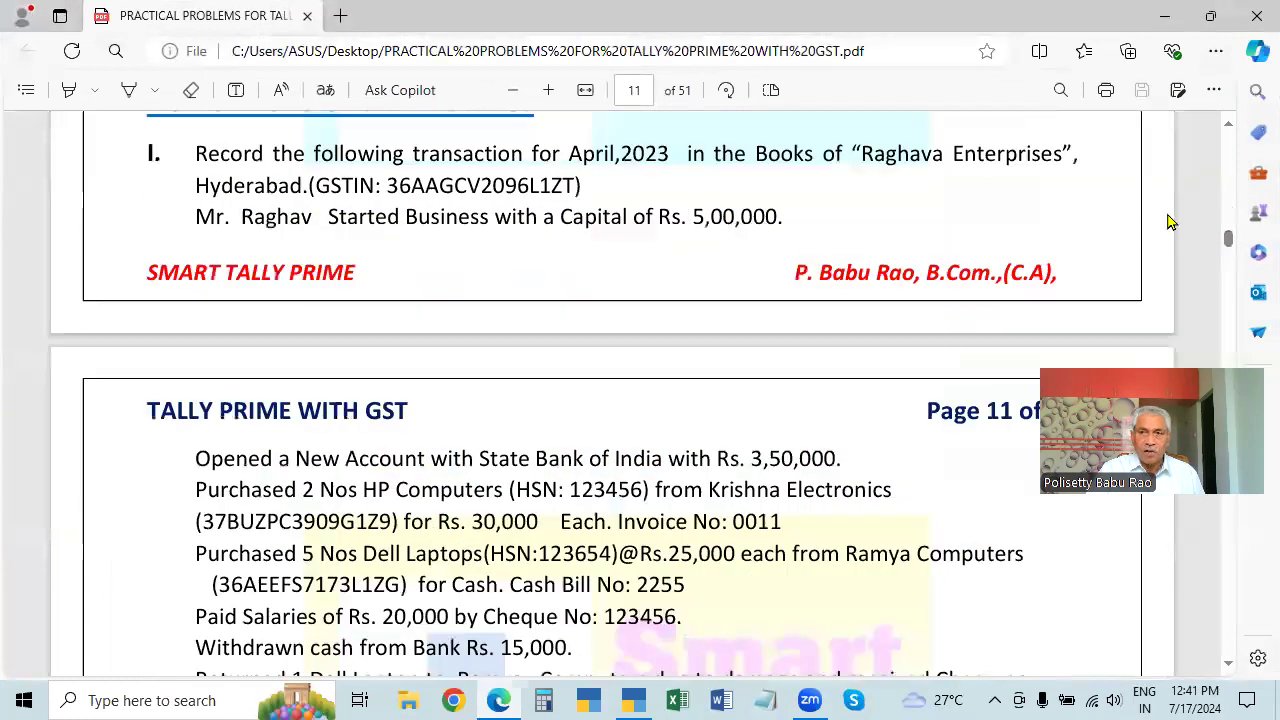
{"action": "left_click", "coordinate": [1229, 128]}
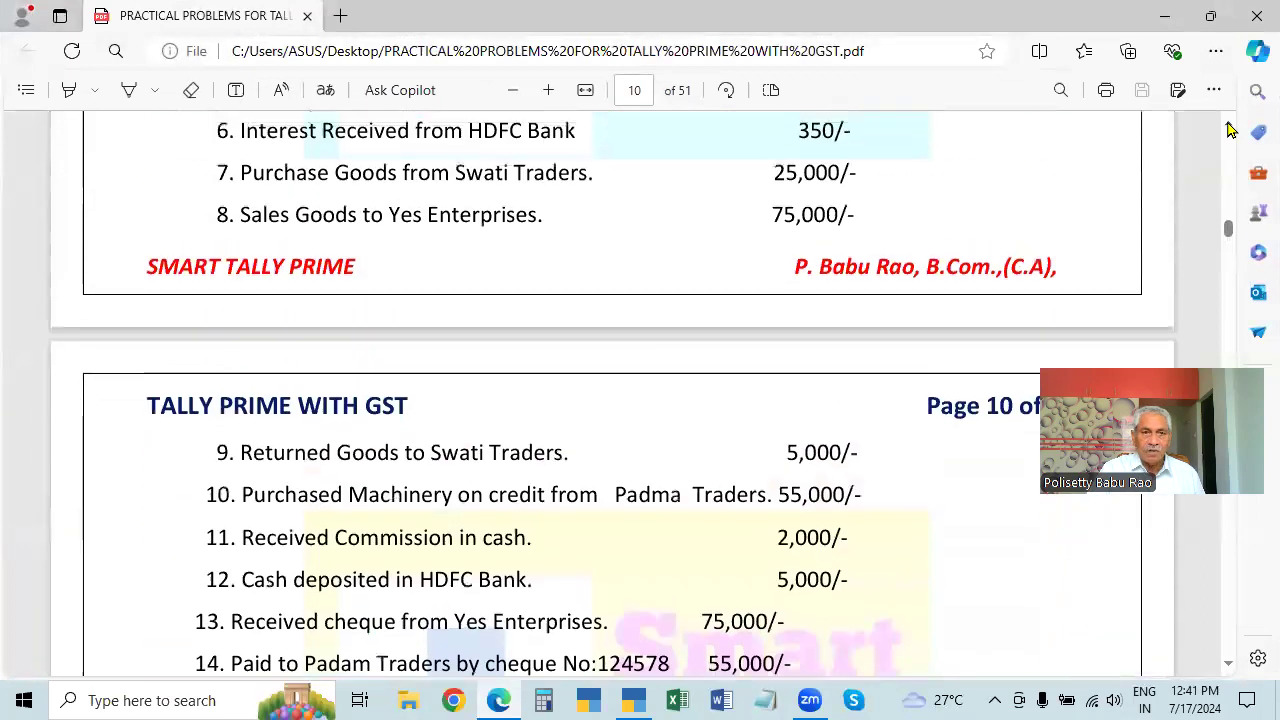
{"action": "left_click", "coordinate": [1229, 128]}
{"action": "left_click", "coordinate": [1229, 128]}
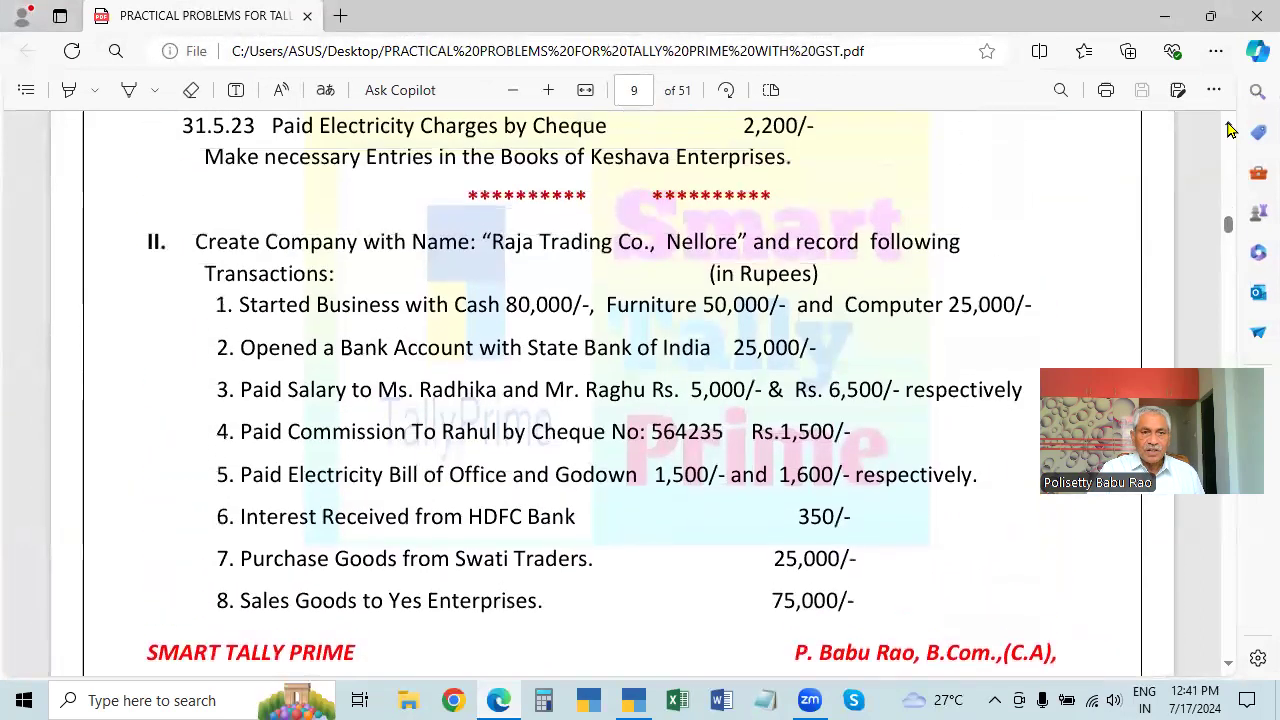
{"action": "left_click", "coordinate": [1229, 128]}
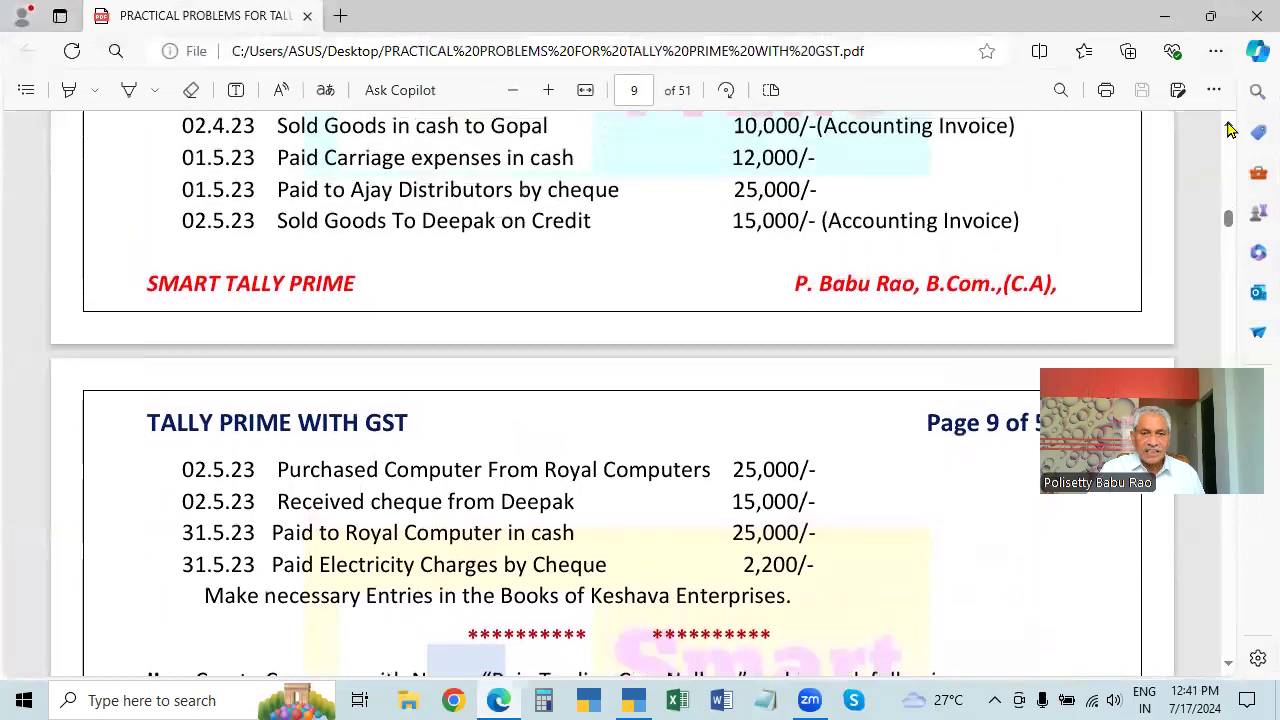
{"action": "left_click", "coordinate": [1229, 128]}
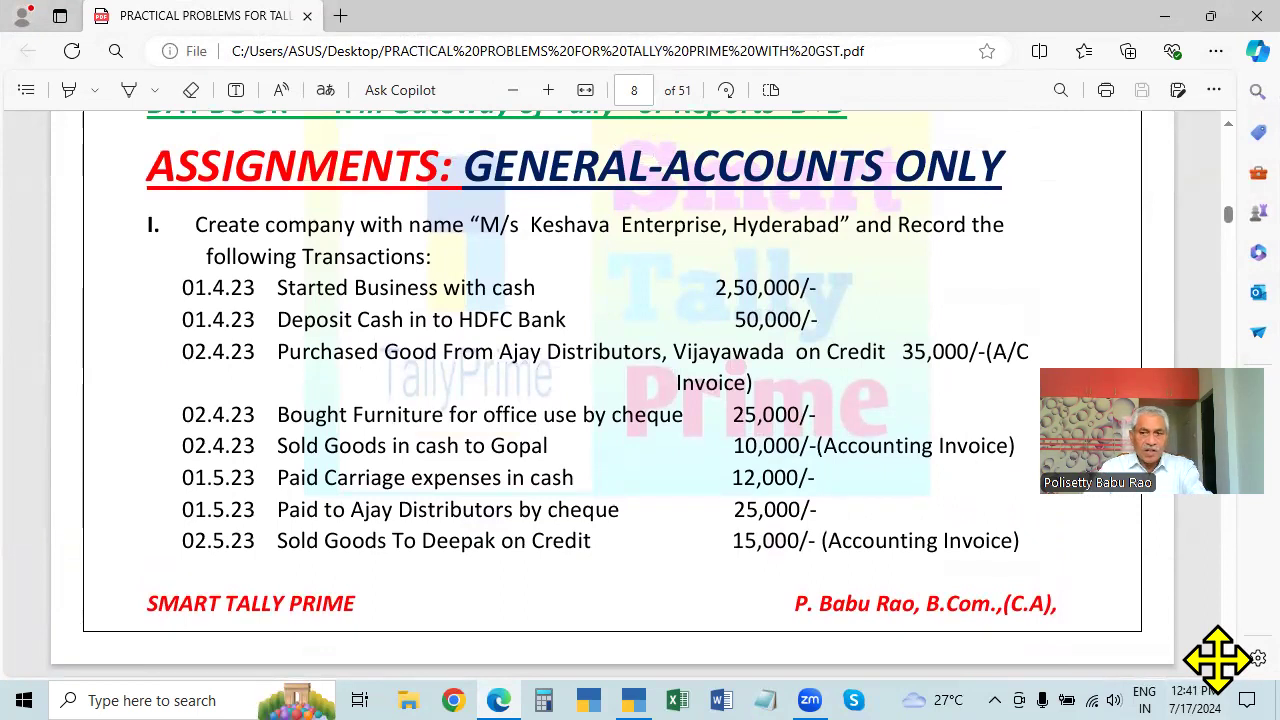
- Read through the transactions of assignment I for Keshava Enterprise and assignment II for Raja Trading Co. in the PDF
{"action": "scroll", "coordinate": [1218, 657], "scroll_direction": "down", "scroll_amount": 5}
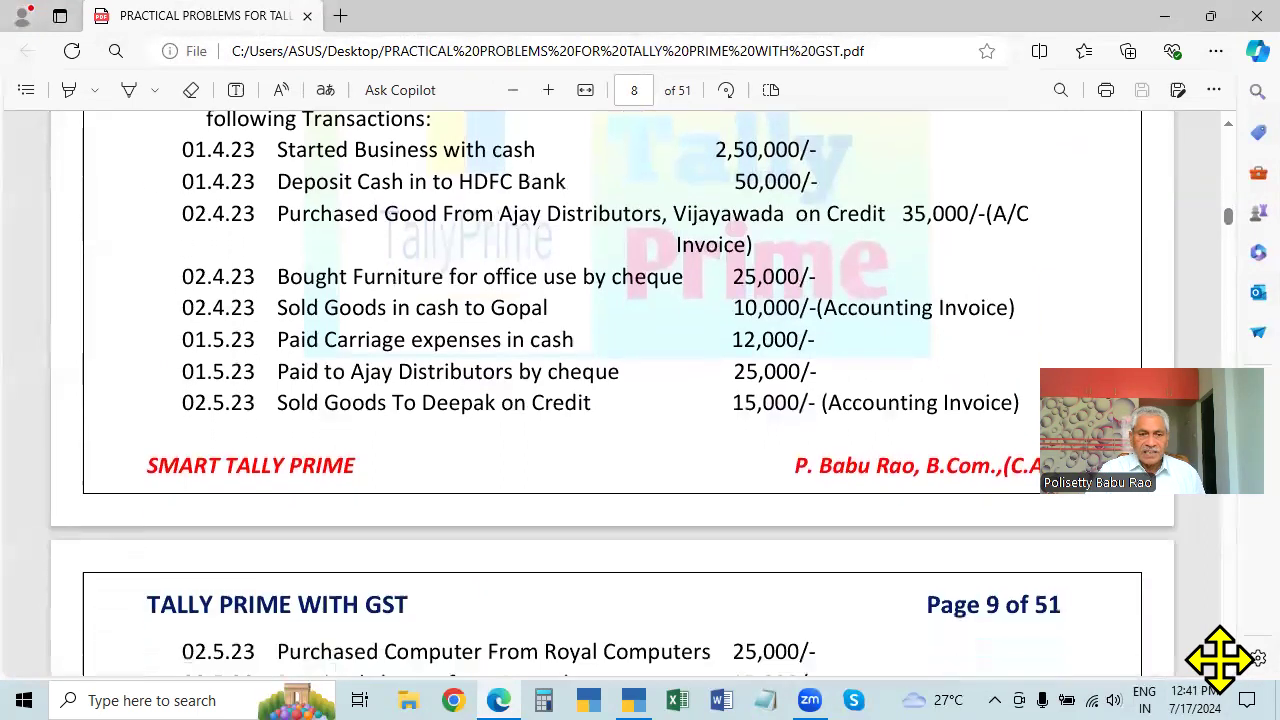
{"action": "scroll", "coordinate": [1218, 657], "scroll_direction": "down", "scroll_amount": 1}
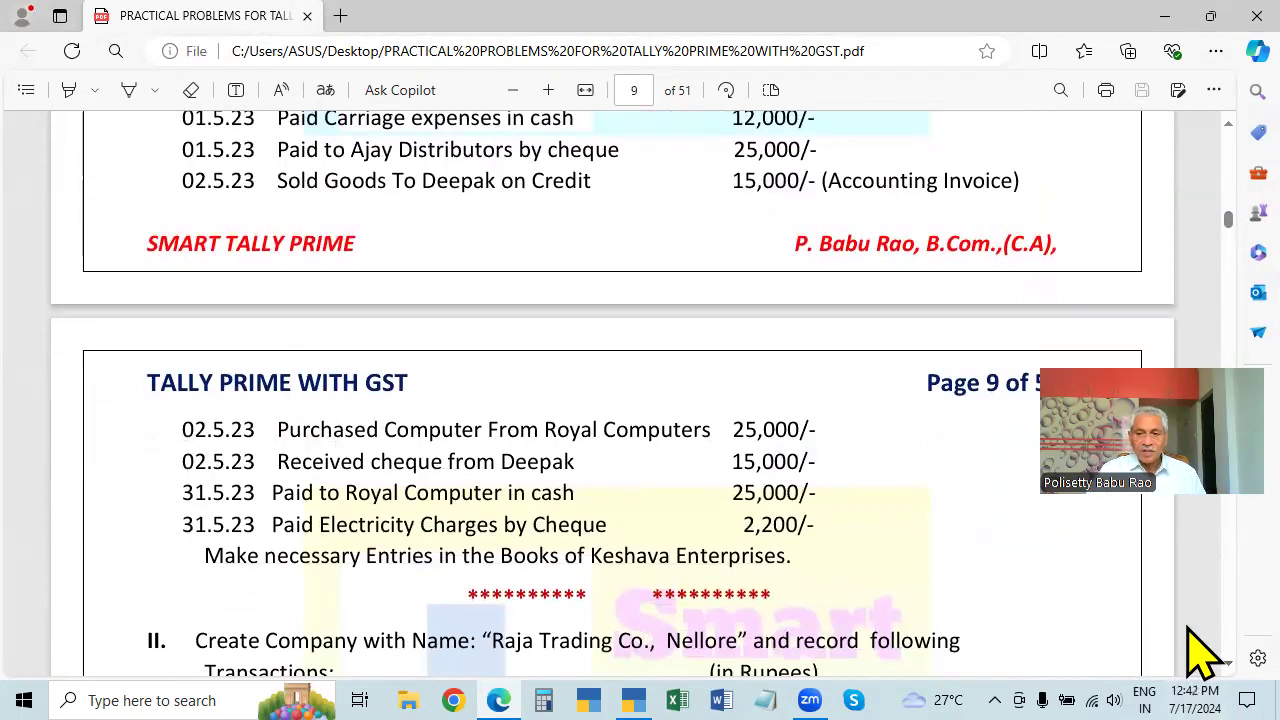
{"action": "scroll", "coordinate": [1189, 630], "scroll_direction": "down", "scroll_amount": 5}
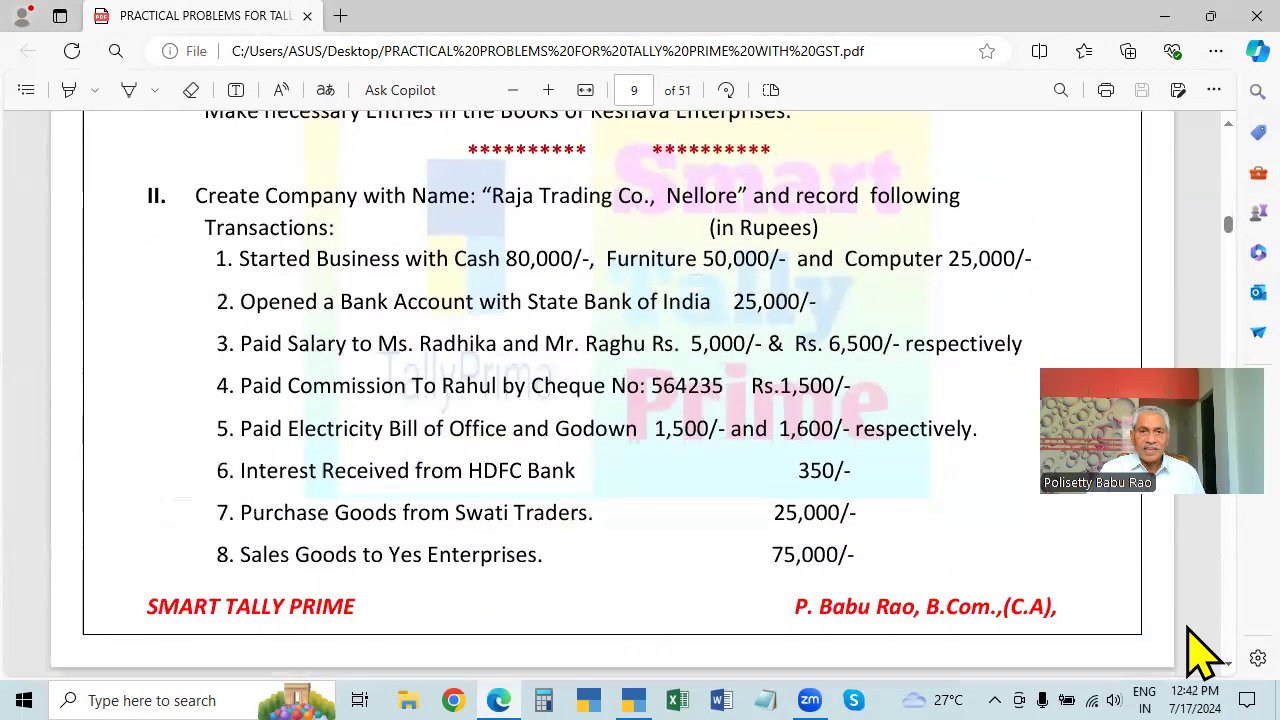
{"action": "scroll", "coordinate": [1189, 630], "scroll_direction": "down", "scroll_amount": 1}
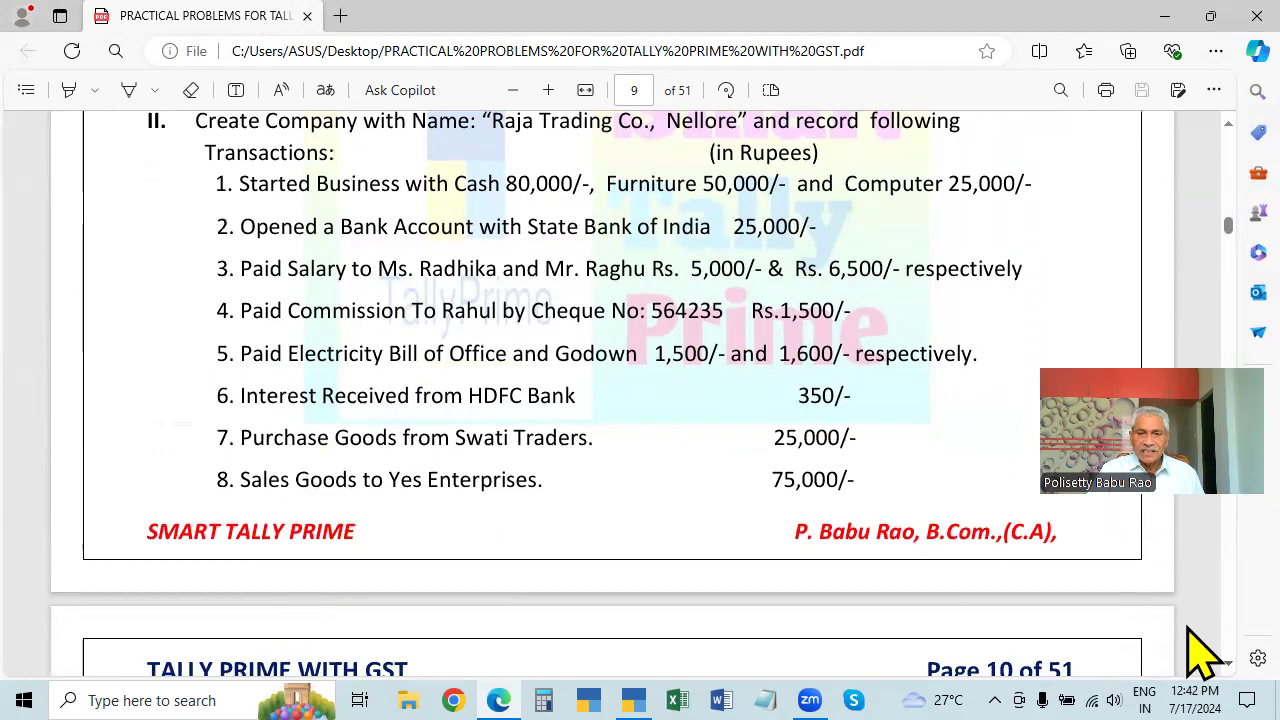
{"action": "scroll", "coordinate": [1200, 655], "scroll_direction": "down", "scroll_amount": 5}
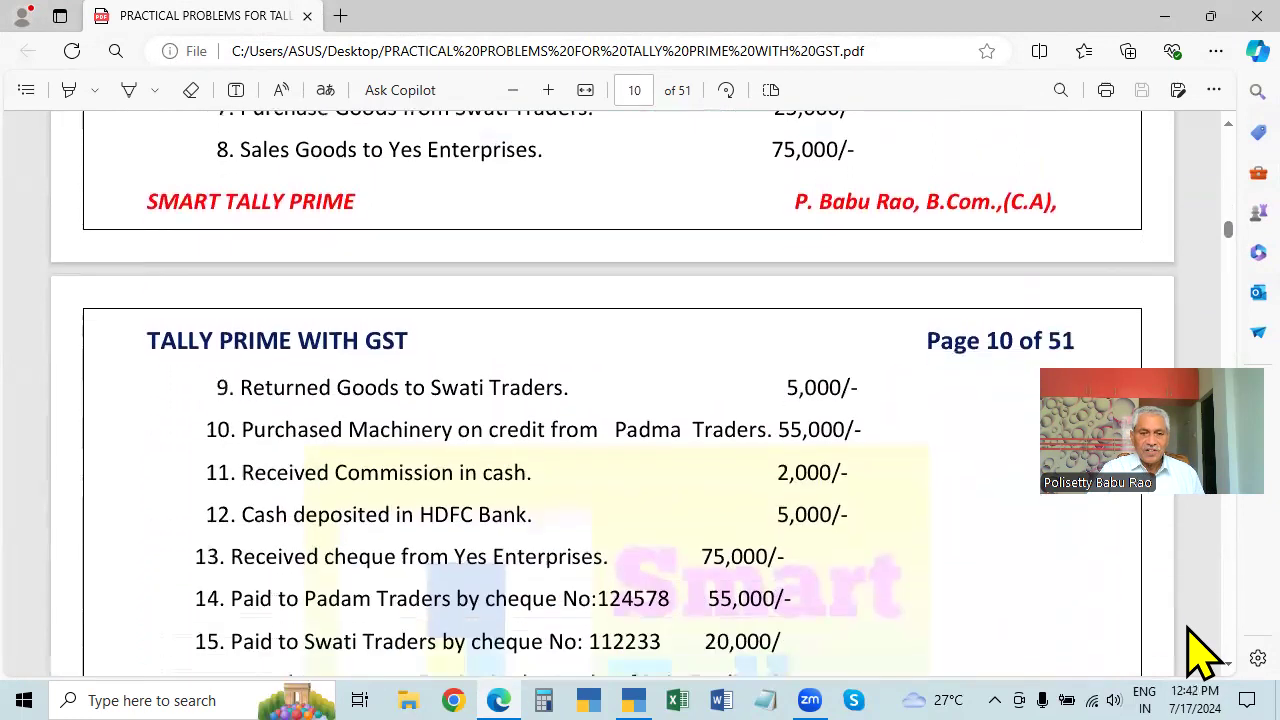
{"action": "scroll", "coordinate": [1200, 655], "scroll_direction": "down", "scroll_amount": 2}
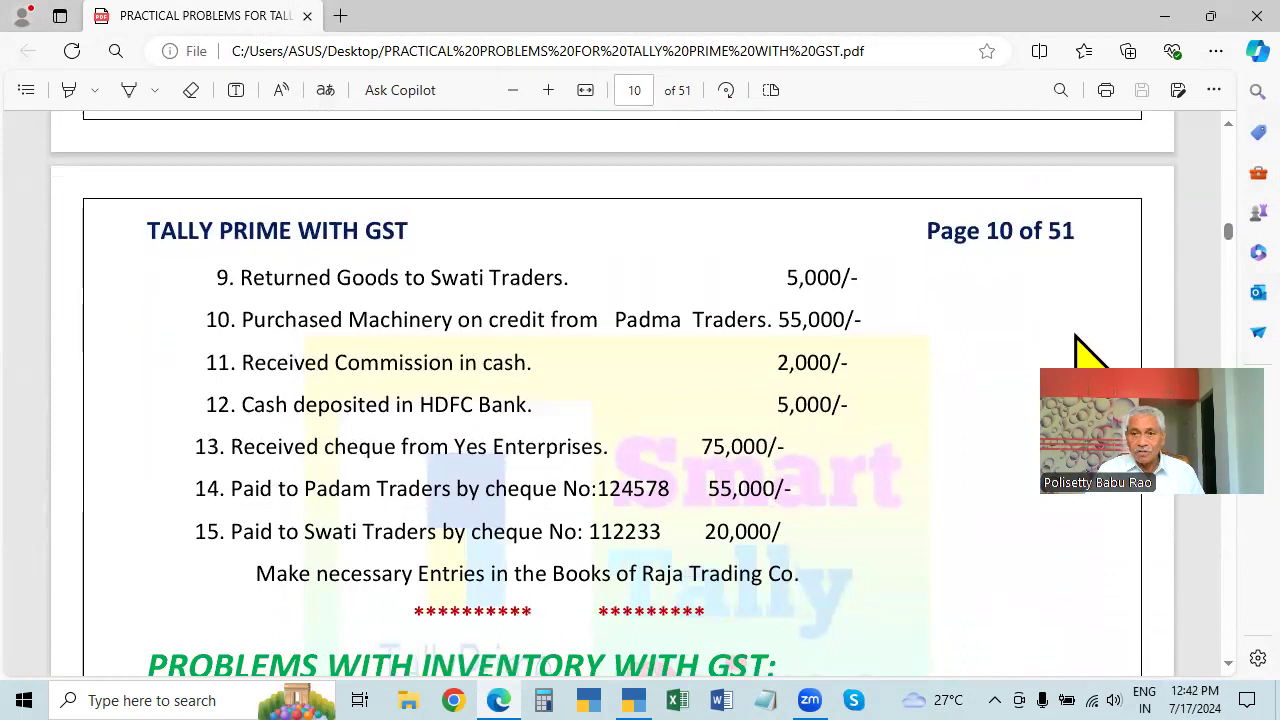
{"action": "scroll", "coordinate": [846, 491], "scroll_direction": "up", "scroll_amount": 8}
{"action": "scroll", "coordinate": [846, 491], "scroll_direction": "down", "scroll_amount": 3}
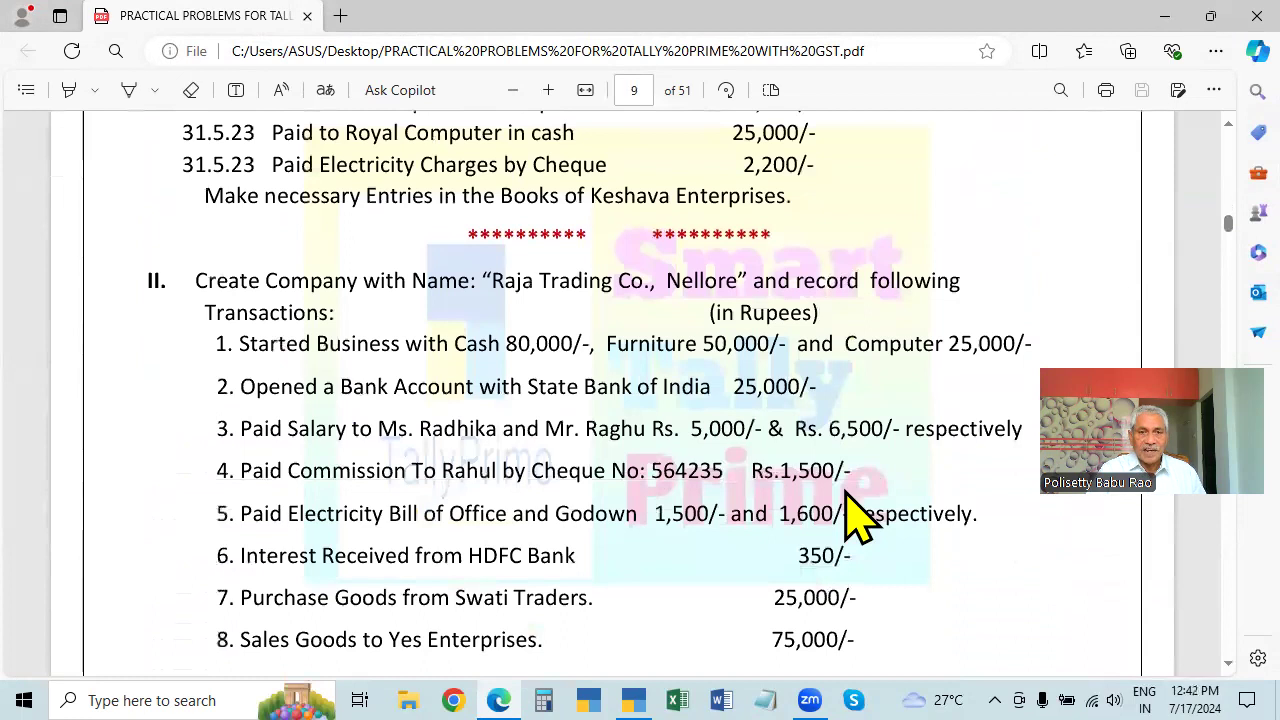
{"action": "scroll", "coordinate": [846, 491], "scroll_direction": "down", "scroll_amount": 1}
{"action": "scroll", "coordinate": [846, 491], "scroll_direction": "up", "scroll_amount": 2}
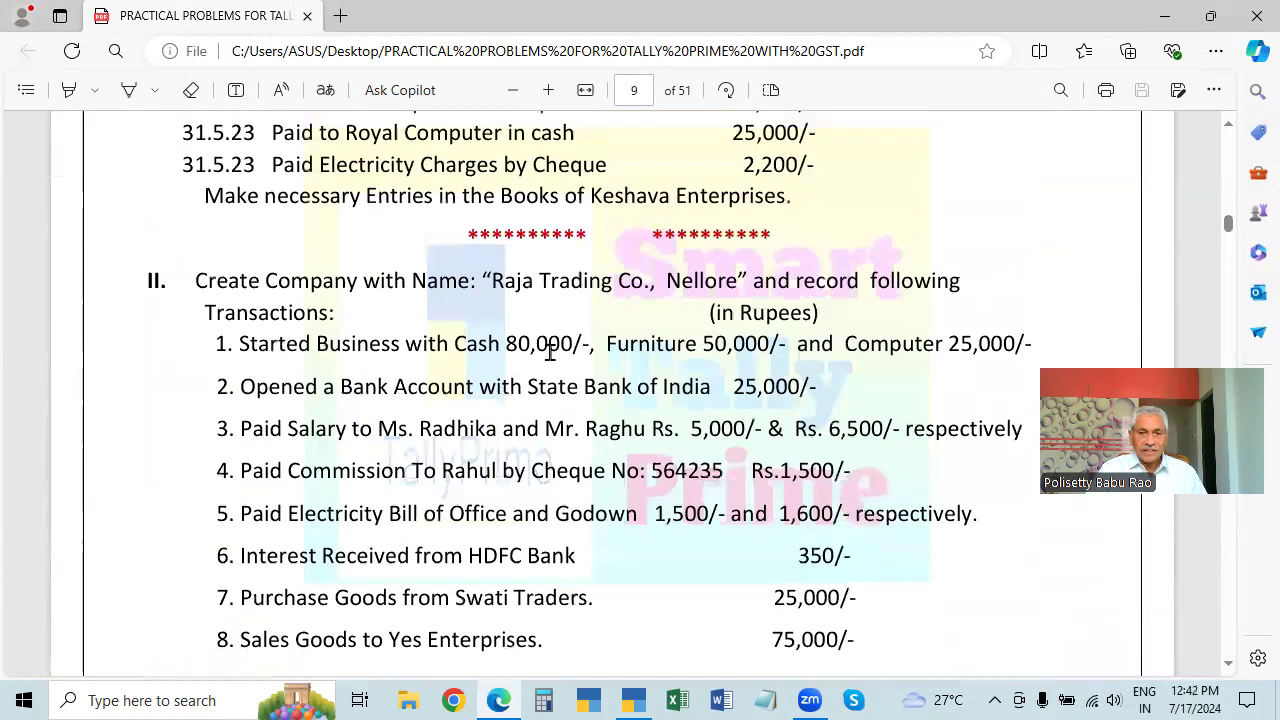
{"action": "left_click", "coordinate": [628, 700]}
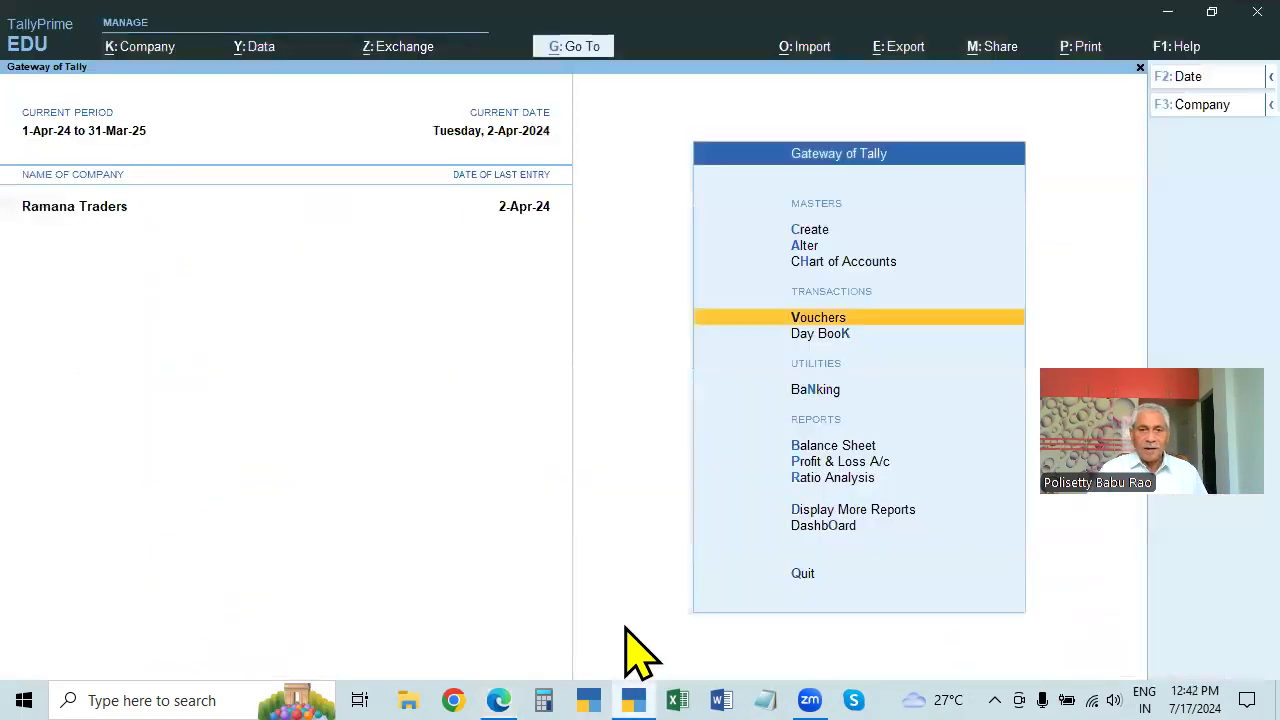
{"action": "key", "text": "alt+k"}
{"action": "key", "text": "Escape"}
{"action": "key", "text": "Return"}
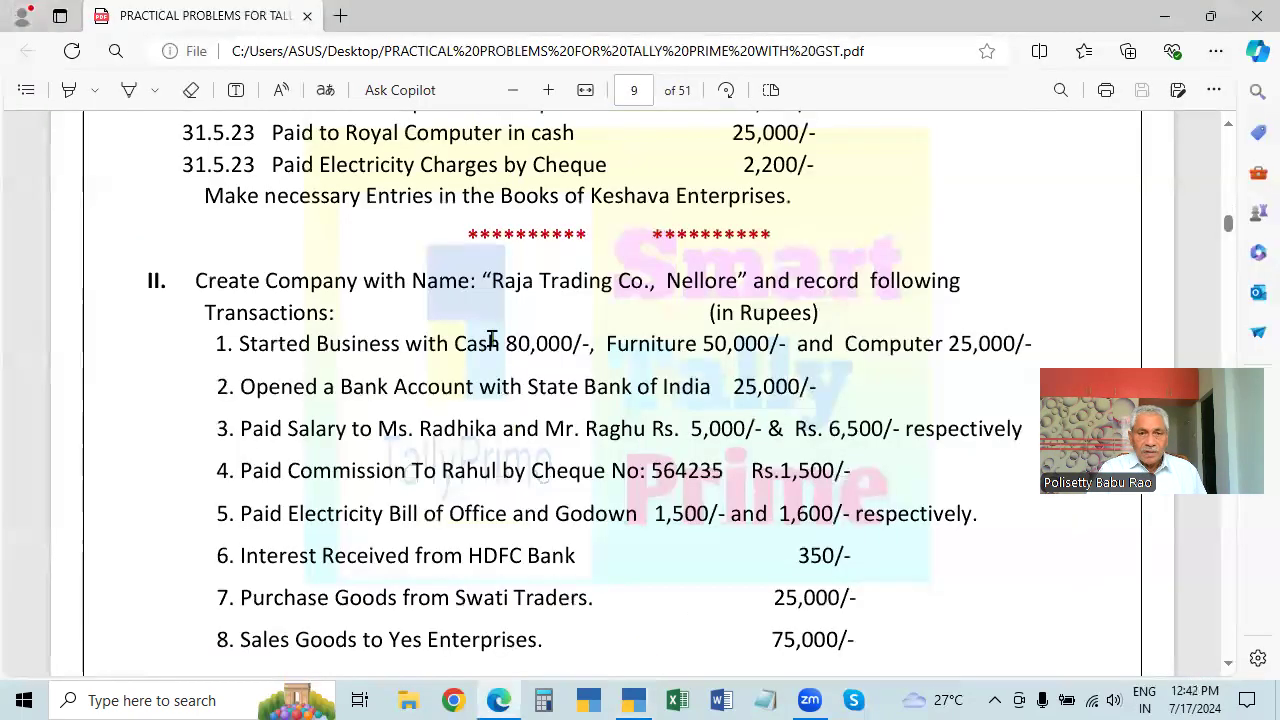
{"action": "left_click", "coordinate": [636, 699]}
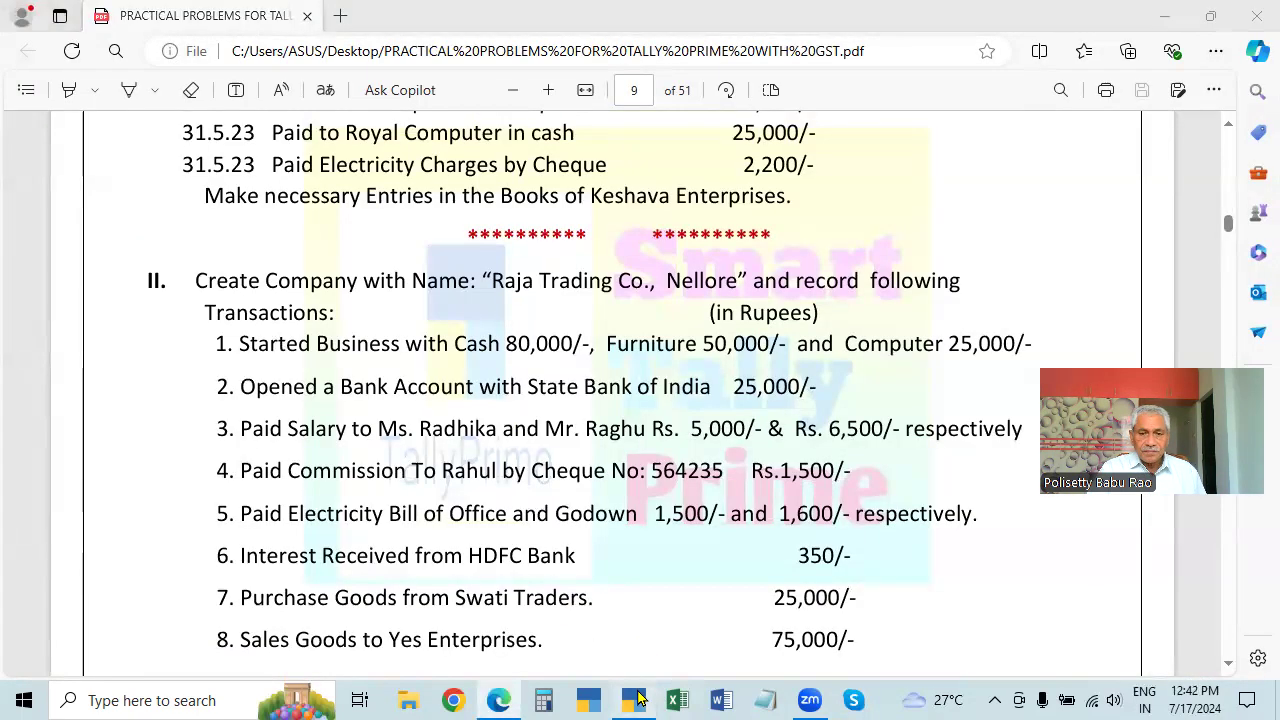
{"action": "left_click", "coordinate": [505, 698]}
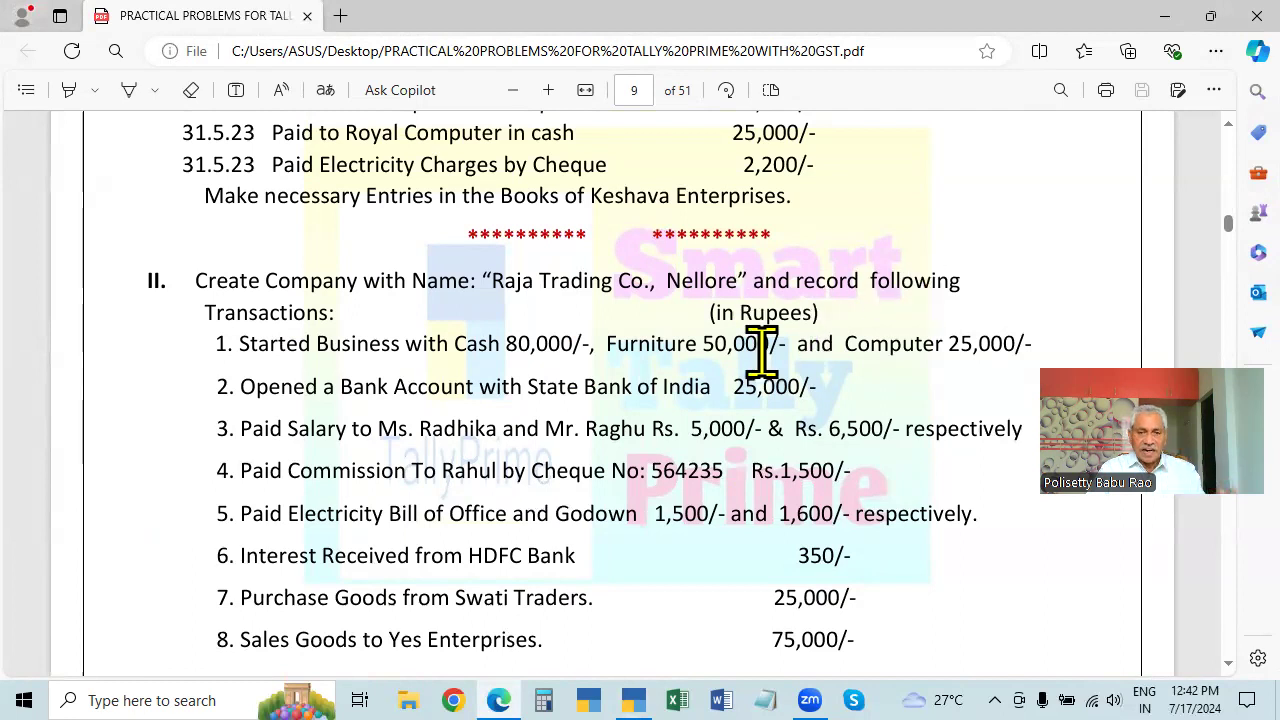
- Switch to TallyPrime and examine the company selection list with its company entries and Create Company option
{"action": "left_click", "coordinate": [636, 700]}
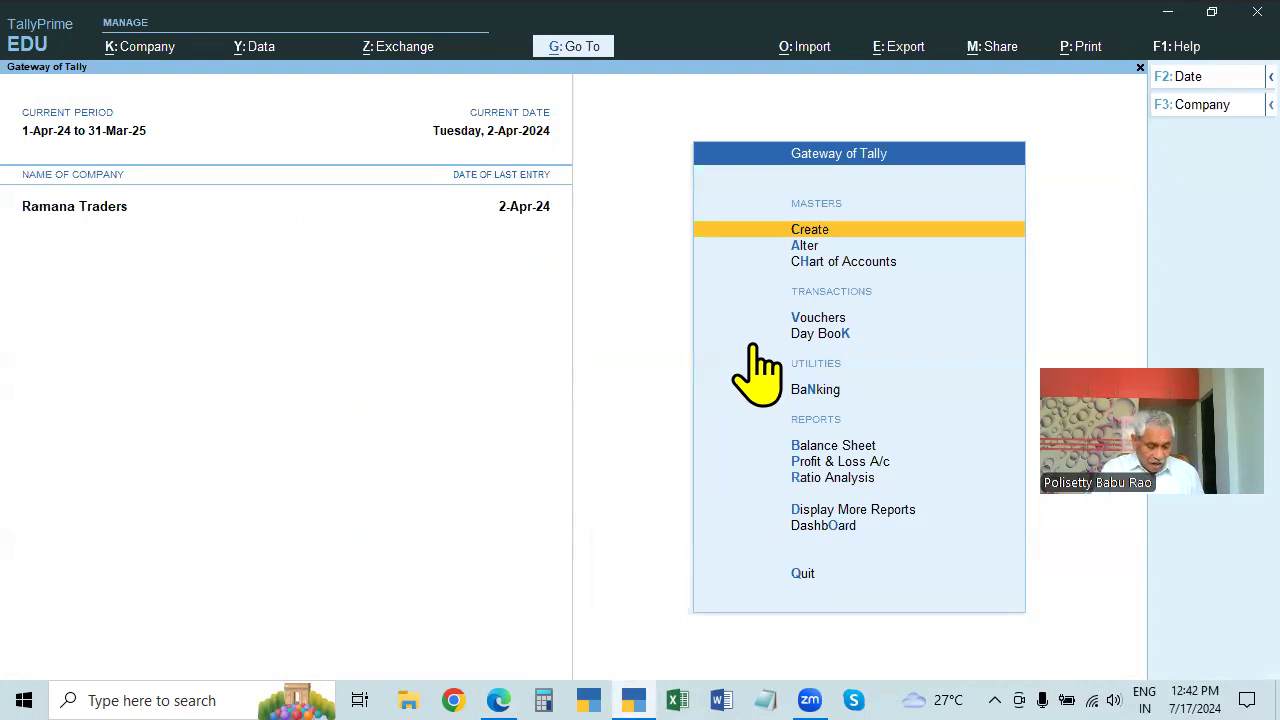
{"action": "key", "text": "F3"}
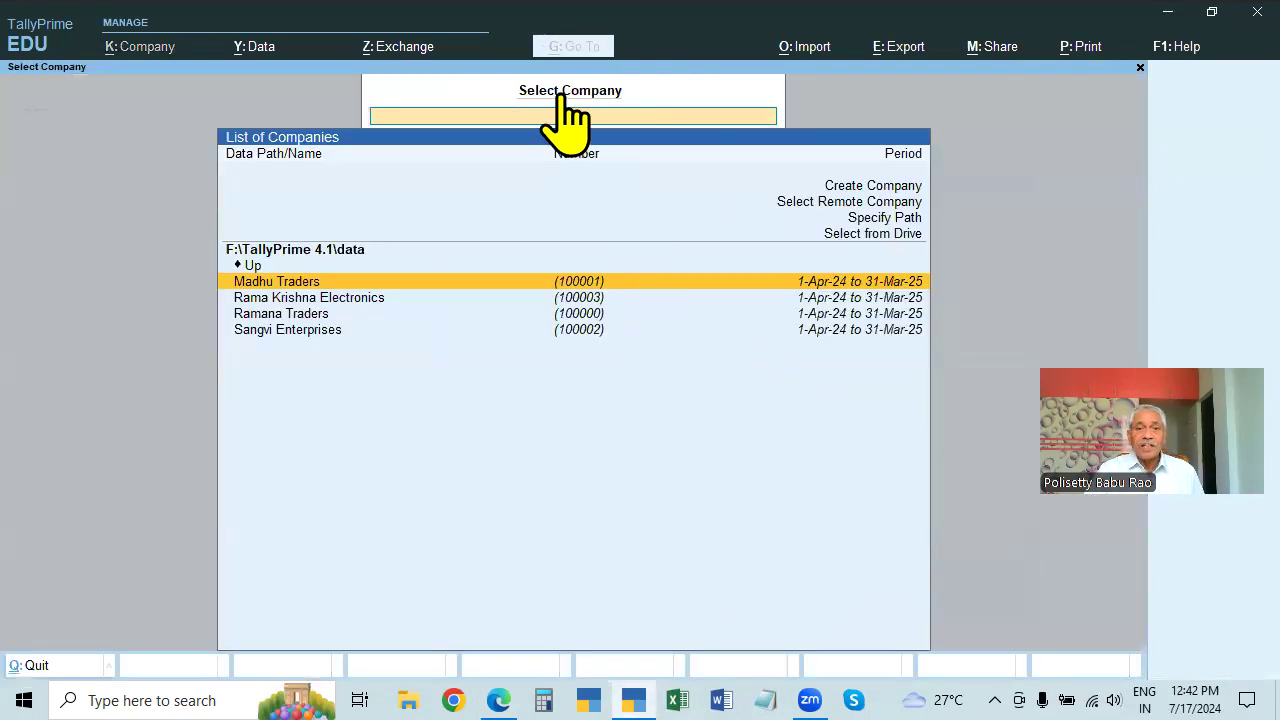
{"action": "left_click", "coordinate": [880, 195]}
{"action": "left_click", "coordinate": [880, 195]}
{"action": "key", "text": "Escape"}
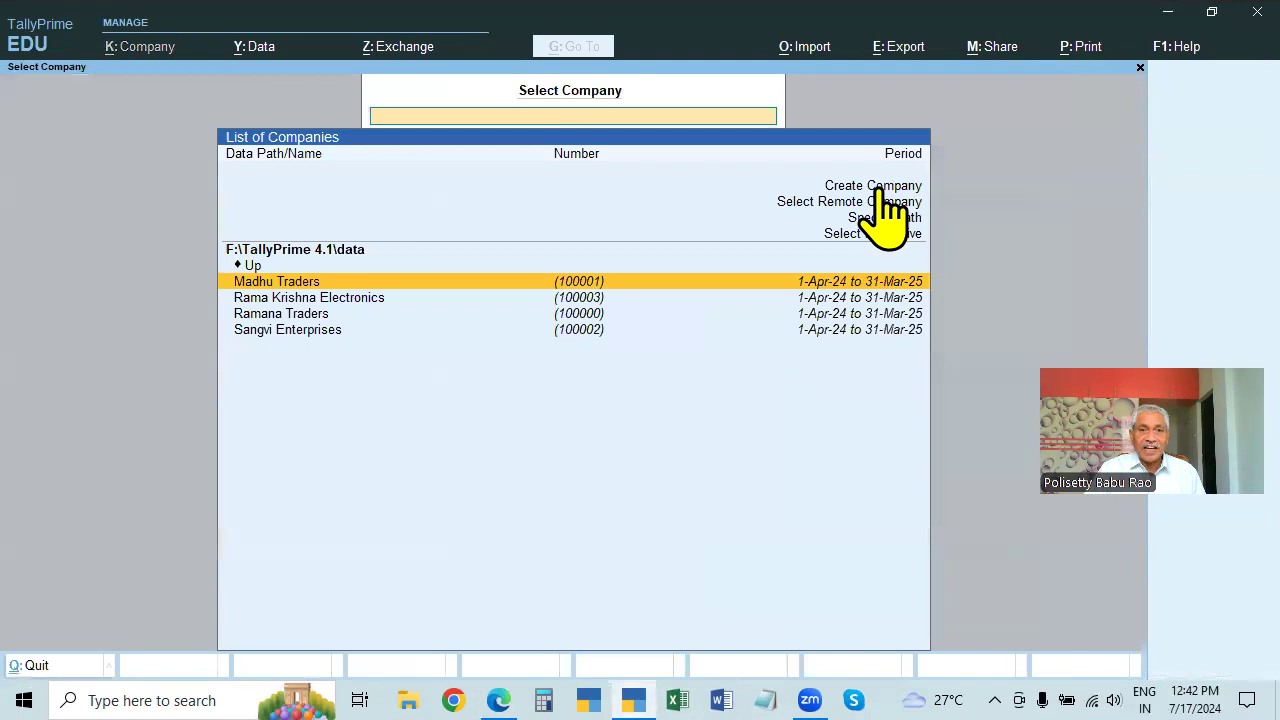
{"action": "key", "text": "Escape"}
{"action": "key", "text": "Escape"}
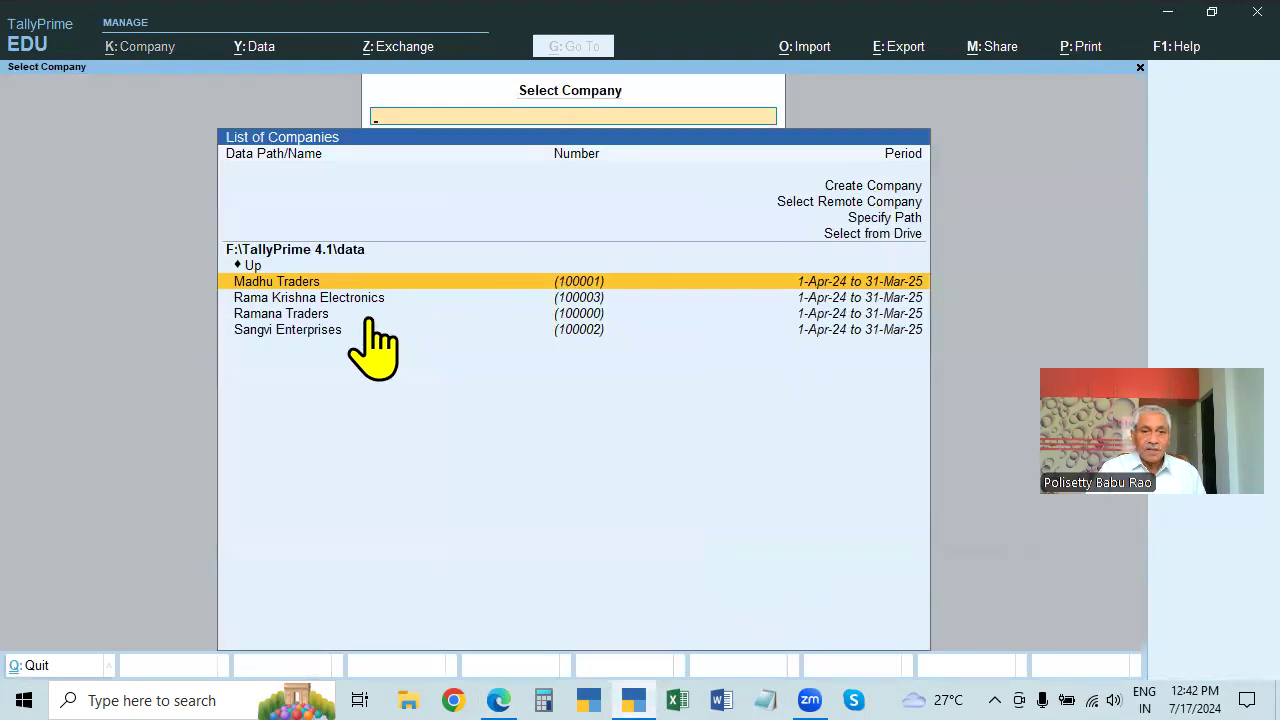
{"action": "left_click", "coordinate": [322, 319]}
{"action": "left_click", "coordinate": [322, 320]}
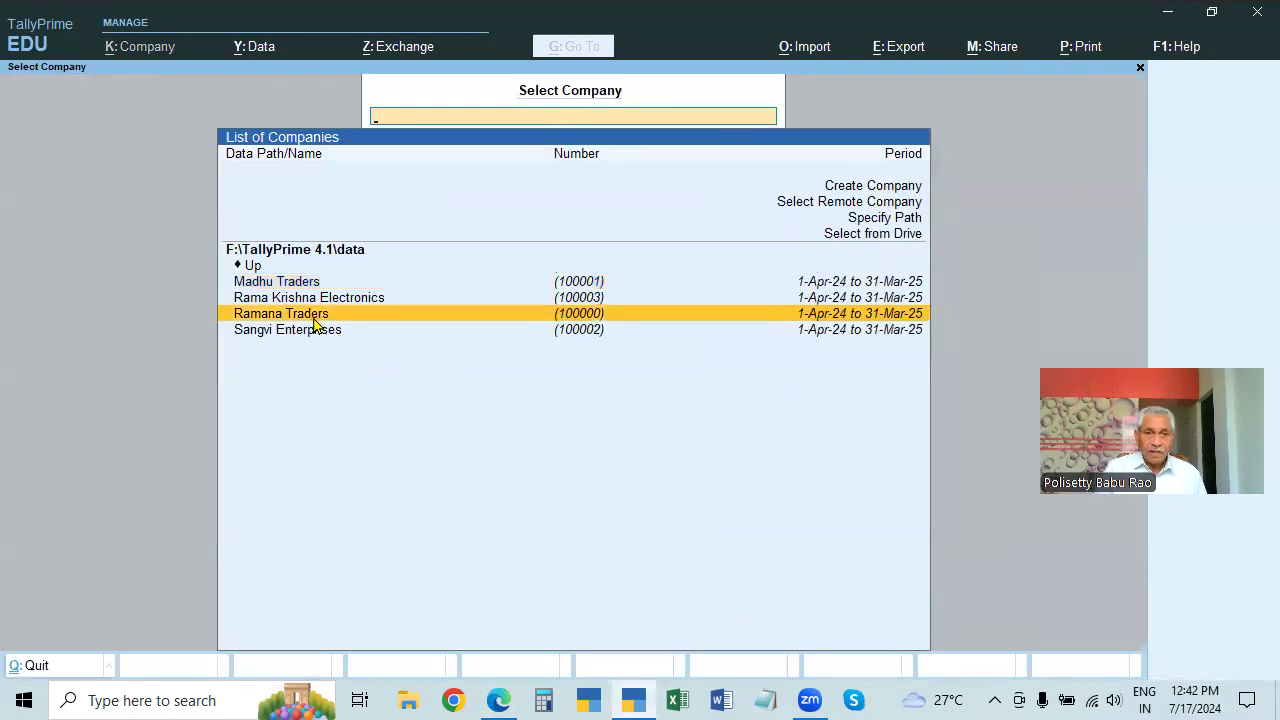
- Start creating a new company with "Raja Trading Co.," as both the company name and the mailing name
{"action": "left_click", "coordinate": [140, 47]}
{"action": "left_click", "coordinate": [148, 85]}
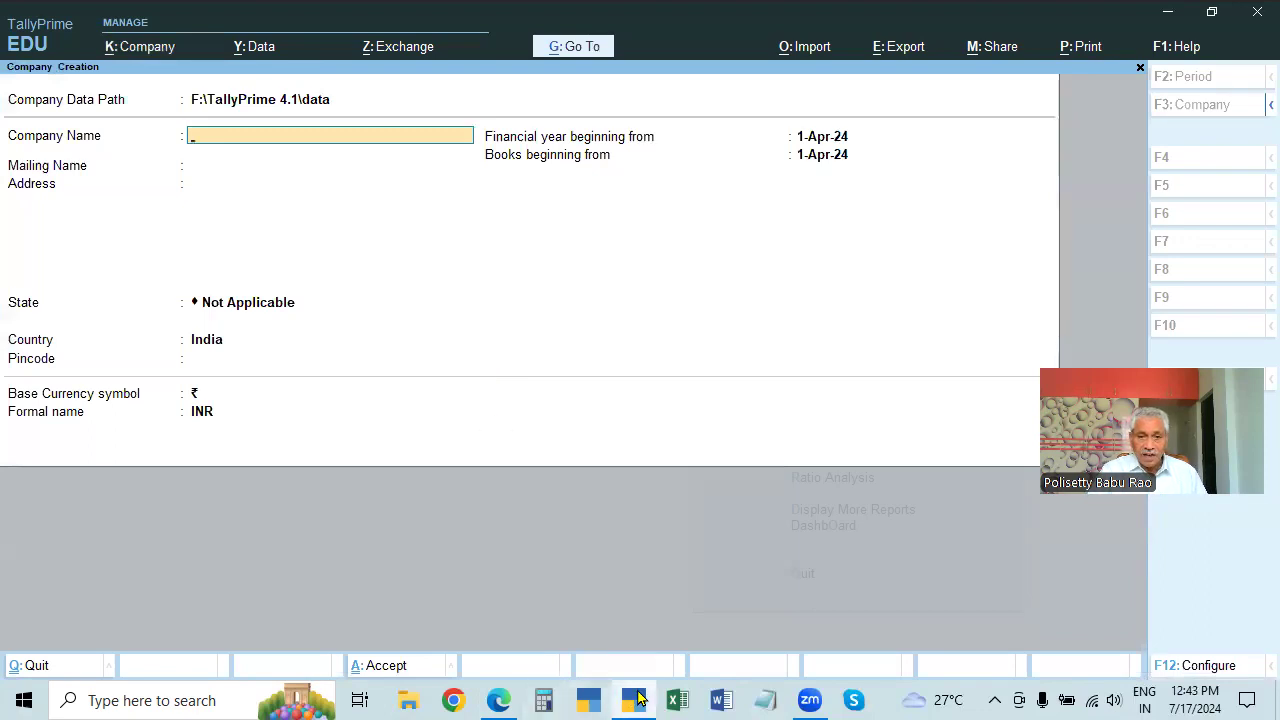
{"action": "left_click", "coordinate": [498, 700]}
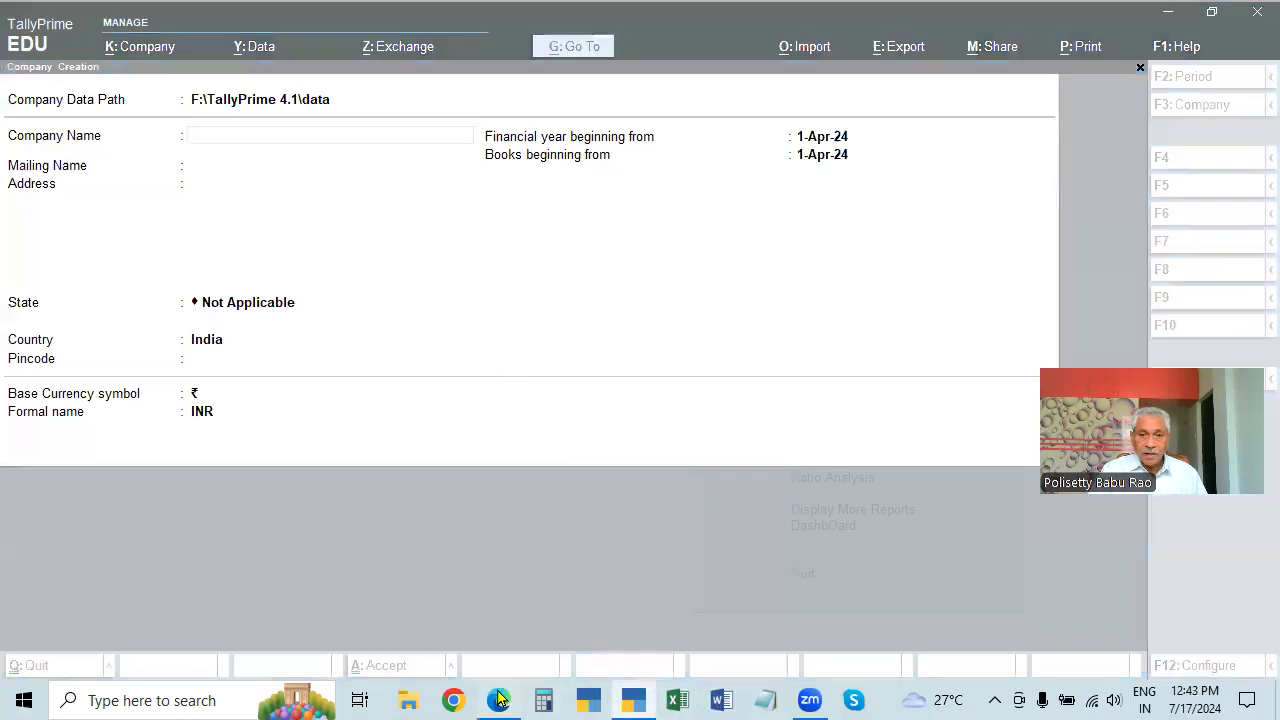
{"action": "left_click", "coordinate": [633, 698]}
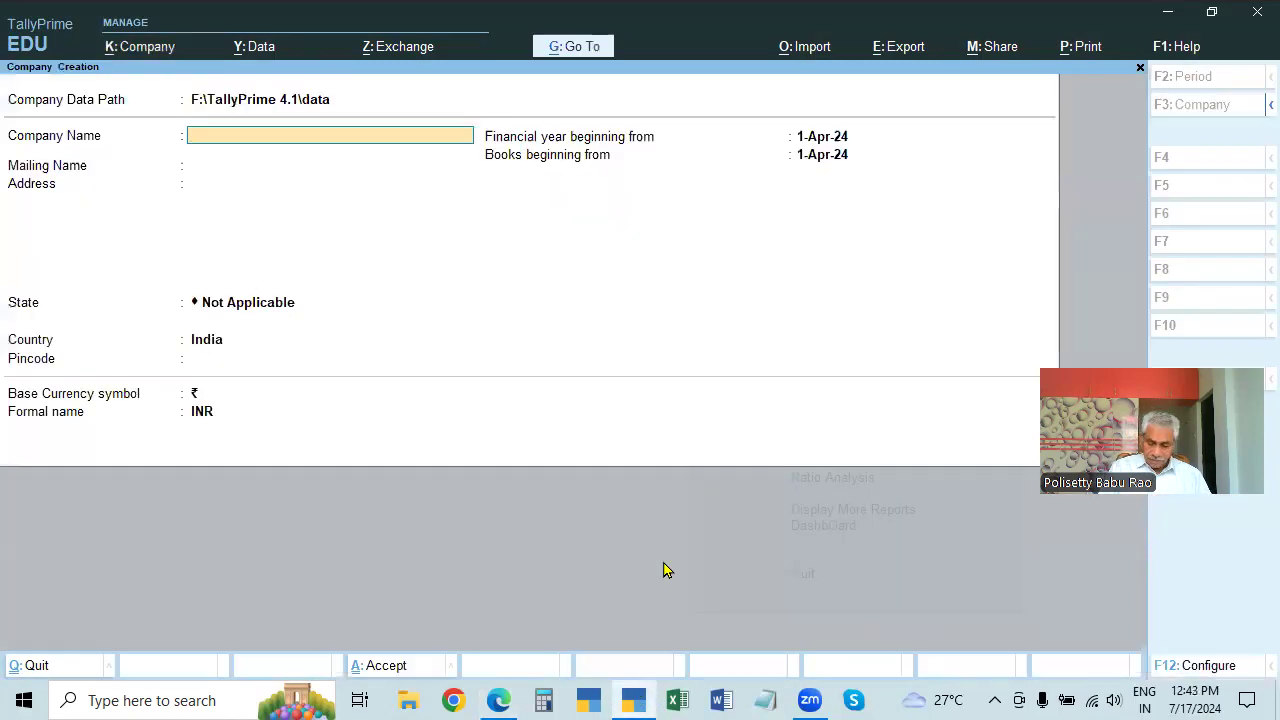
{"action": "type", "text": "Raja Tra"}
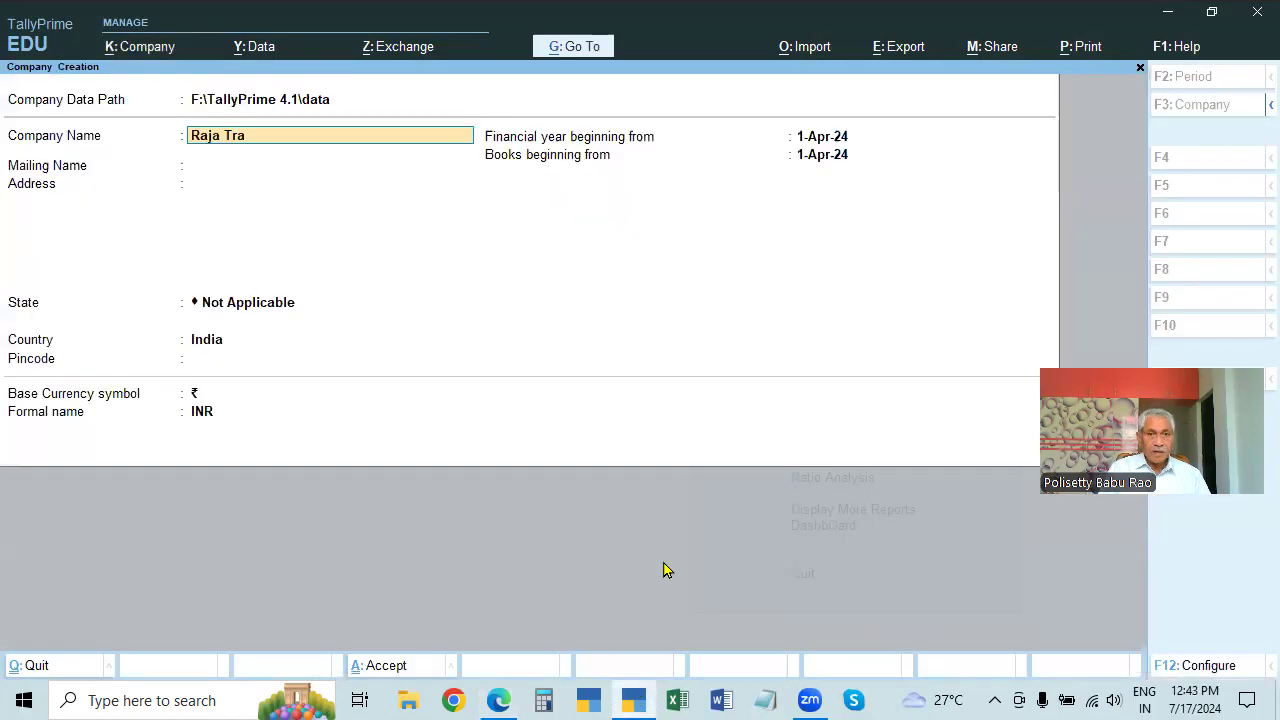
{"action": "type", "text": "ding Co.,"}
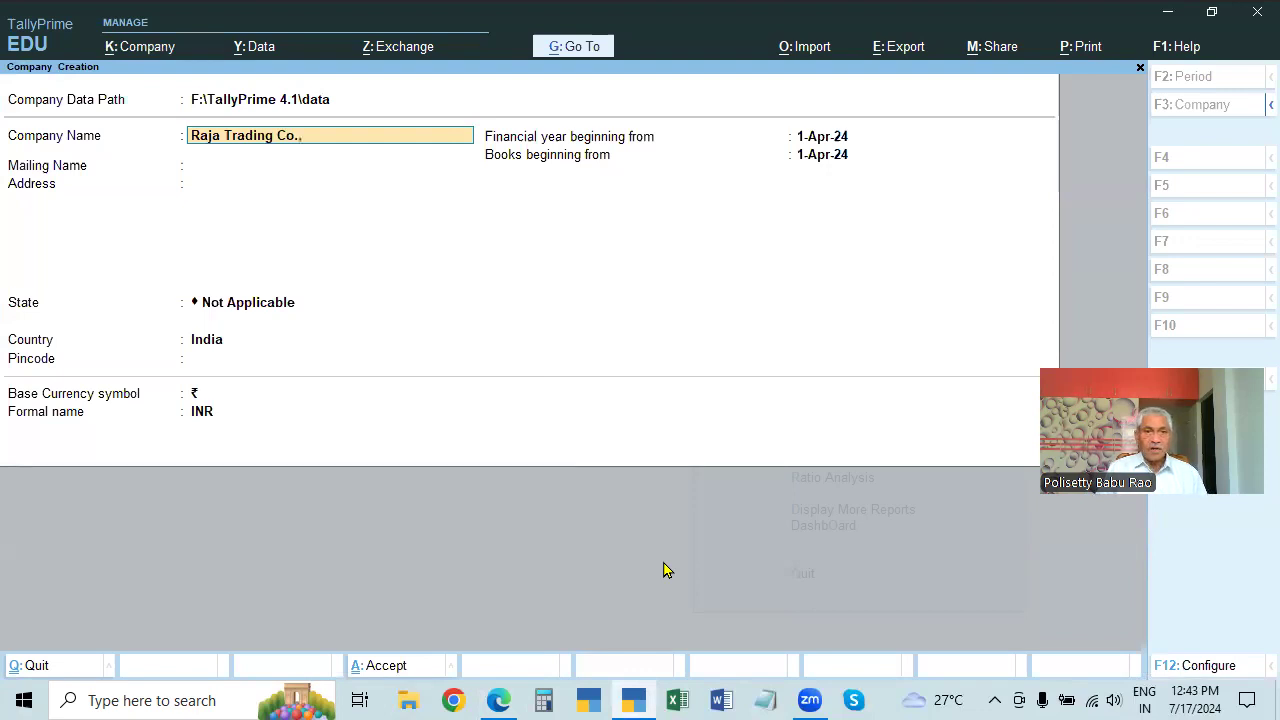
{"action": "key", "text": "Return"}
{"action": "key", "text": "Return"}
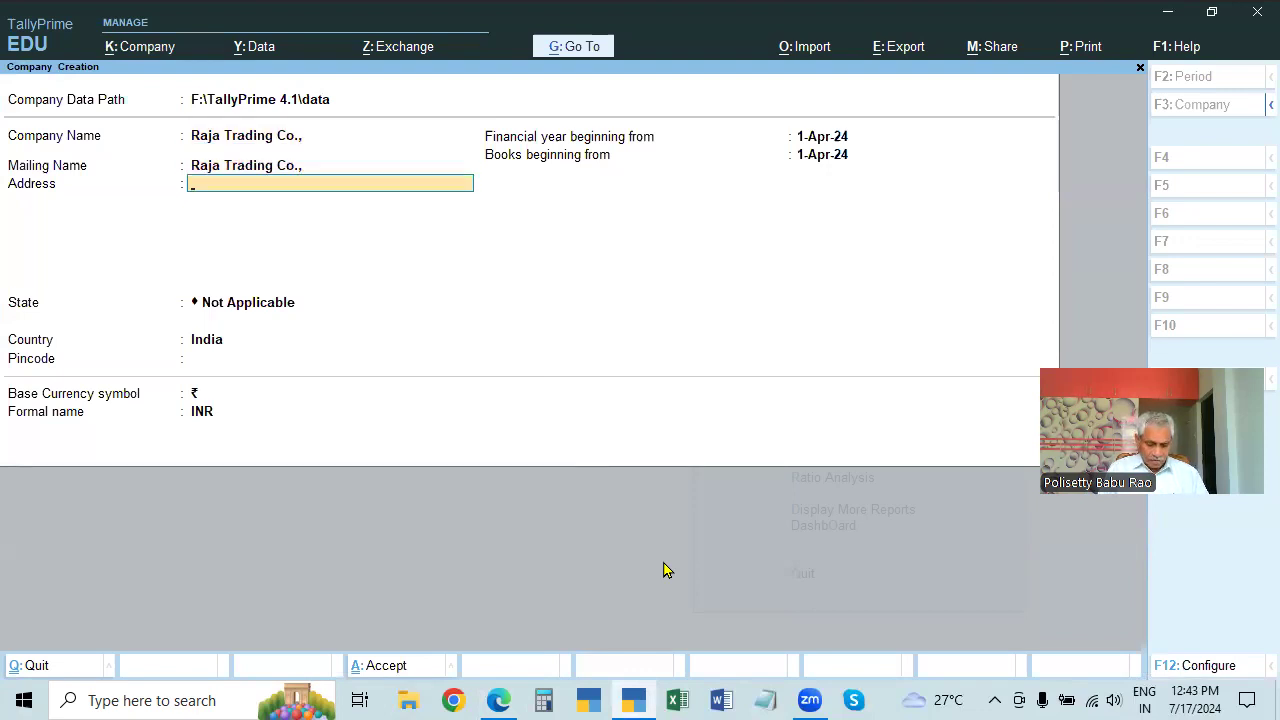
{"action": "type", "text": "Nell"}
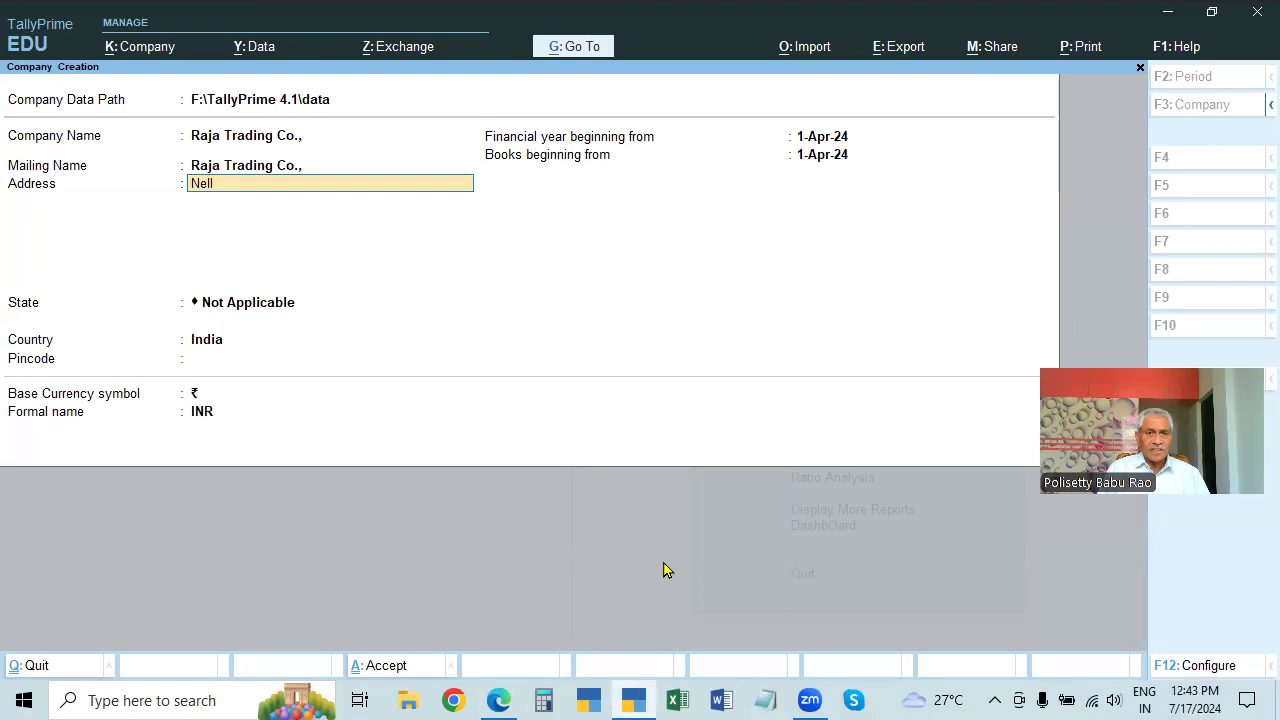
{"action": "type", "text": "ore,"}
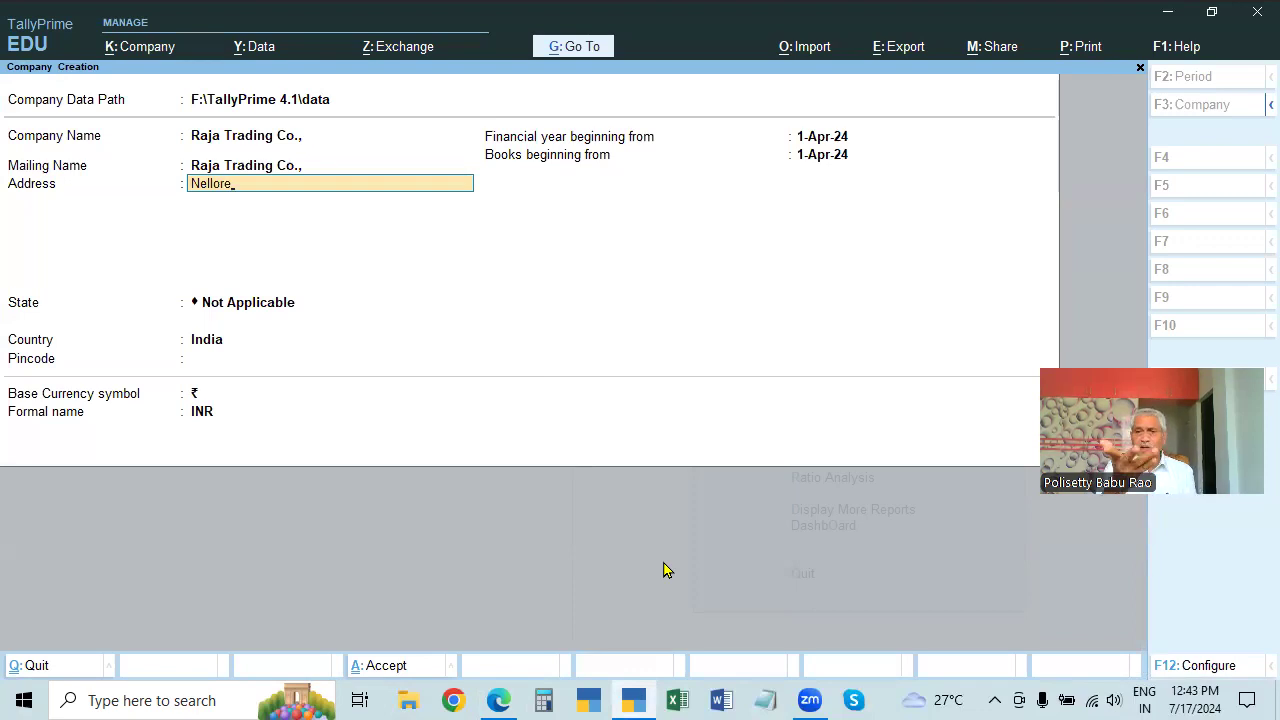
{"action": "key", "text": "BackSpace"}
{"action": "key", "text": "BackSpace"}
{"action": "key", "text": "BackSpace"}
{"action": "key", "text": "BackSpace"}
{"action": "key", "text": "BackSpace"}
{"action": "key", "text": "BackSpace"}
{"action": "key", "text": "BackSpace"}
{"action": "key", "text": "BackSpace"}
- Fill in the company's mailing address with its street and city, and choose Andhra Pradesh as its state
{"action": "type", "text": "Trunck Ro"}
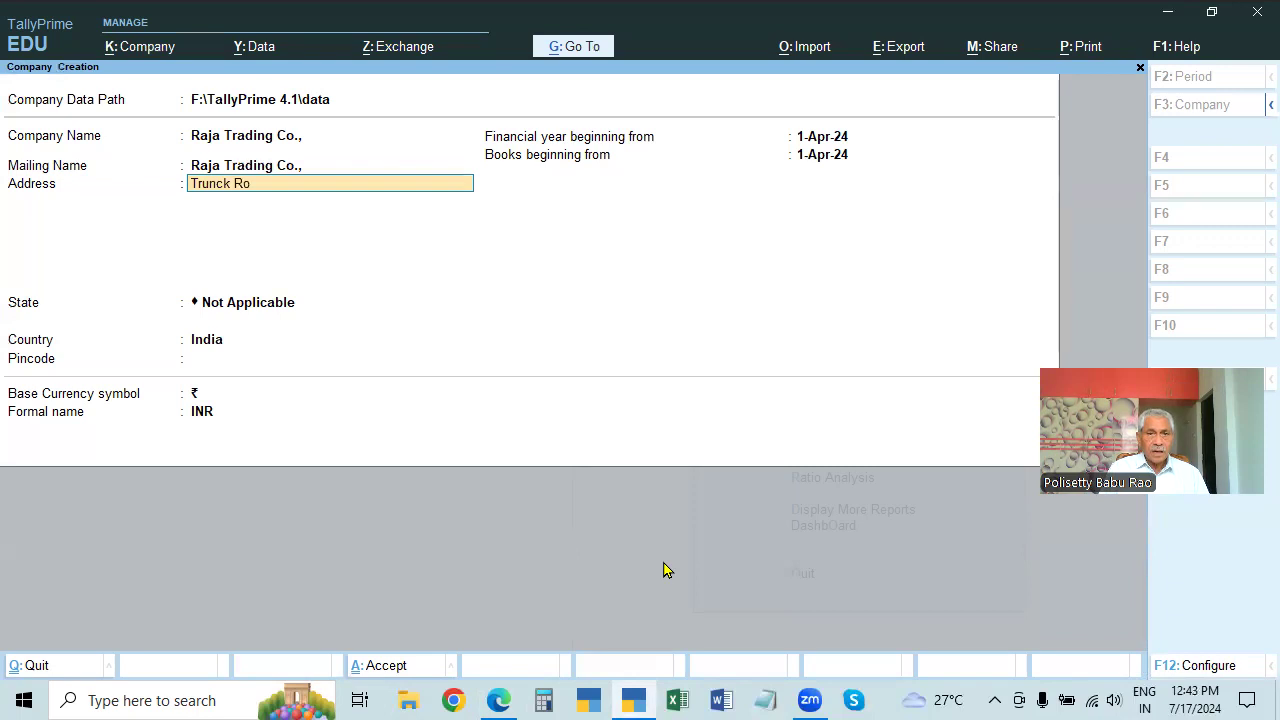
{"action": "type", "text": "ad"}
{"action": "key", "text": "Return"}
{"action": "type", "text": "Nelloe"}
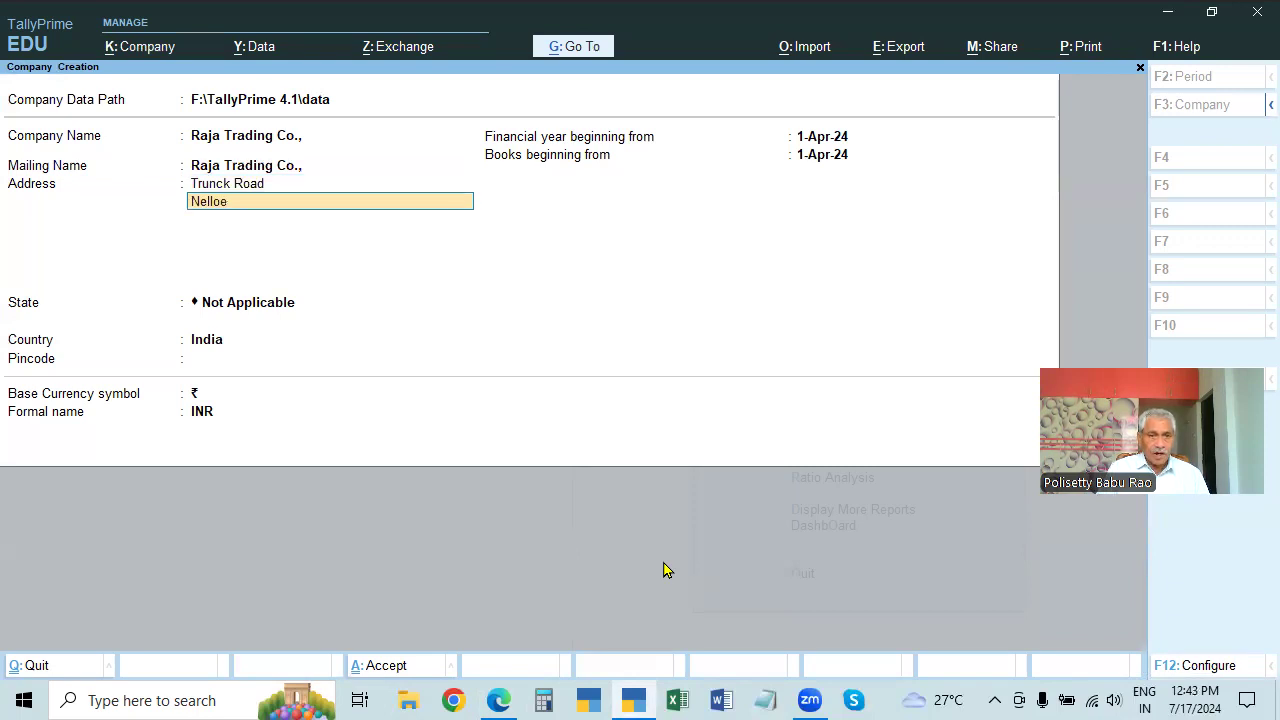
{"action": "key", "text": "BackSpace"}
{"action": "type", "text": "re"}
{"action": "key", "text": "Return"}
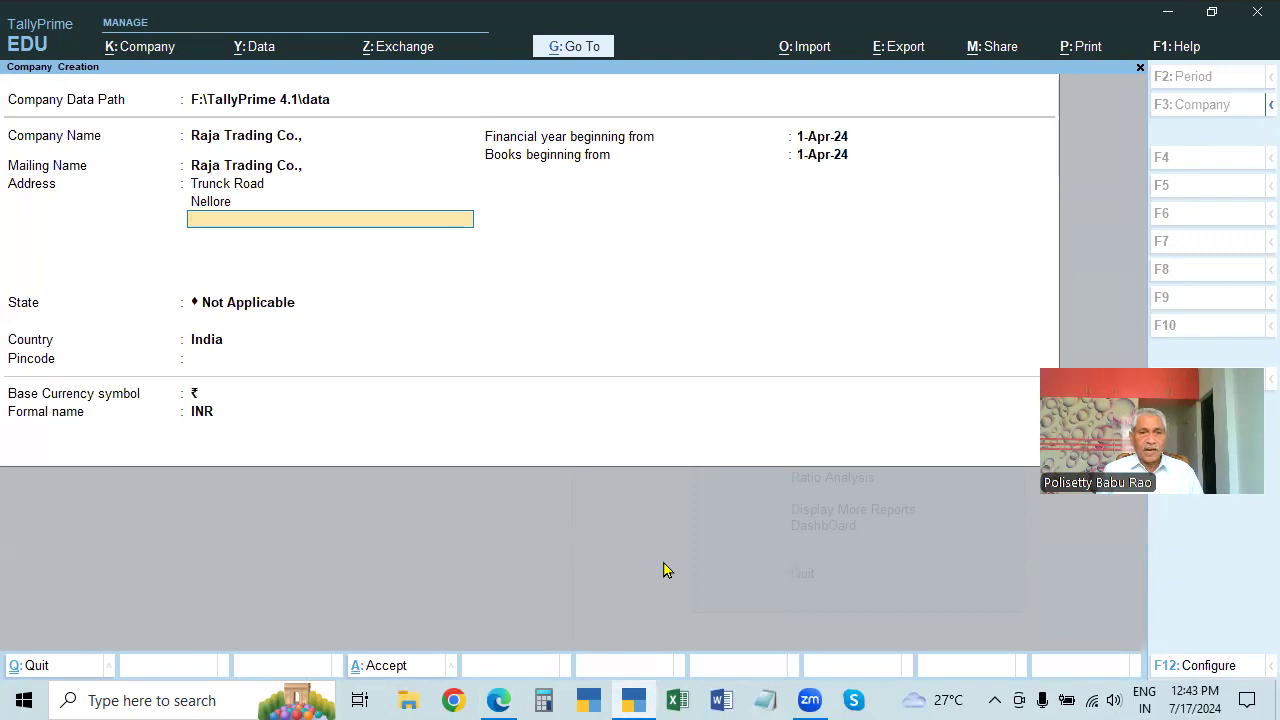
{"action": "key", "text": "Return"}
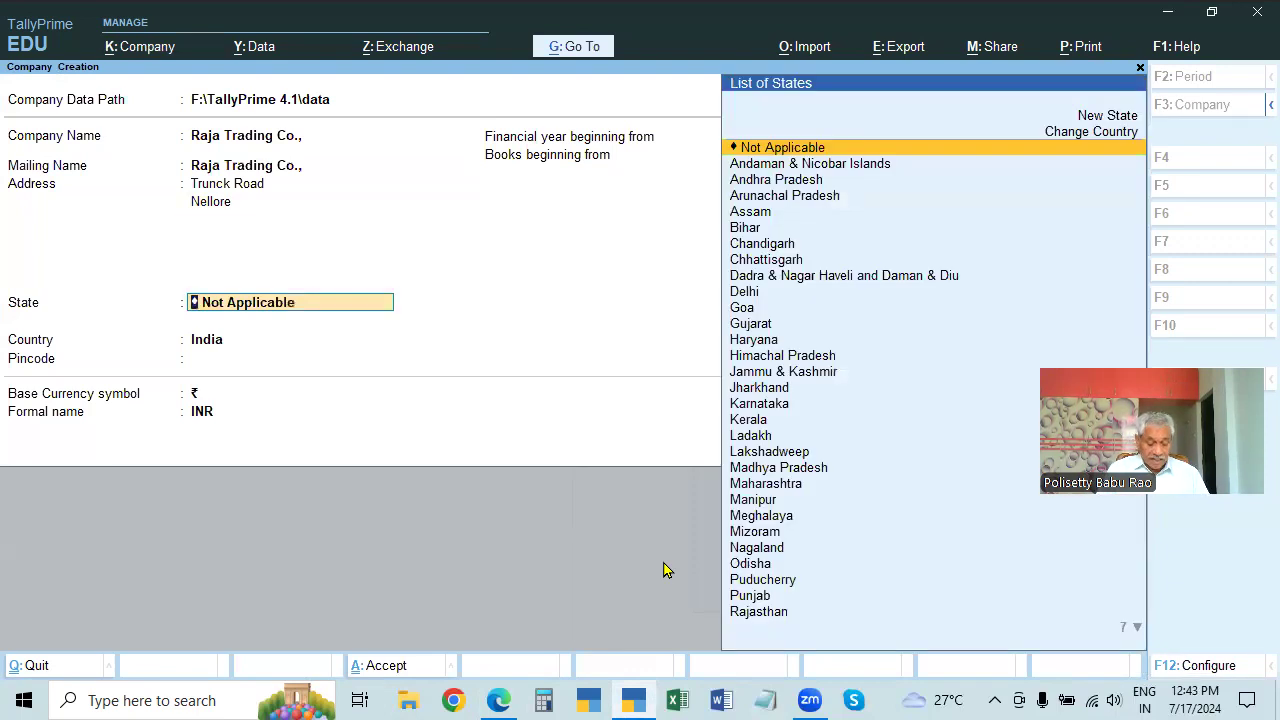
{"action": "type", "text": "And"}
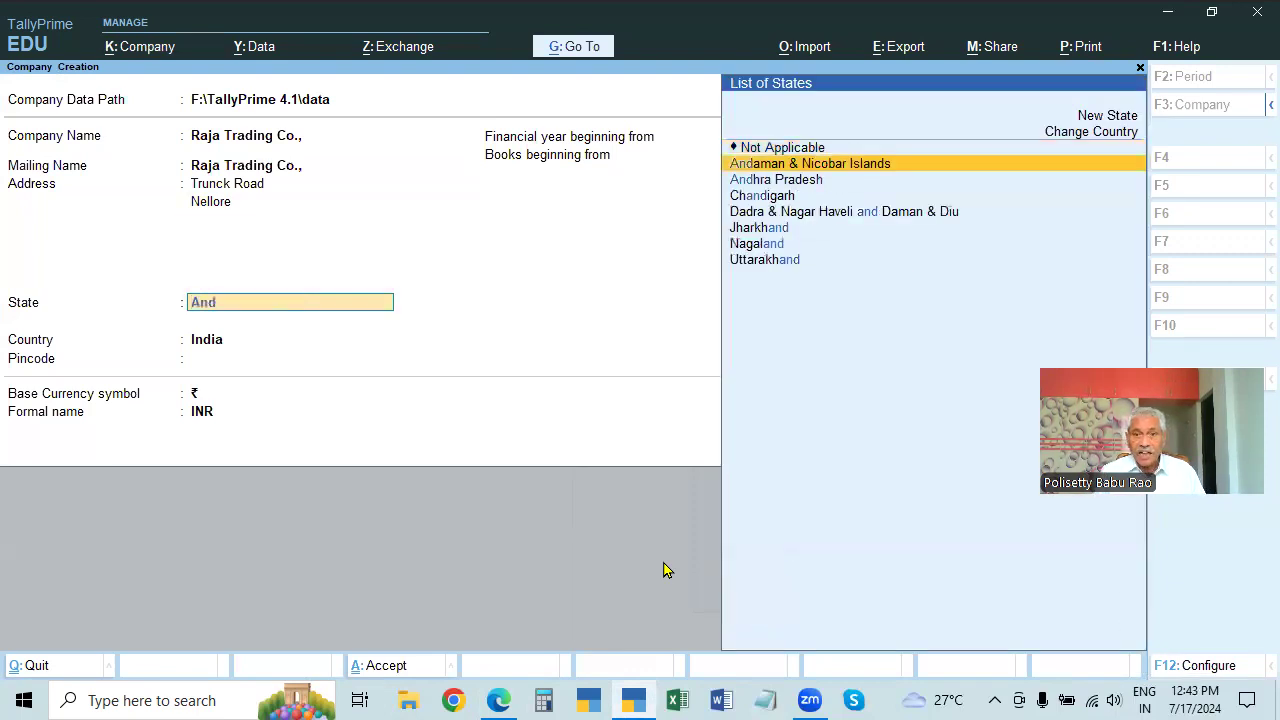
{"action": "key", "text": "Down"}
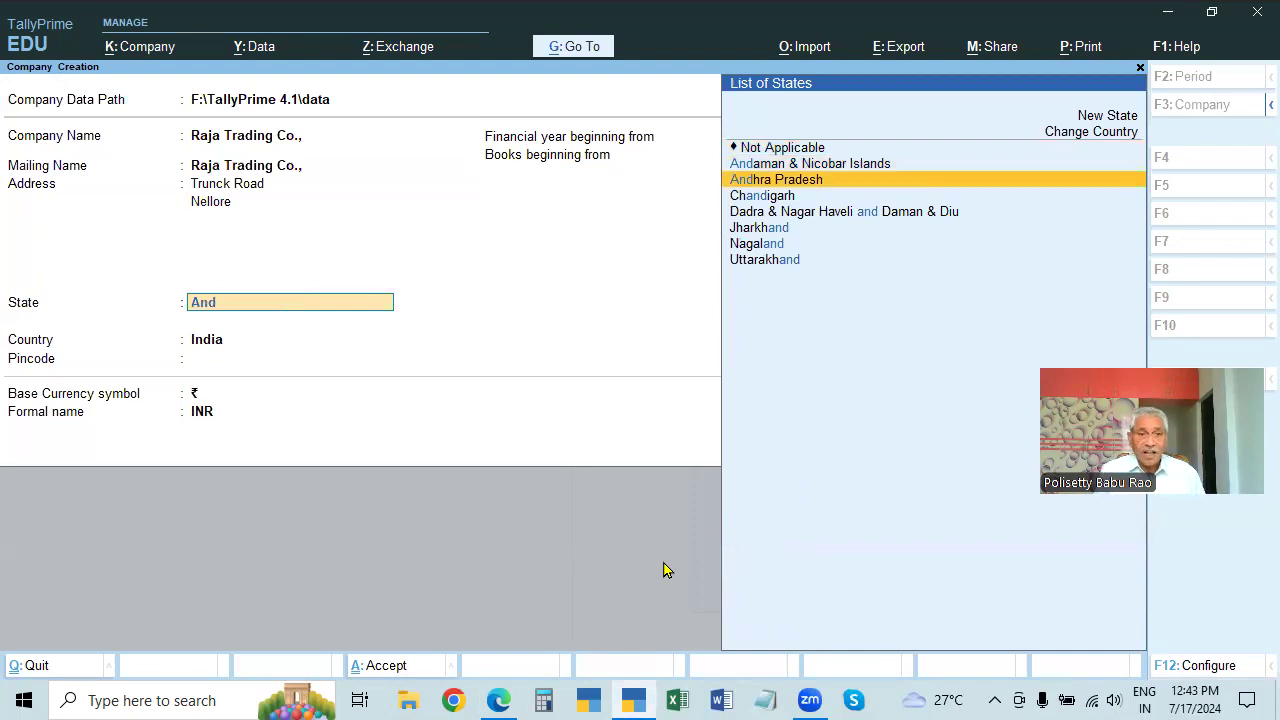
{"action": "key", "text": "Return"}
- Fill in the company's postal pincode and save the new company with the default financial year and books dates
{"action": "type", "text": "524660"}
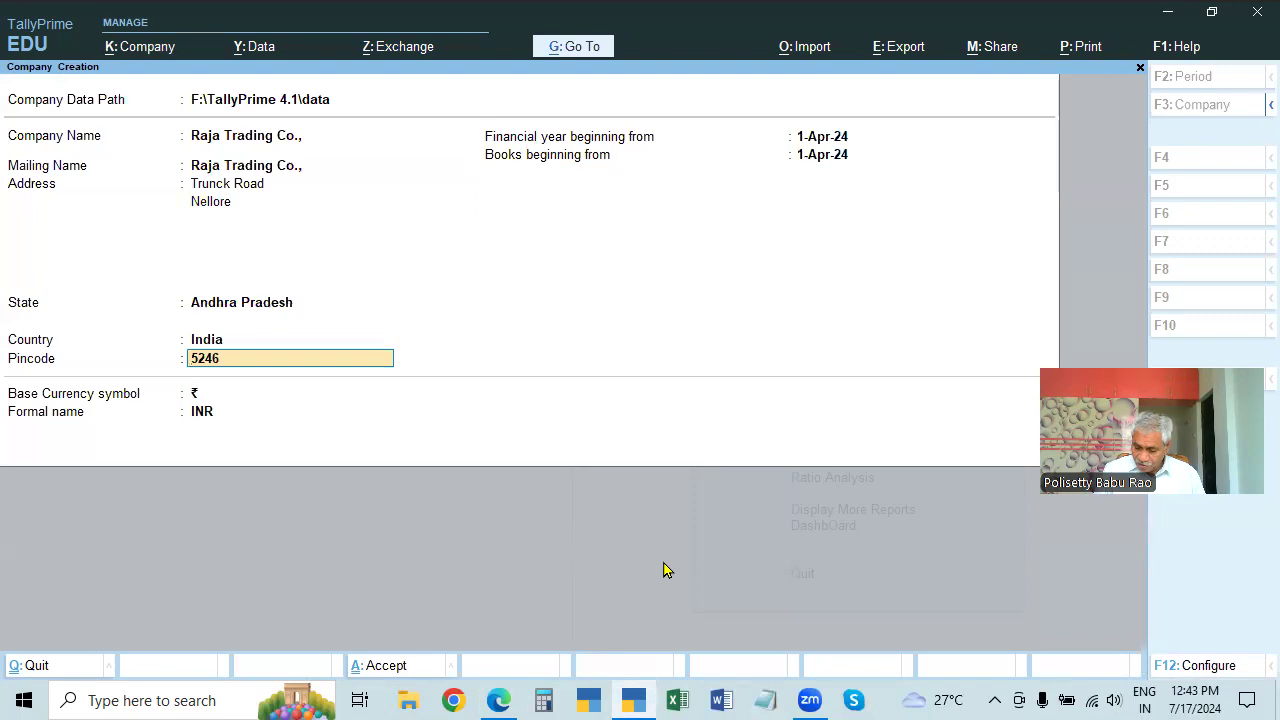
{"action": "key", "text": "BackSpace"}
{"action": "key", "text": "BackSpace"}
{"action": "key", "text": "BackSpace"}
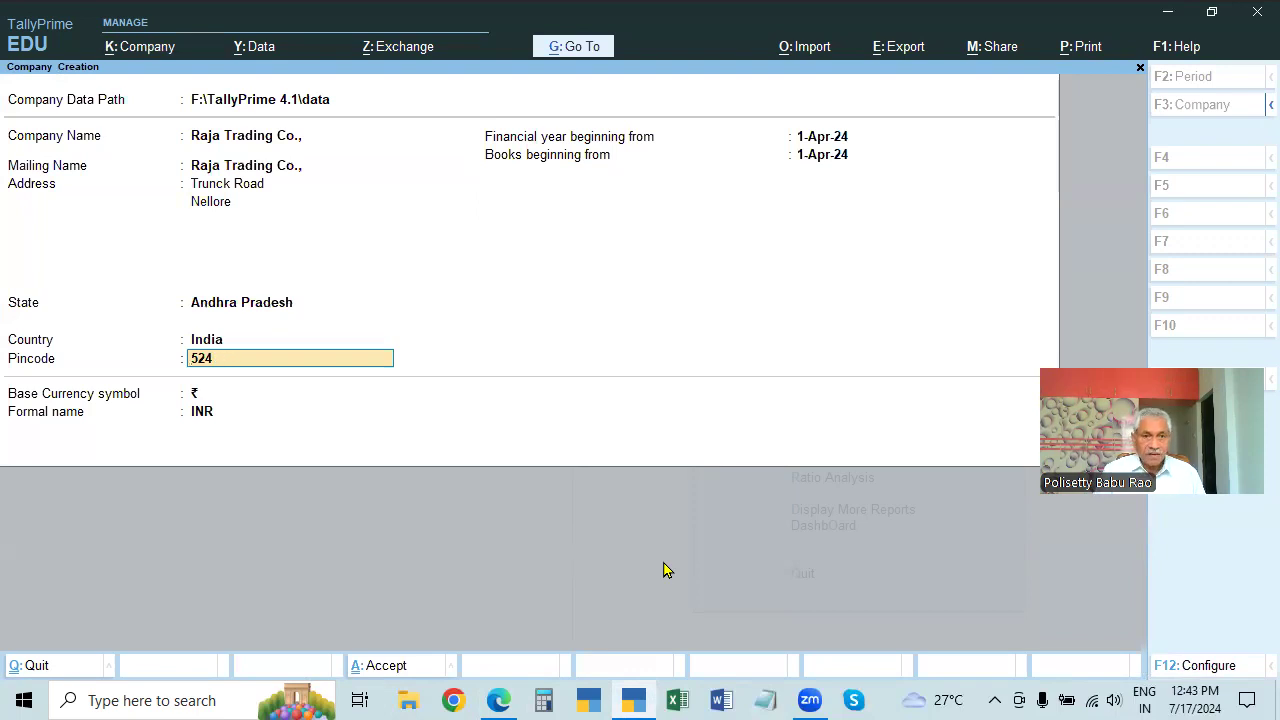
{"action": "type", "text": "021"}
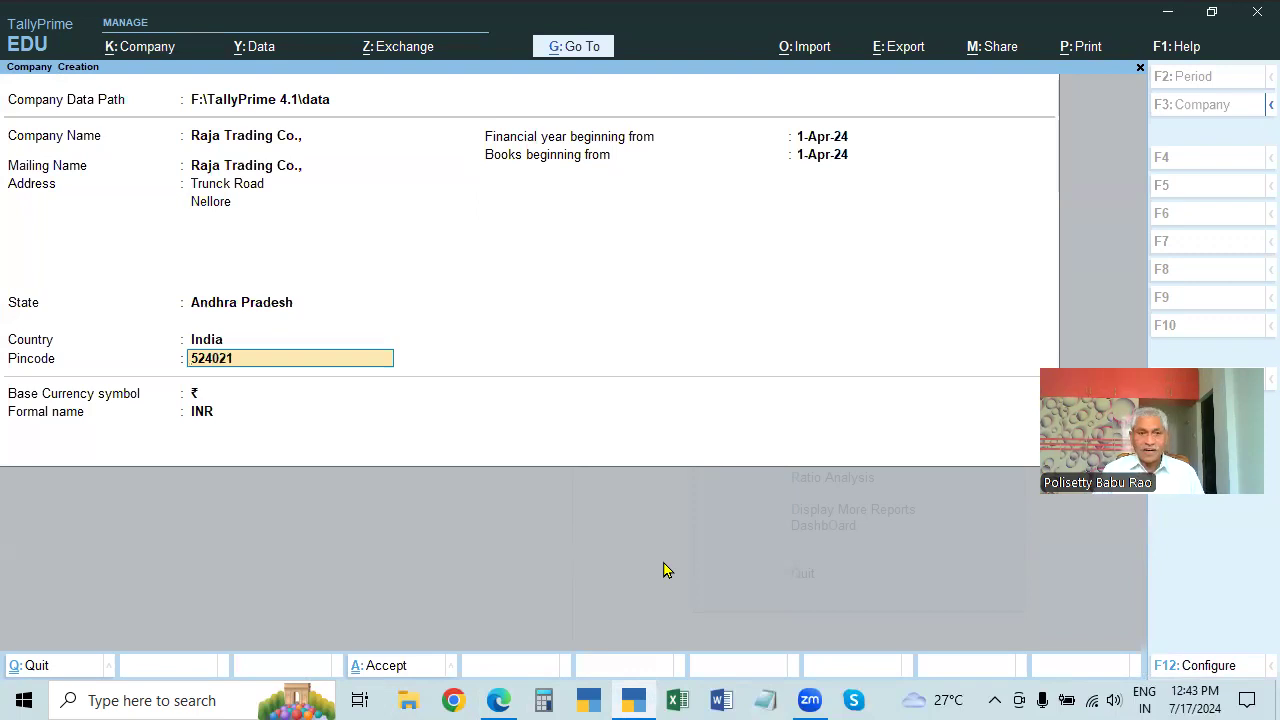
{"action": "key", "text": "Return"}
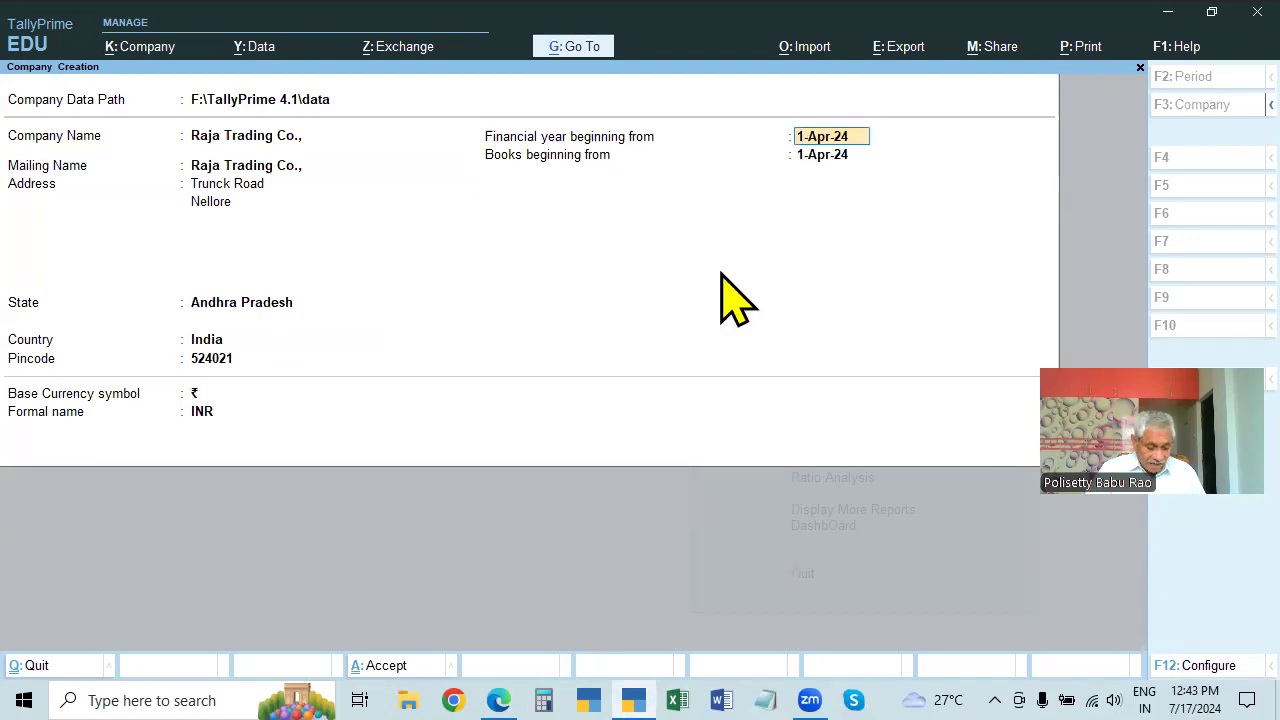
{"action": "key", "text": "ctrl"}
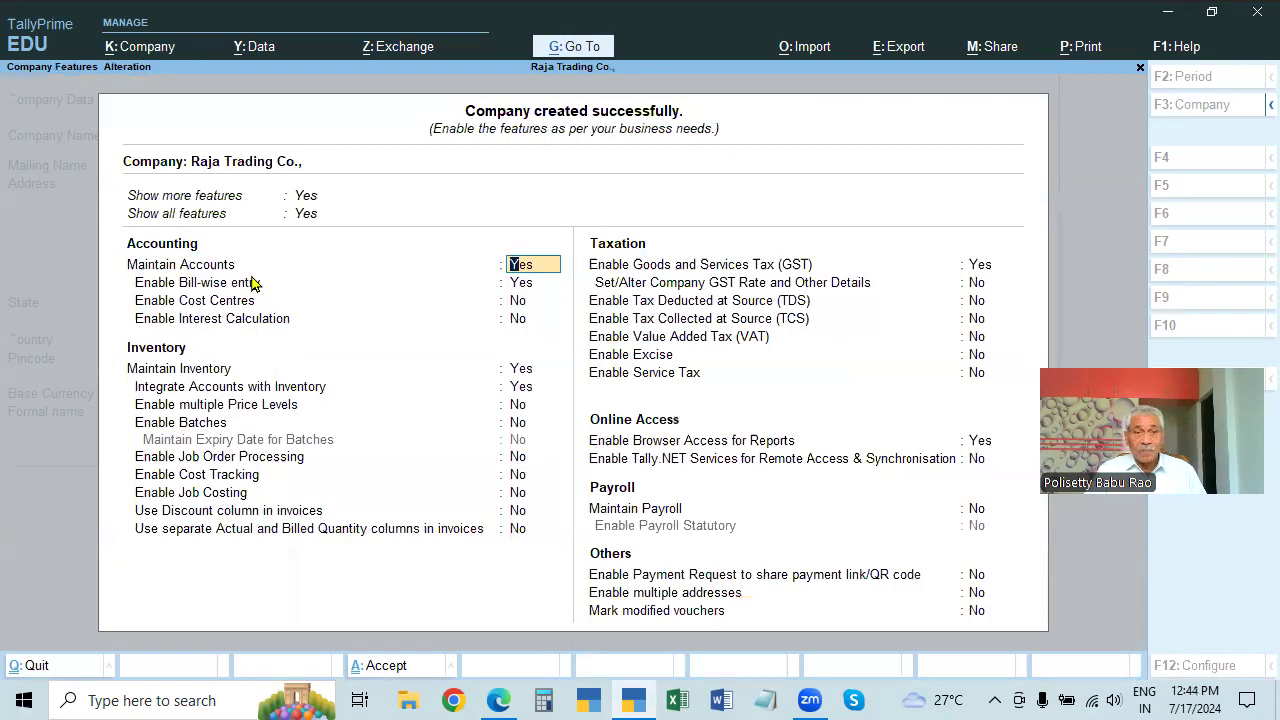
- Disable bill-wise entry and inventory maintenance in the company features of Raja Trading Co
{"action": "left_click", "coordinate": [522, 287]}
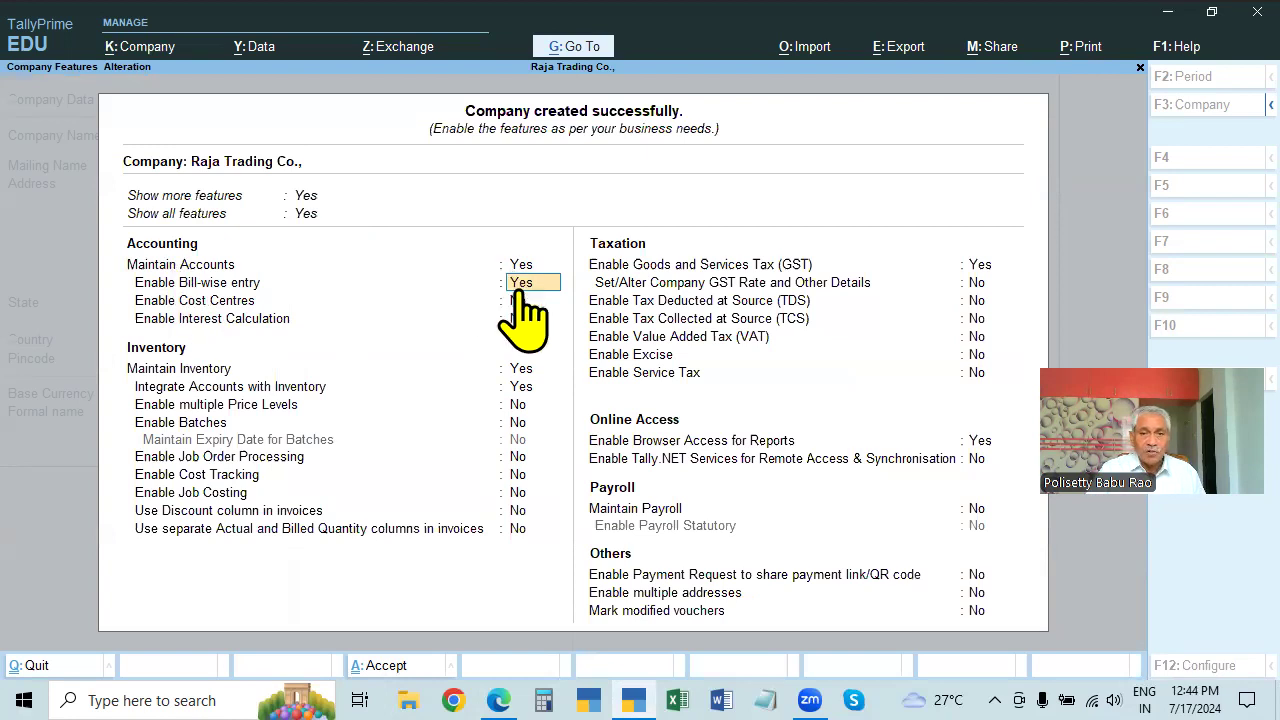
{"action": "left_click", "coordinate": [519, 292]}
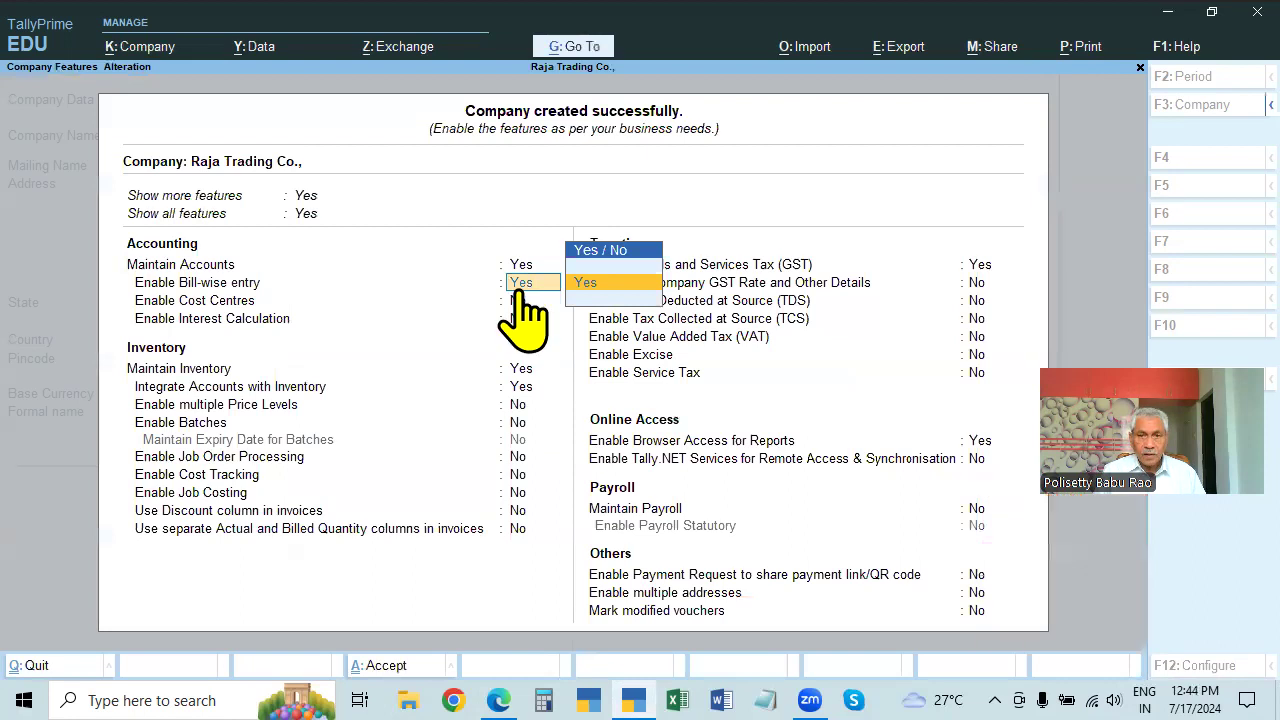
{"action": "key", "text": "Up"}
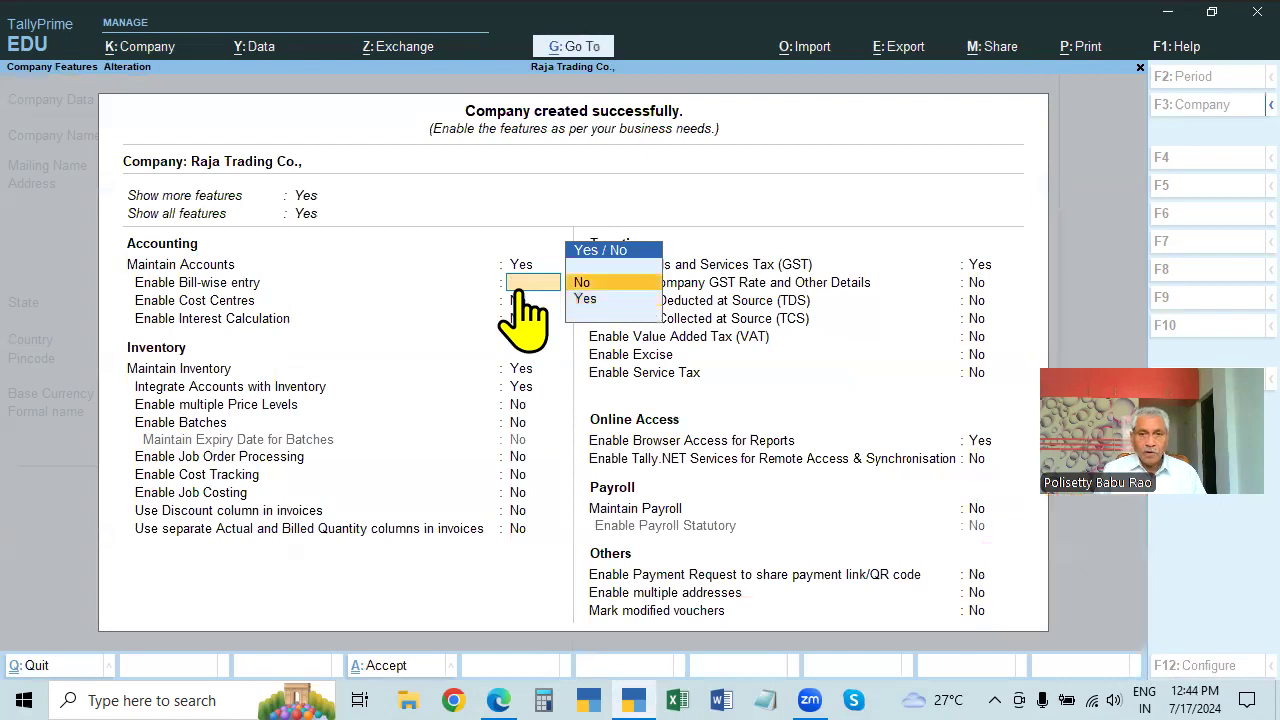
{"action": "key", "text": "Return"}
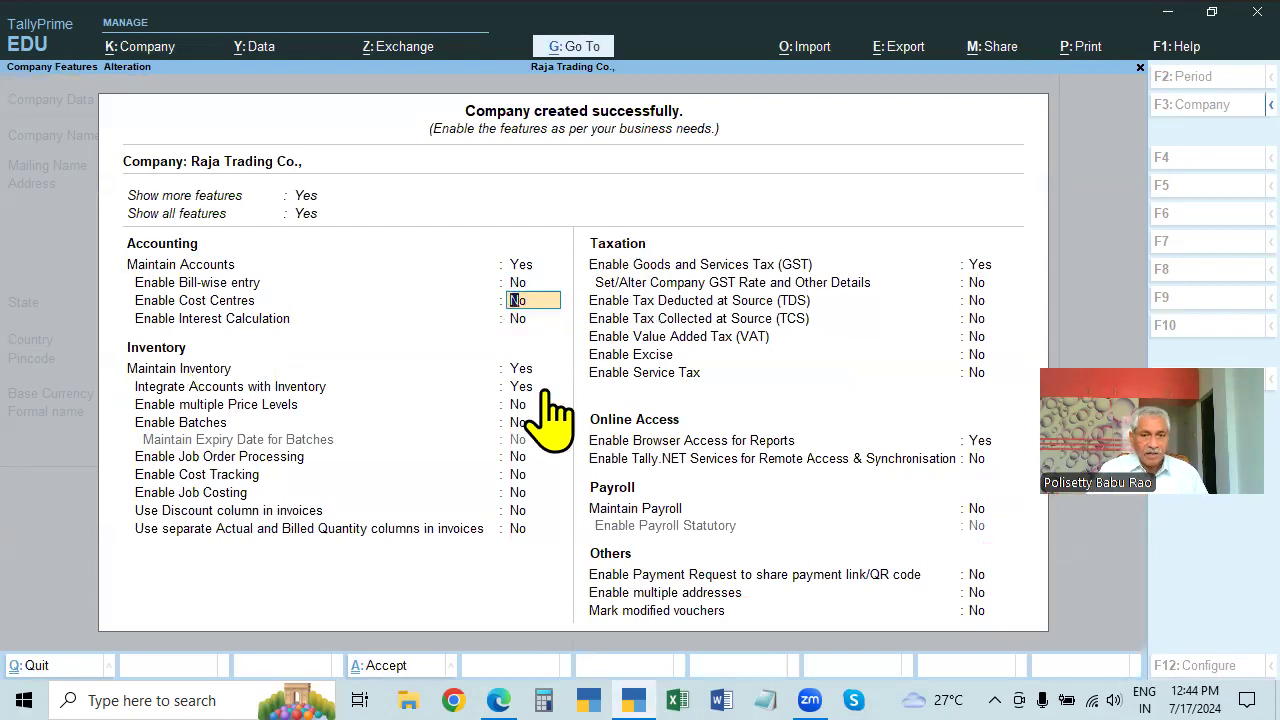
{"action": "left_click", "coordinate": [521, 369]}
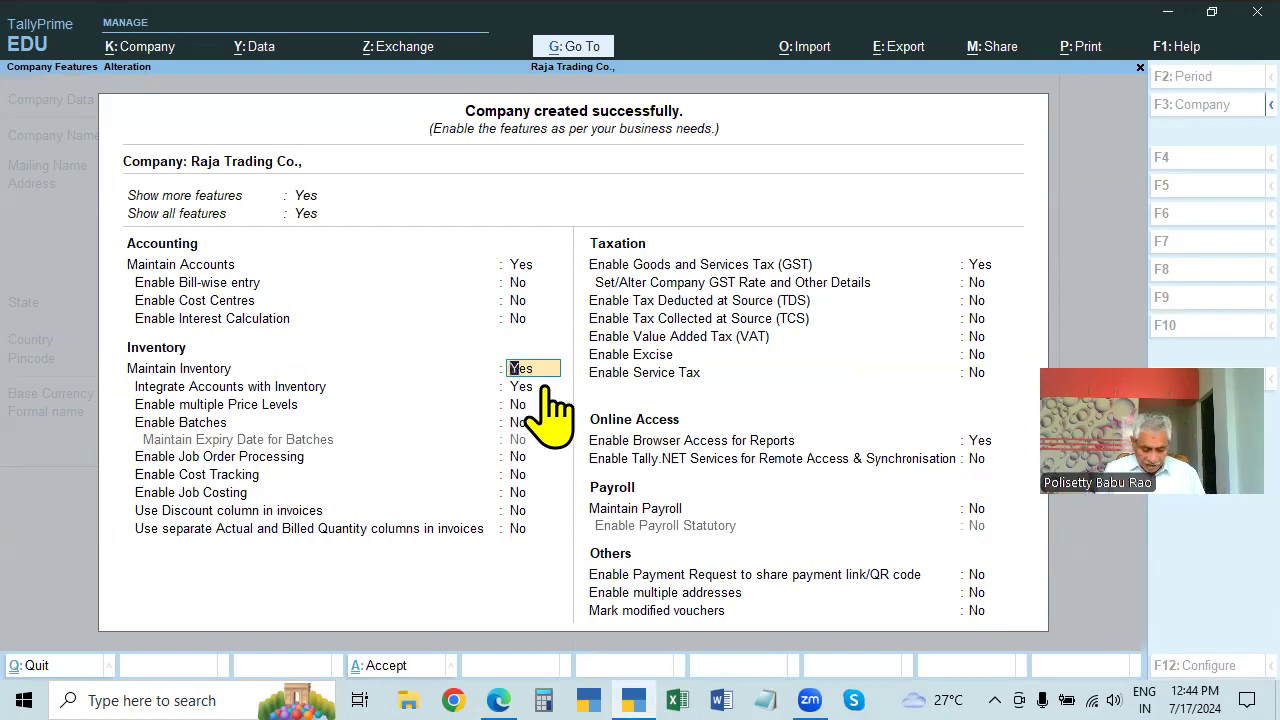
{"action": "type", "text": "n"}
{"action": "key", "text": "Return"}
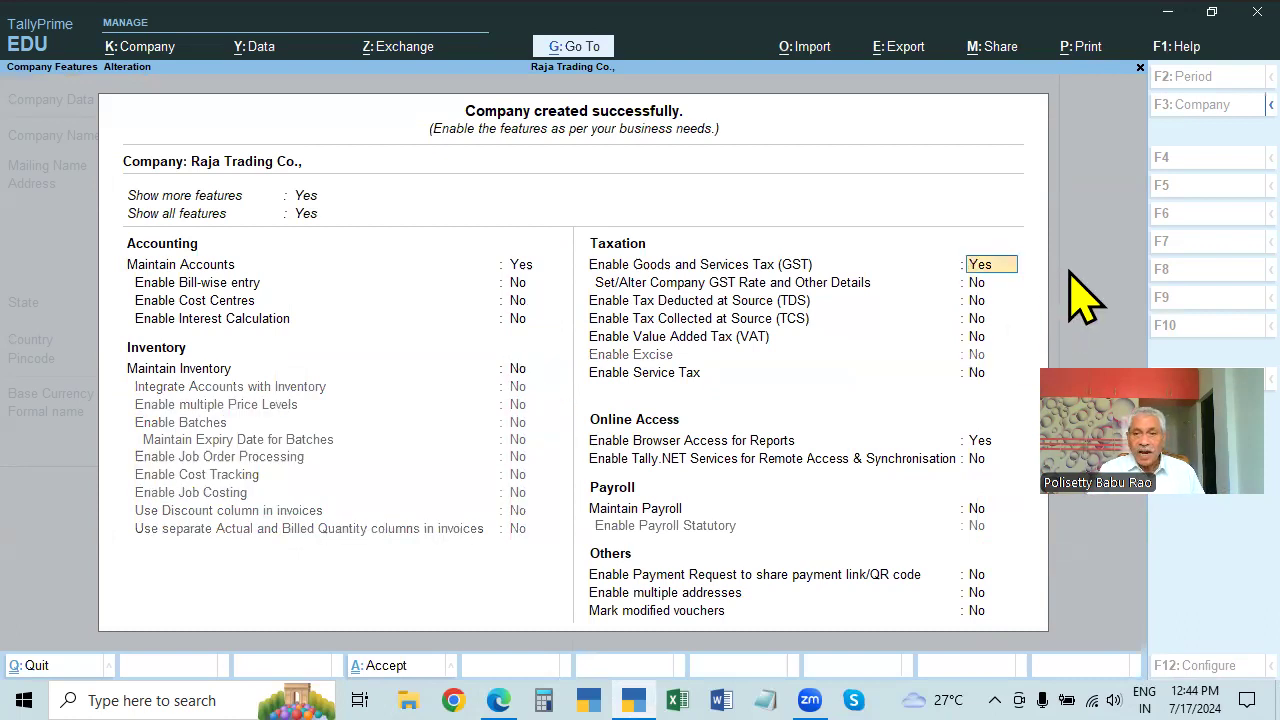
- Disable Goods and Services Tax (GST) and browser access for reports, and save the company features
{"action": "type", "text": "n"}
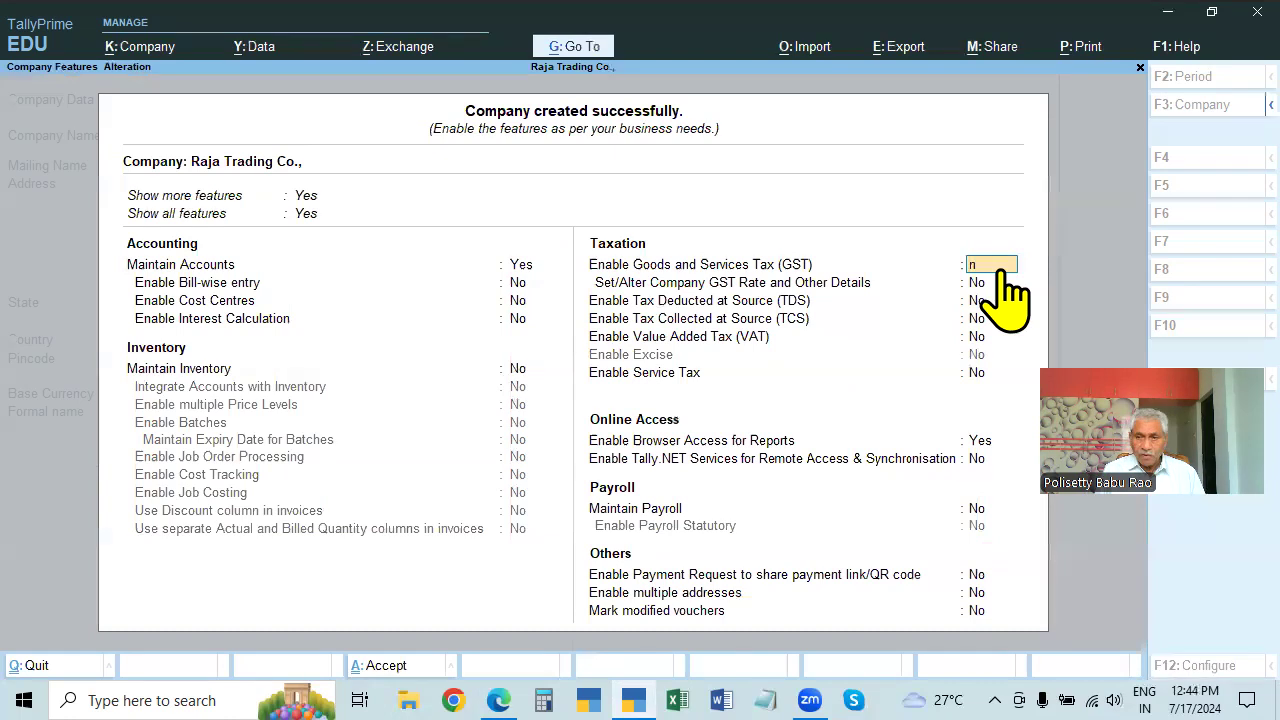
{"action": "key", "text": "Return"}
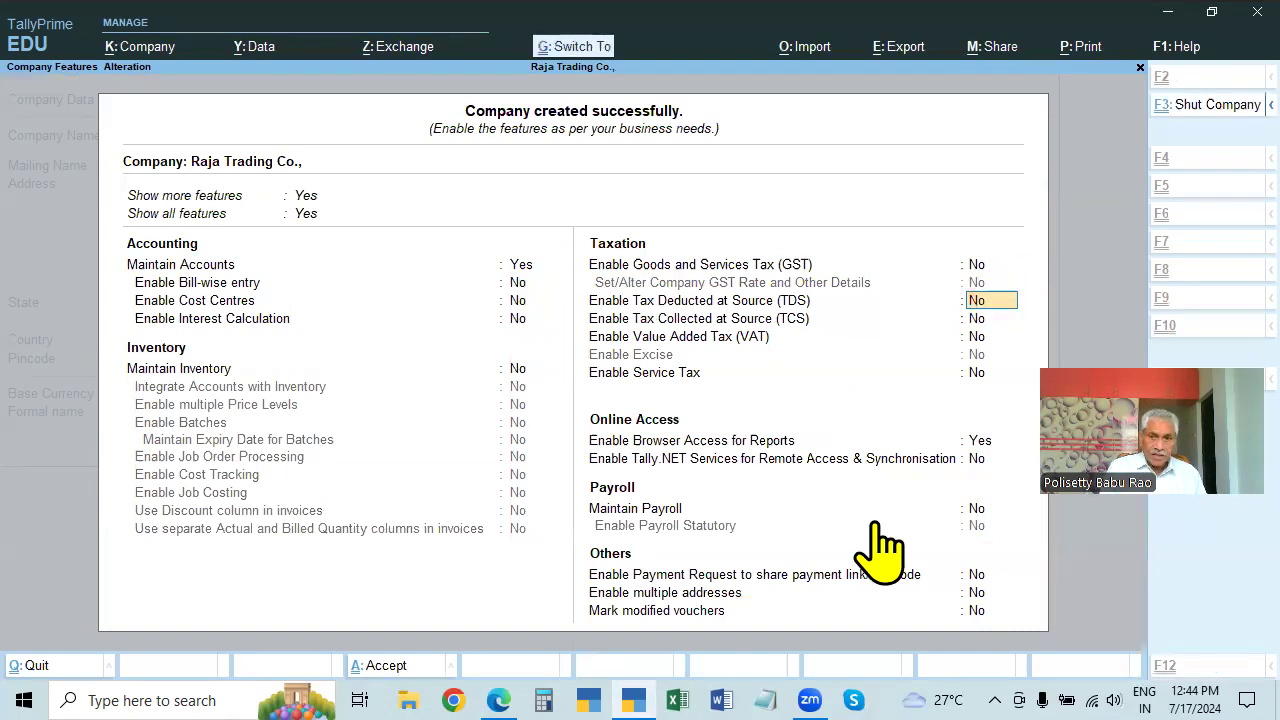
{"action": "left_click", "coordinate": [977, 444]}
{"action": "key", "text": "Return"}
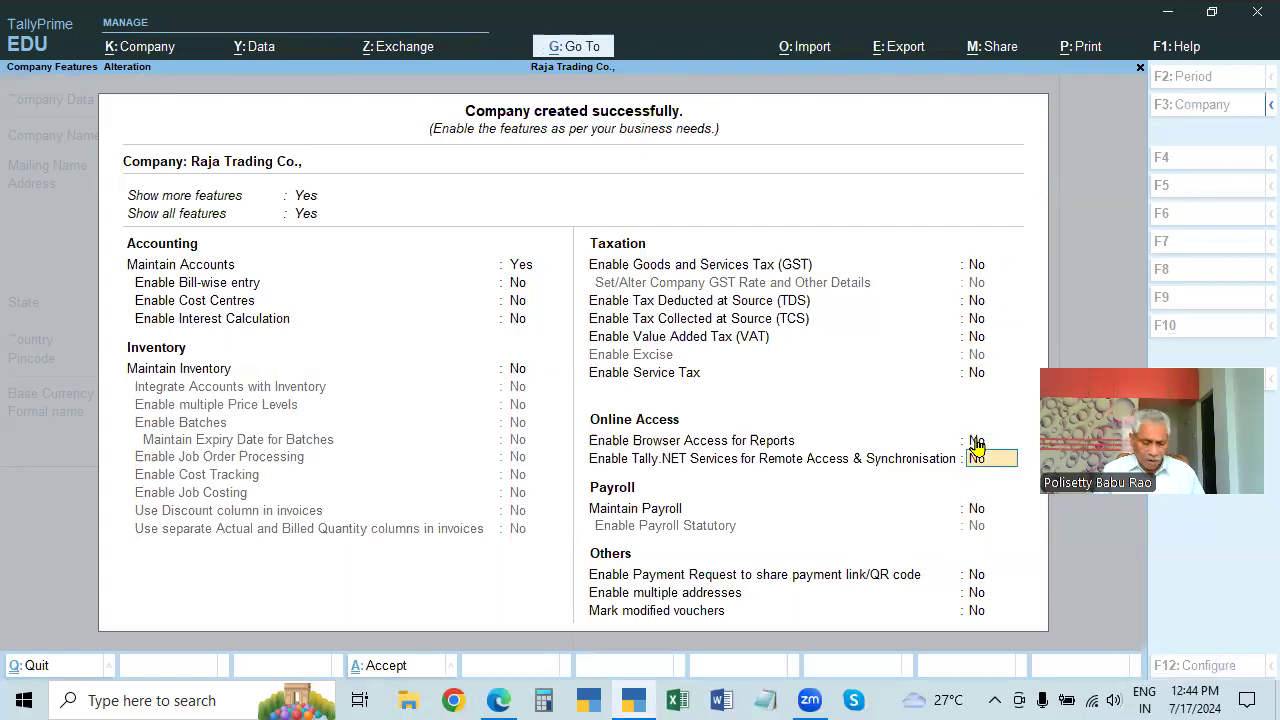
{"action": "key", "text": "ctrl+a"}
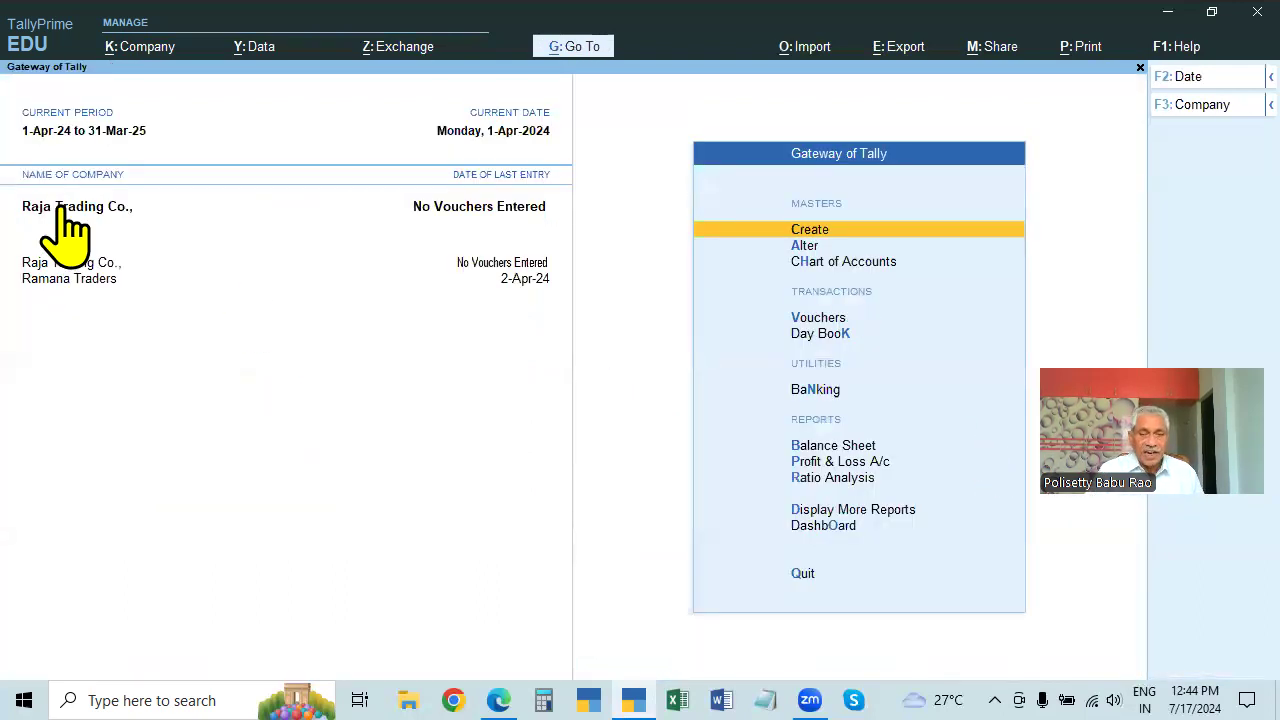
- Switch to the practice problems PDF in Edge and compare the Keshava Enterprise assignment with the Raja Trading Co. transactions
{"action": "key", "text": "alt+Tab"}
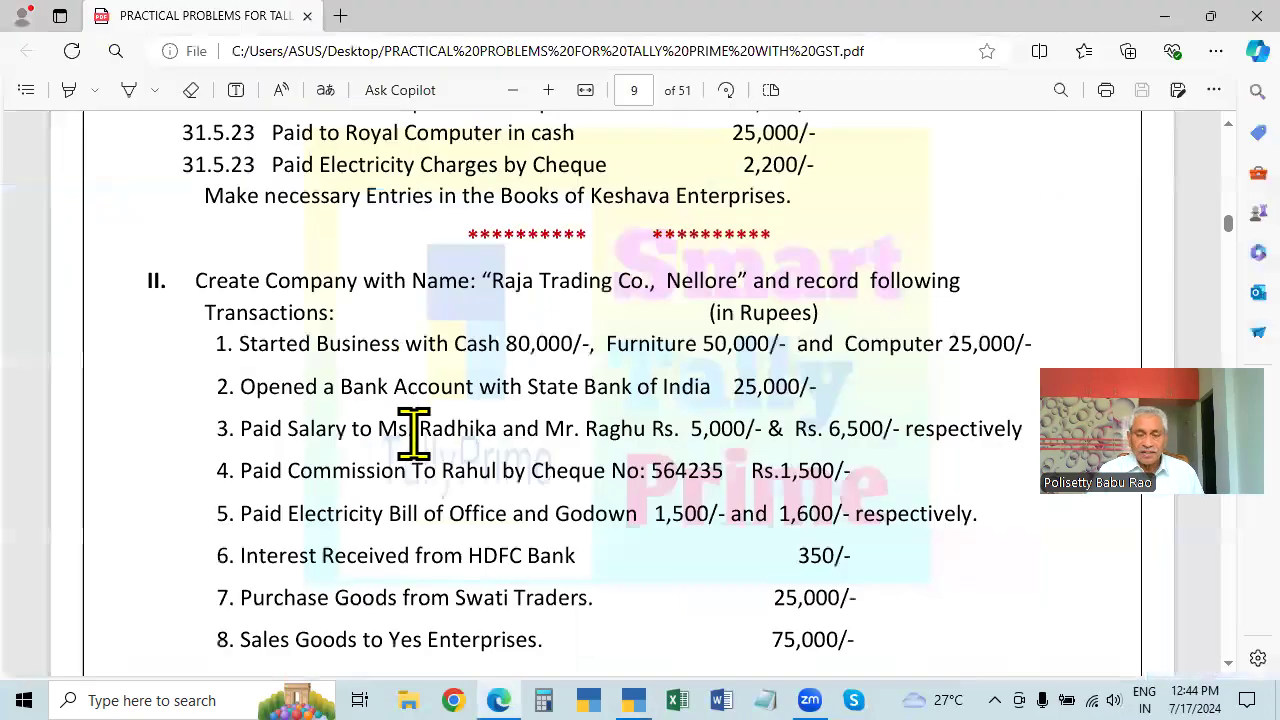
{"action": "scroll", "coordinate": [414, 437], "scroll_direction": "up", "scroll_amount": 10}
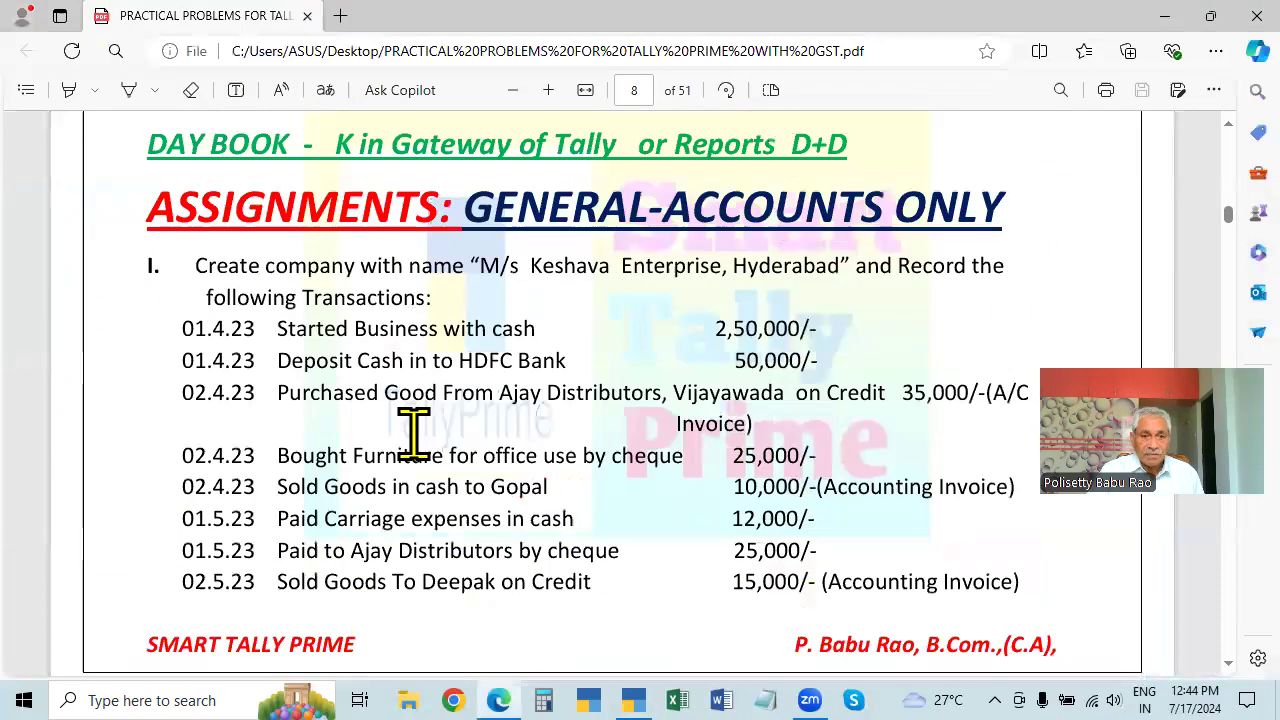
{"action": "scroll", "coordinate": [285, 510], "scroll_direction": "down", "scroll_amount": 3}
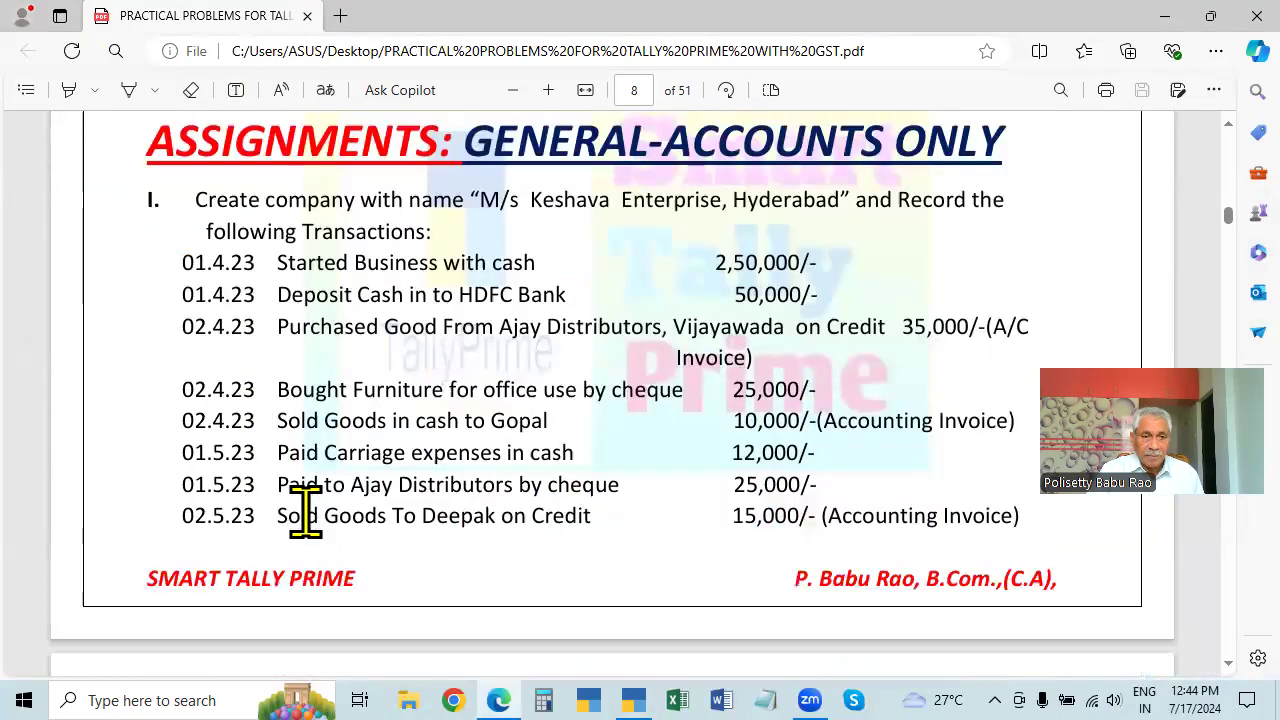
{"action": "scroll", "coordinate": [285, 505], "scroll_direction": "down", "scroll_amount": 1}
{"action": "scroll", "coordinate": [260, 470], "scroll_direction": "down", "scroll_amount": 2}
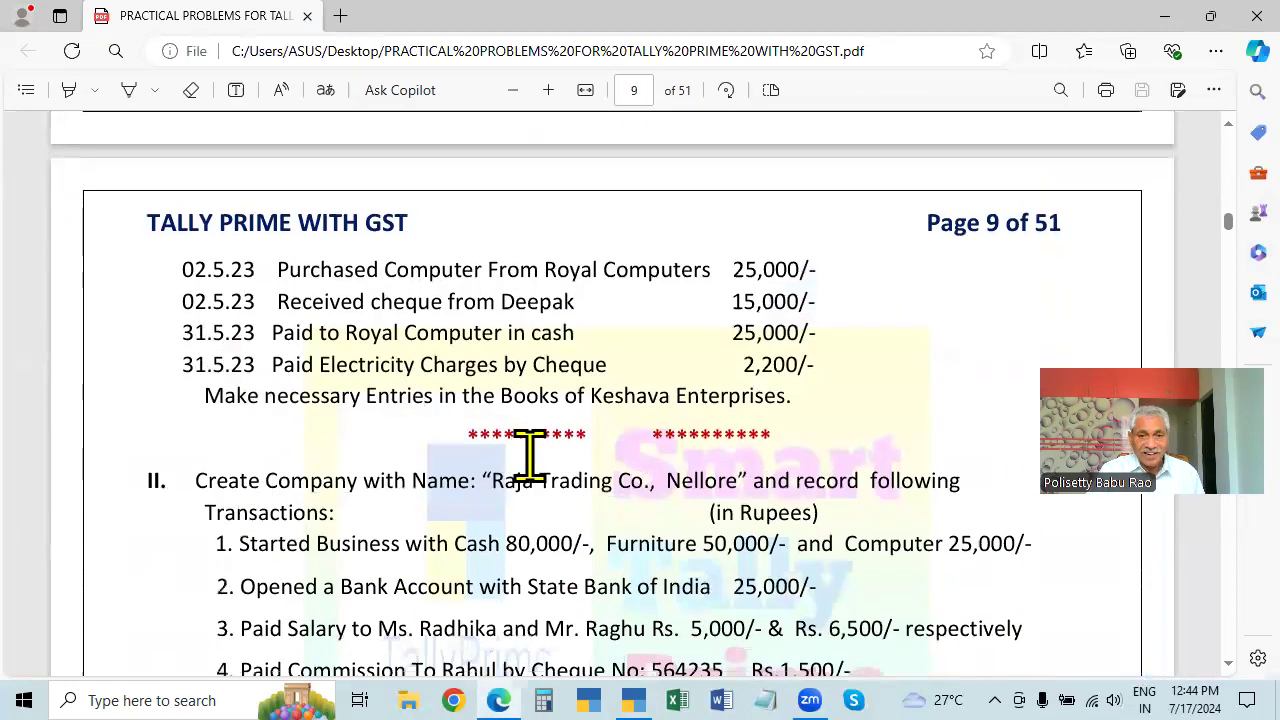
{"action": "scroll", "coordinate": [532, 458], "scroll_direction": "down", "scroll_amount": 2}
{"action": "scroll", "coordinate": [537, 465], "scroll_direction": "down", "scroll_amount": 2}
{"action": "scroll", "coordinate": [537, 465], "scroll_direction": "up", "scroll_amount": 2}
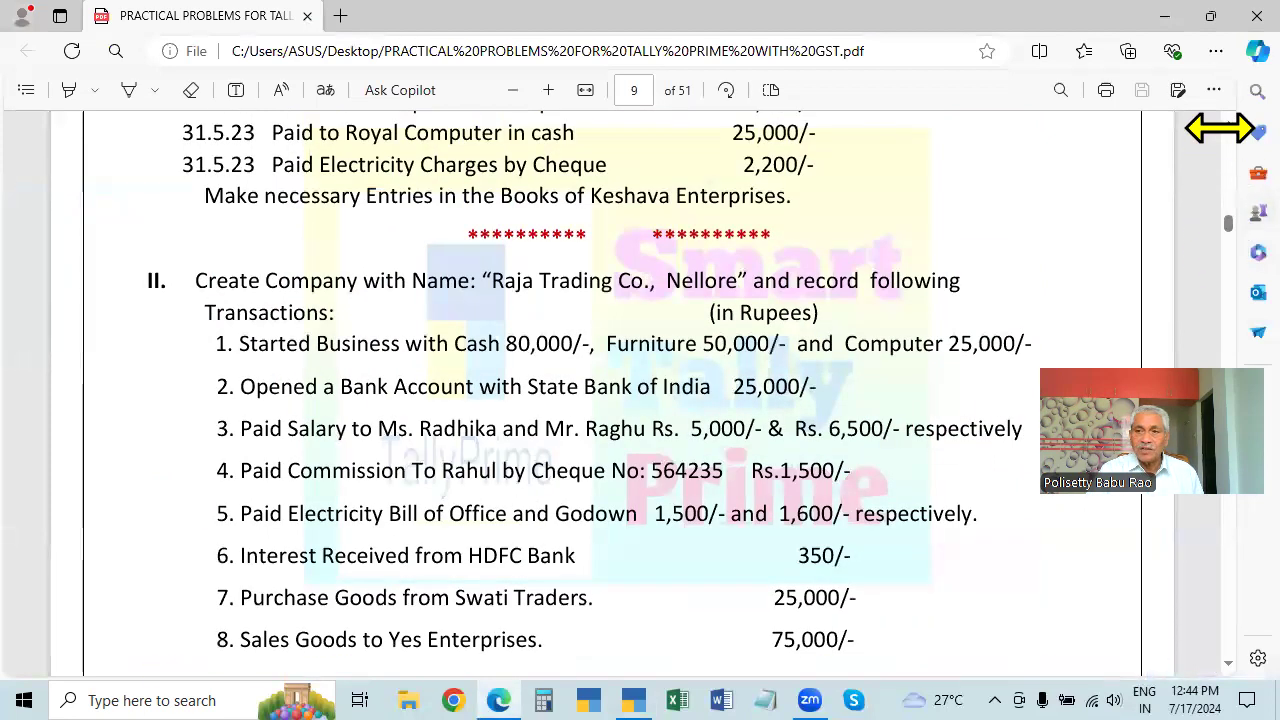
{"action": "scroll", "coordinate": [600, 433], "scroll_direction": "down", "scroll_amount": 1}
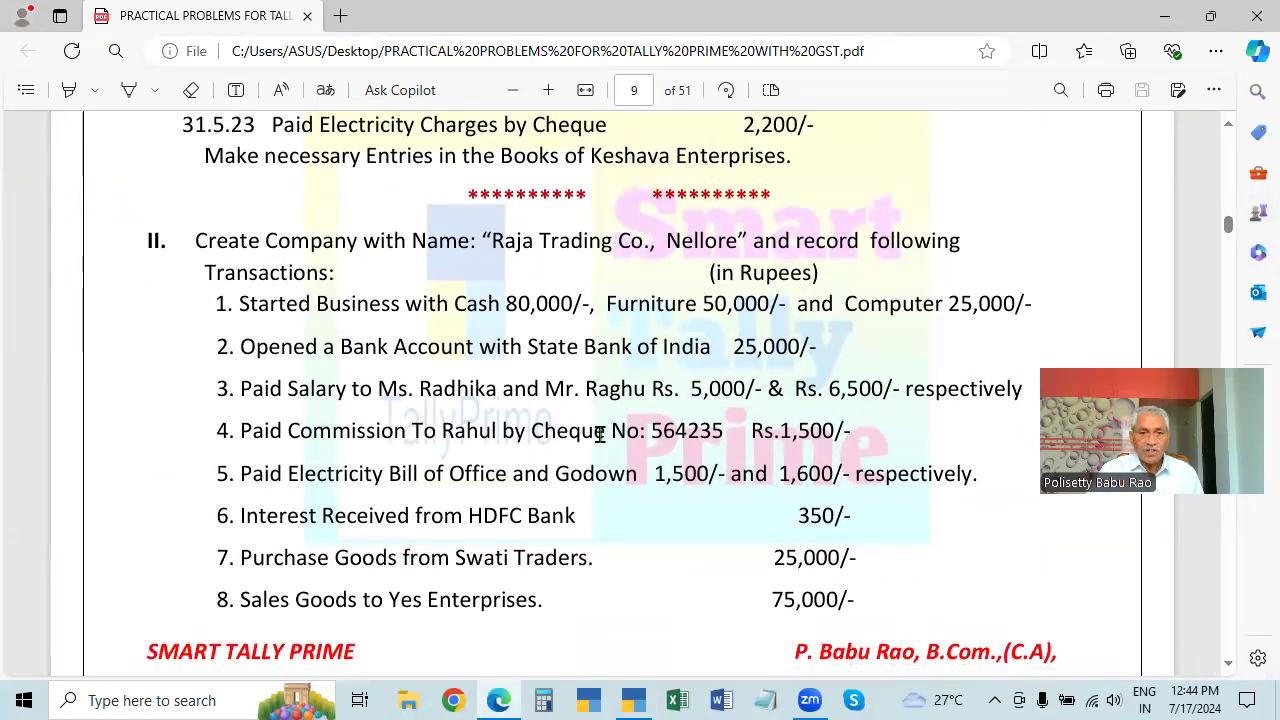
- Switch to TallyPrime, look into the Day Book of Raja Trading Co. and return to the Gateway of Tally
{"action": "key", "text": "alt+Tab"}
{"action": "key", "text": "Escape"}
{"action": "key", "text": "n"}
{"action": "key", "text": "Down"}
{"action": "key", "text": "Down"}
{"action": "key", "text": "Down"}
{"action": "key", "text": "Down"}
{"action": "key", "text": "Return"}
{"action": "key", "text": "F2"}
{"action": "key", "text": "Escape"}
{"action": "key", "text": "Escape"}
{"action": "key", "text": "Escape"}
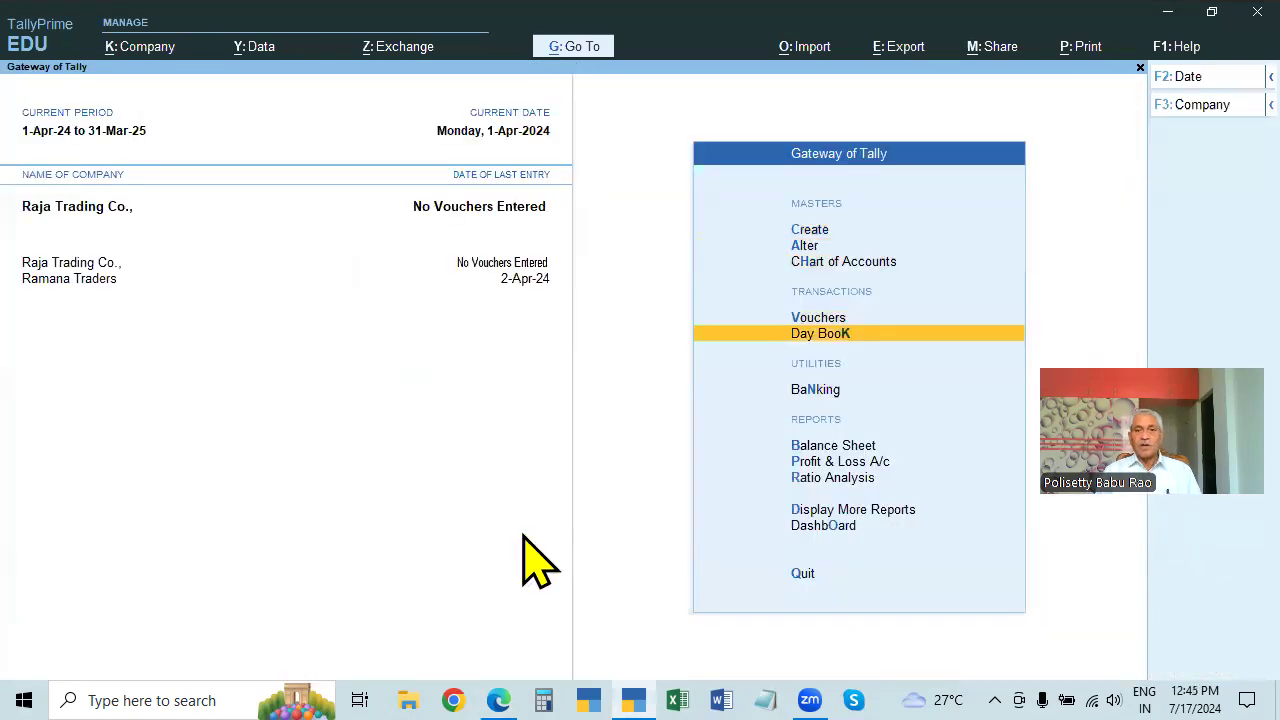
{"action": "key", "text": "Escape"}
{"action": "key", "text": "Escape"}
- Return to the PDF in Edge and review the dated transactions of assignment I and the eight transactions of assignment II
{"action": "key", "text": "alt+Tab"}
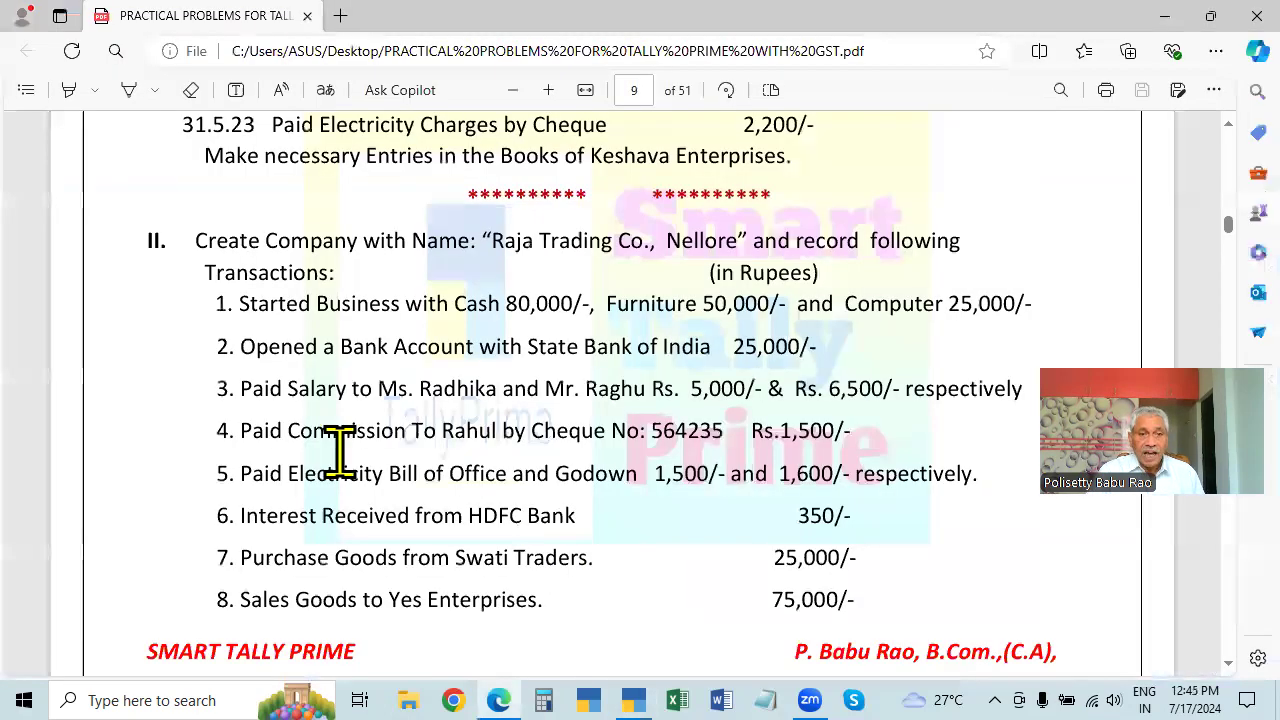
{"action": "scroll", "coordinate": [340, 450], "scroll_direction": "up", "scroll_amount": 10}
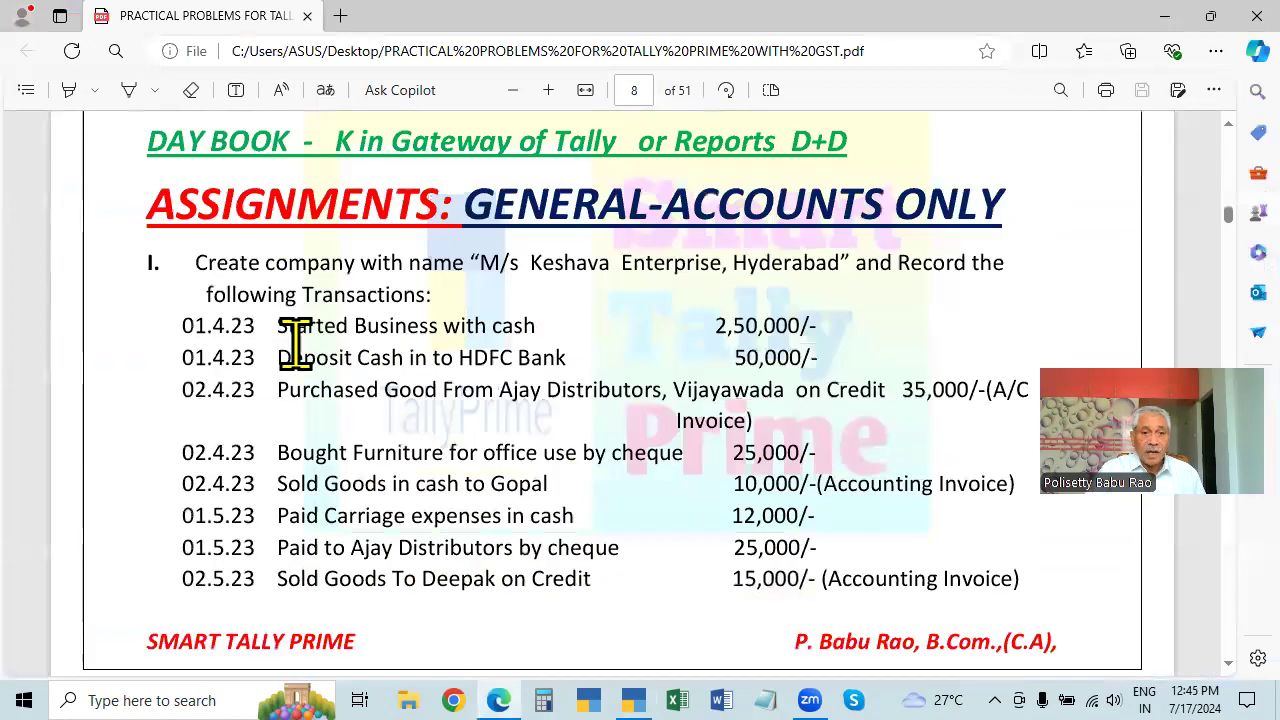
{"action": "scroll", "coordinate": [303, 370], "scroll_direction": "down", "scroll_amount": 10}
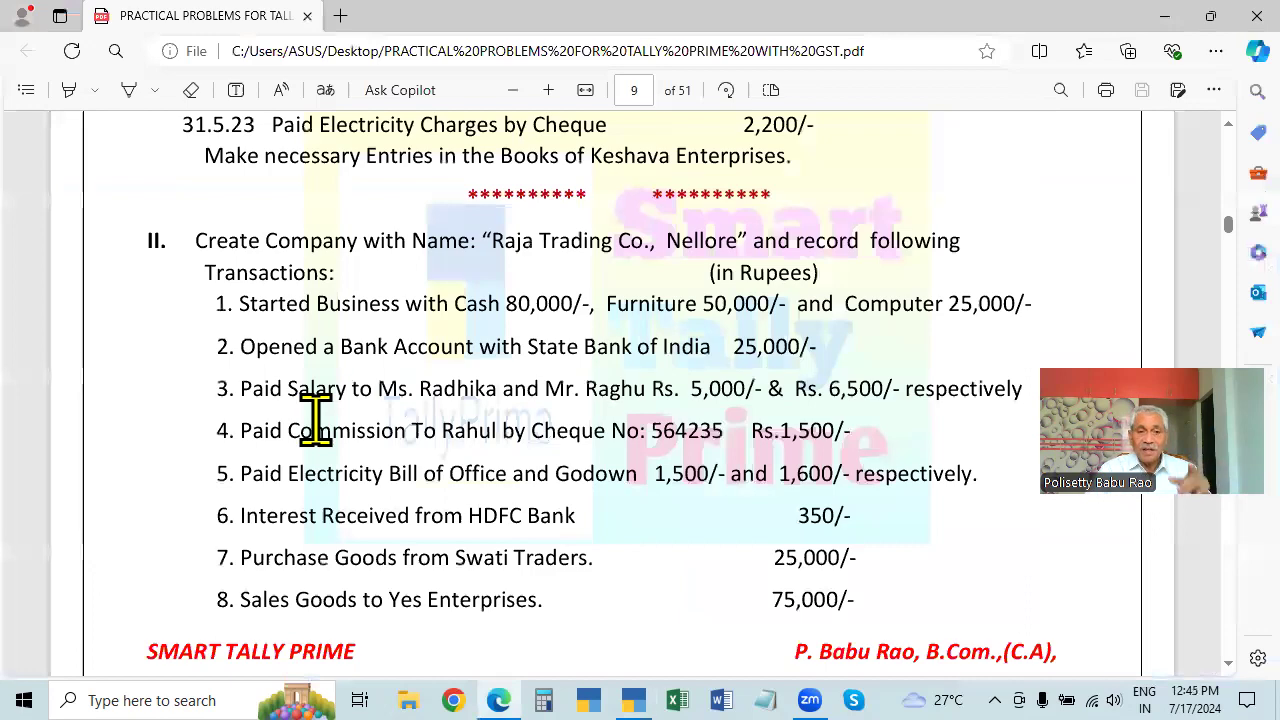
{"action": "scroll", "coordinate": [350, 398], "scroll_direction": "up", "scroll_amount": 5}
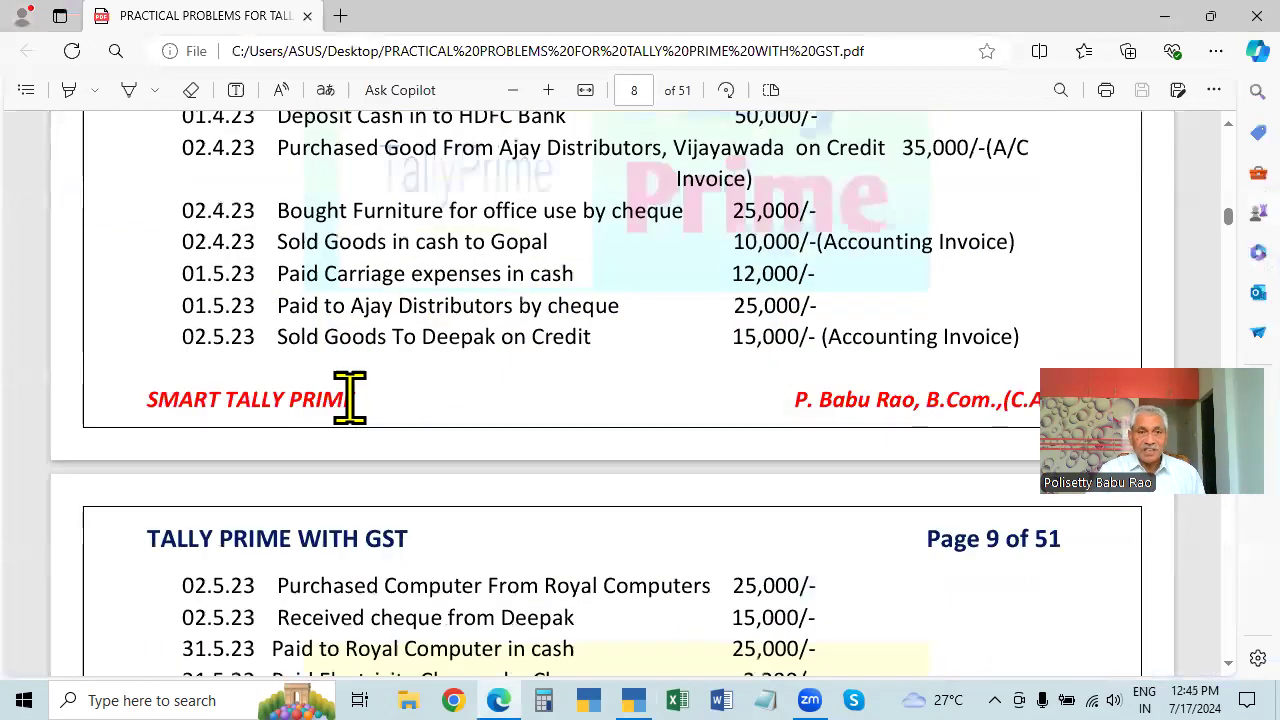
{"action": "scroll", "coordinate": [350, 398], "scroll_direction": "up", "scroll_amount": 5}
{"action": "scroll", "coordinate": [371, 480], "scroll_direction": "down", "scroll_amount": 8}
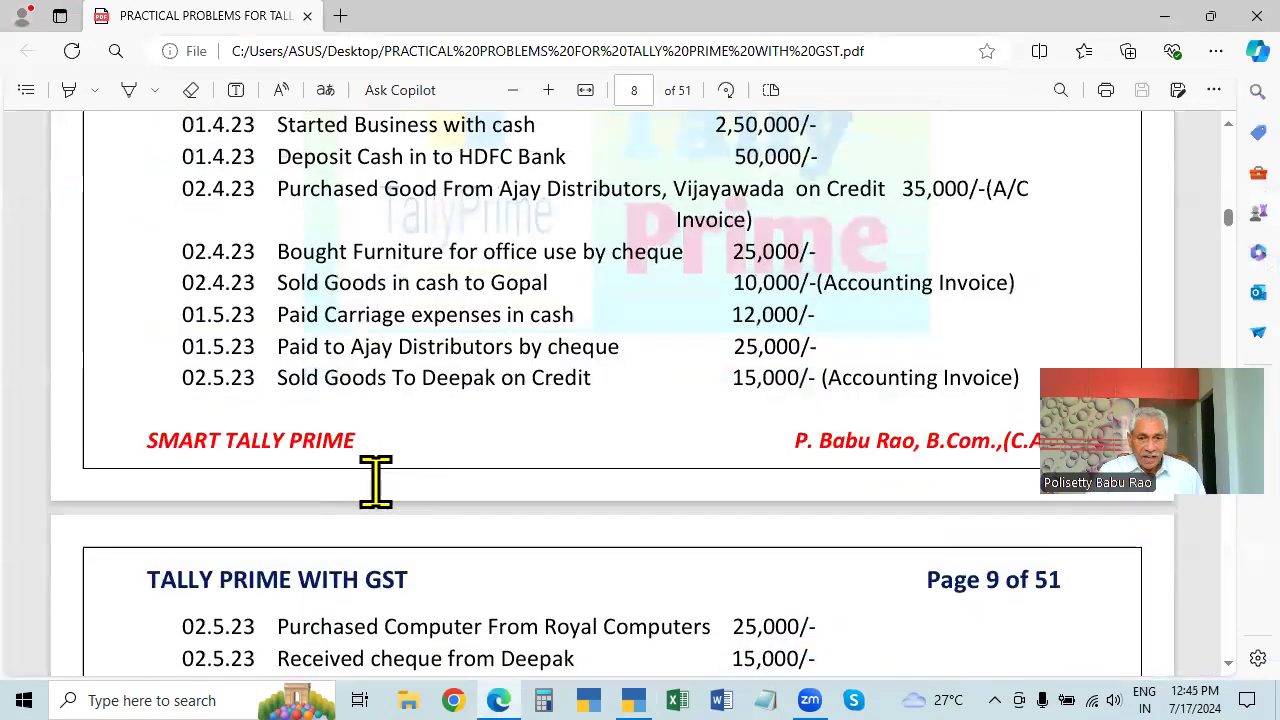
{"action": "scroll", "coordinate": [376, 482], "scroll_direction": "down", "scroll_amount": 3}
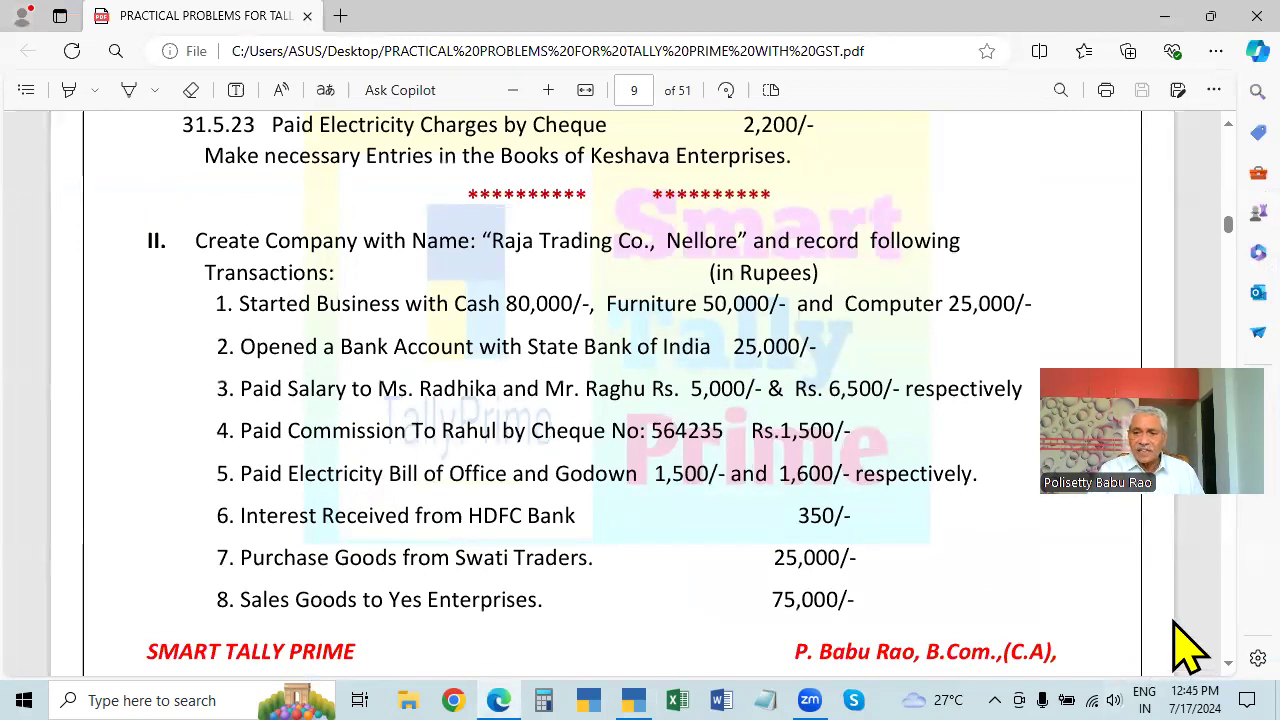
{"action": "left_click", "coordinate": [1228, 665]}
{"action": "left_click", "coordinate": [1228, 665]}
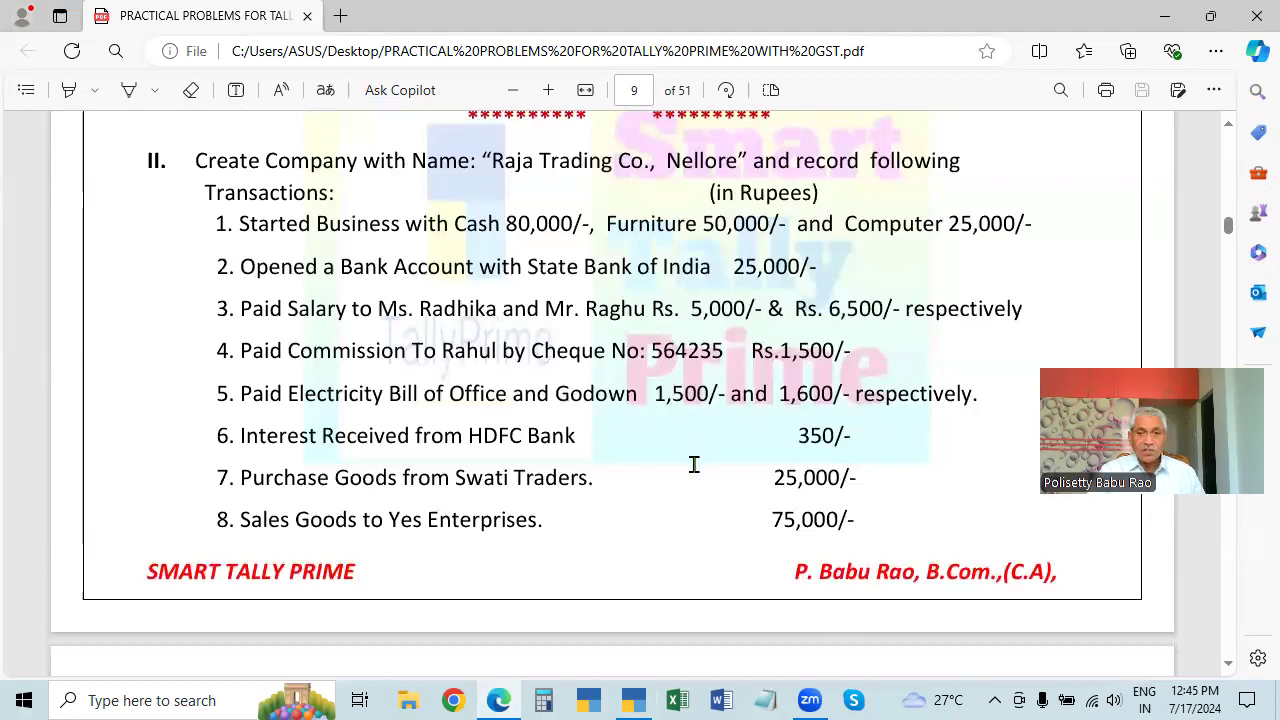
- Switch to TallyPrime, look at the blank journal voucher of Raja Trading Co. and return to the Gateway of Tally
{"action": "key", "text": "alt+Tab"}
{"action": "key", "text": "alt+Tab"}
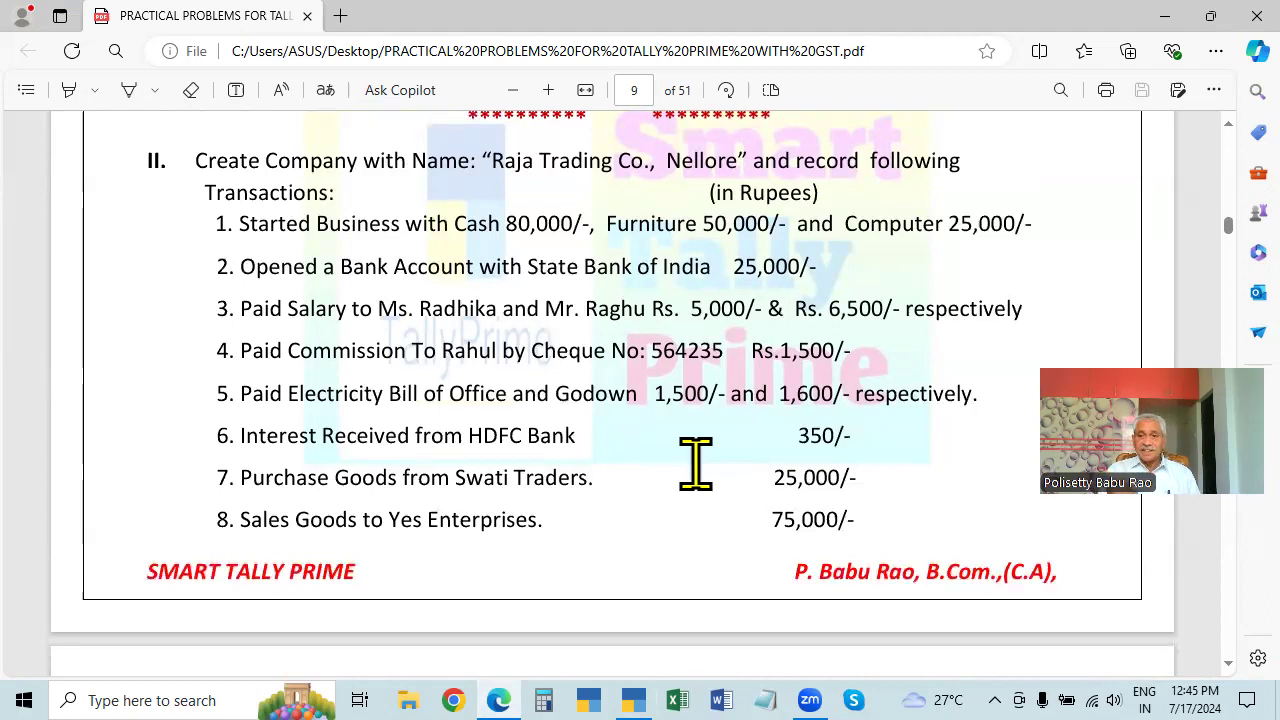
{"action": "key", "text": "alt+Tab"}
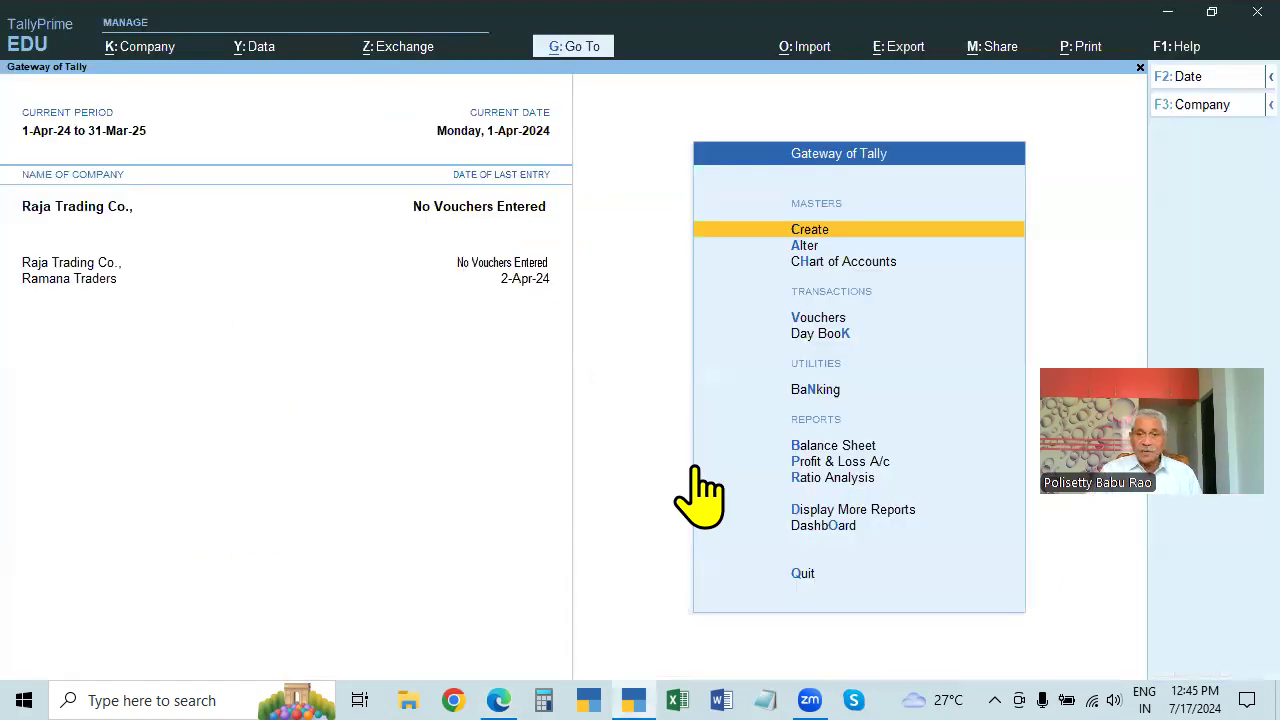
{"action": "left_click", "coordinate": [815, 320]}
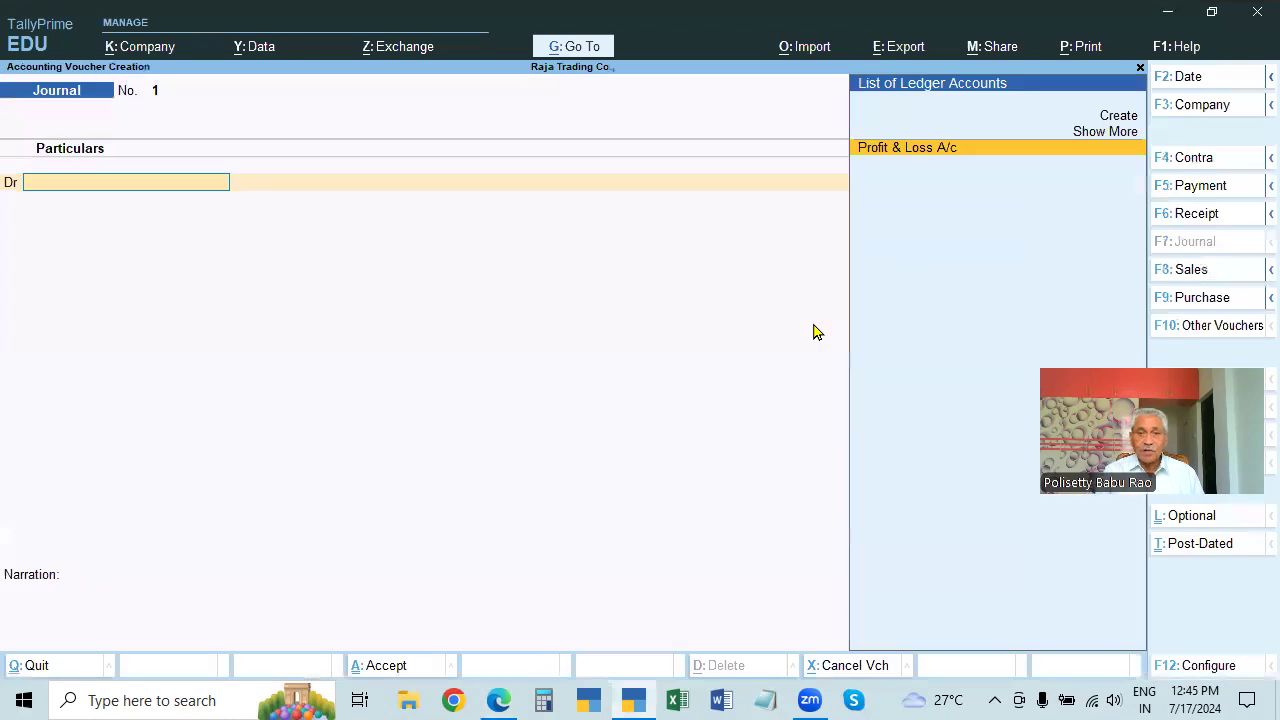
{"action": "key", "text": "Escape"}
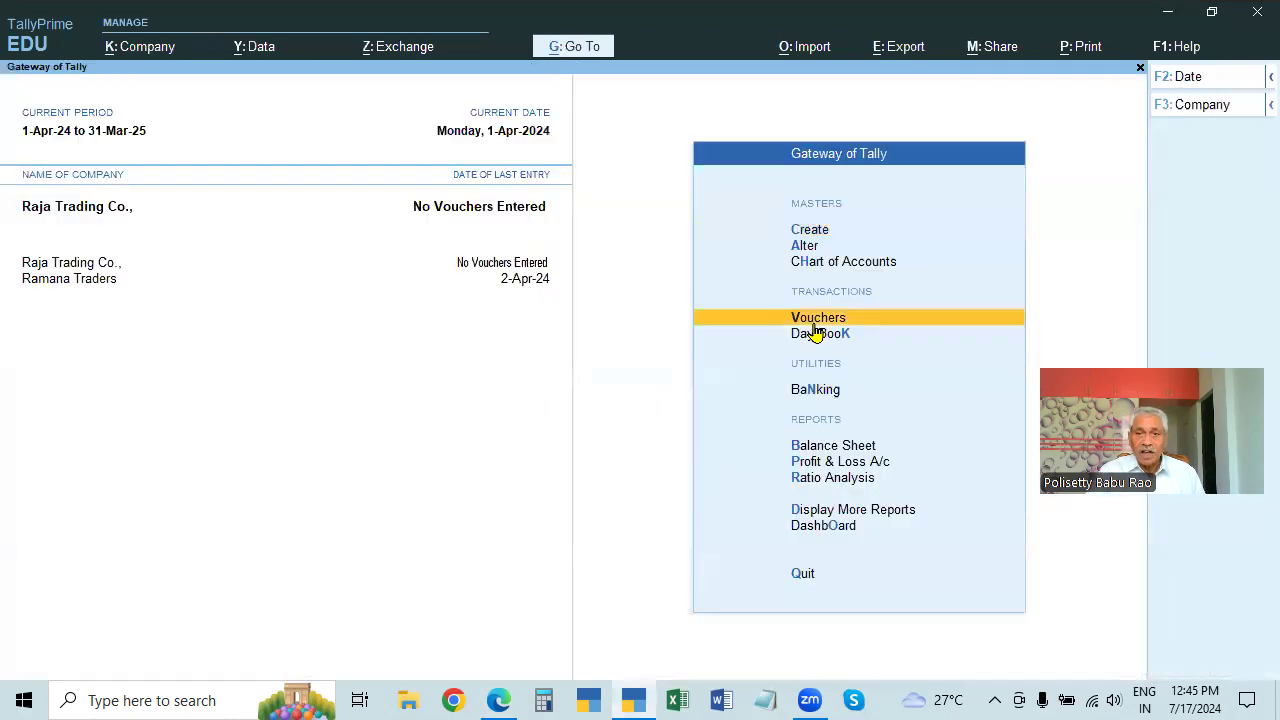
- Check which ledgers already exist for alteration in Raja Trading Co. and return to the Gateway of Tally
{"action": "left_click", "coordinate": [811, 248]}
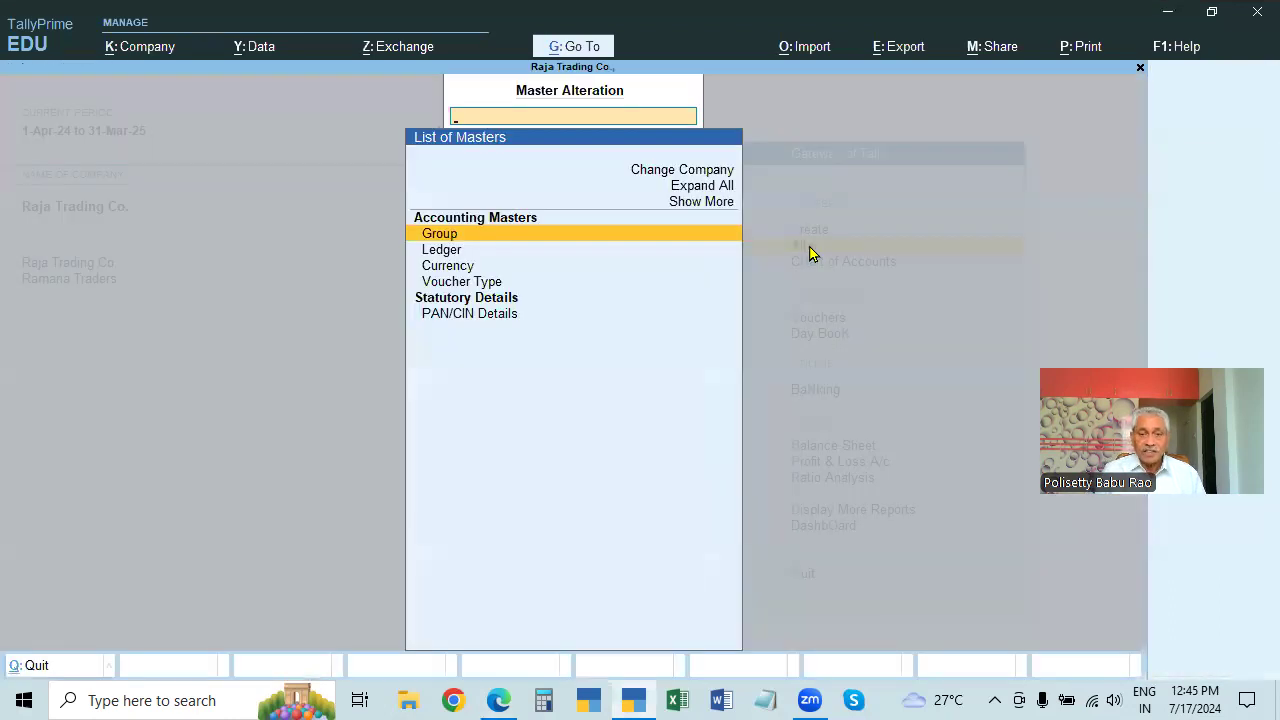
{"action": "key", "text": "Down"}
{"action": "key", "text": "Return"}
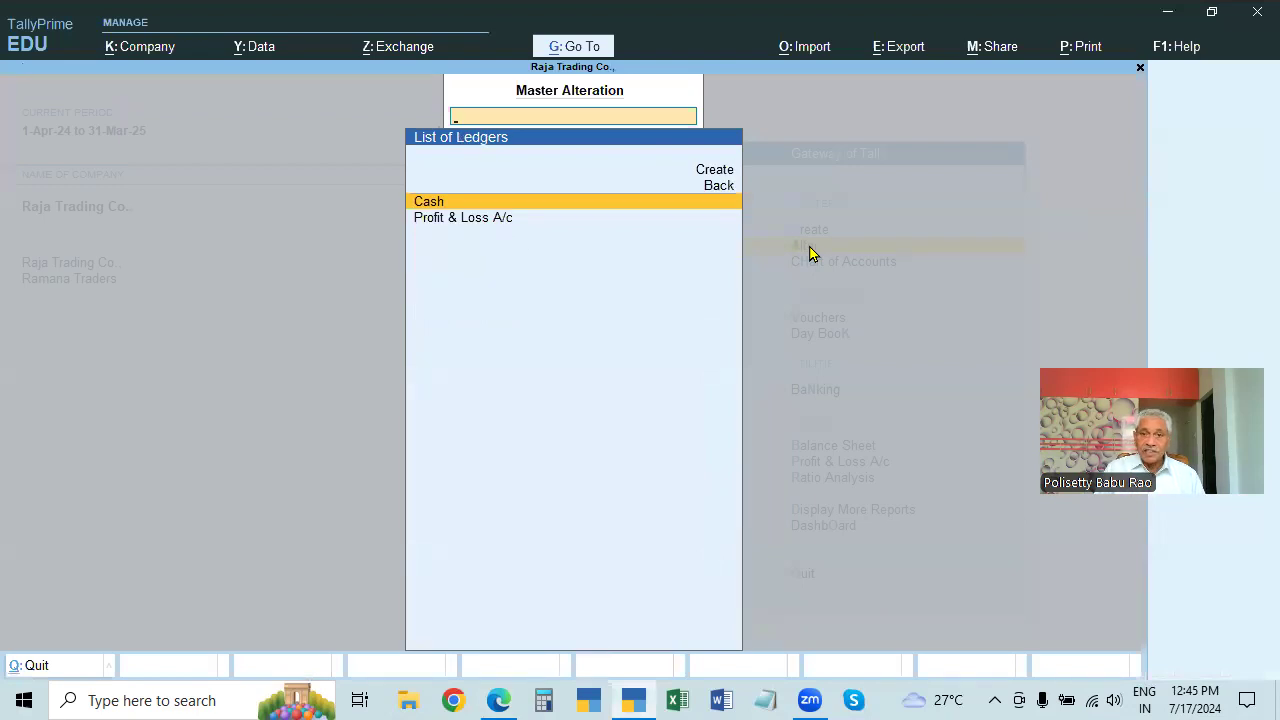
{"action": "key", "text": "Escape"}
{"action": "key", "text": "Escape"}
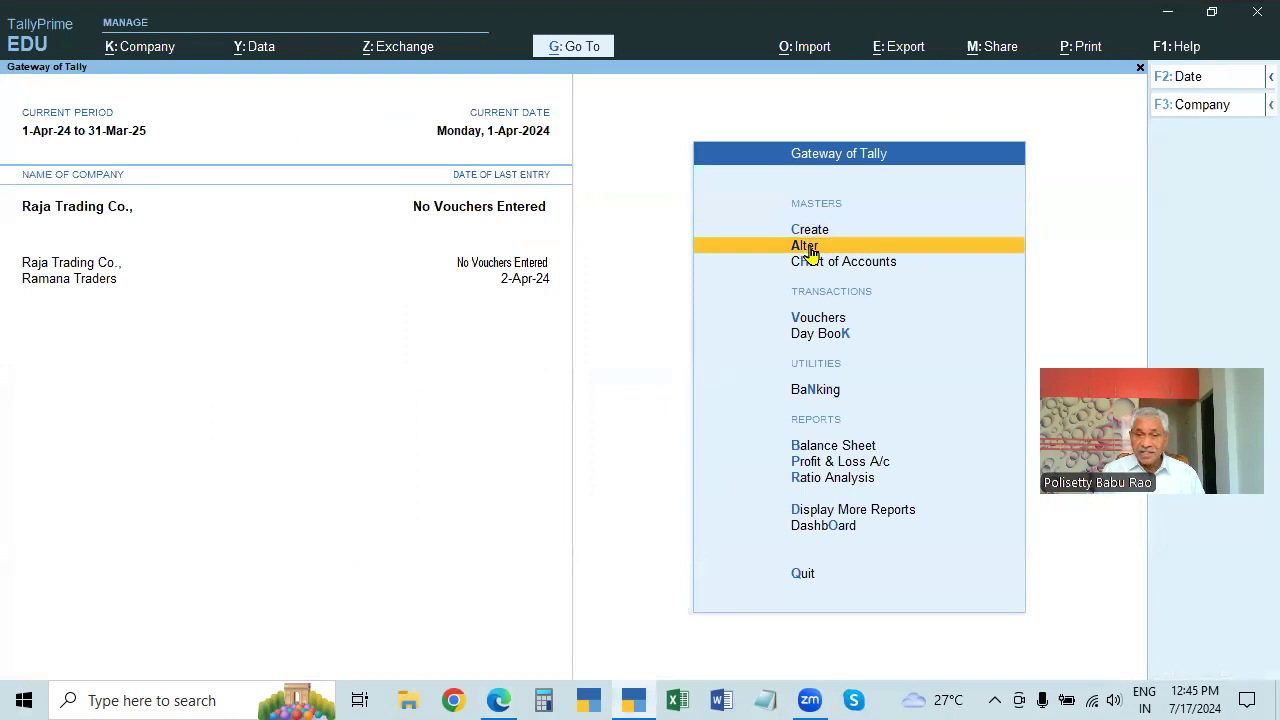
- Check the first transaction of assignment II in the Edge PDF, and open voucher entry for Raja Trading Co. in TallyPrime
{"action": "key", "text": "Down"}
{"action": "key", "text": "Down"}
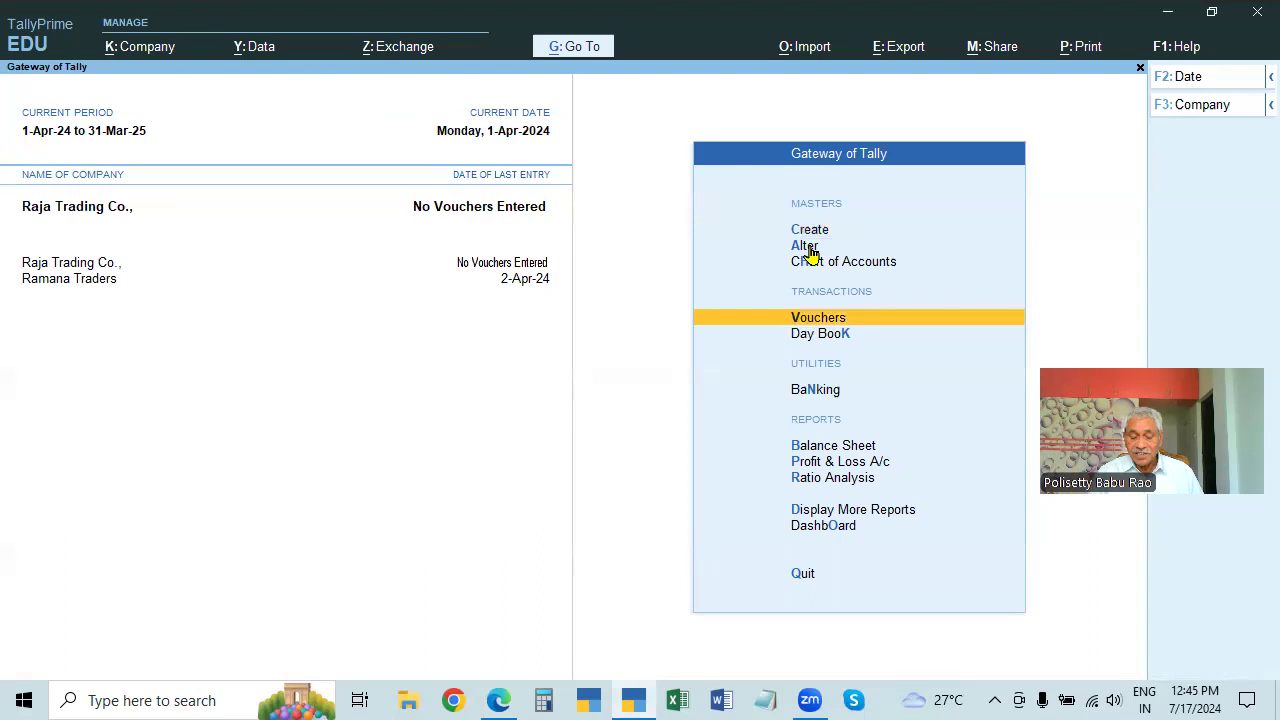
{"action": "key", "text": "alt+Tab"}
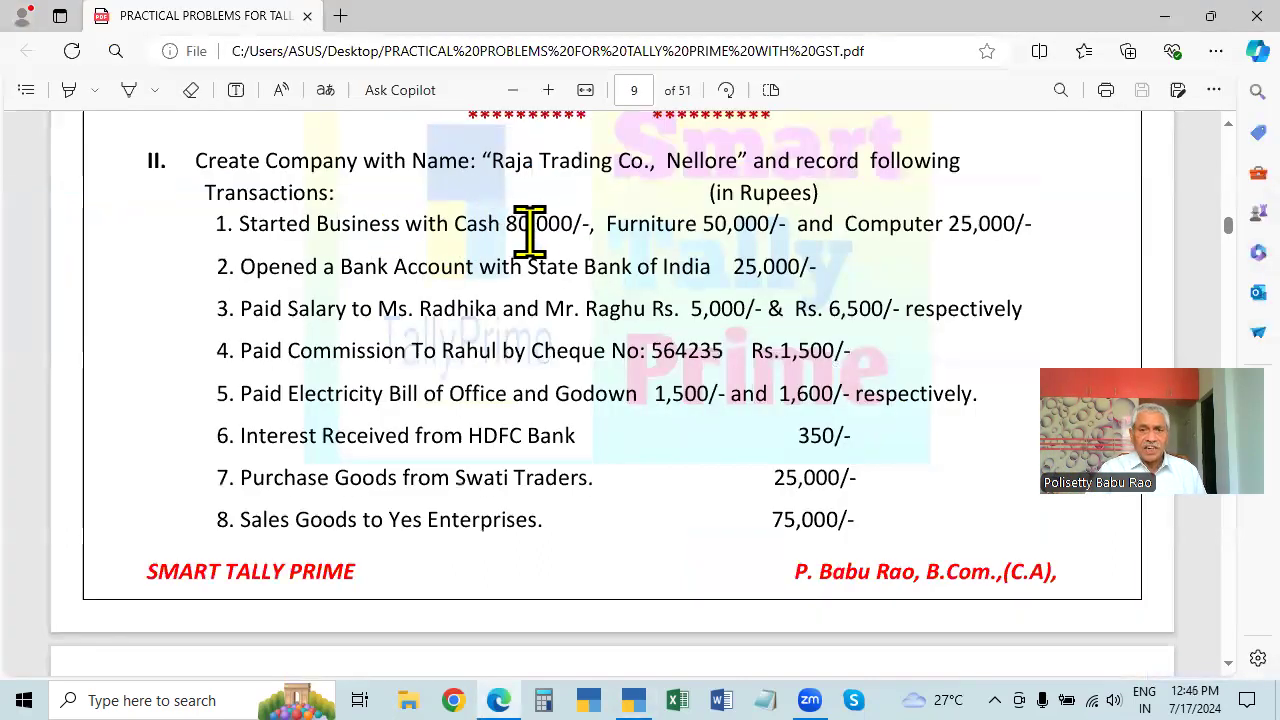
{"action": "key", "text": "alt+Tab"}
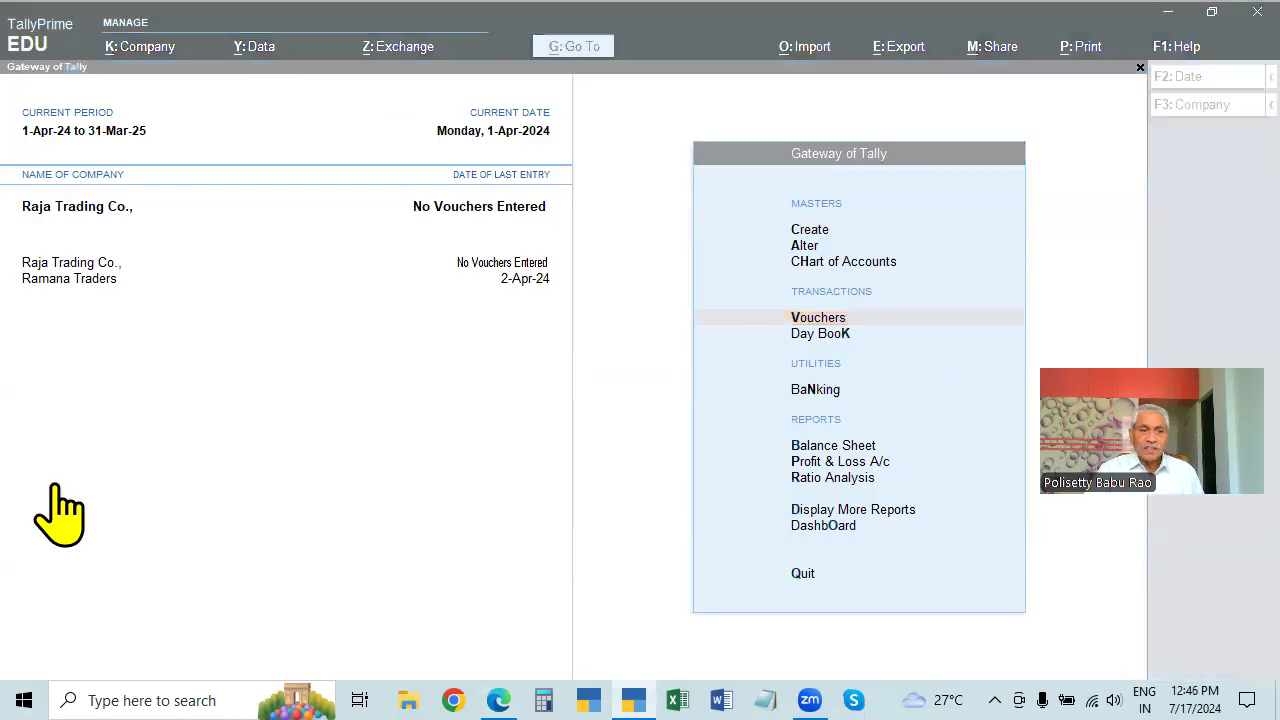
{"action": "left_click", "coordinate": [500, 455]}
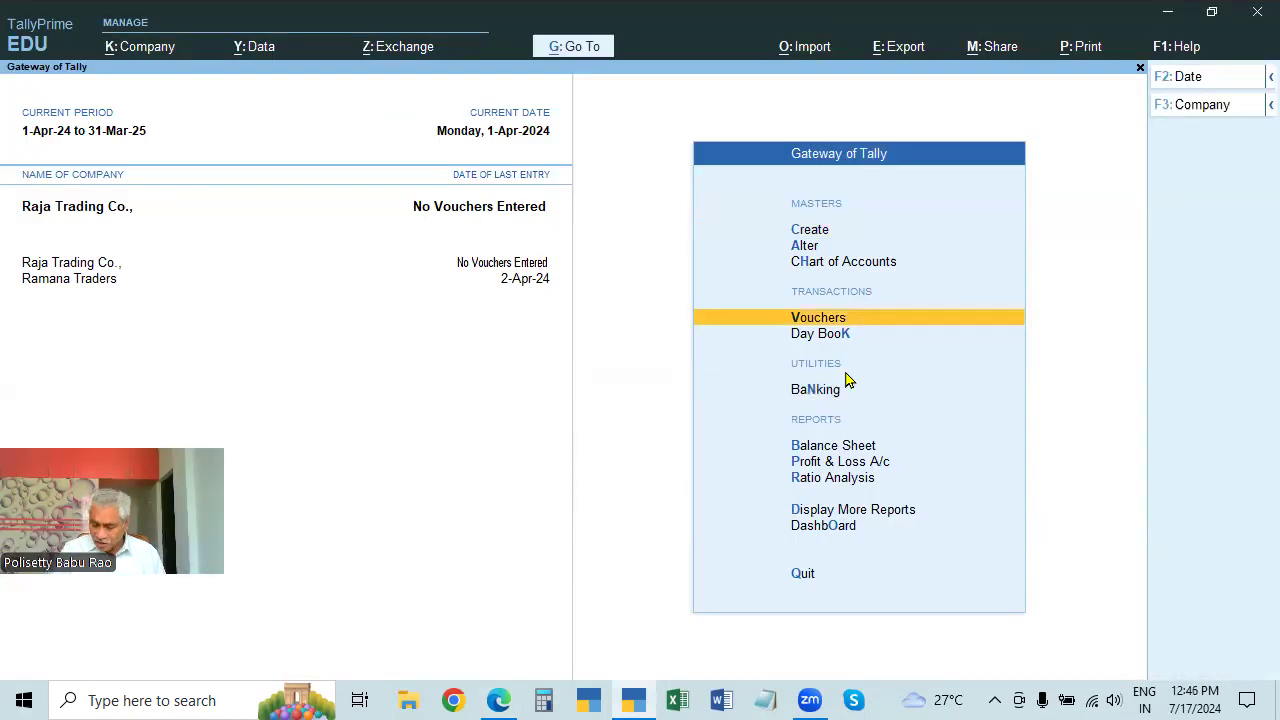
{"action": "key", "text": "Return"}
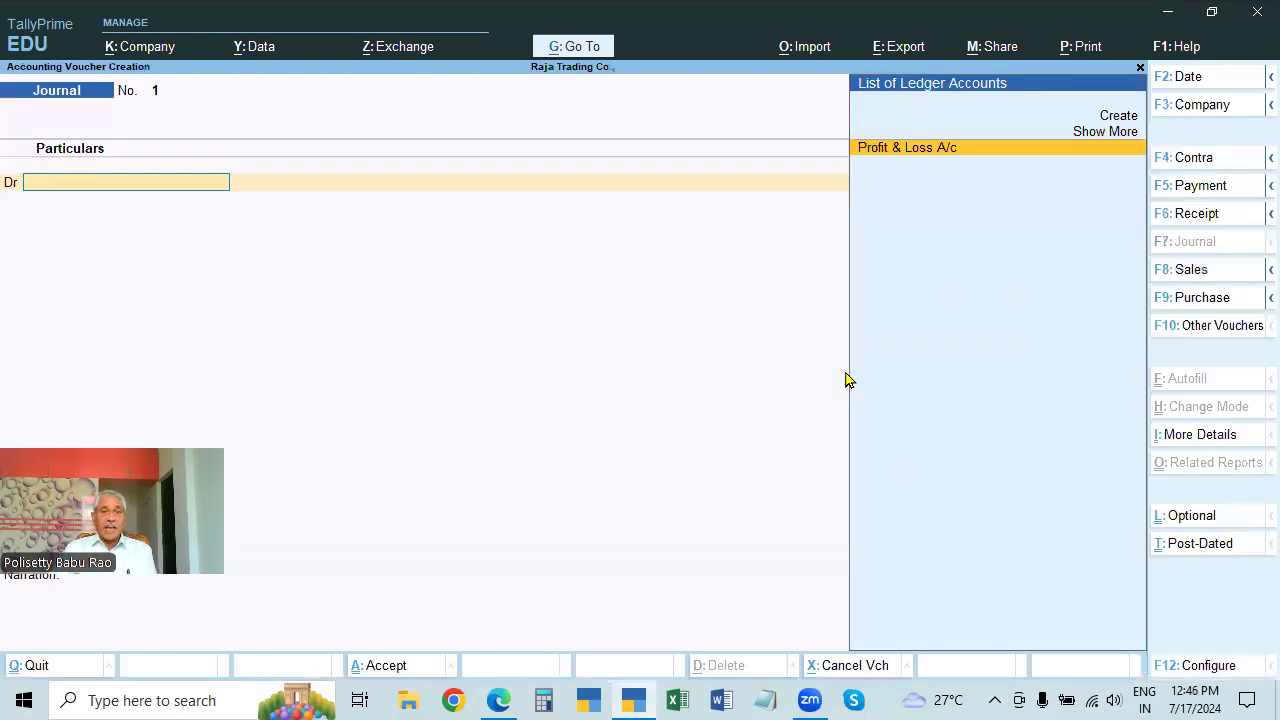
- Open a receipt voucher and change its voucher mode to Double Entry
{"action": "left_click", "coordinate": [1202, 215]}
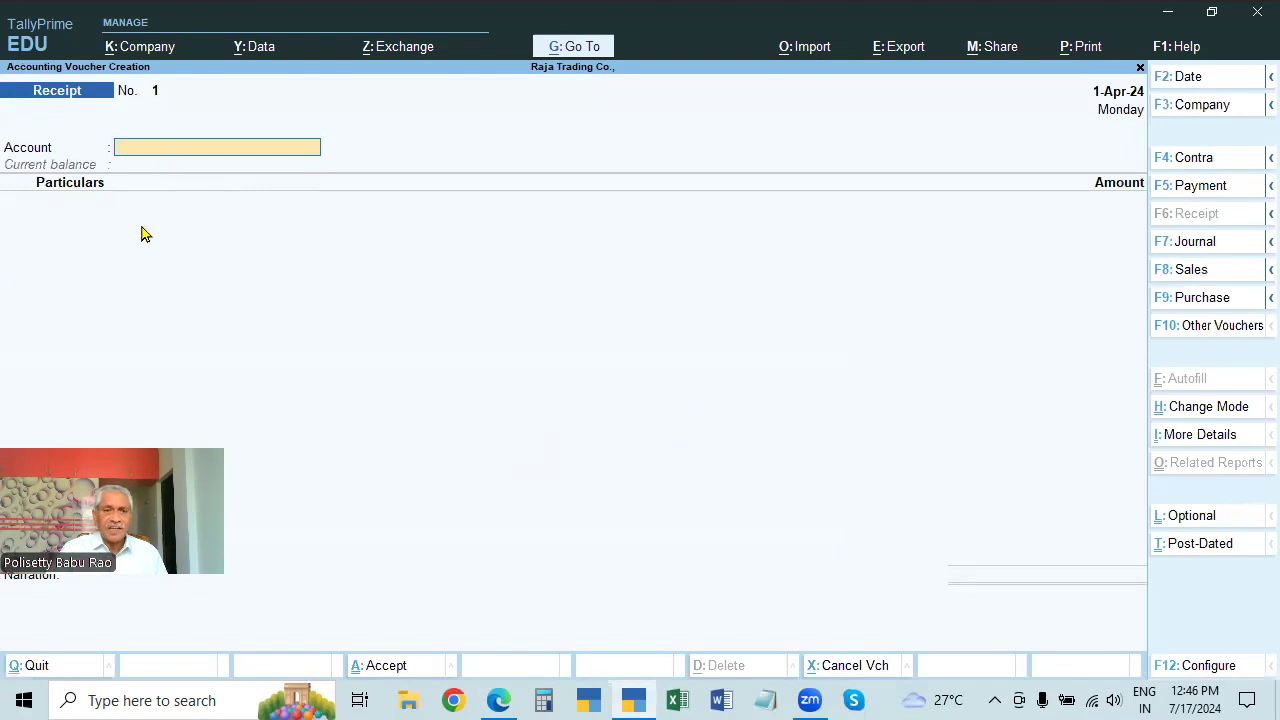
{"action": "left_click", "coordinate": [1192, 408]}
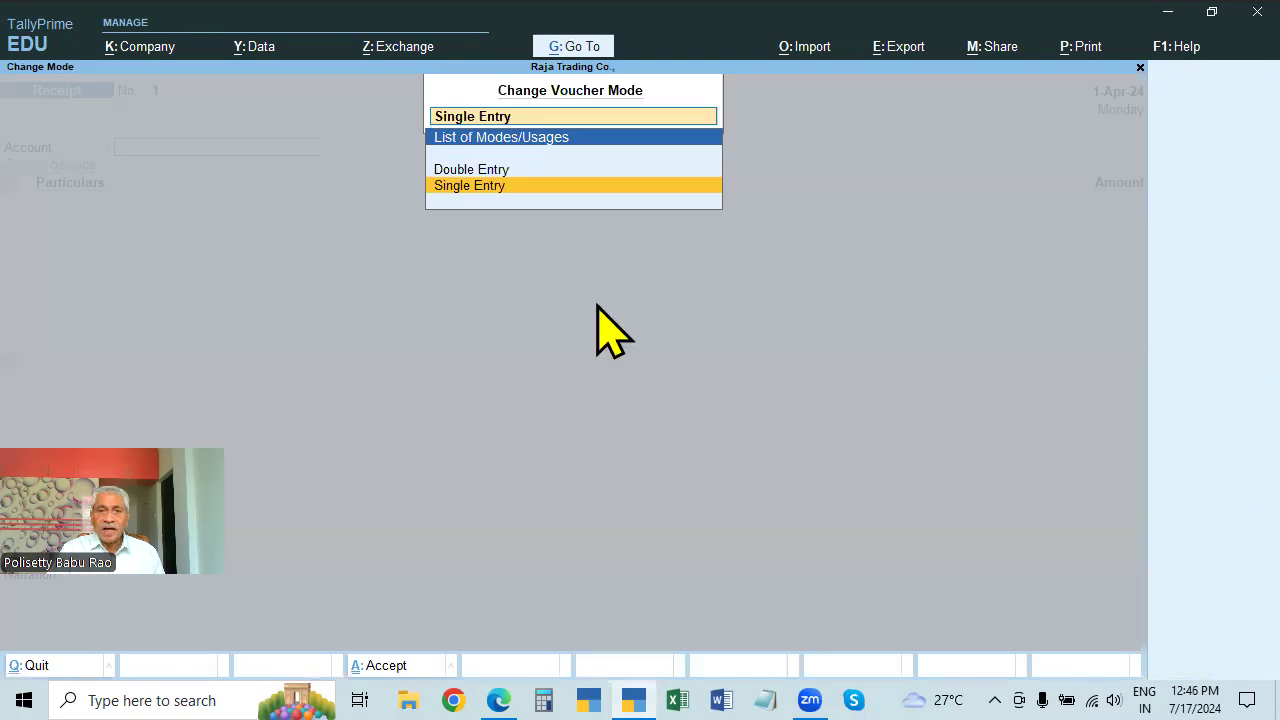
{"action": "left_click", "coordinate": [495, 170]}
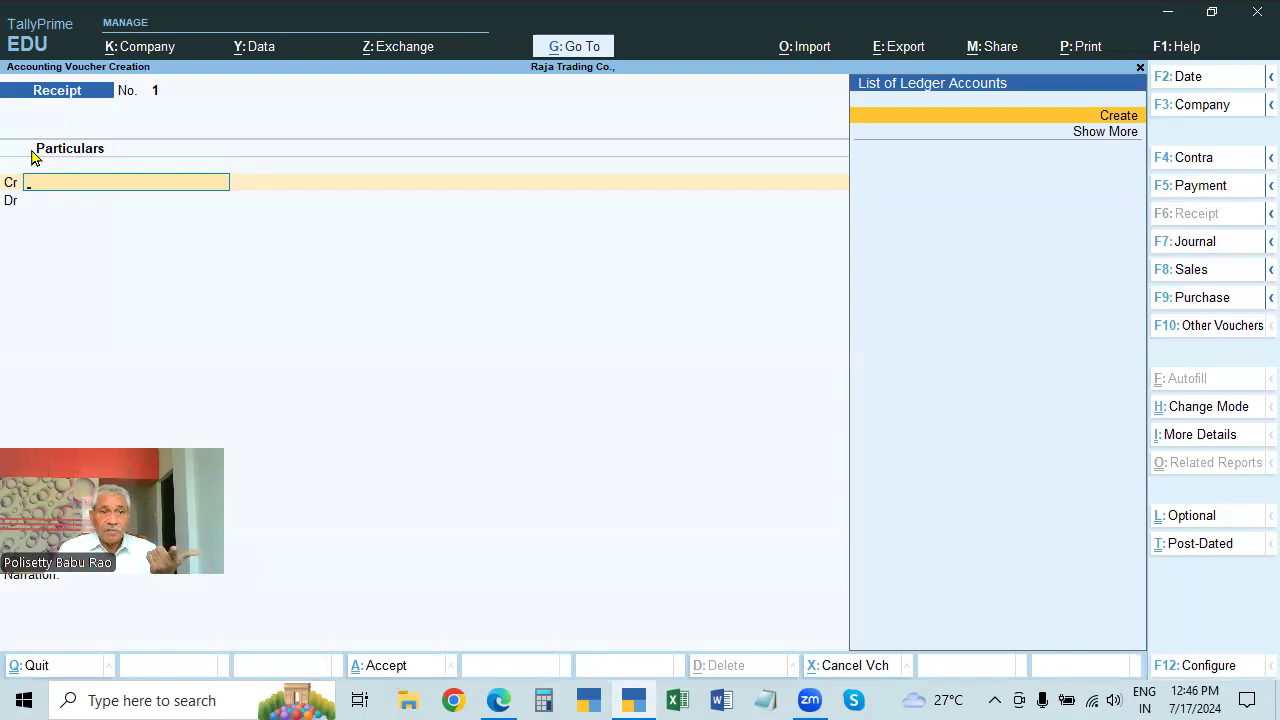
- Look at the payment voucher, open a contra voucher and change its mode to Single Entry
{"action": "left_click", "coordinate": [1197, 188]}
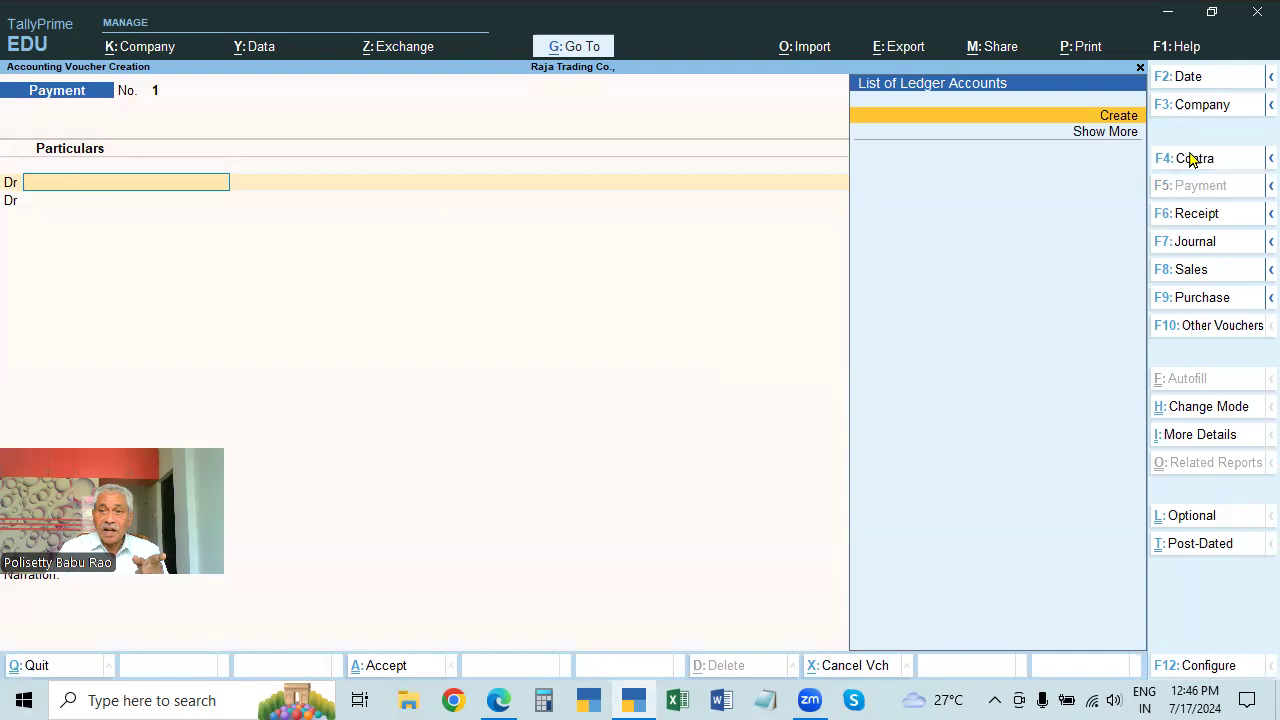
{"action": "left_click", "coordinate": [1190, 158]}
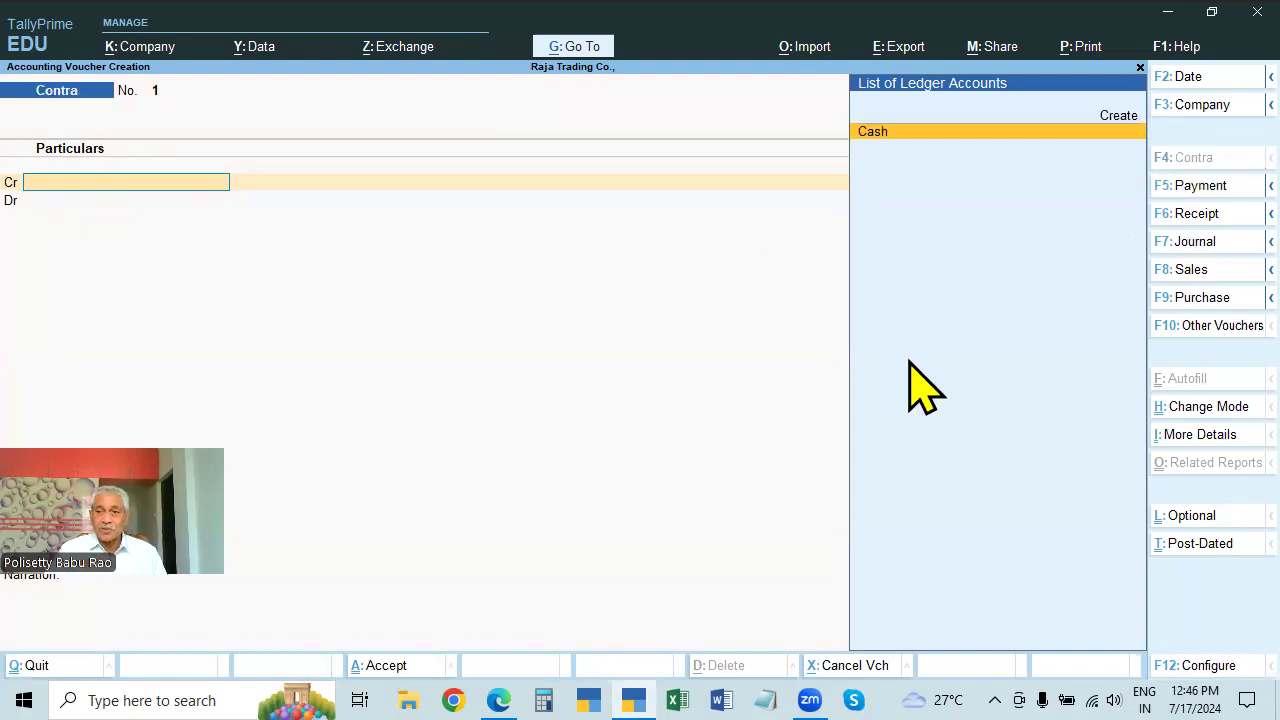
{"action": "left_click", "coordinate": [1200, 406]}
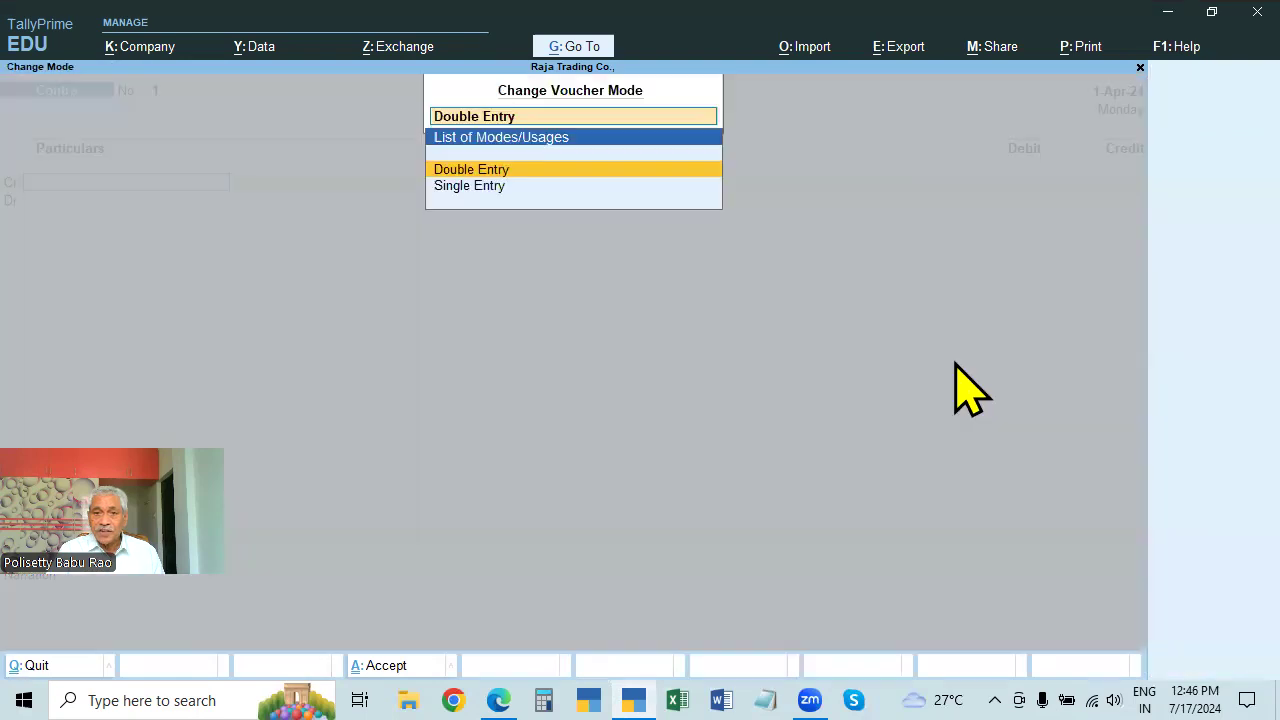
{"action": "left_click", "coordinate": [512, 190]}
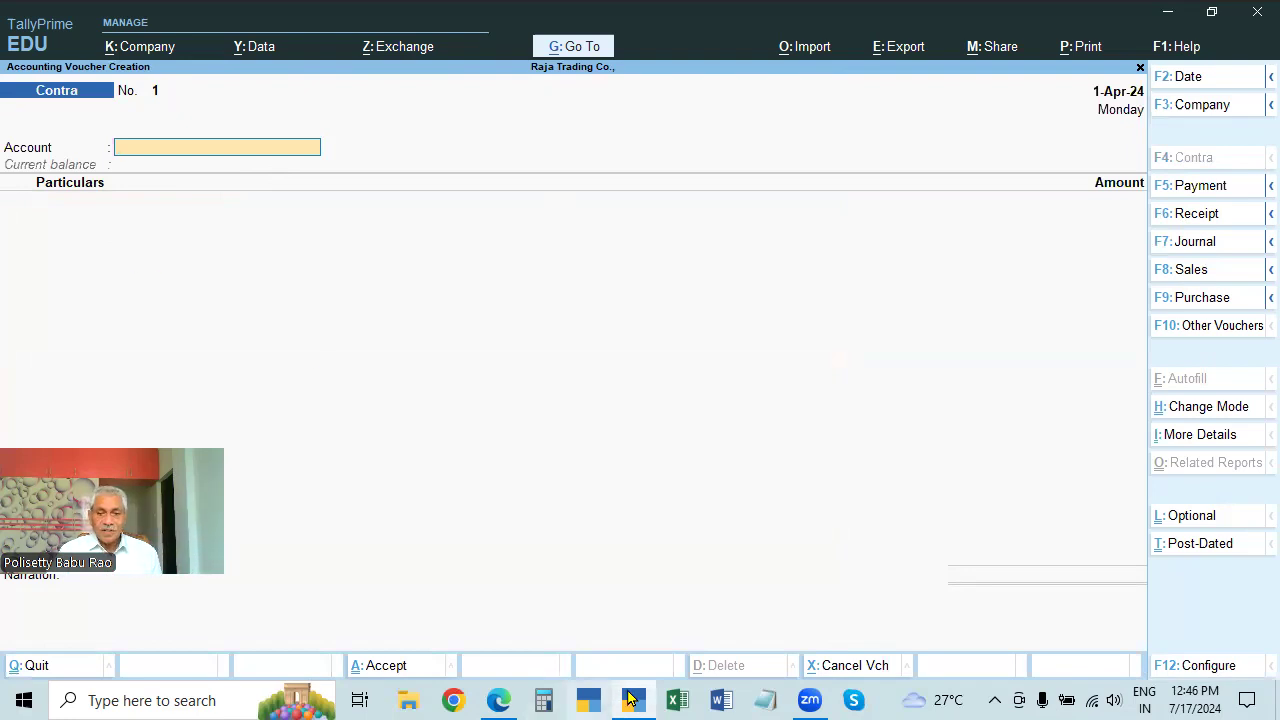
- Compare the Raja Trading Co. transactions in the Edge PDF with the single-entry receipt voucher in TallyPrime
{"action": "left_click", "coordinate": [498, 700]}
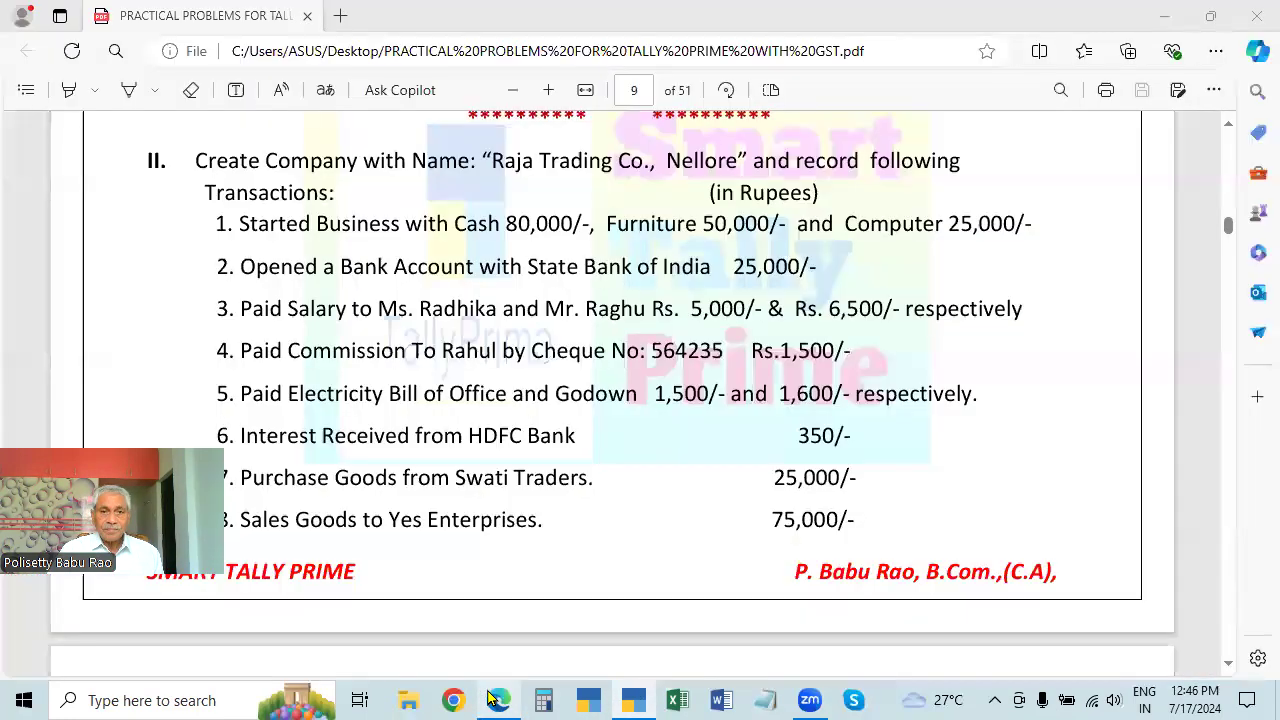
{"action": "left_click", "coordinate": [586, 700]}
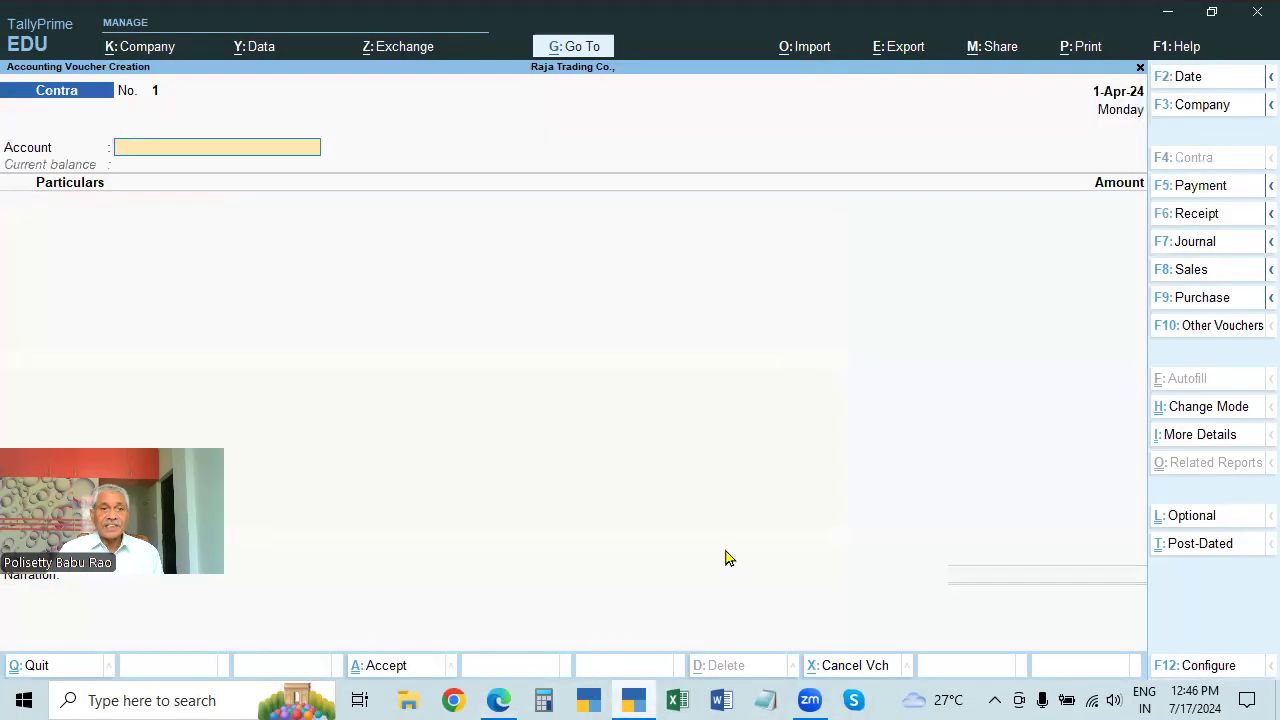
{"action": "left_click", "coordinate": [1196, 213]}
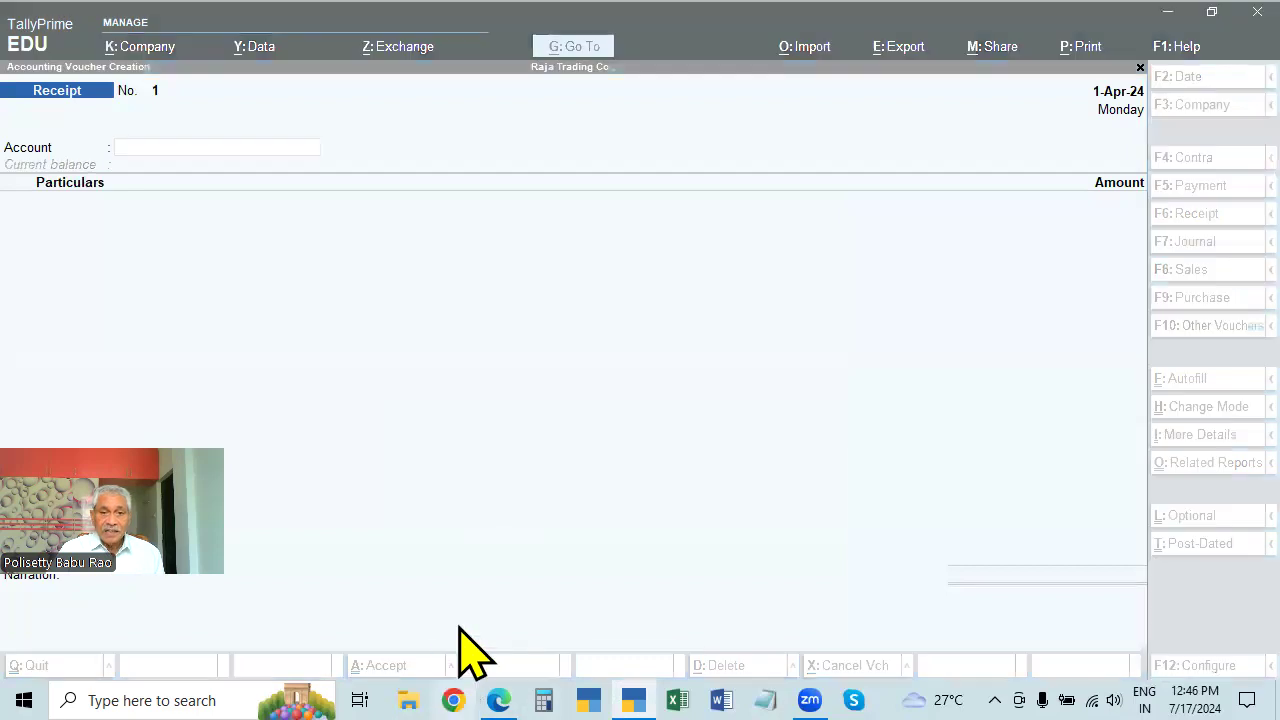
{"action": "left_click", "coordinate": [1126, 29]}
{"action": "left_click", "coordinate": [499, 700]}
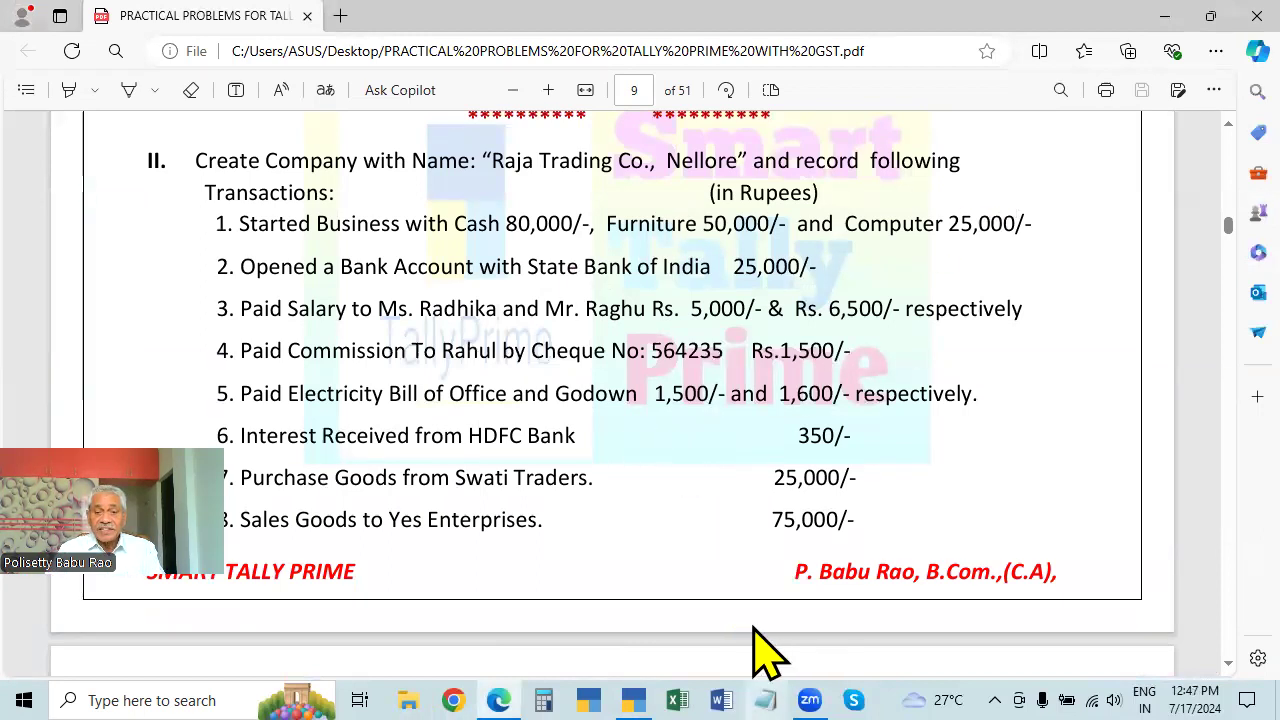
{"action": "key", "text": "alt+Tab"}
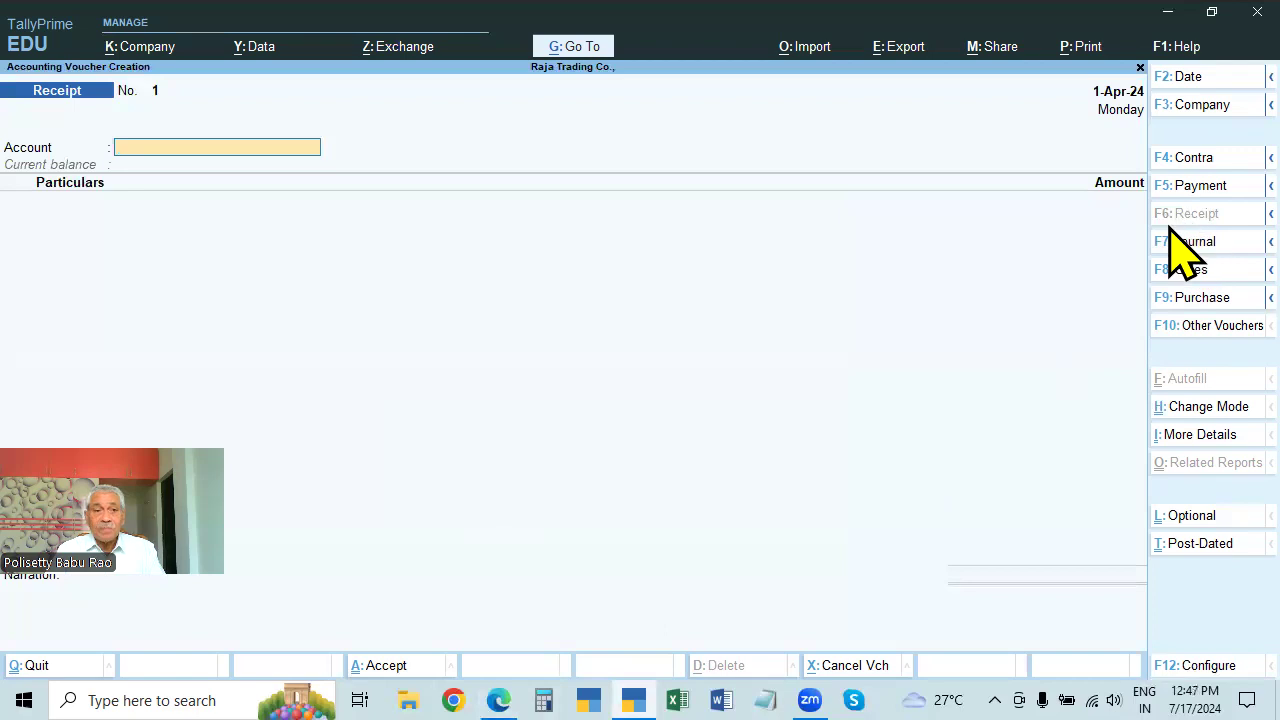
{"action": "left_click", "coordinate": [453, 700]}
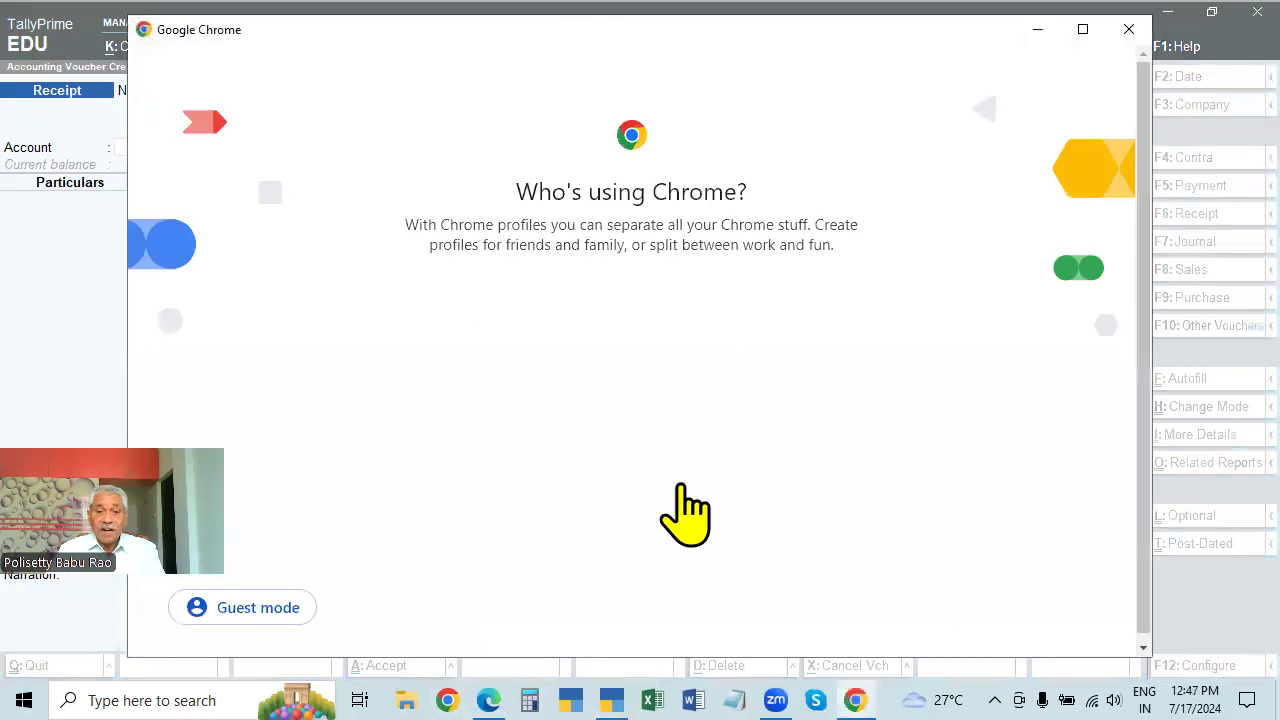
{"action": "left_click", "coordinate": [1128, 29]}
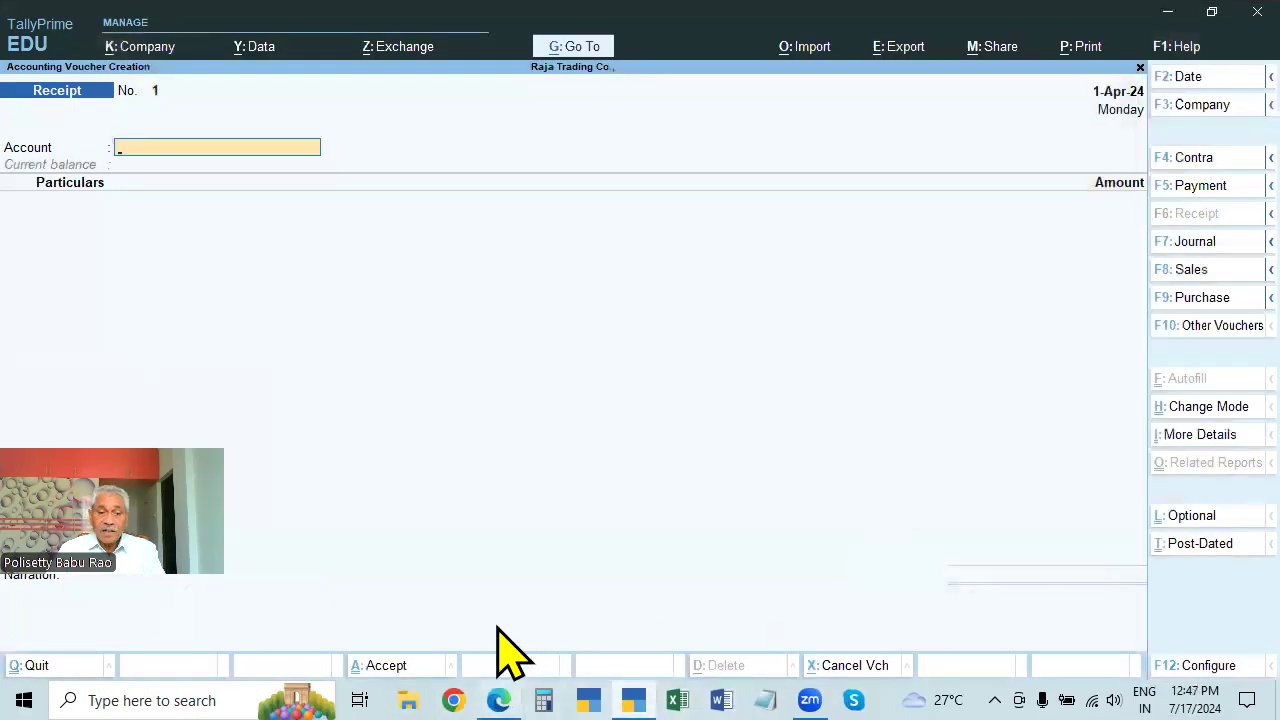
{"action": "left_click", "coordinate": [488, 700]}
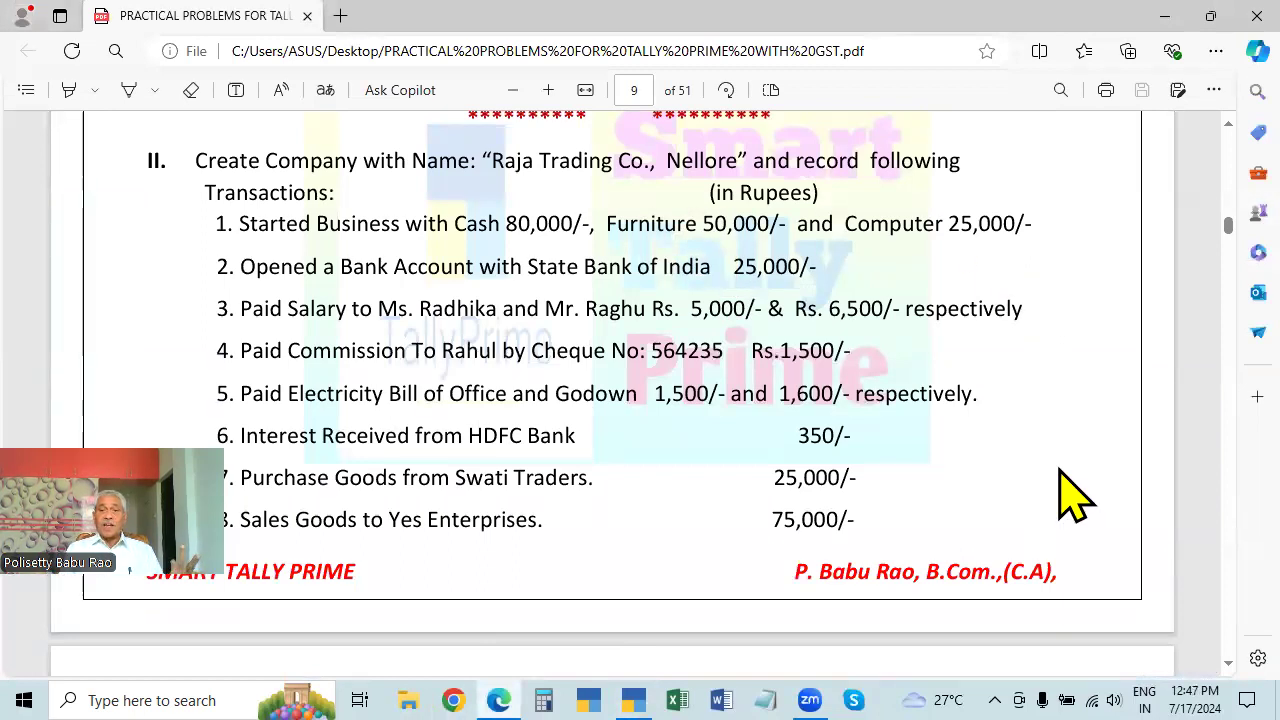
{"action": "left_click", "coordinate": [634, 688]}
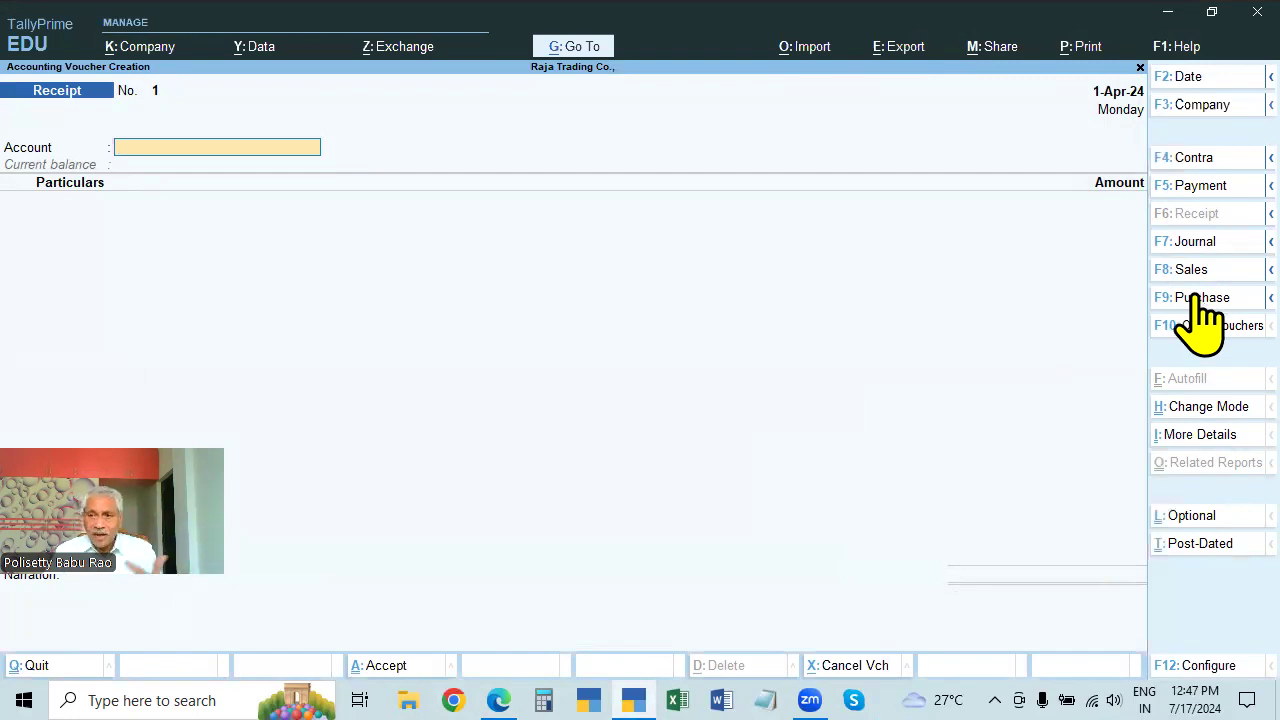
- Switch to a journal voucher, quit it and reopen a blank journal voucher from the Gateway of Tally
{"action": "left_click", "coordinate": [1195, 243]}
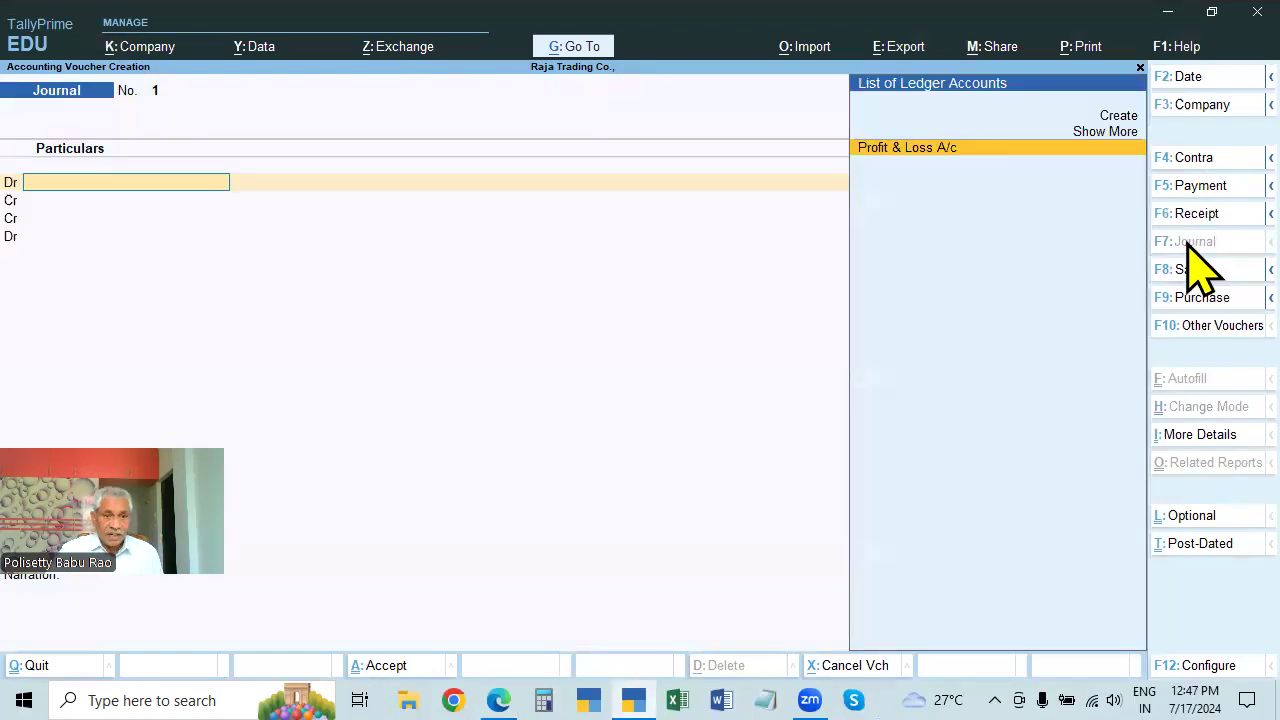
{"action": "key", "text": "Escape"}
{"action": "key", "text": "Return"}
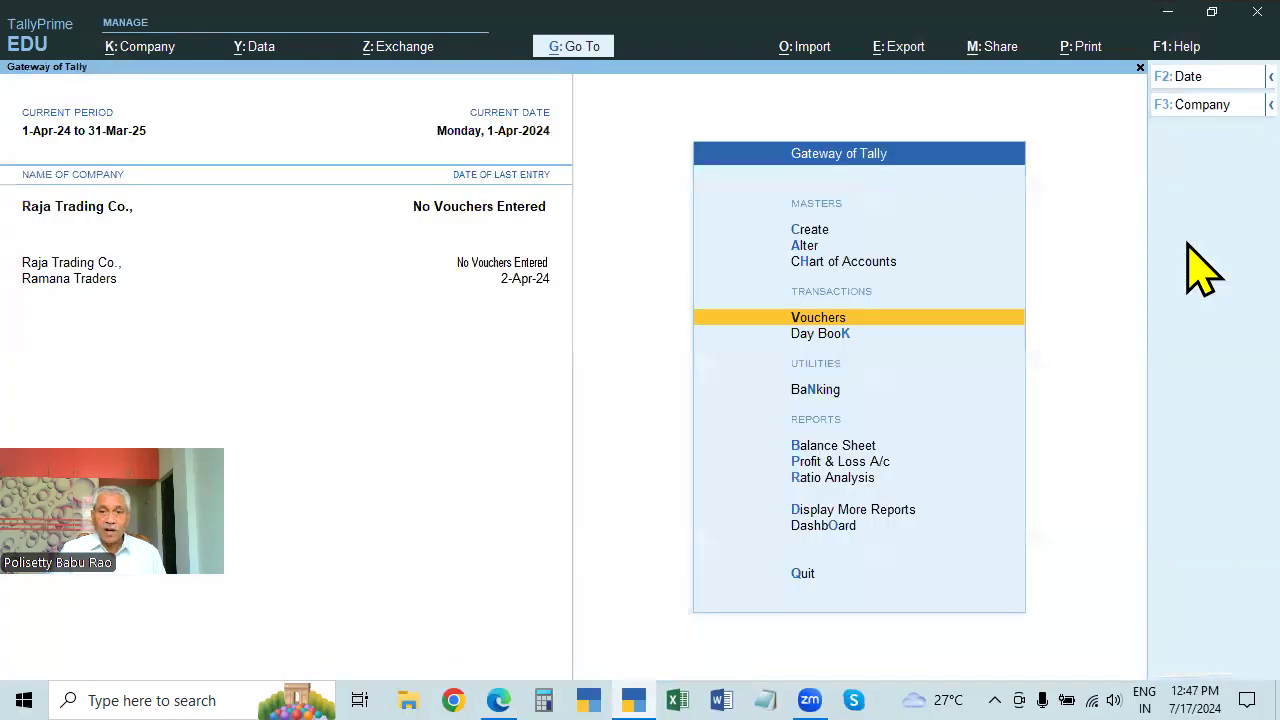
{"action": "key", "text": "Return"}
- Compare the transactions of assignment II in the Edge PDF with the ledger accounts available in TallyPrime's journal voucher
{"action": "key", "text": "alt"}
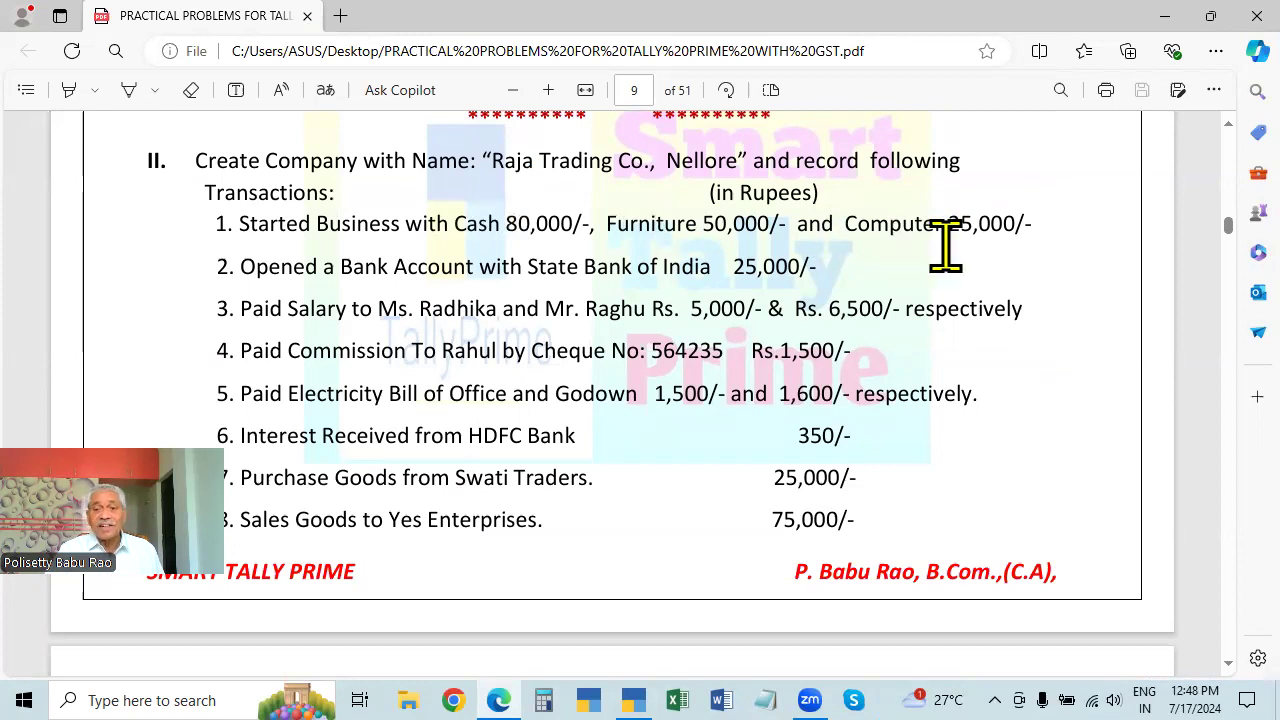
{"action": "left_click", "coordinate": [632, 699]}
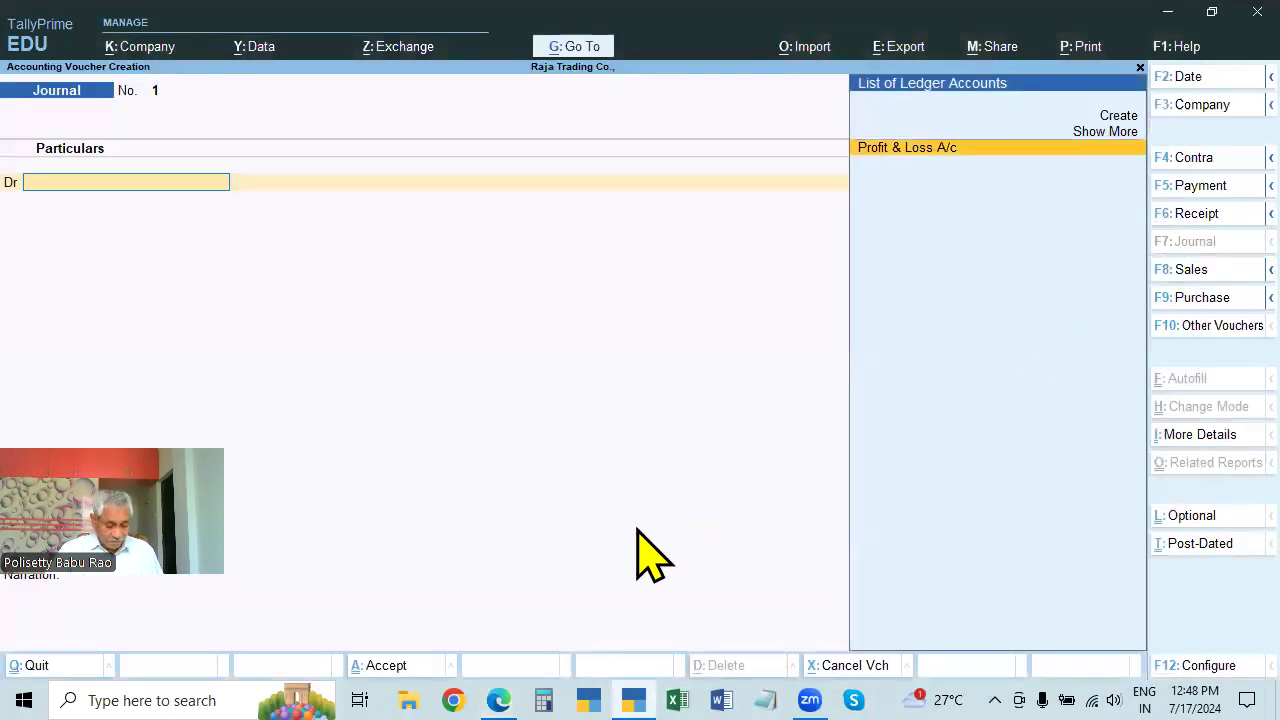
{"action": "key", "text": "alt+Tab"}
{"action": "key", "text": "alt+Tab"}
{"action": "key", "text": "Up"}
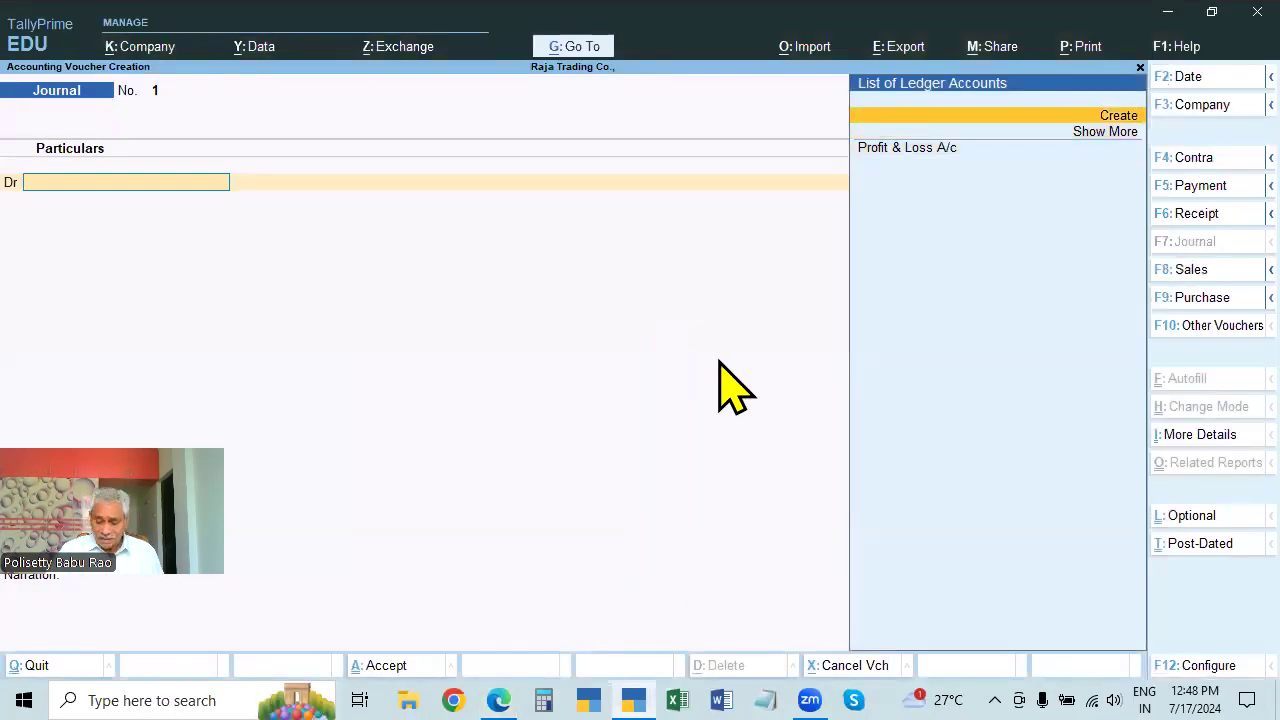
{"action": "key", "text": "Down"}
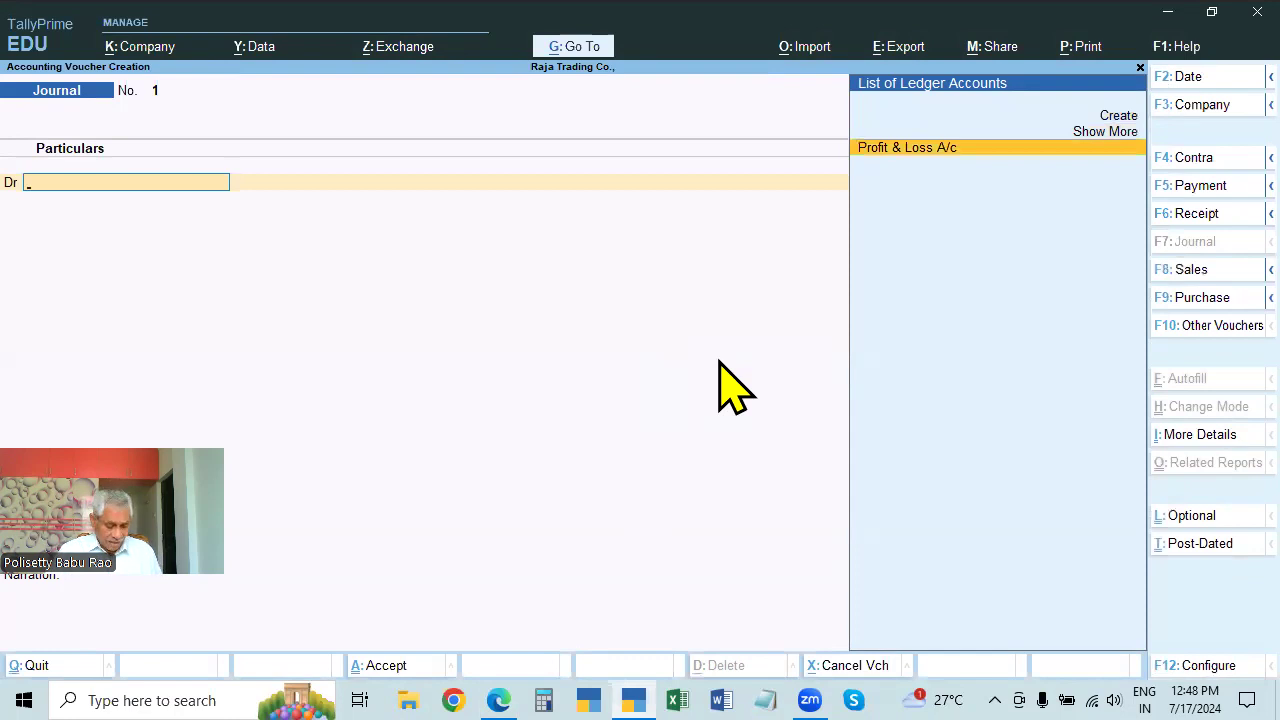
{"action": "key", "text": "alt+Tab"}
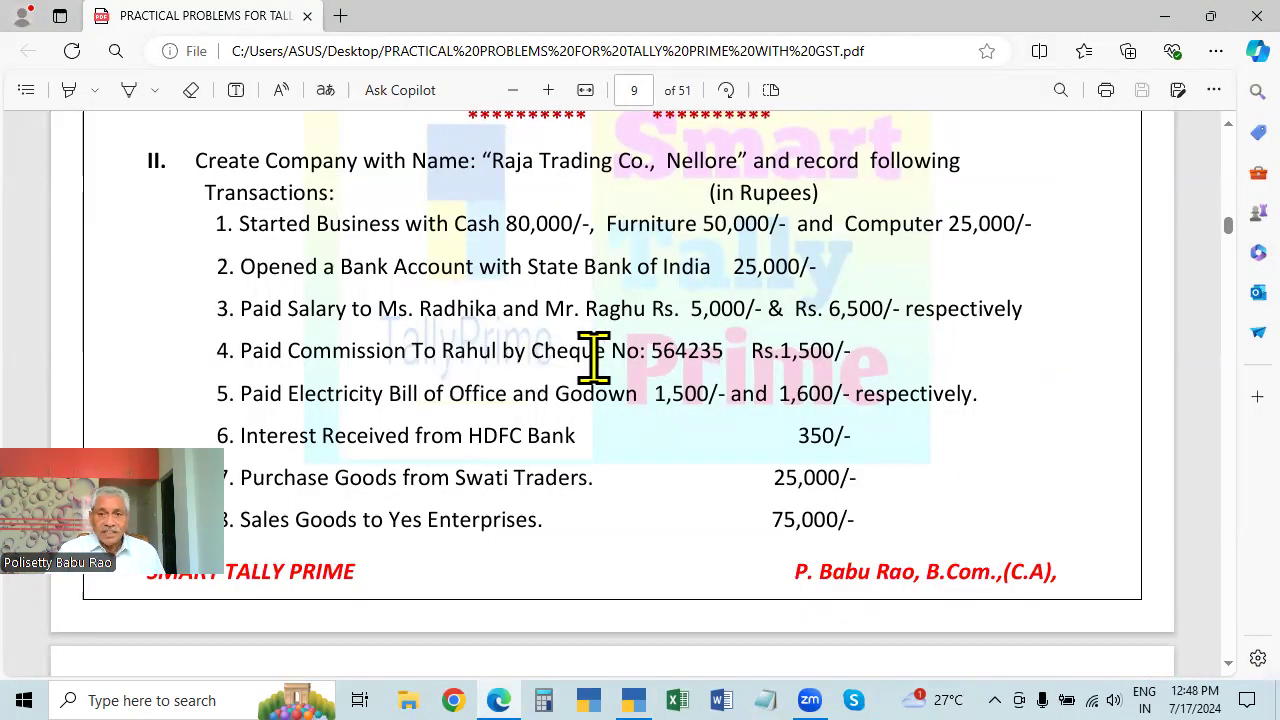
- Review the opening cash, furniture and computer transaction in the Edge PDF against the blank journal voucher in TallyPrime
{"action": "key", "text": "alt+Tab"}
{"action": "key", "text": "alt+Tab"}
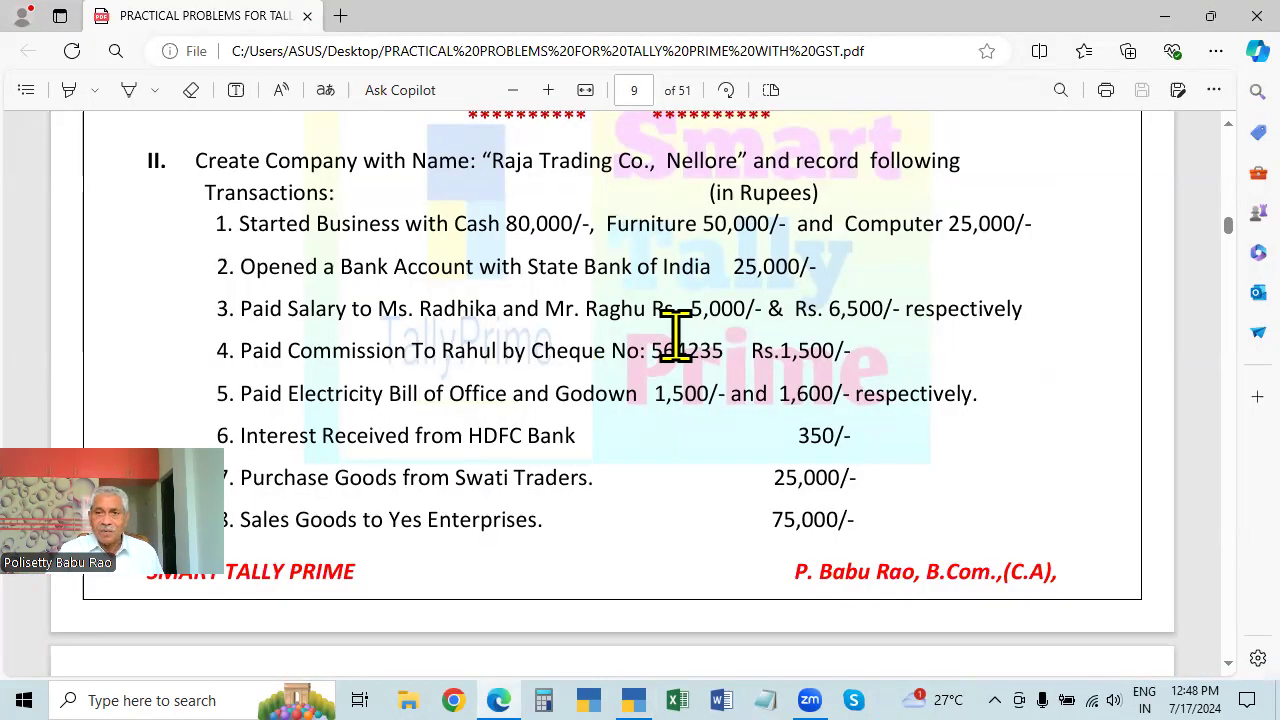
{"action": "key", "text": "alt+Tab"}
{"action": "key", "text": "alt+Tab"}
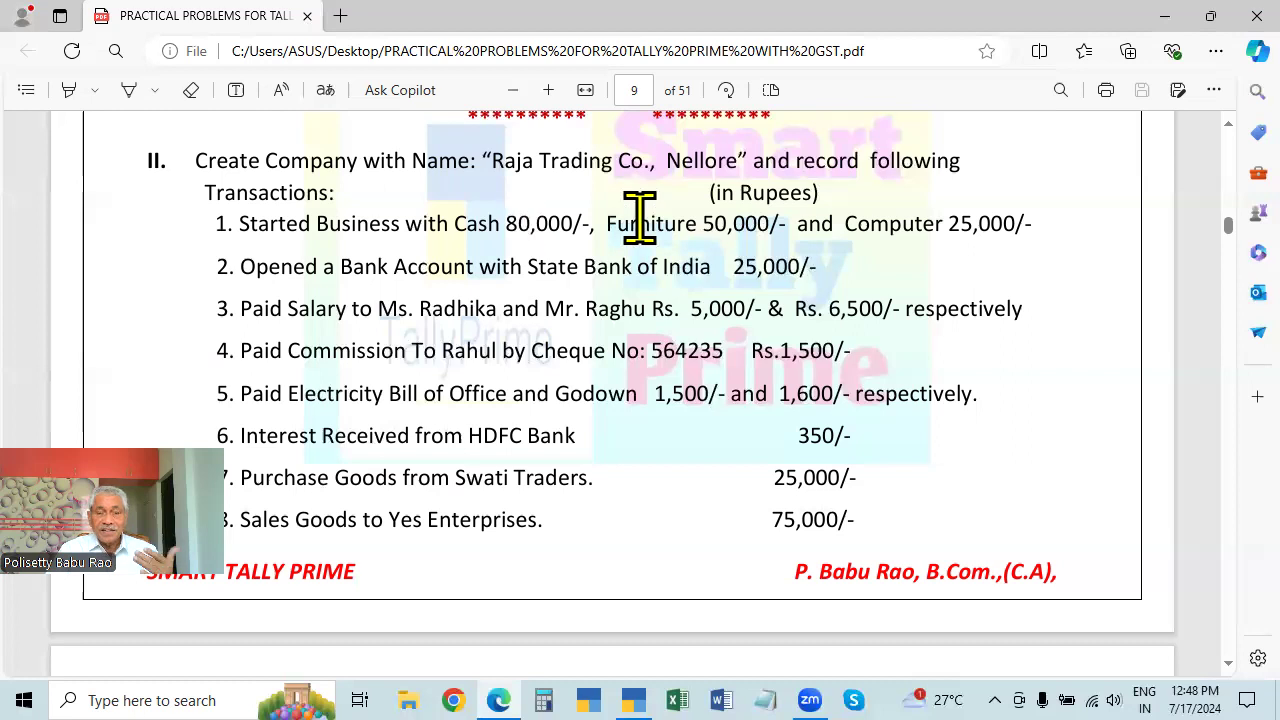
{"action": "key", "text": "alt+Tab"}
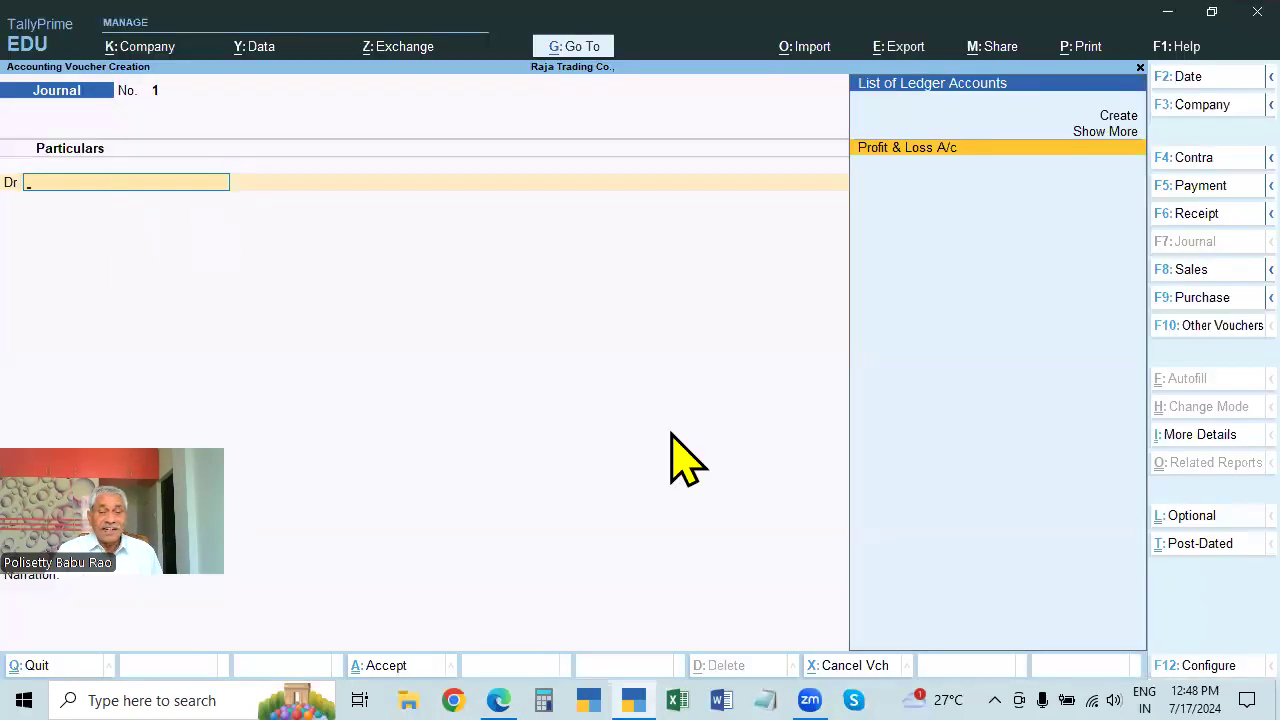
{"action": "key", "text": "alt+Tab"}
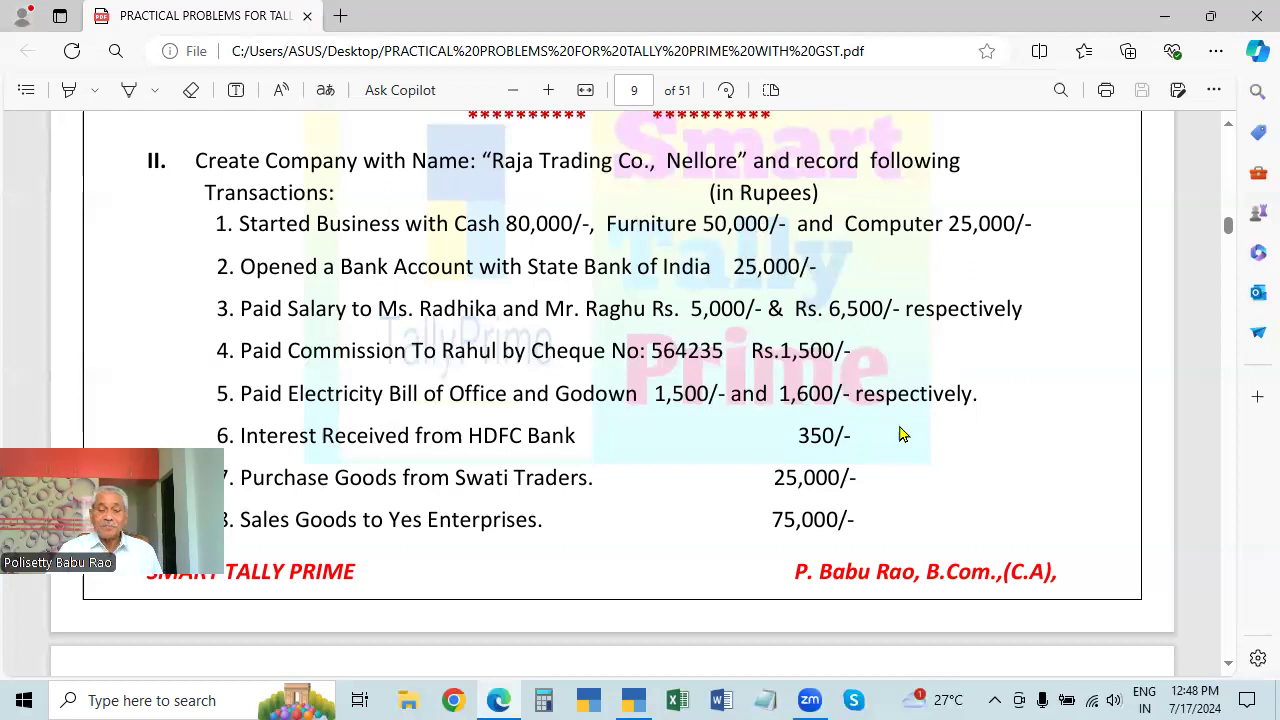
{"action": "key", "text": "alt+Tab"}
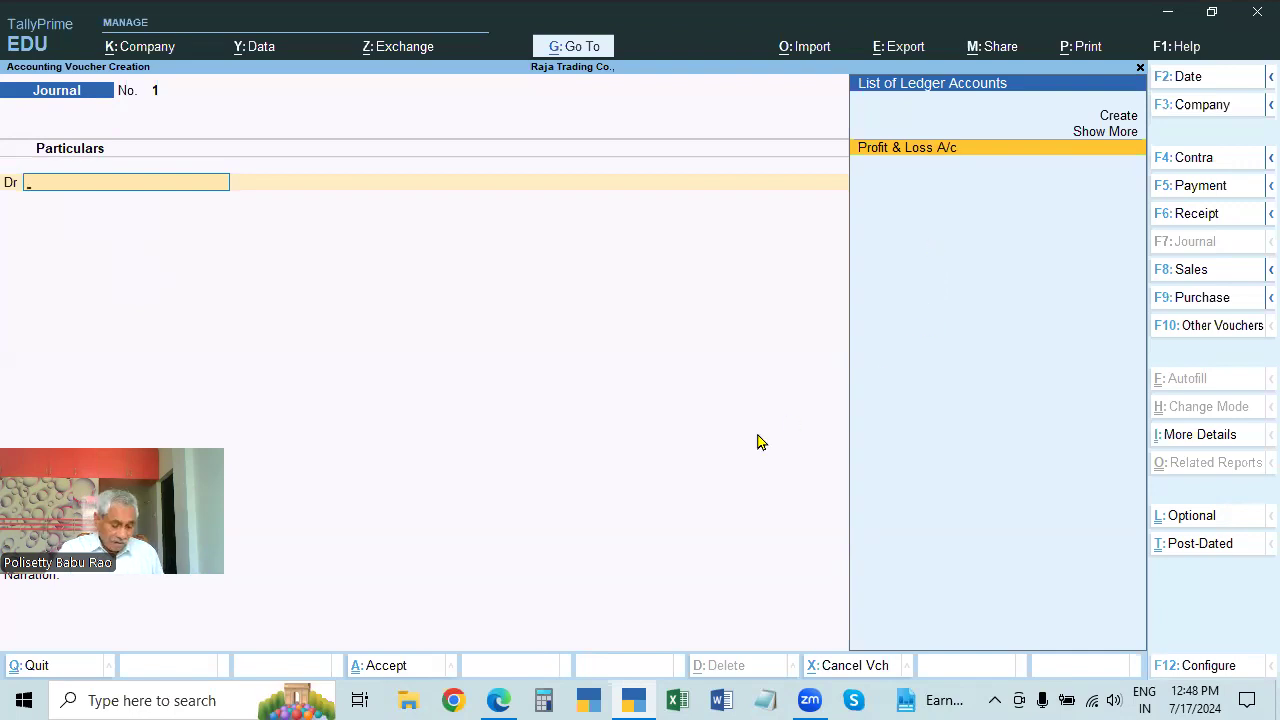
- Leave the blank journal voucher and start a new ledger named State Bank of India from the ledger alteration list
{"action": "key", "text": "Escape"}
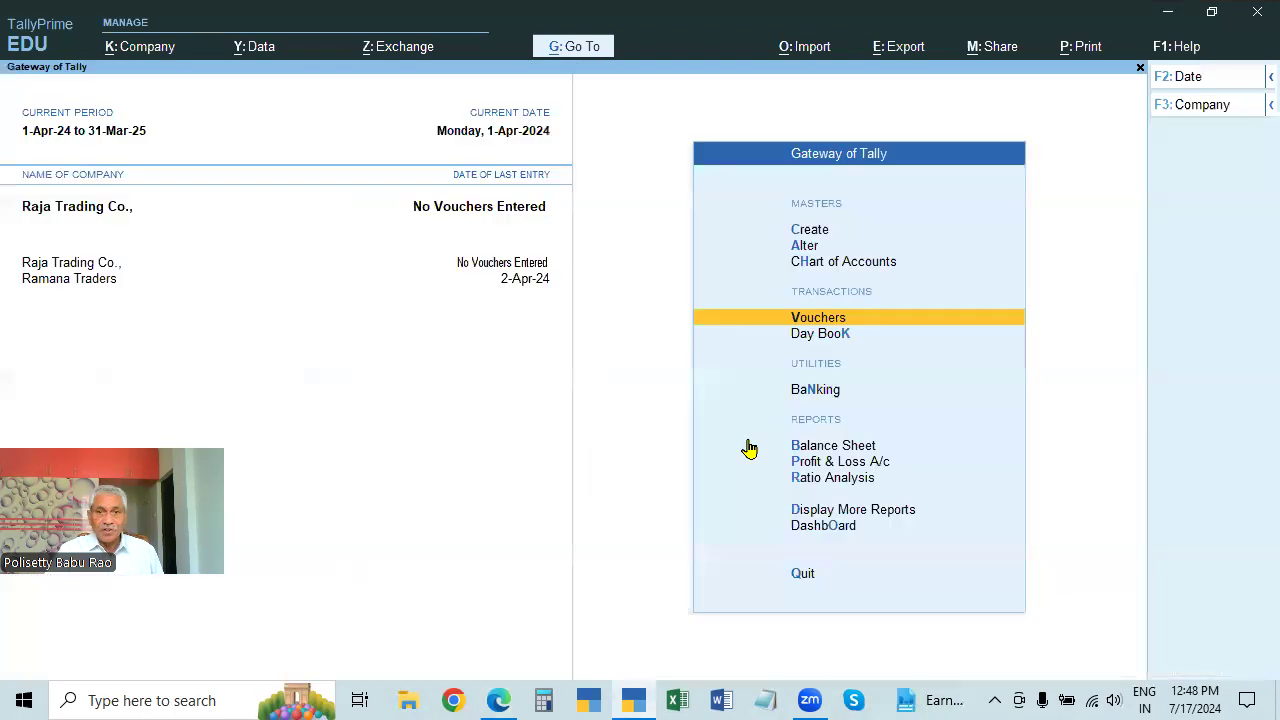
{"action": "left_click", "coordinate": [806, 246]}
{"action": "key", "text": "Down"}
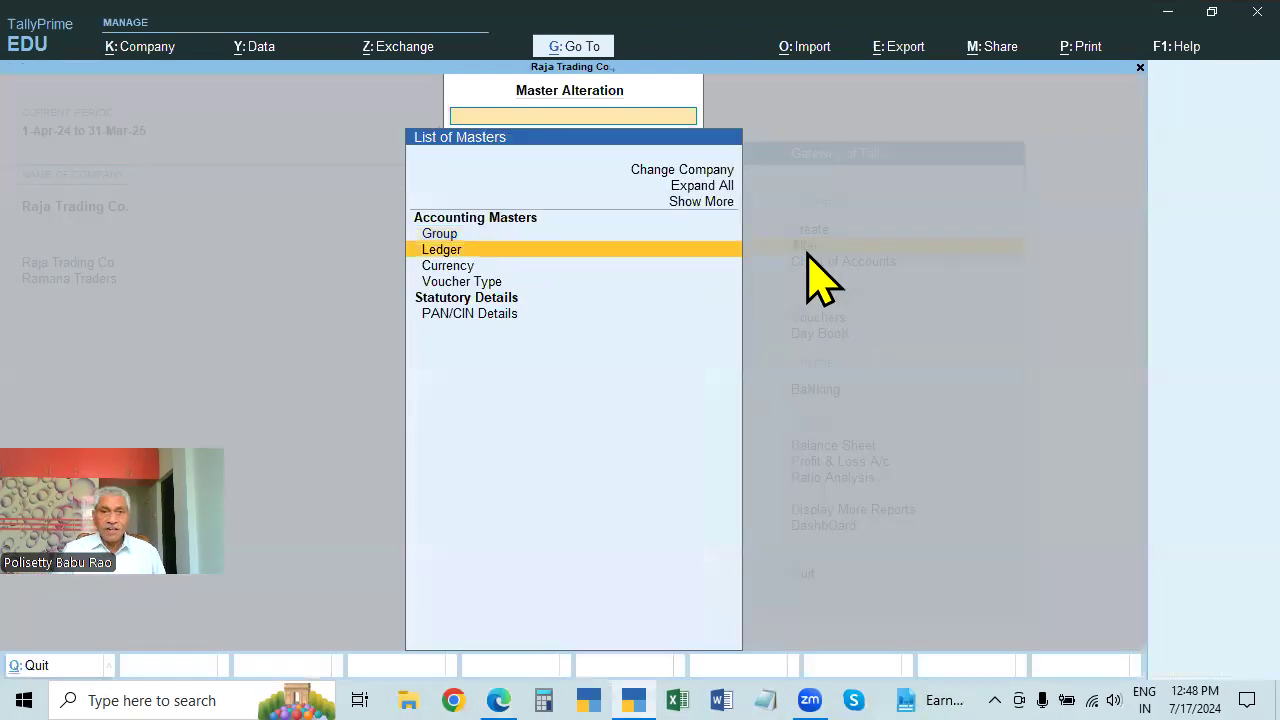
{"action": "key", "text": "Return"}
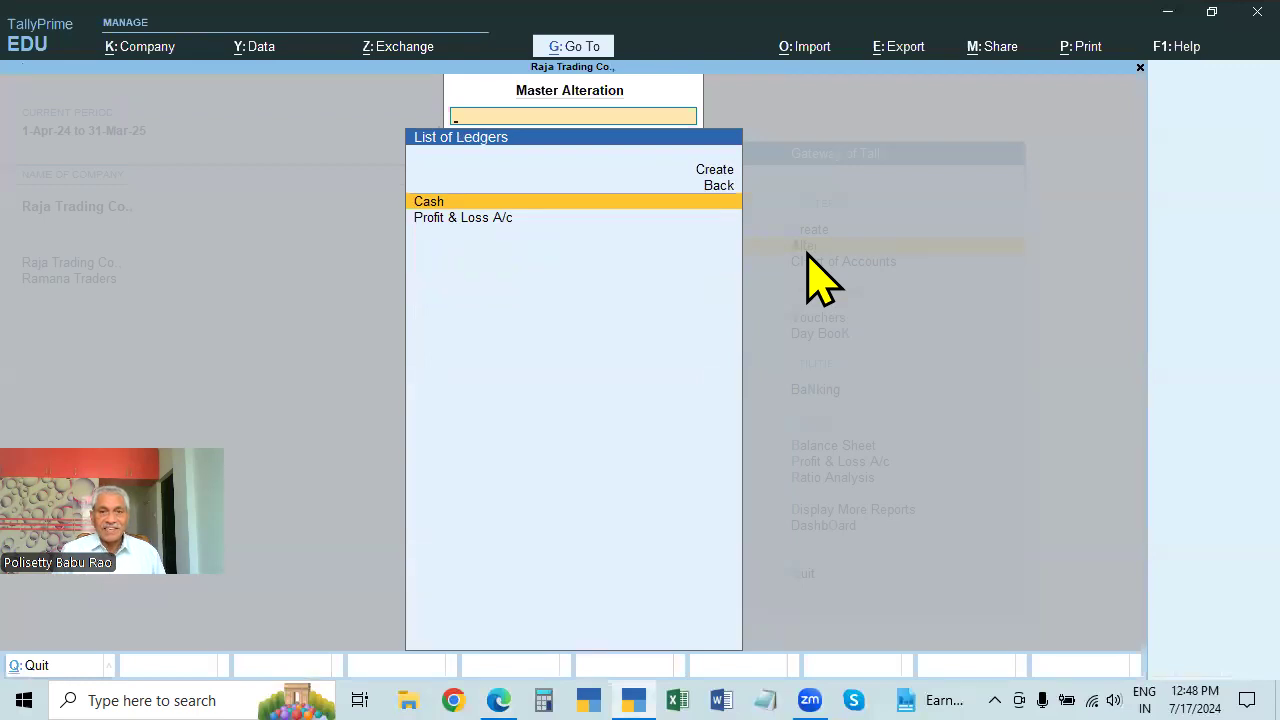
{"action": "key", "text": "Up"}
{"action": "key", "text": "Up"}
{"action": "key", "text": "Return"}
{"action": "type", "text": "State Bank"}
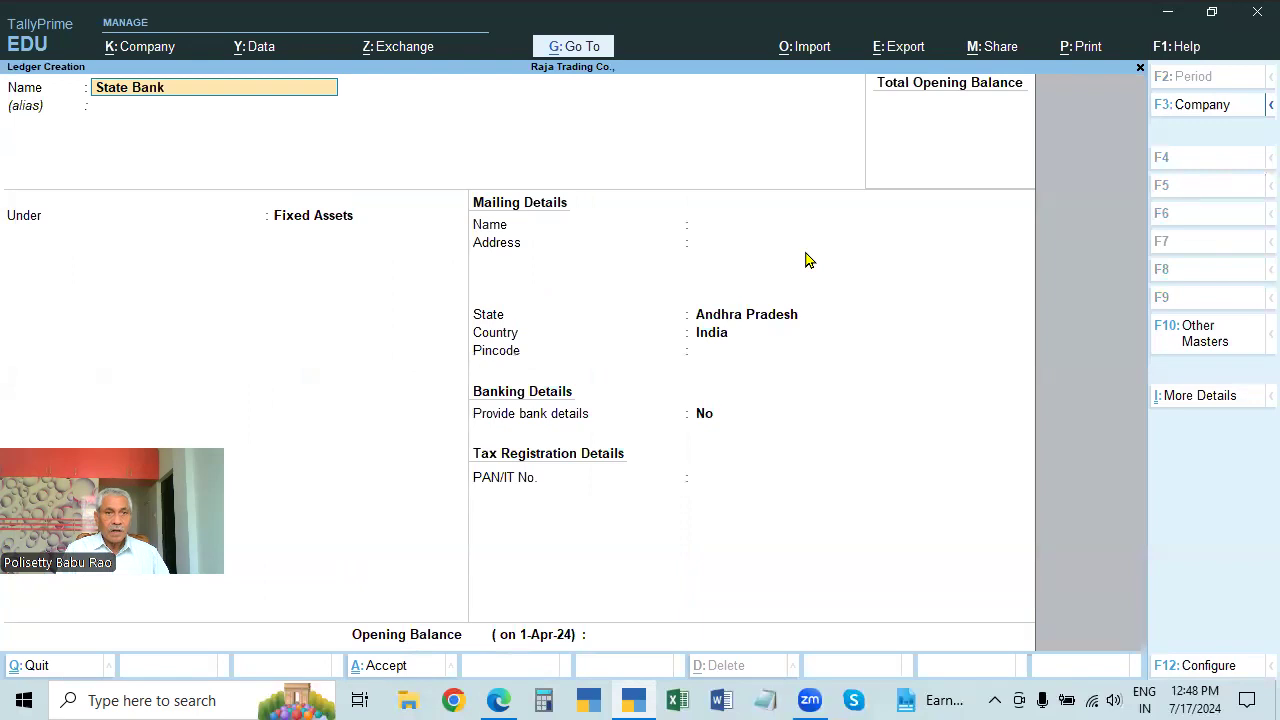
{"action": "type", "text": " of india"}
{"action": "key", "text": "Return"}
{"action": "key", "text": "Return"}
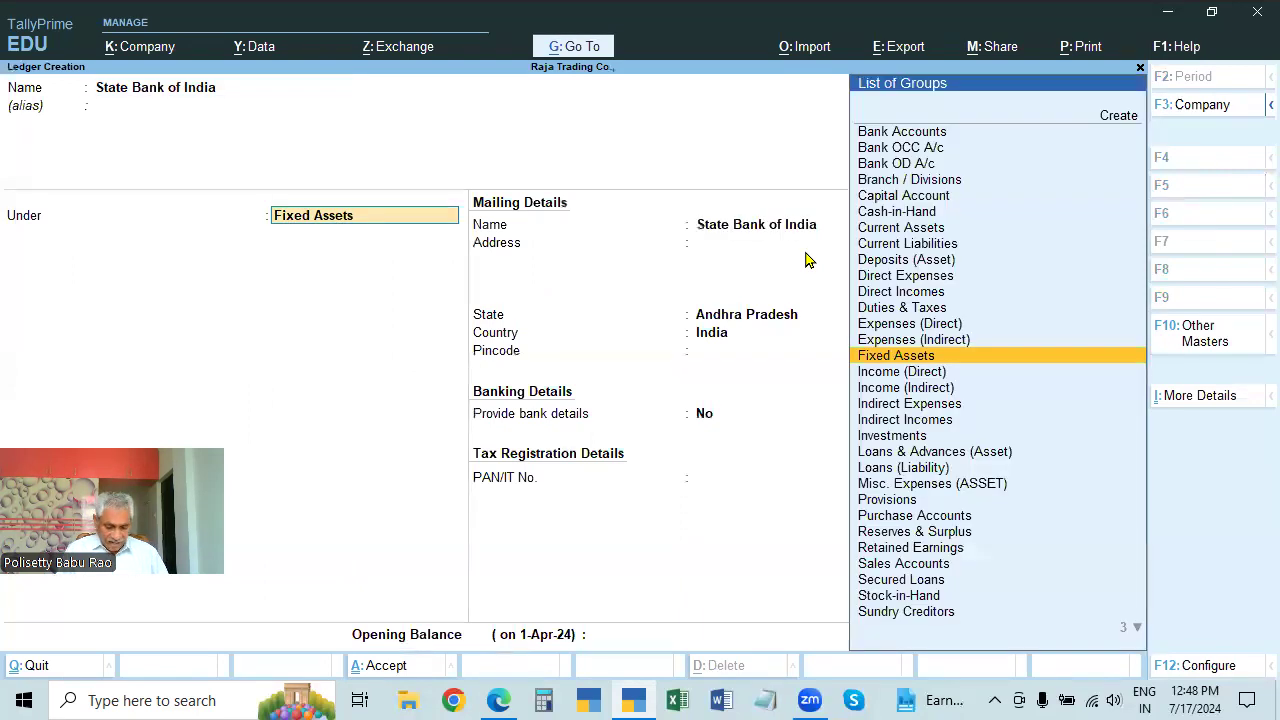
- Place the State Bank of India ledger under Bank Accounts, save it and leave ledger creation
{"action": "type", "text": "Bank"}
{"action": "key", "text": "Return"}
{"action": "key", "text": "Return"}
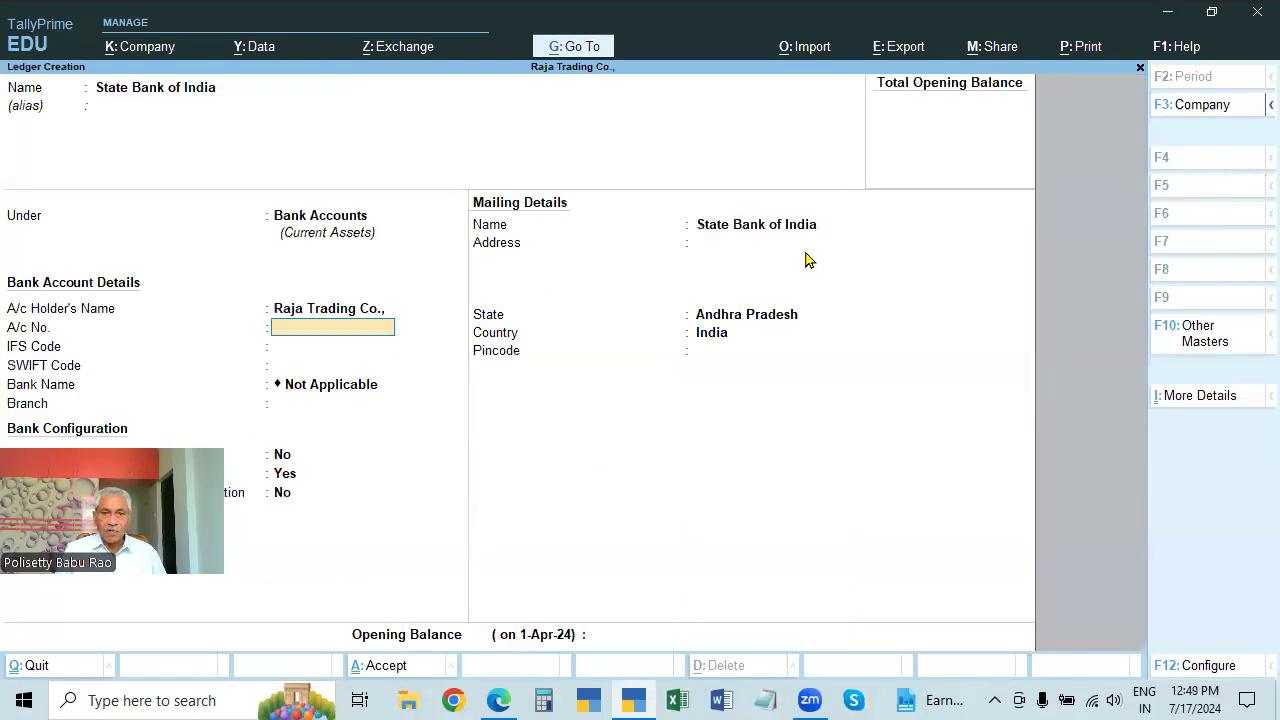
{"action": "key", "text": "Return"}
{"action": "key", "text": "ctrl+a"}
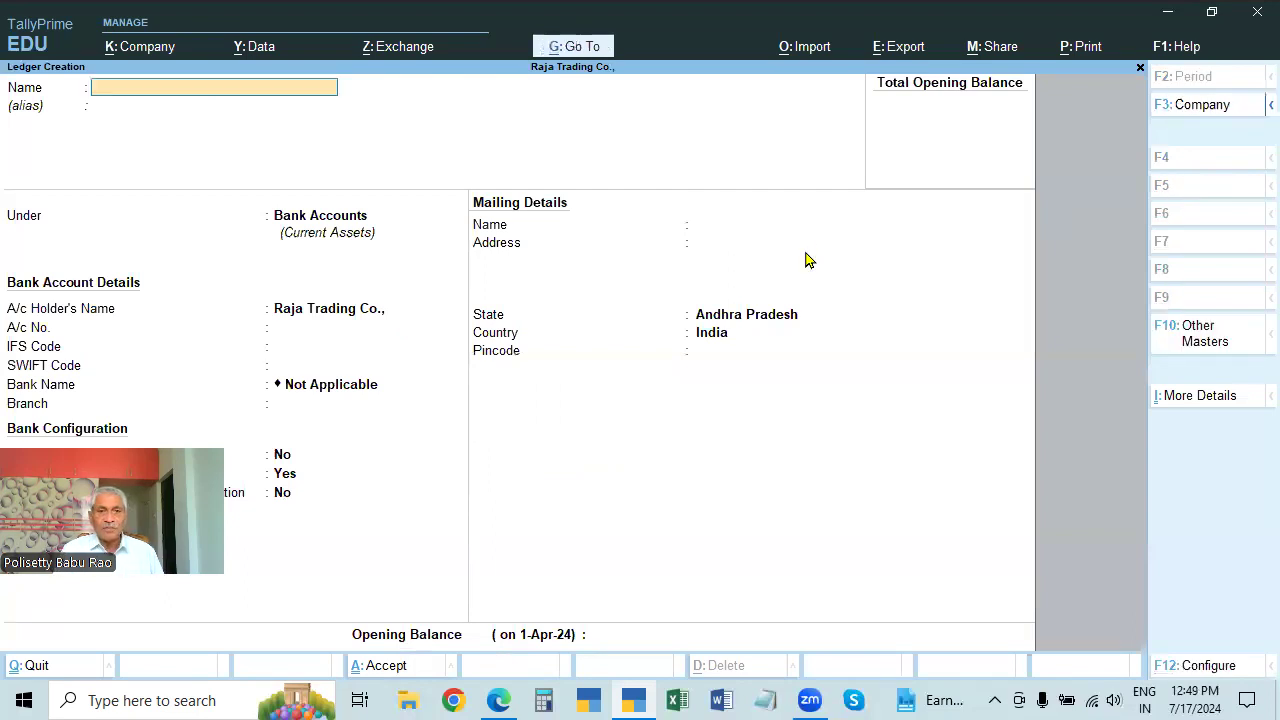
{"action": "key", "text": "Escape"}
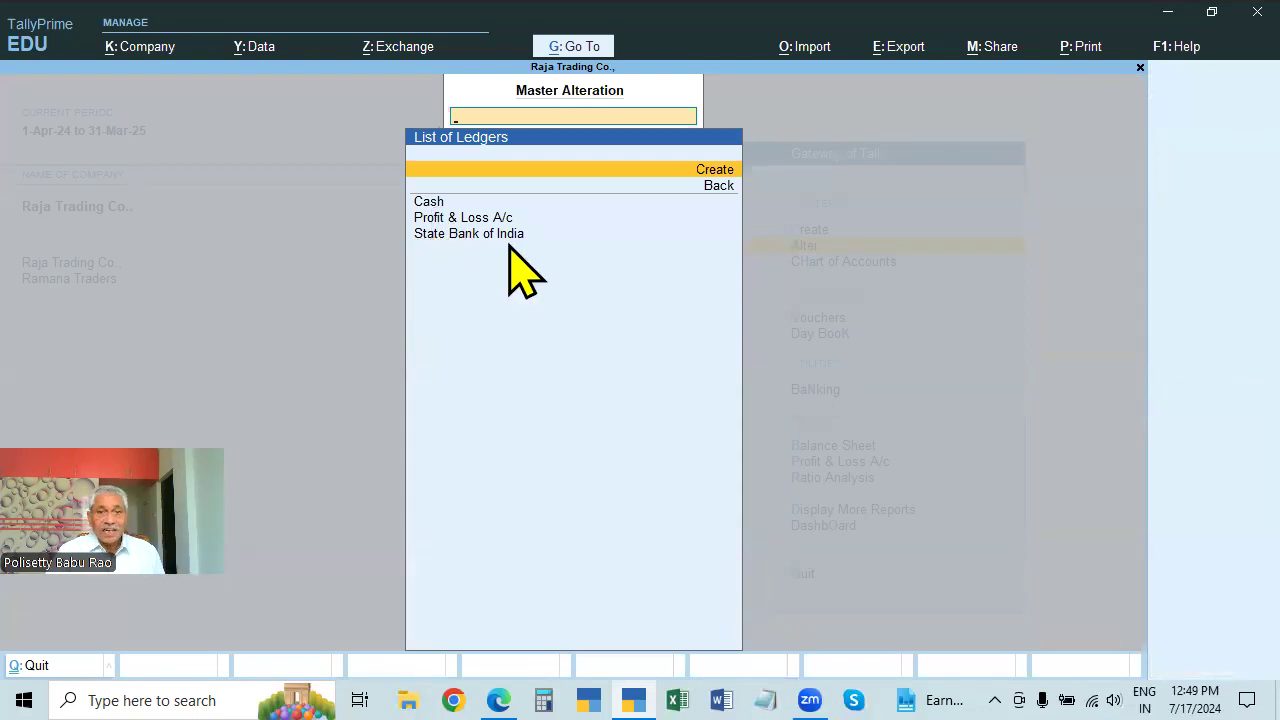
- Return to the Gateway of Tally and open a blank journal voucher
{"action": "key", "text": "Escape"}
{"action": "key", "text": "Escape"}
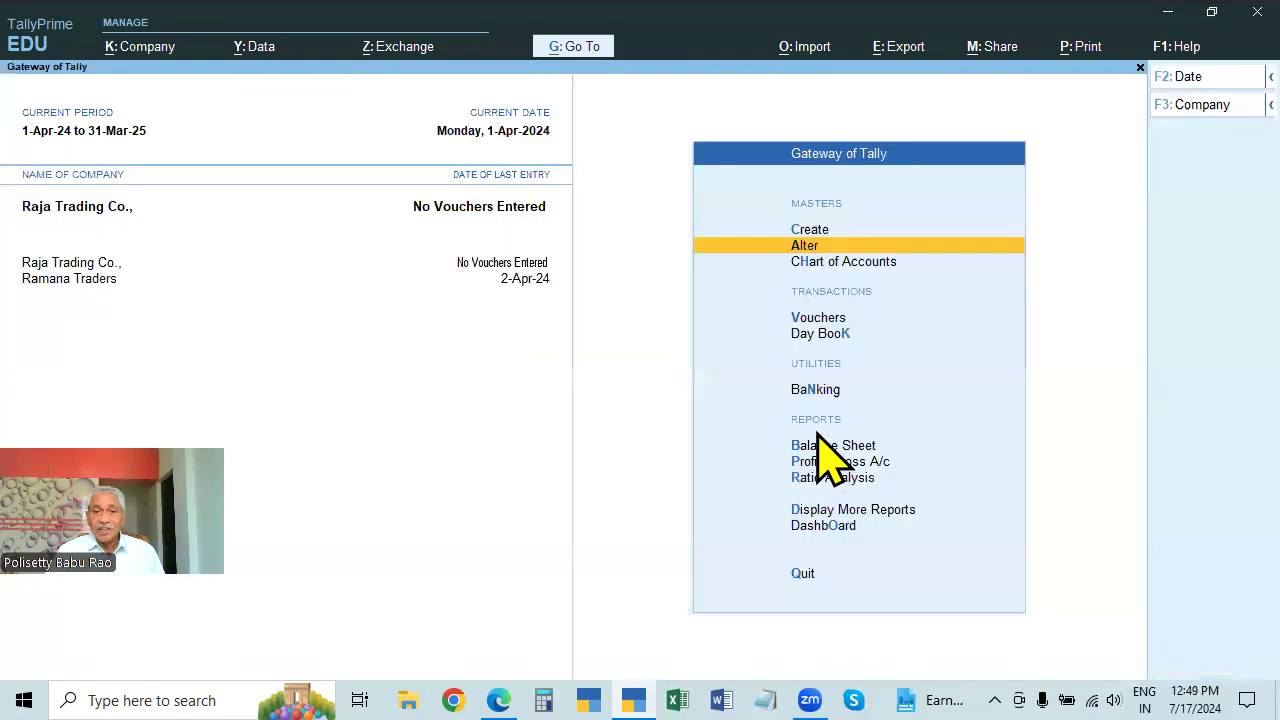
{"action": "left_click", "coordinate": [829, 320]}
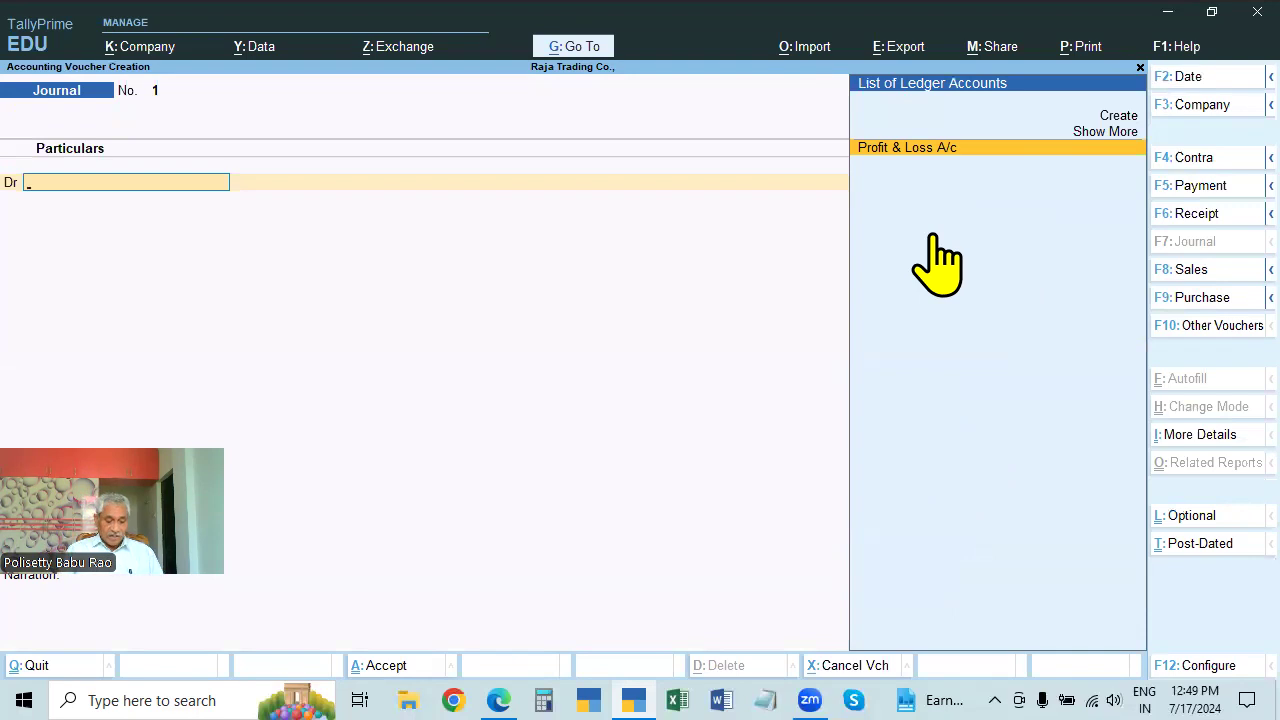
- Check the journal voucher's ledger list in TallyPrime against the cash and State Bank of India transactions in the Edge PDF
{"action": "key", "text": "alt+Tab"}
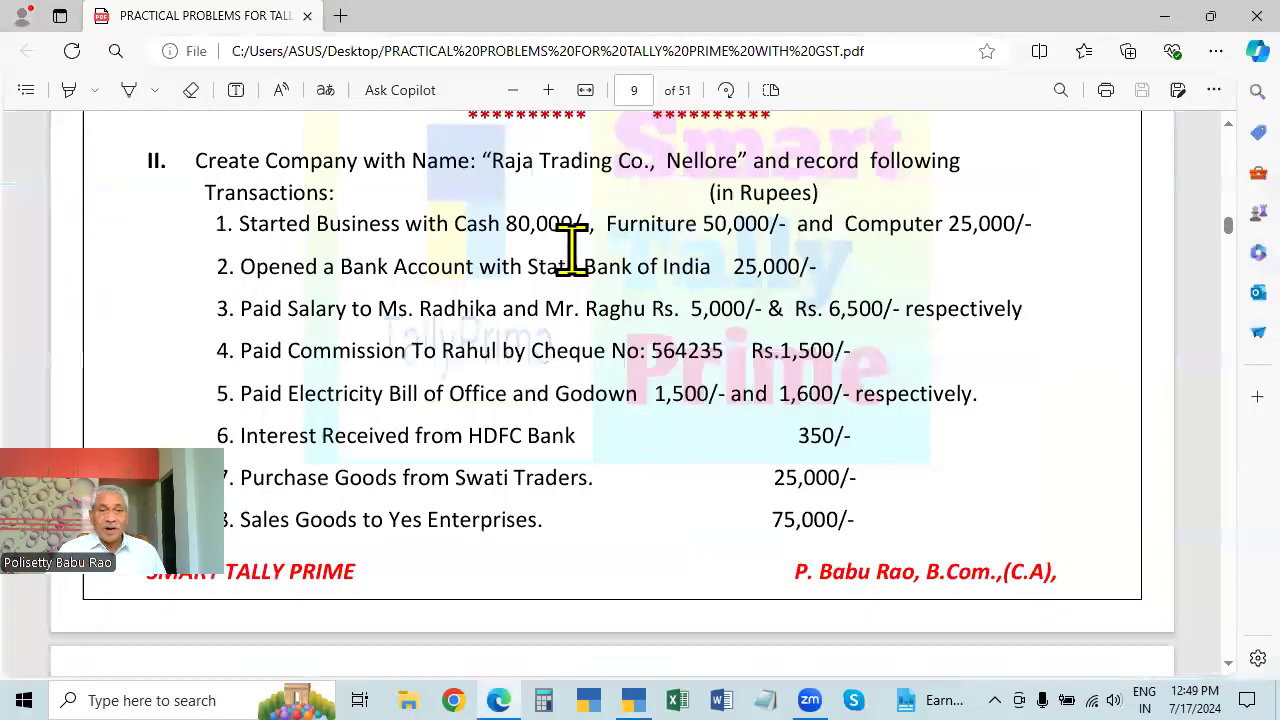
{"action": "key", "text": "alt+Tab"}
{"action": "key", "text": "alt+Tab"}
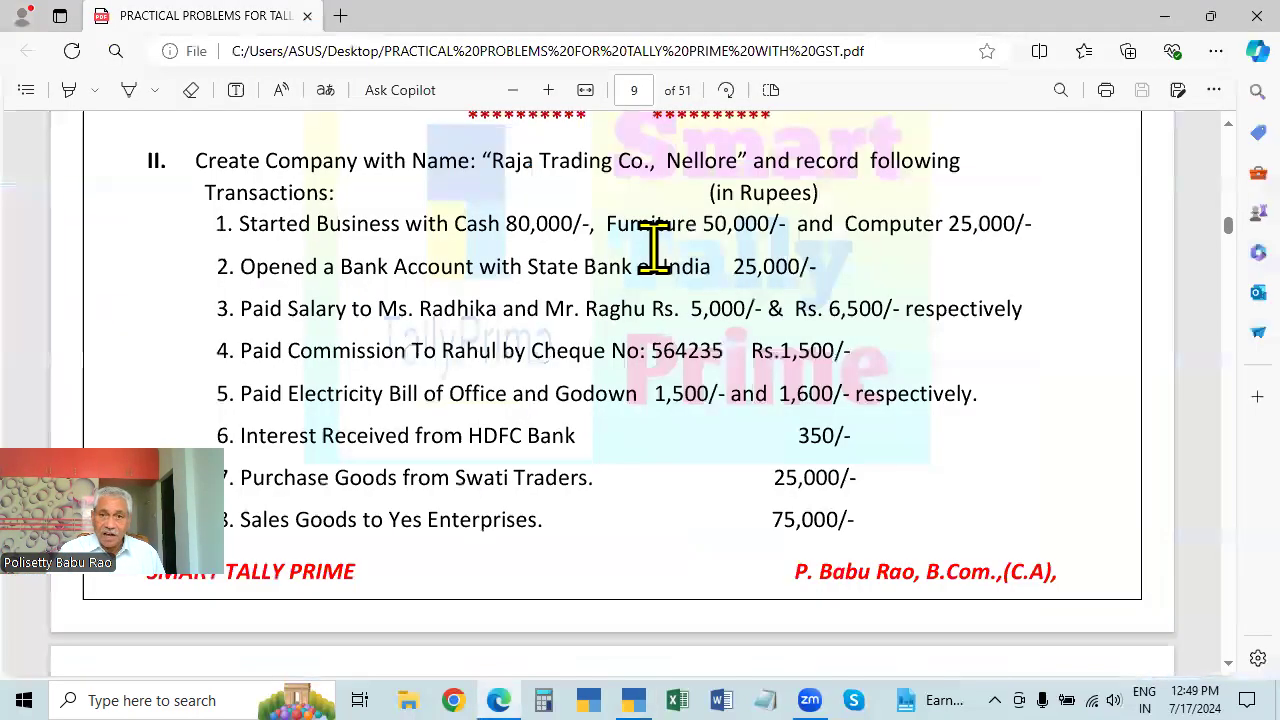
{"action": "key", "text": "alt+Tab"}
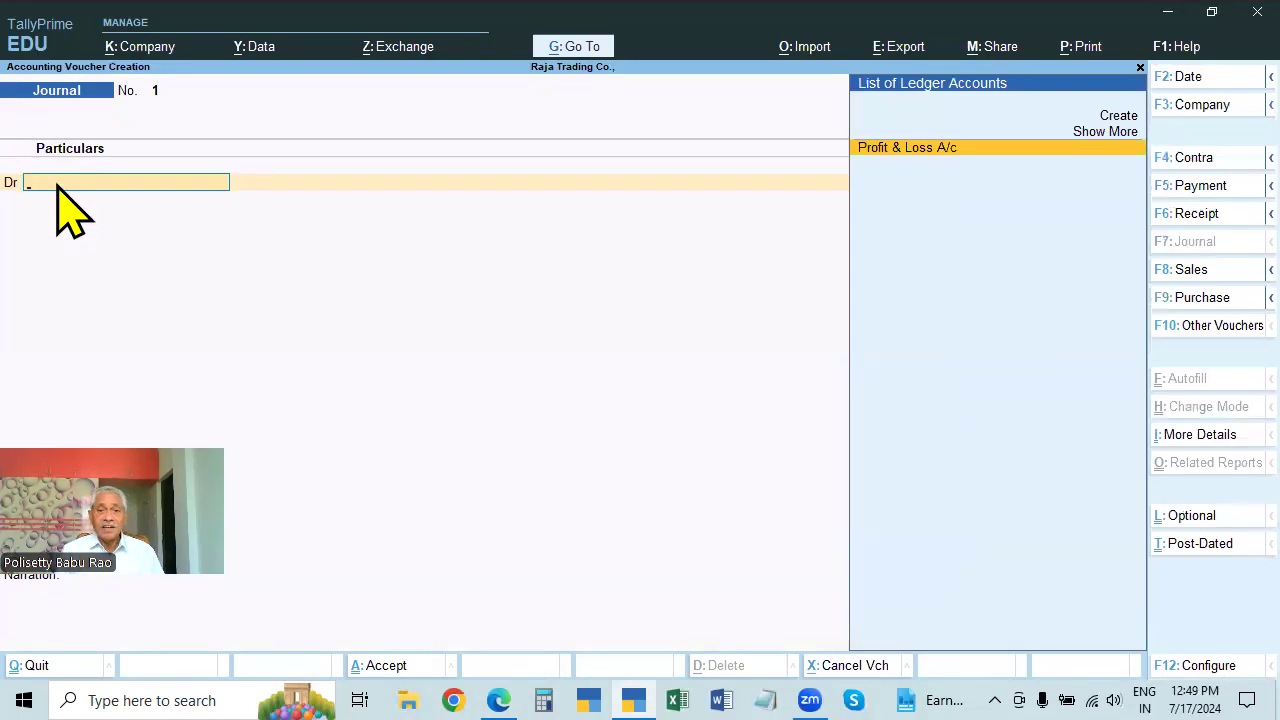
{"action": "key", "text": "alt+Tab"}
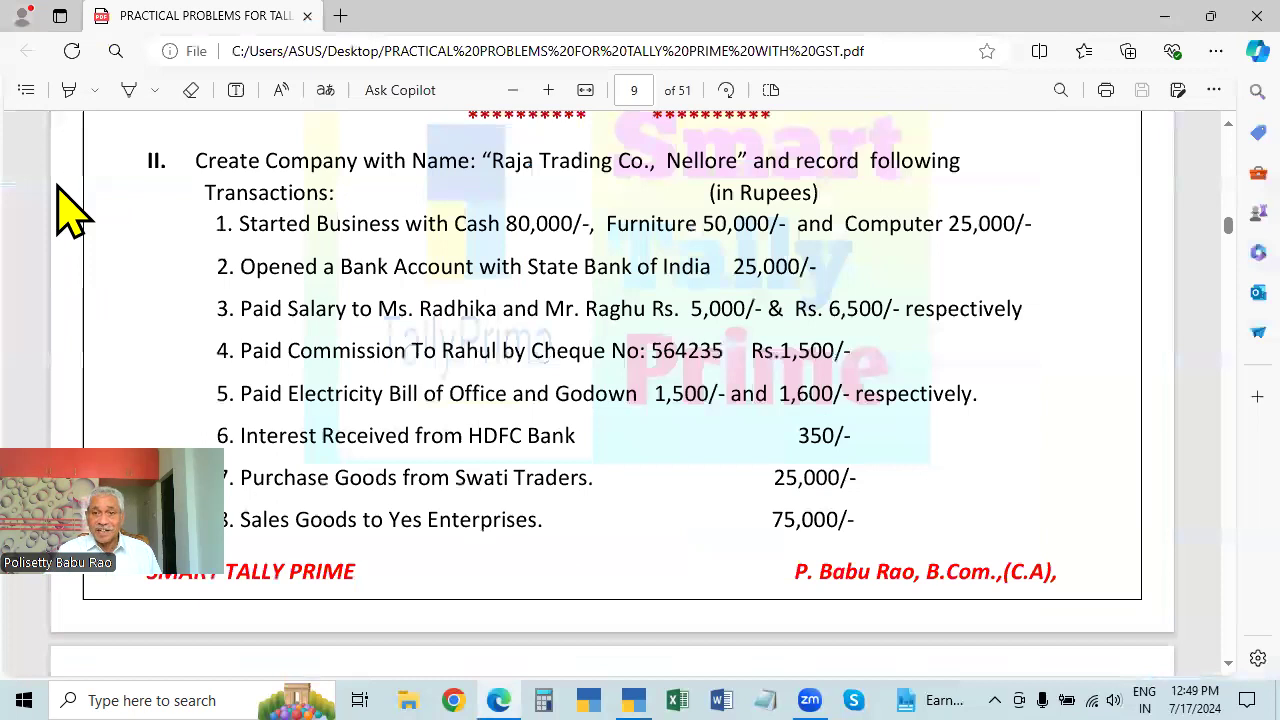
{"action": "key", "text": "alt+Tab"}
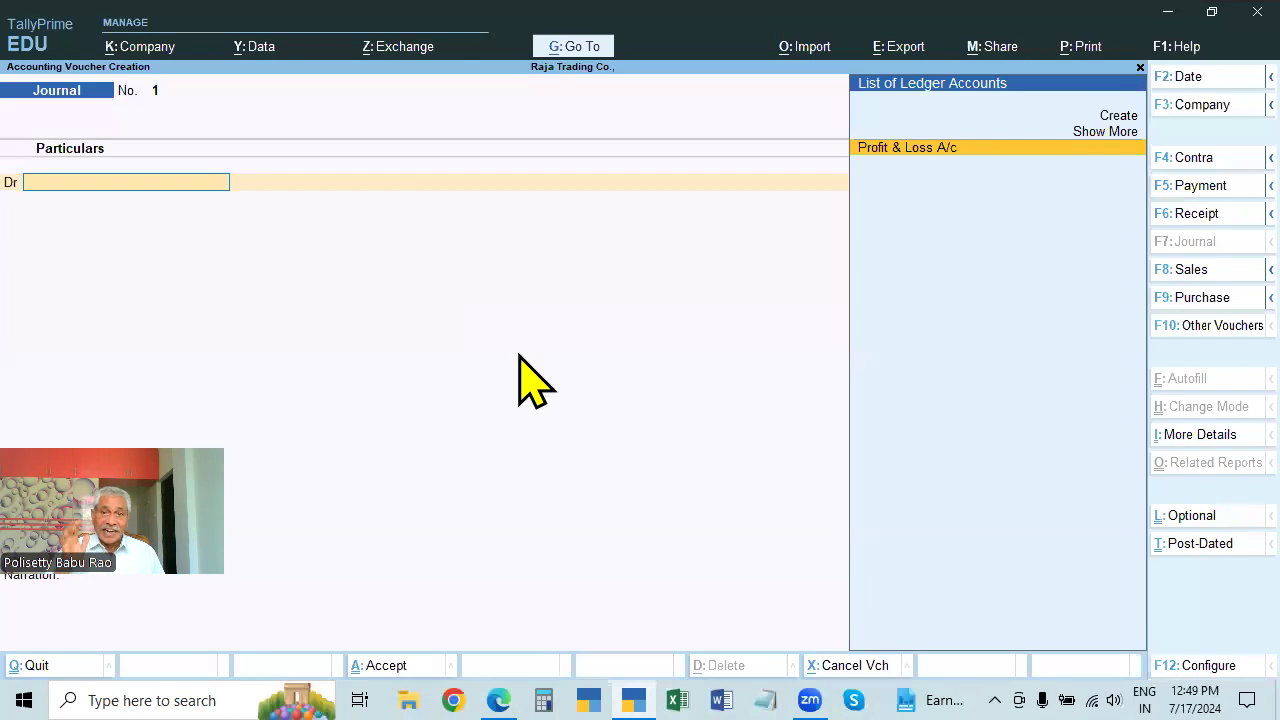
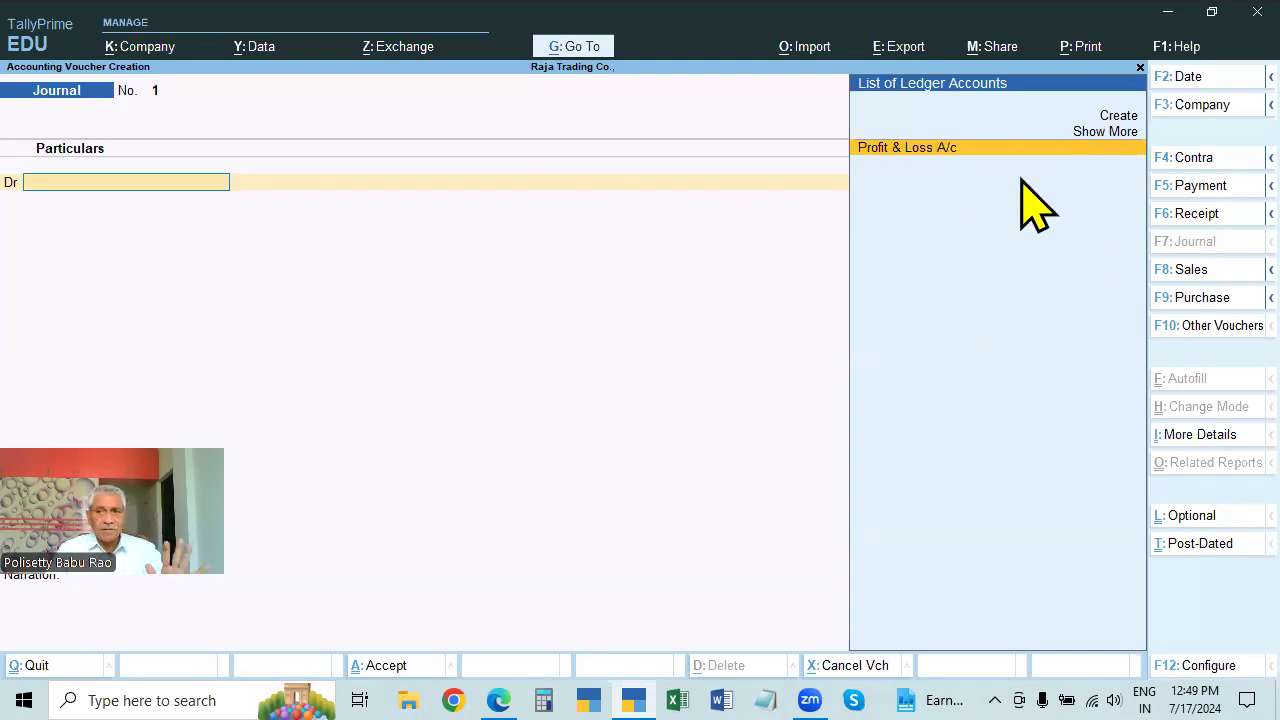
- Expand the journal voucher's ledger list to include cash and bank ledgers, and debit Cash with 80,000
{"action": "left_click", "coordinate": [1102, 134]}
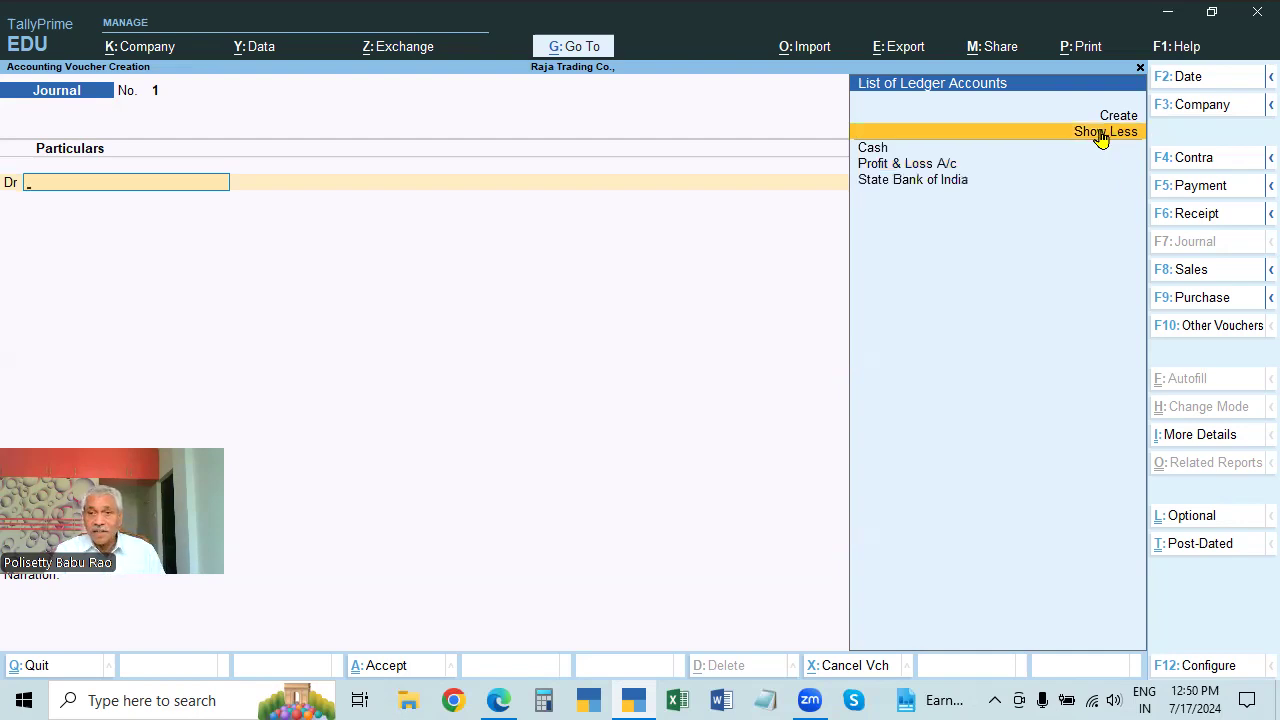
{"action": "left_click", "coordinate": [872, 148]}
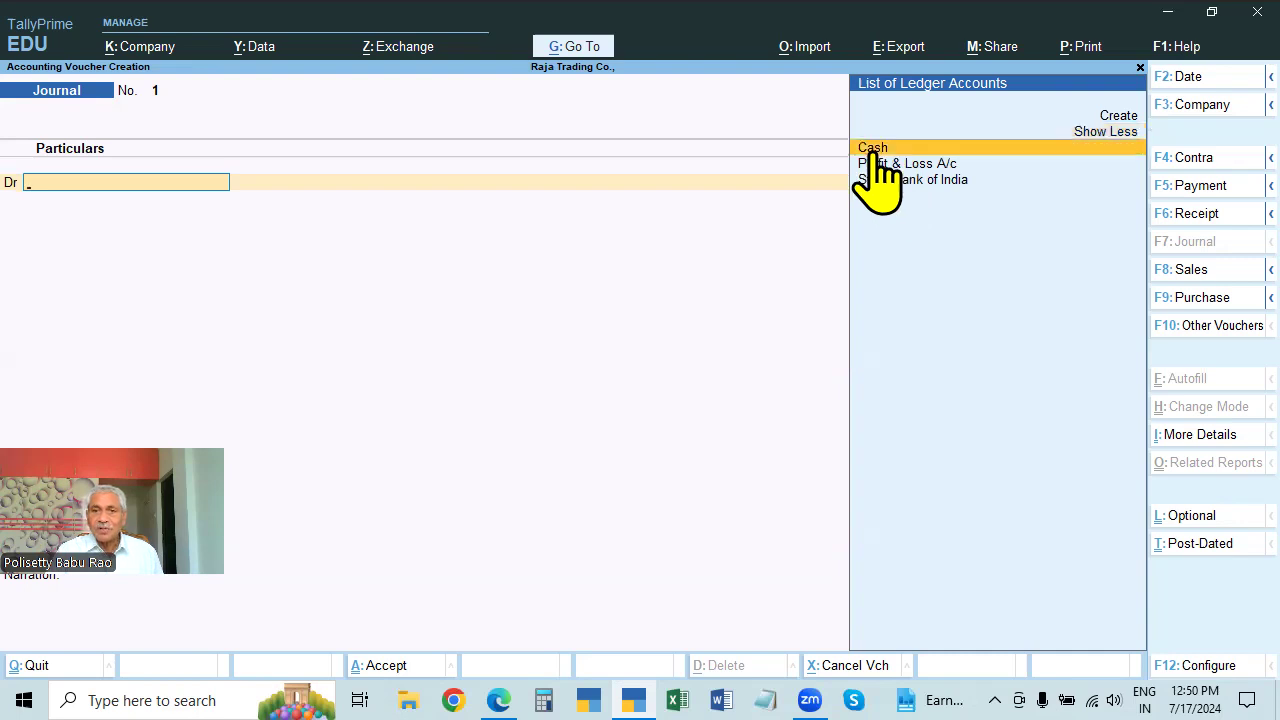
{"action": "key", "text": "Return"}
{"action": "type", "text": "80000"}
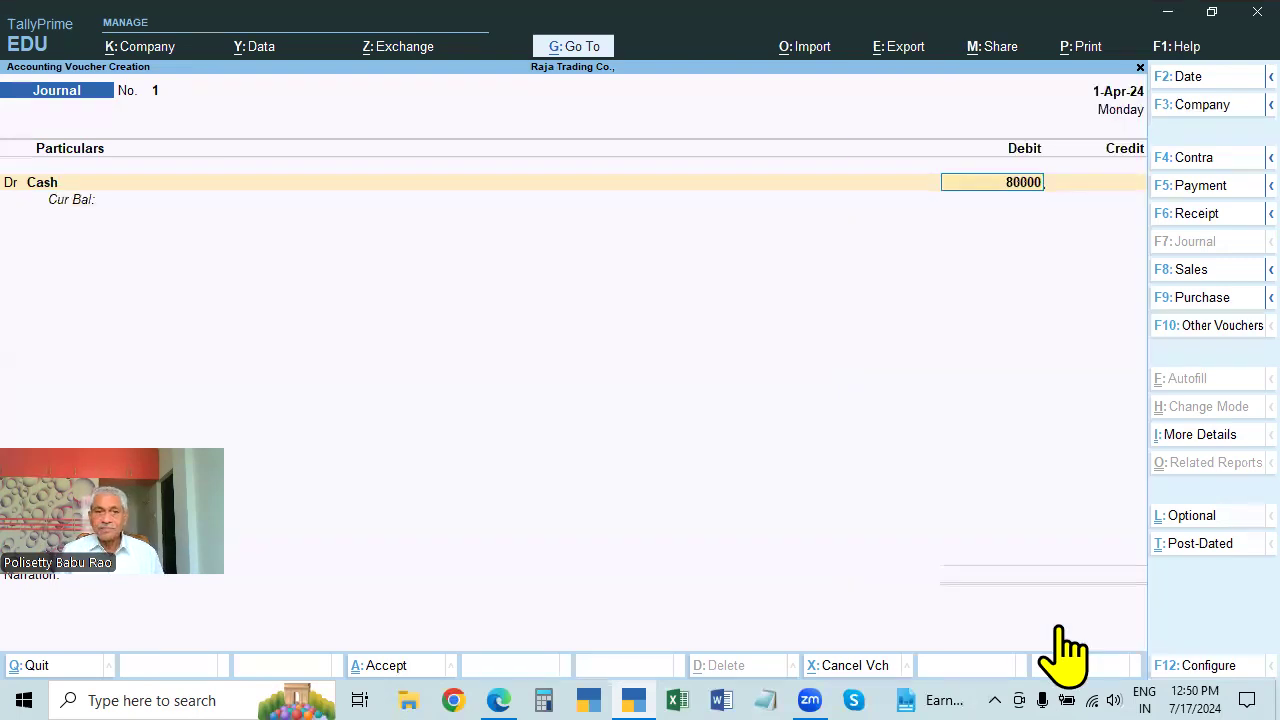
{"action": "key", "text": "Return"}
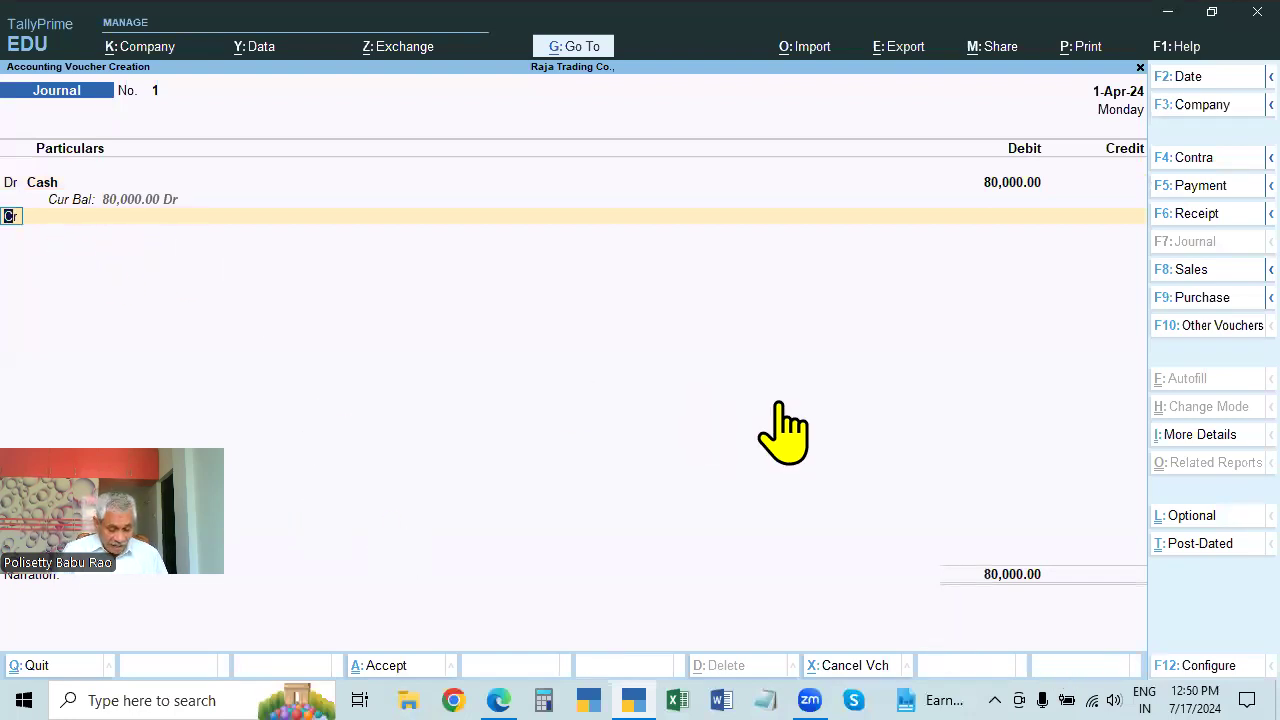
- Add a second debit line and create a Furniture ledger under Fixed Assets for it, checking the account in the Edge PDF
{"action": "type", "text": "d"}
{"action": "key", "text": "Return"}
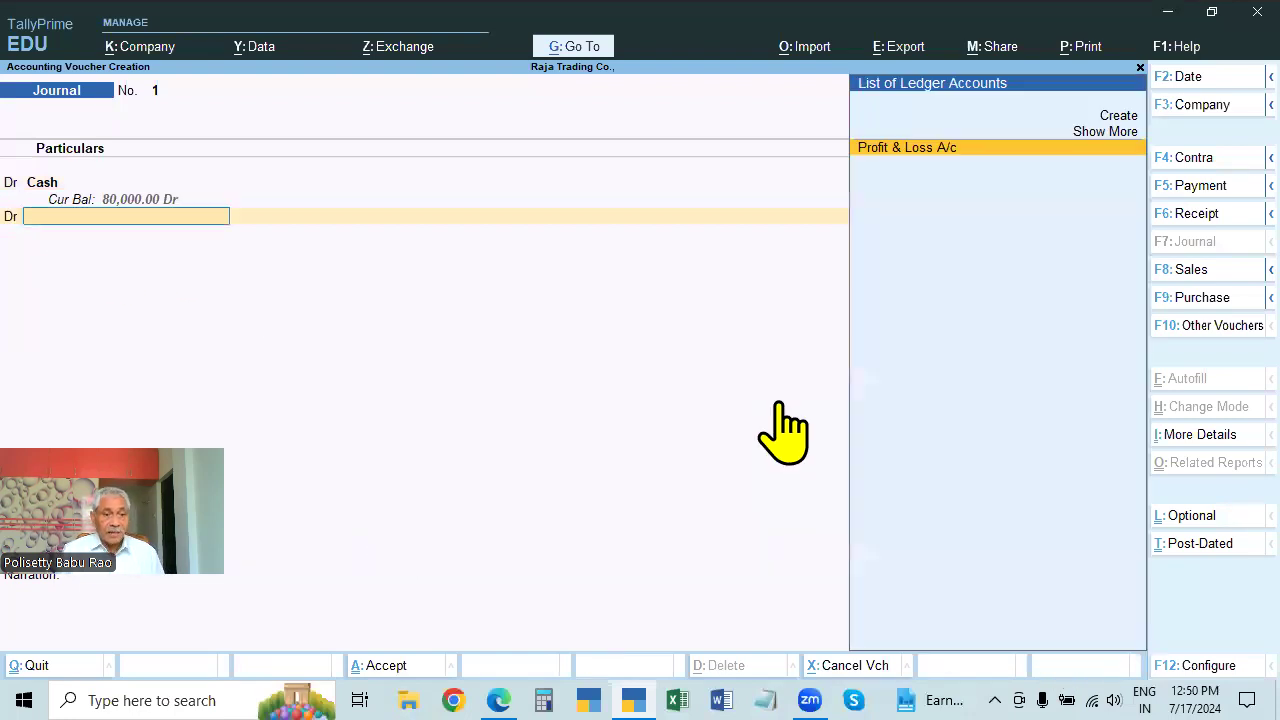
{"action": "key", "text": "alt+Tab"}
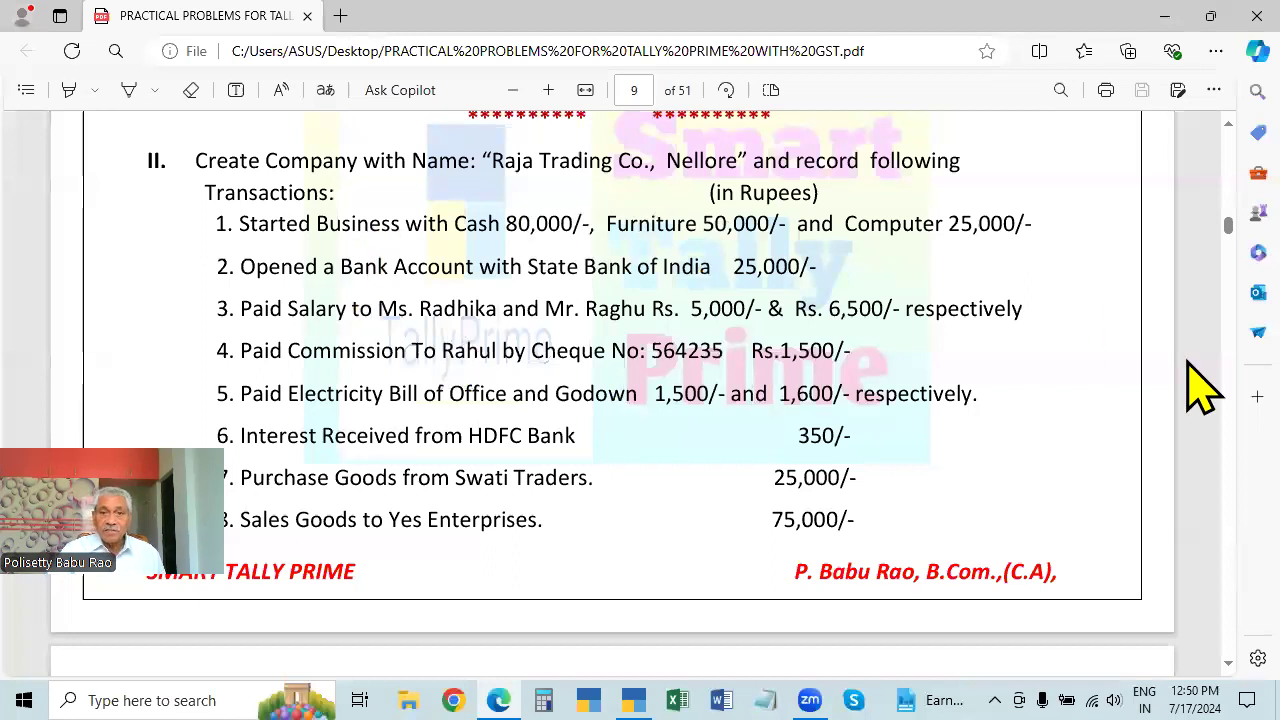
{"action": "key", "text": "alt+Tab"}
{"action": "key", "text": "alt+c"}
{"action": "type", "text": "Furniture"}
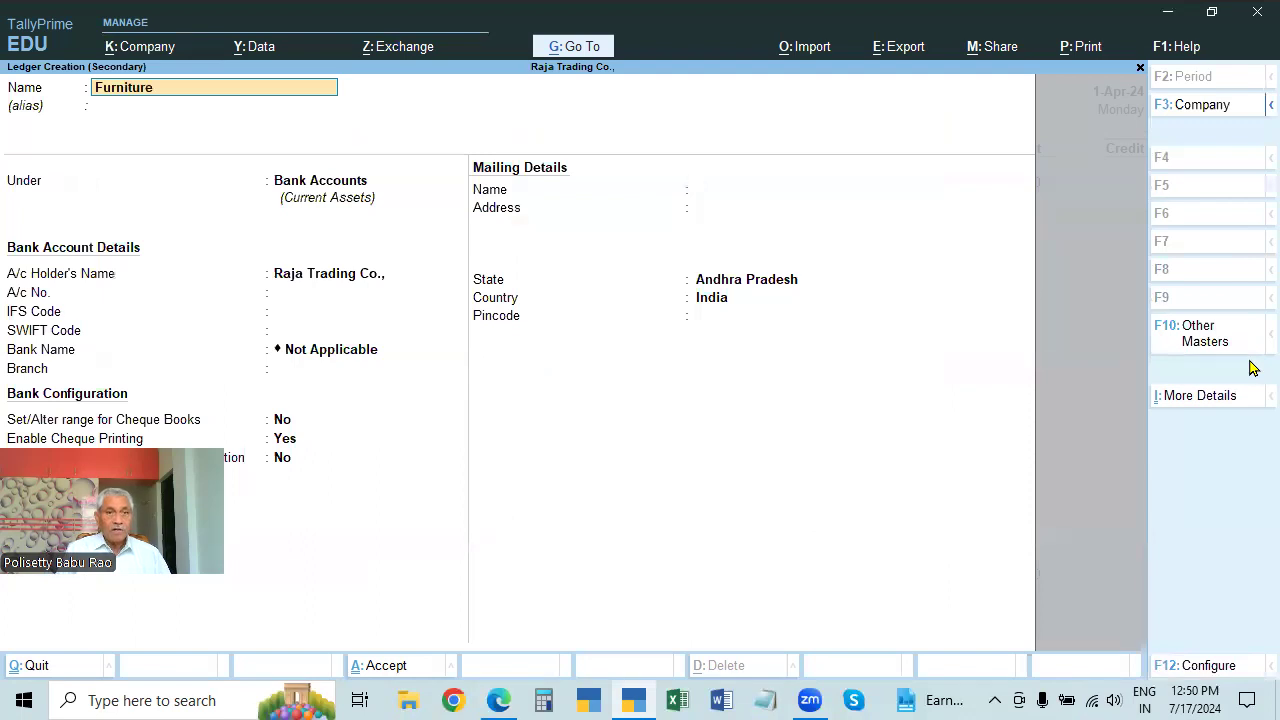
{"action": "key", "text": "Return"}
{"action": "key", "text": "Return"}
{"action": "type", "text": "Furn"}
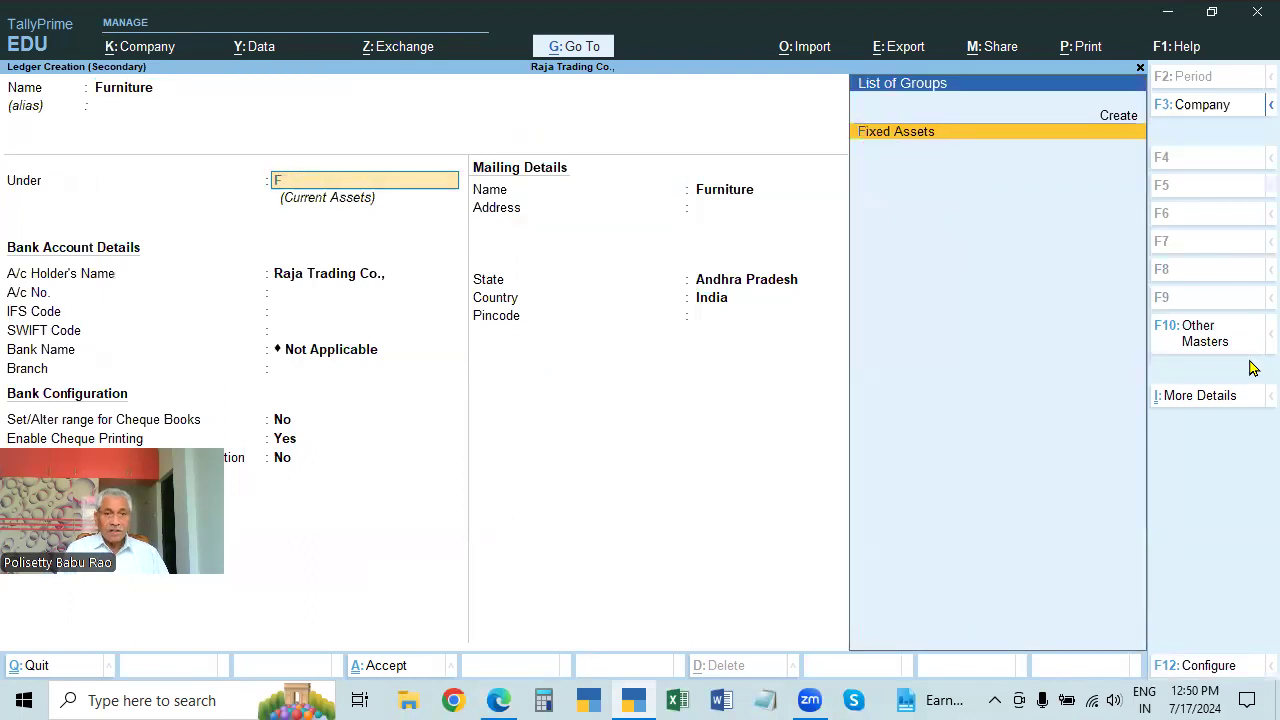
{"action": "type", "text": "i"}
{"action": "key", "text": "Return"}
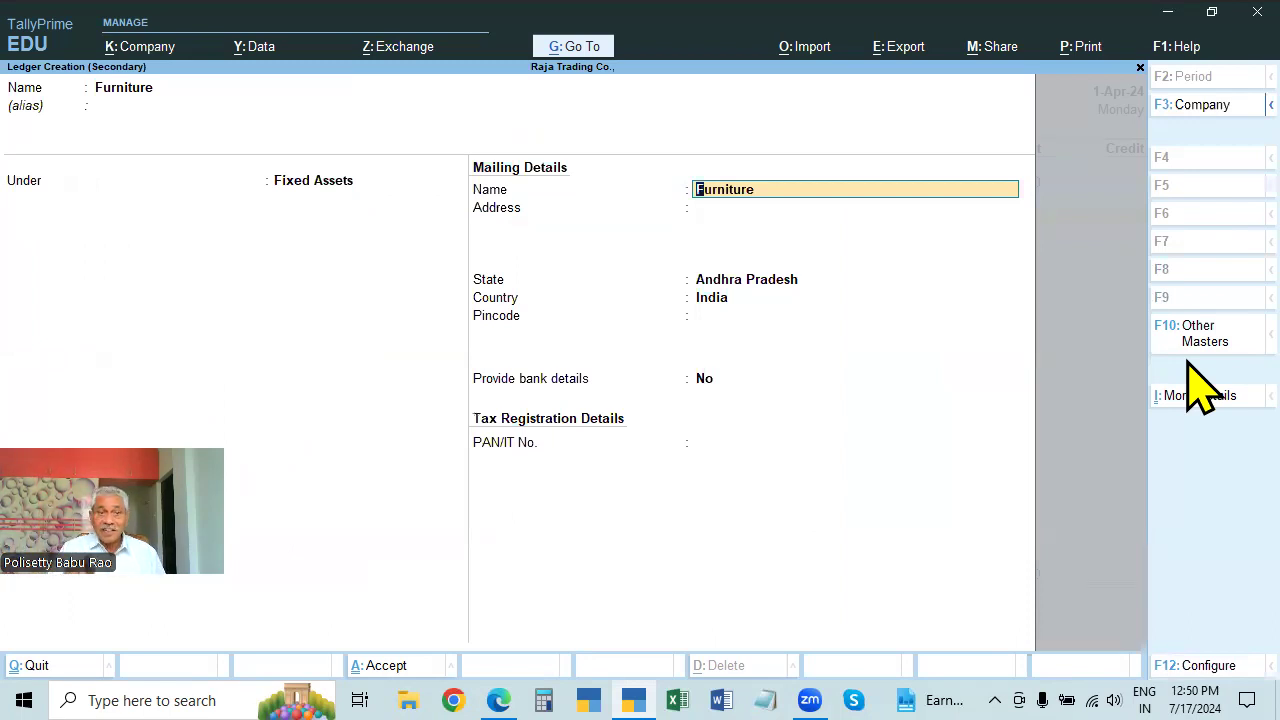
{"action": "key", "text": "Return"}
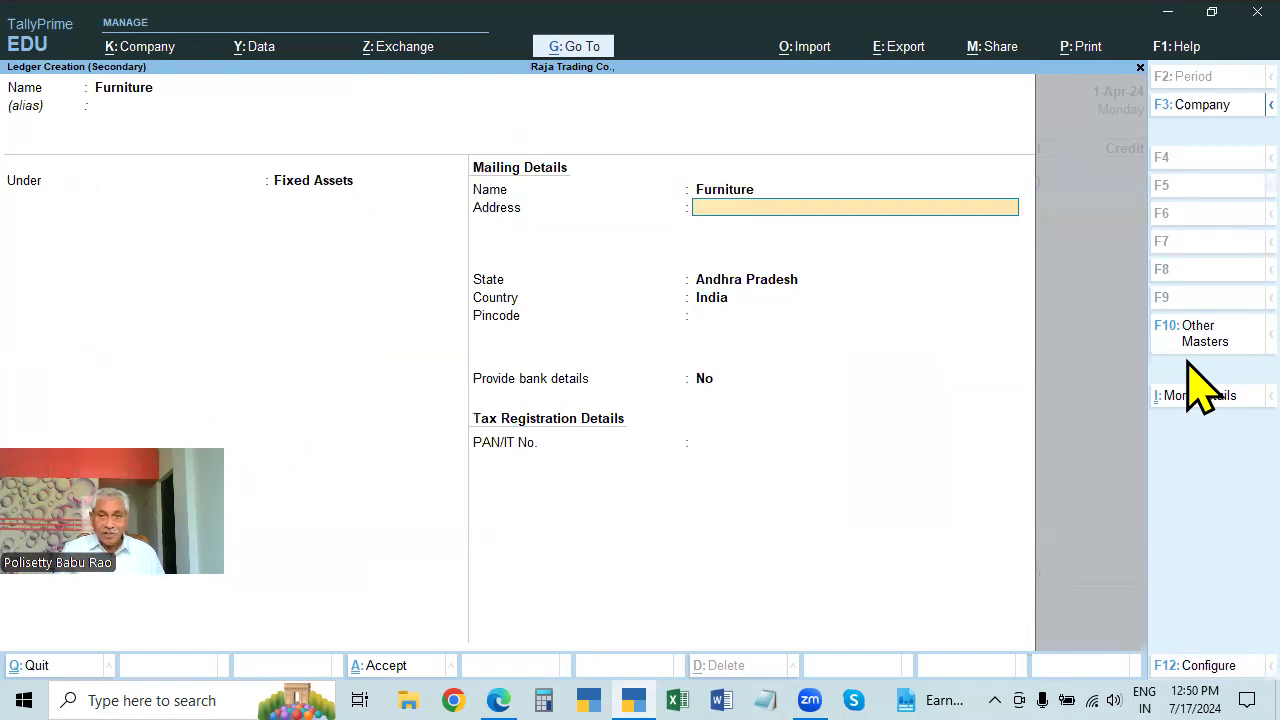
{"action": "key", "text": "ctrl+a"}
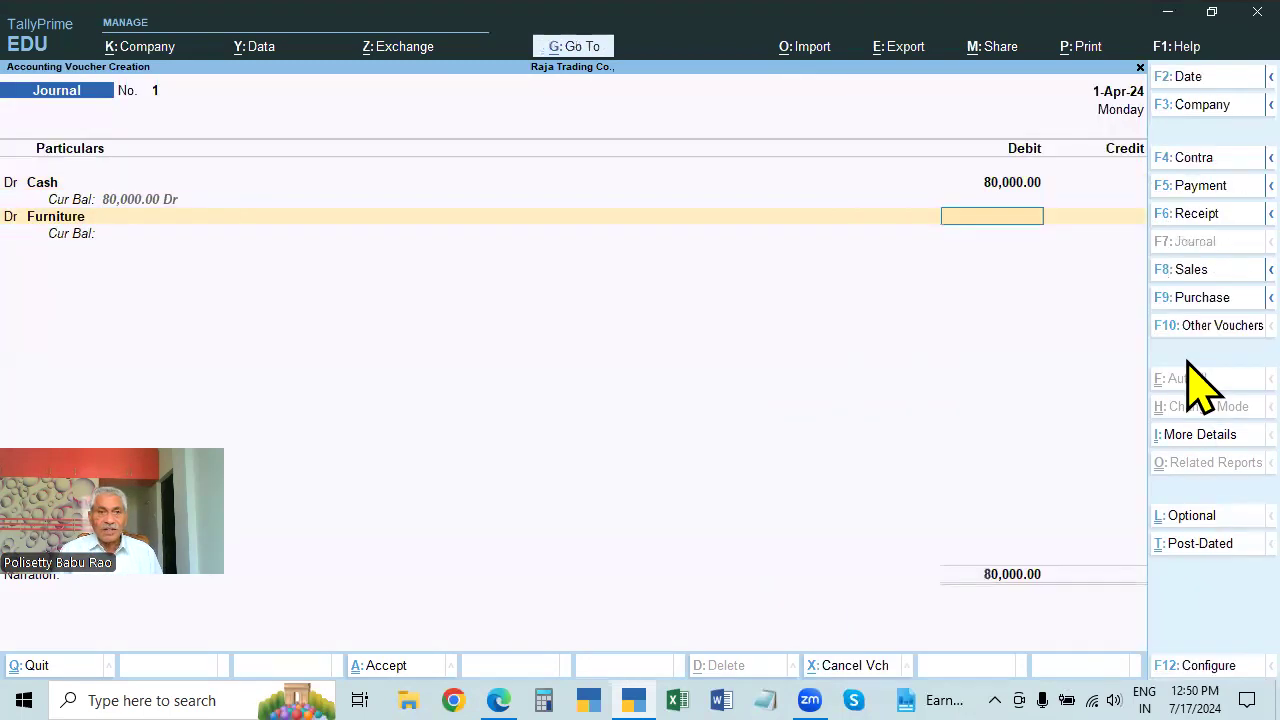
- Debit Furniture with 50,000 as given in the Edge PDF and add a third debit line to the TallyPrime journal voucher
{"action": "key", "text": "alt+Tab"}
{"action": "key", "text": "alt+Tab"}
{"action": "type", "text": "50"}
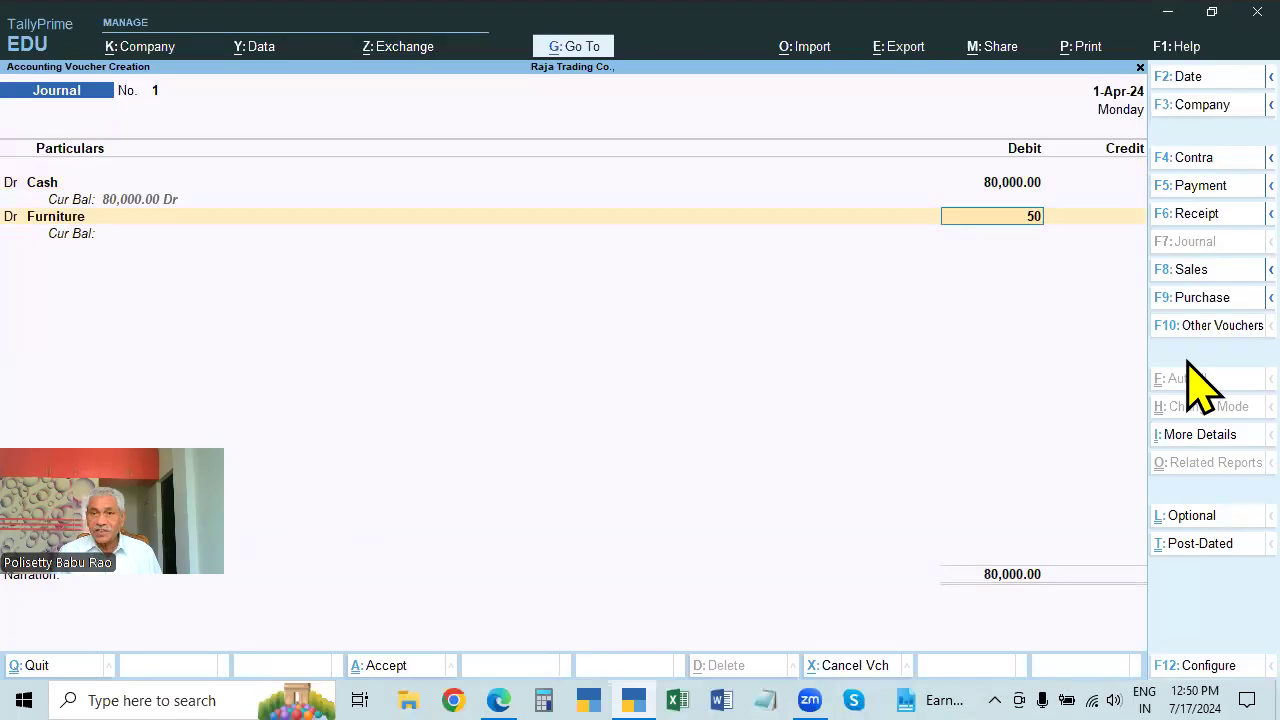
{"action": "type", "text": ",0000"}
{"action": "key", "text": "Return"}
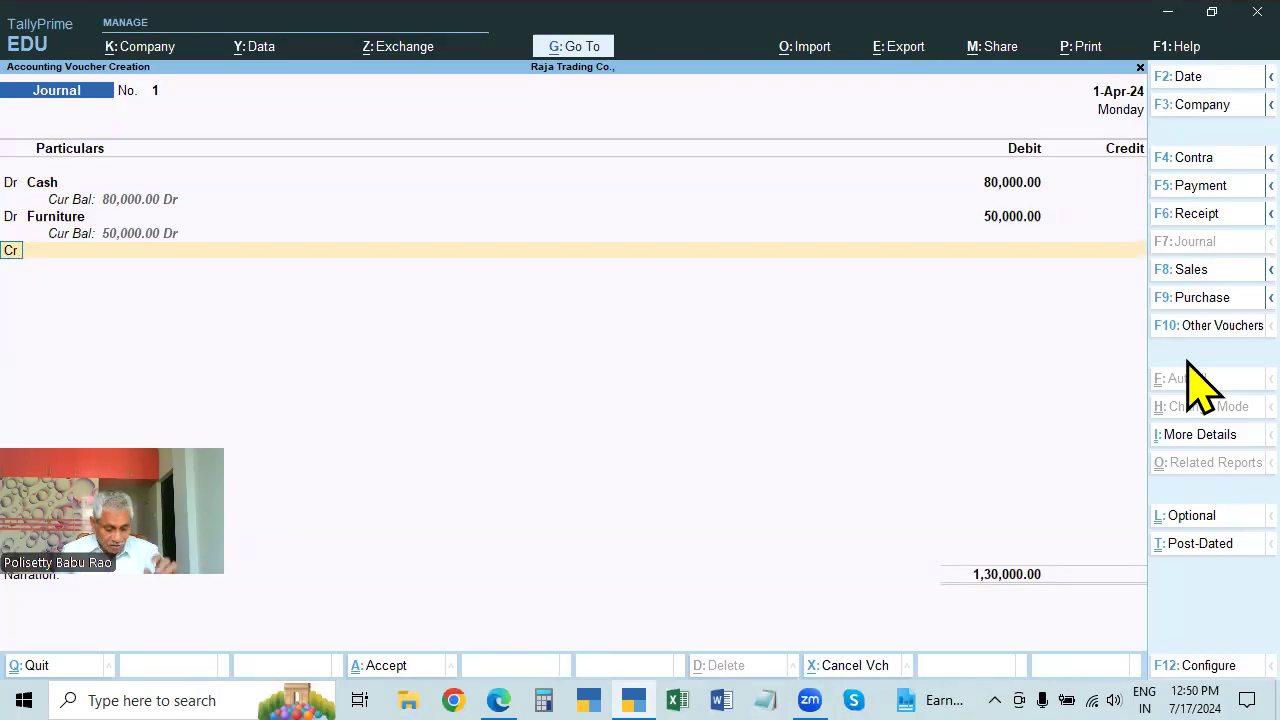
{"action": "type", "text": "d"}
{"action": "key", "text": "Return"}
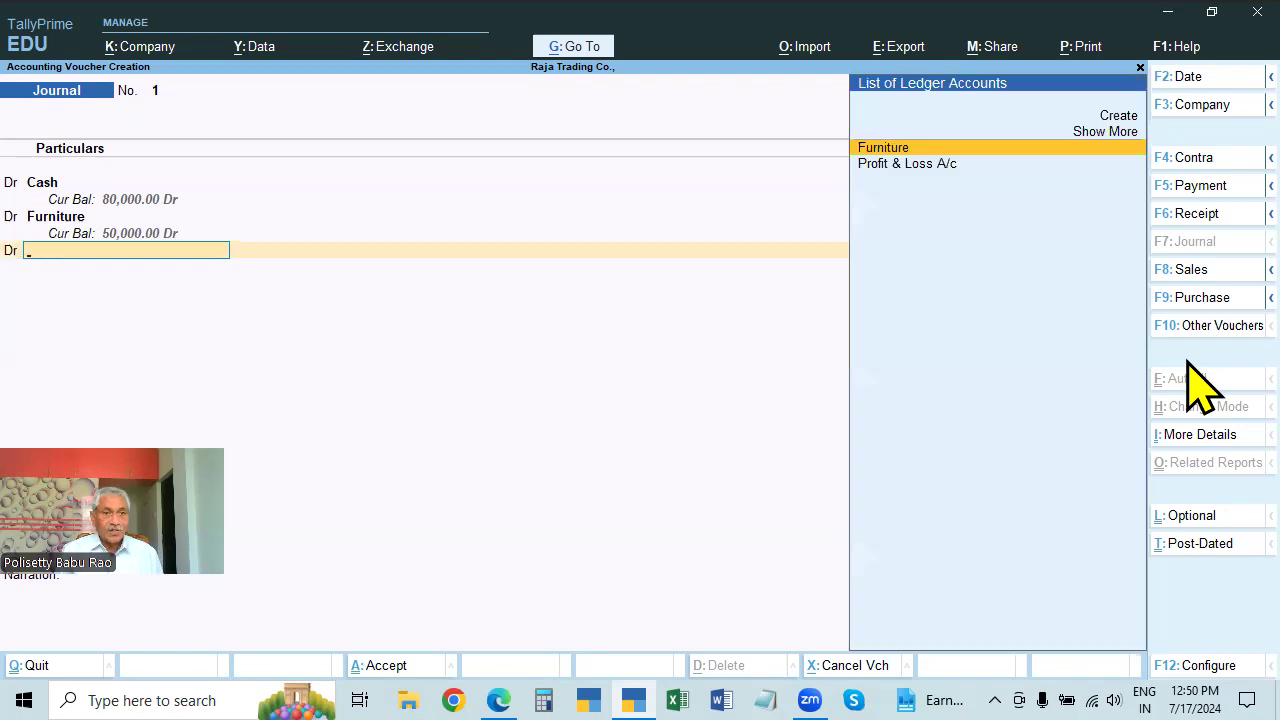
- Create a Computer ledger under Fixed Assets for the journal voucher's third debit line, checking the transaction in the Edge PDF
{"action": "key", "text": "alt+Tab"}
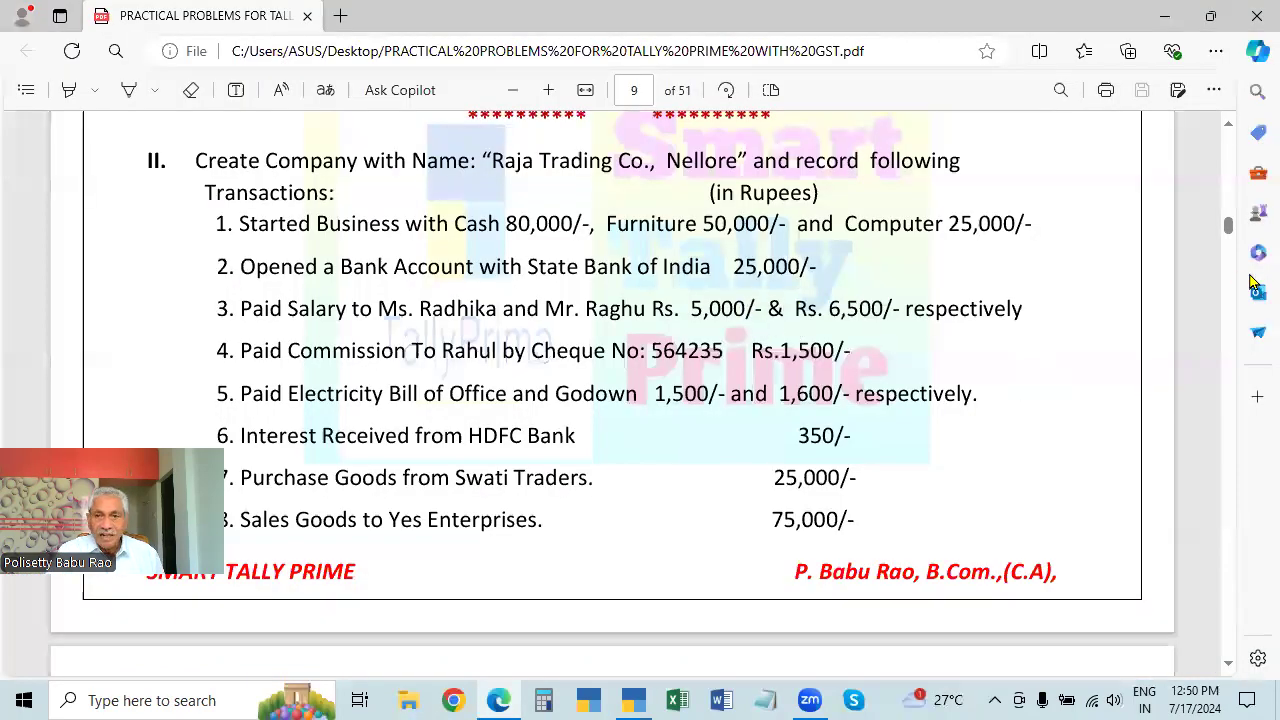
{"action": "key", "text": "alt+Tab"}
{"action": "key", "text": "alt+c"}
{"action": "type", "text": "Computer"}
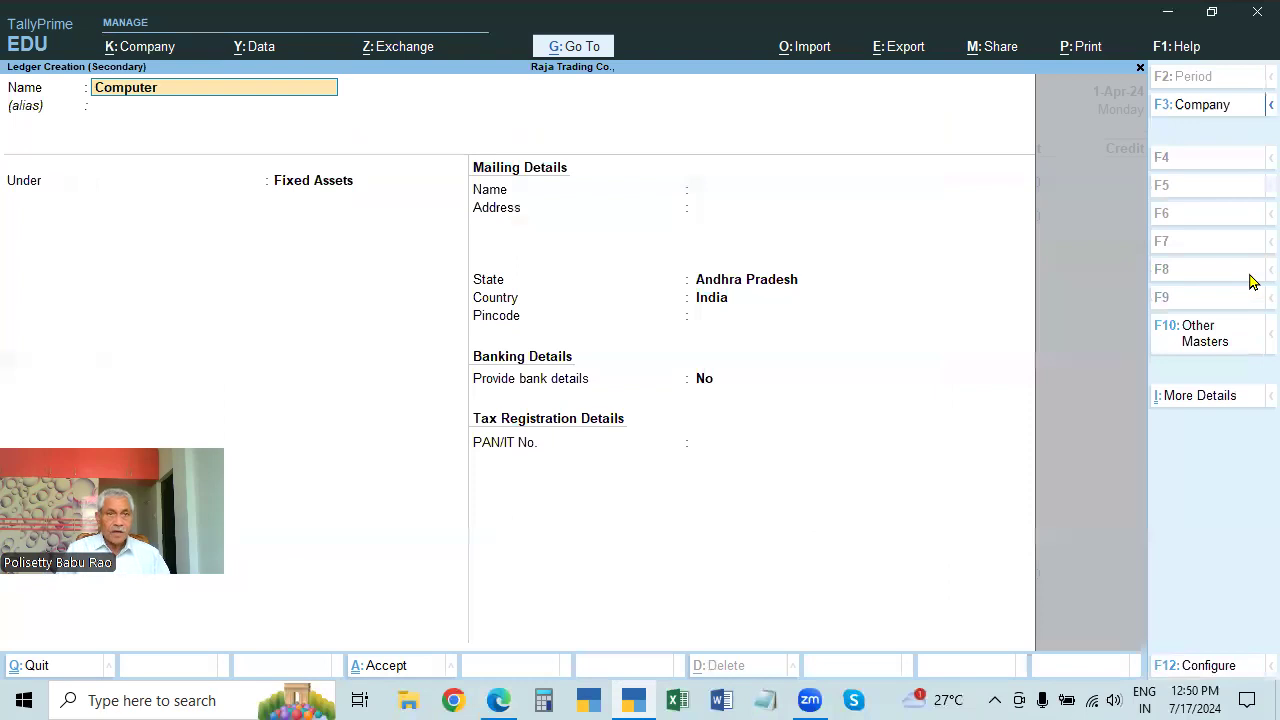
{"action": "key", "text": "Return"}
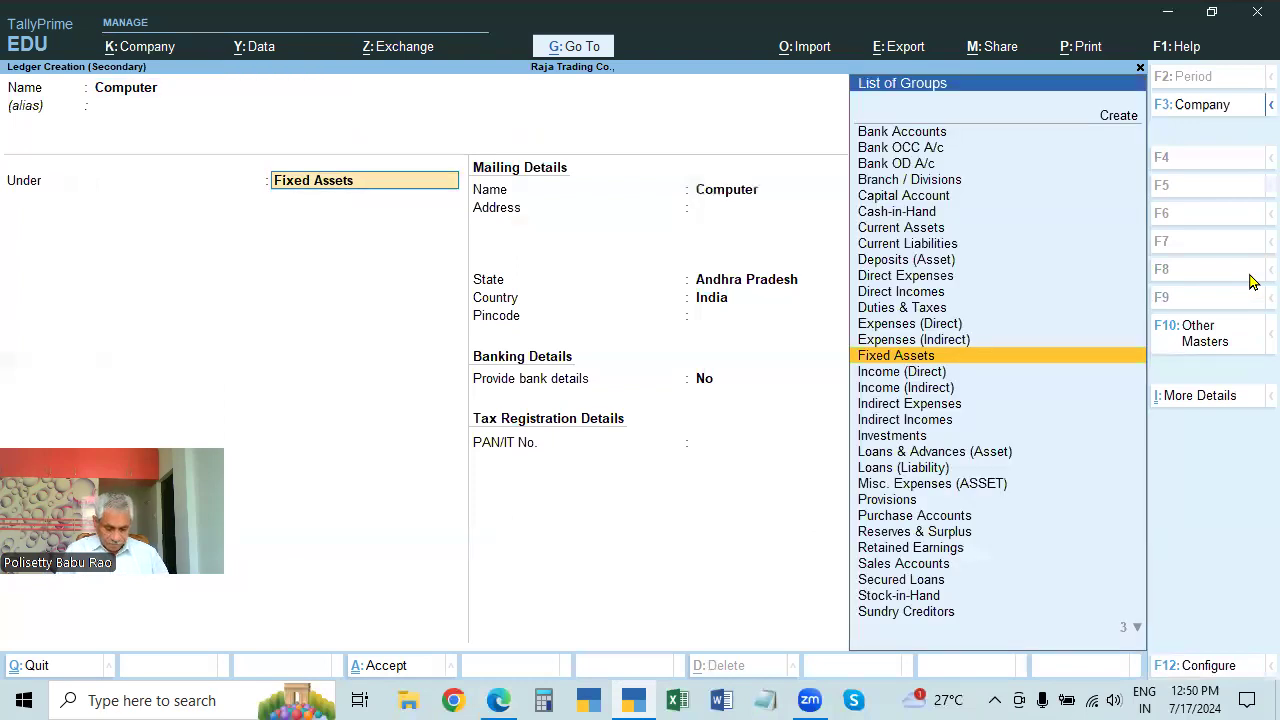
{"action": "key", "text": "Return"}
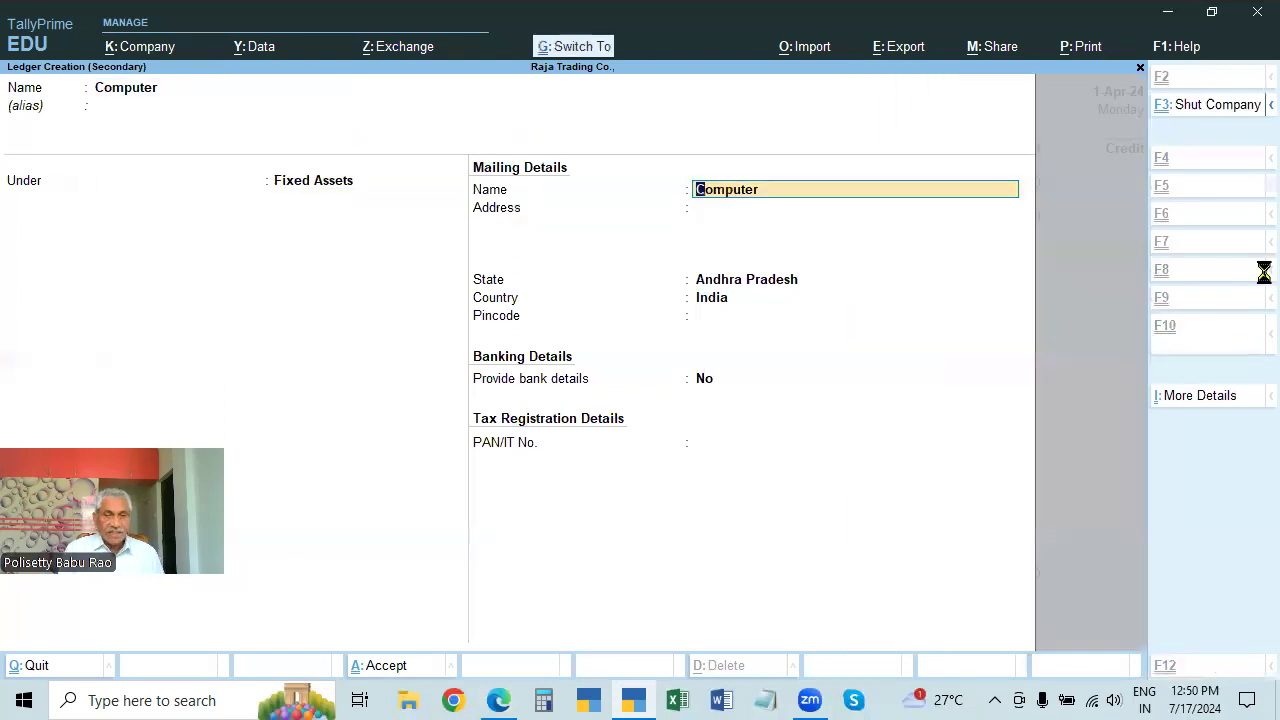
{"action": "key", "text": "ctrl+a"}
- Debit Computer with 25,000 in the TallyPrime journal voucher, as given in the Edge PDF
{"action": "key", "text": "alt+Tab"}
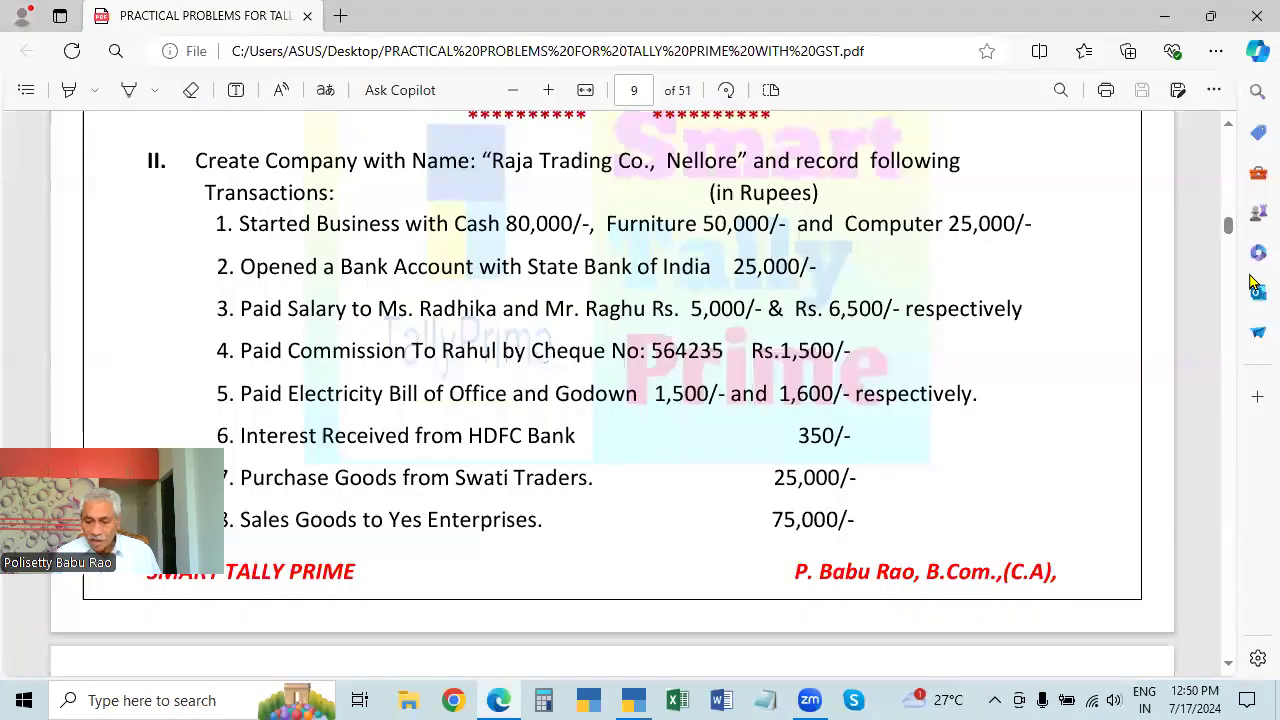
{"action": "key", "text": "alt+Tab"}
{"action": "type", "text": "2500"}
{"action": "key", "text": "Return"}
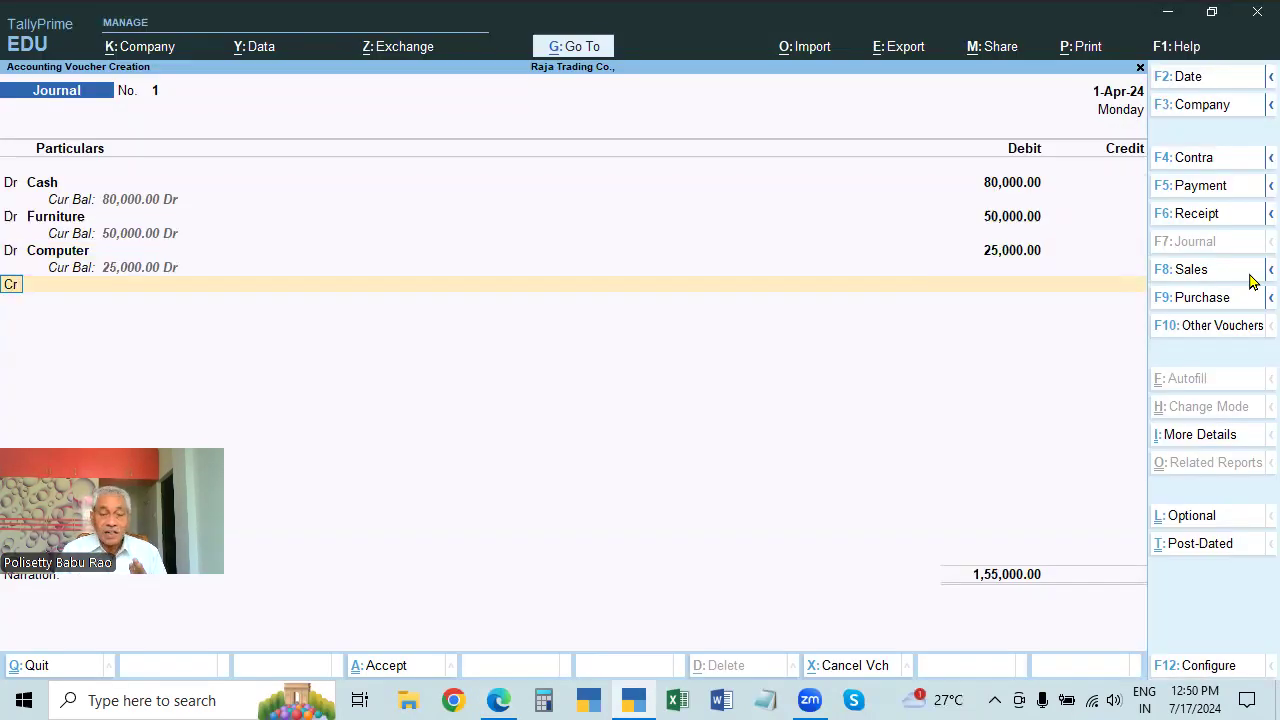
- Add a credit line to the journal voucher and create a Capital ledger under Capital Account for it
{"action": "key", "text": "Return"}
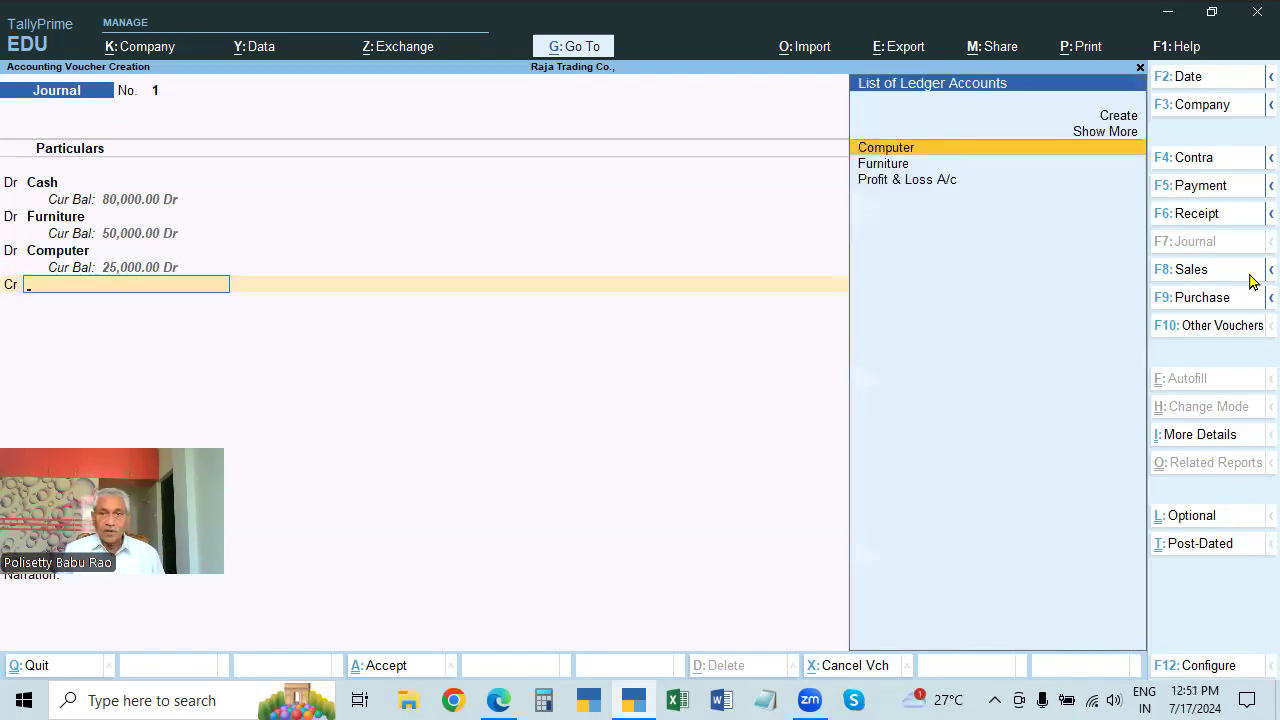
{"action": "key", "text": "alt+c"}
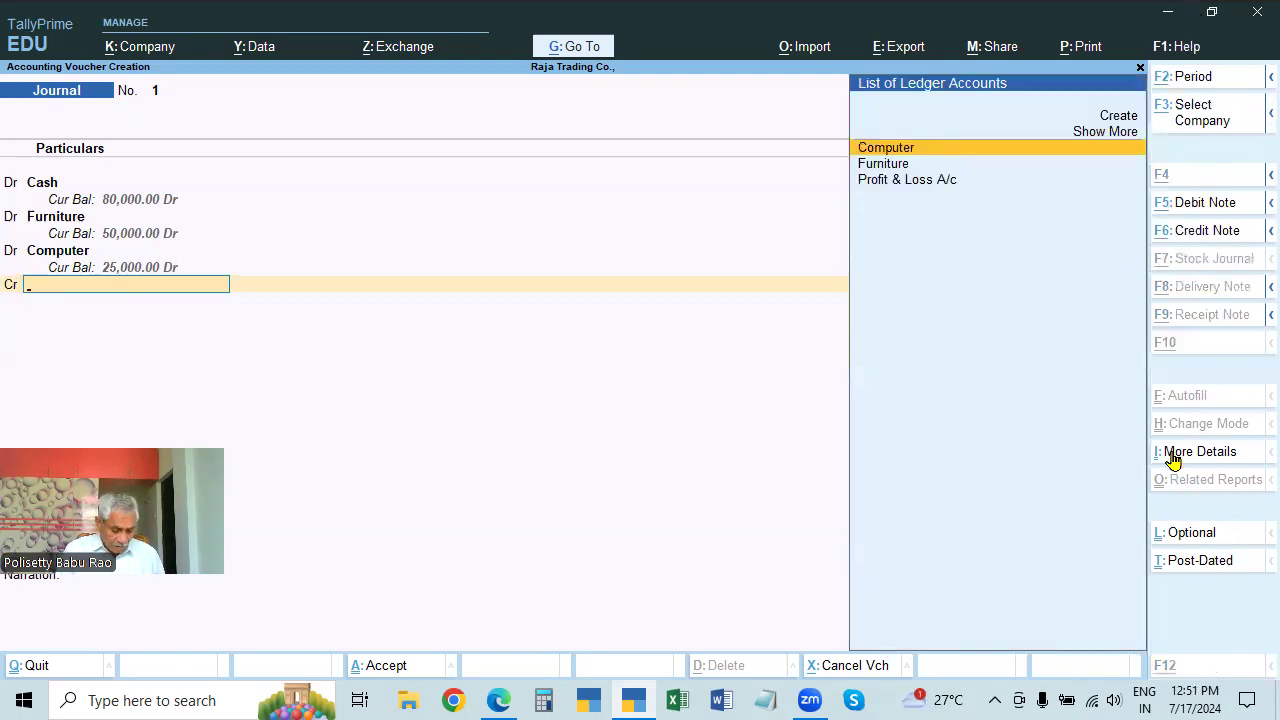
{"action": "type", "text": "Capital"}
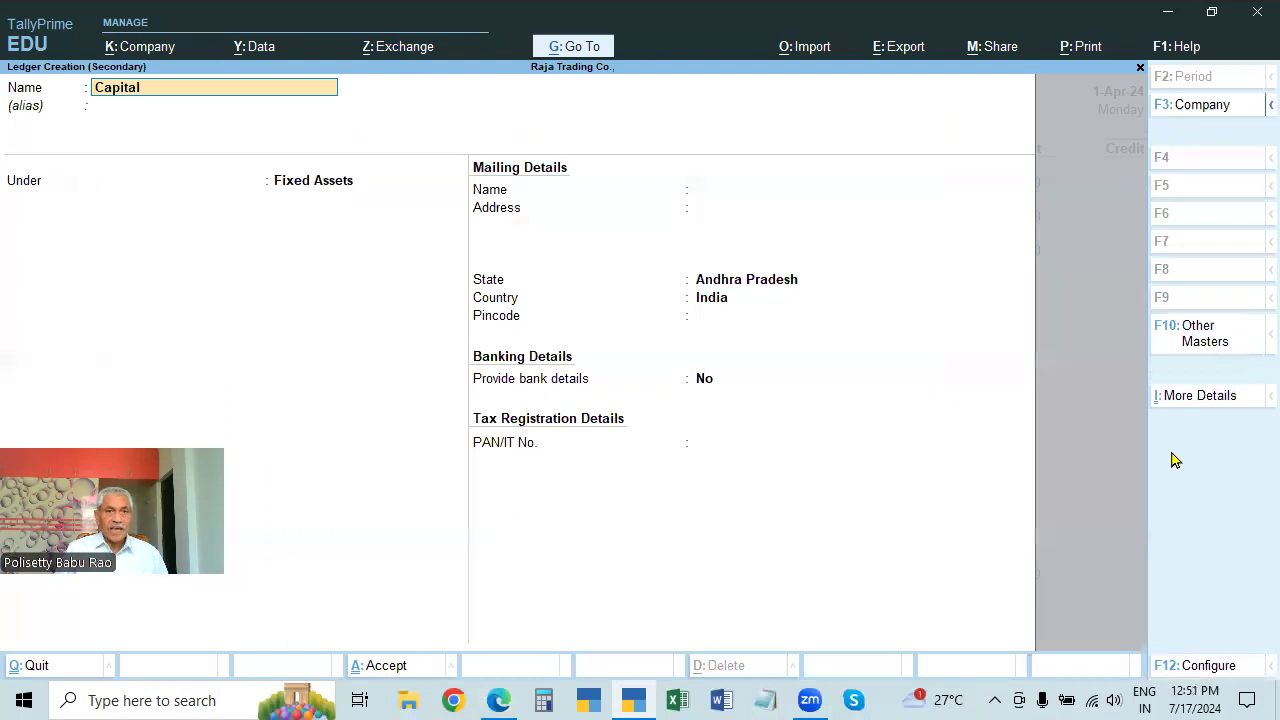
{"action": "key", "text": "Return"}
{"action": "type", "text": "Cap"}
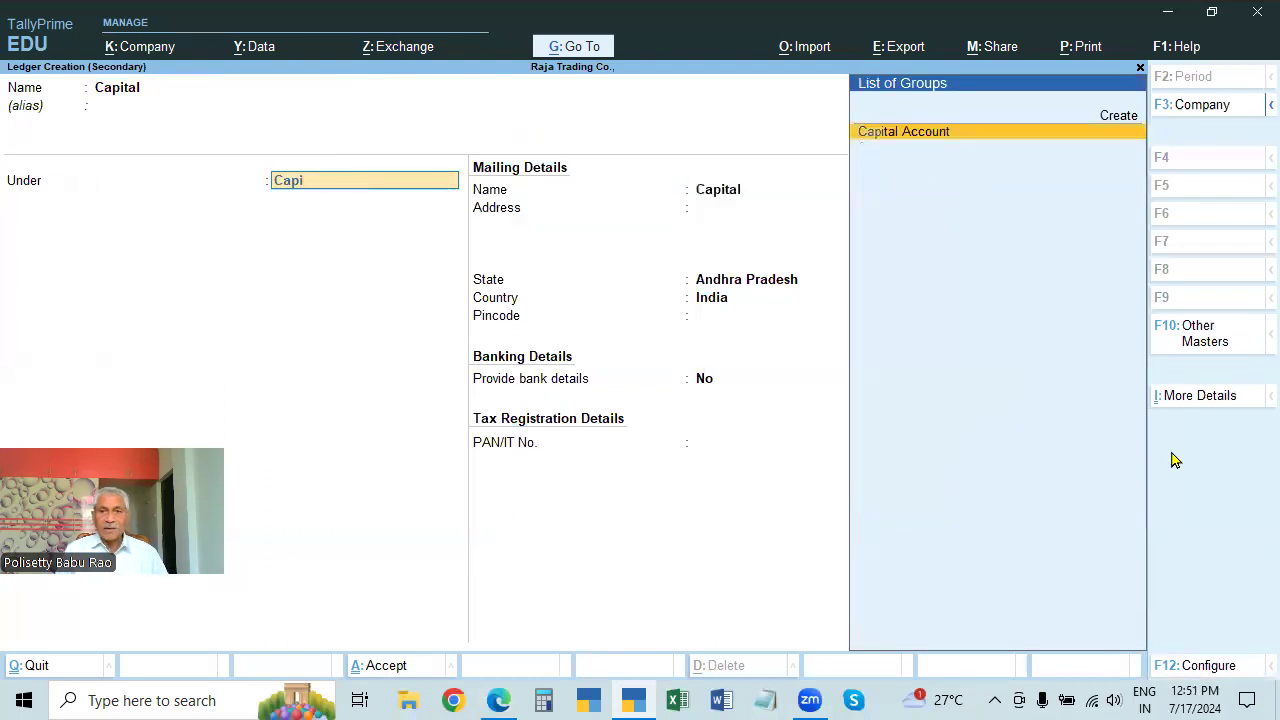
{"action": "type", "text": "i"}
{"action": "key", "text": "Return"}
{"action": "key", "text": "Return"}
{"action": "key", "text": "ctrl+a"}
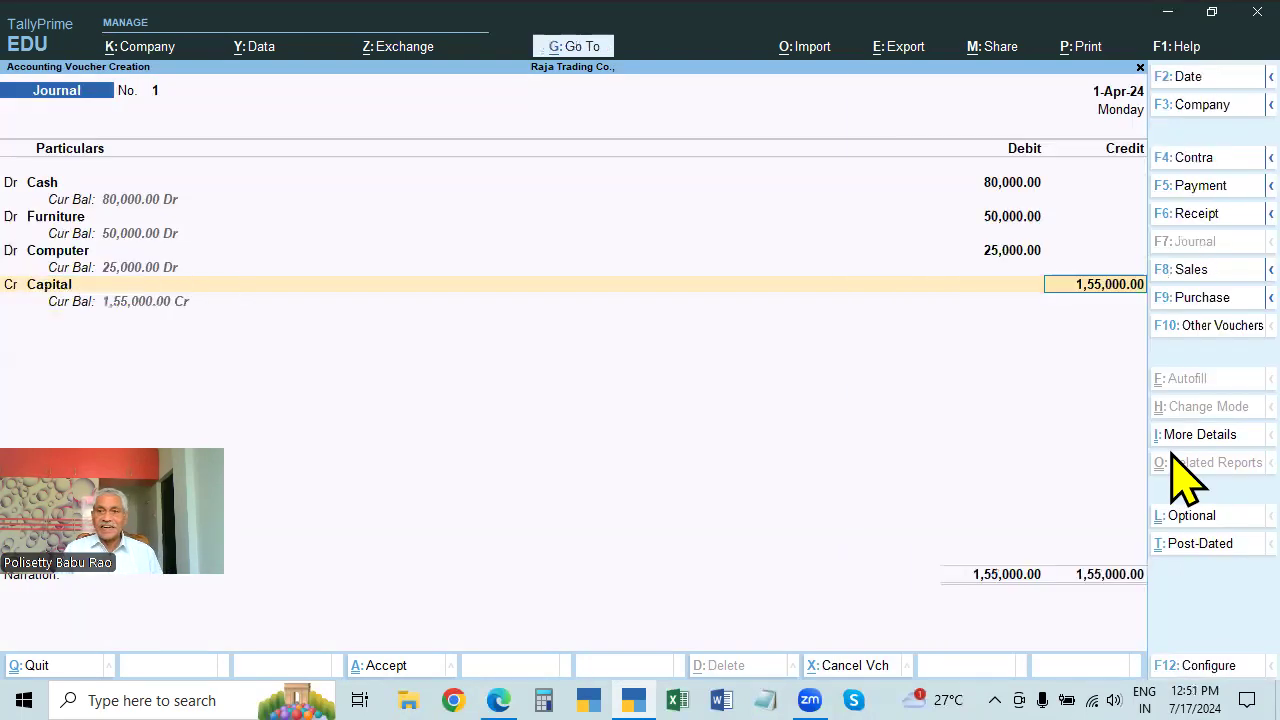
- Credit Capital with 1,55,000, add the narration "BEING CAPITAL INTRODUCED" and save the journal voucher
{"action": "key", "text": "Return"}
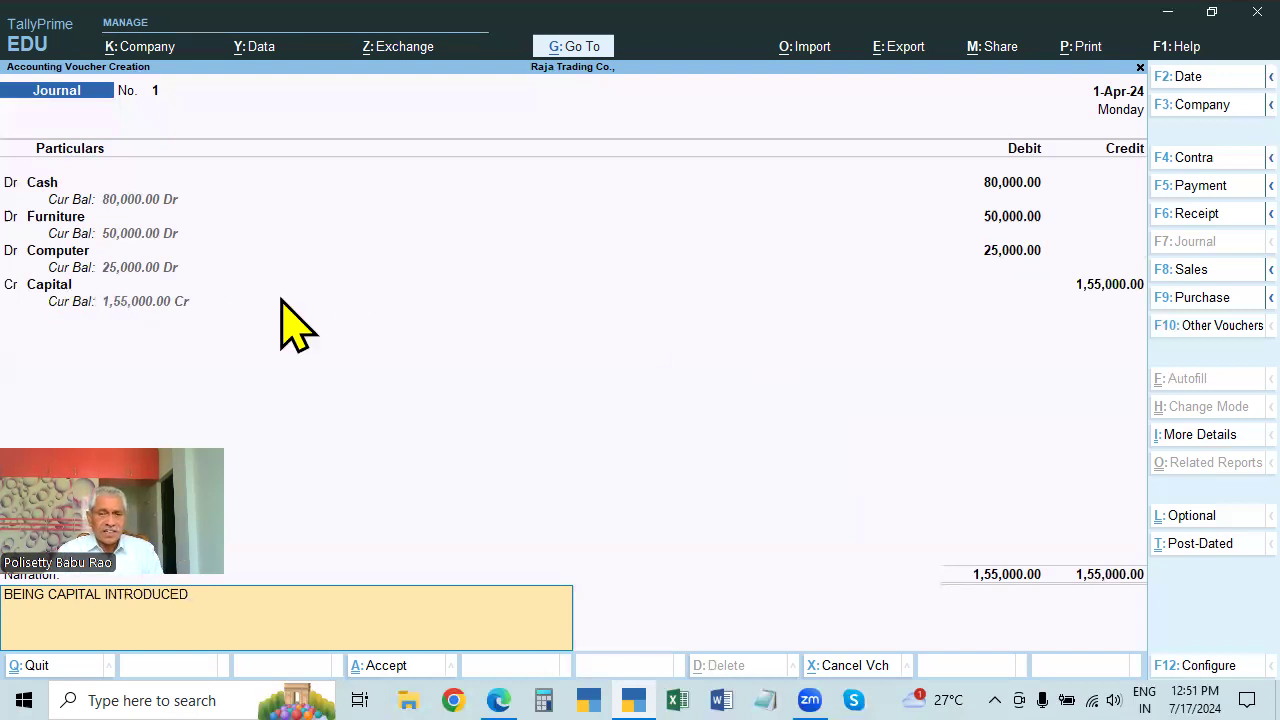
{"action": "key", "text": "Return"}
{"action": "key", "text": "Return"}
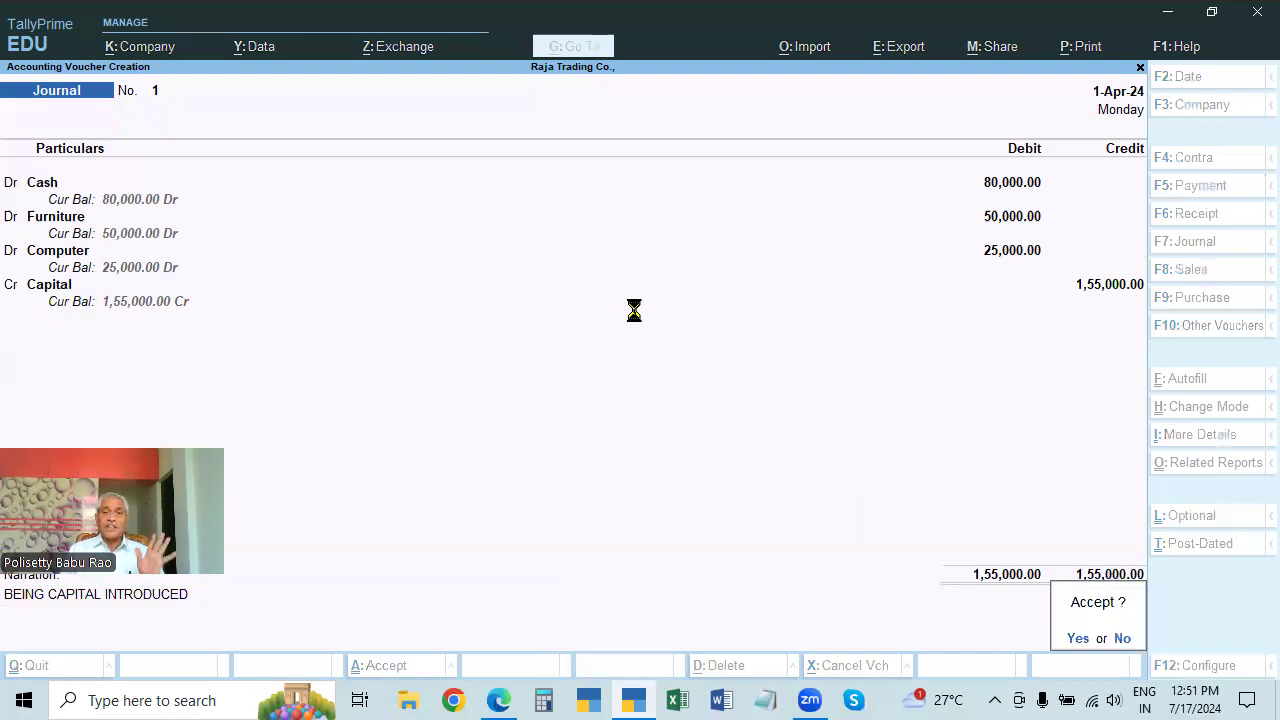
- Check the bank account transaction in the Edge PDF and start a TallyPrime contra voucher with State Bank of India as the account
{"action": "key", "text": "alt+Tab"}
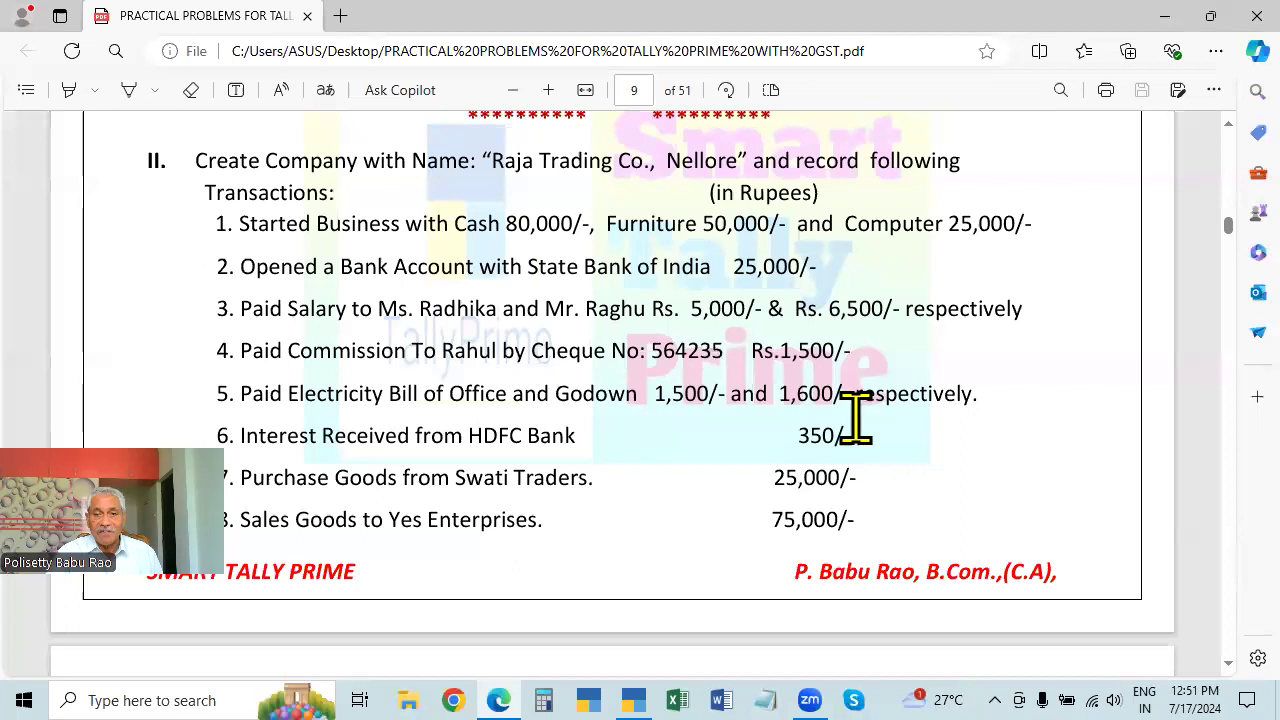
{"action": "key", "text": "alt+Tab"}
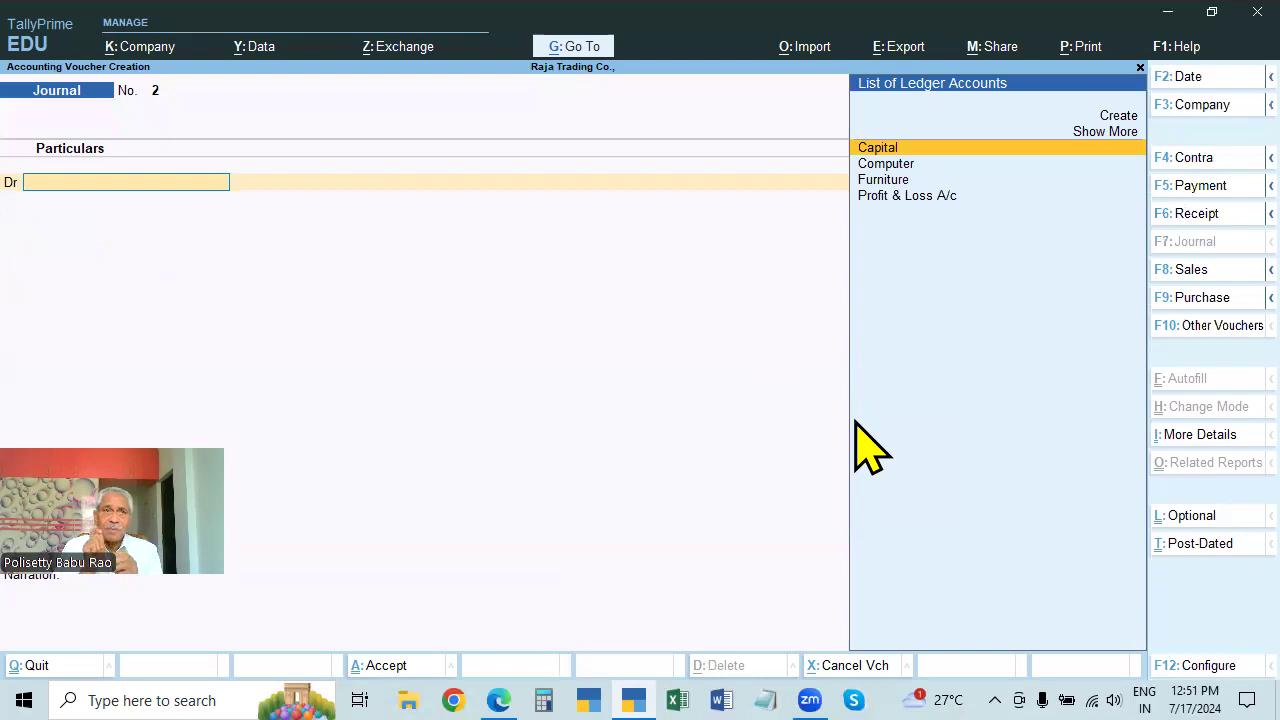
{"action": "left_click", "coordinate": [1195, 158]}
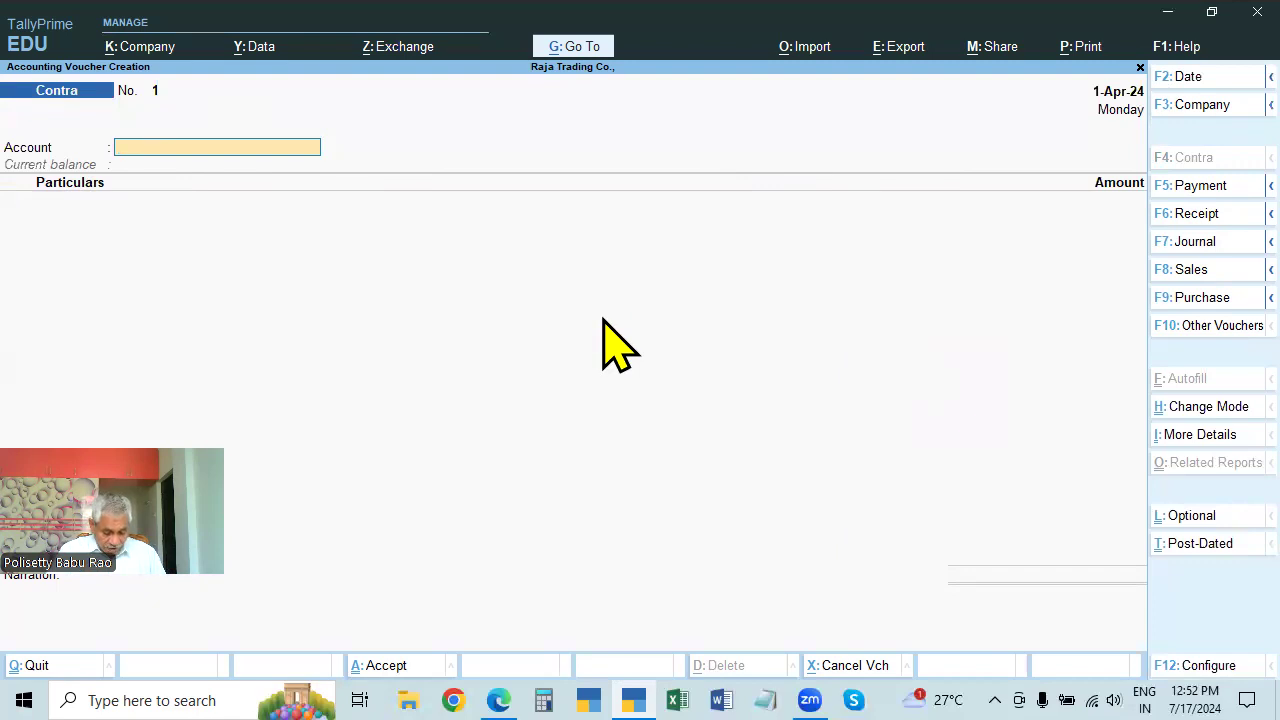
{"action": "key", "text": "space"}
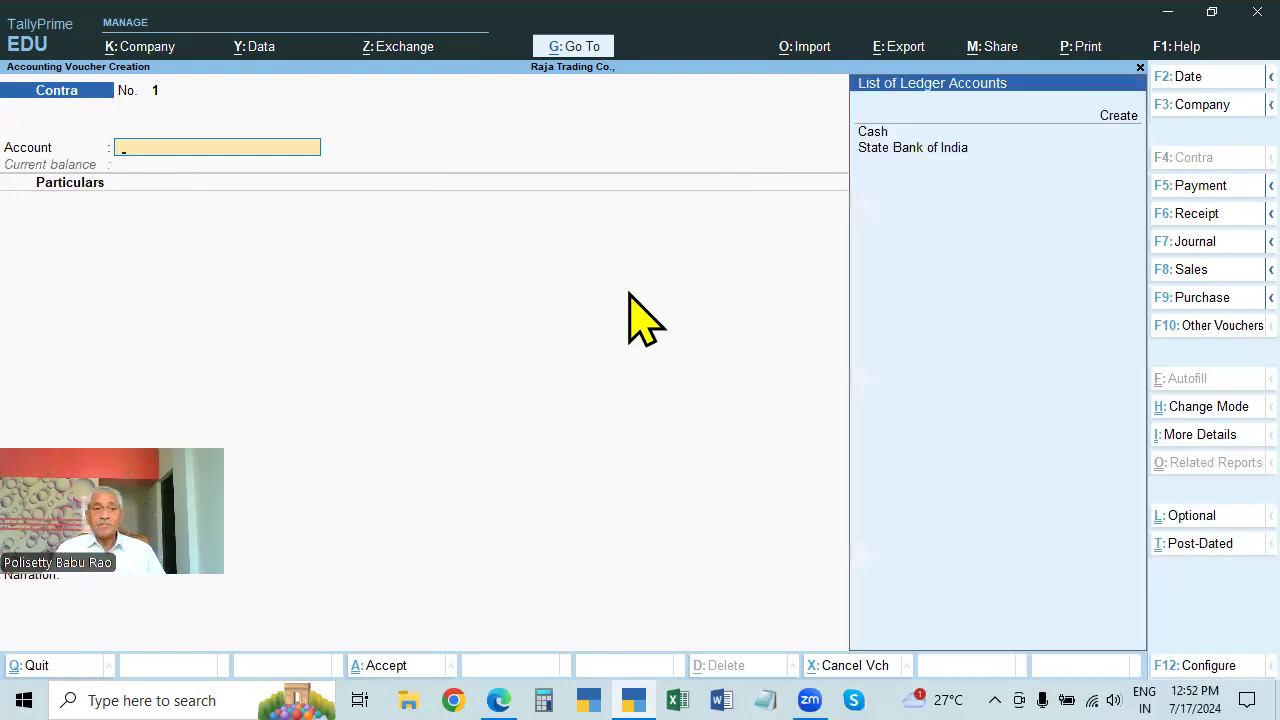
{"action": "left_click", "coordinate": [895, 153]}
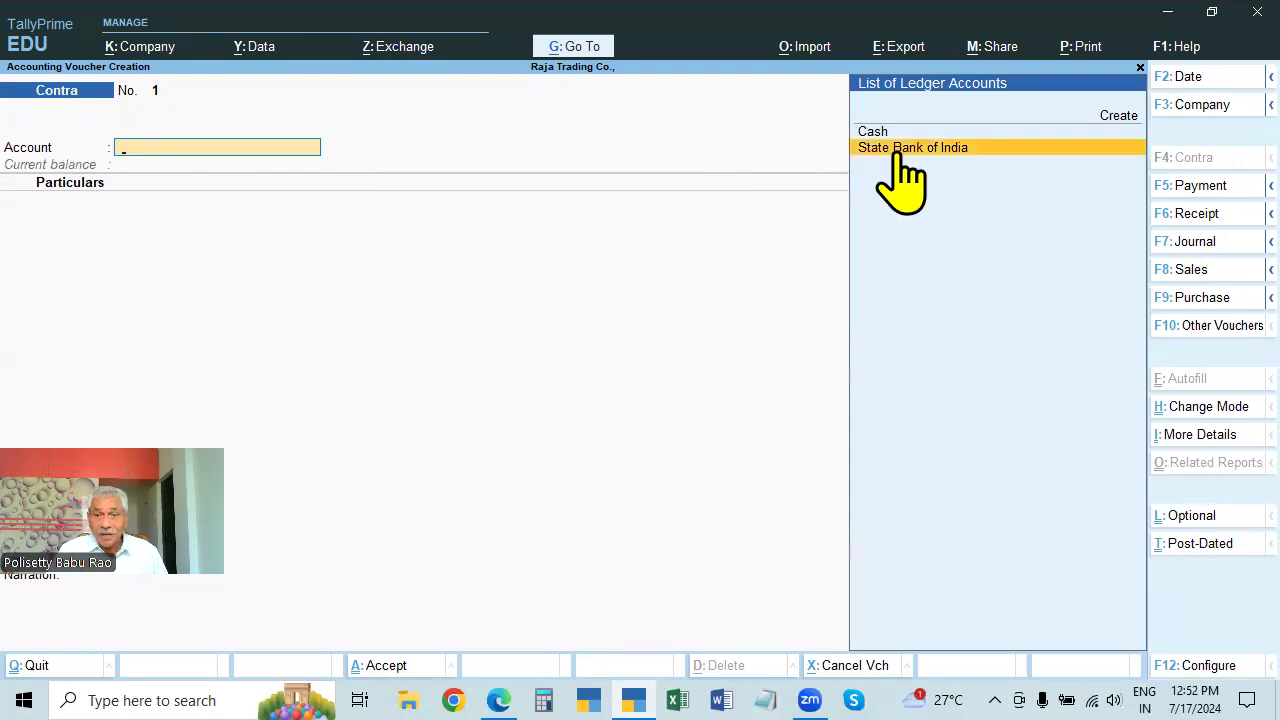
{"action": "left_click", "coordinate": [896, 152]}
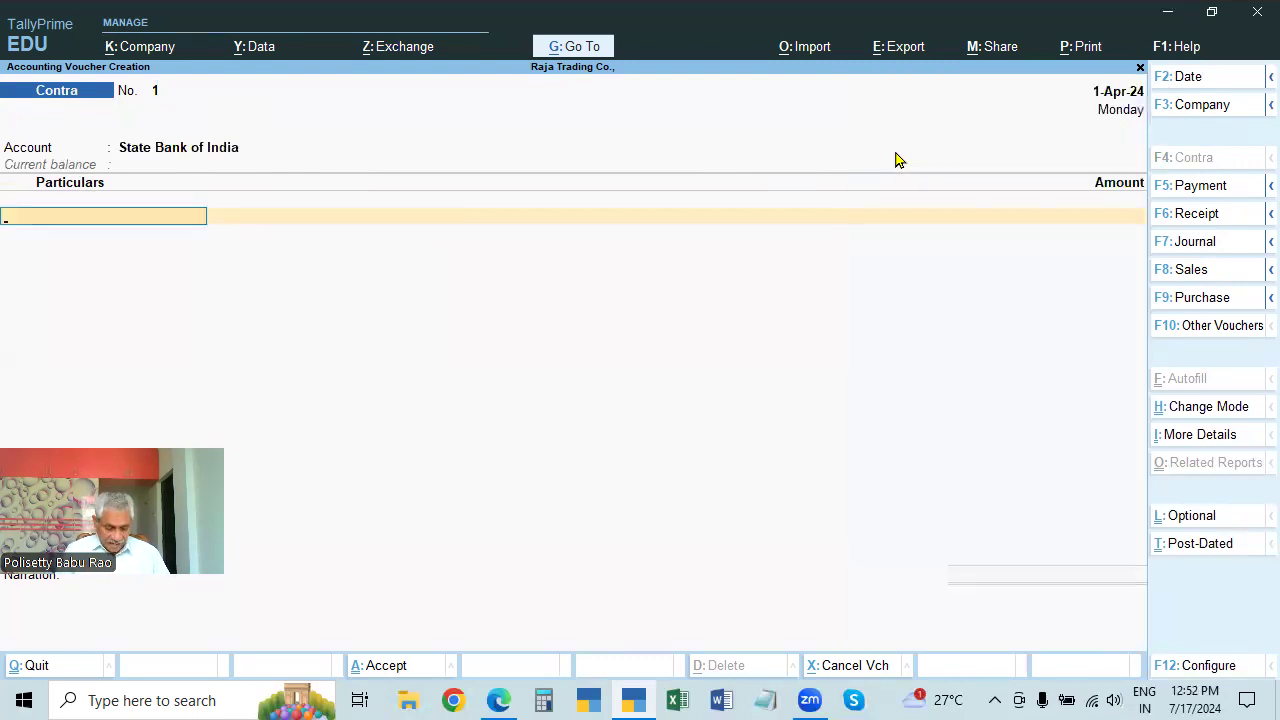
- Enter Cash with 25,000 in the contra voucher's particulars, as given for the State Bank of India transaction in the Edge PDF
{"action": "type", "text": "CASH"}
{"action": "key", "text": "Return"}
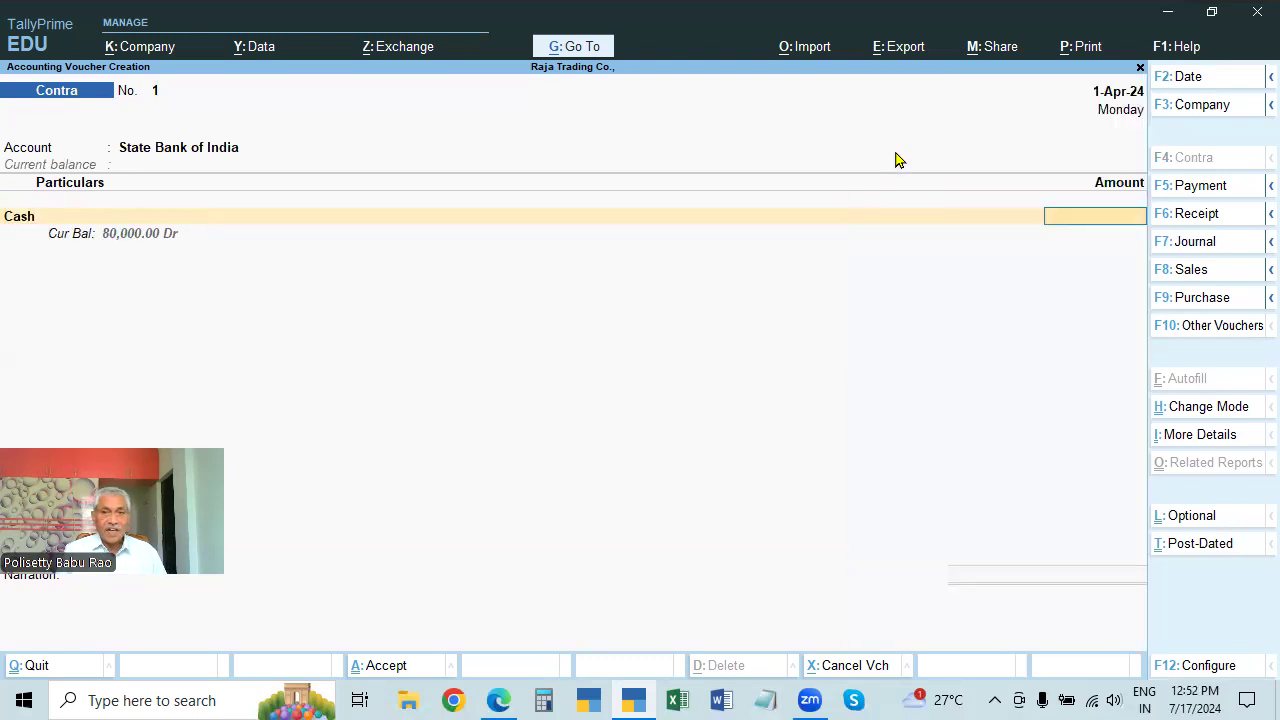
{"action": "key", "text": "alt+Tab"}
{"action": "key", "text": "alt+Tab"}
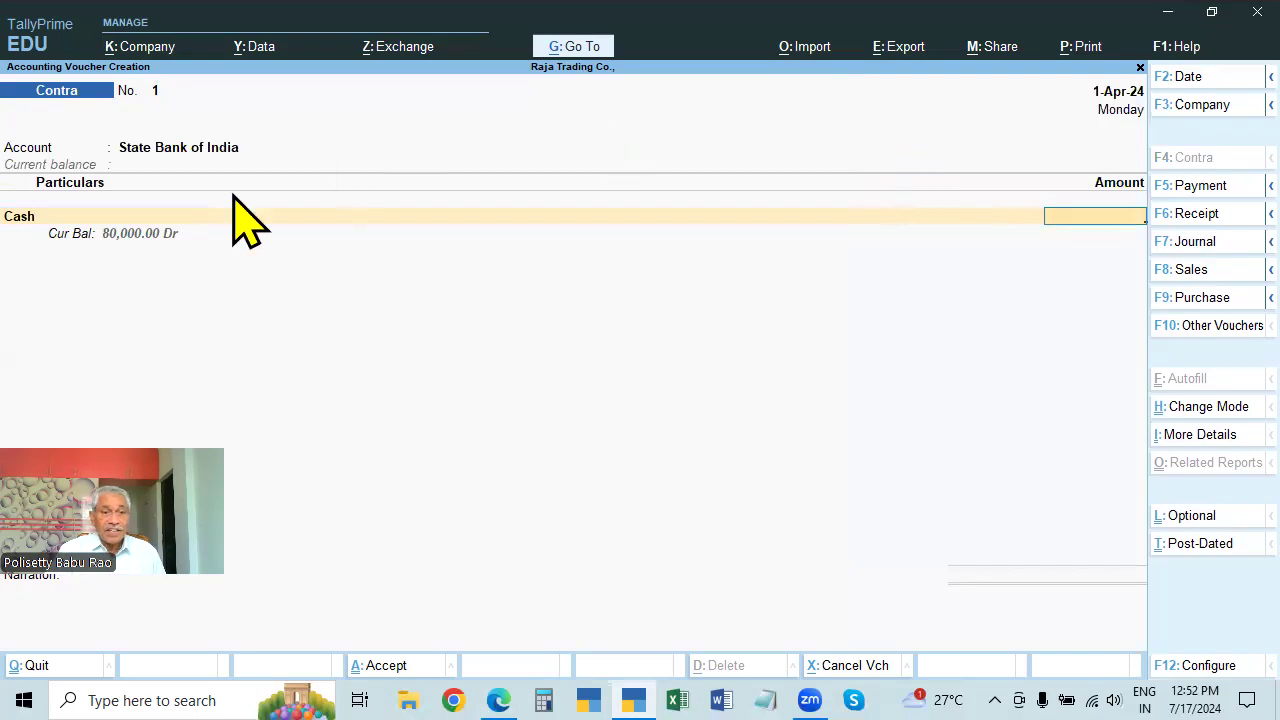
{"action": "key", "text": "alt+Tab"}
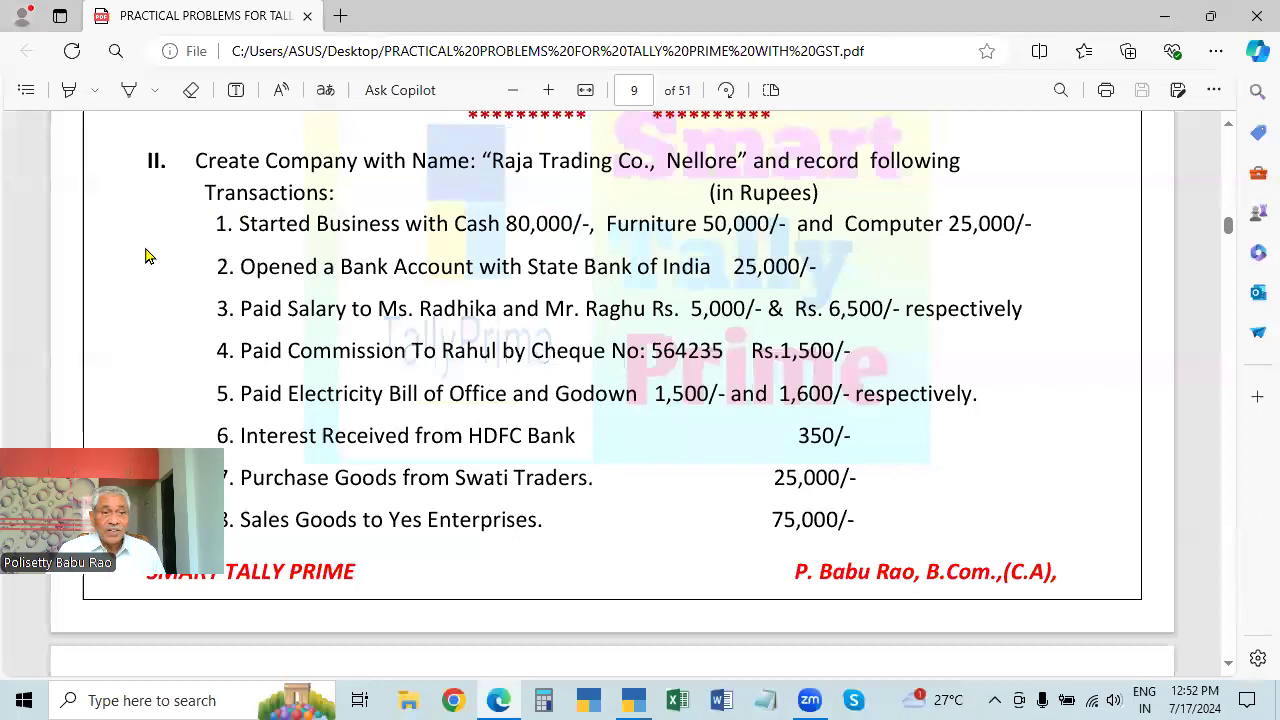
{"action": "key", "text": "alt+Tab"}
{"action": "key", "text": "alt+Tab"}
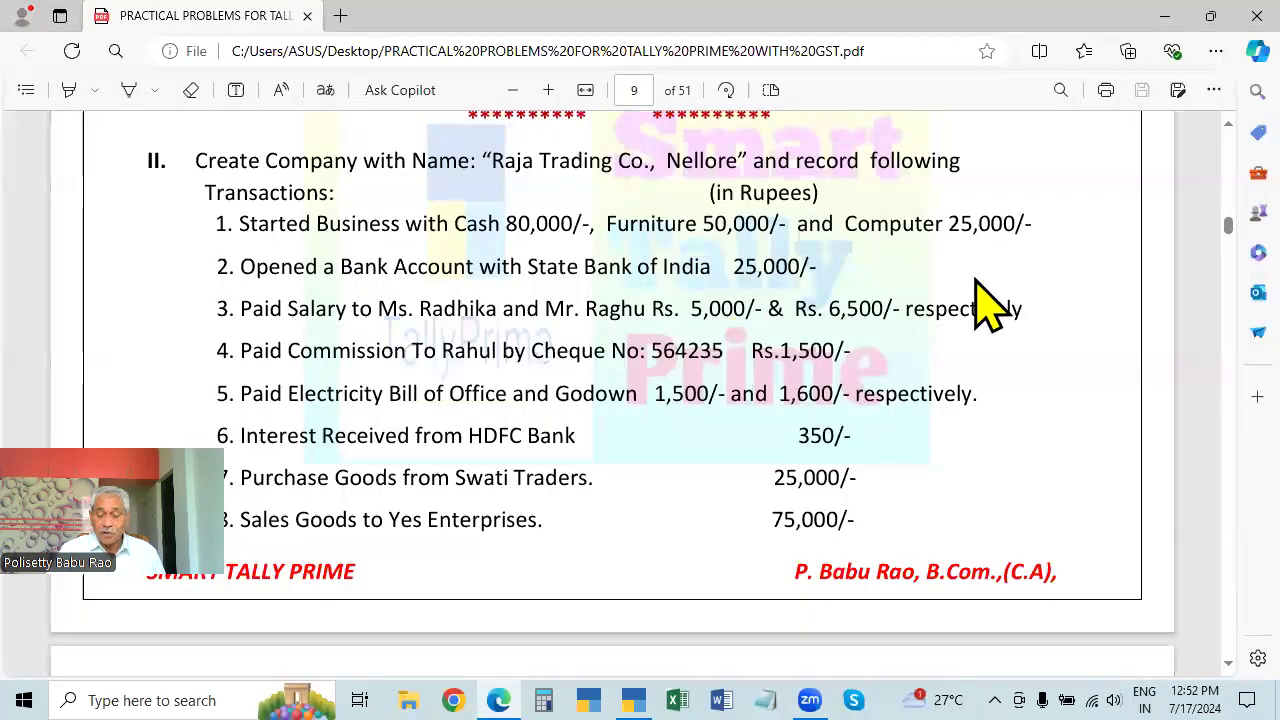
{"action": "key", "text": "alt+Tab"}
{"action": "key", "text": "alt+Tab"}
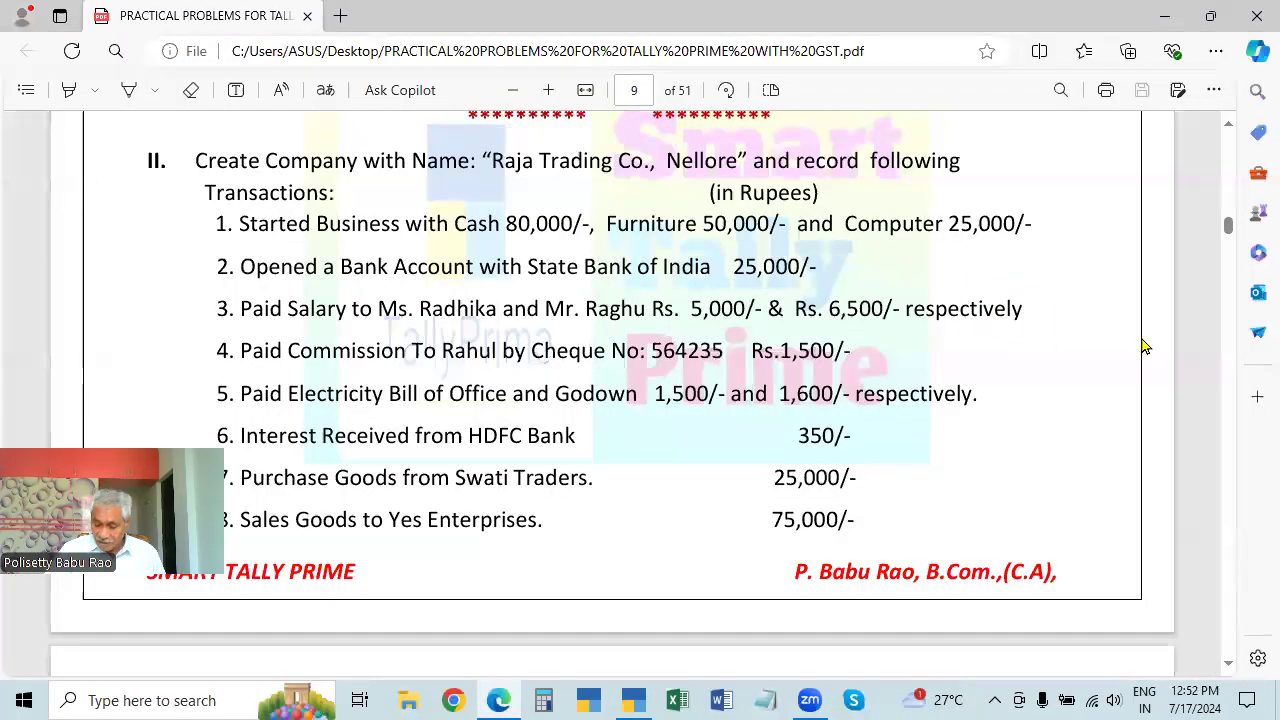
{"action": "key", "text": "alt+Tab"}
{"action": "type", "text": "25000"}
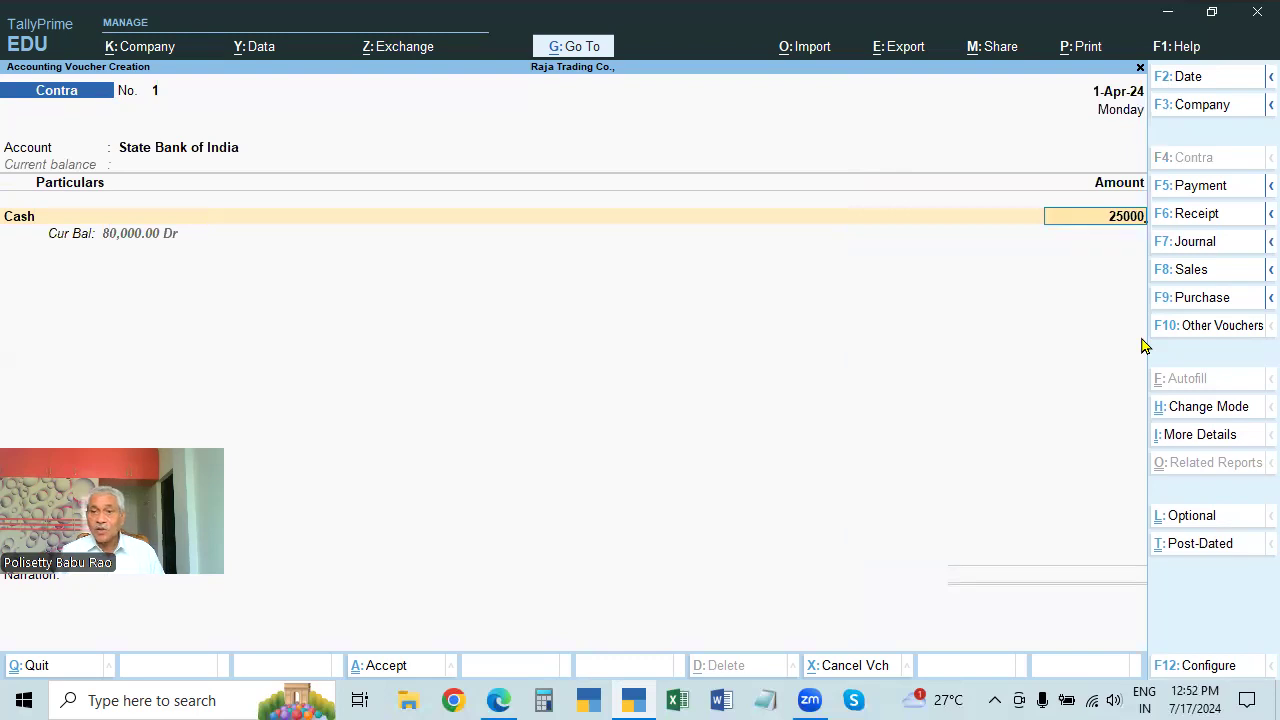
{"action": "key", "text": "Return"}
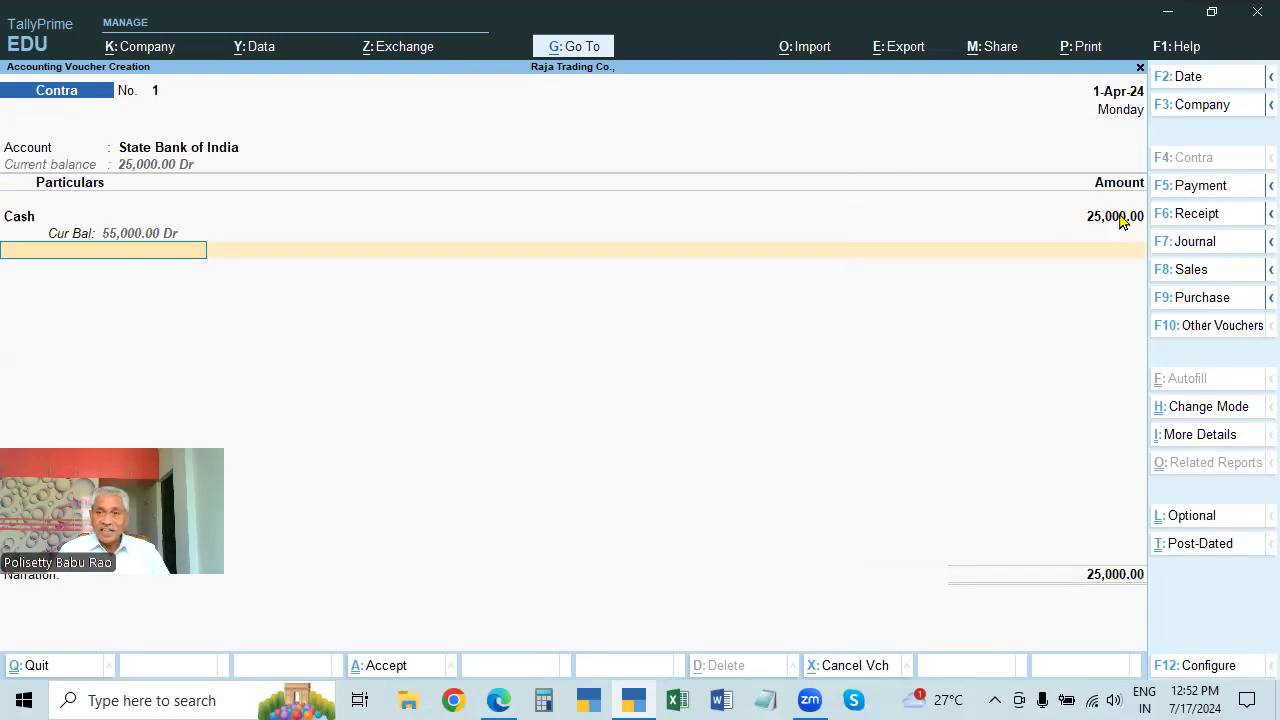
{"action": "key", "text": "Return"}
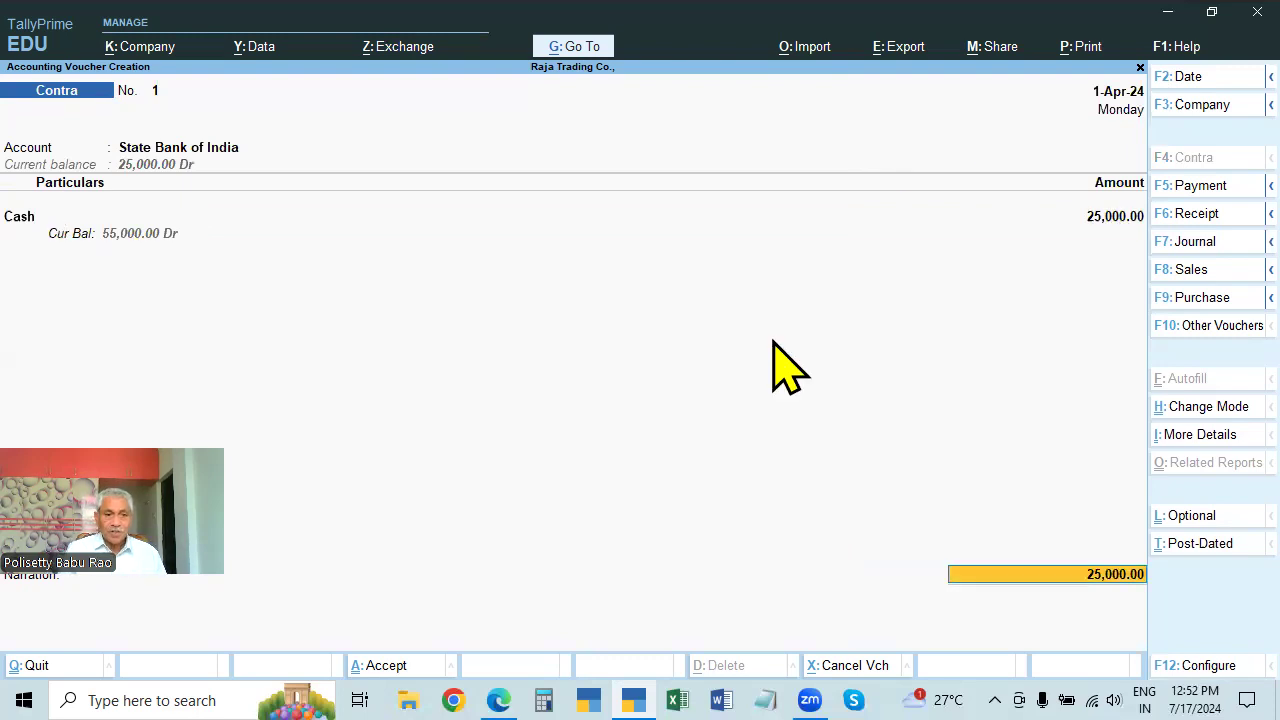
{"action": "key", "text": "Return"}
{"action": "key", "text": "BackSpace"}
{"action": "key", "text": "Escape"}
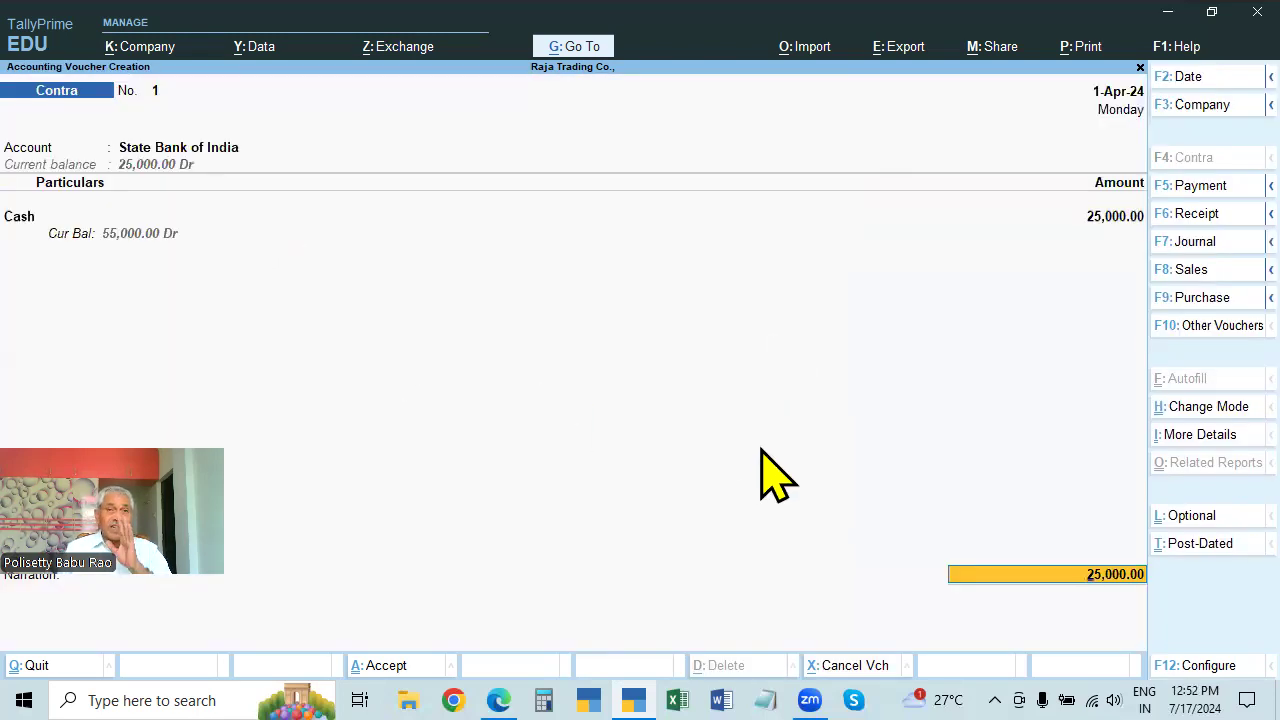
- Allocate the State Bank of India deposit as 25,000 in cash with a denomination of 50 notes of 500
{"action": "key", "text": "Return"}
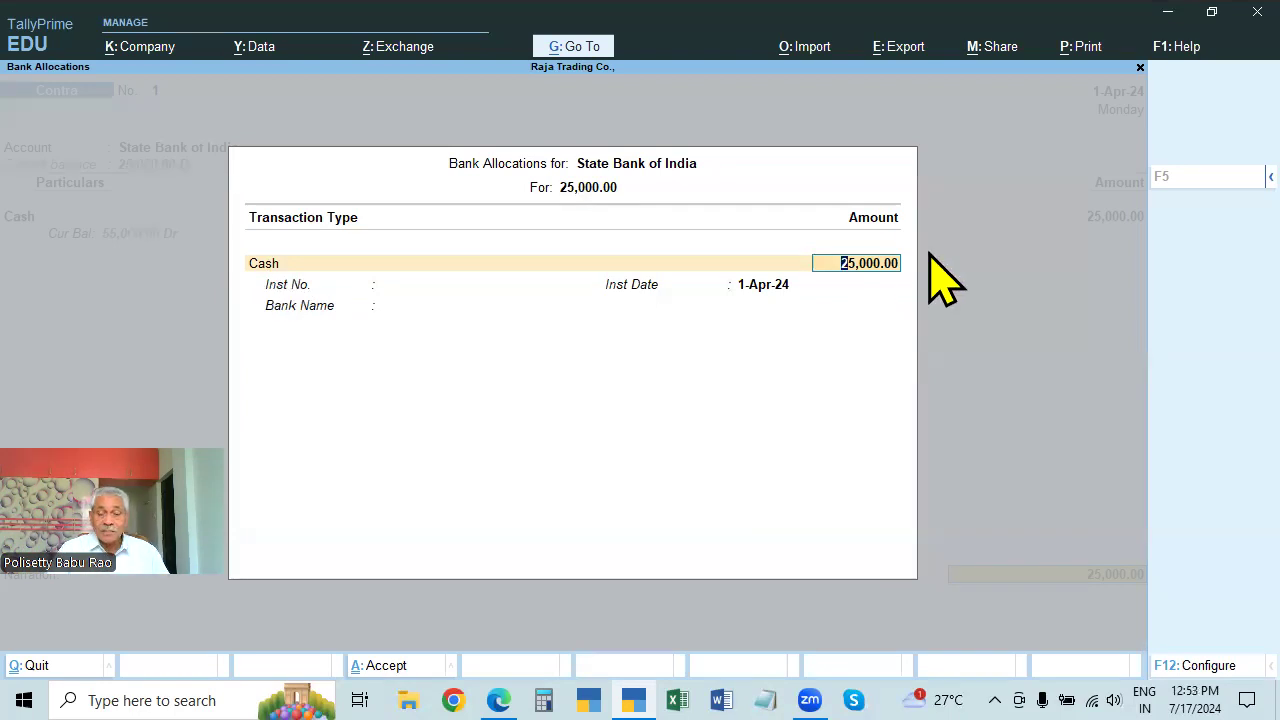
{"action": "key", "text": "Return"}
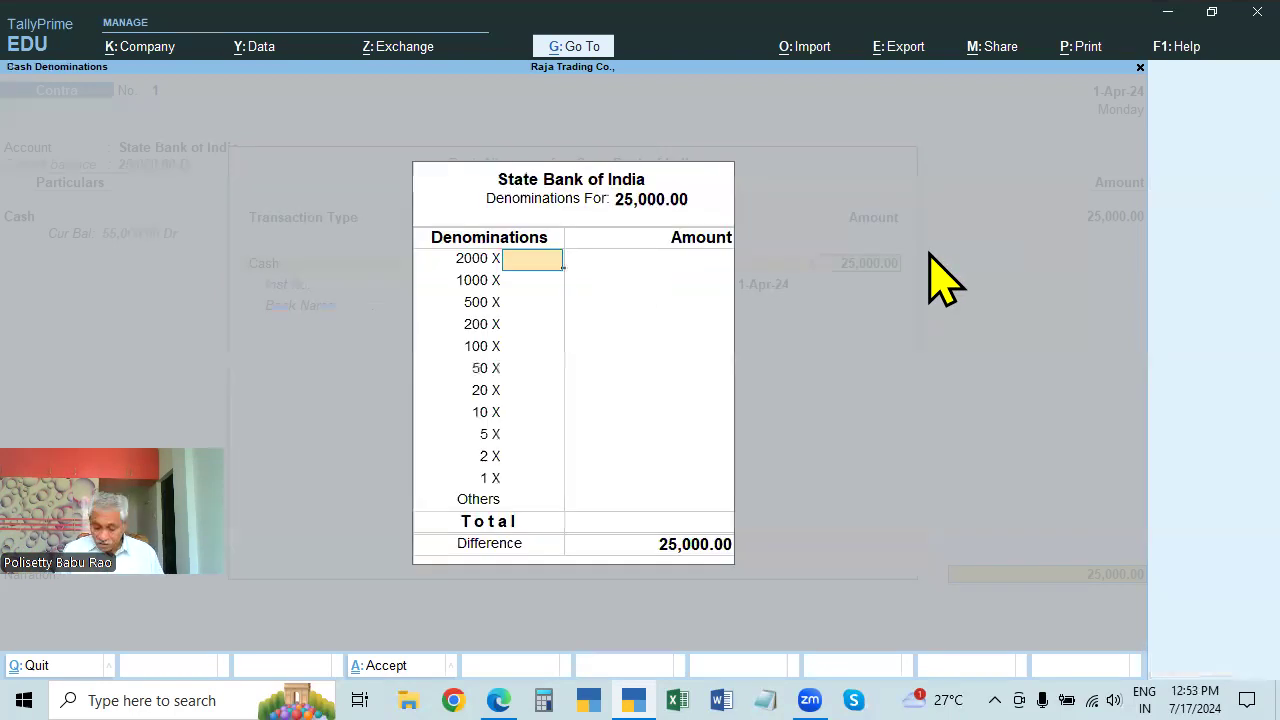
{"action": "key", "text": "Return"}
{"action": "key", "text": "Return"}
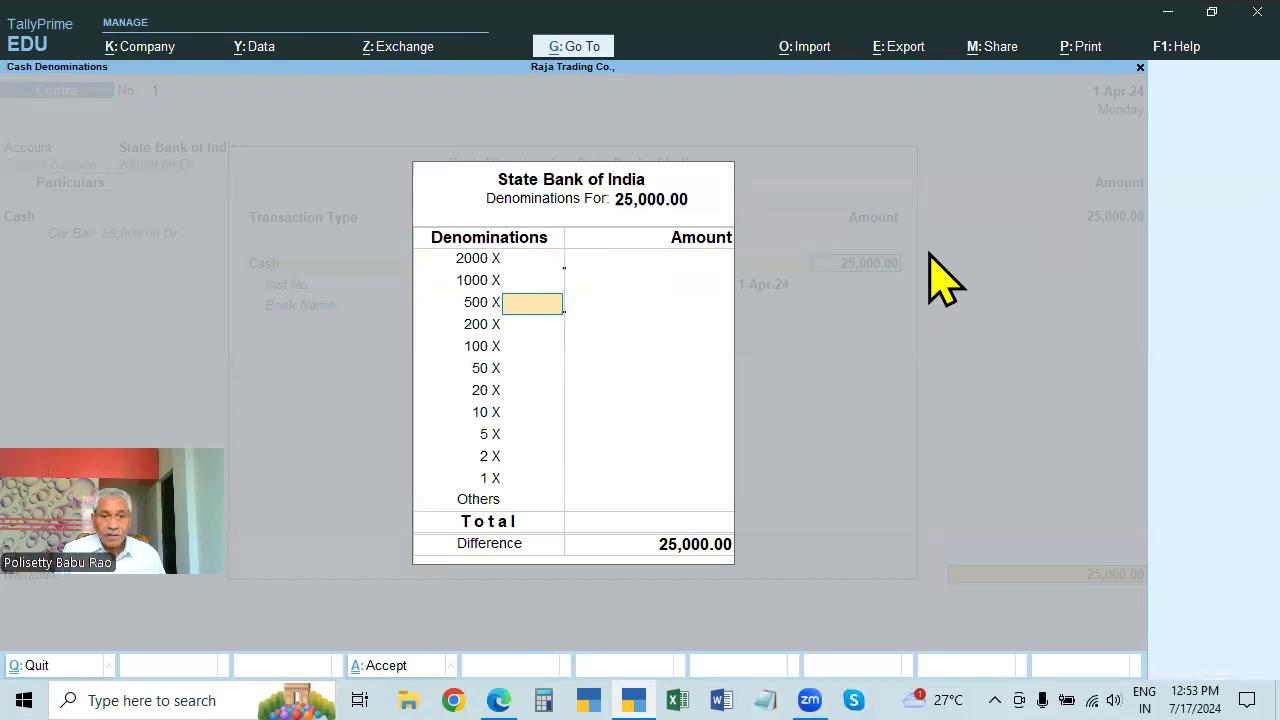
{"action": "type", "text": "50"}
{"action": "key", "text": "Return"}
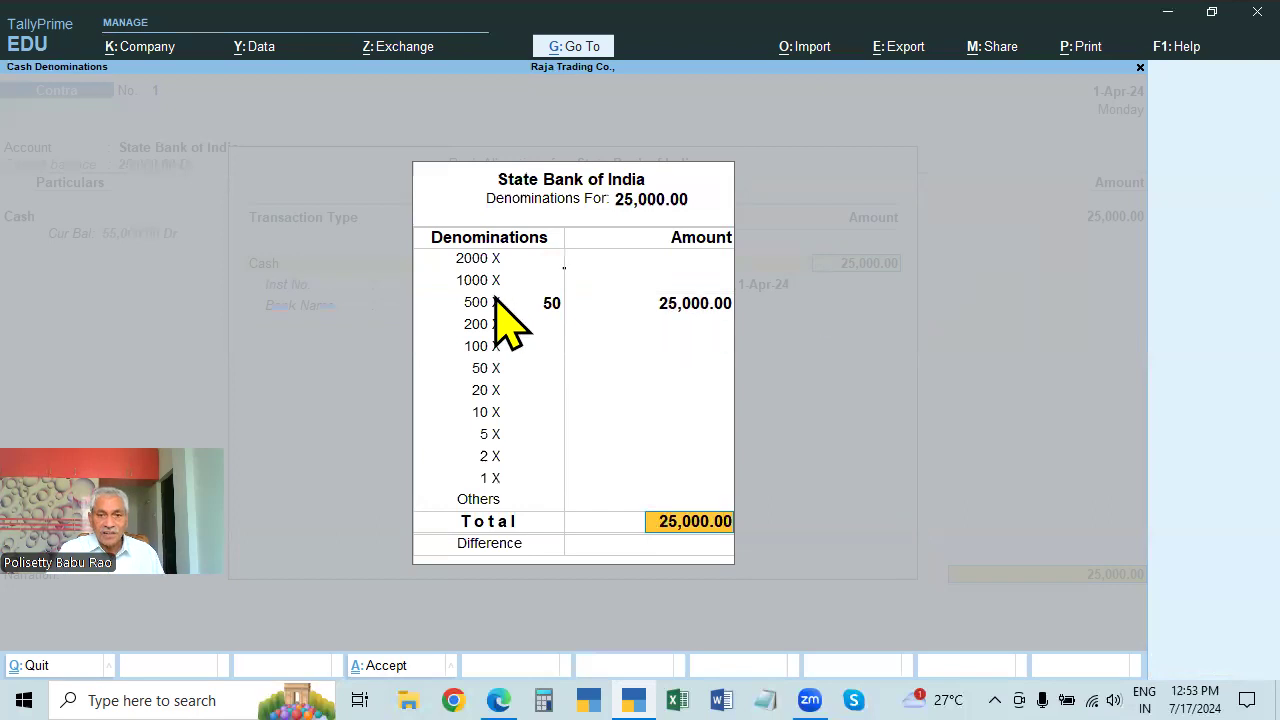
- Complete the bank allocation with the bank name blank and enter the contra narration "BEING CASH DEPOSITED IN BANK"
{"action": "key", "text": "Return"}
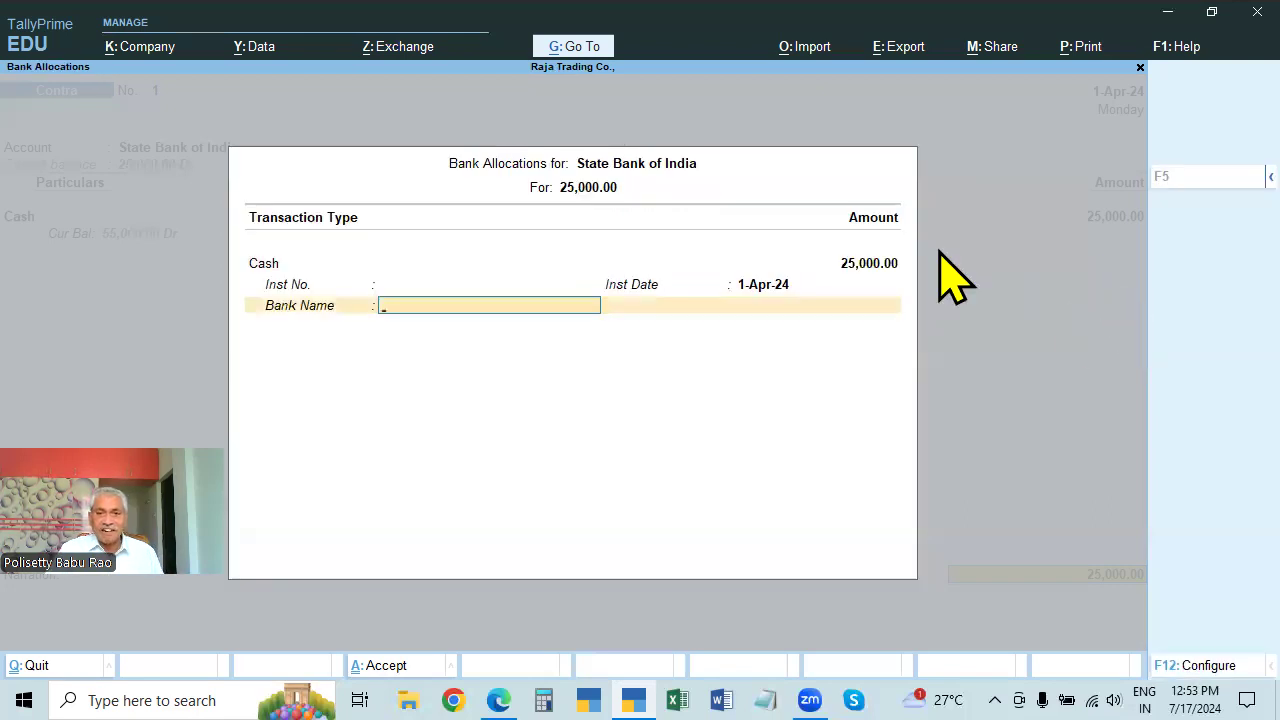
{"action": "key", "text": "Return"}
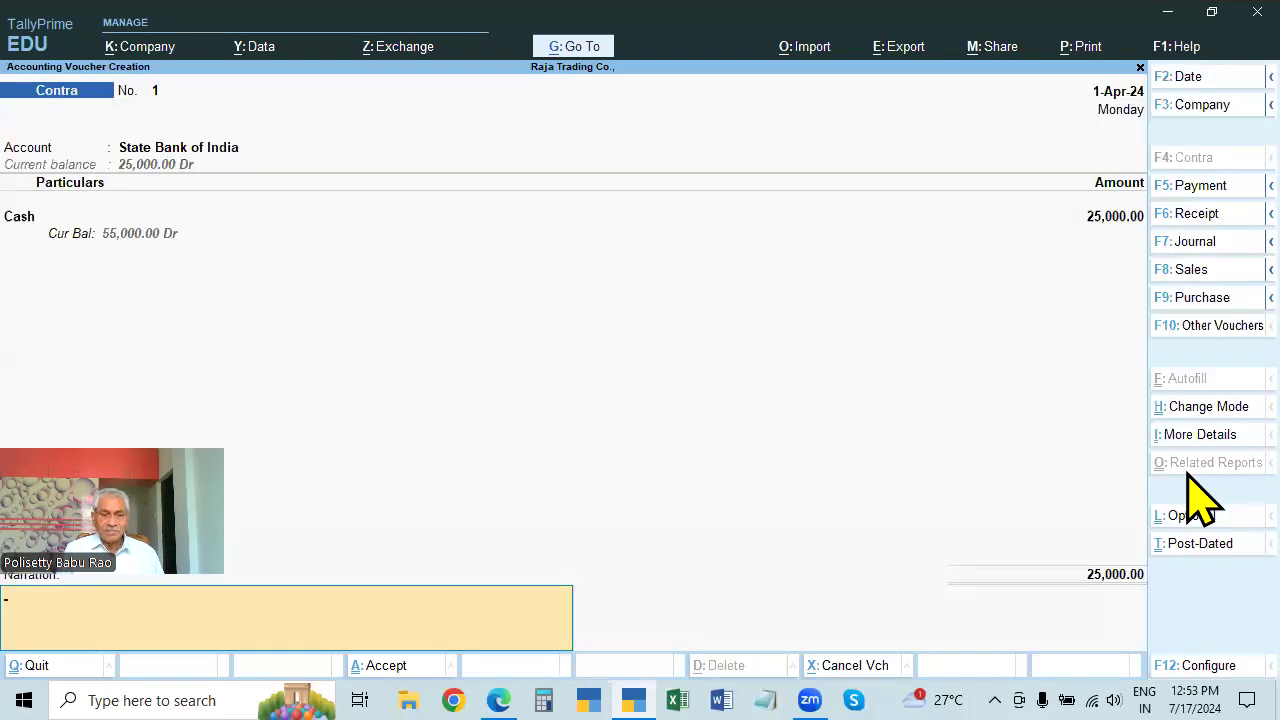
{"action": "type", "text": "BEING CASH DEPOSITED IN BANK"}
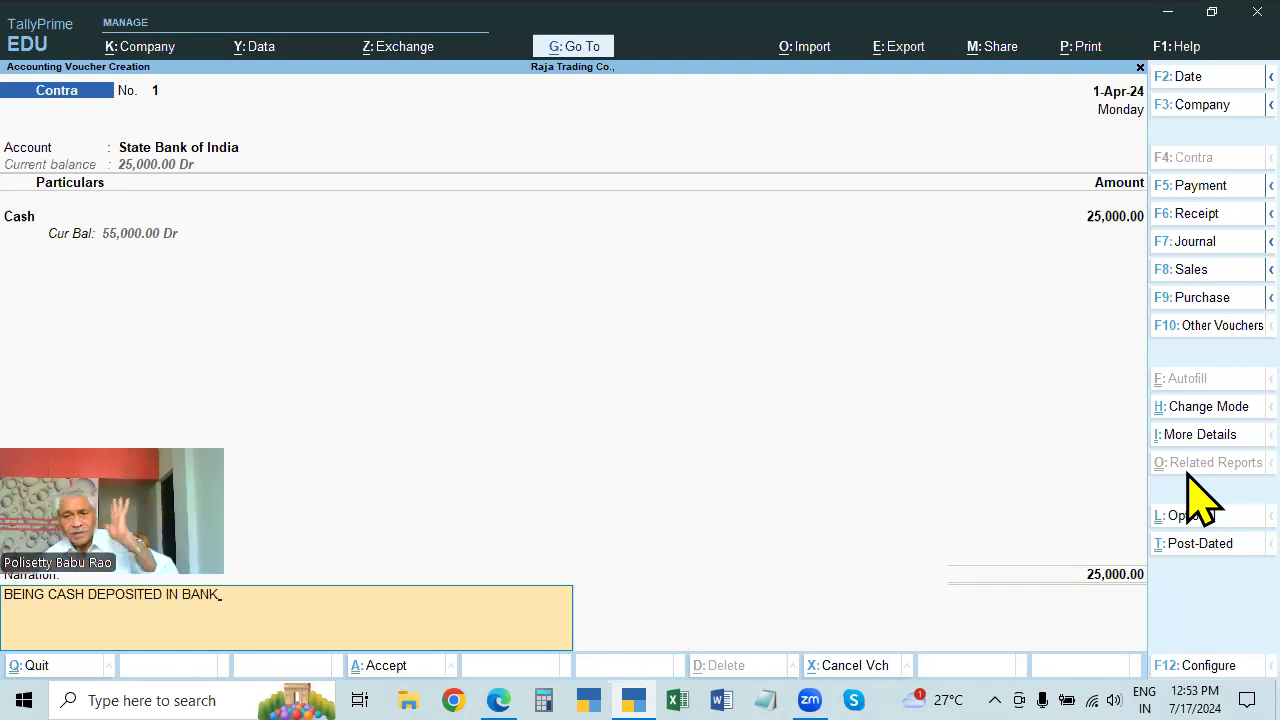
- Save the contra voucher, check the salary transaction in the Edge PDF, and start a TallyPrime payment voucher with Cash as the account
{"action": "key", "text": "Return"}
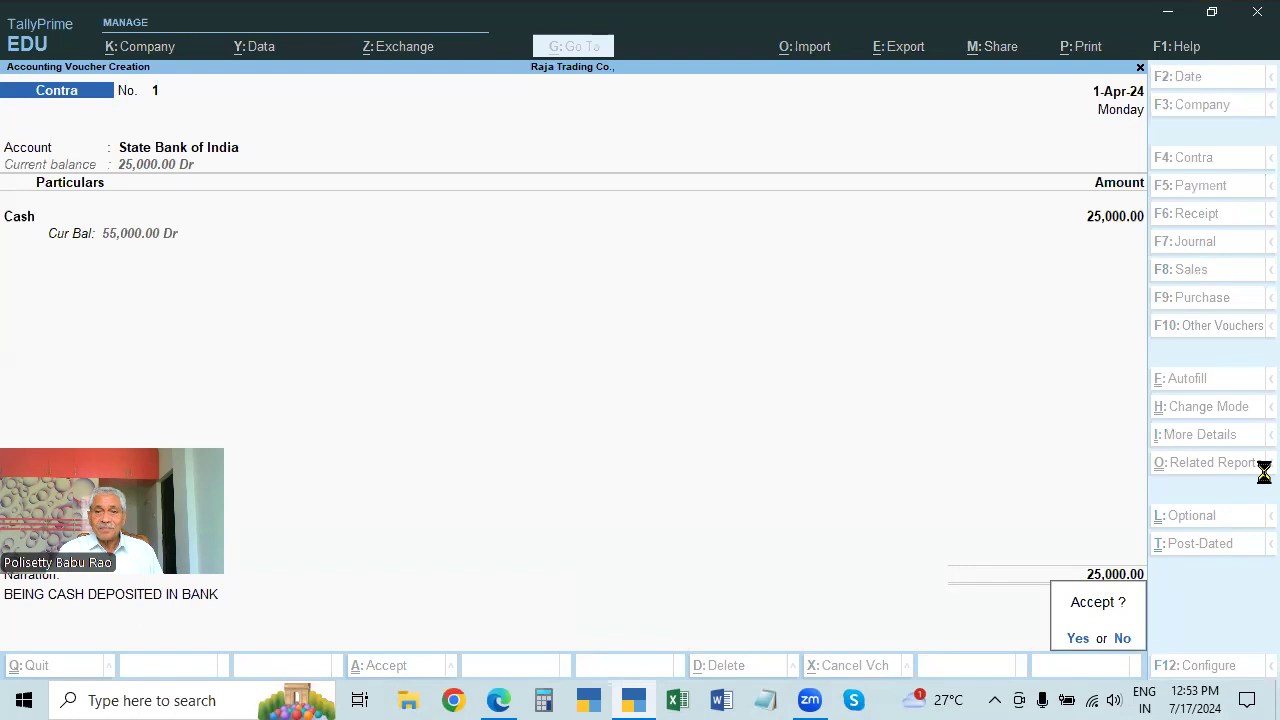
{"action": "key", "text": "Return"}
{"action": "key", "text": "alt+Tab"}
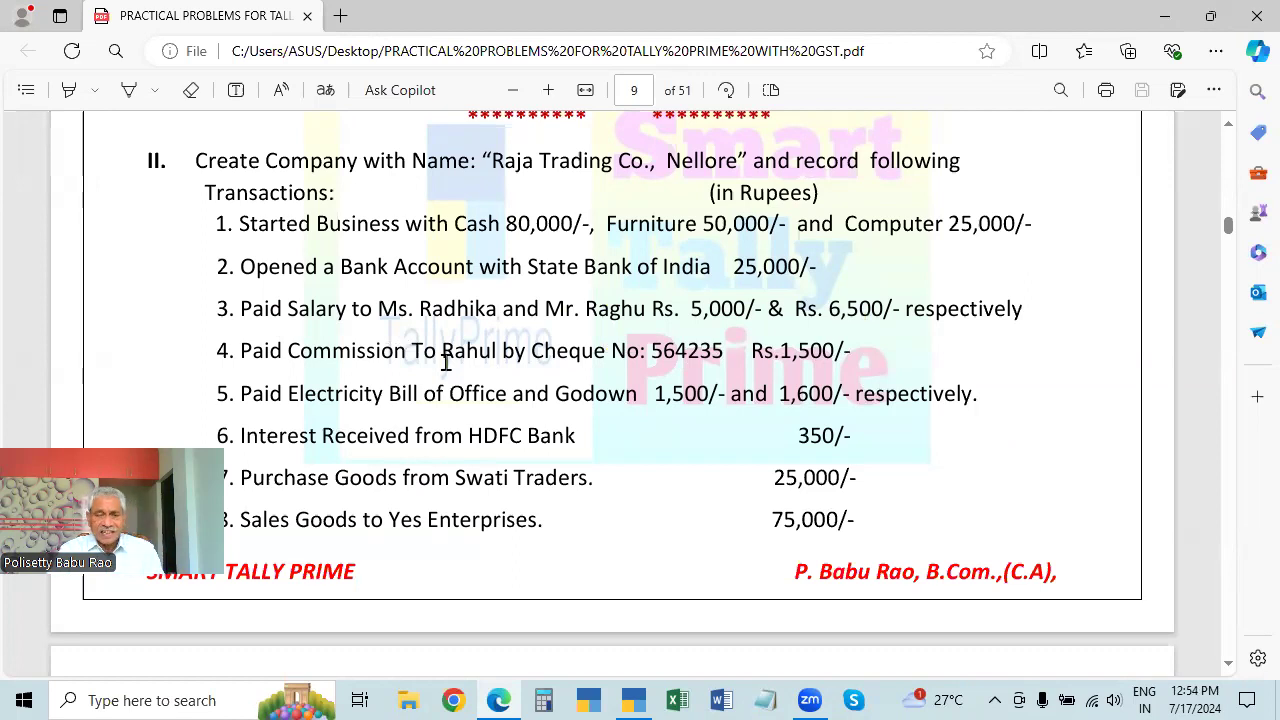
{"action": "key", "text": "alt+Tab"}
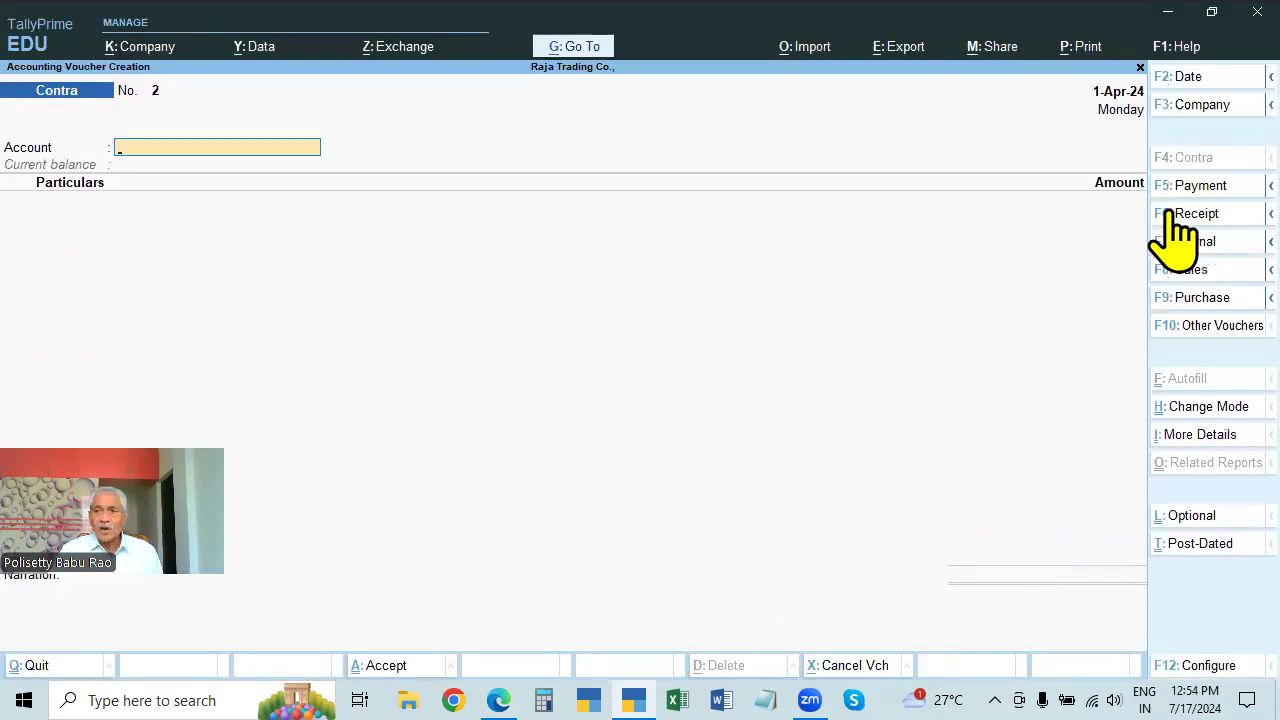
{"action": "left_click", "coordinate": [1203, 188]}
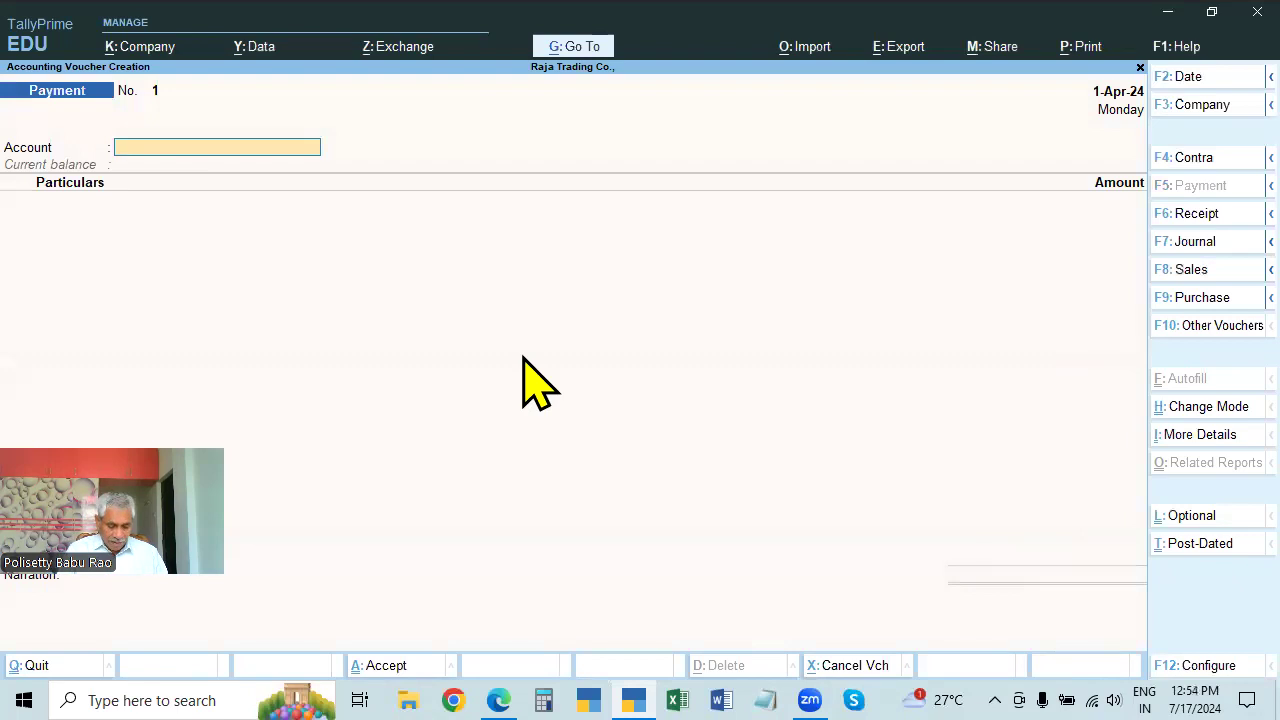
{"action": "type", "text": "CASH"}
{"action": "key", "text": "Return"}
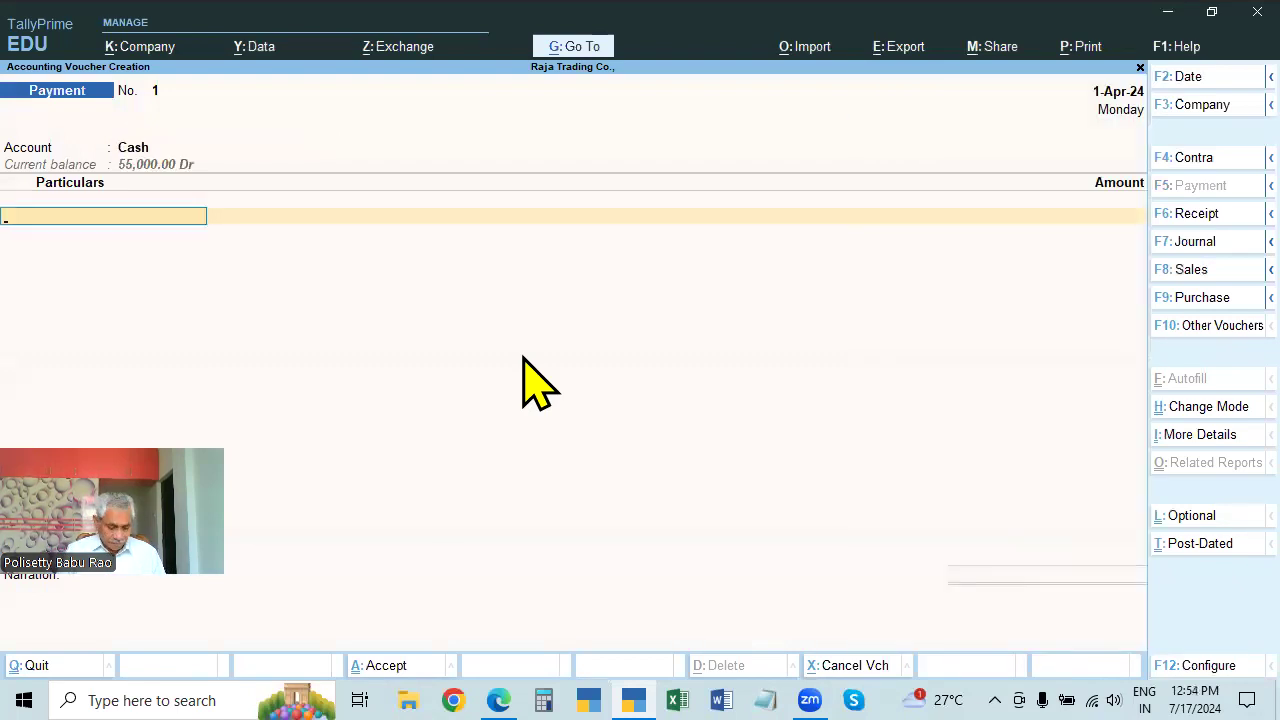
- Recheck the salary transaction in the Edge PDF and create a SALARIES ledger under Indirect Expenses for the payment voucher's particulars in TallyPrime
{"action": "key", "text": "alt+Tab"}
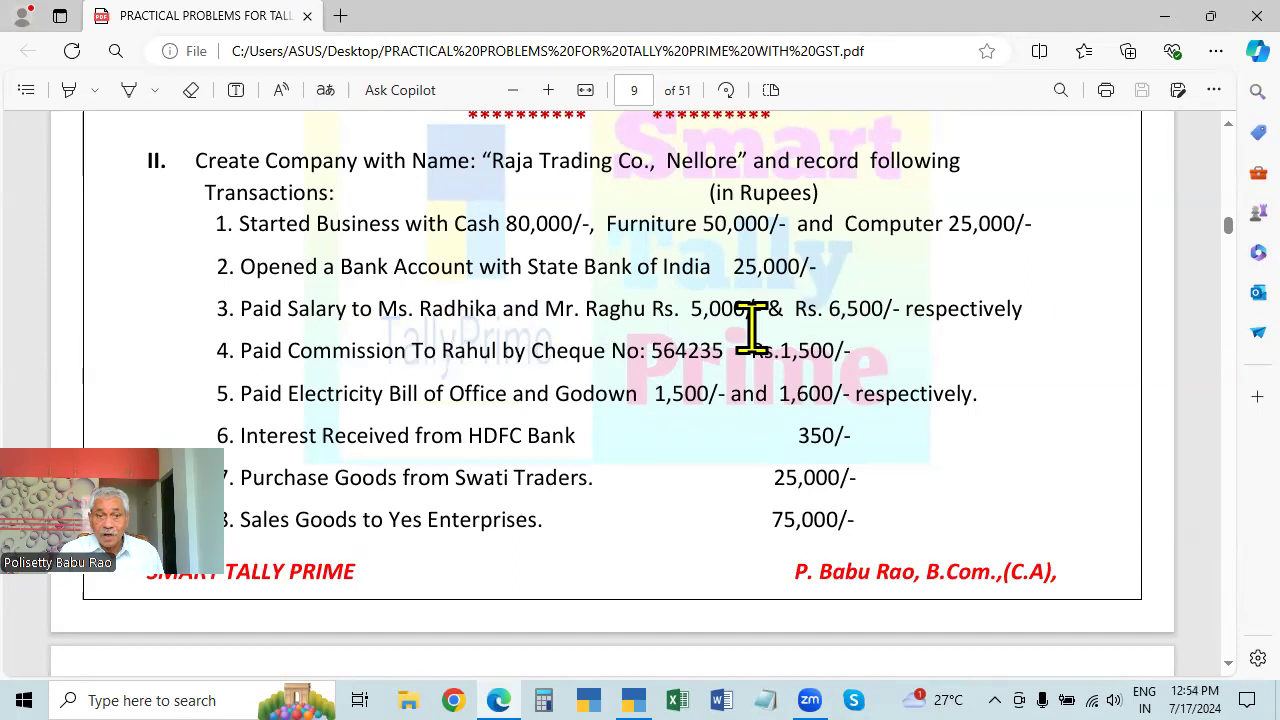
{"action": "key", "text": "alt+Tab"}
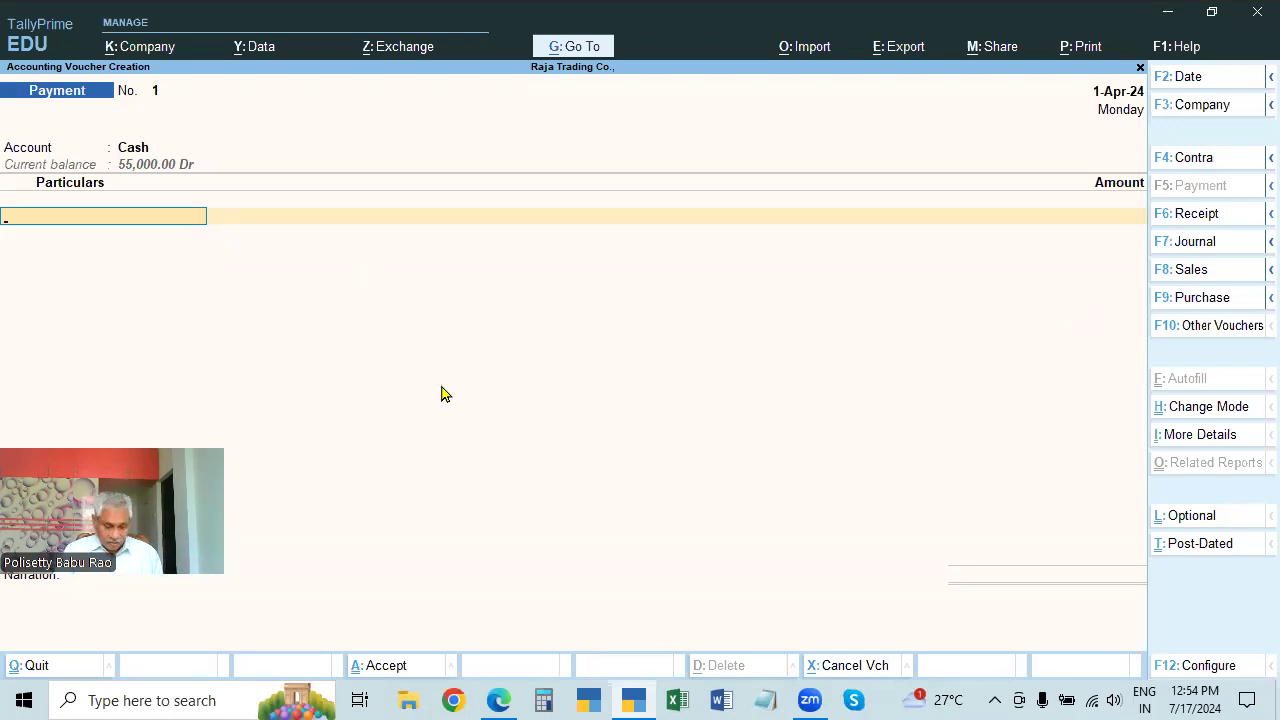
{"action": "key", "text": "space"}
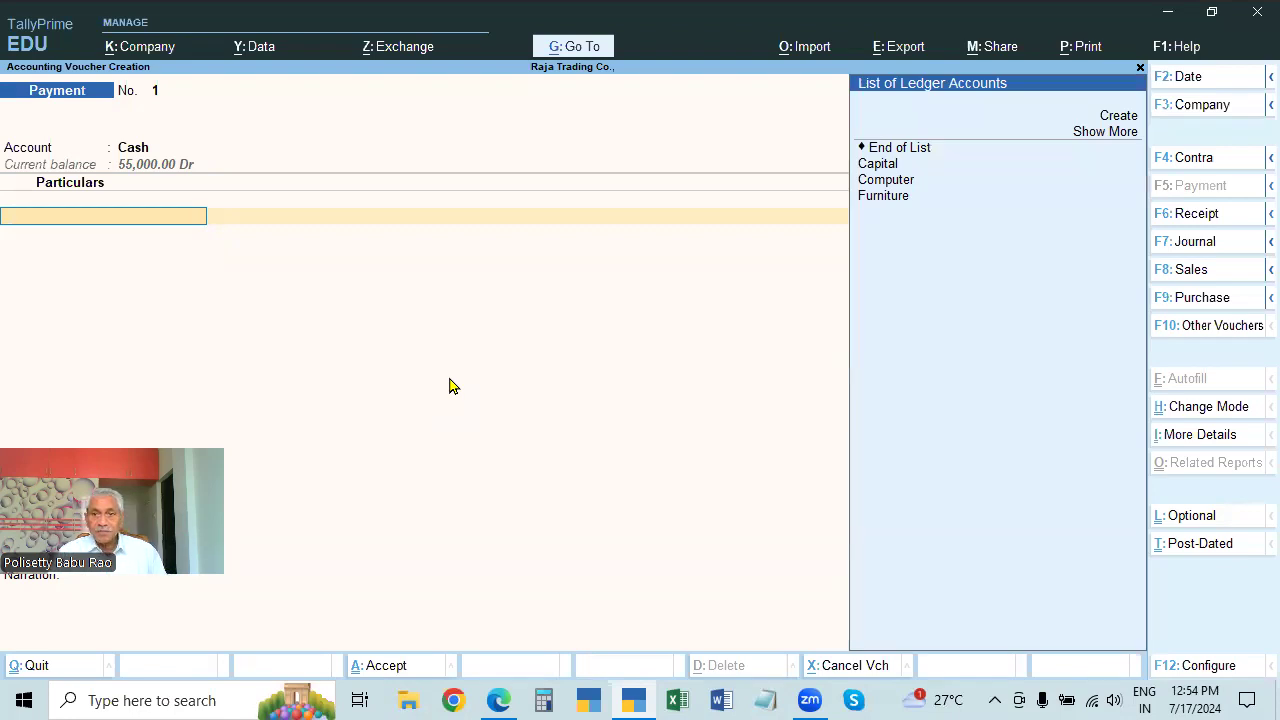
{"action": "key", "text": "alt+c"}
{"action": "type", "text": "SALARIES"}
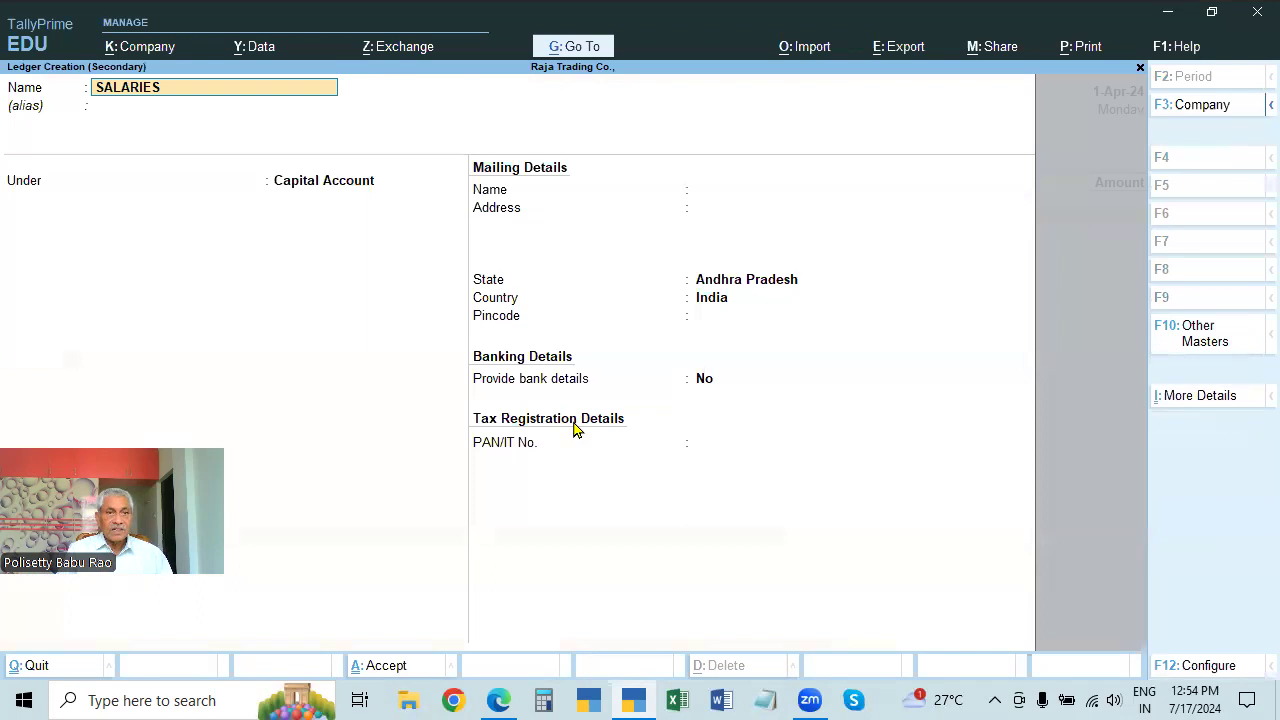
{"action": "key", "text": "Return"}
{"action": "key", "text": "Return"}
{"action": "type", "text": "IND"}
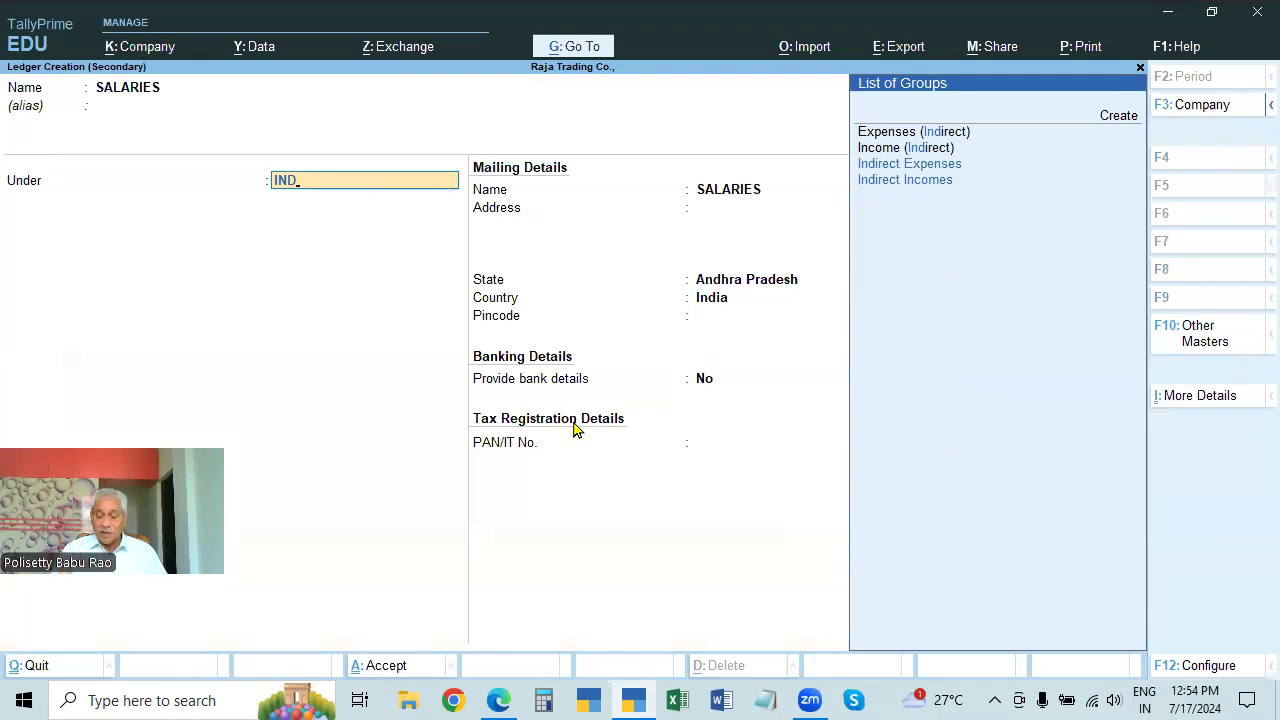
{"action": "key", "text": "Up"}
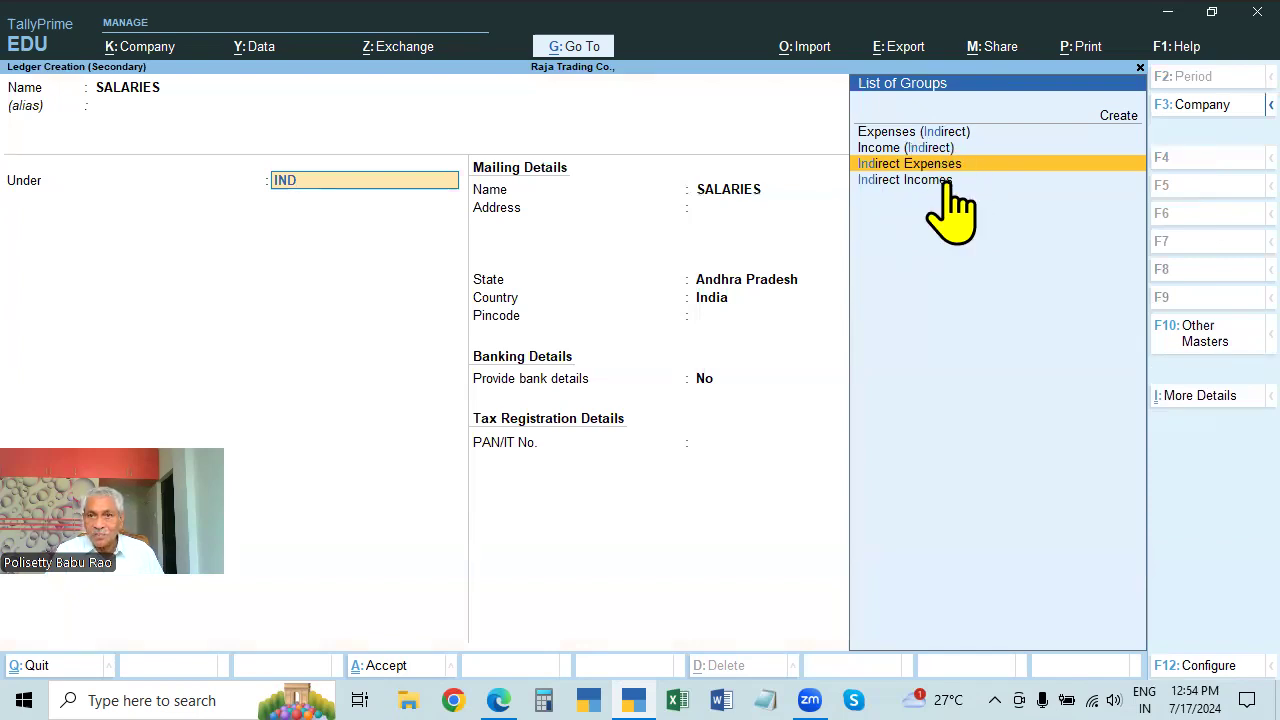
{"action": "key", "text": "Return"}
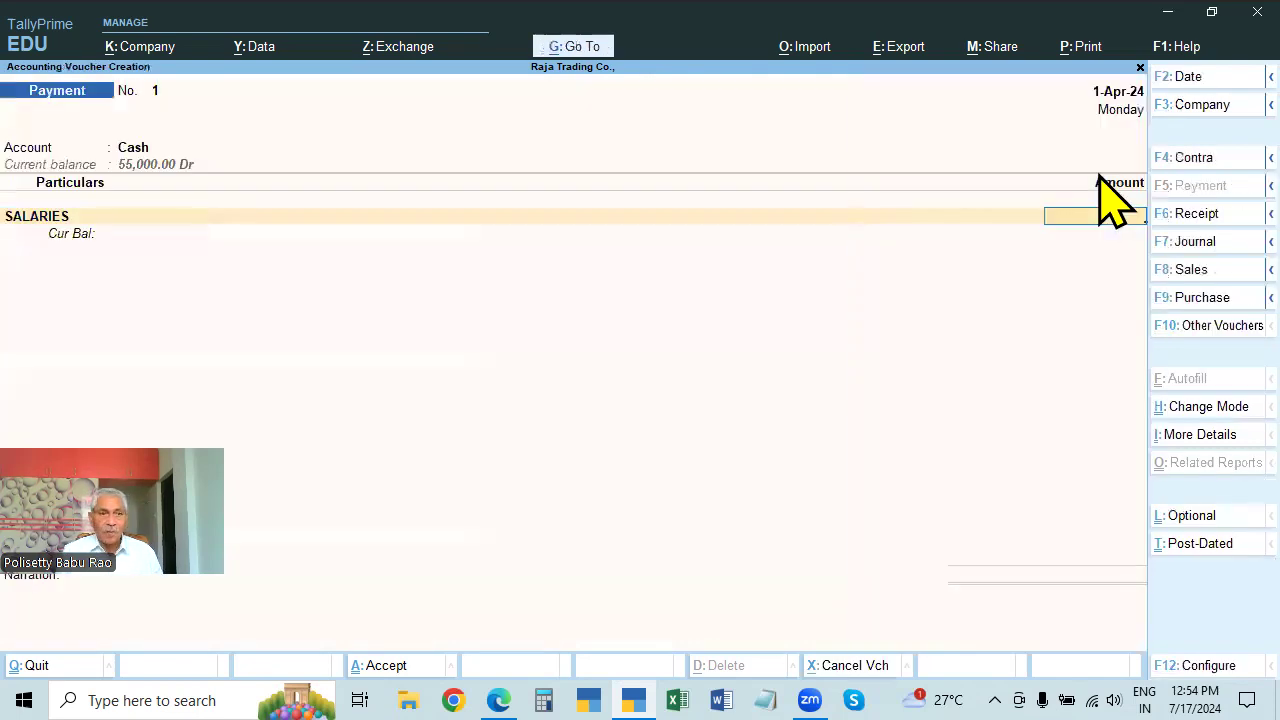
- Enter 11,500 for salaries, the sum of both amounts in the Edge PDF, and save the TallyPrime payment with narration "BEING SALARIES PAID"
{"action": "key", "text": "alt+Tab"}
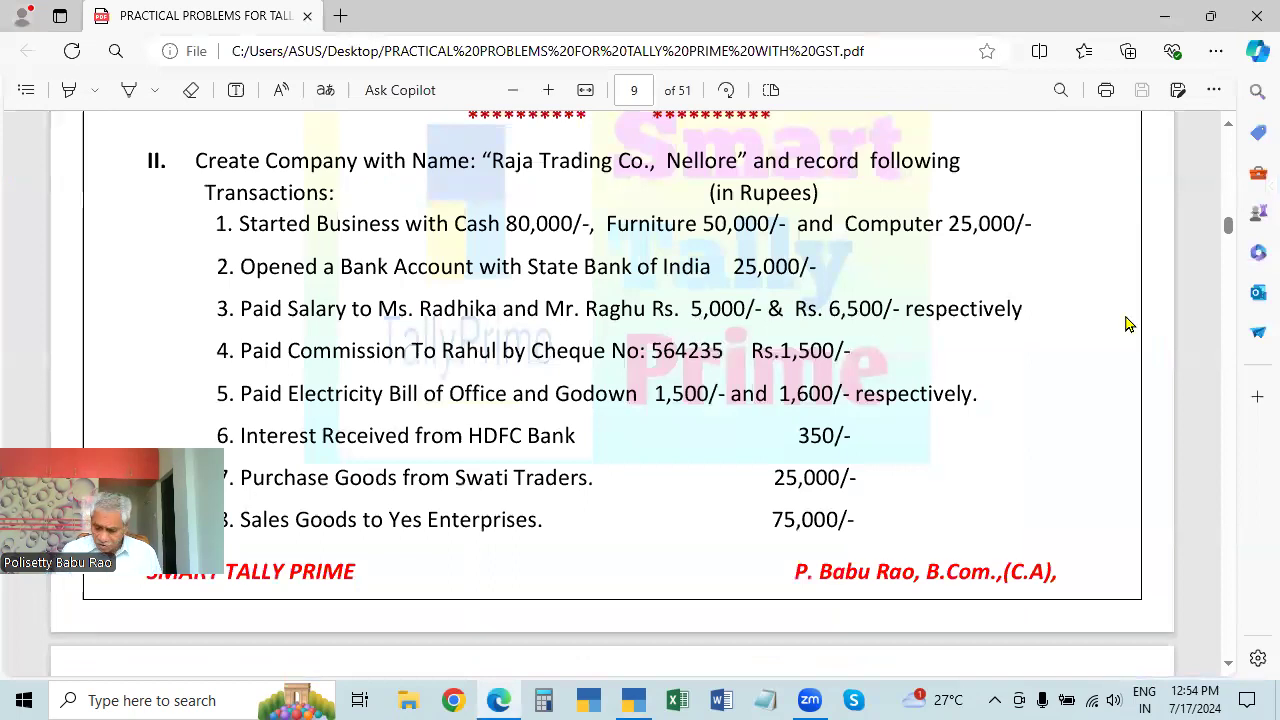
{"action": "key", "text": "alt+Tab"}
{"action": "type", "text": "11500"}
{"action": "key", "text": "Return"}
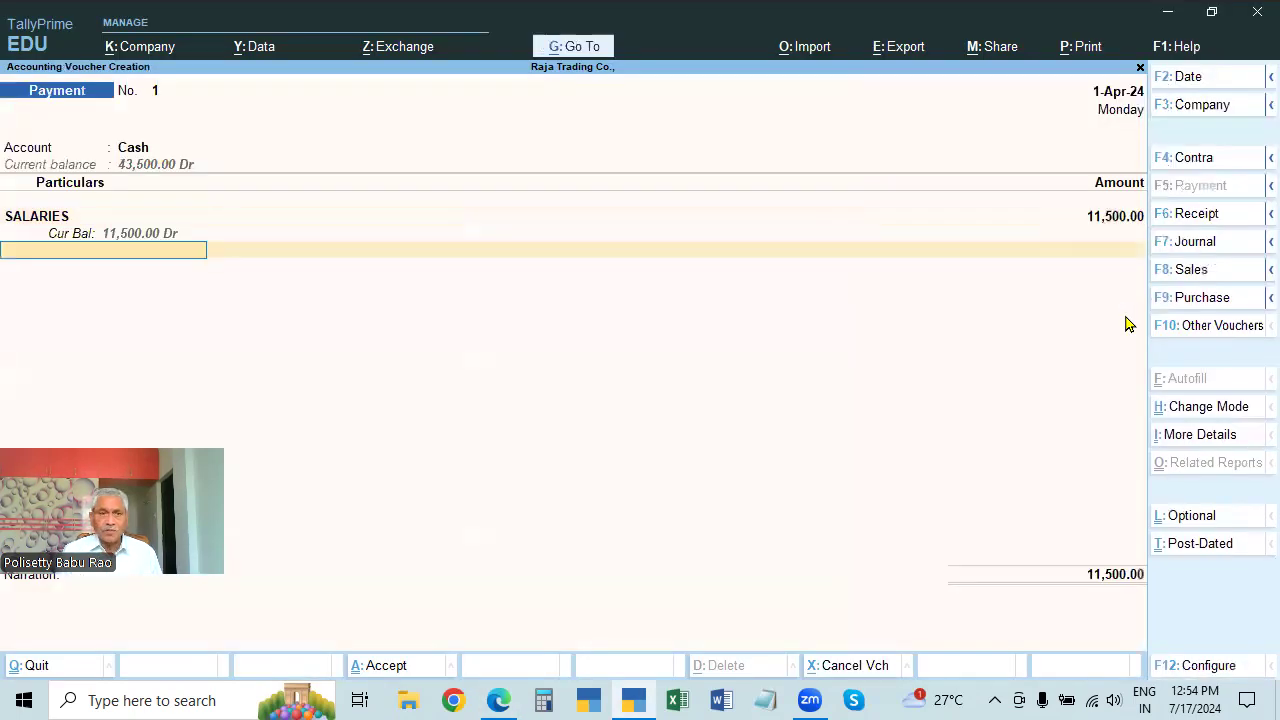
{"action": "key", "text": "Return"}
{"action": "type", "text": "BEING SALARIES PAID"}
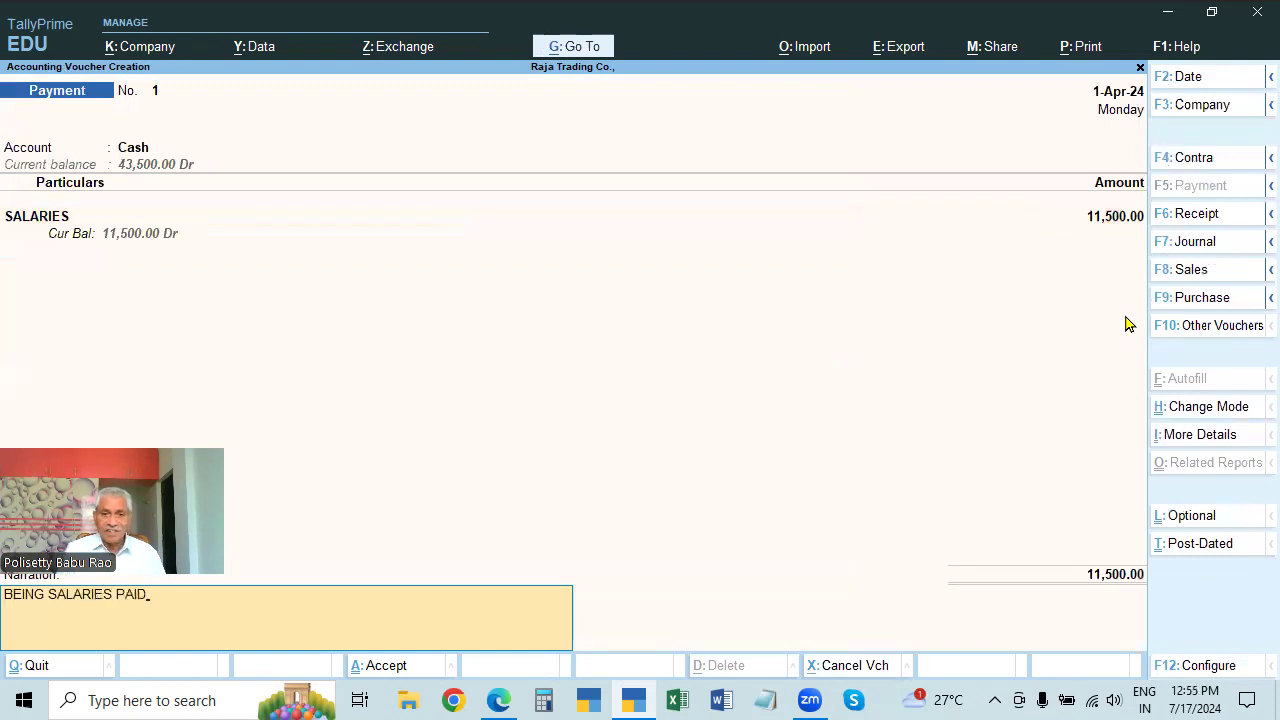
{"action": "key", "text": "Return"}
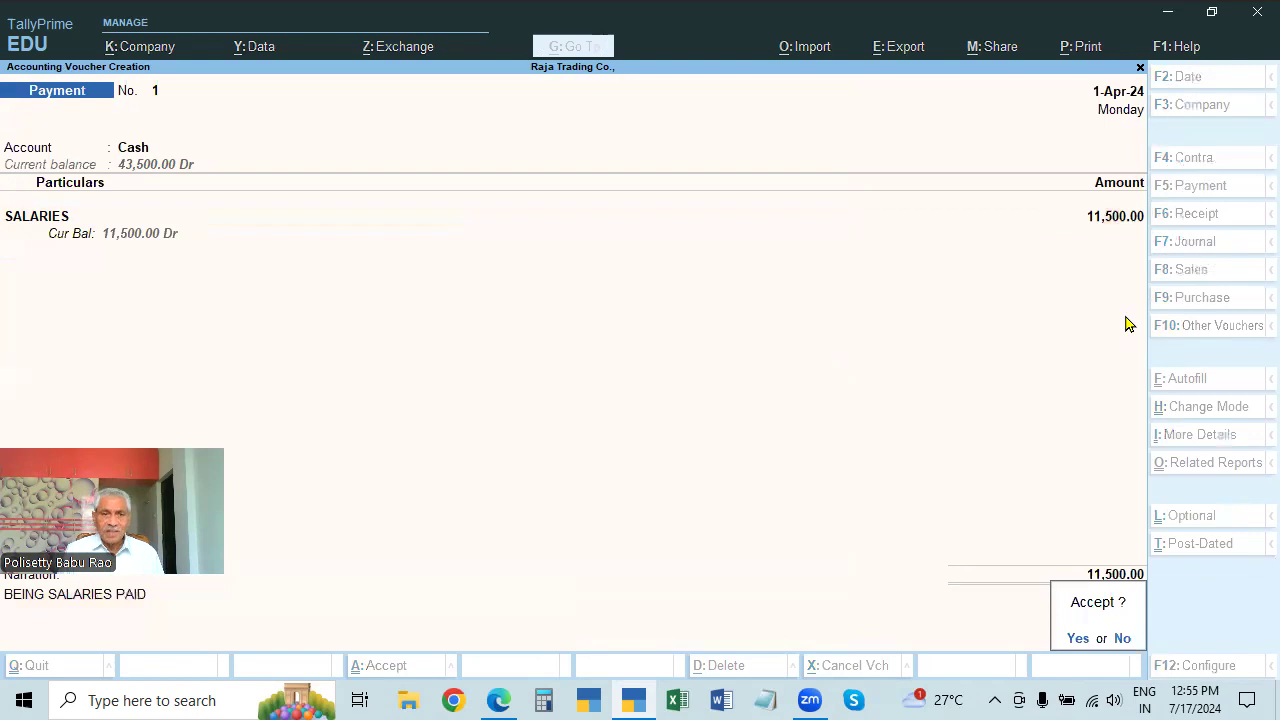
{"action": "key", "text": "Return"}
- Compare the saved salaries payment voucher in TallyPrime with the salary transaction in the Edge PDF, and return to a new payment voucher
{"action": "key", "text": "alt+Tab"}
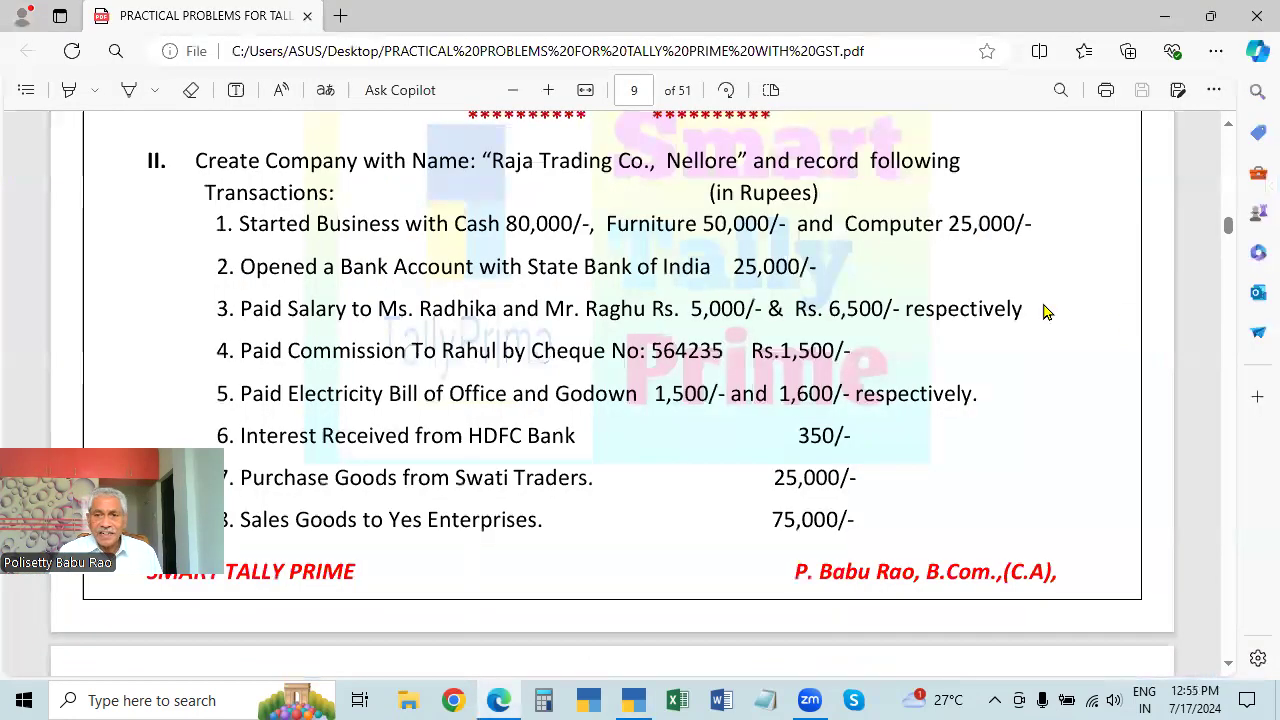
{"action": "key", "text": "alt+Tab"}
{"action": "key", "text": "Page_Up"}
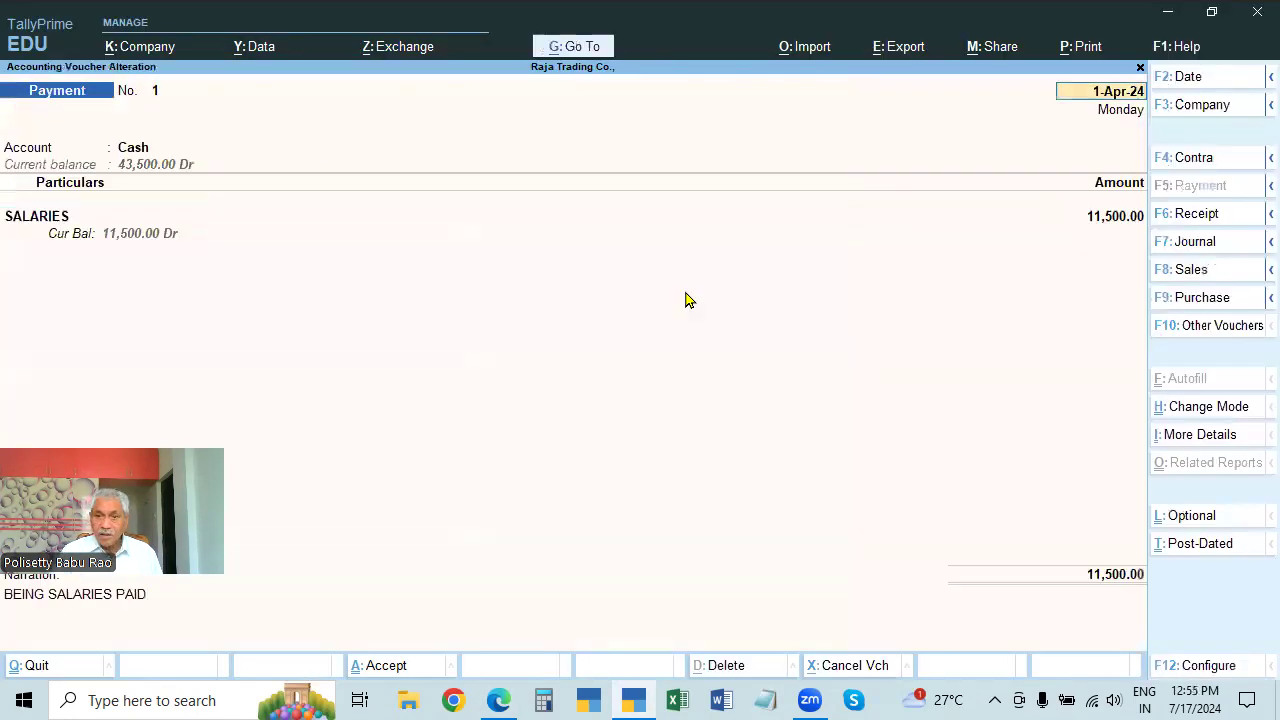
{"action": "key", "text": "ctrl"}
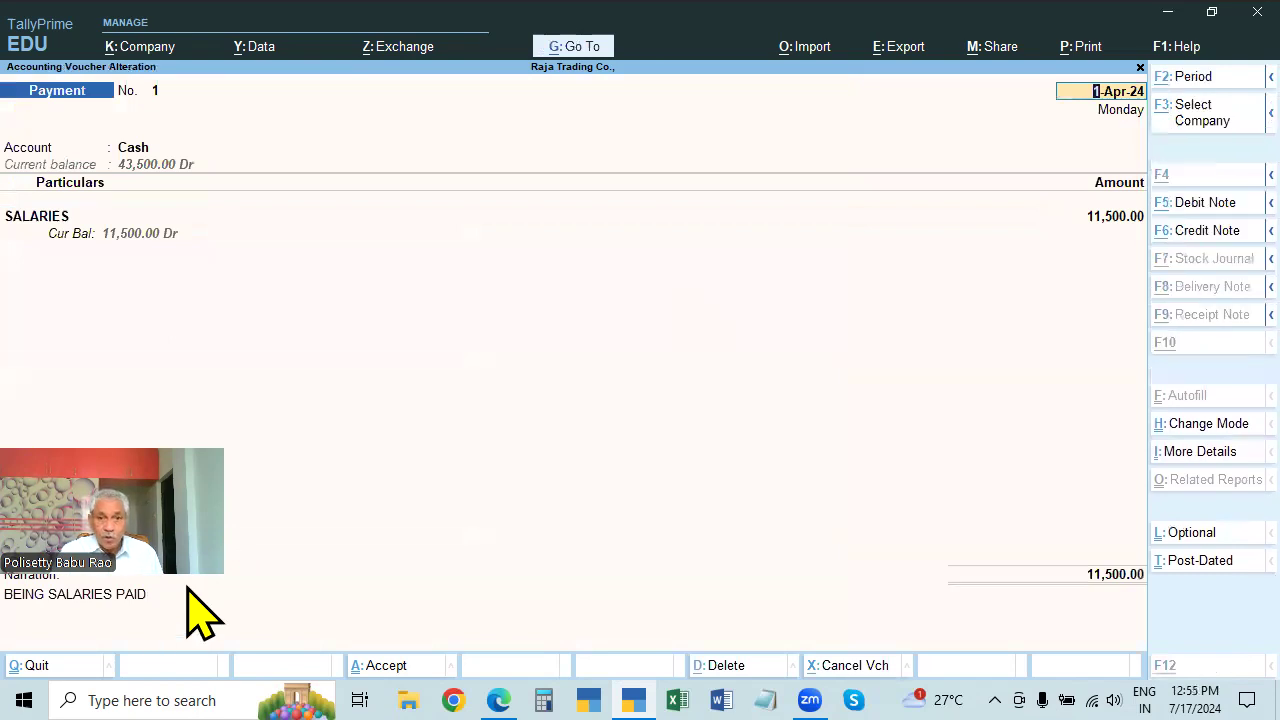
{"action": "key", "text": "alt+Tab"}
{"action": "key", "text": "alt+Tab"}
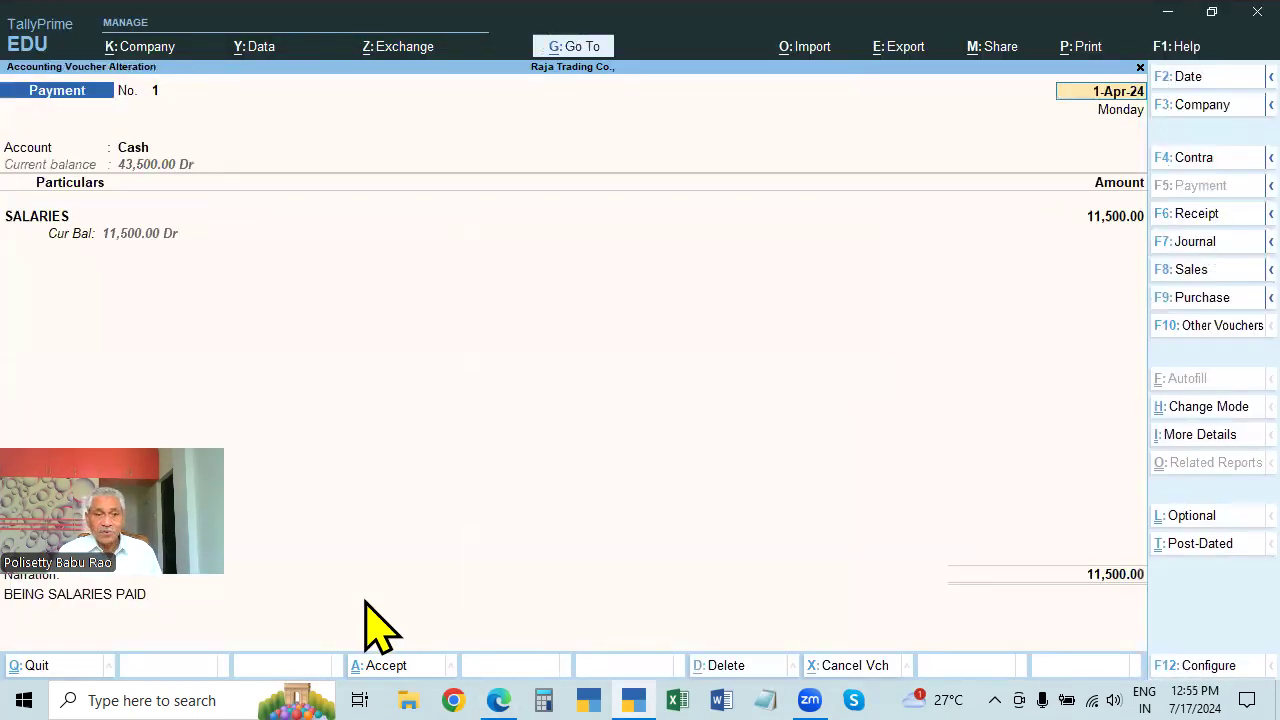
{"action": "key", "text": "ctrl+a"}
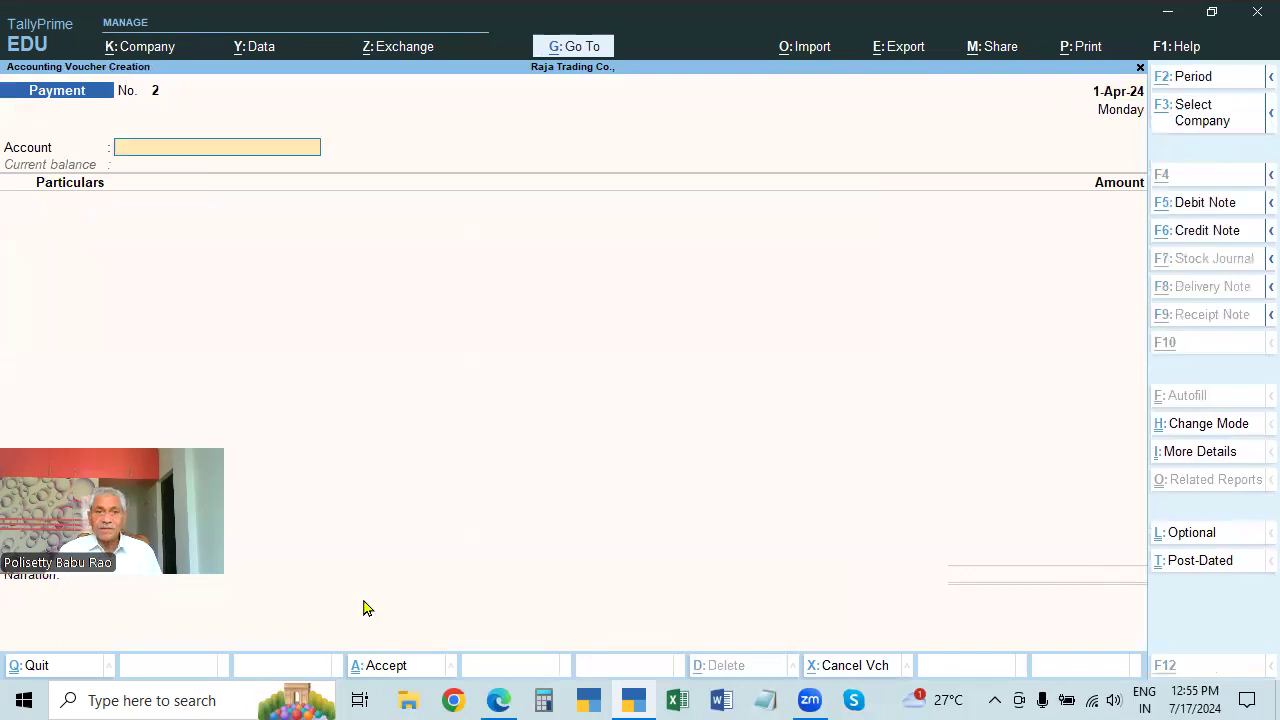
- Check the cheque commission transaction in the Edge PDF and set State Bank of India as the account of the new TallyPrime payment voucher
{"action": "key", "text": "alt+Tab"}
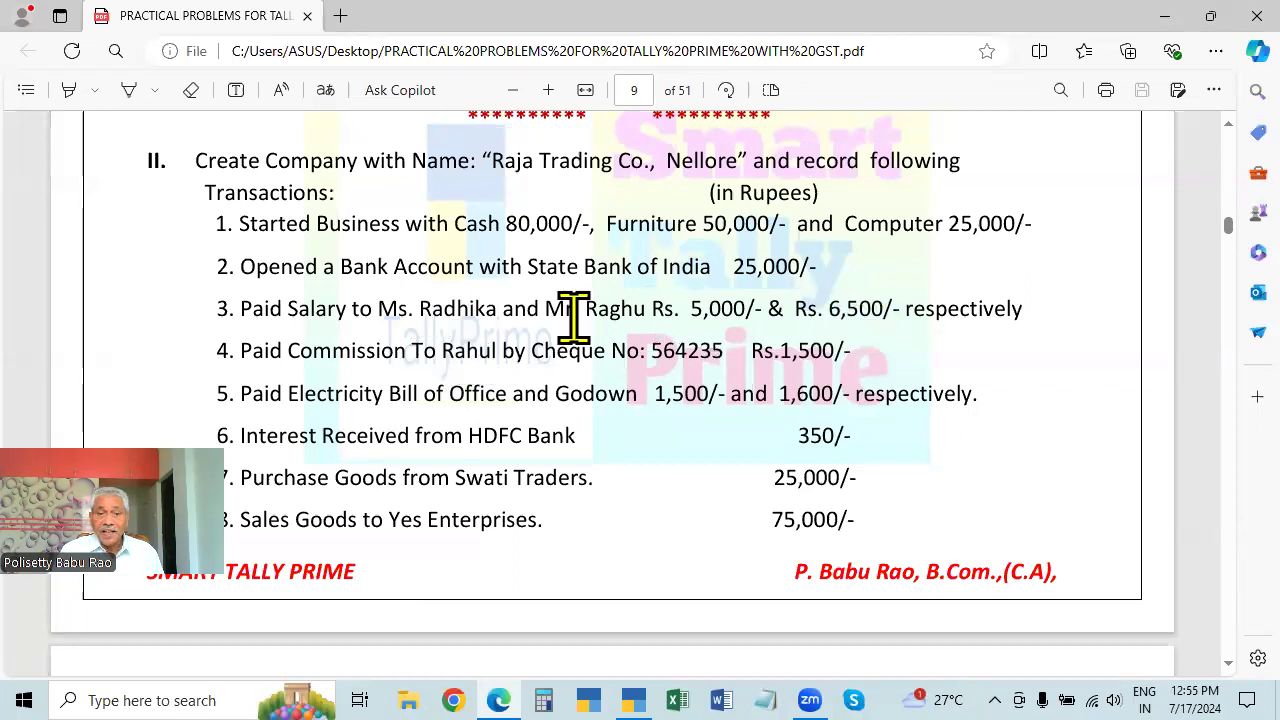
{"action": "left_click_drag", "start_coordinate": [411, 352], "coordinate": [495, 352]}
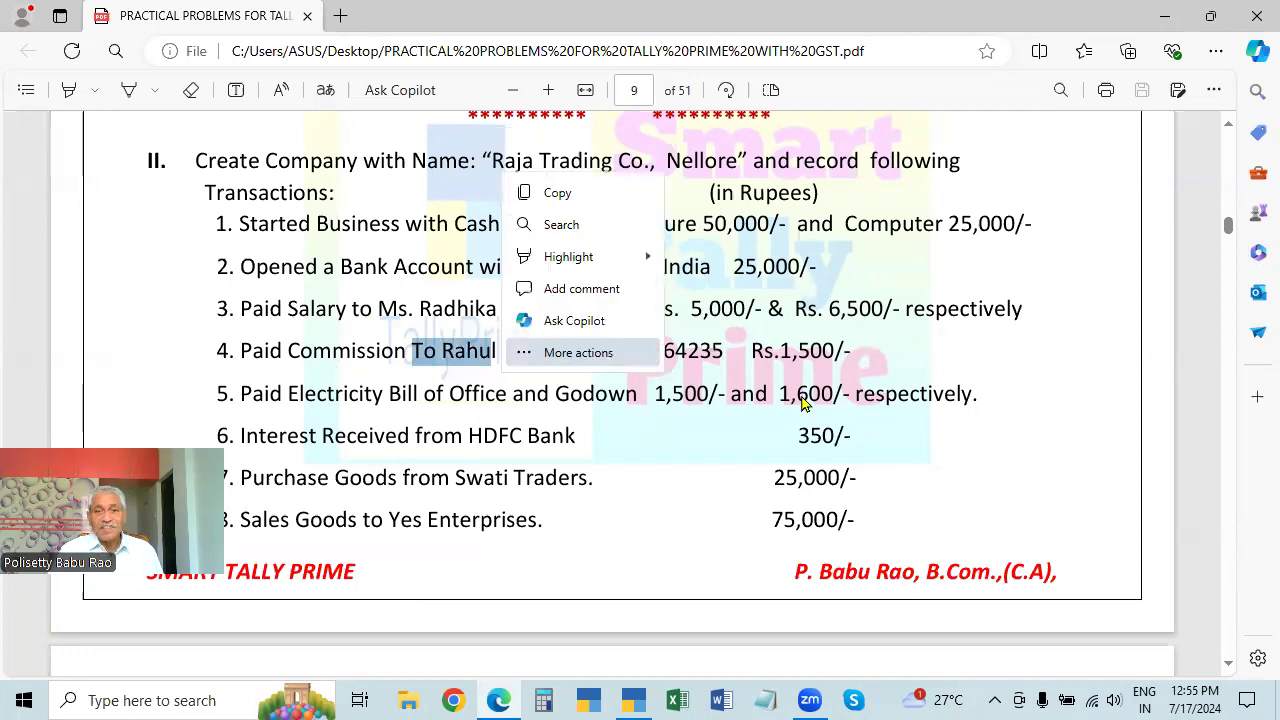
{"action": "key", "text": "alt+Tab"}
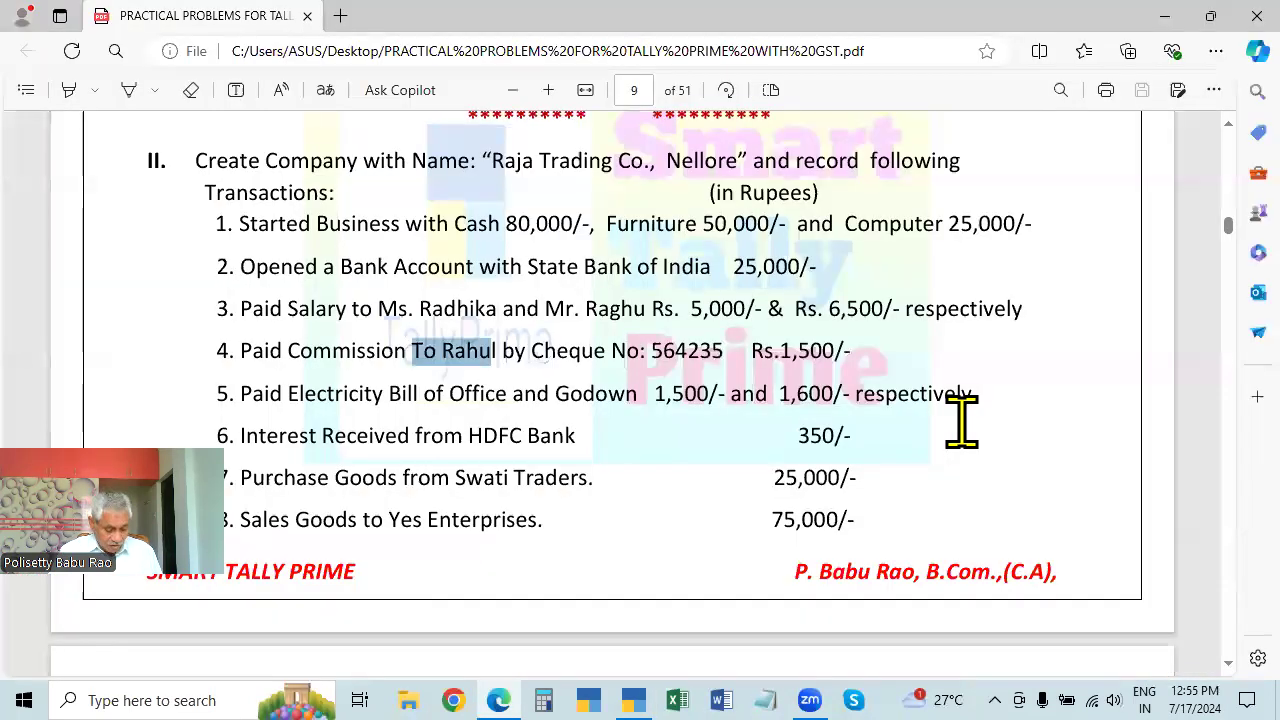
{"action": "key", "text": "alt+Tab"}
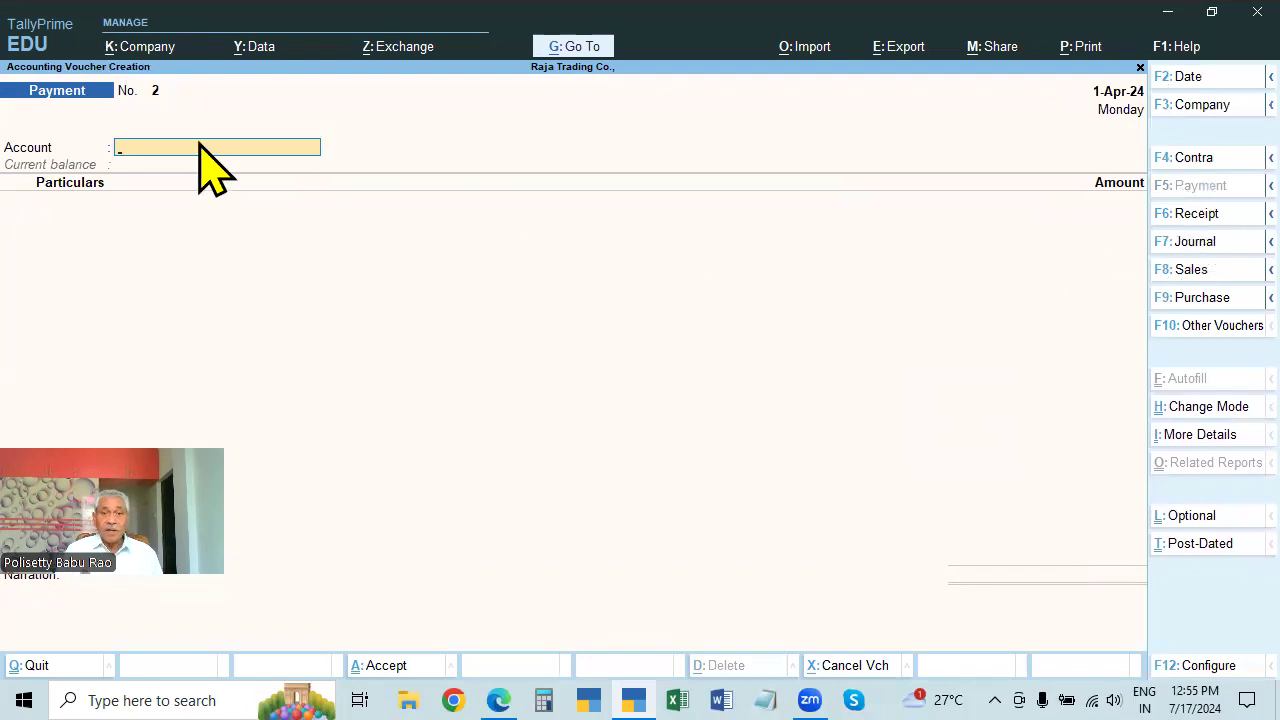
{"action": "key", "text": "alt+Tab"}
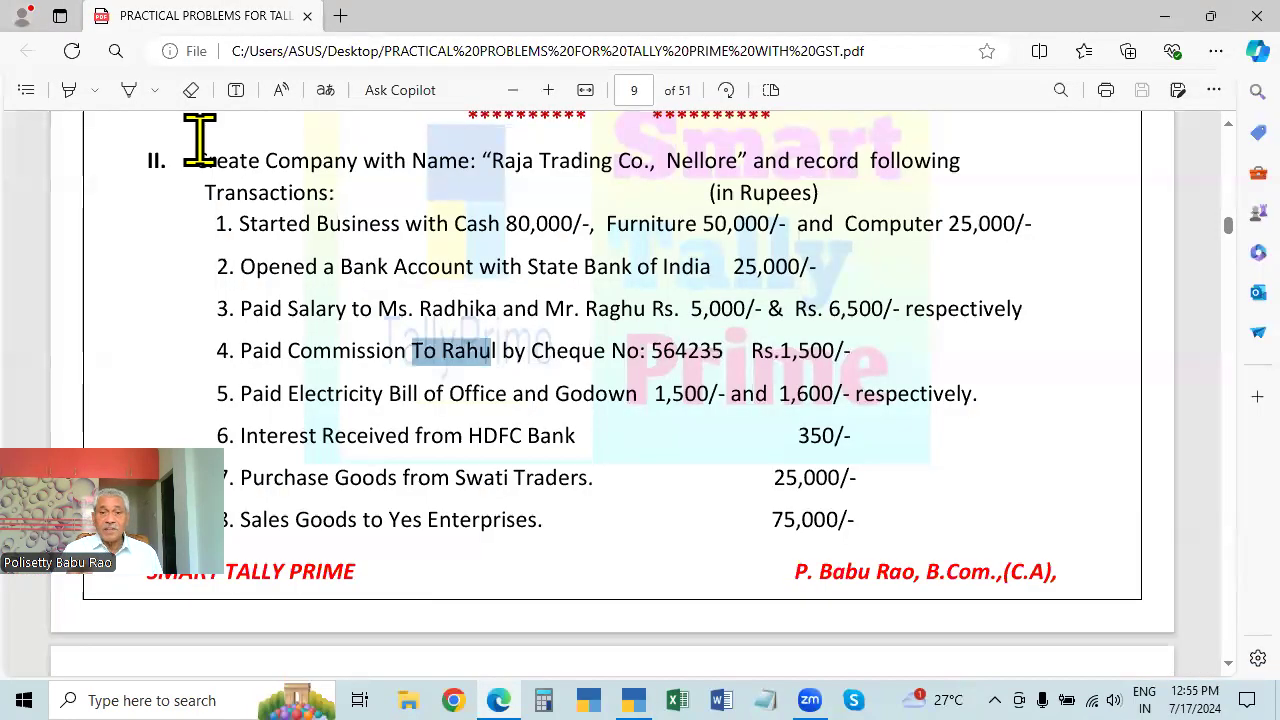
{"action": "key", "text": "alt+Tab"}
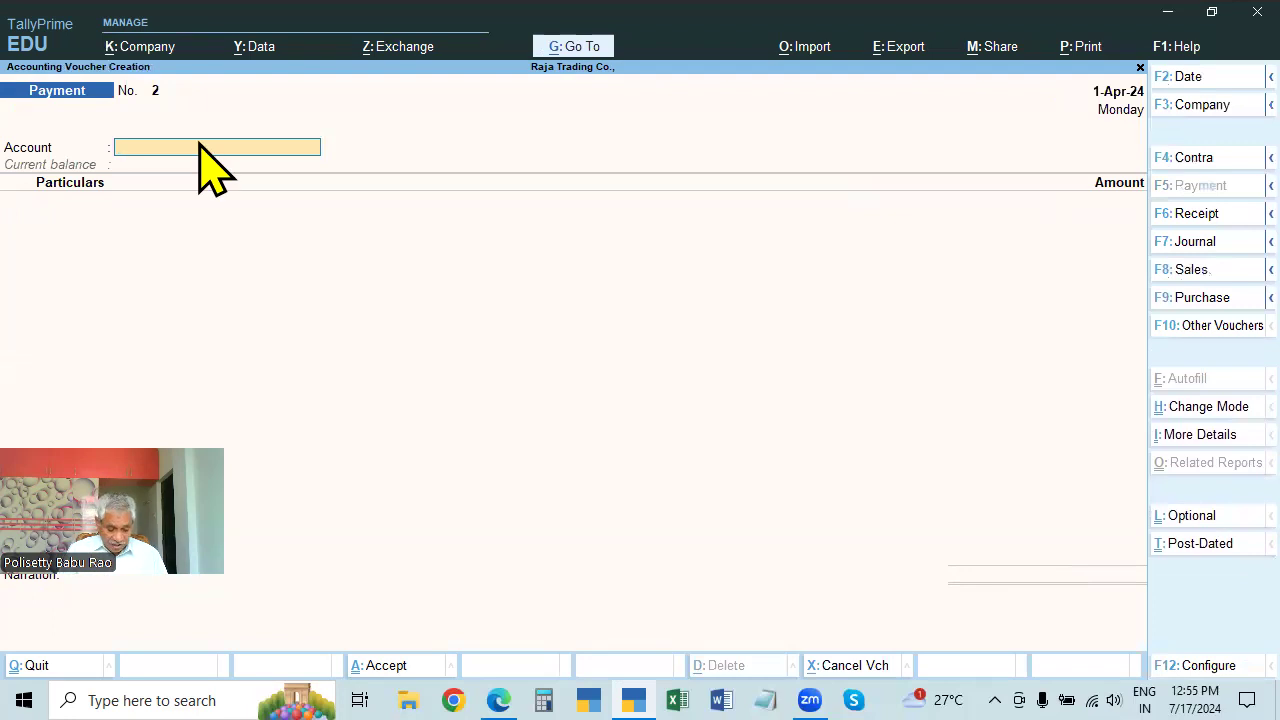
{"action": "key", "text": "Down"}
{"action": "key", "text": "Down"}
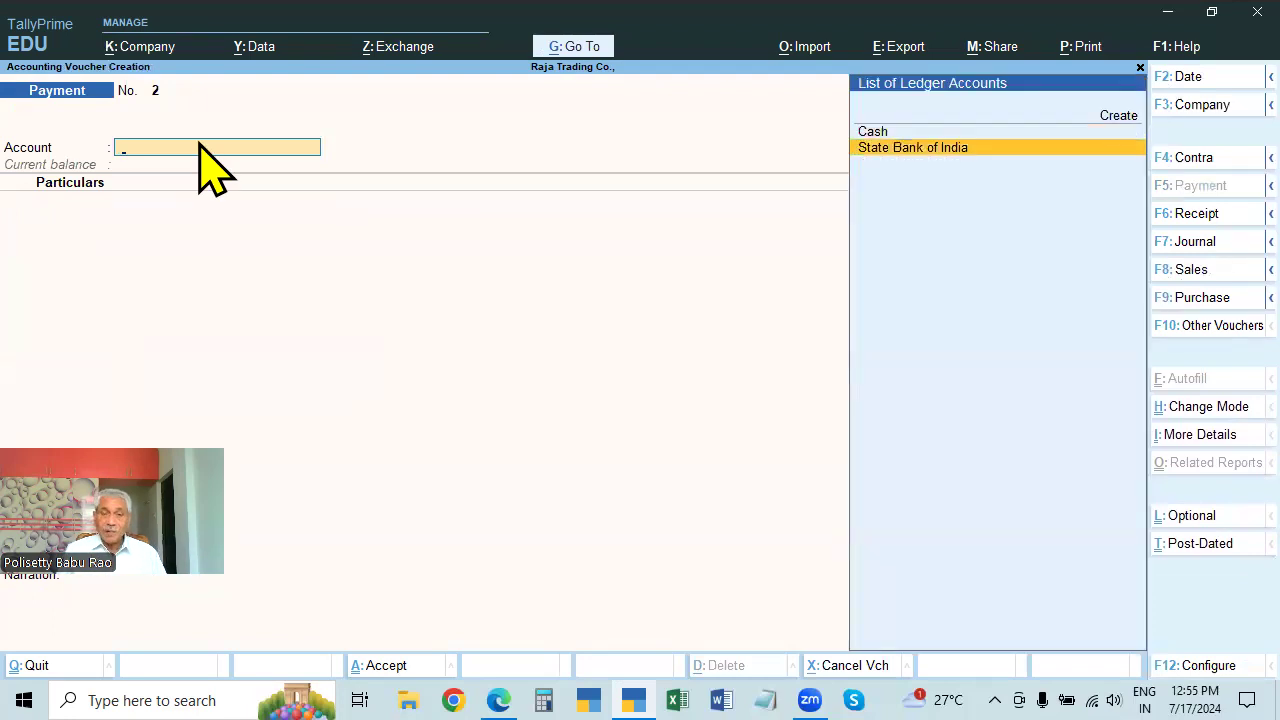
{"action": "key", "text": "Return"}
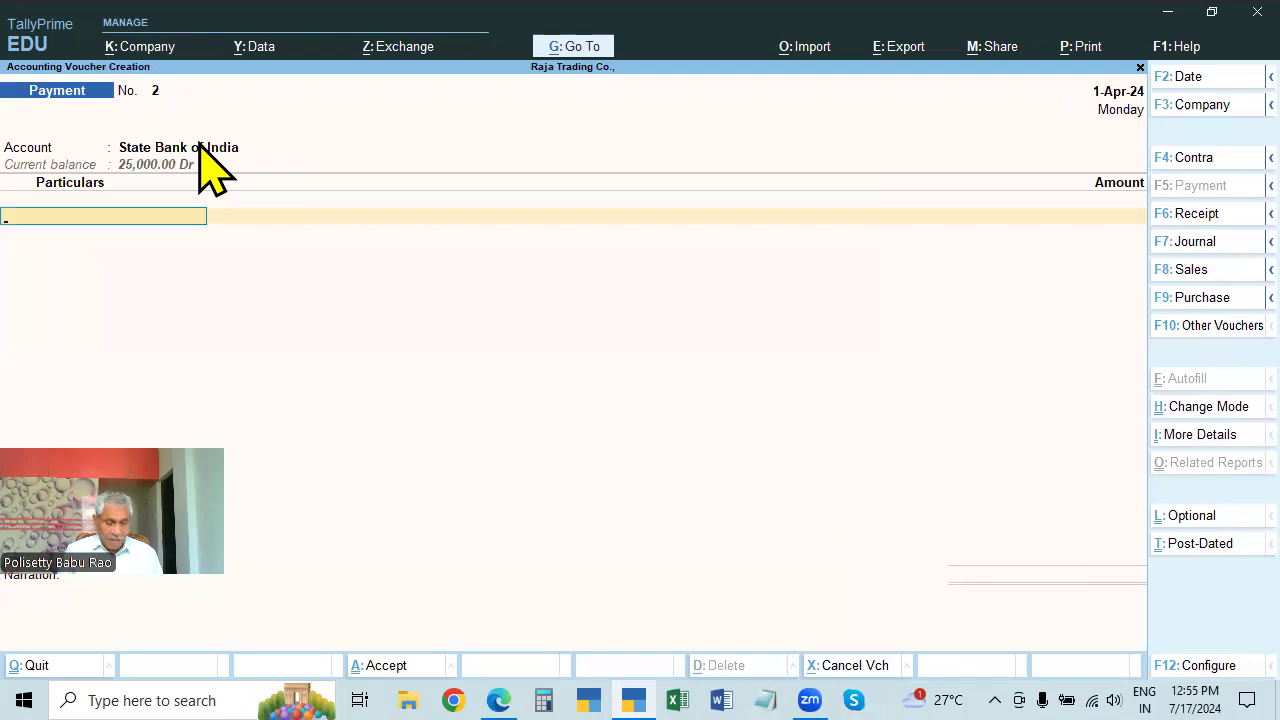
- Recheck the commission entry in the Edge PDF and create a COMMISSION ledger under Indirect Expenses for the payment voucher in TallyPrime
{"action": "key", "text": "alt+Tab"}
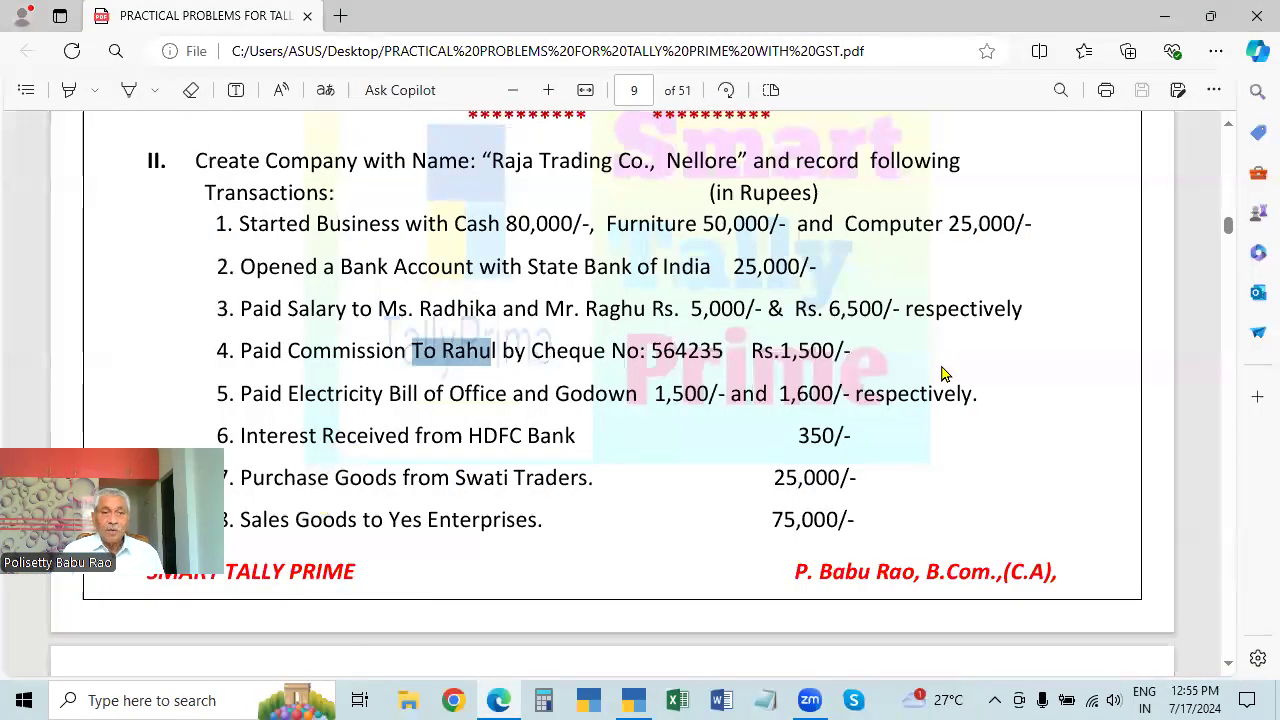
{"action": "key", "text": "alt+Tab"}
{"action": "key", "text": "alt+c"}
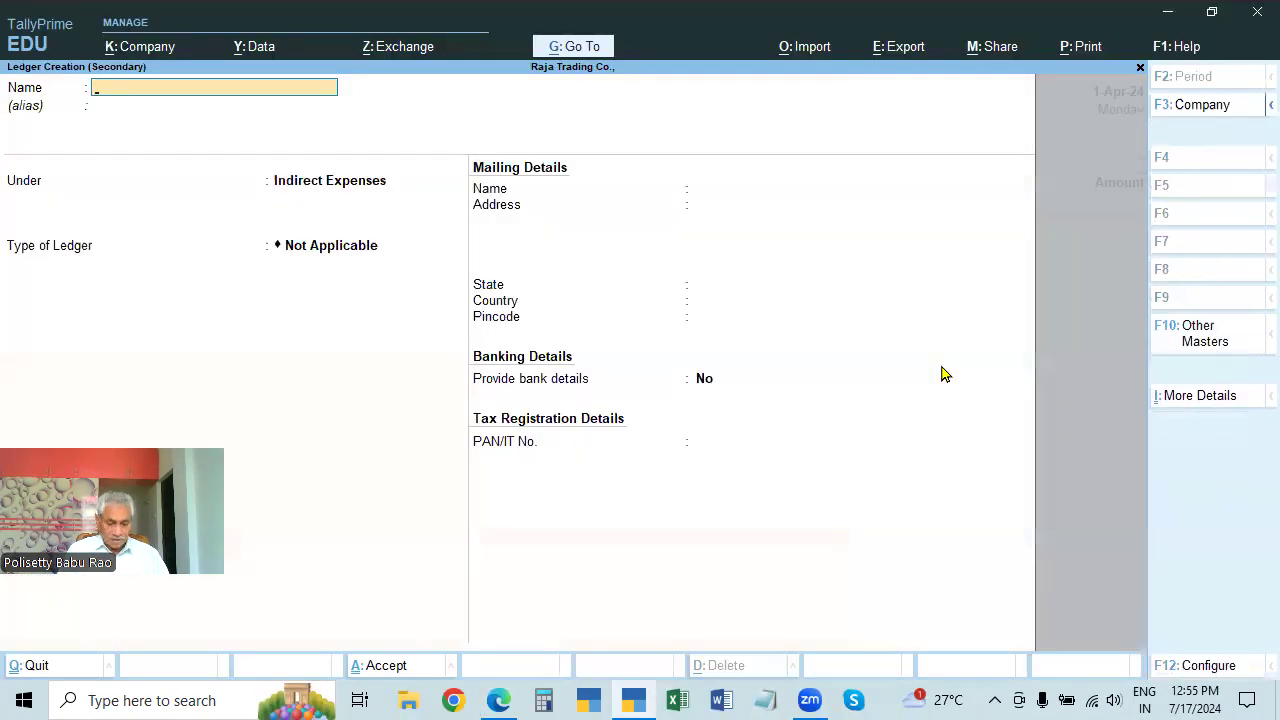
{"action": "type", "text": "CO"}
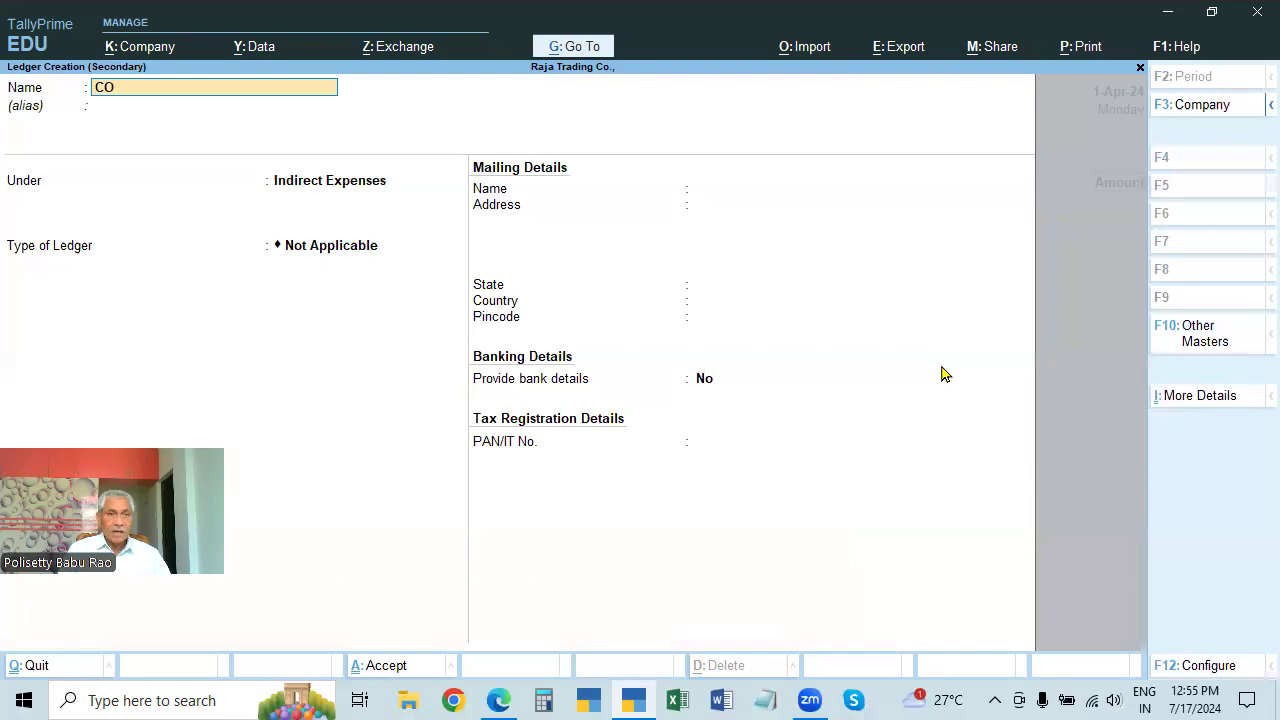
{"action": "type", "text": "MMISSION"}
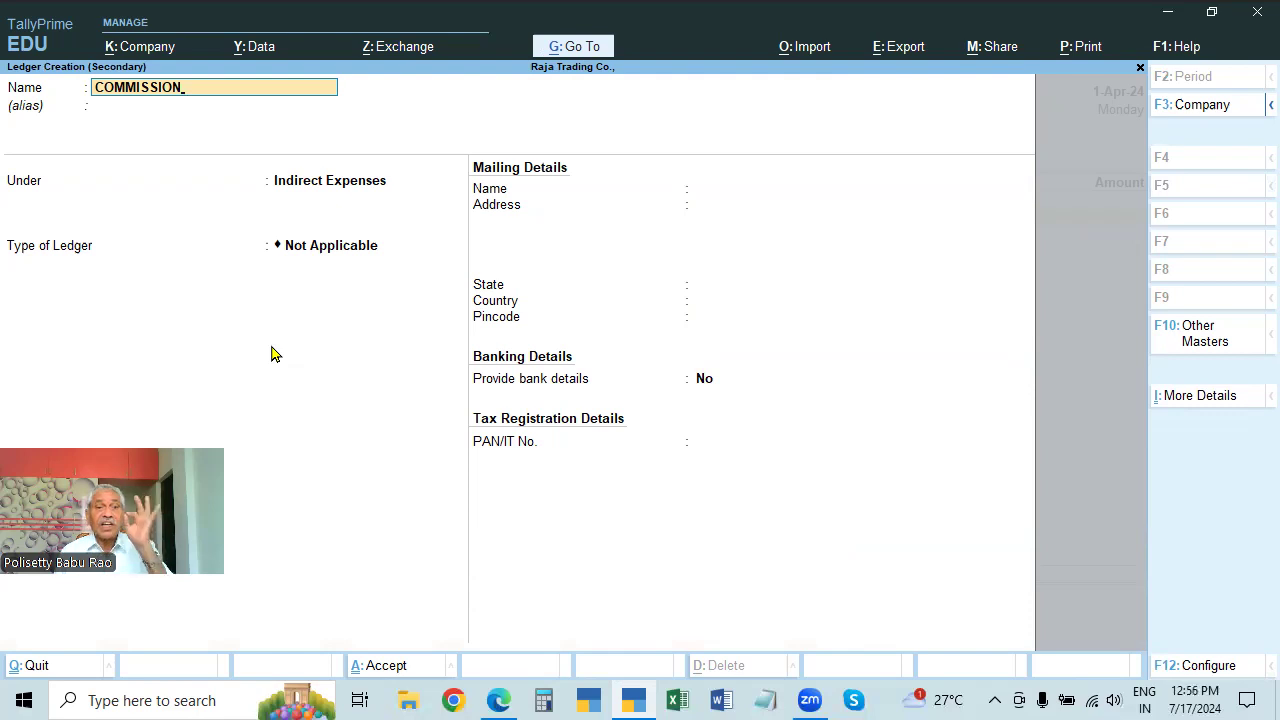
{"action": "key", "text": "Return"}
{"action": "key", "text": "Return"}
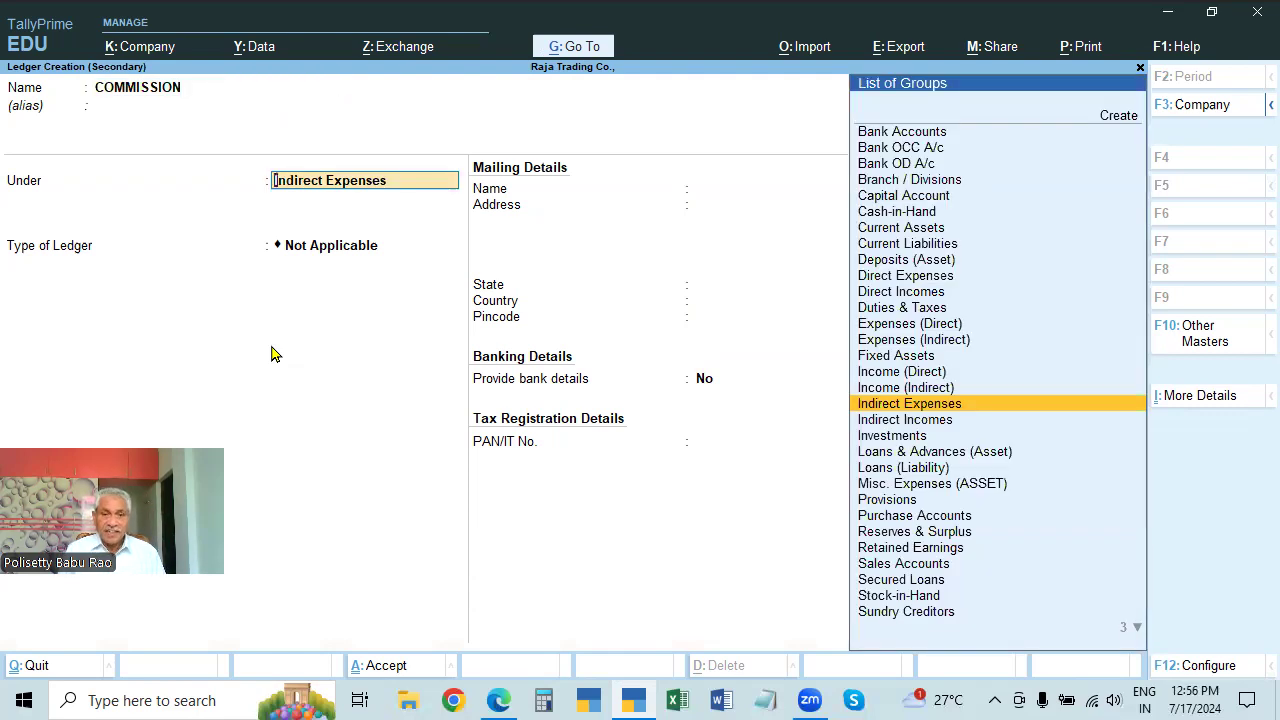
{"action": "key", "text": "Return"}
{"action": "key", "text": "ctrl+a"}
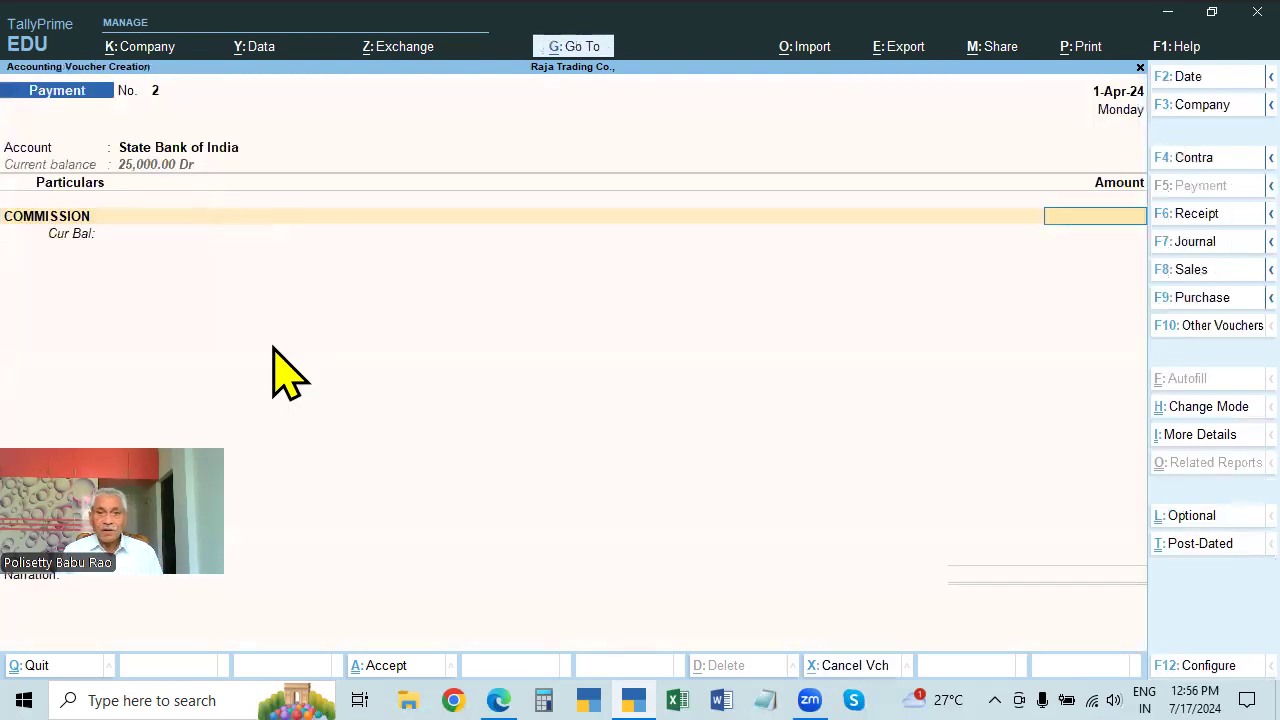
- Check the commission amount in the Edge PDF and enter 1,500 for COMMISSION in the TallyPrime payment voucher, proceeding to its bank allocations
{"action": "key", "text": "alt+Tab"}
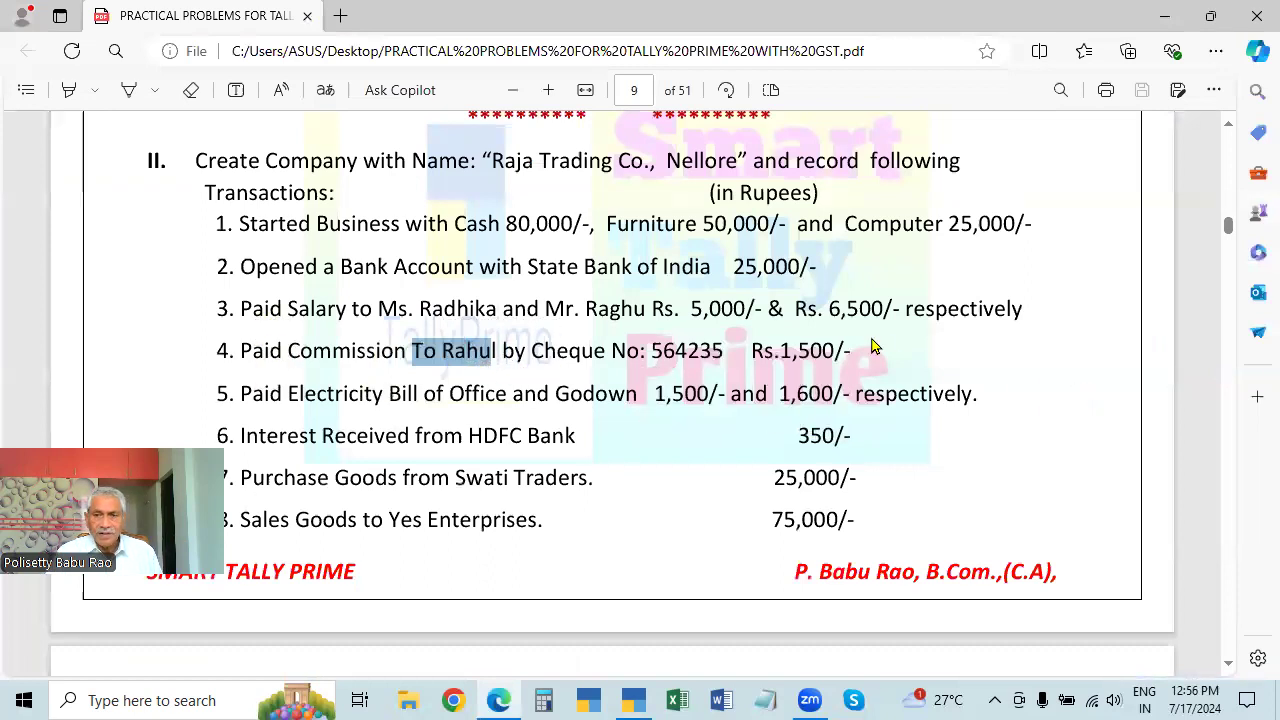
{"action": "key", "text": "alt+Tab"}
{"action": "key", "text": "alt+Tab"}
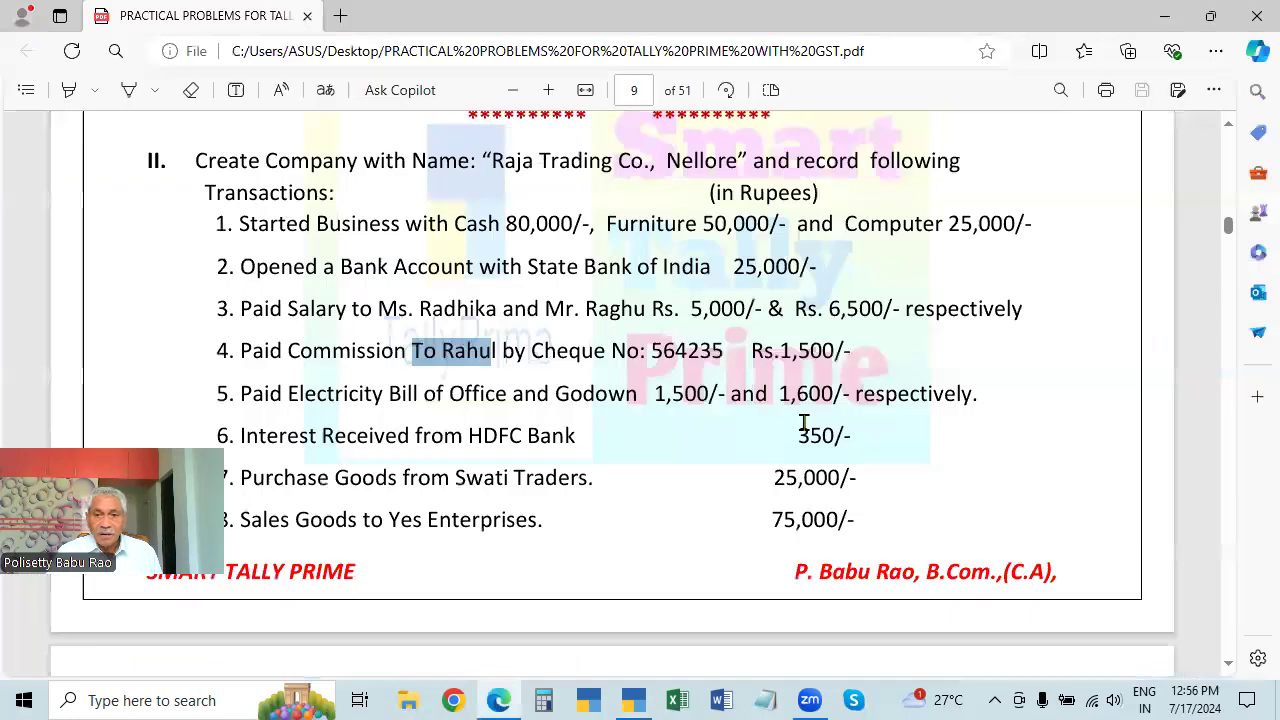
{"action": "key", "text": "alt+Tab"}
{"action": "type", "text": "1500"}
{"action": "key", "text": "Return"}
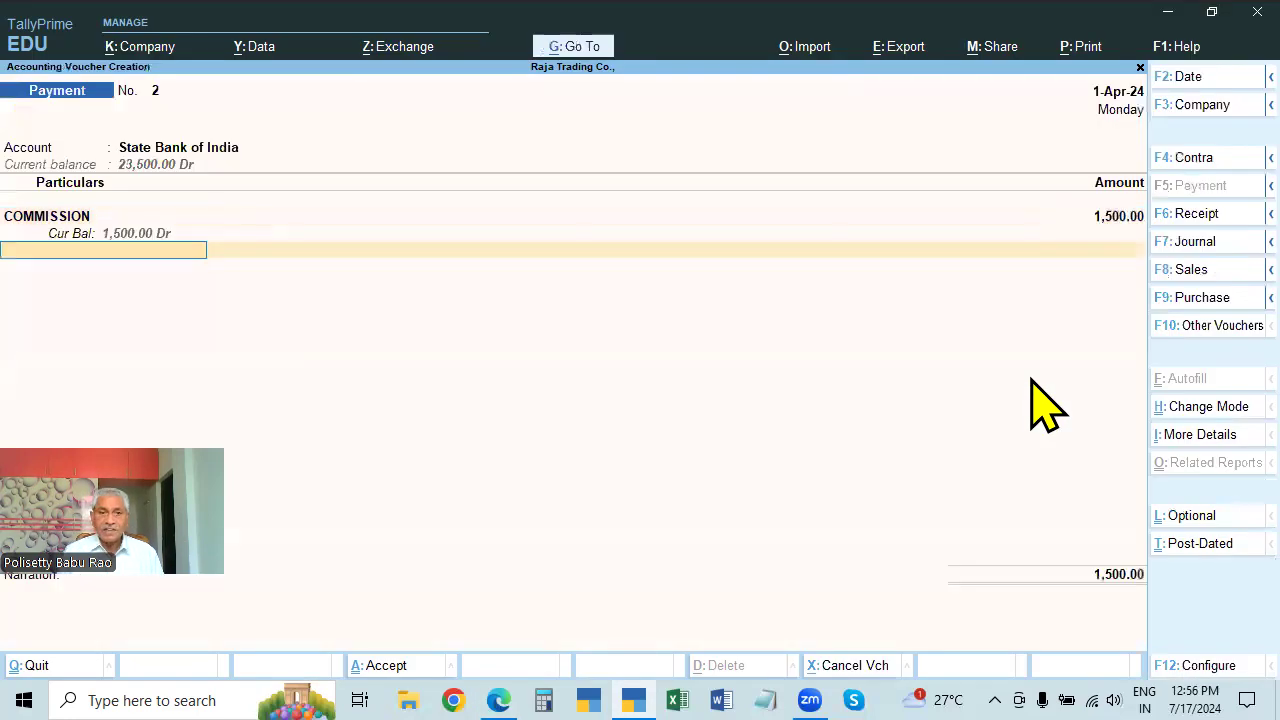
{"action": "key", "text": "Return"}
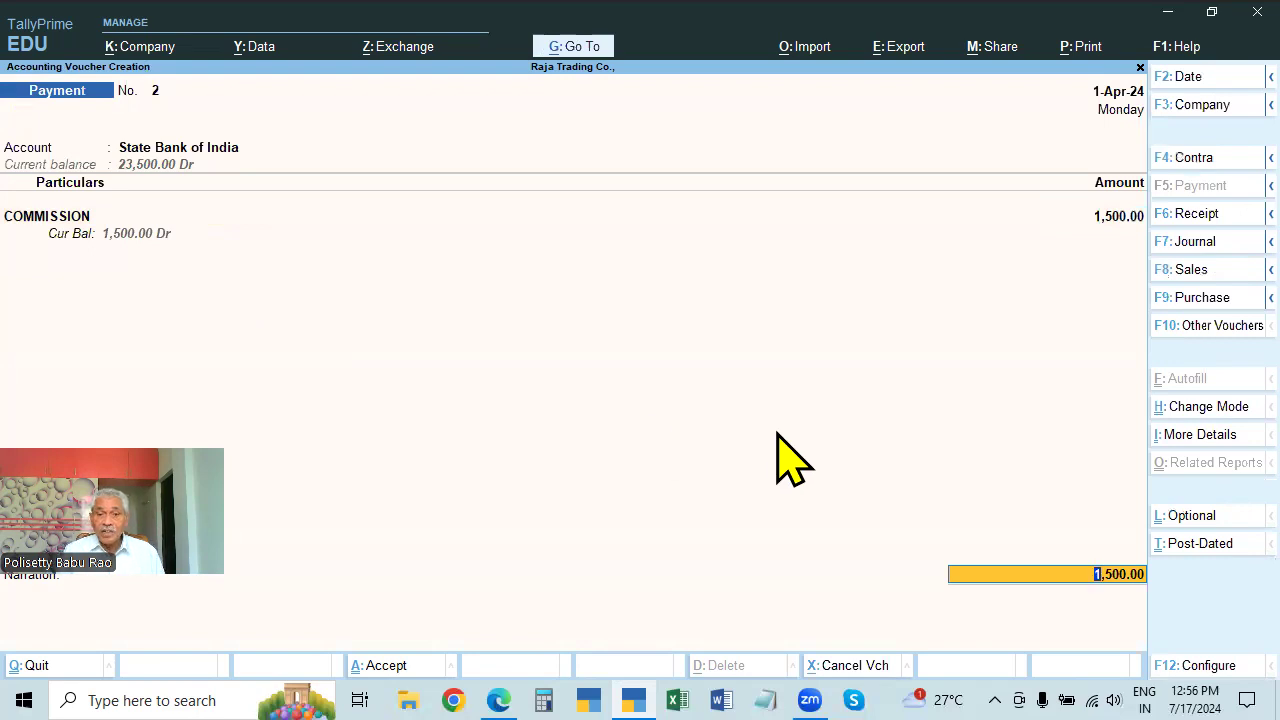
{"action": "key", "text": "Return"}
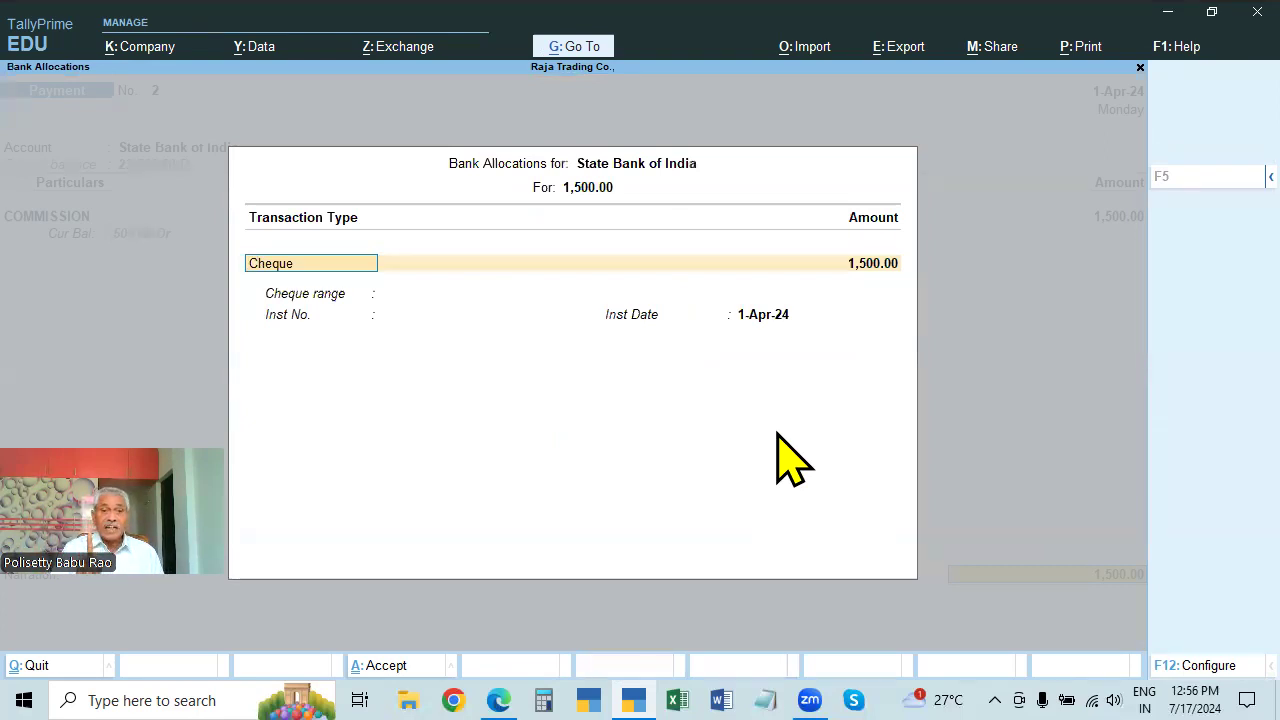
- Allocate the State Bank of India payment as a cheque with instrument number 564235, checking the cheque details in the Edge PDF
{"action": "key", "text": "alt+Tab"}
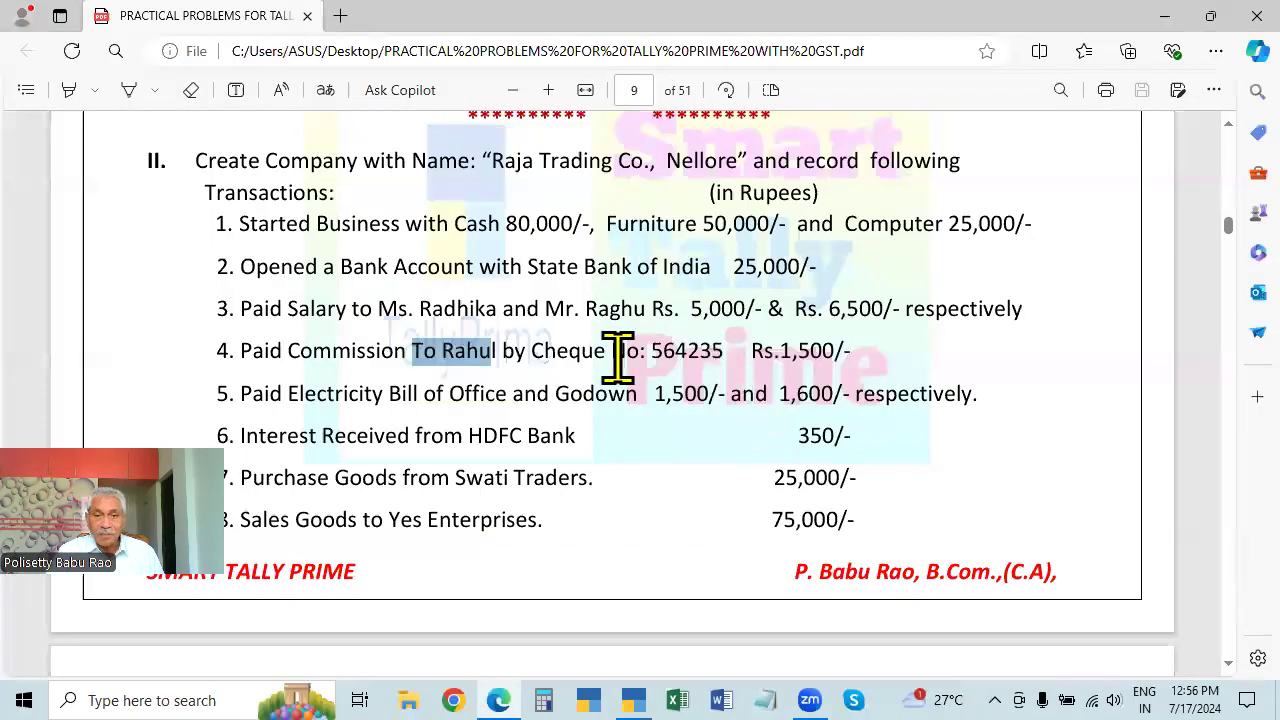
{"action": "key", "text": "alt+Tab"}
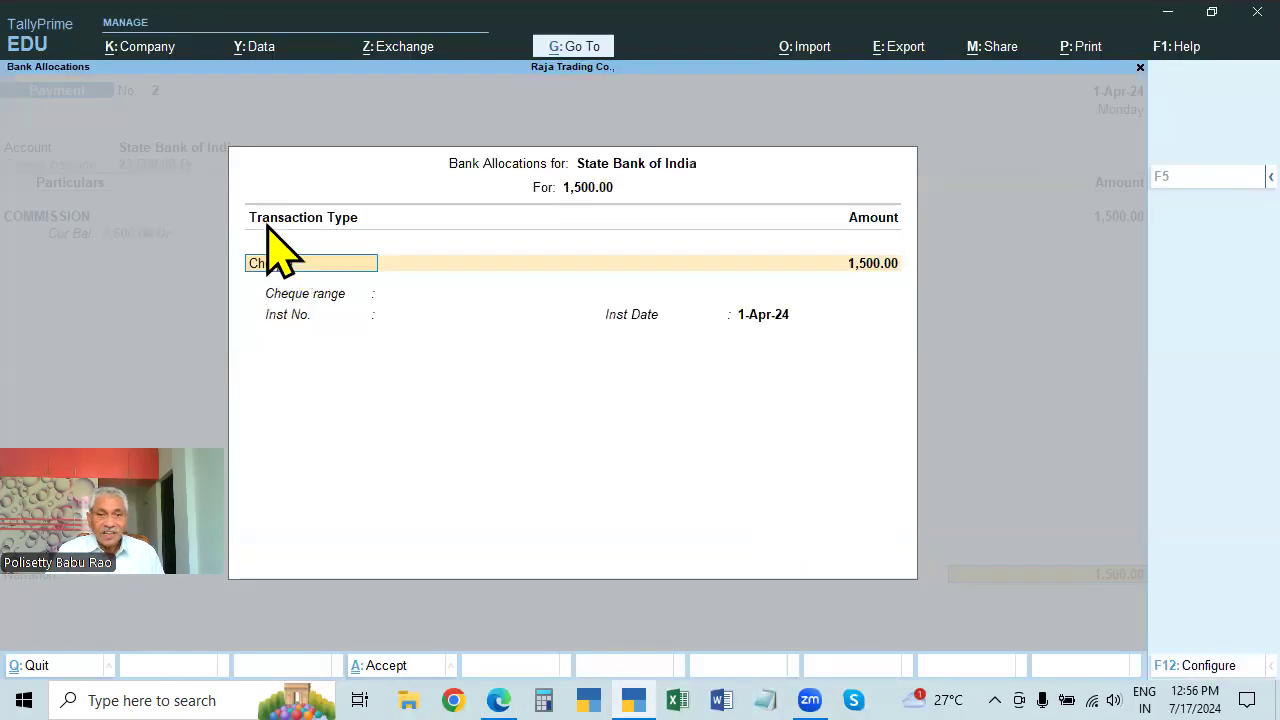
{"action": "key", "text": "Return"}
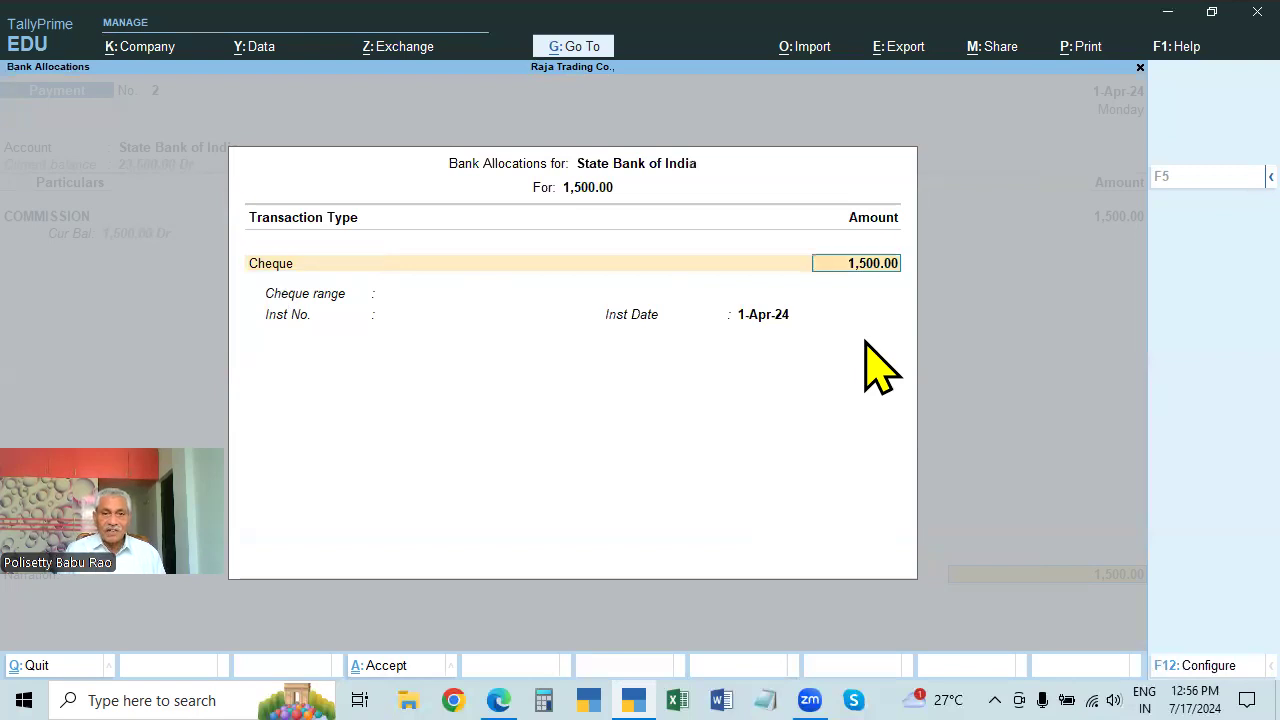
{"action": "key", "text": "Return"}
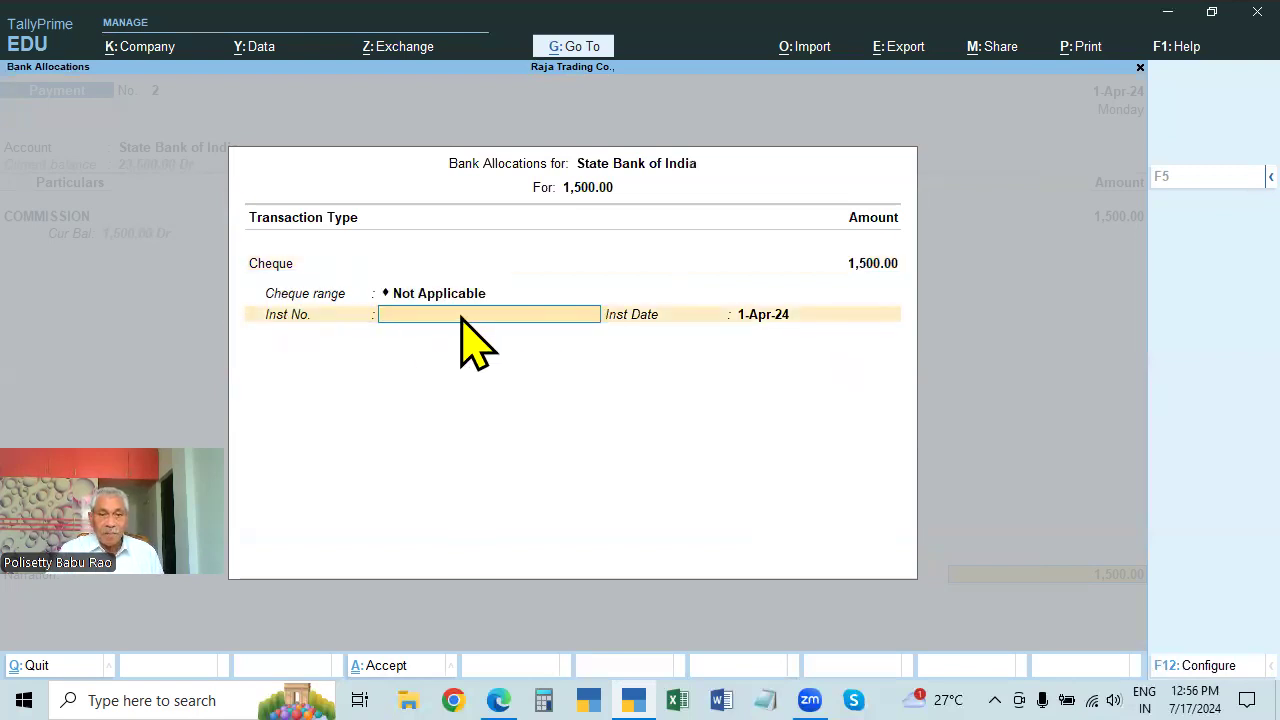
{"action": "key", "text": "alt+Tab"}
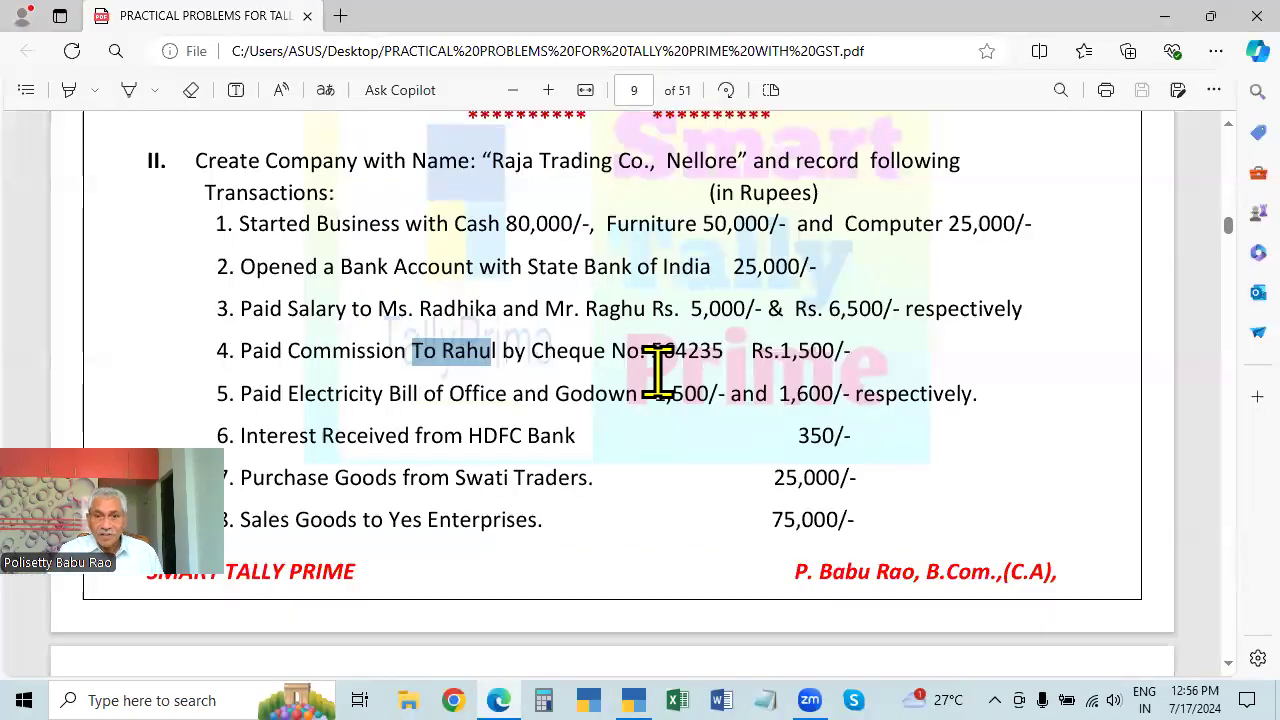
{"action": "key", "text": "alt+Tab"}
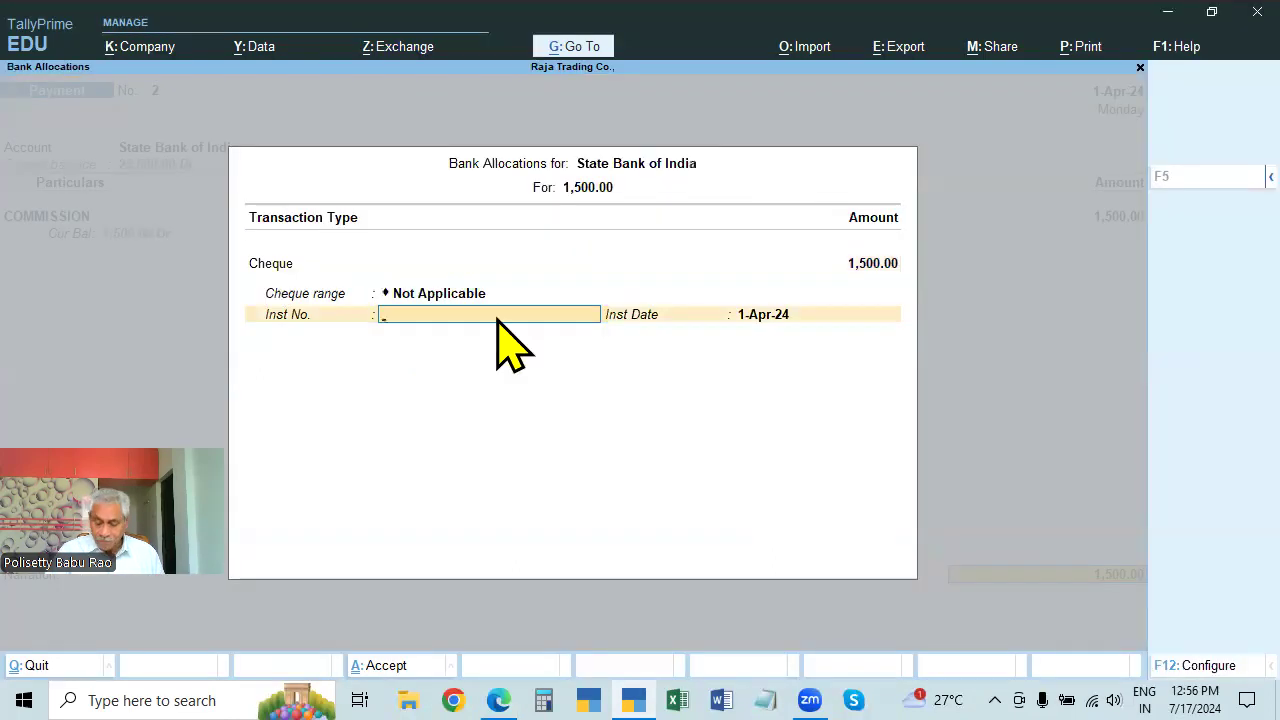
{"action": "type", "text": "564235"}
{"action": "key", "text": "Return"}
{"action": "key", "text": "Return"}
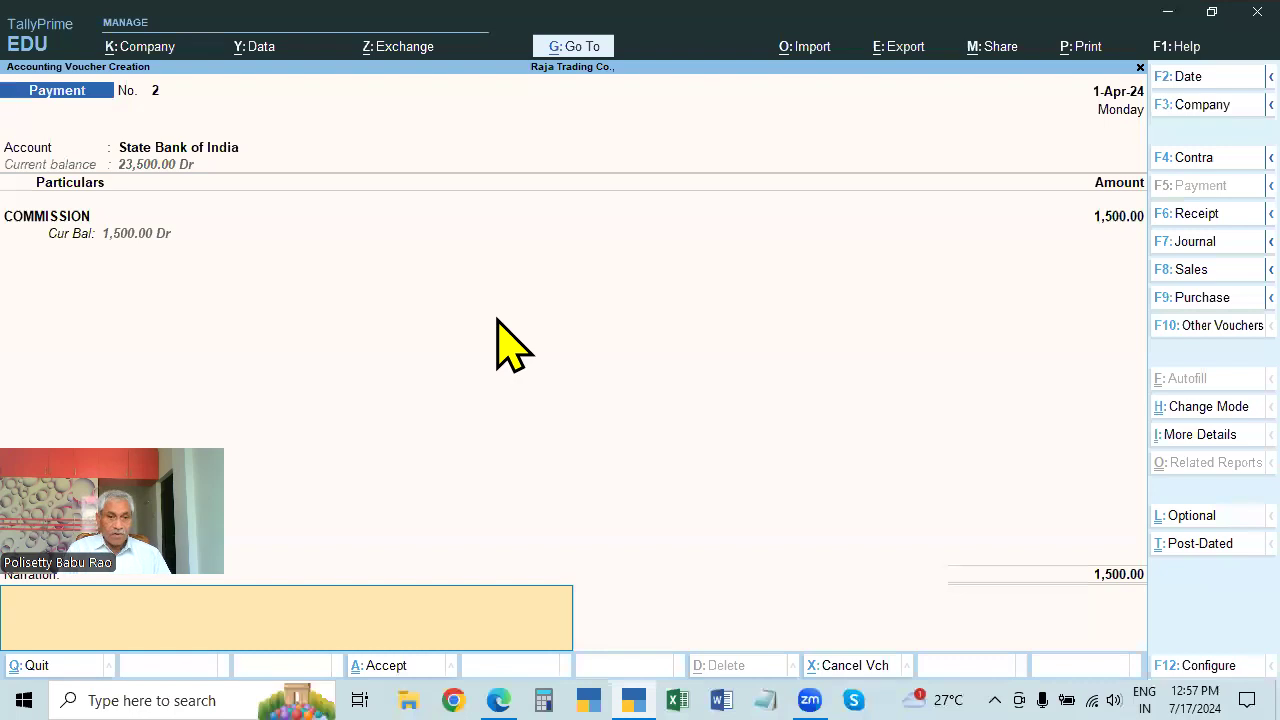
- Complete the commission payment voucher with the narration "BEING COMMOISSION PAID BY CHEQUE"
{"action": "key", "text": "Return"}
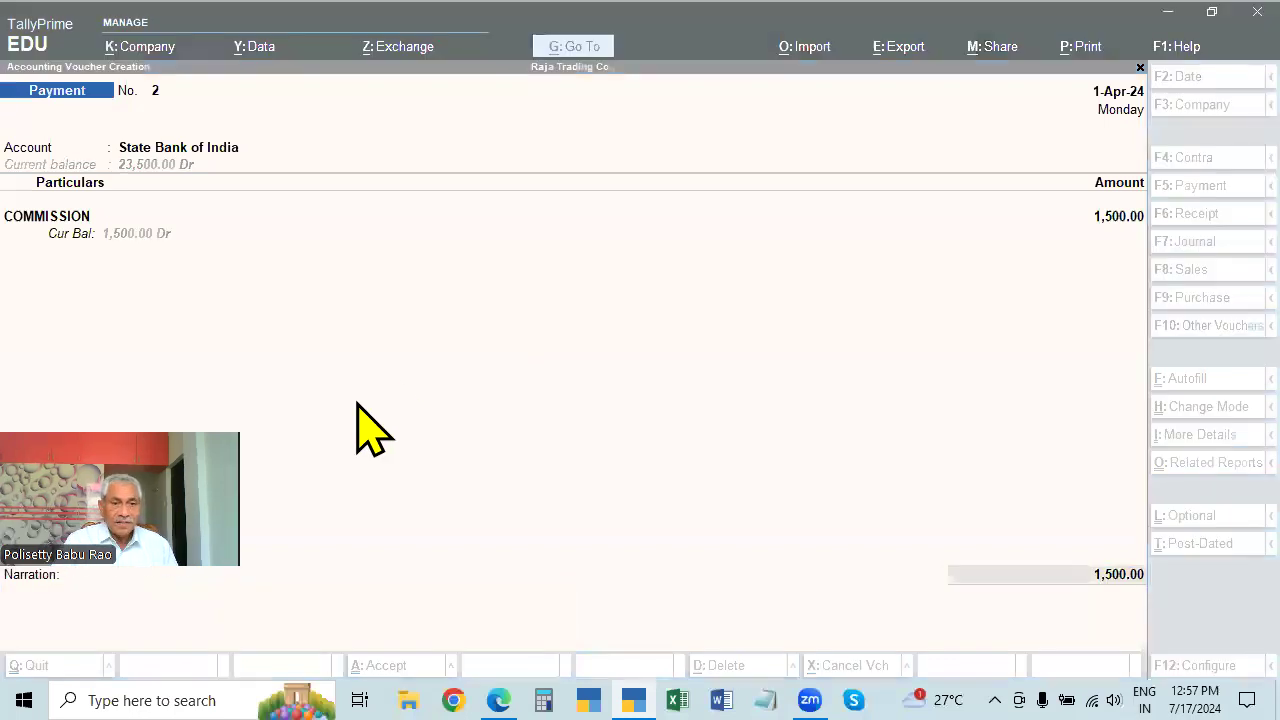
{"action": "left_click", "coordinate": [196, 633]}
{"action": "type", "text": "B"}
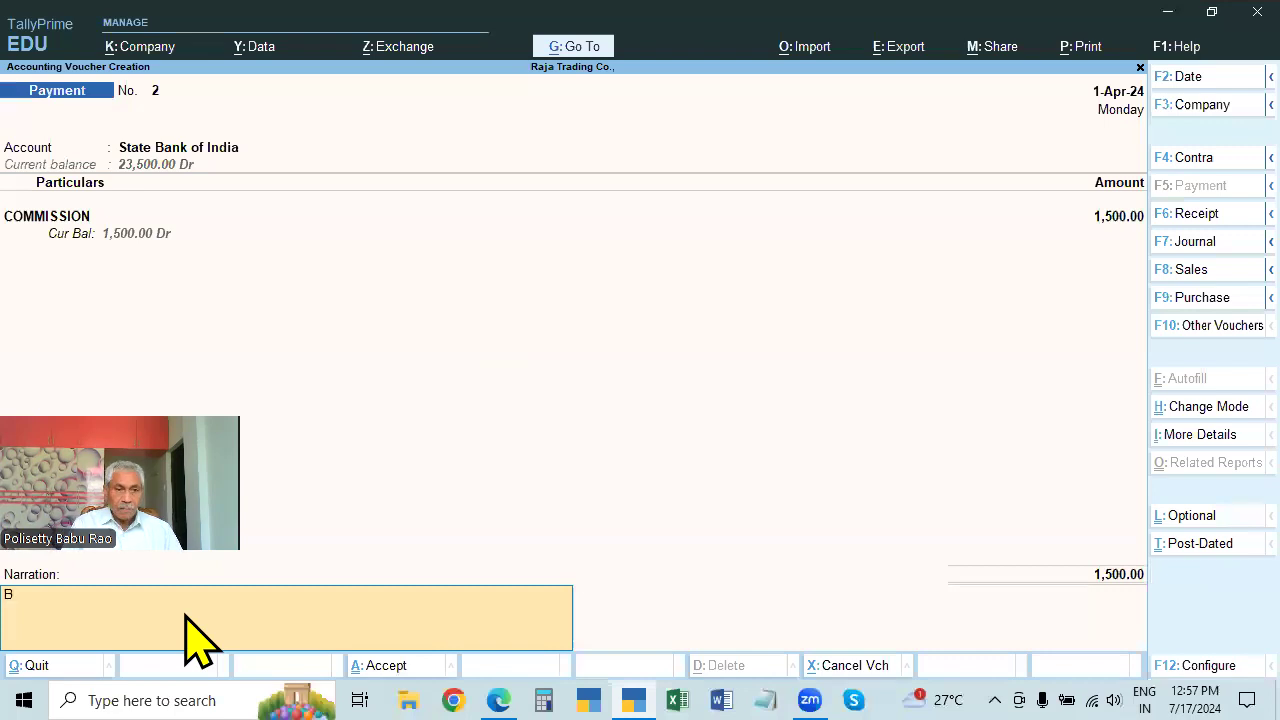
{"action": "type", "text": "EING COMMOISSIO"}
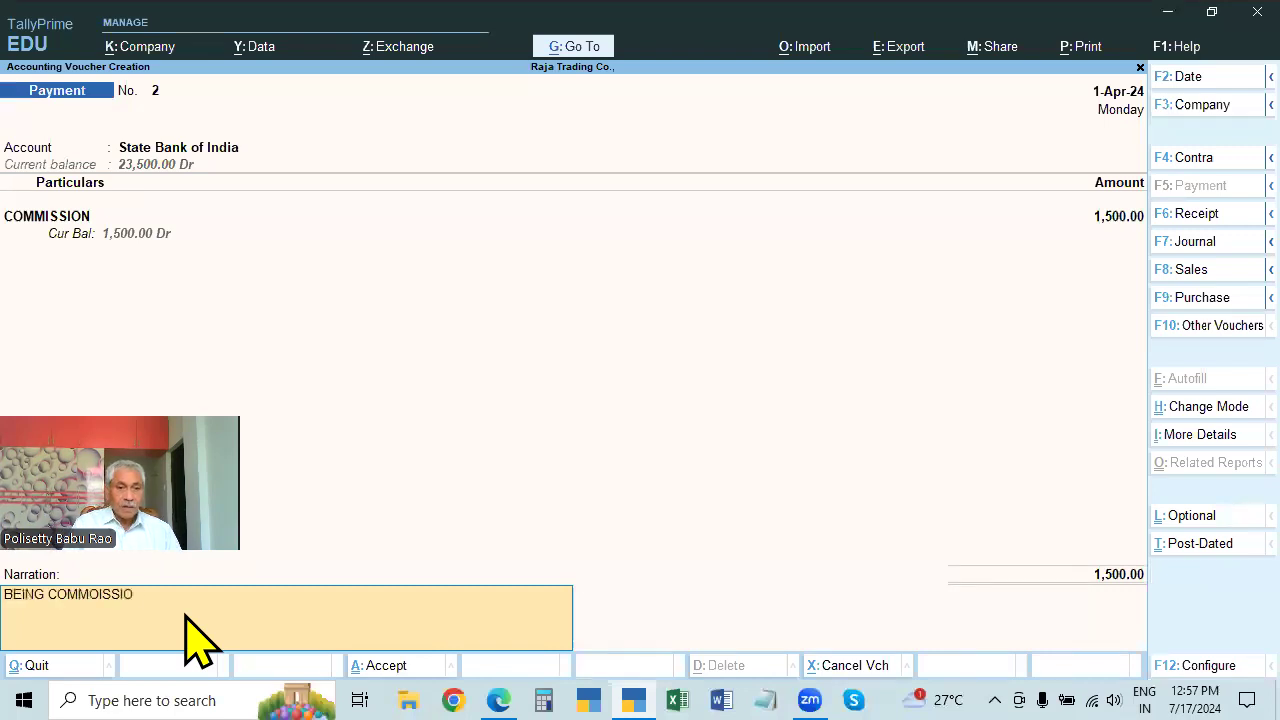
{"action": "type", "text": "N PAID BY CEHQUY"}
{"action": "key", "text": "BackSpace"}
{"action": "key", "text": "BackSpace"}
{"action": "key", "text": "BackSpace"}
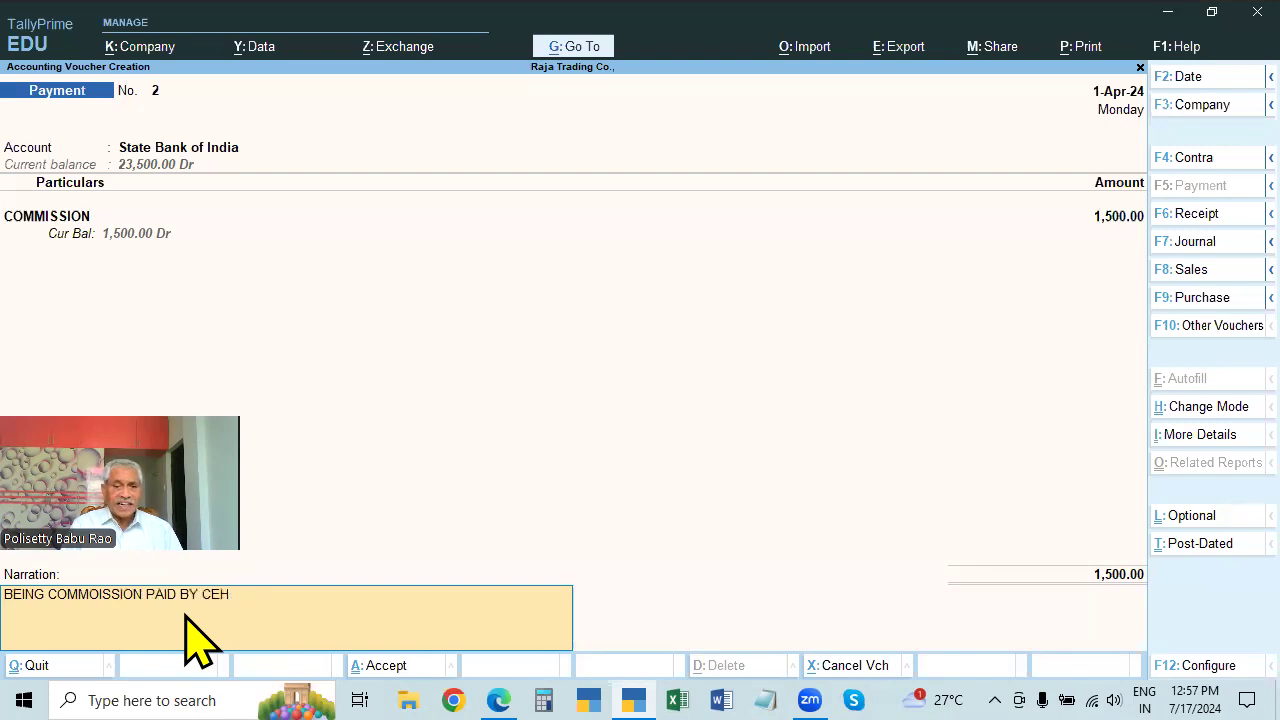
{"action": "type", "text": "HEQUE"}
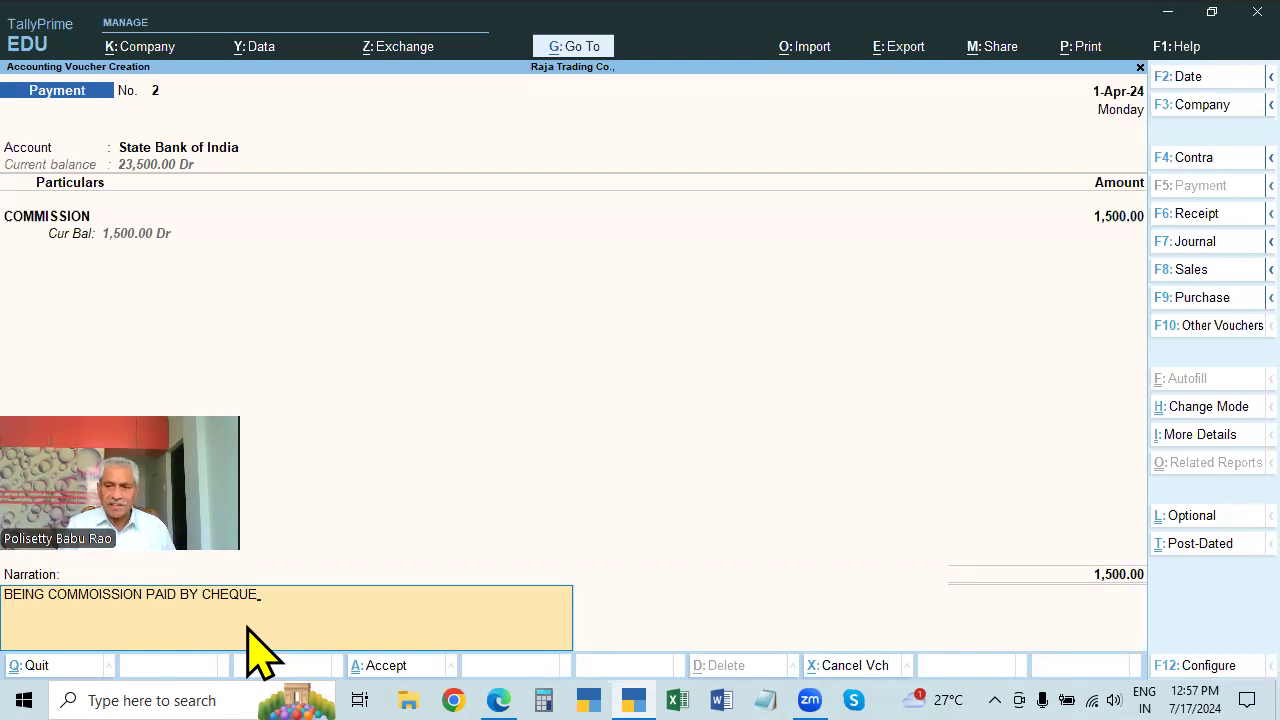
{"action": "key", "text": "Return"}
- Switch to the Edge PDF and review the assignment II transactions that follow the commission payment, across pages 9 and 10
{"action": "key", "text": "alt+Tab"}
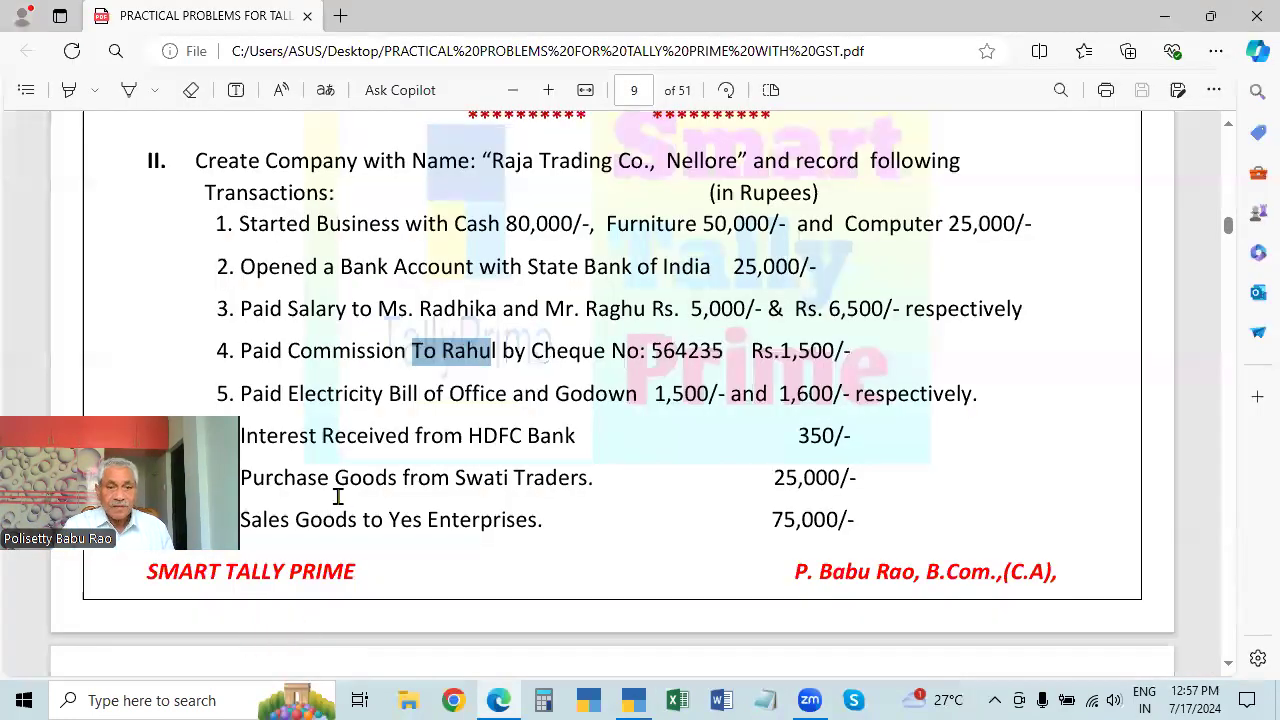
{"action": "scroll", "coordinate": [337, 495], "scroll_direction": "down", "scroll_amount": 3}
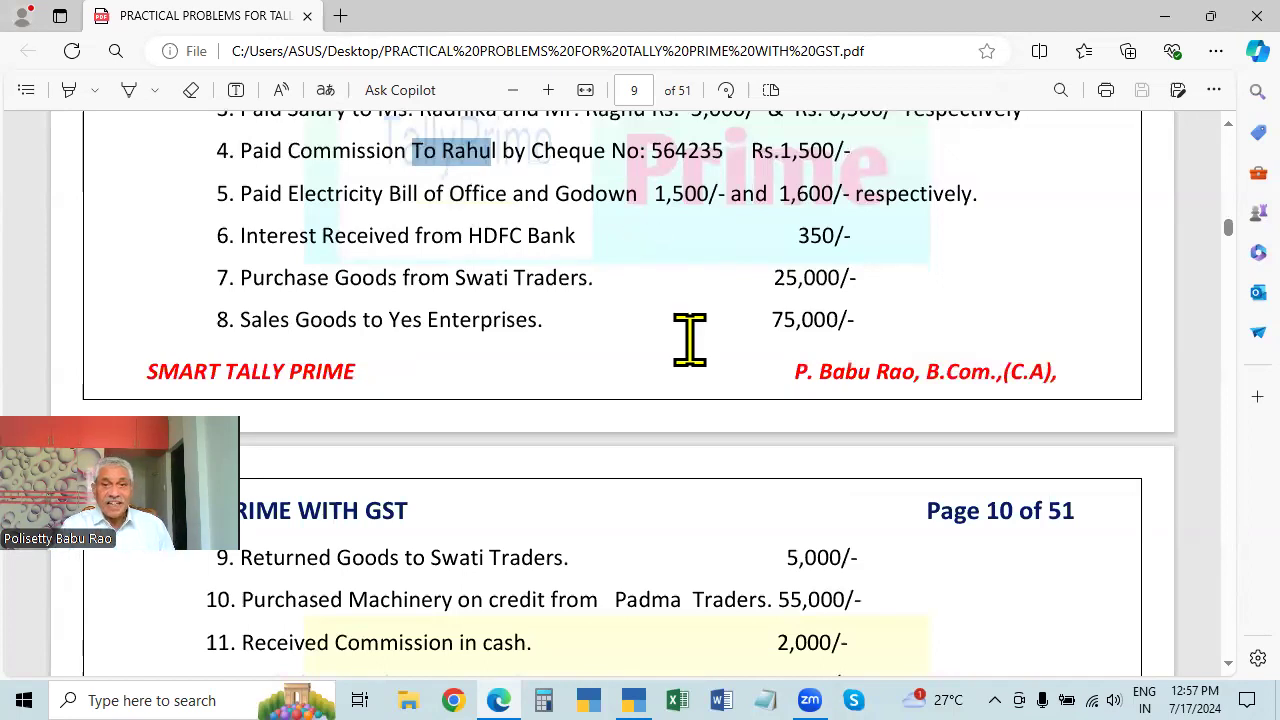
{"action": "scroll", "coordinate": [690, 340], "scroll_direction": "up", "scroll_amount": 2}
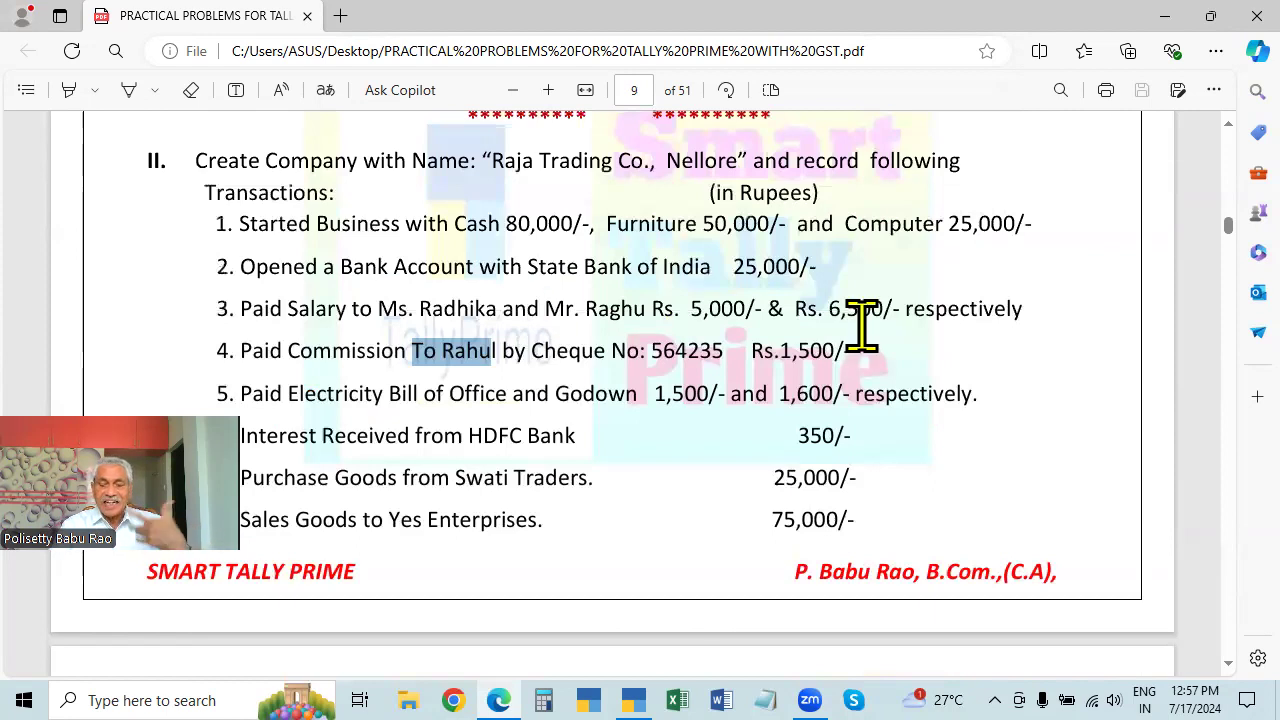
{"action": "scroll", "coordinate": [640, 317], "scroll_direction": "down", "scroll_amount": 2}
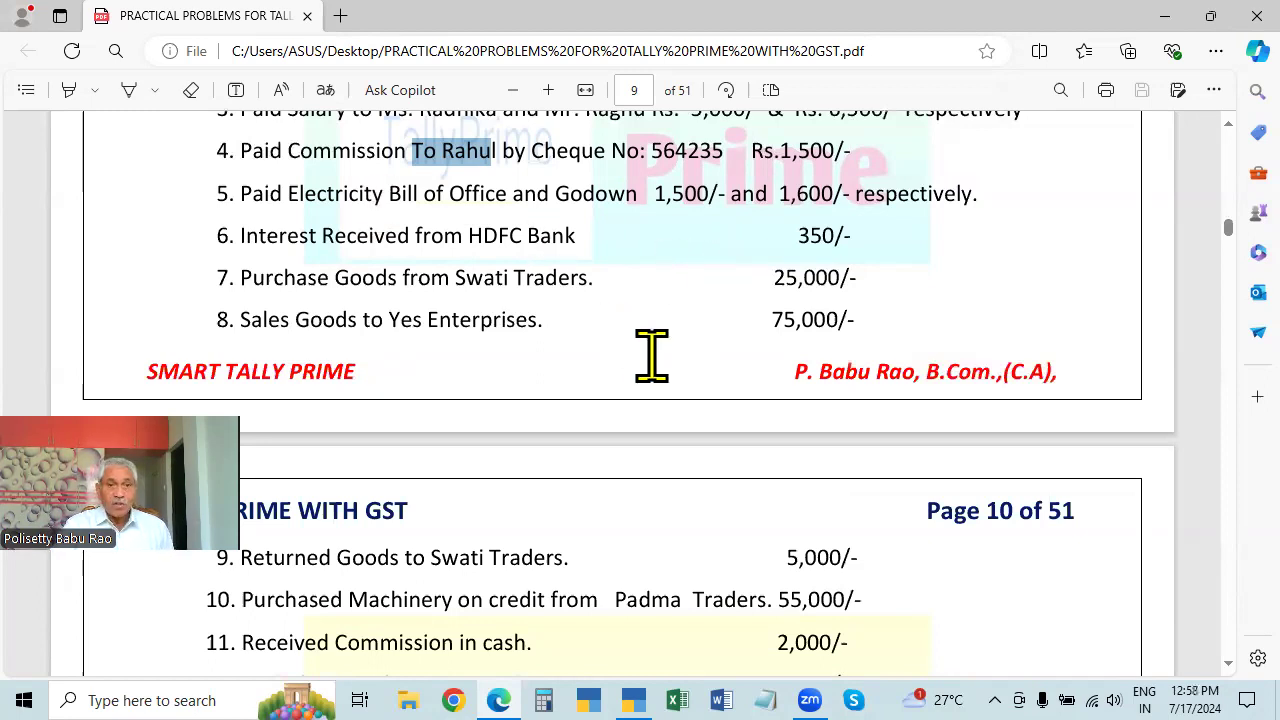
- Check transaction 5 in the practical problems PDF, switch to TallyPrime and set the payment voucher's account to Cash
{"action": "key", "text": "alt+Tab"}
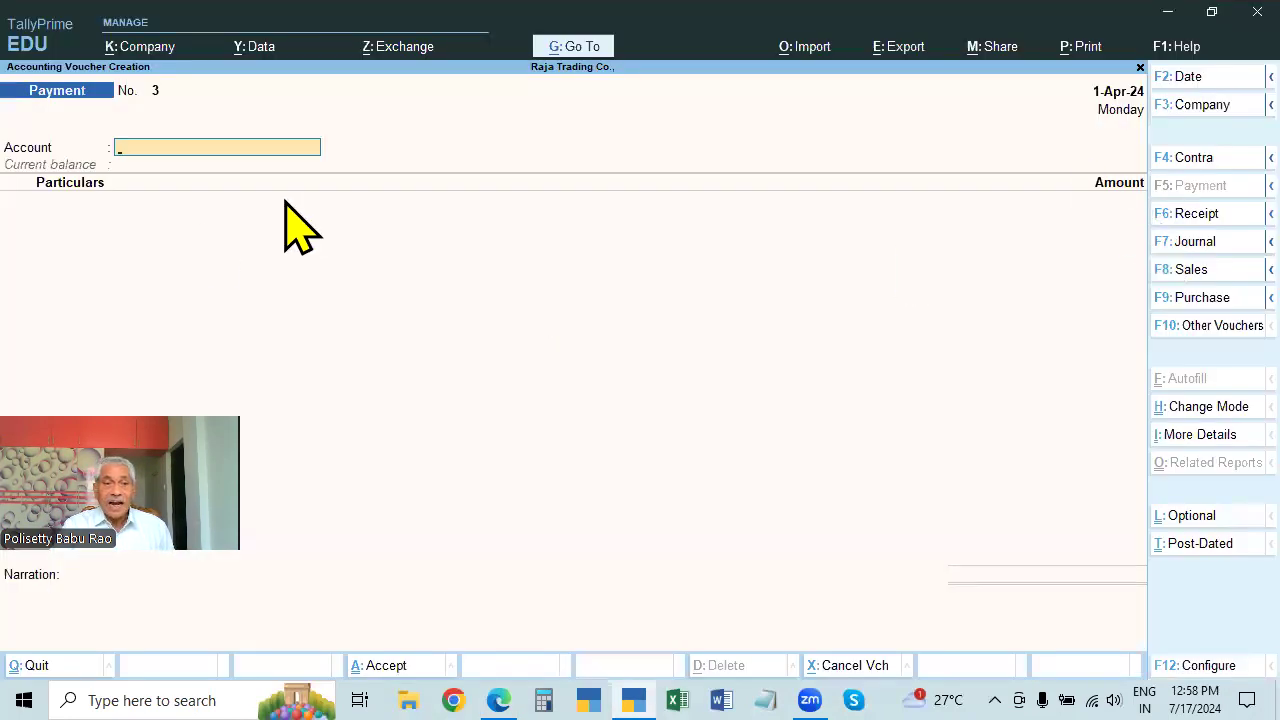
{"action": "key", "text": "alt+Tab"}
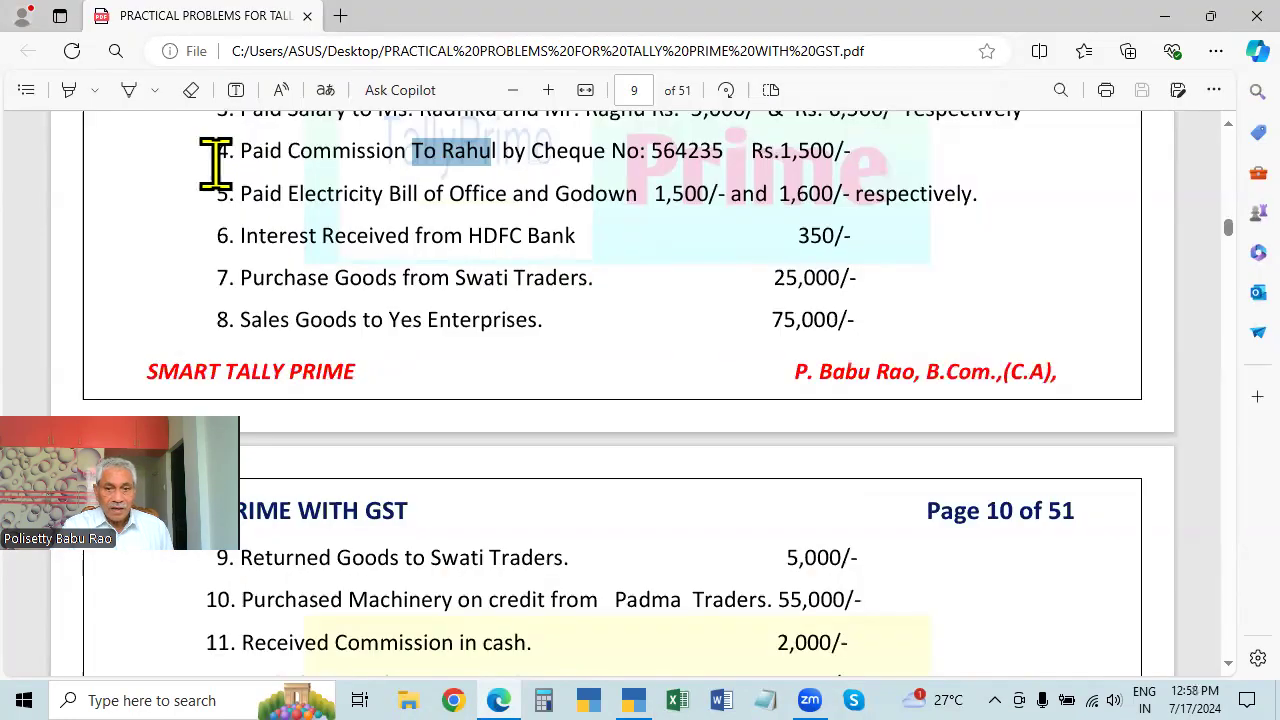
{"action": "key", "text": "alt+Tab"}
{"action": "key", "text": "alt+Tab"}
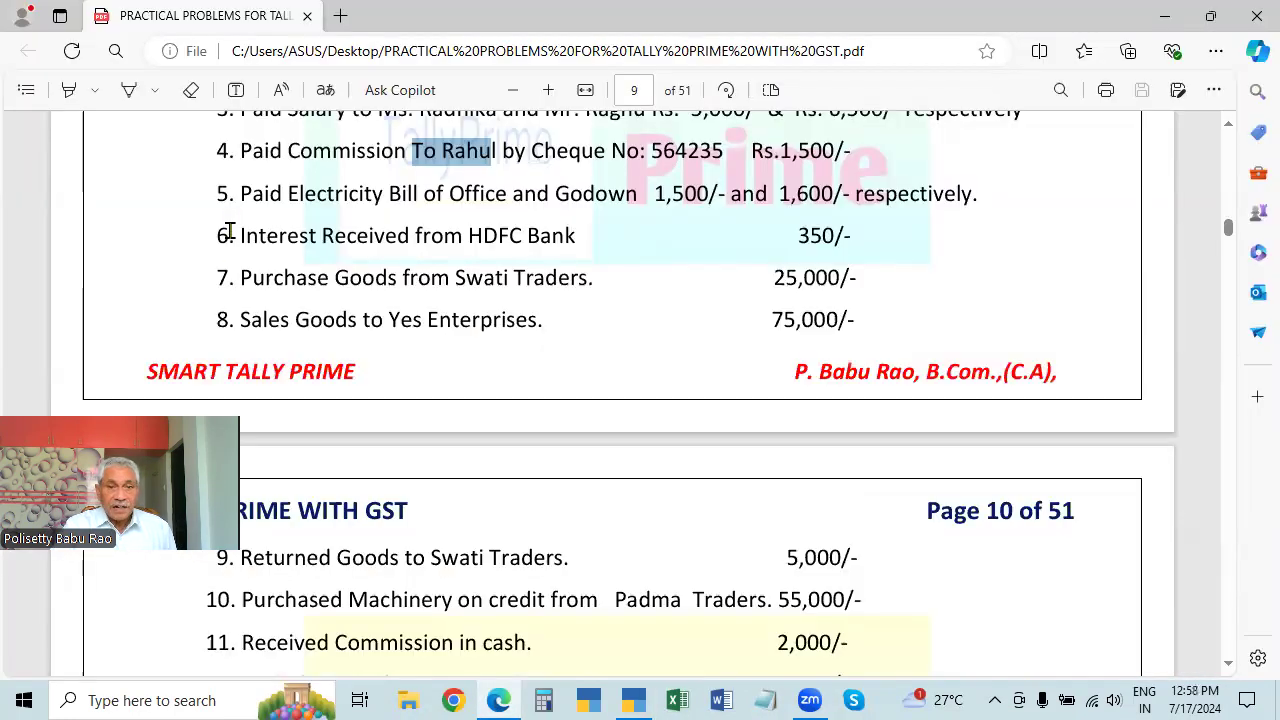
{"action": "key", "text": "alt+Tab"}
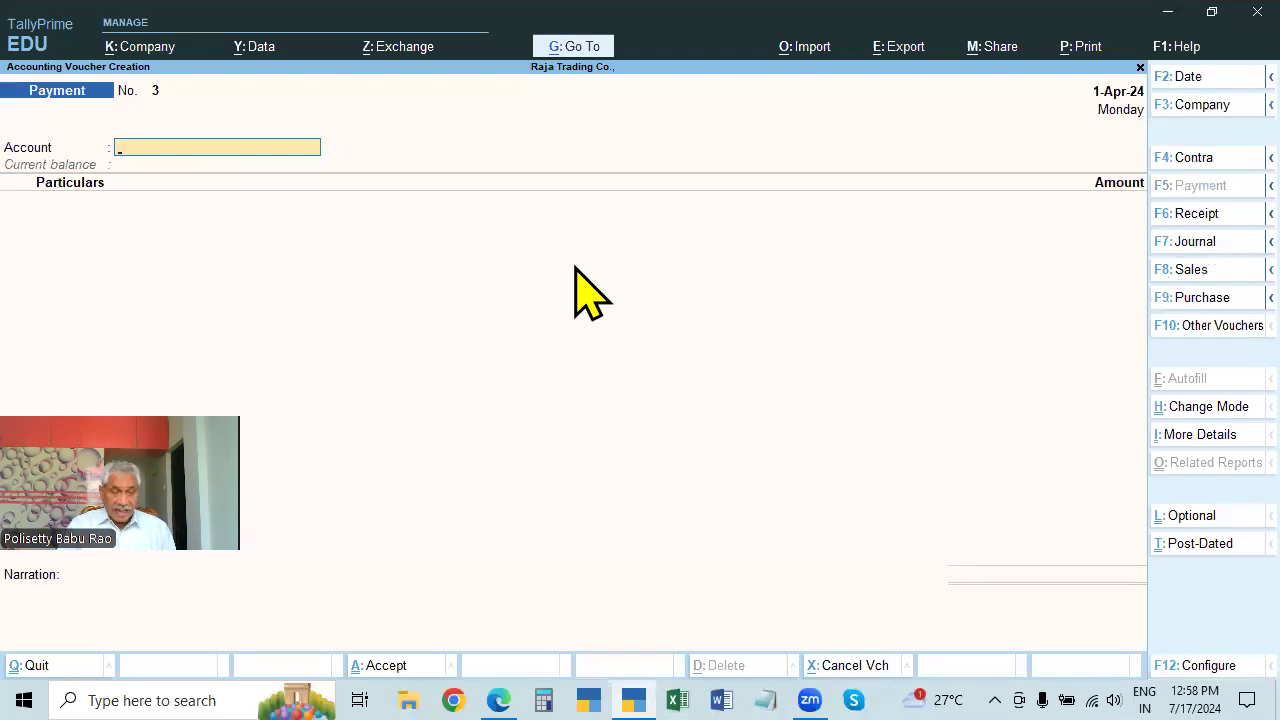
{"action": "key", "text": "alt+Tab"}
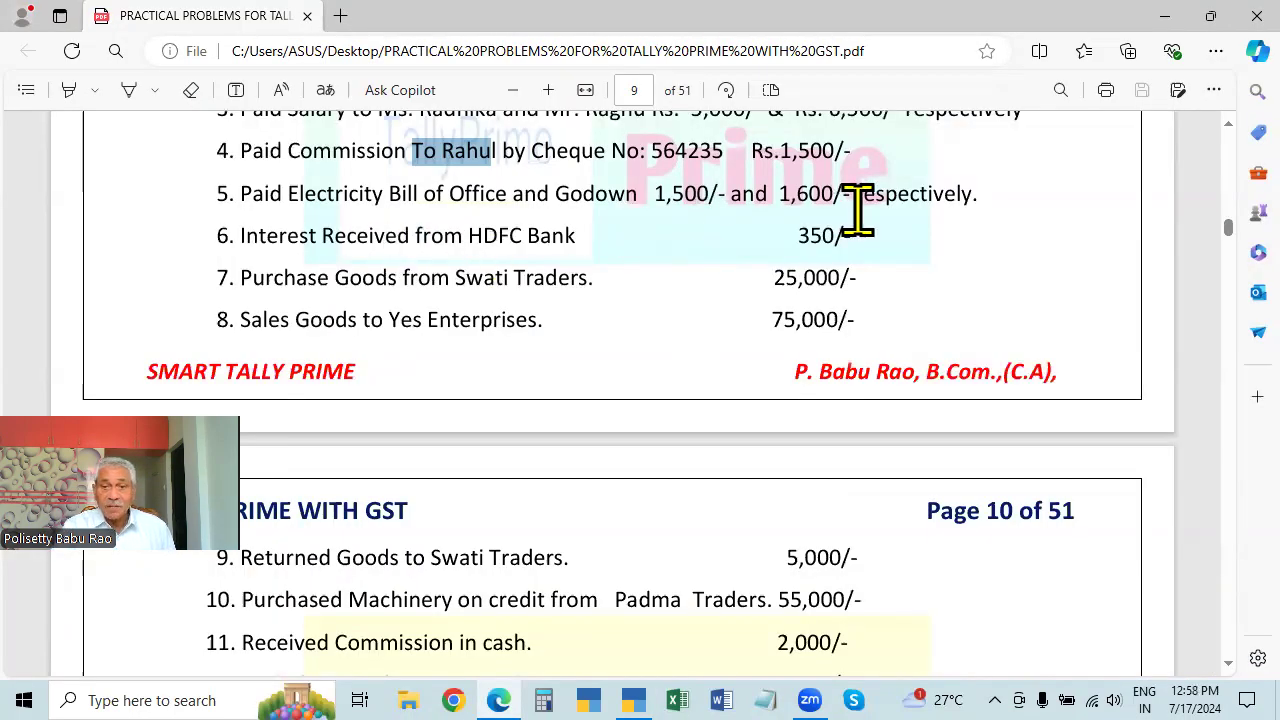
{"action": "key", "text": "alt+Tab"}
{"action": "type", "text": "cash"}
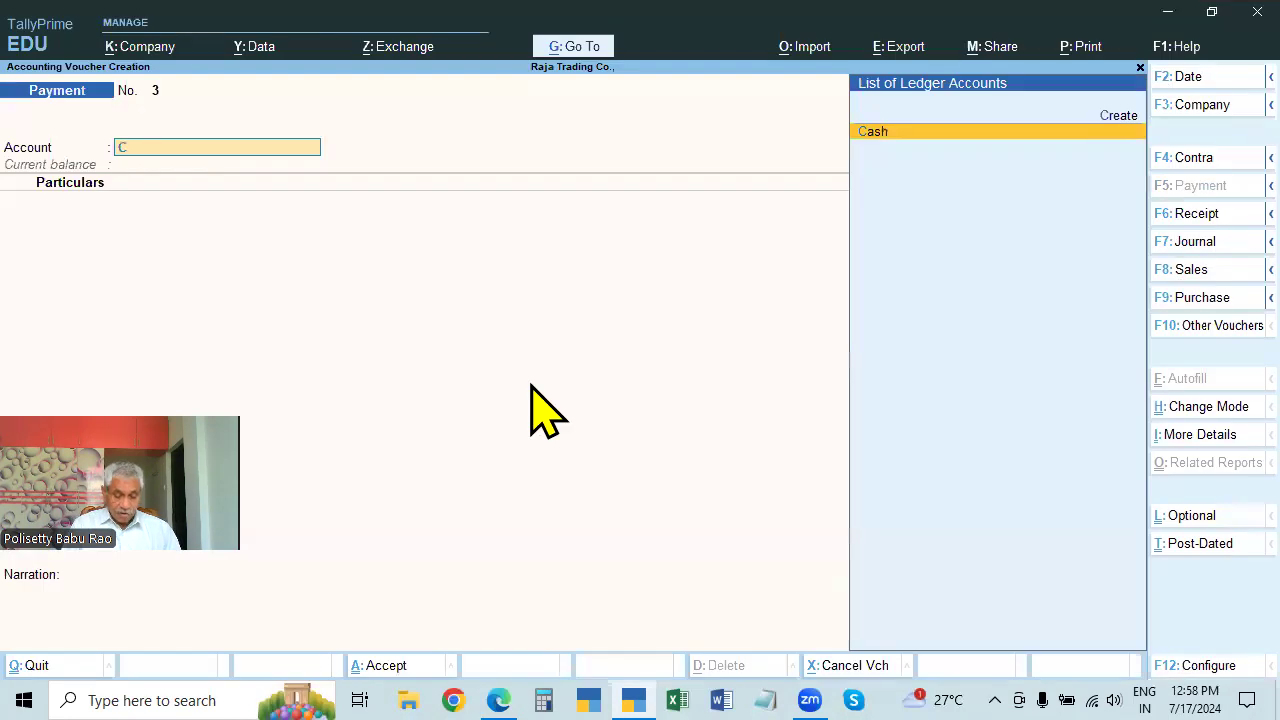
{"action": "key", "text": "Return"}
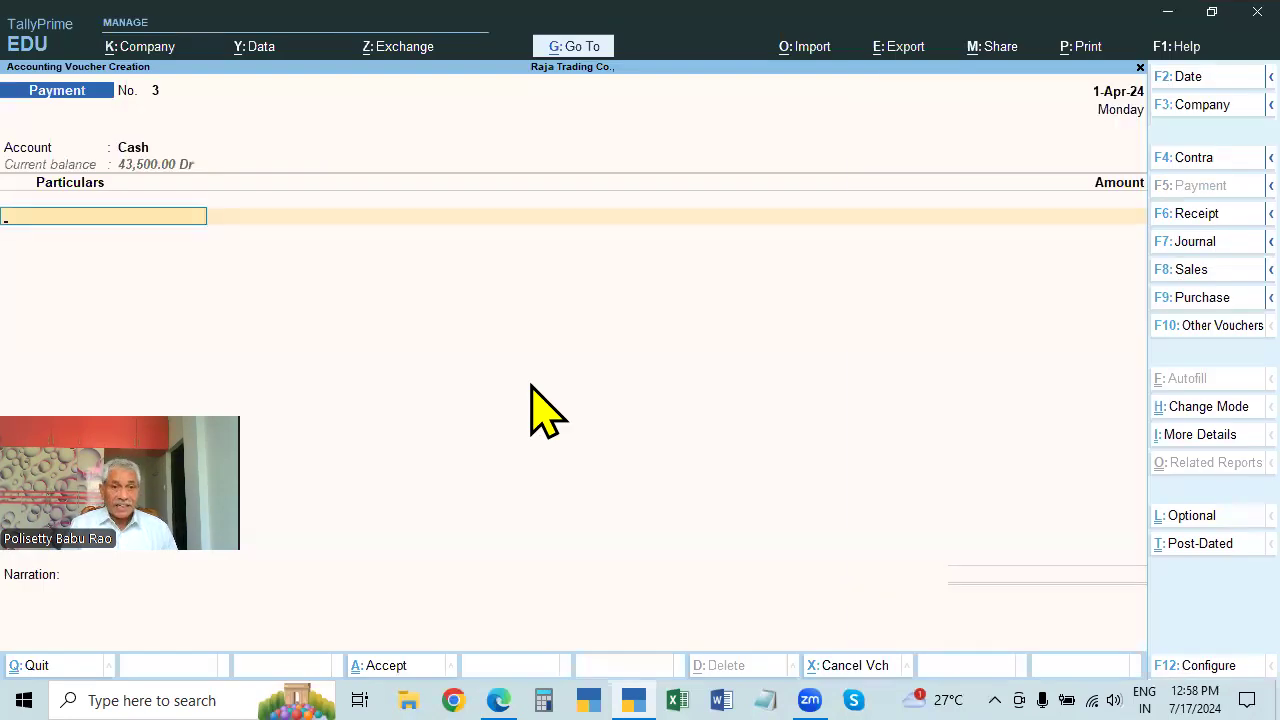
- Create a ledger named "Office Electriciry Charges" under Indirect Expenses from the voucher's particulars and save it
{"action": "key", "text": "alt+c"}
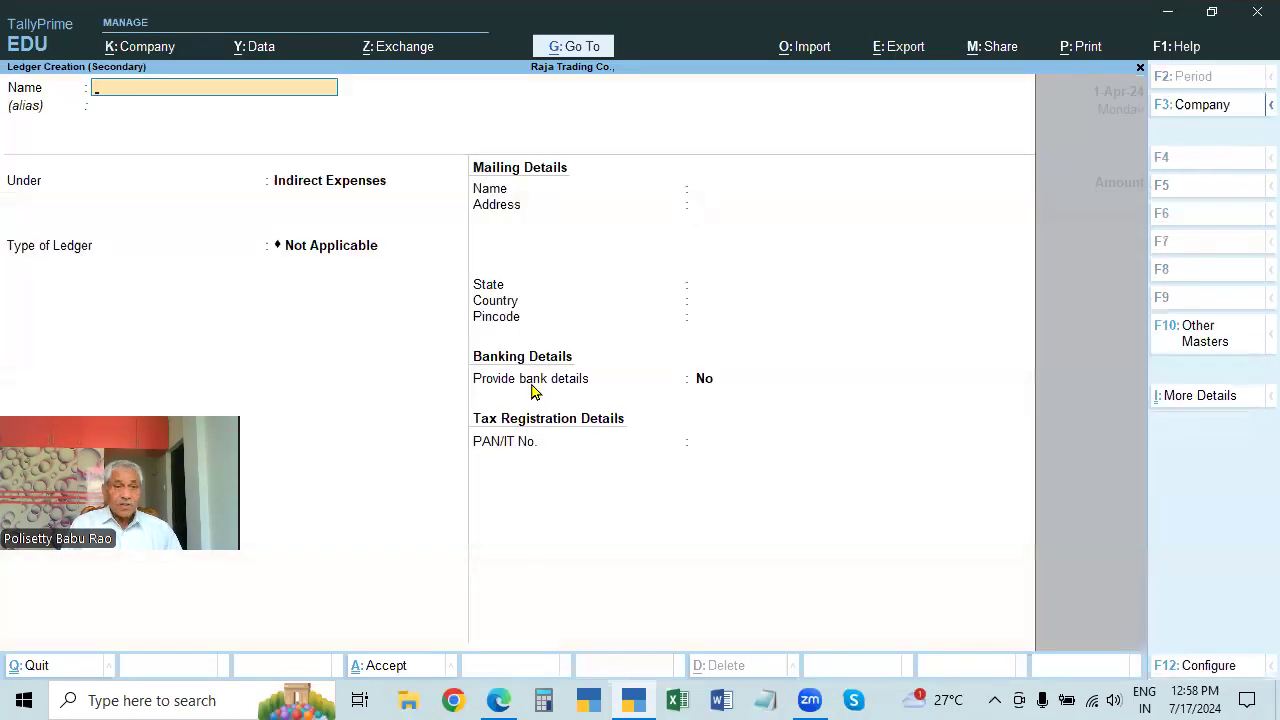
{"action": "type", "text": "Office Electricity"}
{"action": "key", "text": "BackSpace"}
{"action": "key", "text": "BackSpace"}
{"action": "key", "text": "BackSpace"}
{"action": "key", "text": "BackSpace"}
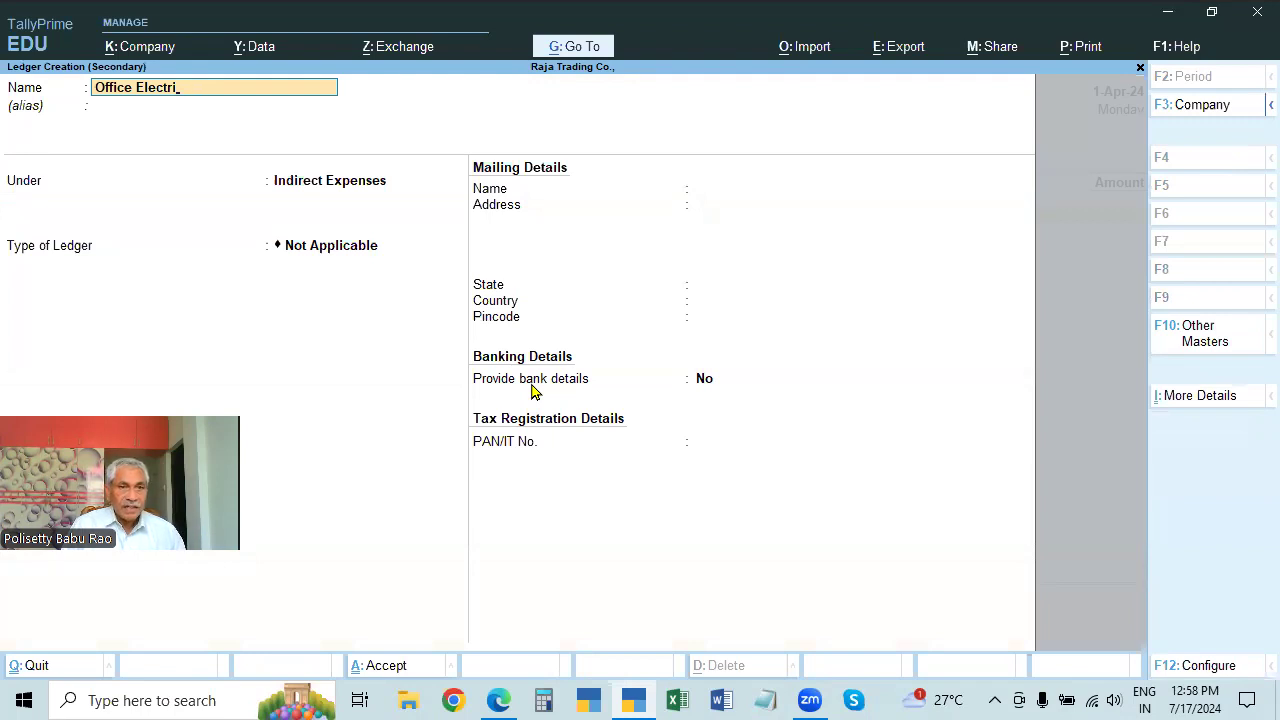
{"action": "type", "text": "ticity"}
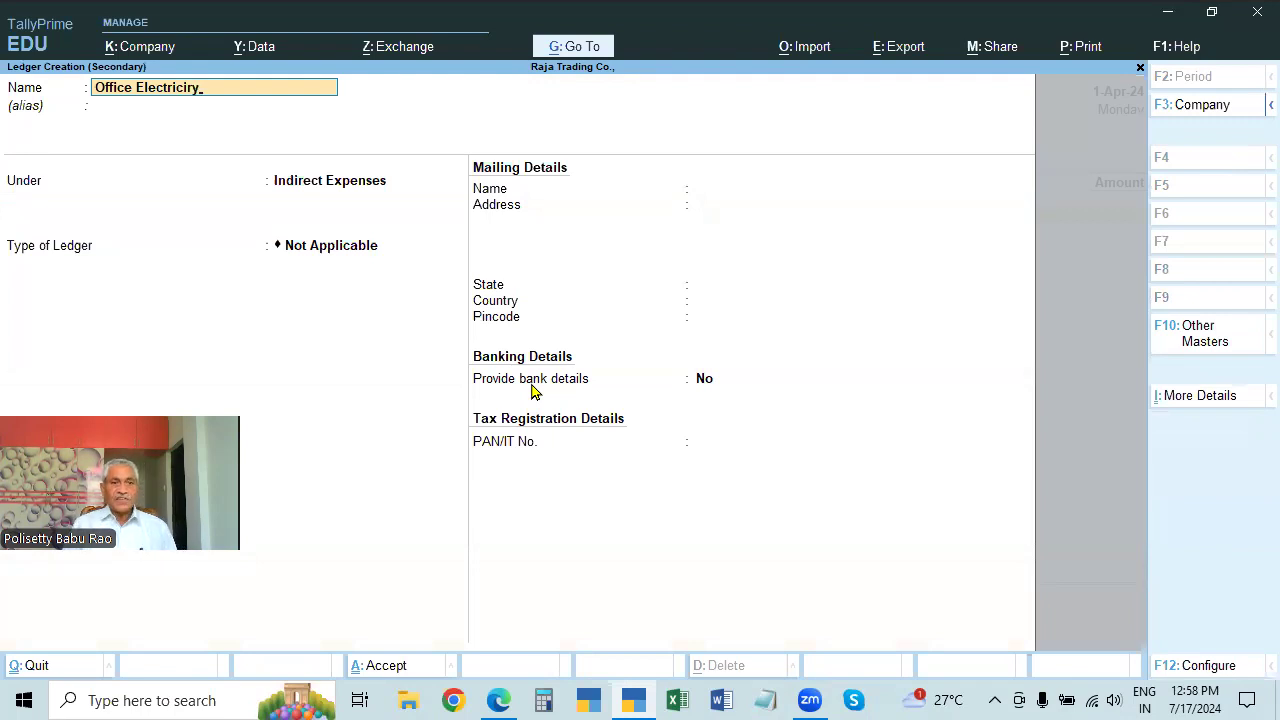
{"action": "type", "text": " Charges"}
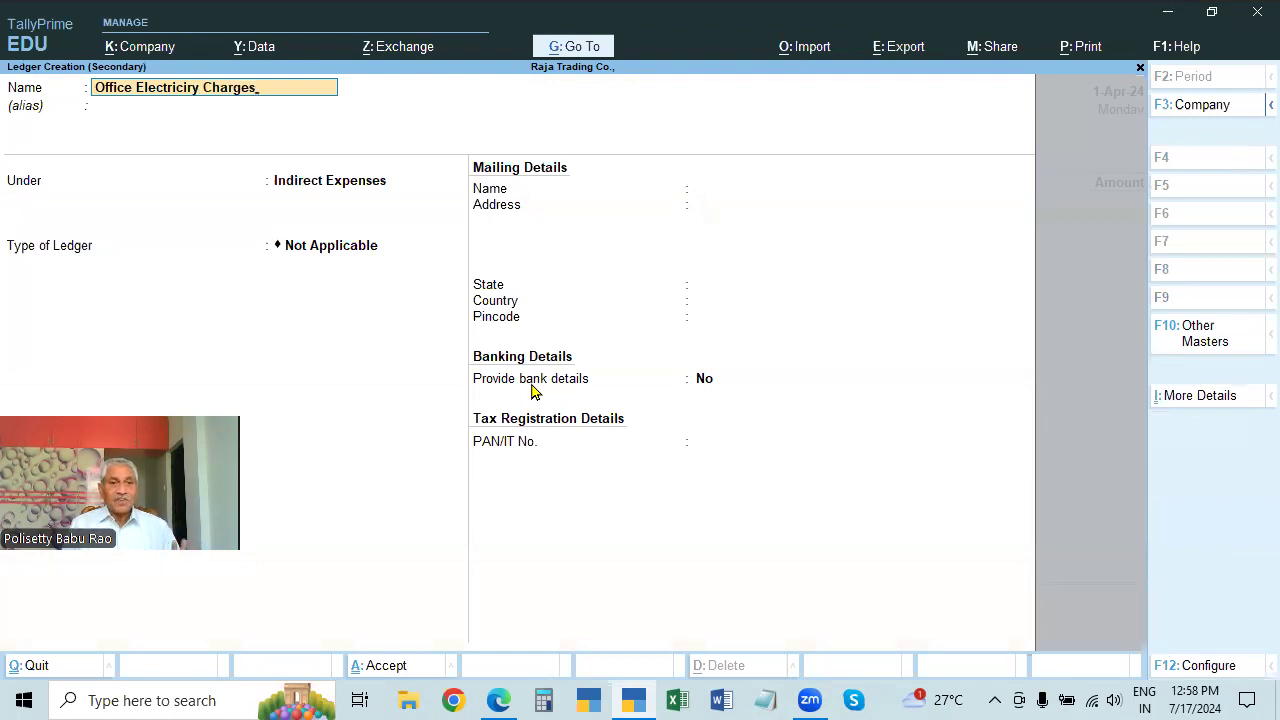
{"action": "key", "text": "Return"}
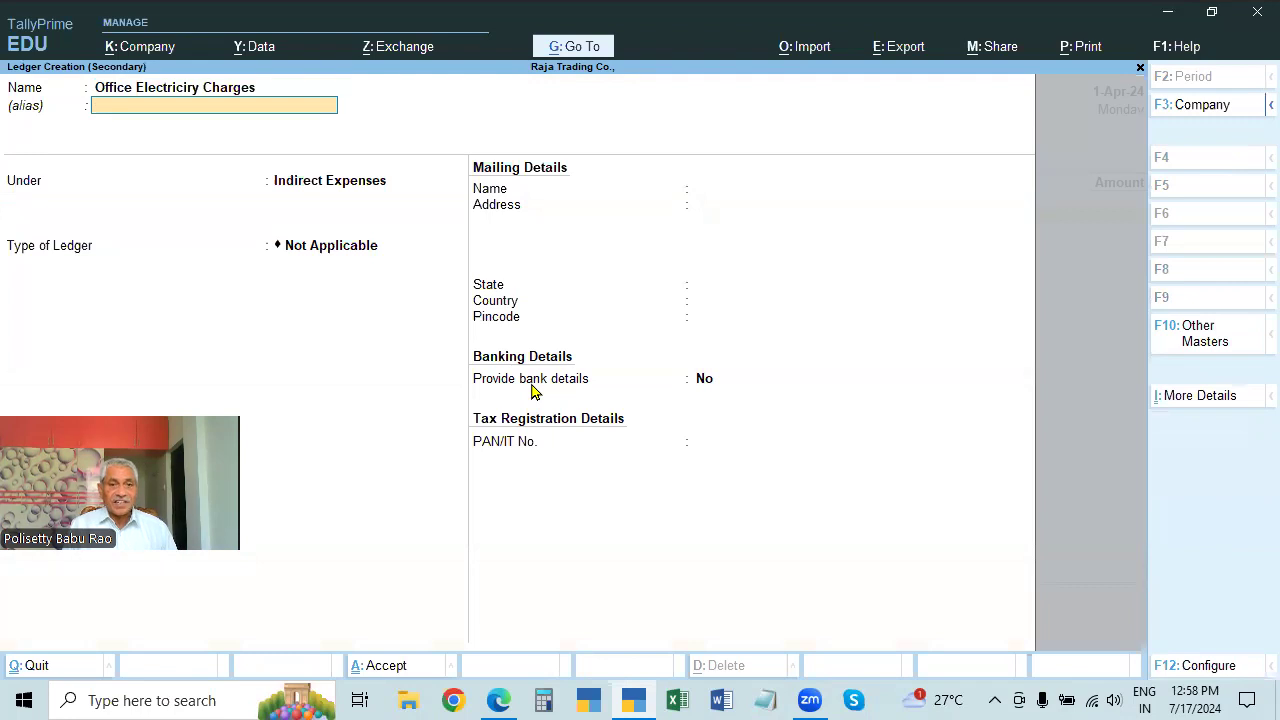
{"action": "key", "text": "Return"}
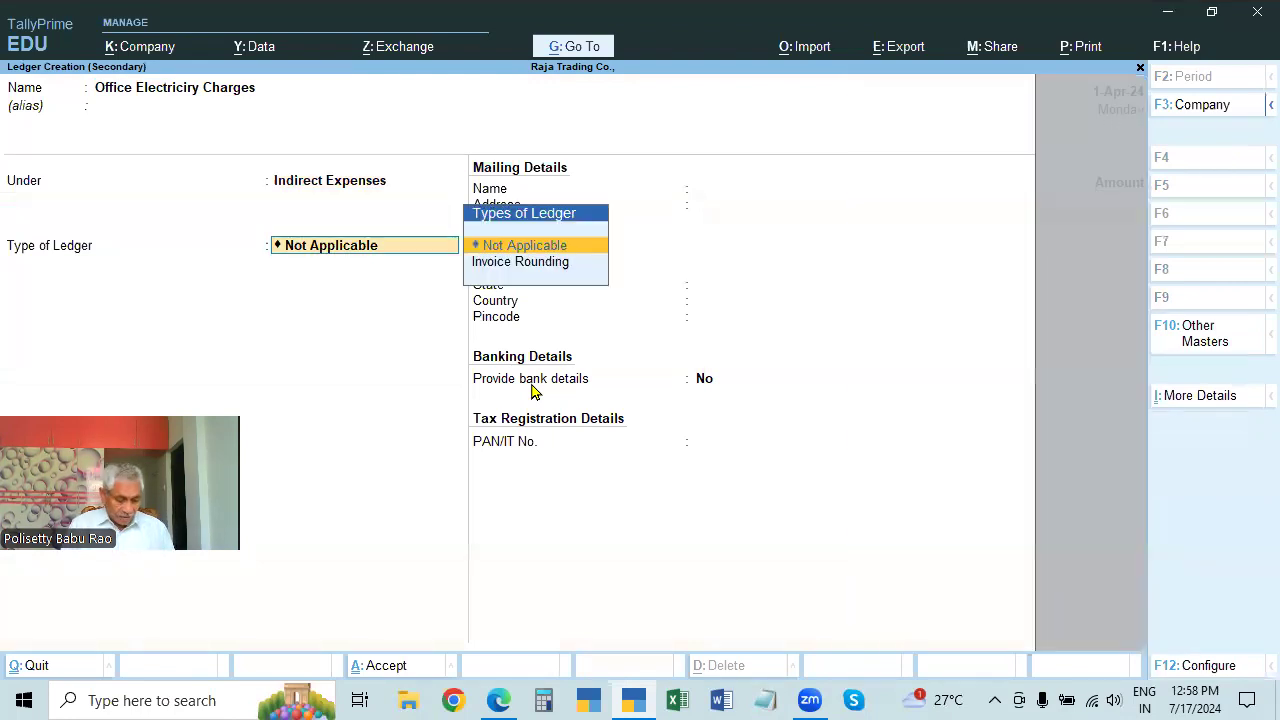
{"action": "key", "text": "ctrl+a"}
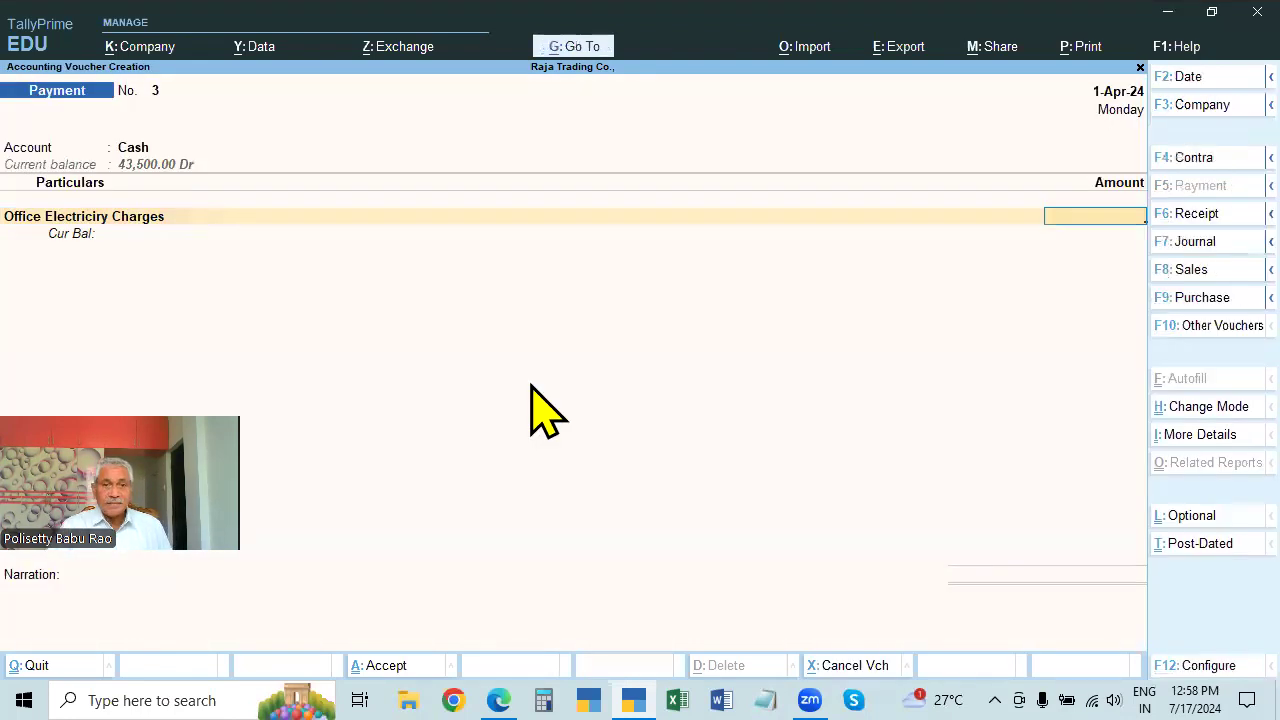
- Look up the office electricity amount in the PDF and enter 1500 on the office charges line
{"action": "key", "text": "alt+Tab"}
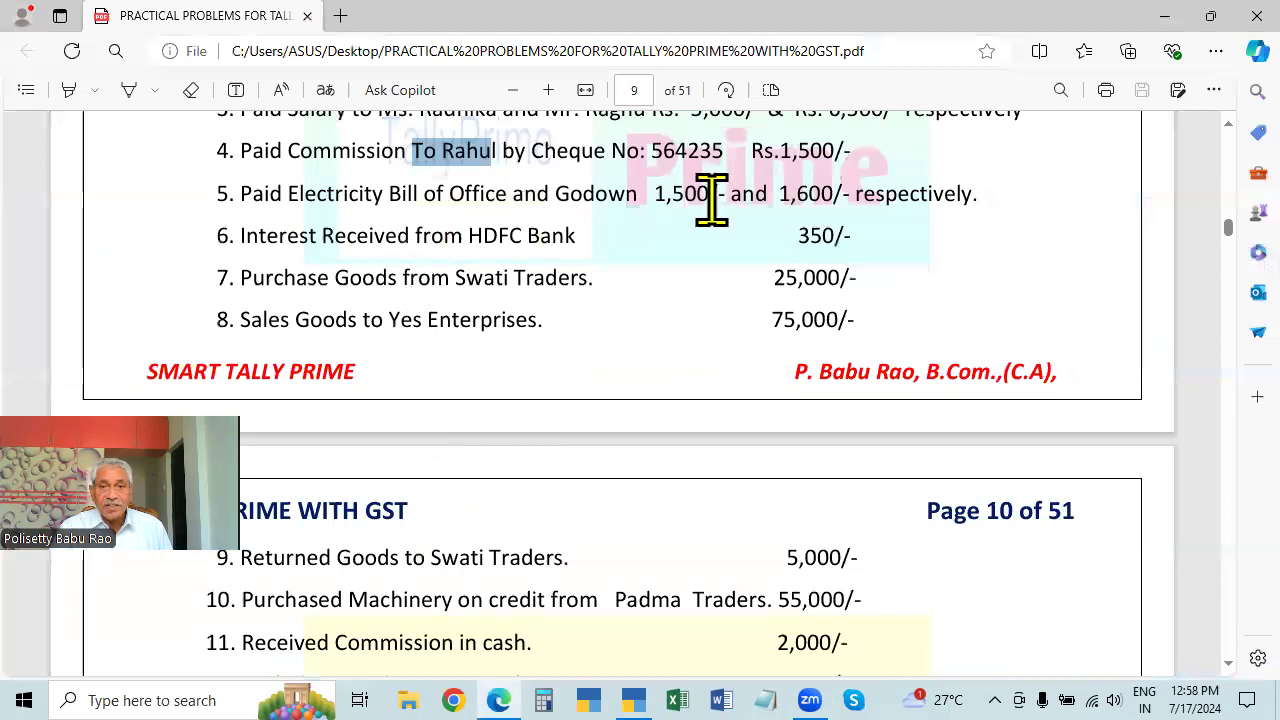
{"action": "key", "text": "alt+Tab"}
{"action": "type", "text": "1500"}
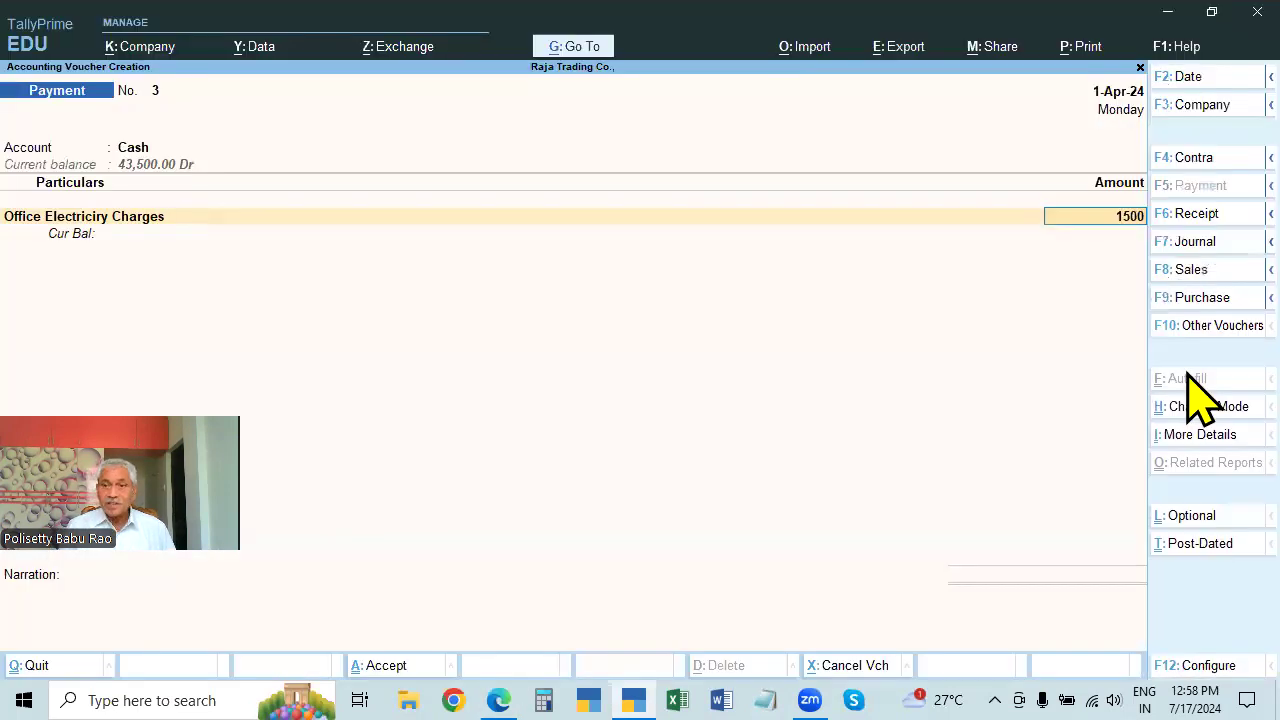
{"action": "key", "text": "Return"}
{"action": "key", "text": "alt+Tab"}
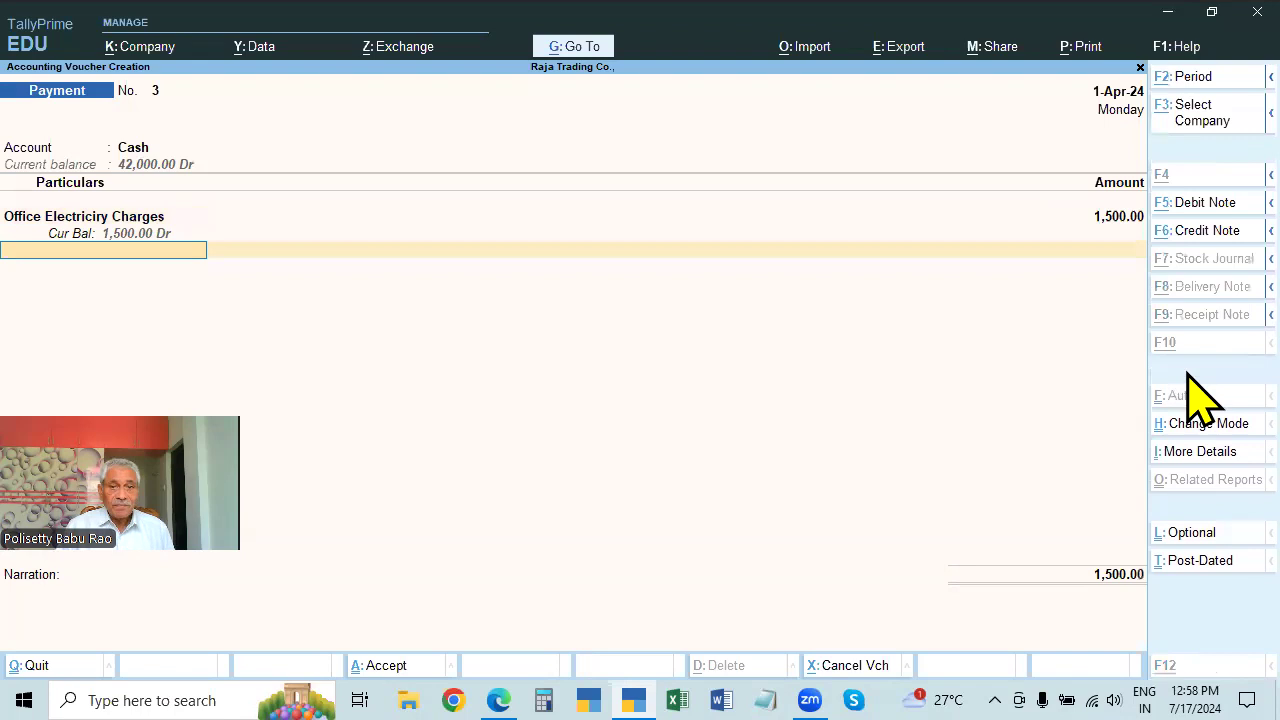
{"action": "key", "text": "alt+Tab"}
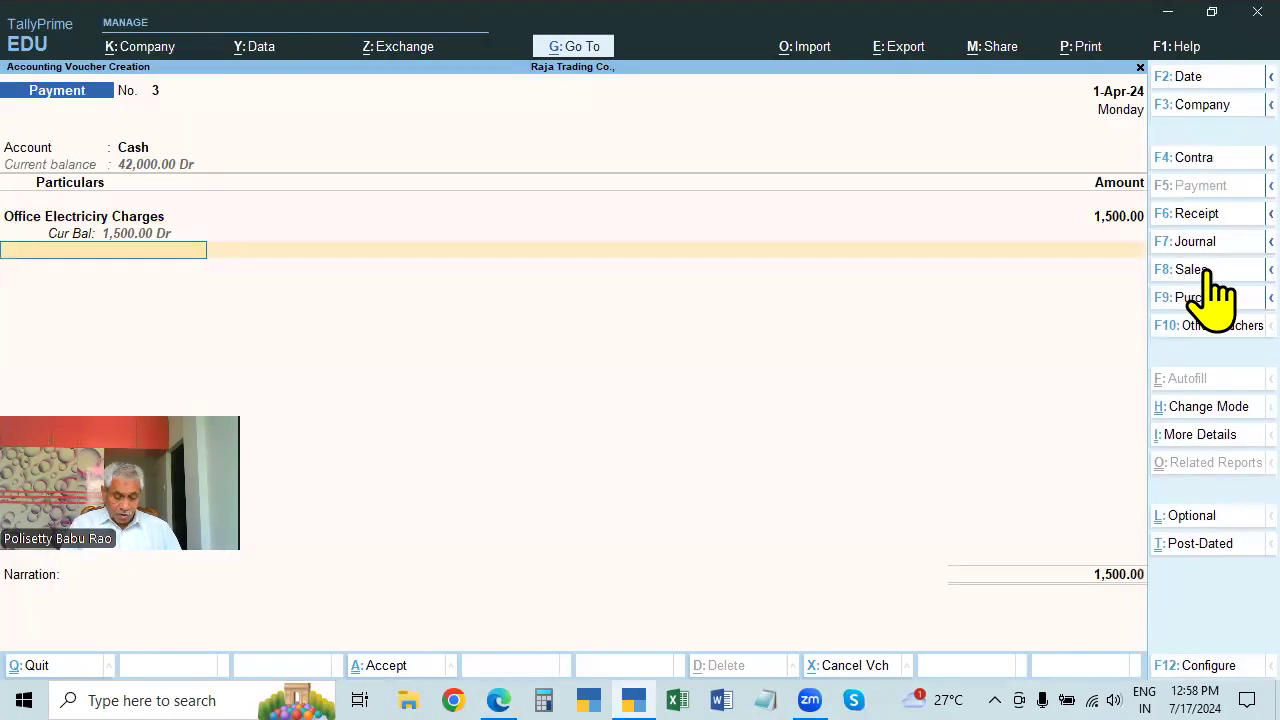
- Start a new ledger for the second particulars line and name it "Godown Electricity Charges"
{"action": "type", "text": "G"}
{"action": "key", "text": "BackSpace"}
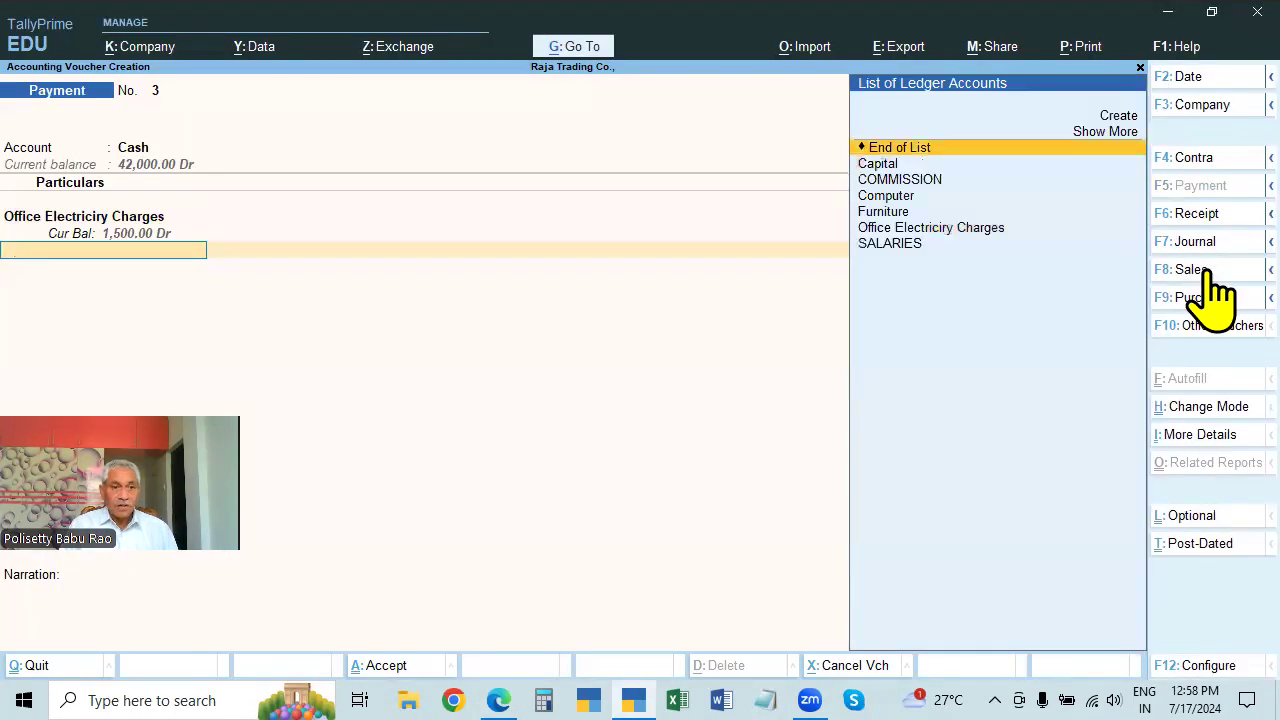
{"action": "key", "text": "alt+c"}
{"action": "type", "text": "Godwo"}
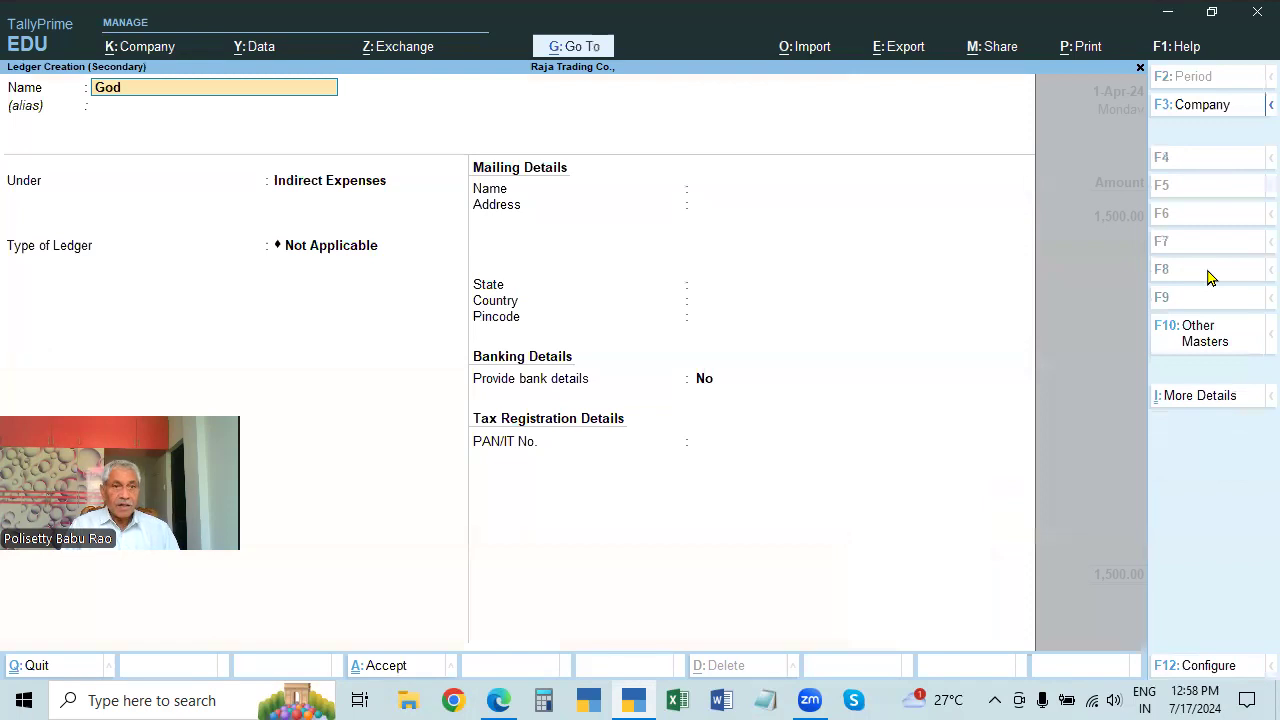
{"action": "key", "text": "BackSpace"}
{"action": "key", "text": "BackSpace"}
{"action": "type", "text": "own Electricity Charges"}
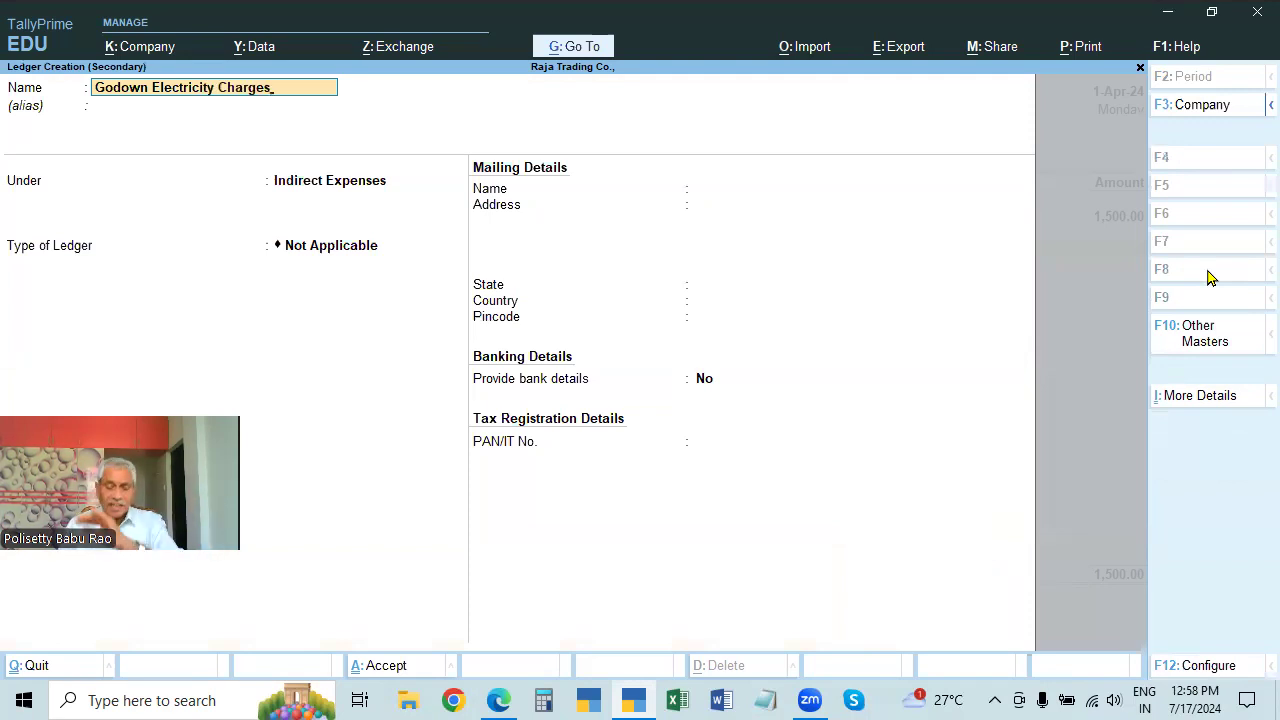
- Place the godown electricity ledger under the Direct Expenses group and save it
{"action": "left_click", "coordinate": [498, 700]}
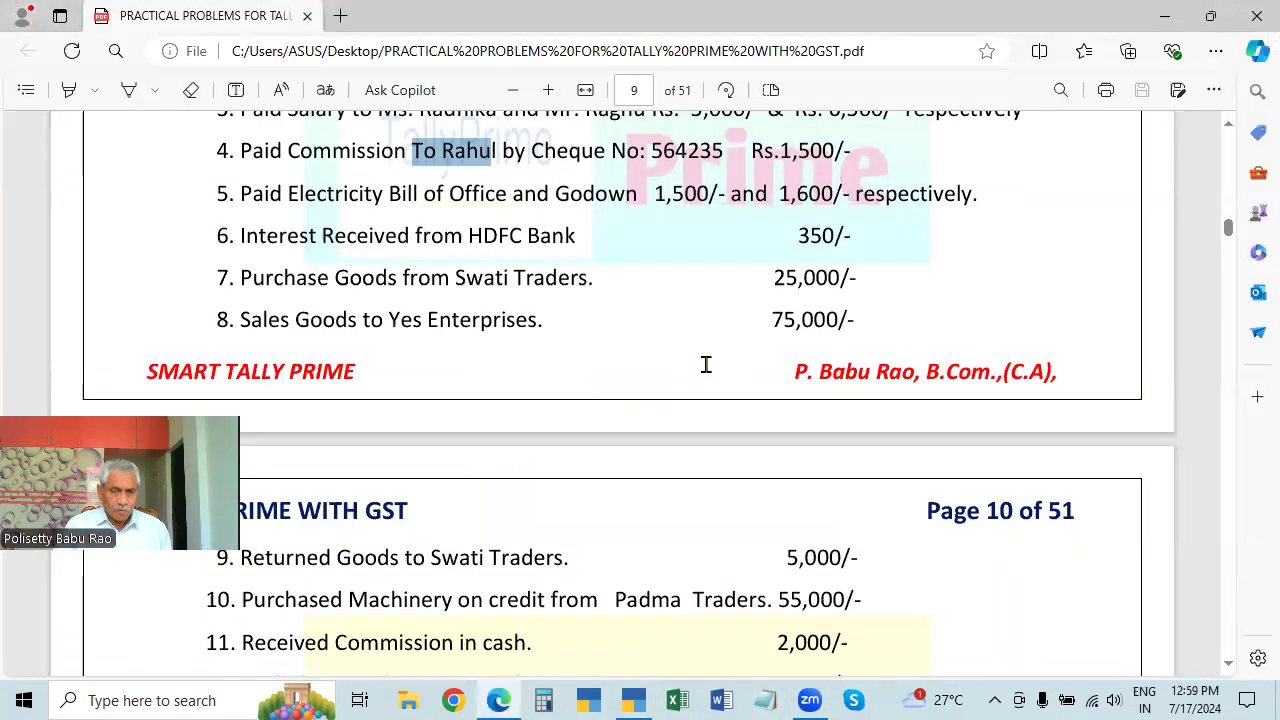
{"action": "key", "text": "alt+Tab"}
{"action": "key", "text": "Return"}
{"action": "key", "text": "Return"}
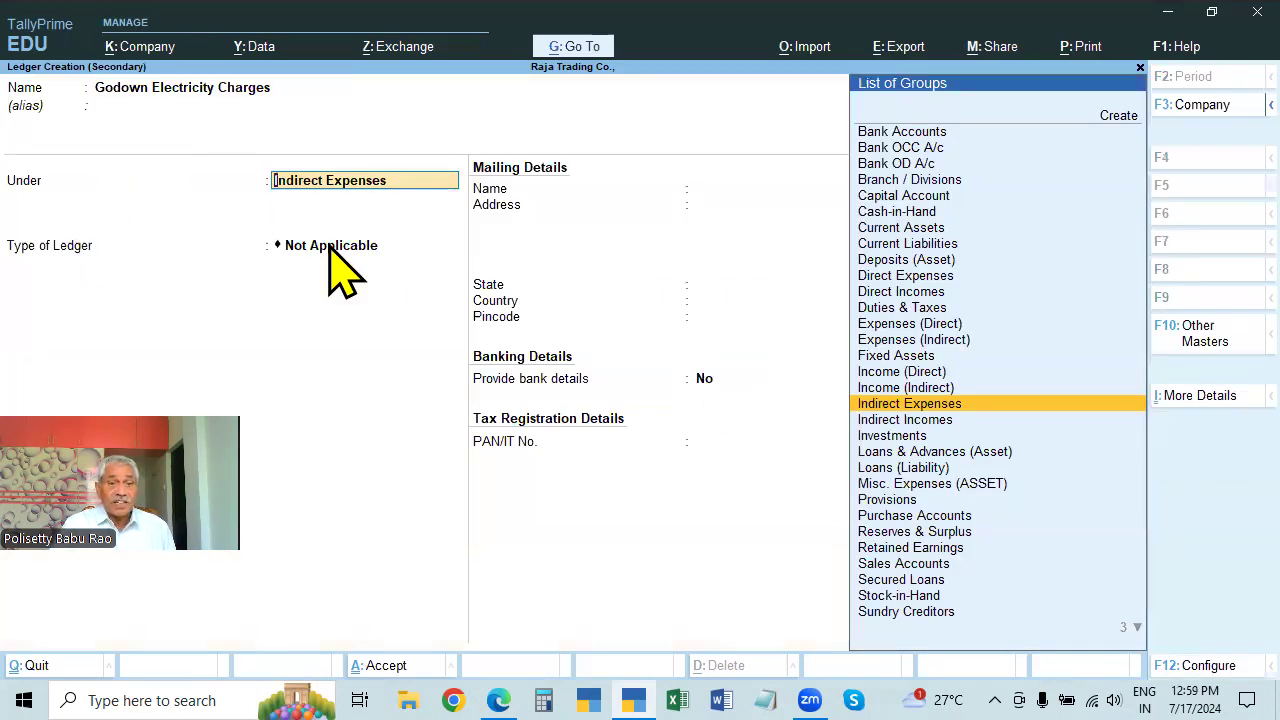
{"action": "type", "text": "Di"}
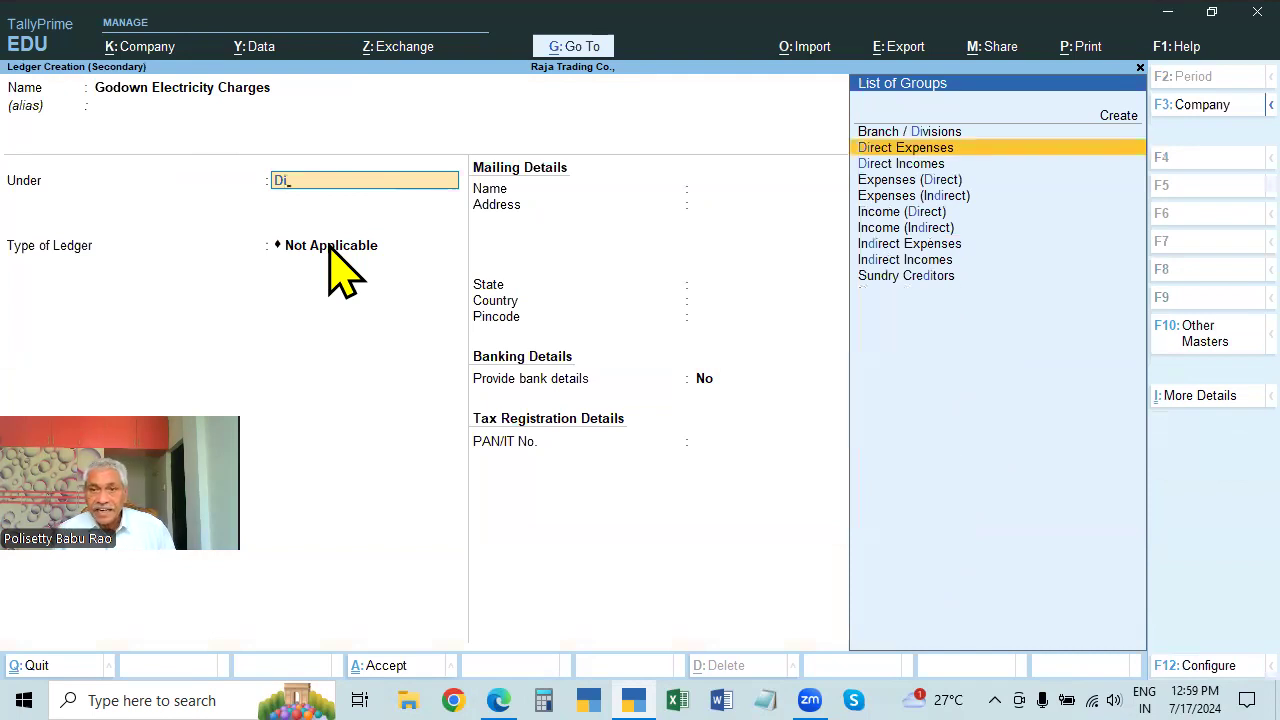
{"action": "key", "text": "Return"}
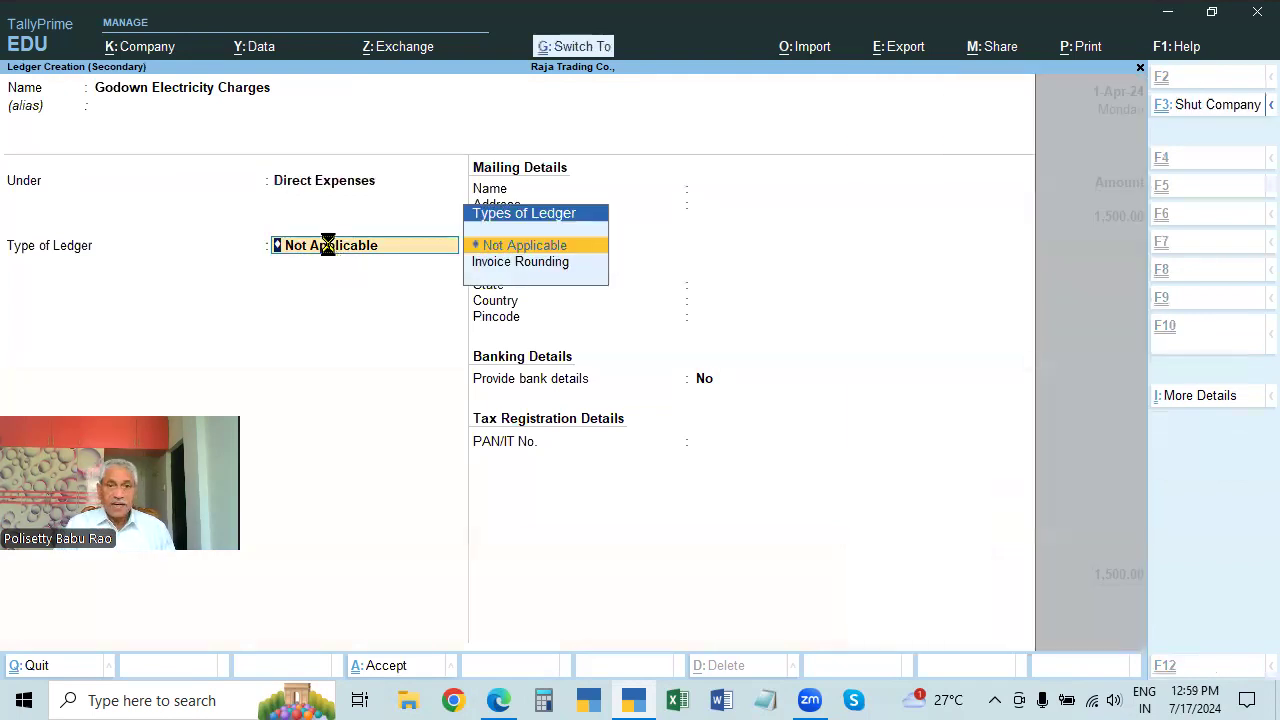
{"action": "key", "text": "ctrl+a"}
- Look up the godown electricity amount in the PDF and enter 1600 on the godown charges line
{"action": "key", "text": "alt+Tab"}
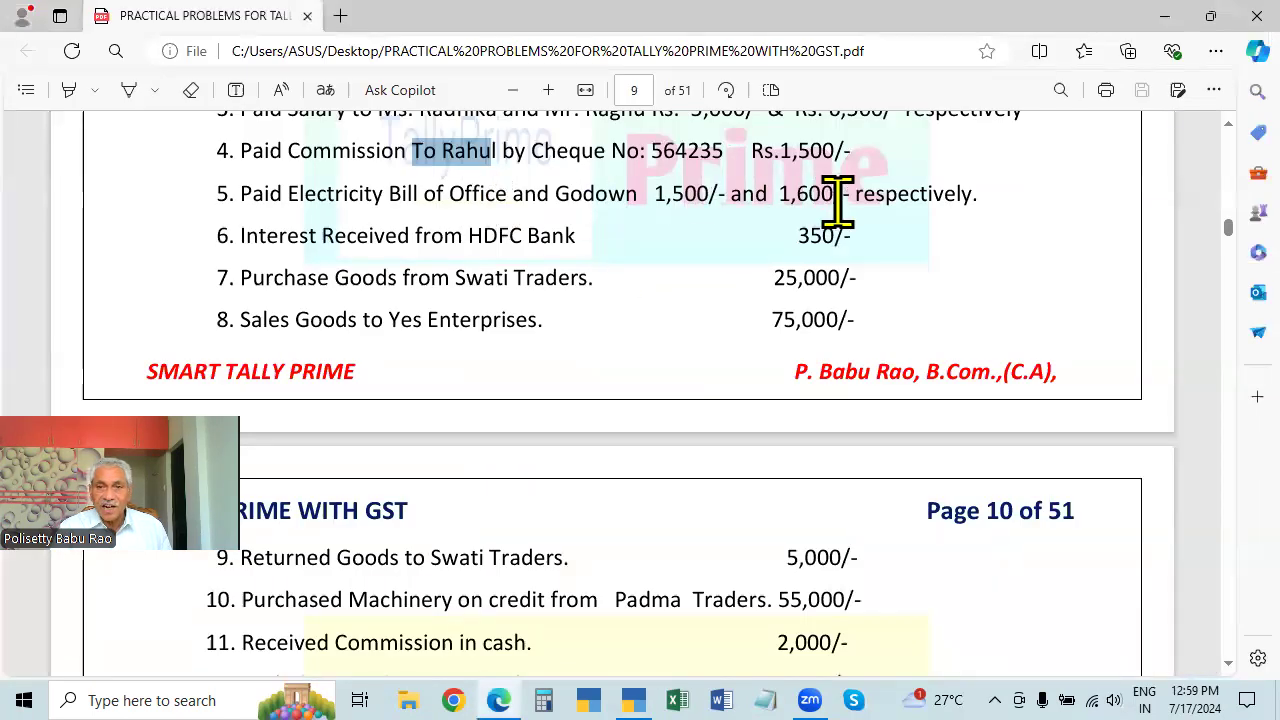
{"action": "key", "text": "alt+Tab"}
{"action": "type", "text": "1,600"}
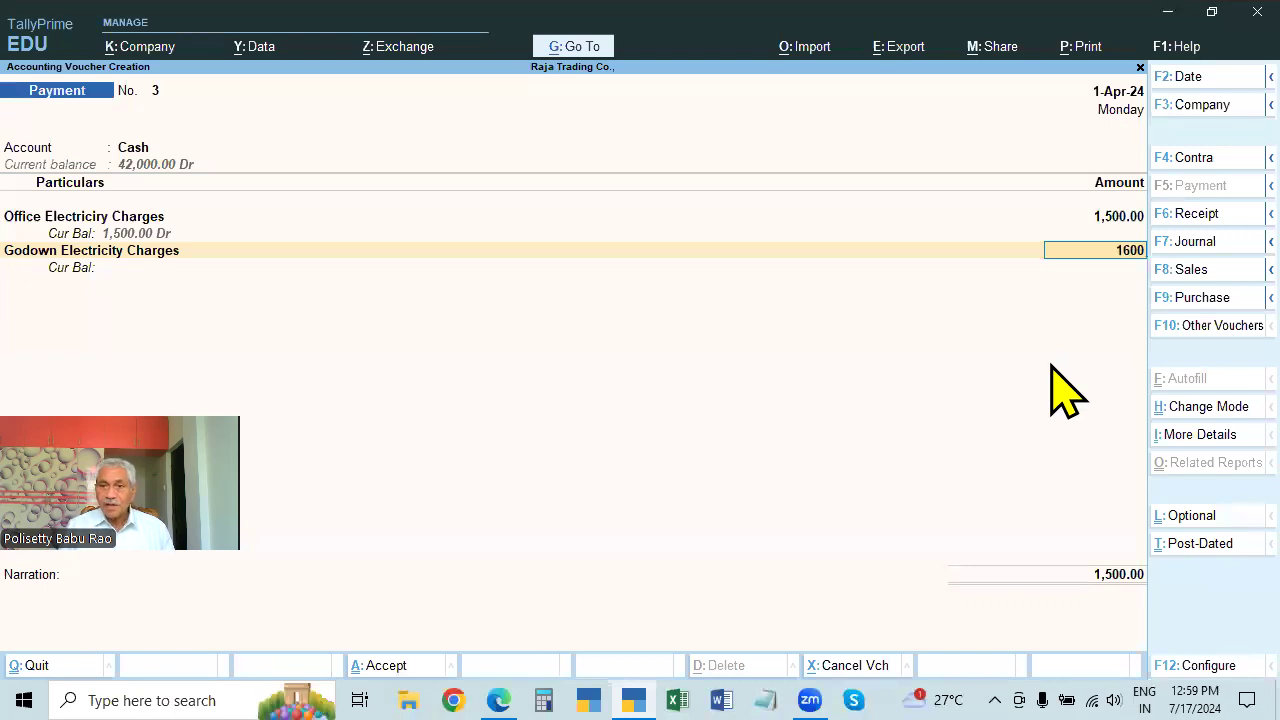
{"action": "key", "text": "Return"}
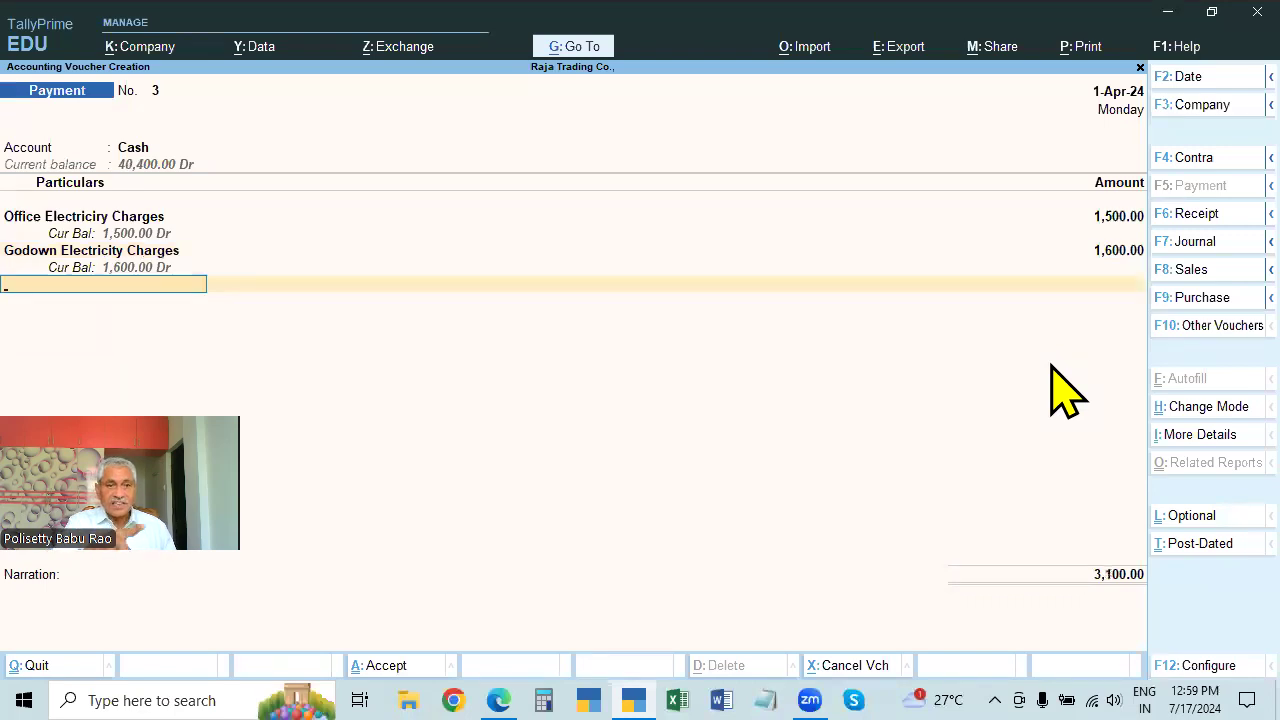
- Close the particulars list and enter the narration "BEING ELECTRICIRY CHARGES PAID FOR OFFICE AND GODOWN"
{"action": "key", "text": "Return"}
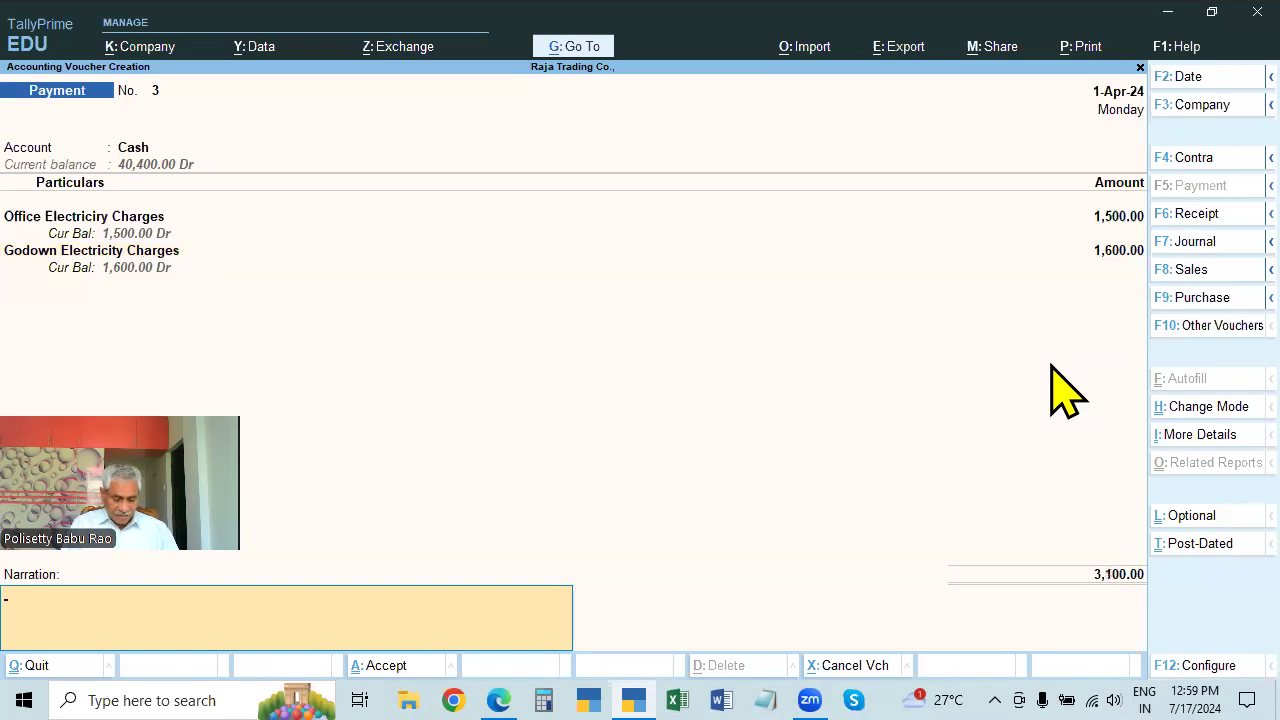
{"action": "type", "text": "BLE"}
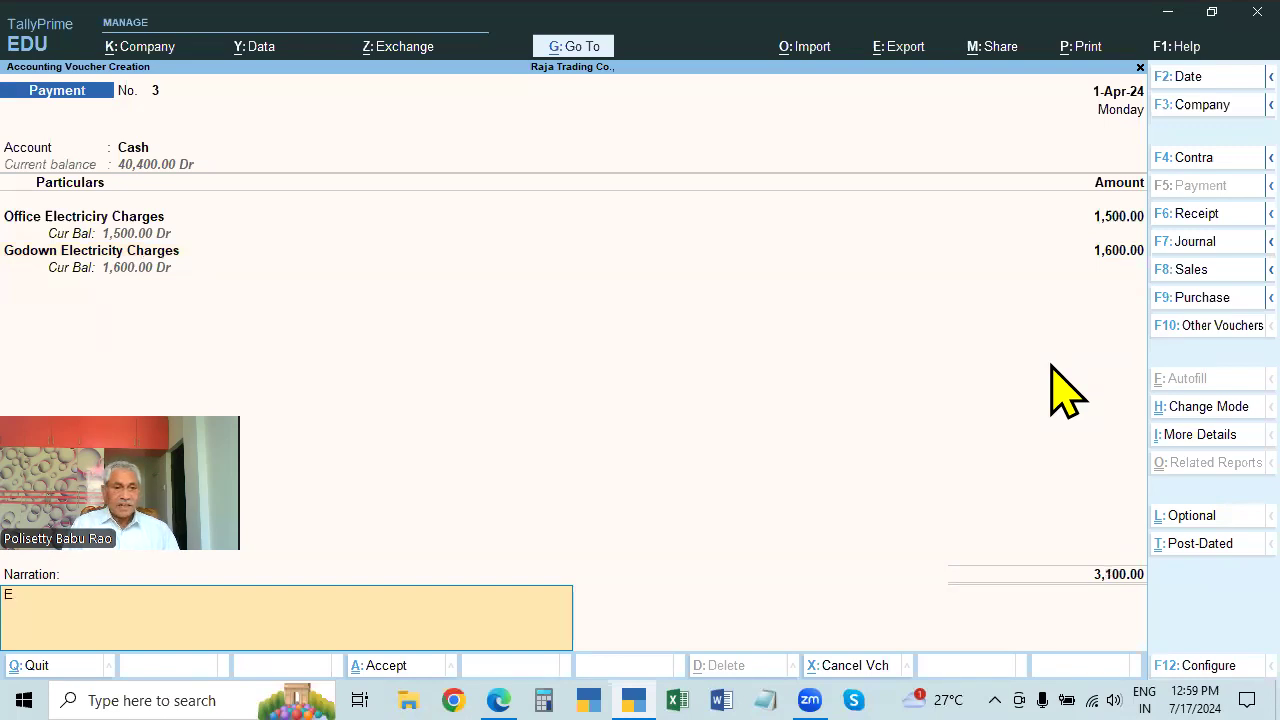
{"action": "key", "text": "BackSpace"}
{"action": "key", "text": "BackSpace"}
{"action": "key", "text": "BackSpace"}
{"action": "type", "text": "BEING ELECTRICI"}
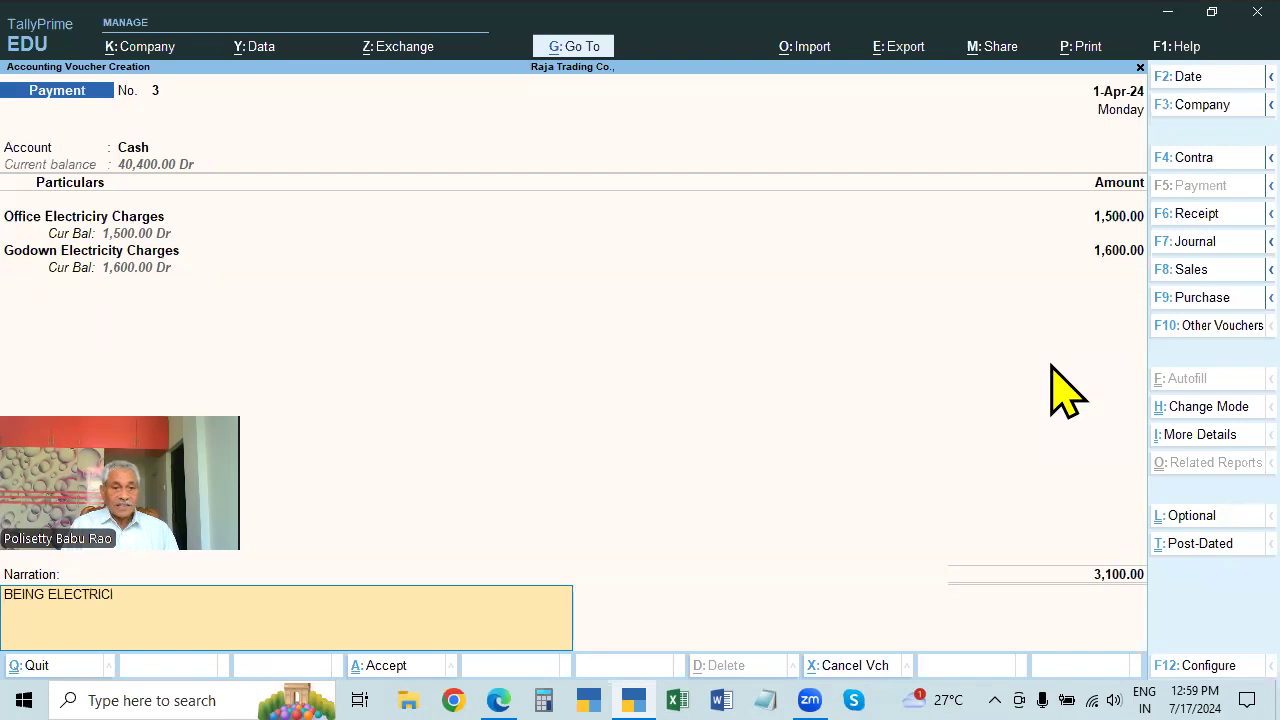
{"action": "type", "text": "RY CHARGES PAID FOR OFFICE AND GODWO"}
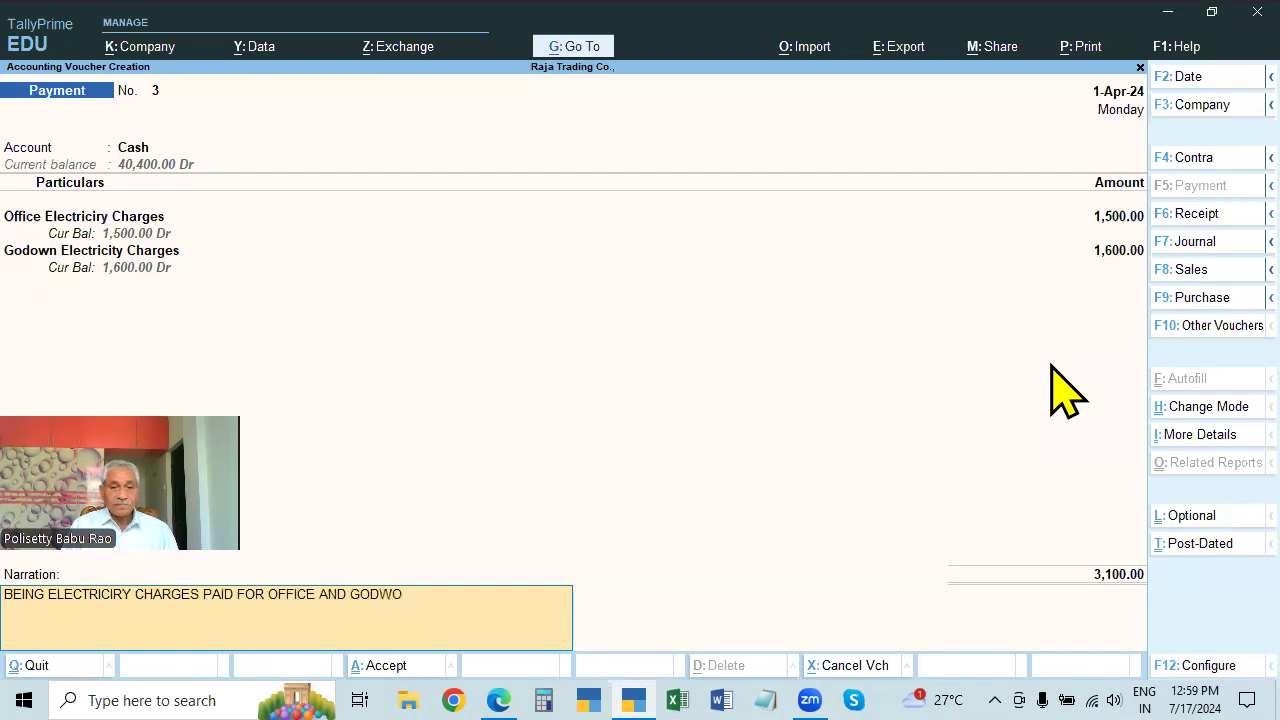
{"action": "key", "text": "BackSpace"}
{"action": "key", "text": "BackSpace"}
{"action": "type", "text": "OWN"}
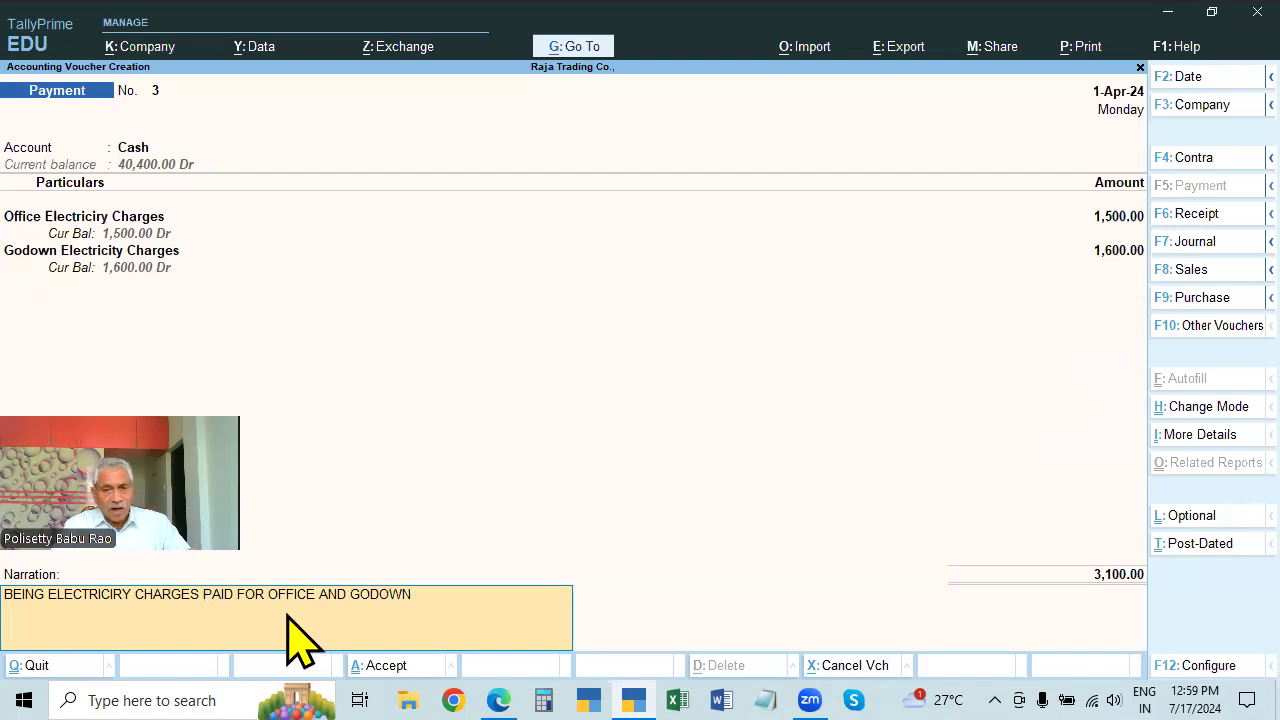
- Accept the electricity payment voucher and switch back to the practical problems PDF in Edge
{"action": "key", "text": "Return"}
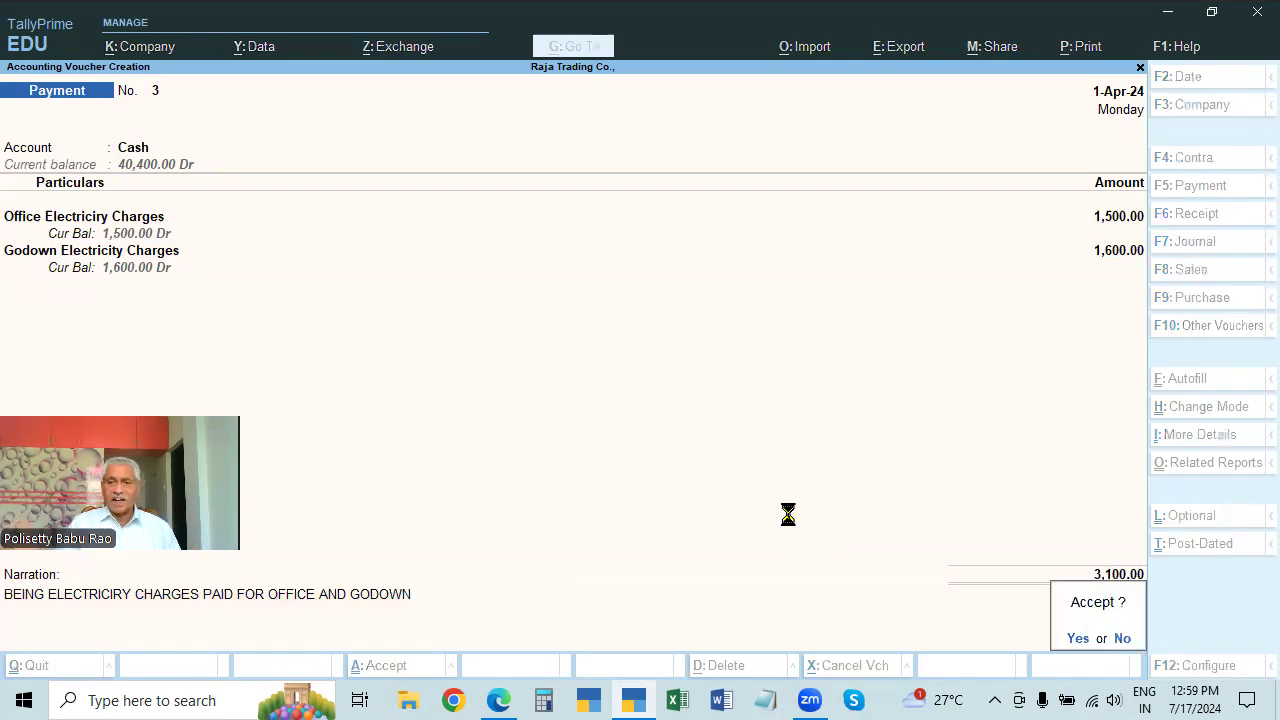
{"action": "key", "text": "Return"}
{"action": "key", "text": "alt+Tab"}
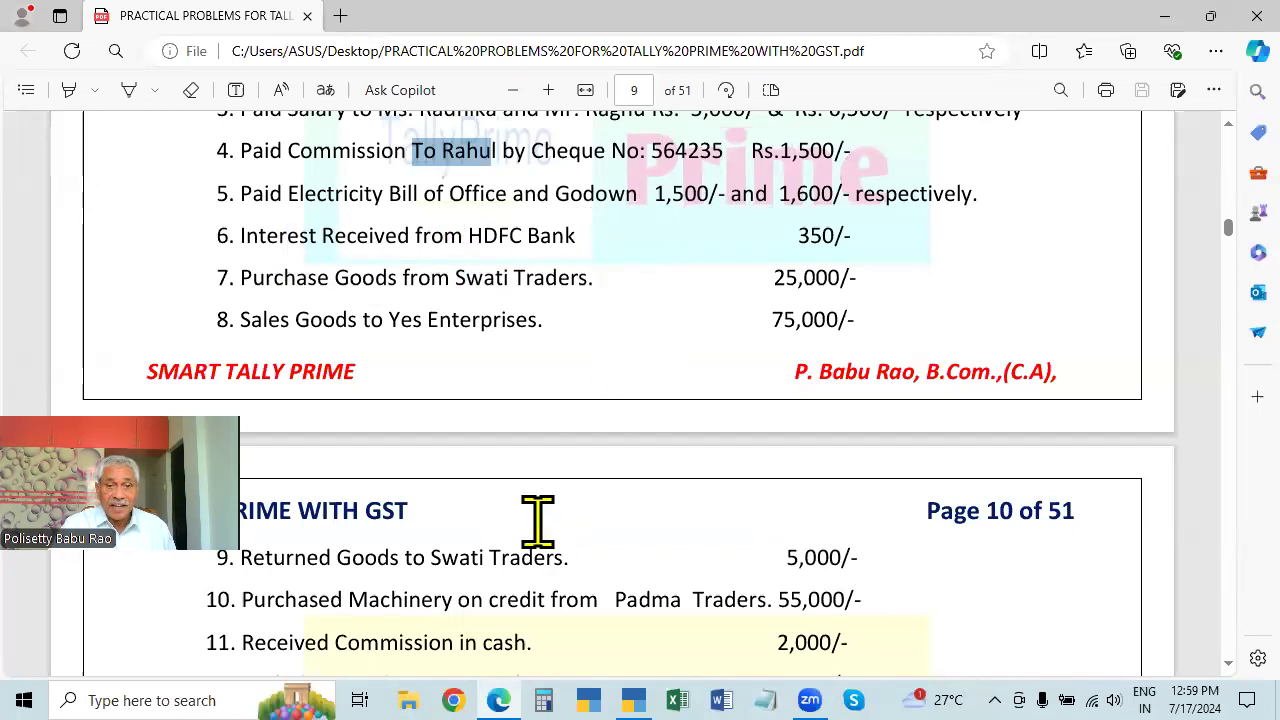
- Review the next transaction in the practical problems PDF, switch to TallyPrime and start a Receipt voucher
{"action": "key", "text": "alt+Tab"}
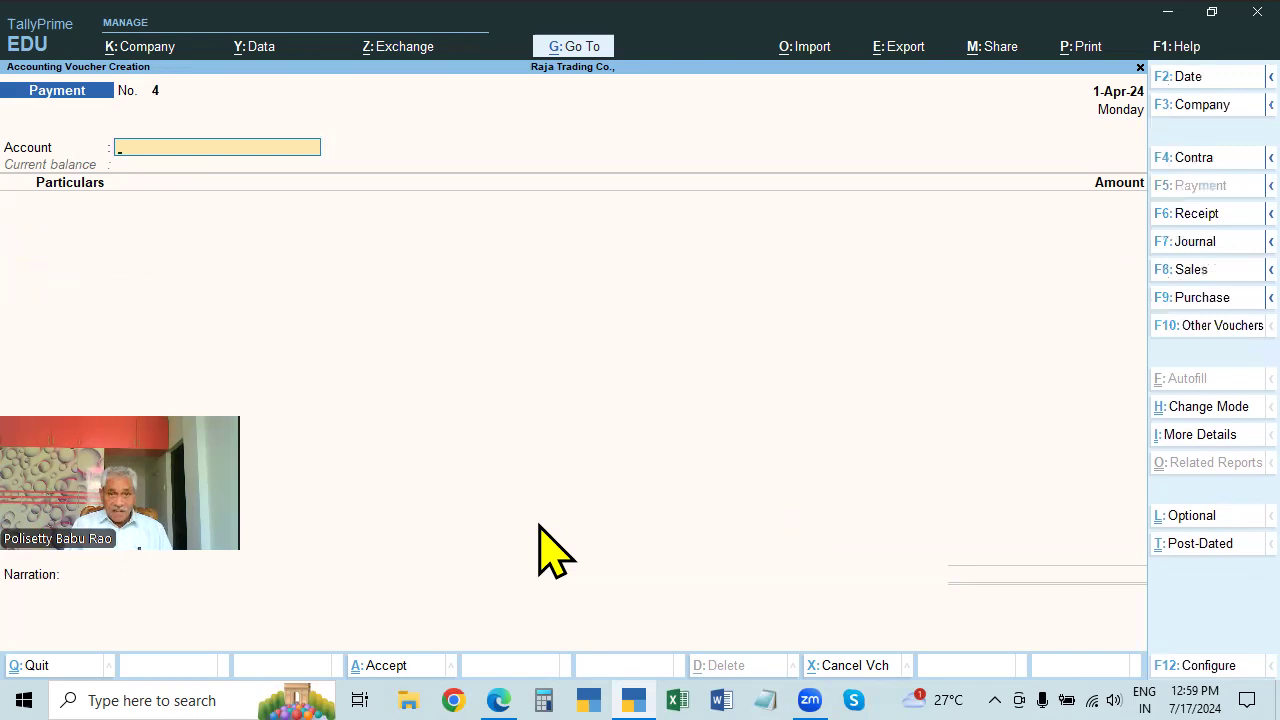
{"action": "key", "text": "alt+Tab"}
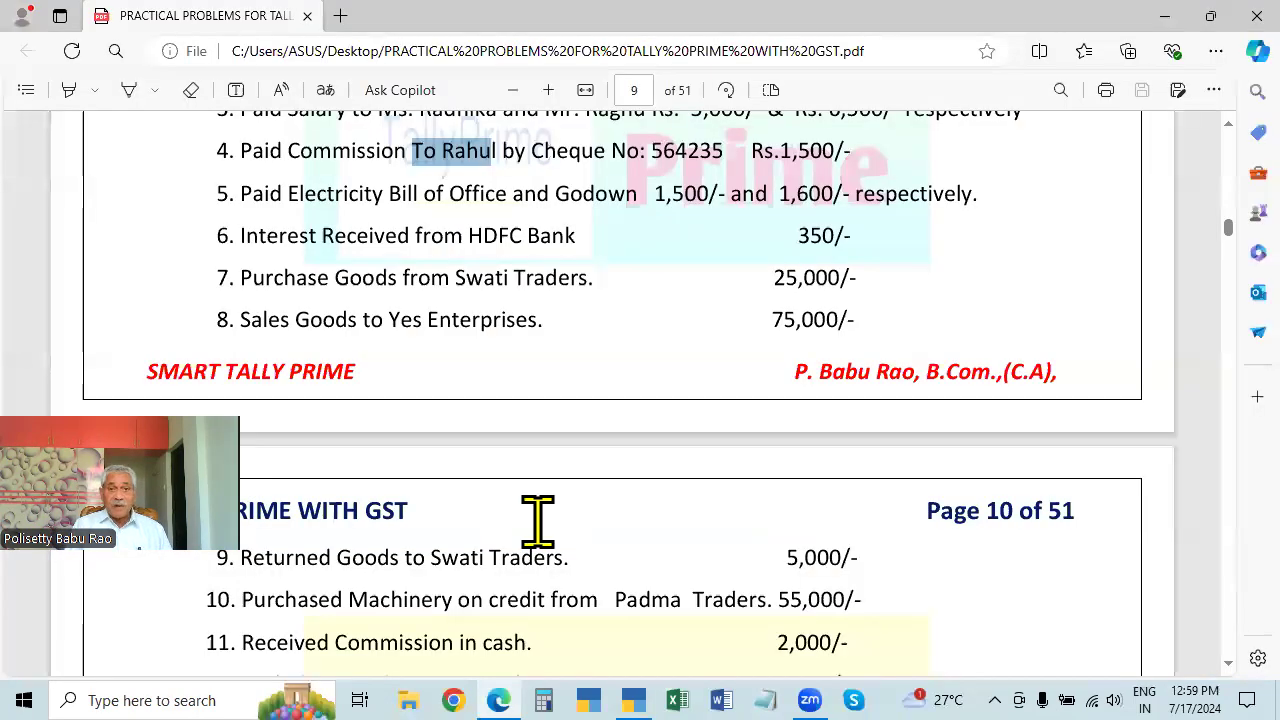
{"action": "scroll", "coordinate": [537, 520], "scroll_direction": "up", "scroll_amount": 5}
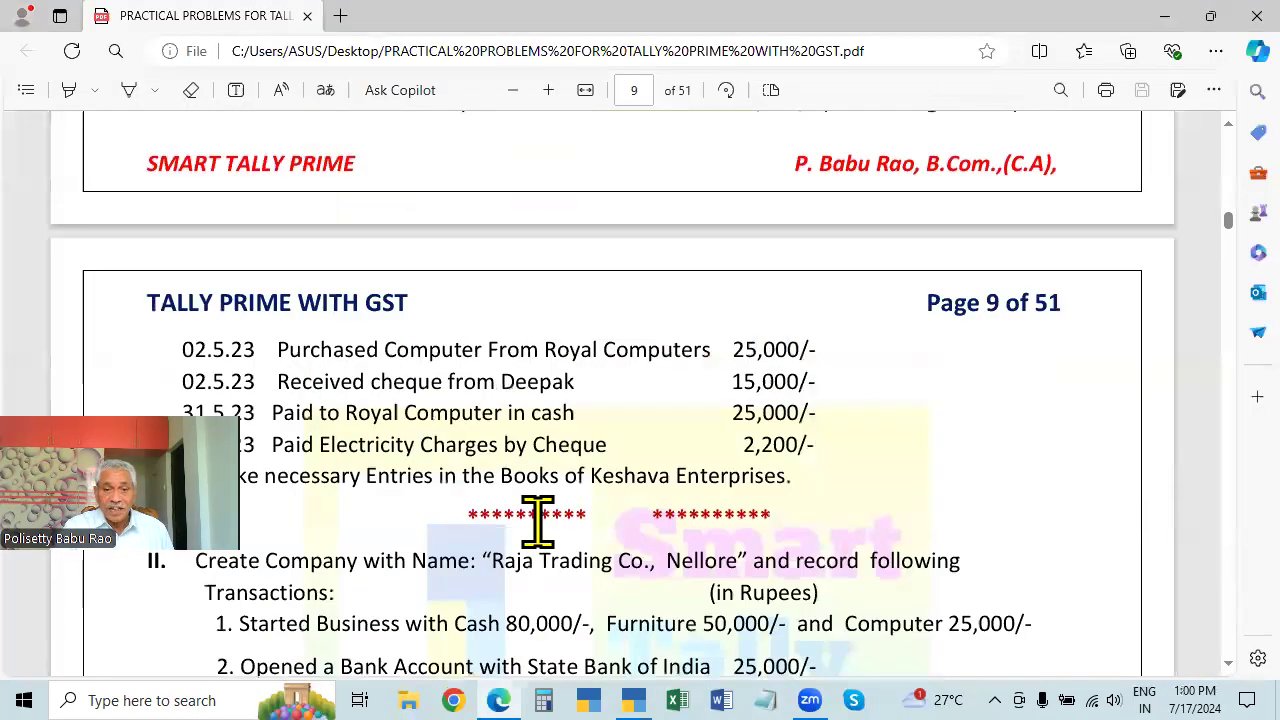
{"action": "scroll", "coordinate": [537, 520], "scroll_direction": "down", "scroll_amount": 2}
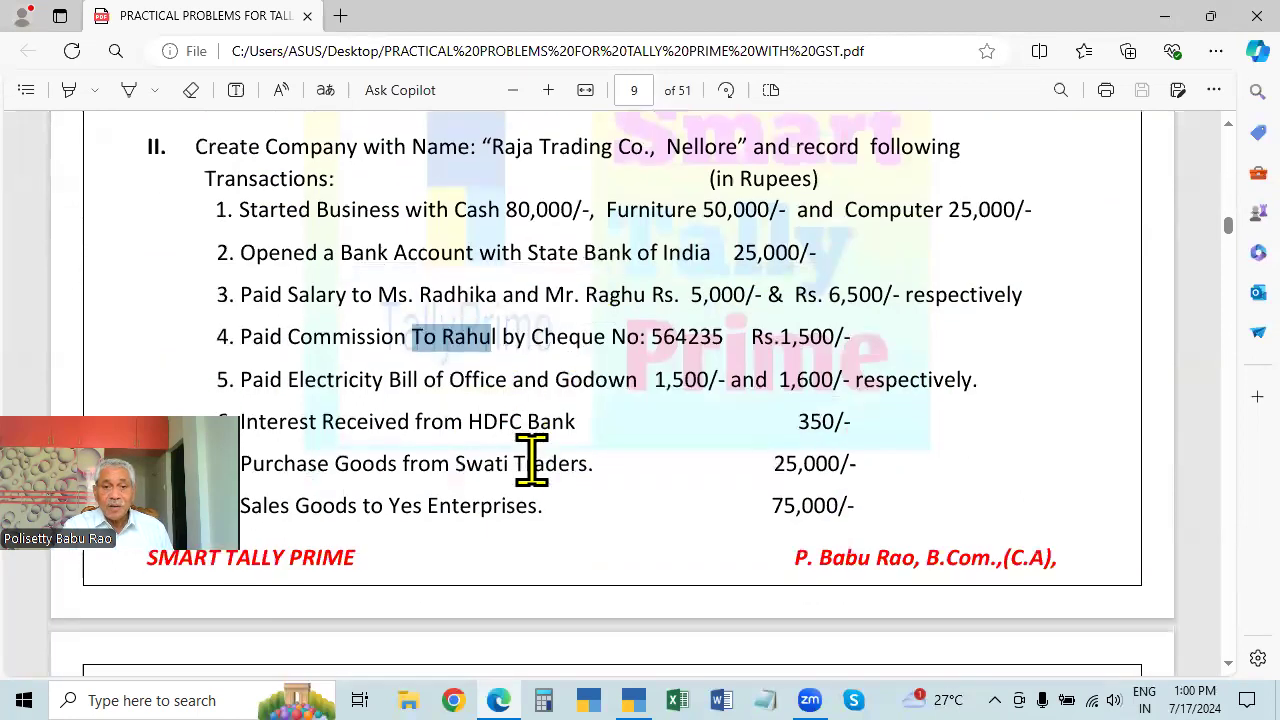
{"action": "scroll", "coordinate": [529, 457], "scroll_direction": "down", "scroll_amount": 2}
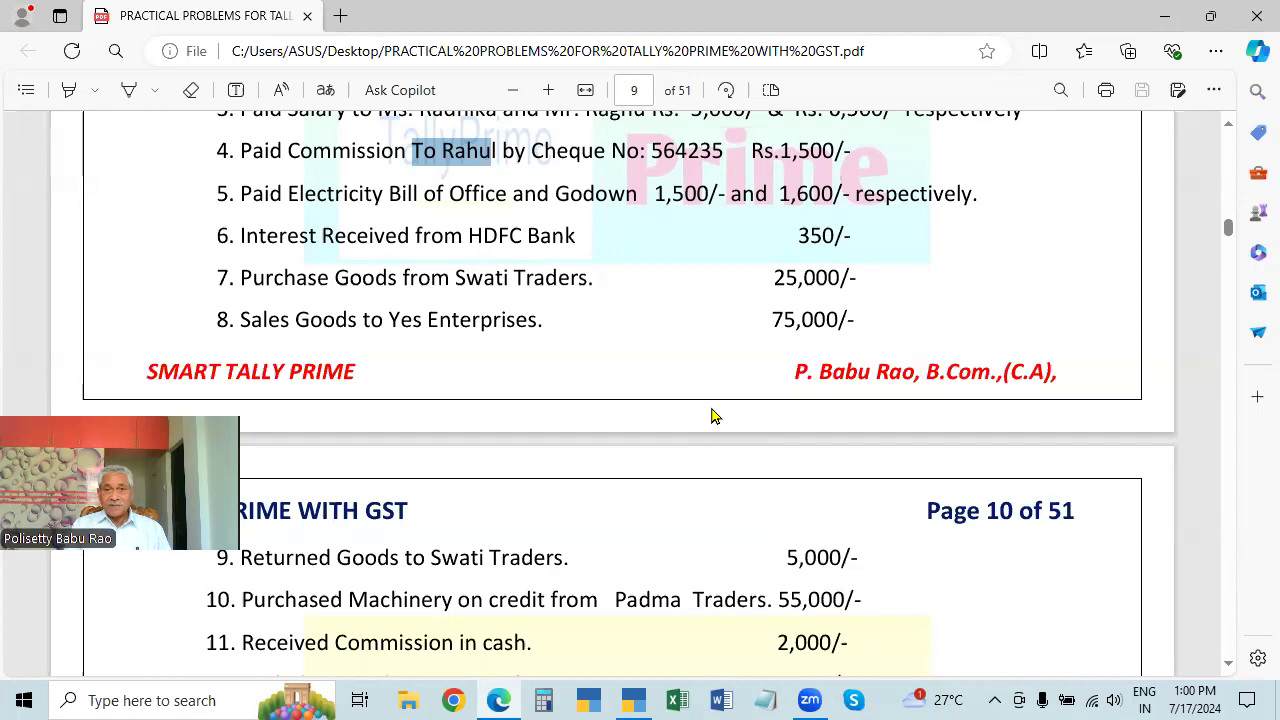
{"action": "key", "text": "alt+Tab"}
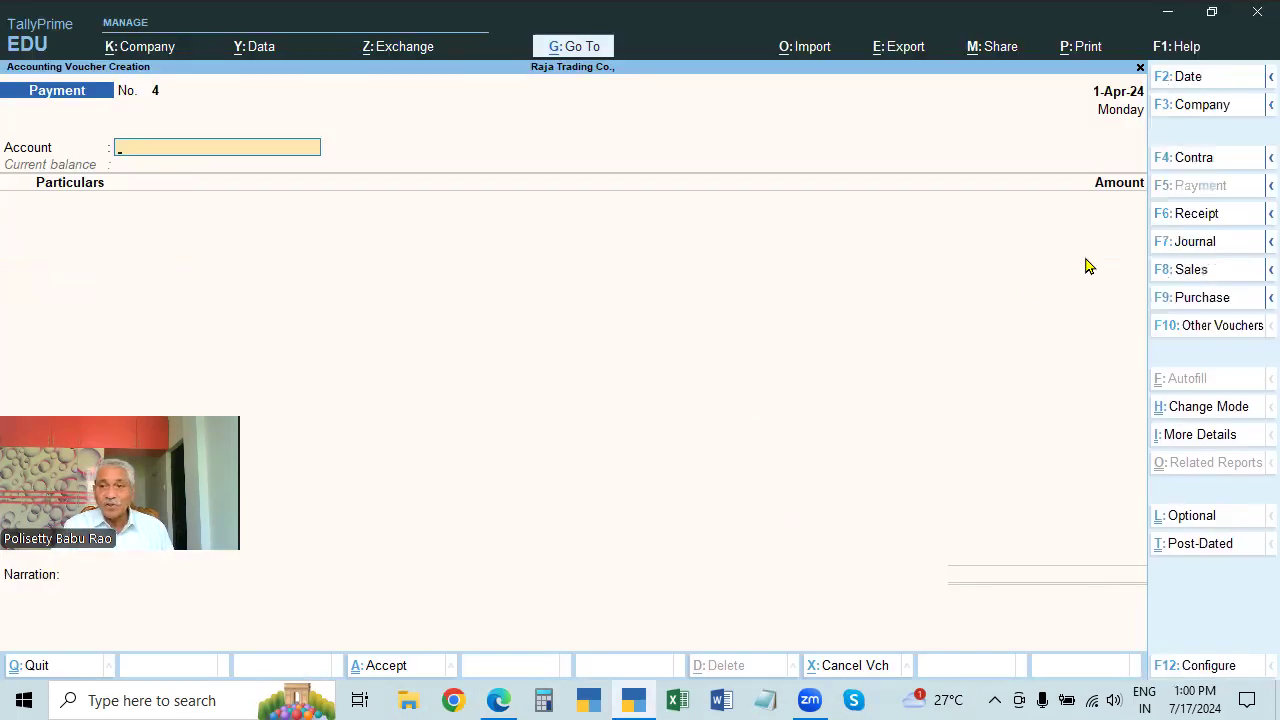
{"action": "left_click", "coordinate": [1190, 213]}
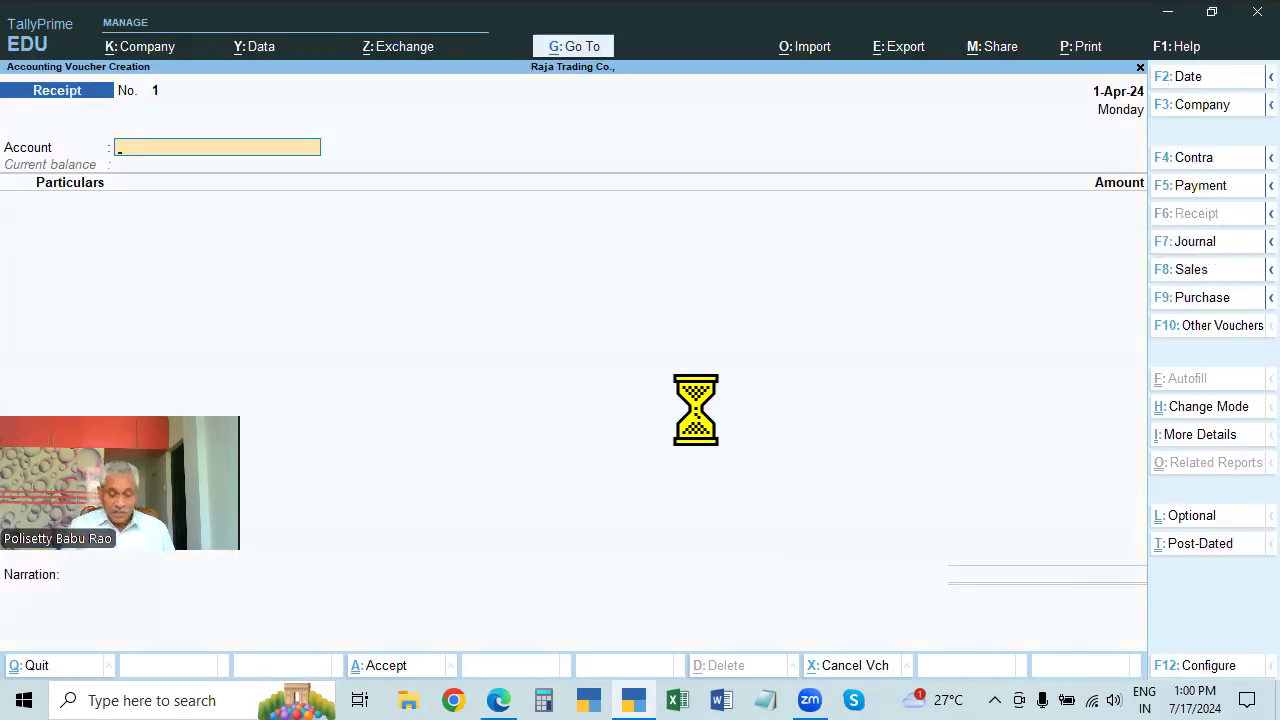
- Set the receipt voucher's account to Cash and check the interest item in the PDF
{"action": "key", "text": "alt+Tab"}
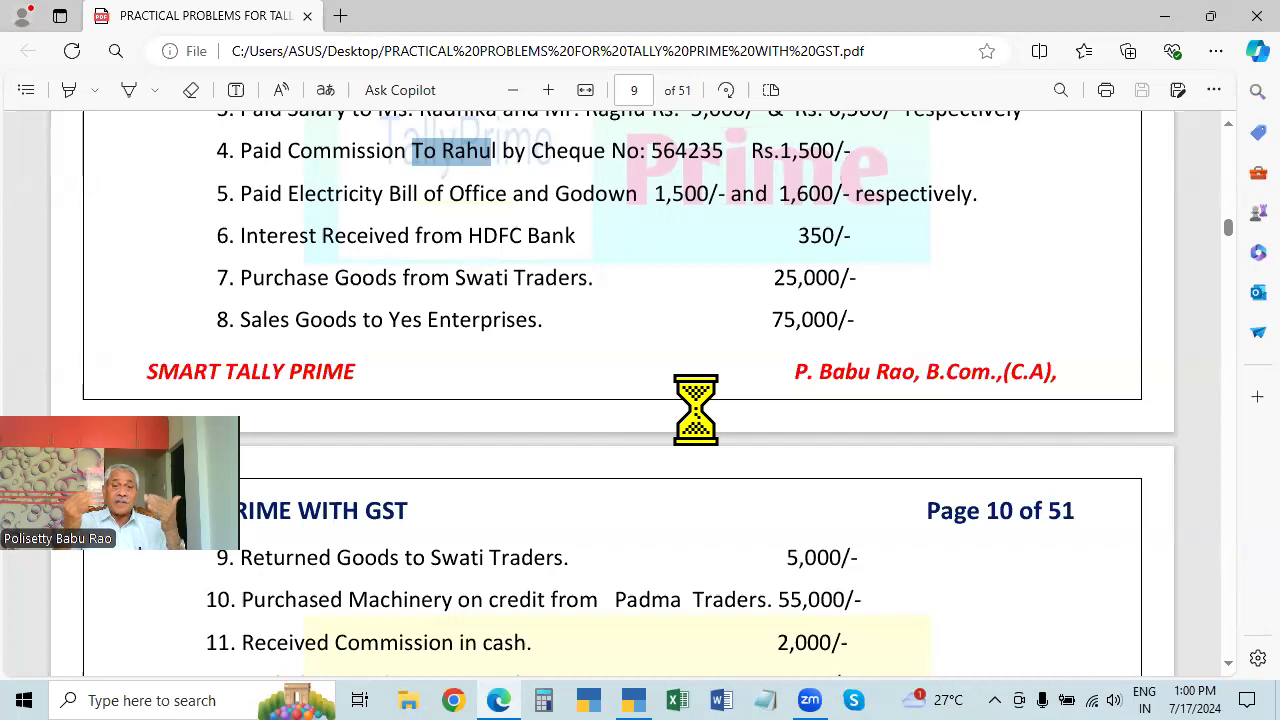
{"action": "key", "text": "alt+Tab"}
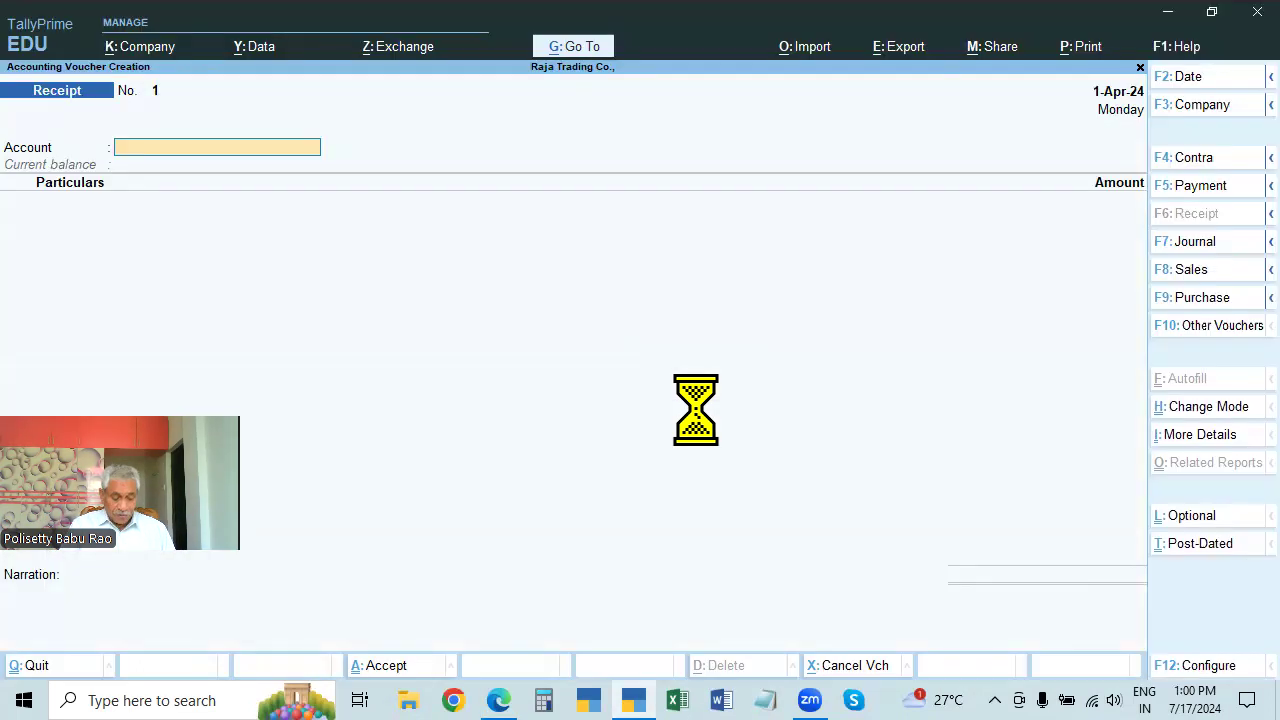
{"action": "type", "text": "cash"}
{"action": "key", "text": "Return"}
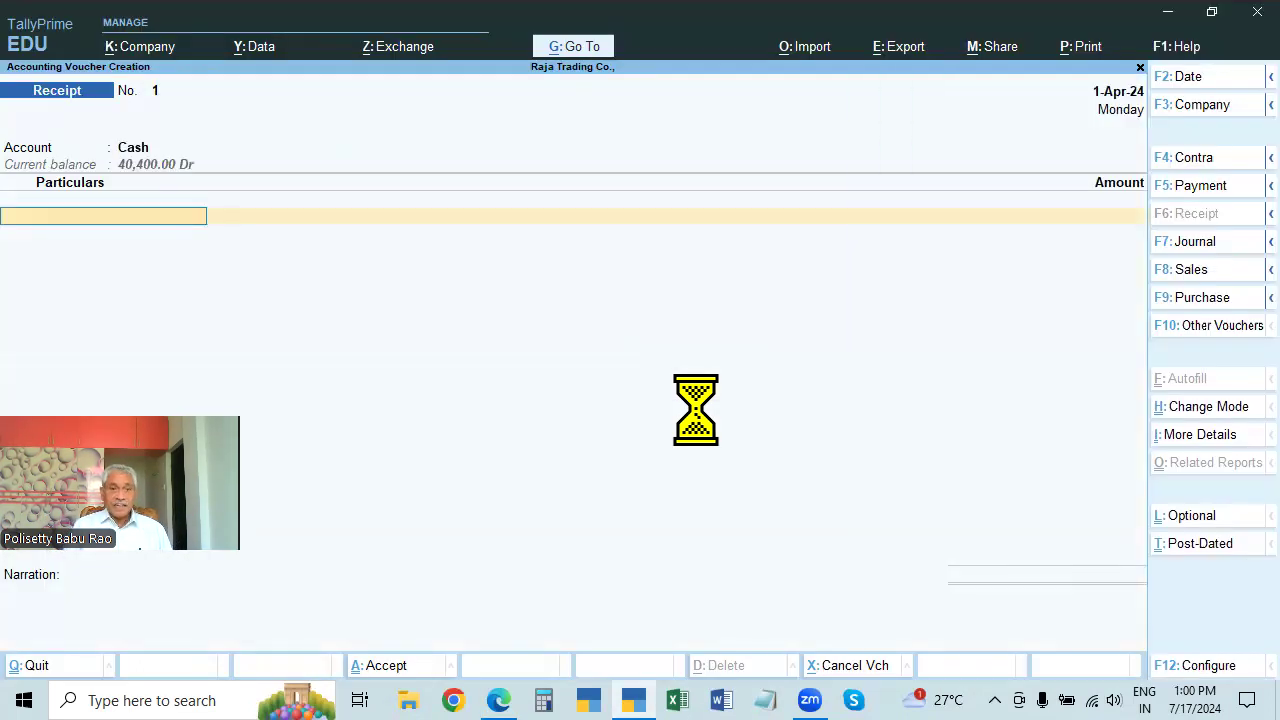
{"action": "key", "text": "alt+Tab"}
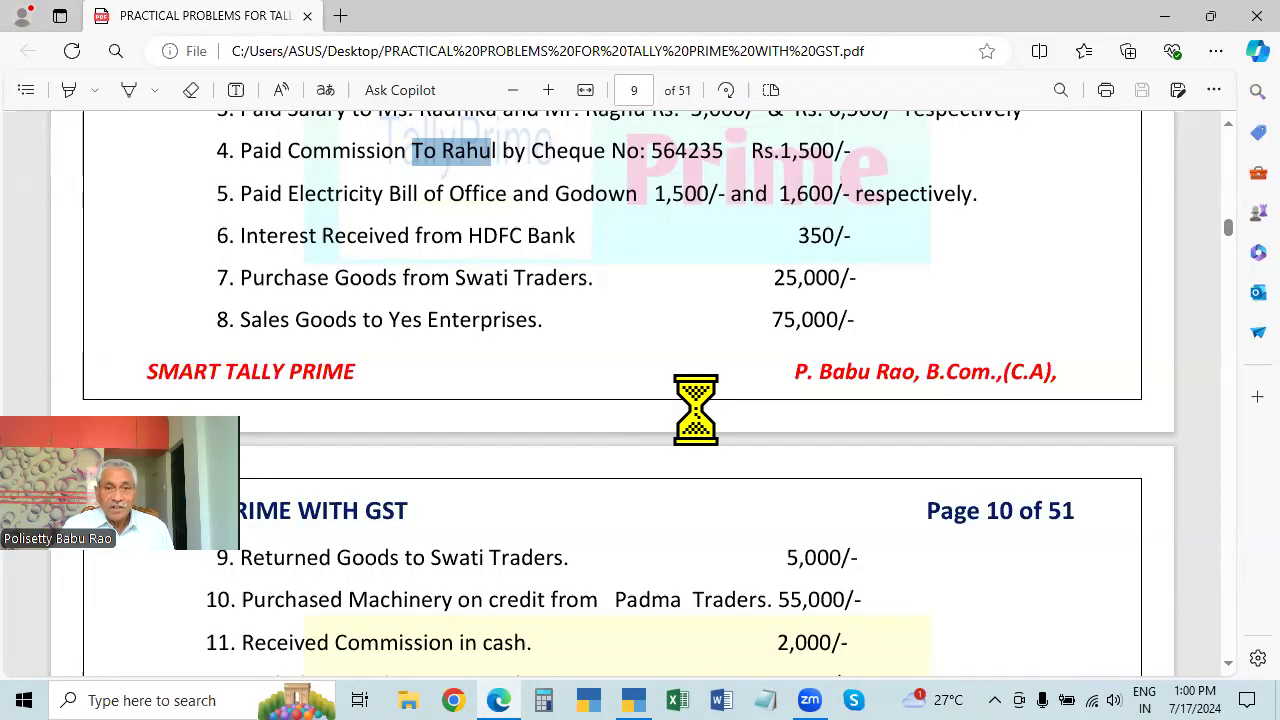
{"action": "key", "text": "alt+Tab"}
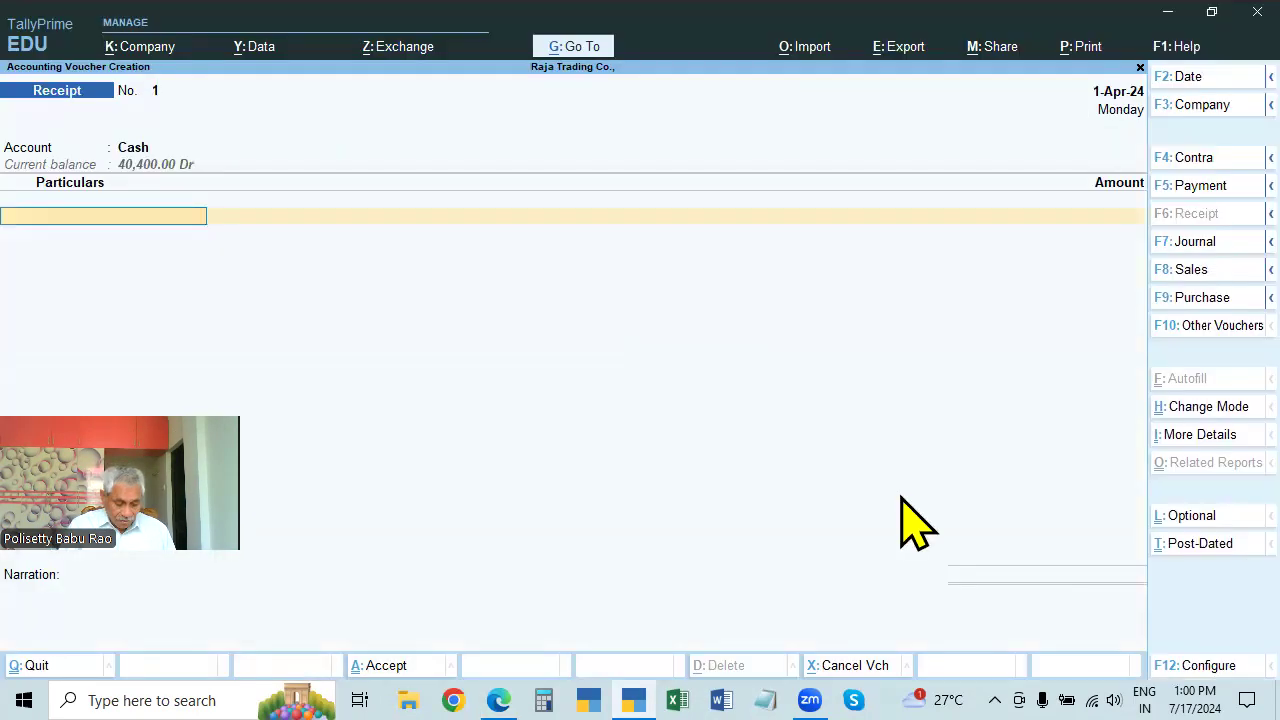
- Start creating a new ledger from the receipt's particulars line and name it Interest Received
{"action": "key", "text": "alt+c"}
{"action": "type", "text": "Int"}
{"action": "key", "text": "BackSpace"}
{"action": "key", "text": "BackSpace"}
{"action": "key", "text": "BackSpace"}
{"action": "type", "text": "It"}
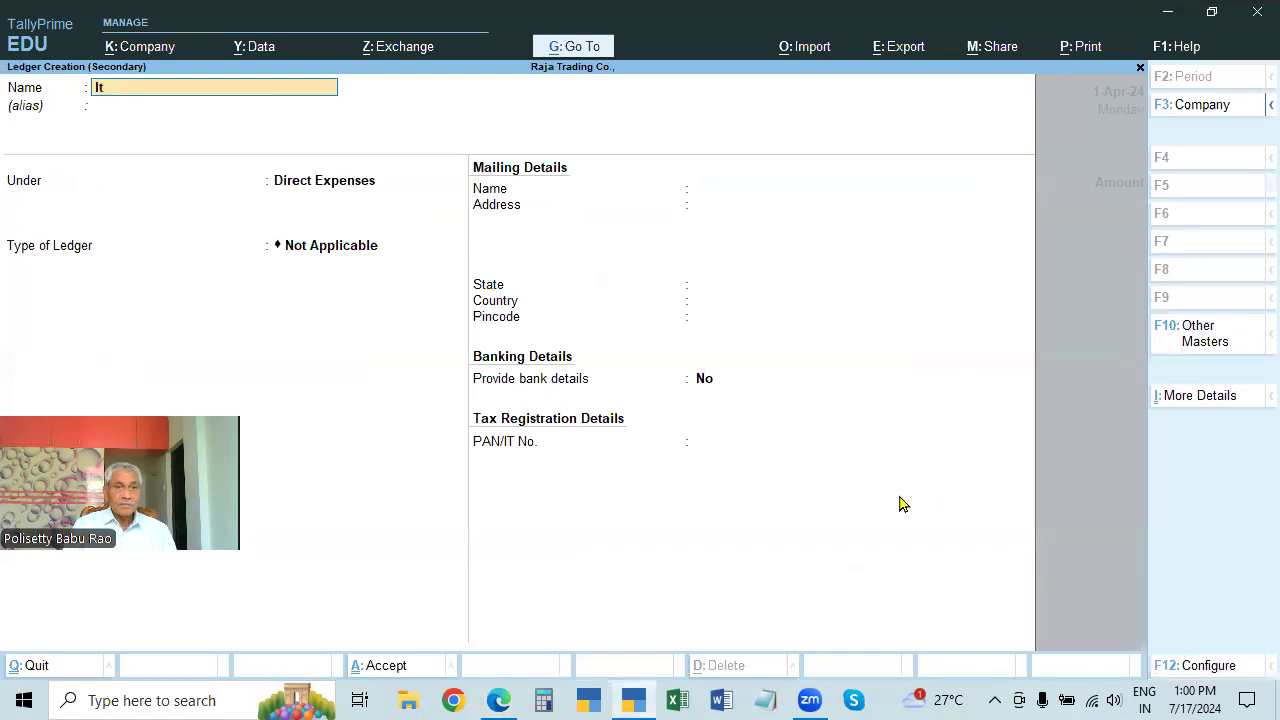
{"action": "type", "text": "terest Receivd"}
{"action": "key", "text": "BackSpace"}
{"action": "type", "text": "ed"}
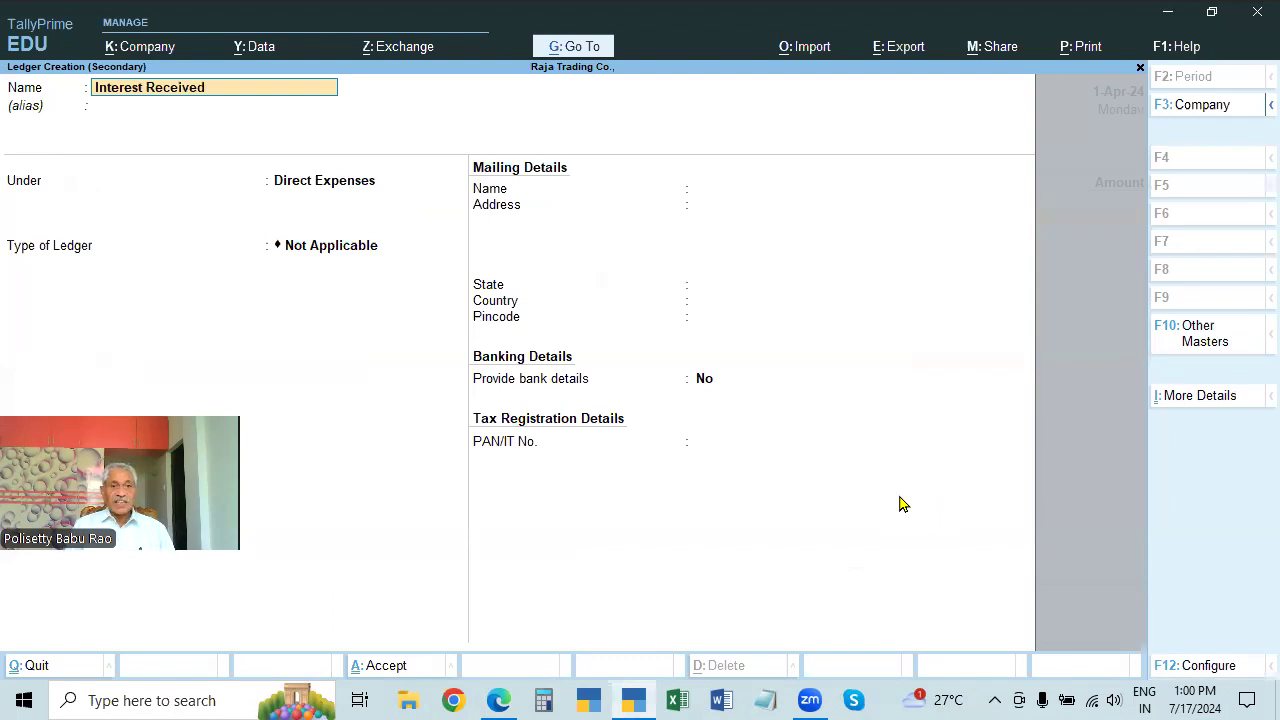
- Place the Interest Received ledger under the Indirect Incomes group and save it
{"action": "key", "text": "Return"}
{"action": "key", "text": "Return"}
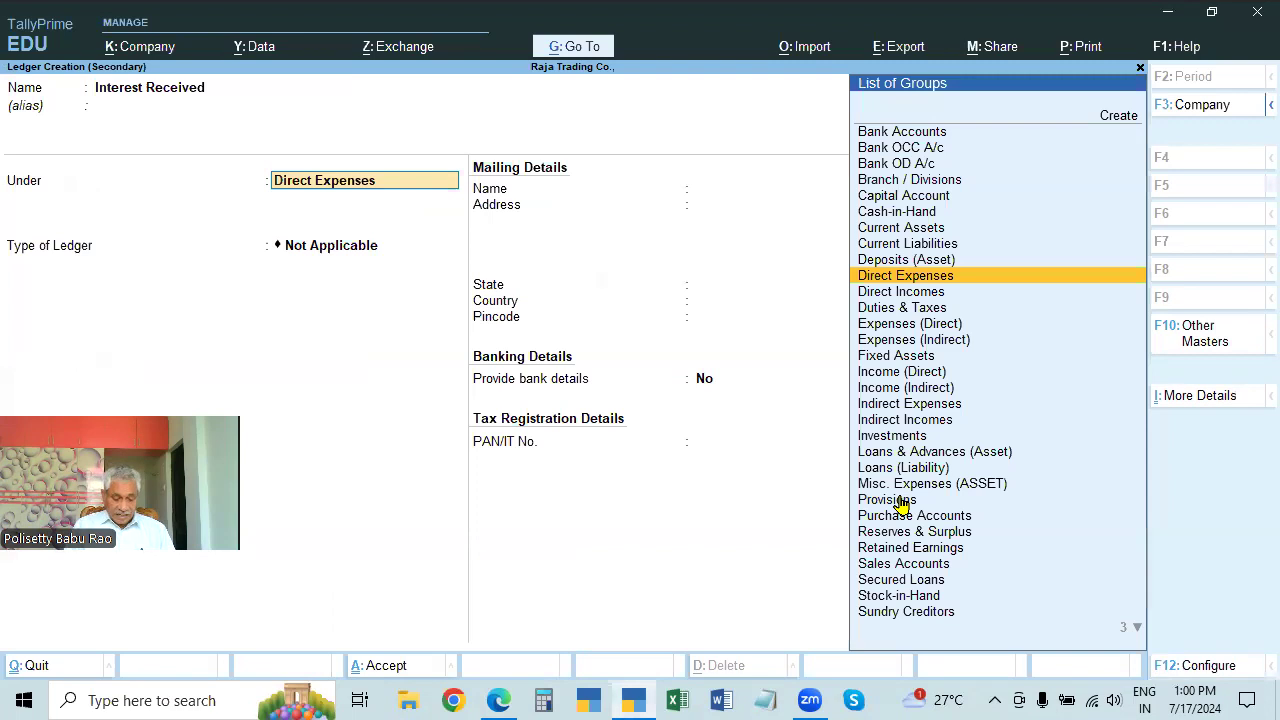
{"action": "type", "text": "Ind"}
{"action": "key", "text": "Down"}
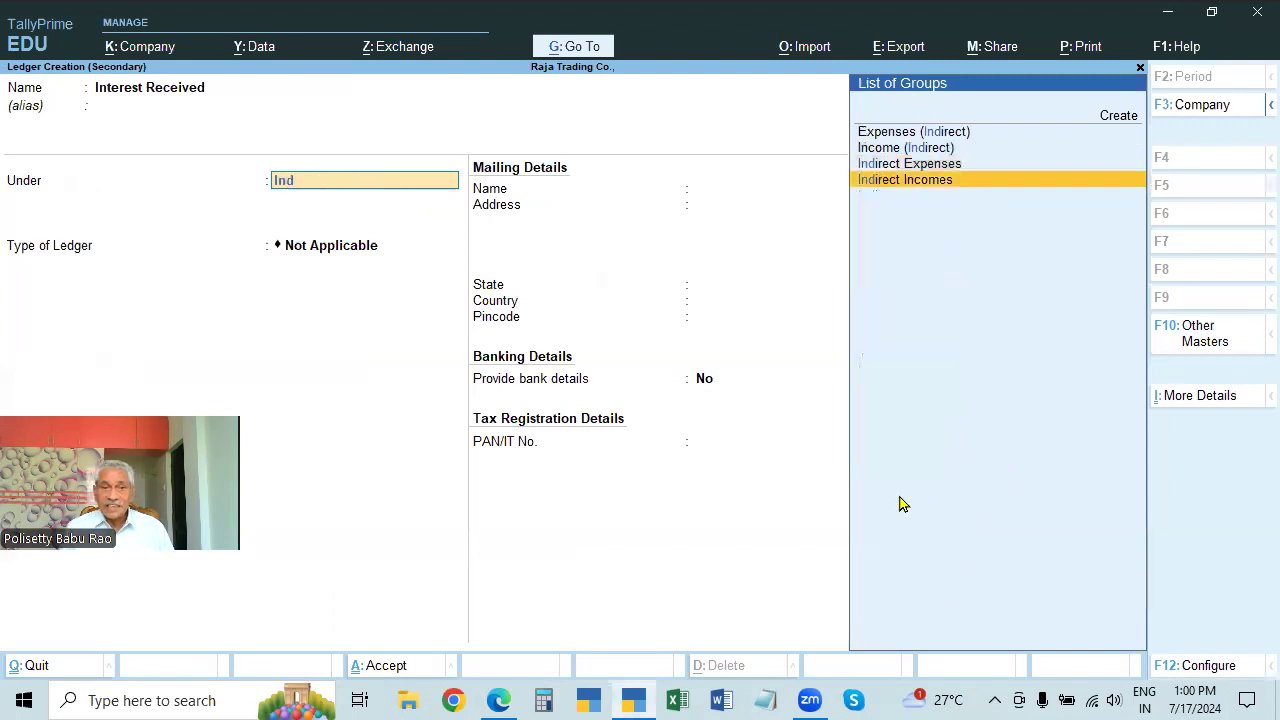
{"action": "key", "text": "Return"}
{"action": "key", "text": "Return"}
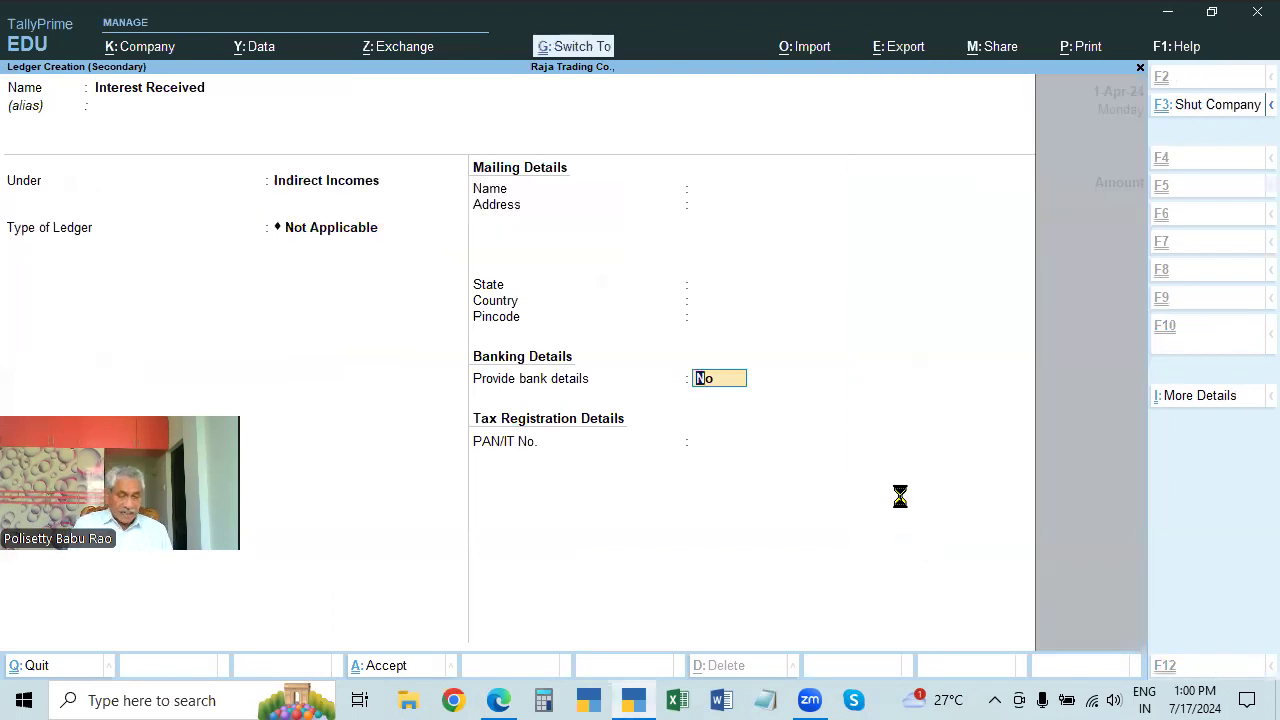
{"action": "key", "text": "ctrl+a"}
- Look up the interest amount in the PDF and enter 350 on the Interest Received line
{"action": "key", "text": "alt+Tab"}
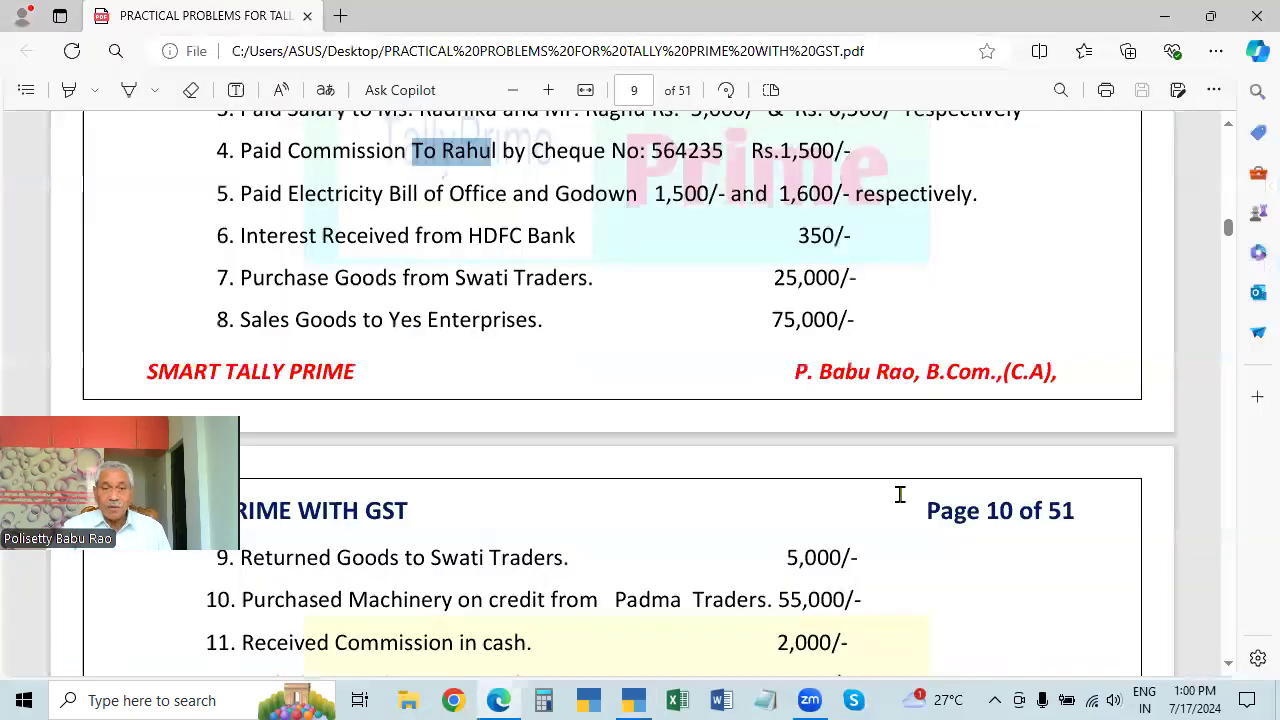
{"action": "key", "text": "alt+Tab"}
{"action": "type", "text": "350"}
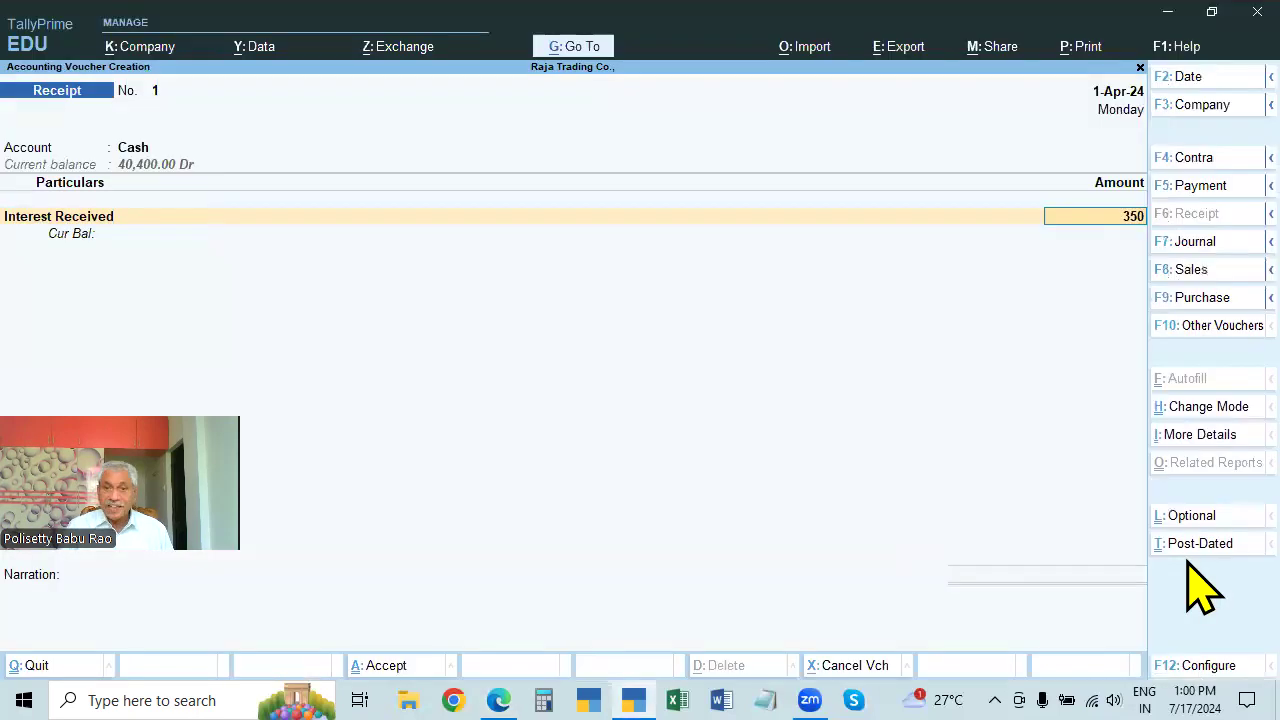
{"action": "key", "text": "Return"}
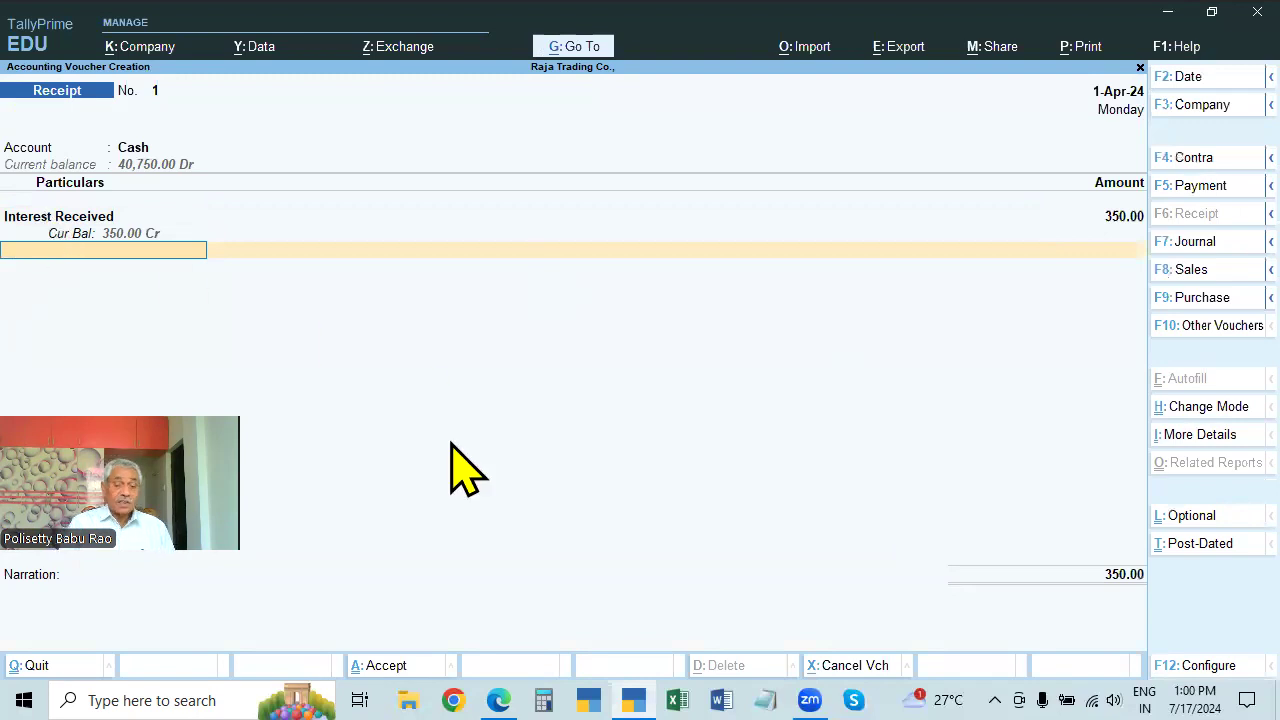
- Examine the Raja Trading Co. transactions in the PDF for the bank involved and return to the receipt voucher
{"action": "key", "text": "alt+Tab"}
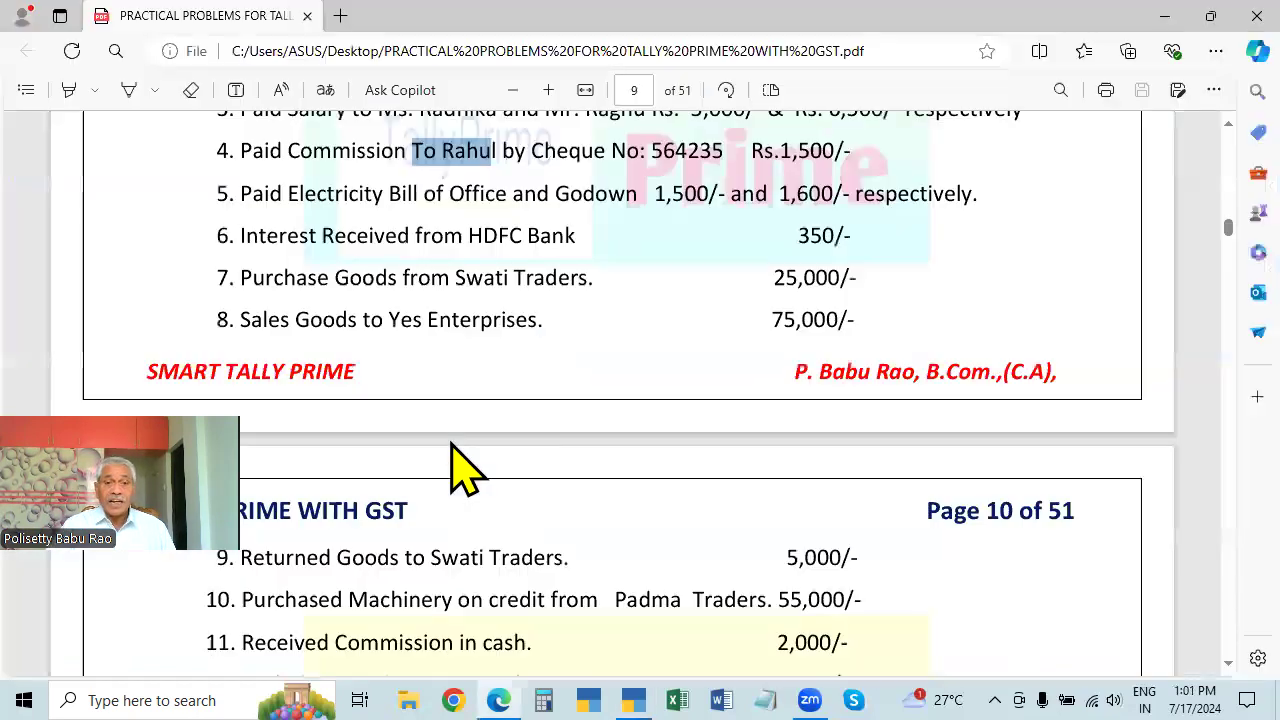
{"action": "scroll", "coordinate": [462, 498], "scroll_direction": "up", "scroll_amount": 5}
{"action": "scroll", "coordinate": [462, 498], "scroll_direction": "down", "scroll_amount": 2}
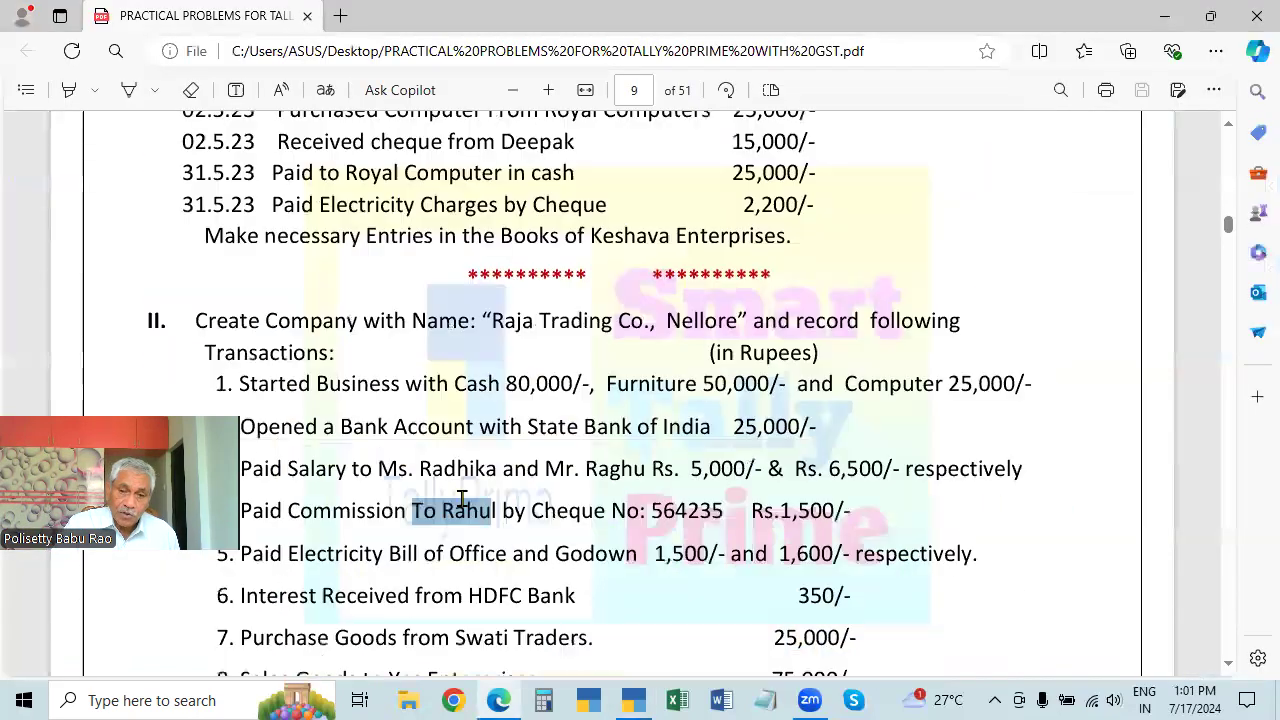
{"action": "scroll", "coordinate": [462, 498], "scroll_direction": "down", "scroll_amount": 3}
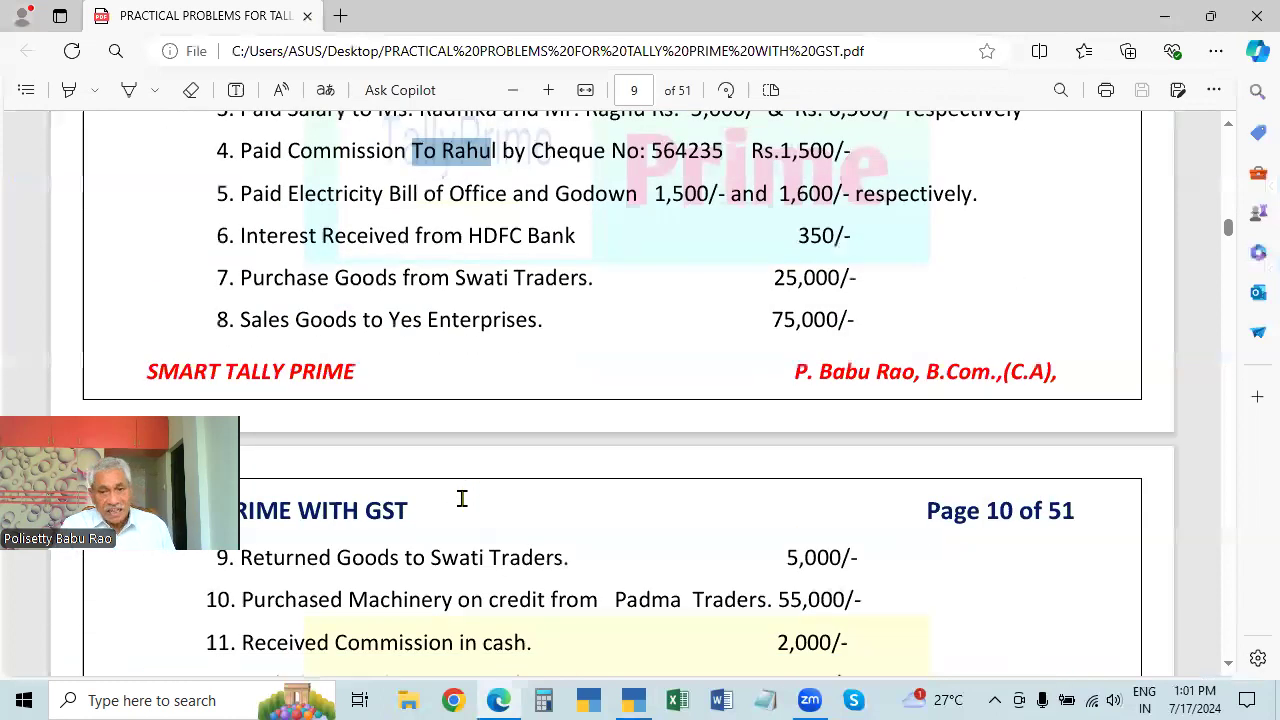
{"action": "scroll", "coordinate": [462, 498], "scroll_direction": "down", "scroll_amount": 2}
{"action": "scroll", "coordinate": [462, 498], "scroll_direction": "up", "scroll_amount": 2}
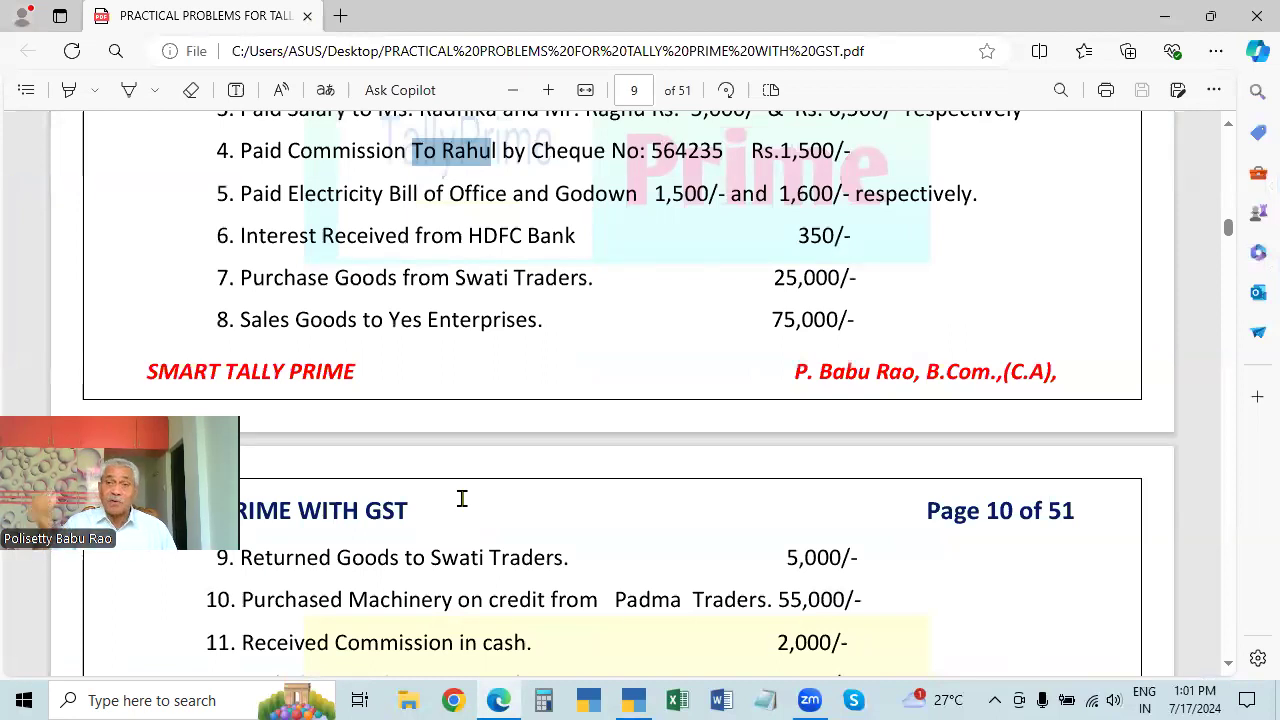
{"action": "key", "text": "alt+Tab"}
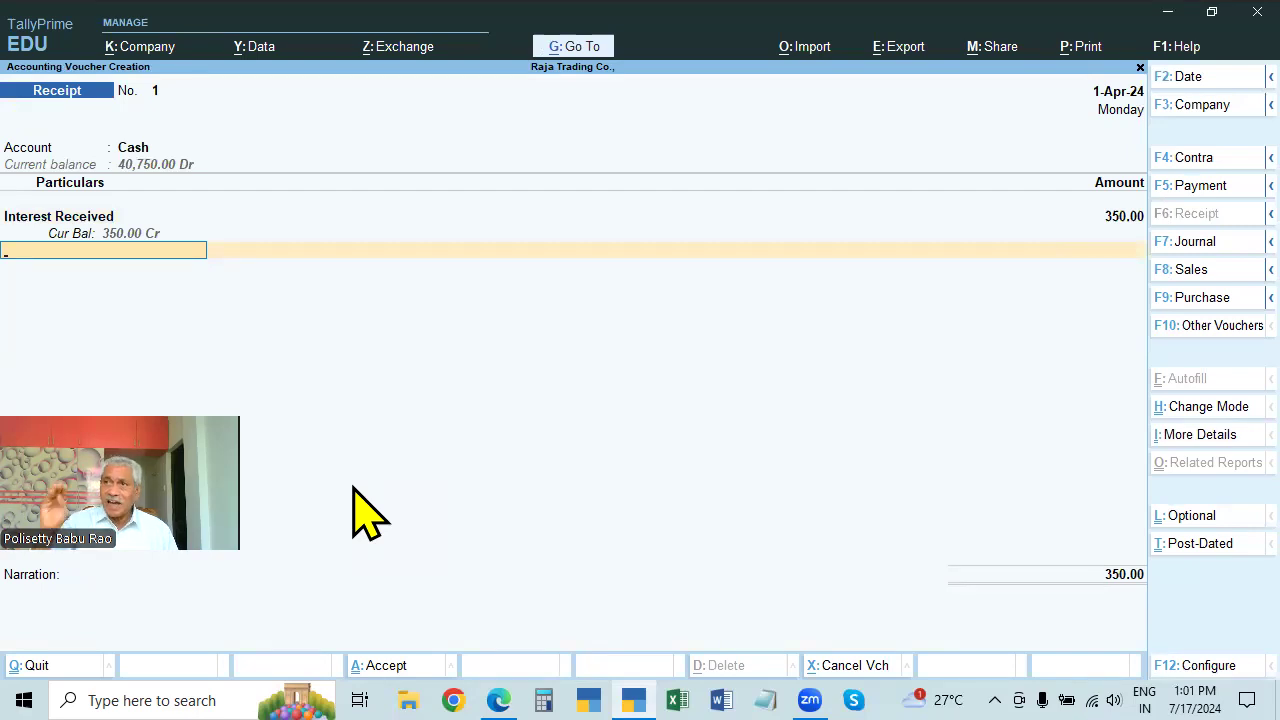
- Change the receipt voucher's account to State Bank of India after checking the PDF
{"action": "left_click", "coordinate": [143, 148]}
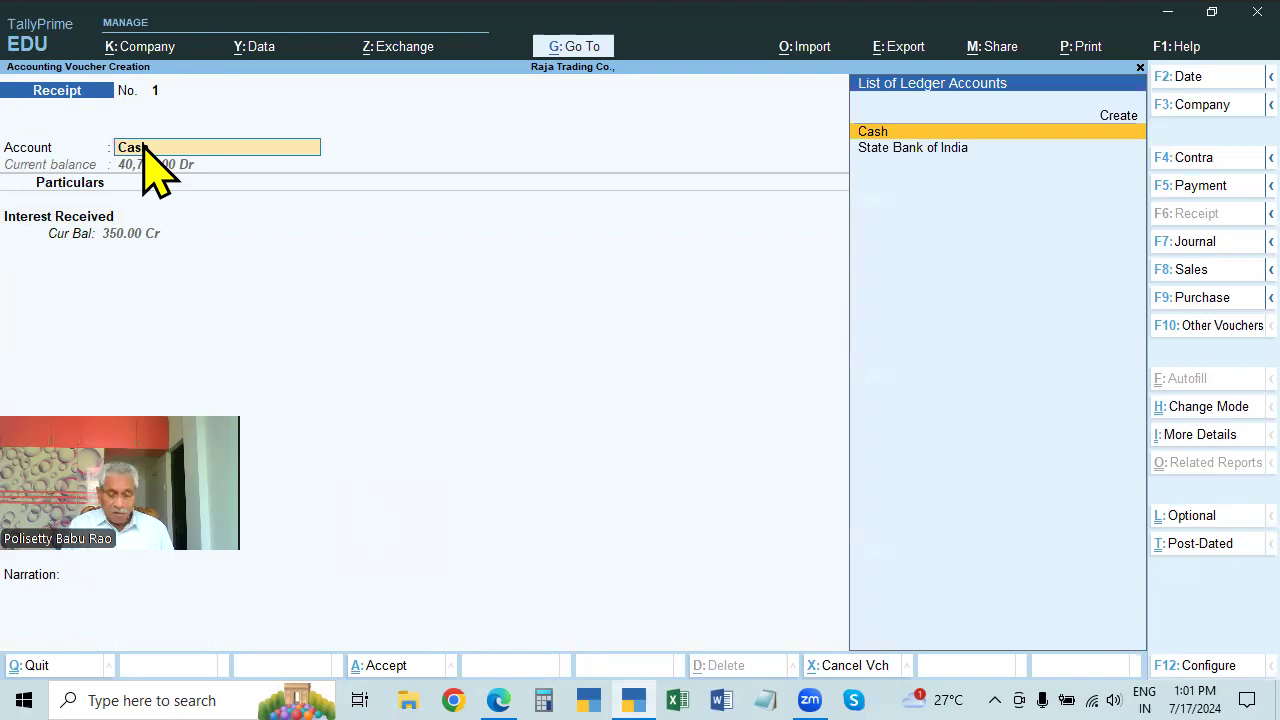
{"action": "key", "text": "alt+Tab"}
{"action": "key", "text": "alt+Tab"}
{"action": "key", "text": "Down"}
{"action": "key", "text": "Return"}
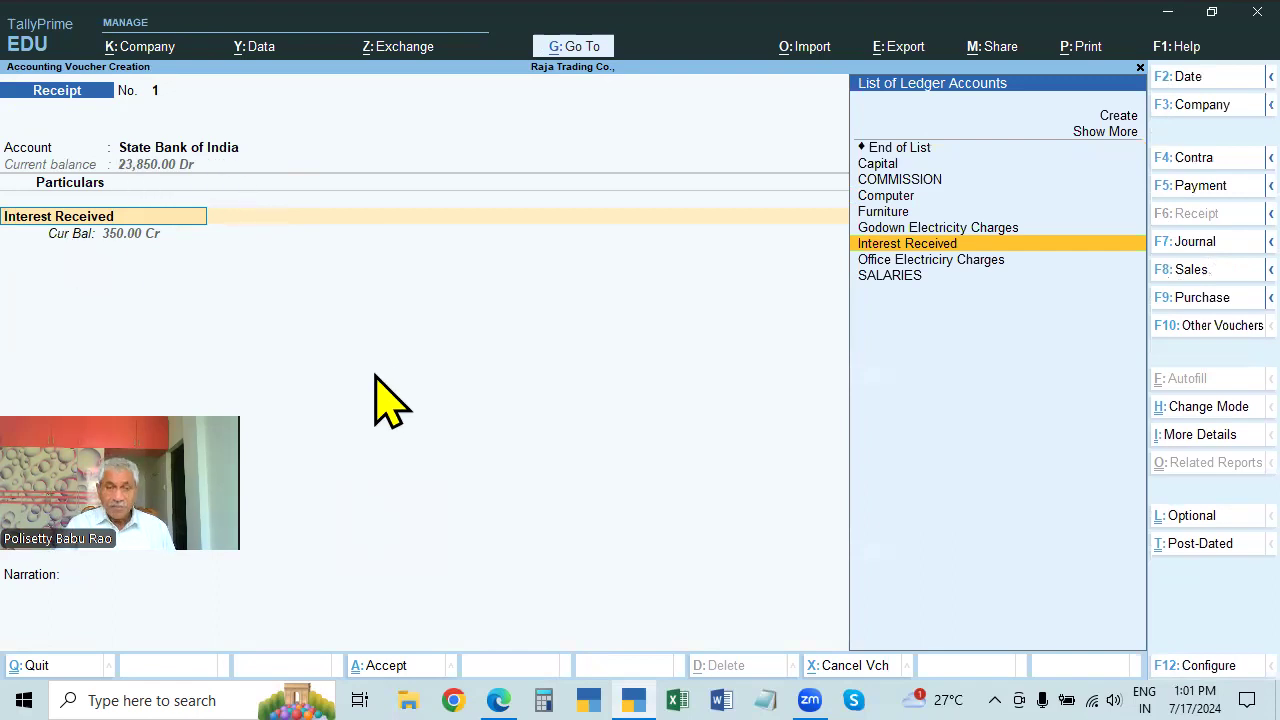
- Recheck the interest item in the PDF and change the receipt voucher's account back to Cash
{"action": "key", "text": "BackSpace"}
{"action": "key", "text": "alt+Tab"}
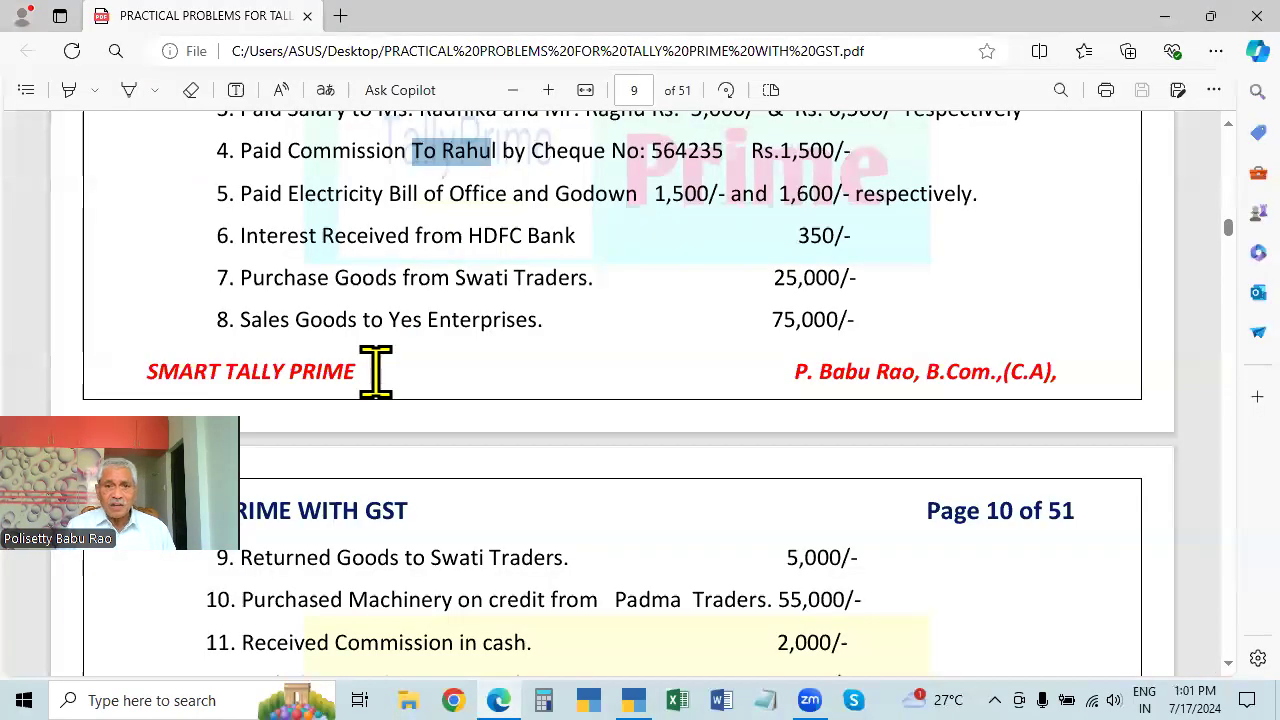
{"action": "key", "text": "alt+Tab"}
{"action": "key", "text": "Up"}
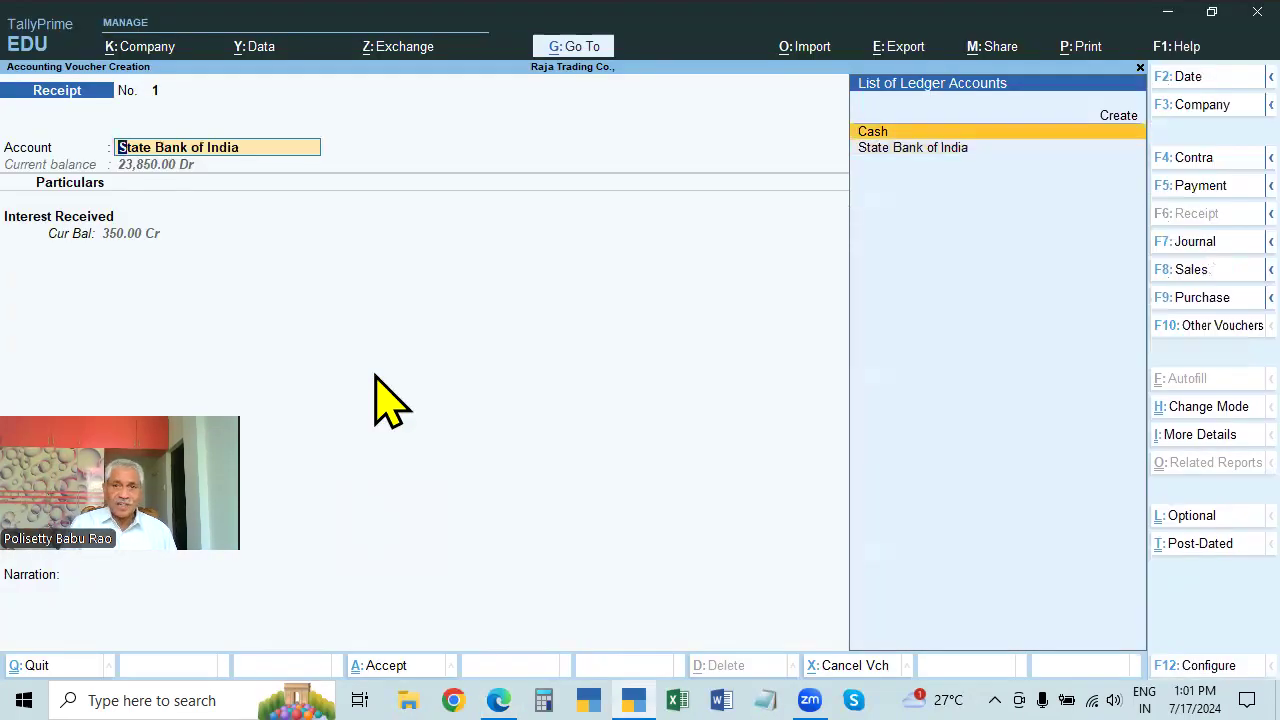
{"action": "key", "text": "Return"}
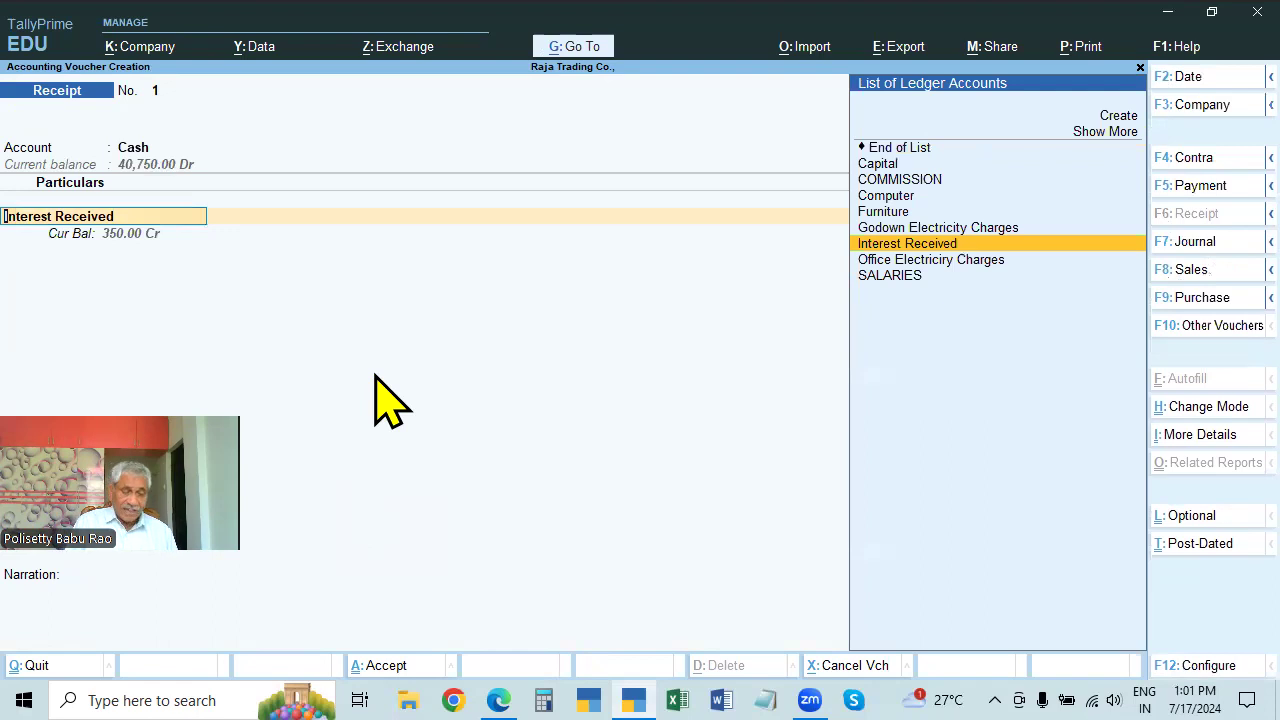
- Mark the HDFC Bank name in the PDF's interest item and set the receipt voucher's account to State Bank of India
{"action": "key", "text": "BackSpace"}
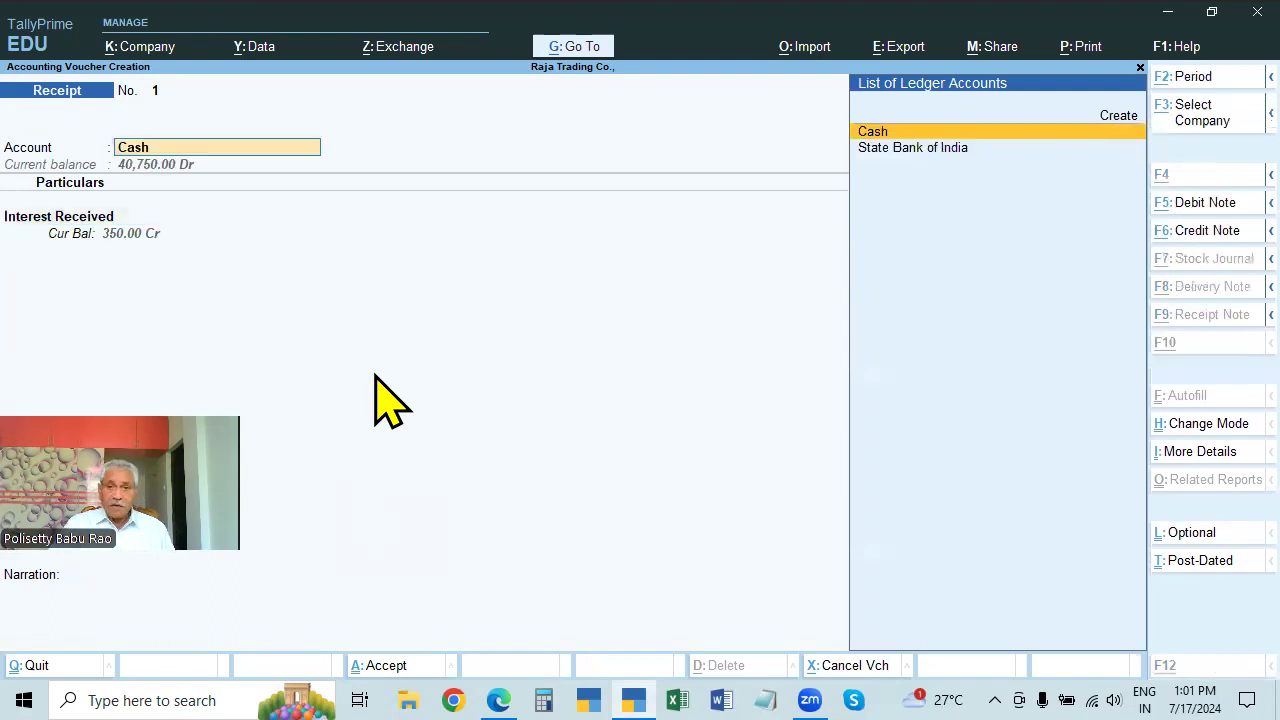
{"action": "key", "text": "alt+Tab"}
{"action": "key", "text": "alt+Tab"}
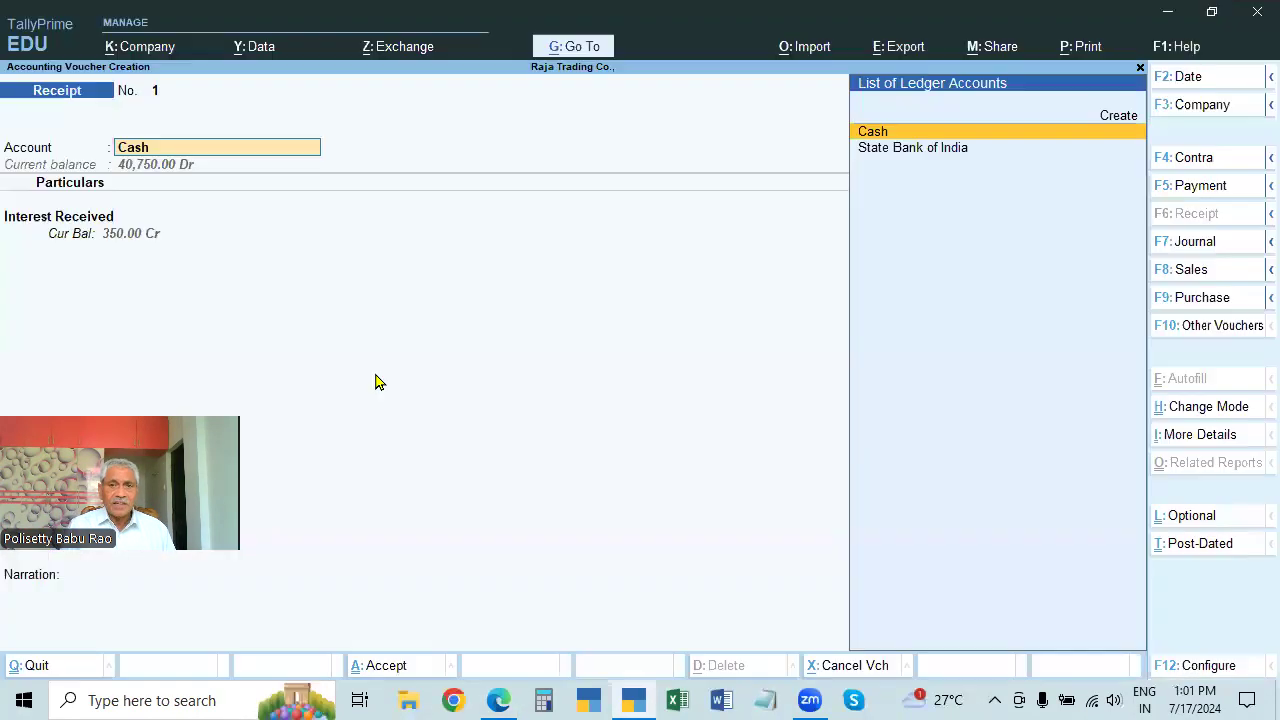
{"action": "key", "text": "alt+Tab"}
{"action": "left_click_drag", "start_coordinate": [468, 236], "coordinate": [576, 236]}
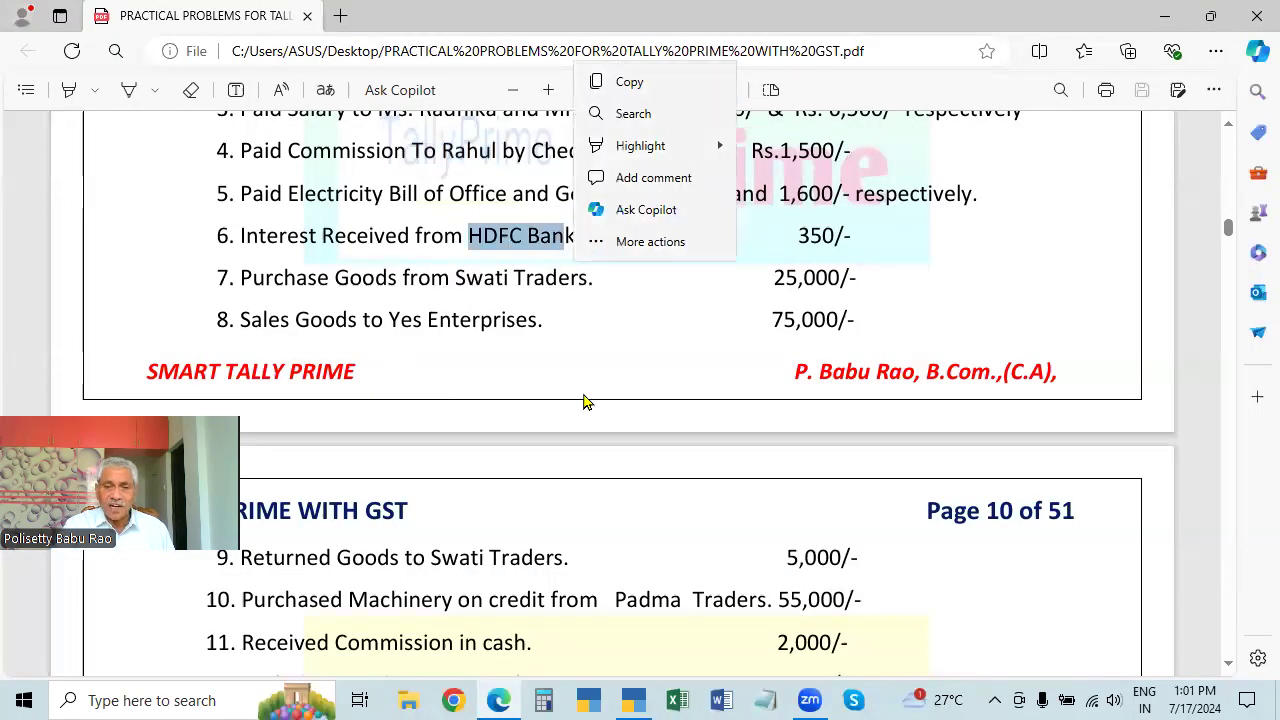
{"action": "key", "text": "alt+Tab"}
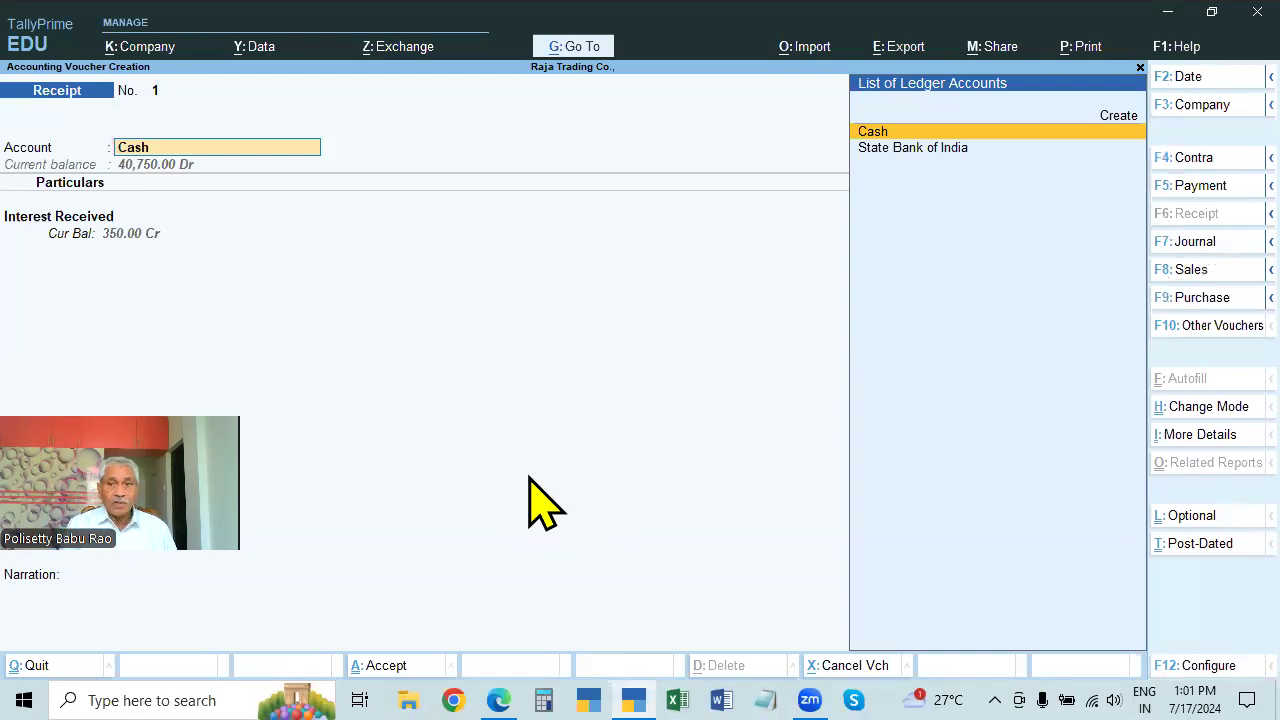
{"action": "key", "text": "Down"}
{"action": "key", "text": "Return"}
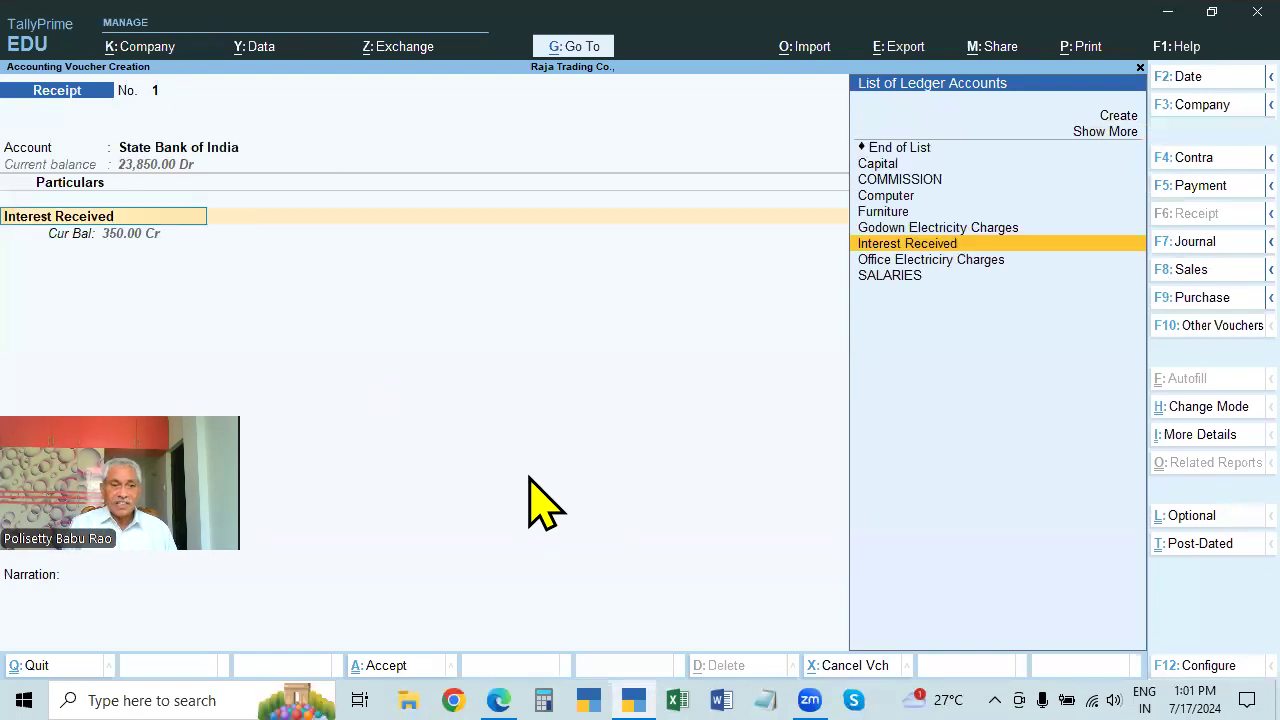
- Open the receipt's bank allocations for State Bank of India and recheck the interest item in the PDF
{"action": "key", "text": "Return"}
{"action": "key", "text": "Return"}
{"action": "key", "text": "Return"}
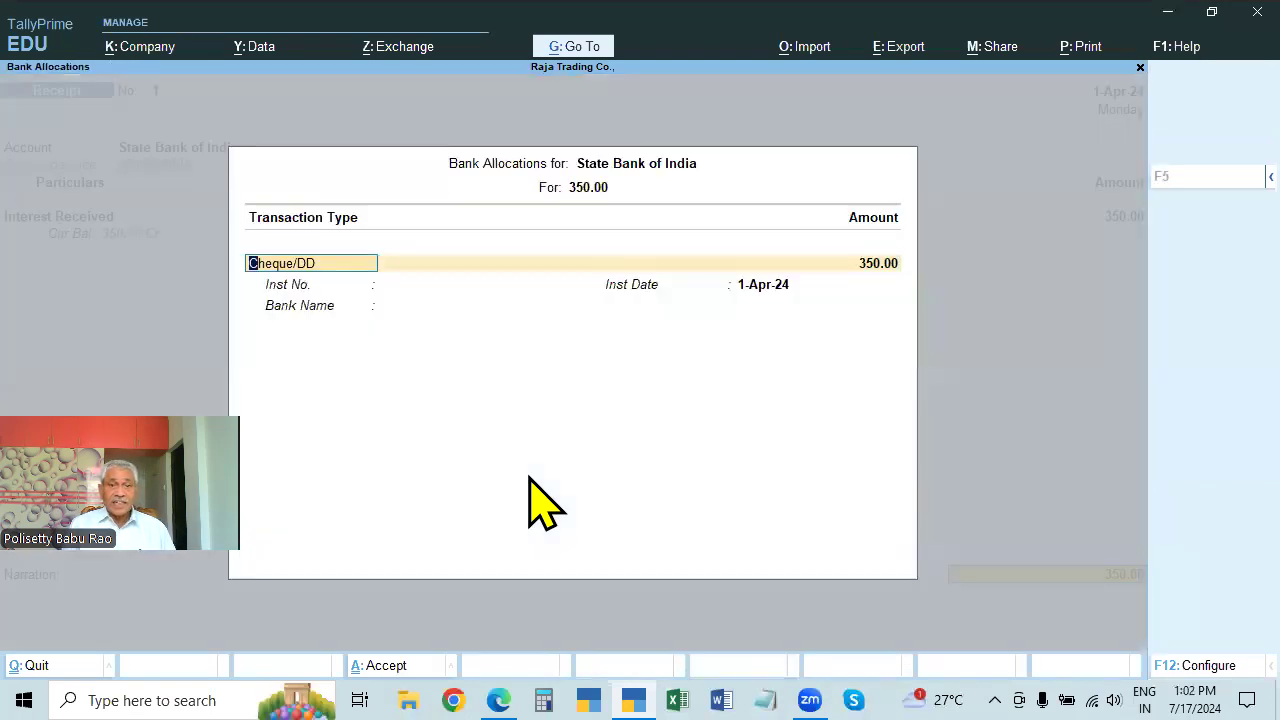
{"action": "key", "text": "alt+Tab"}
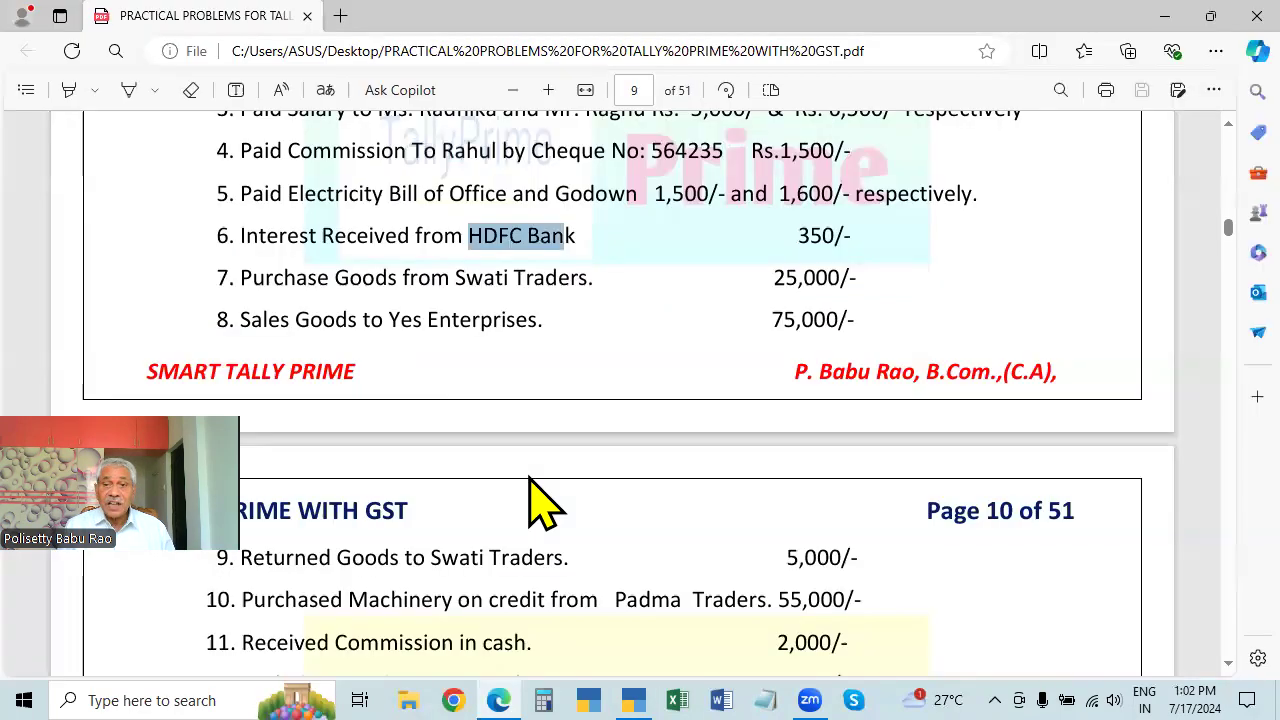
{"action": "key", "text": "alt+Tab"}
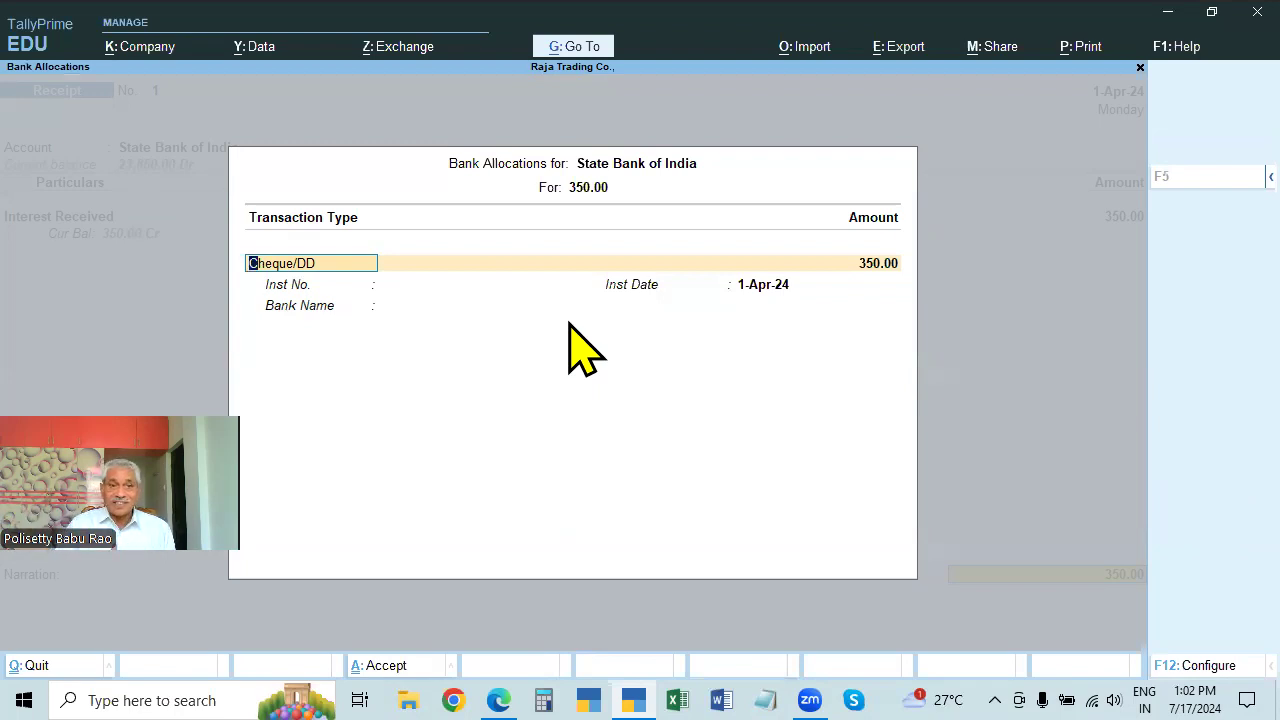
- Leave the bank allocations and change the receipt voucher's account to Cash, keeping Interest Received at 350
{"action": "key", "text": "Escape"}
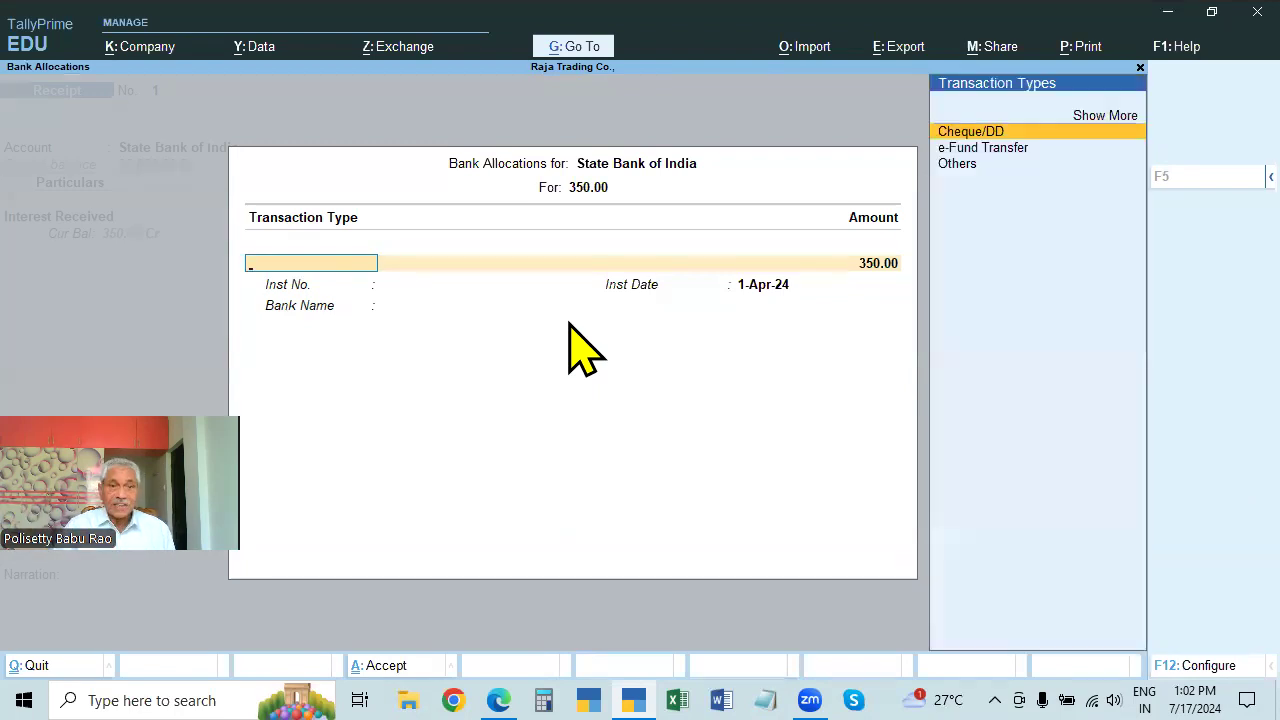
{"action": "key", "text": "Escape"}
{"action": "key", "text": "BackSpace"}
{"action": "key", "text": "BackSpace"}
{"action": "key", "text": "BackSpace"}
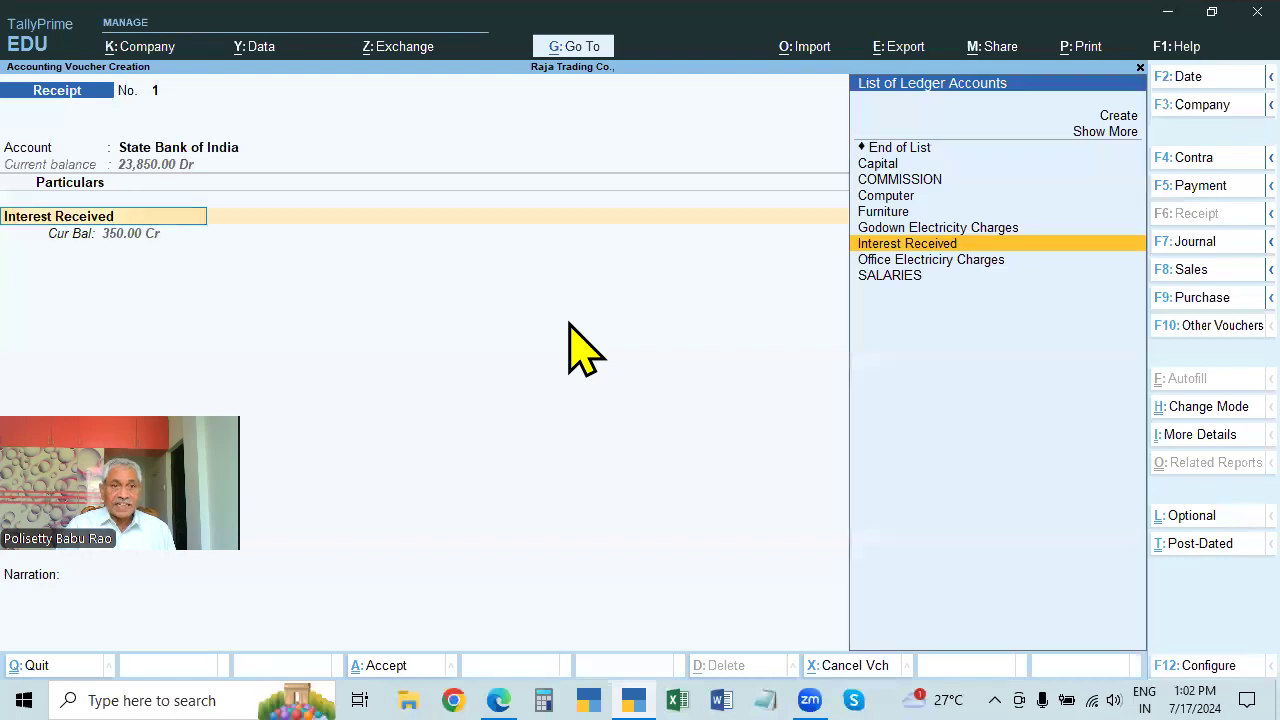
{"action": "key", "text": "Up"}
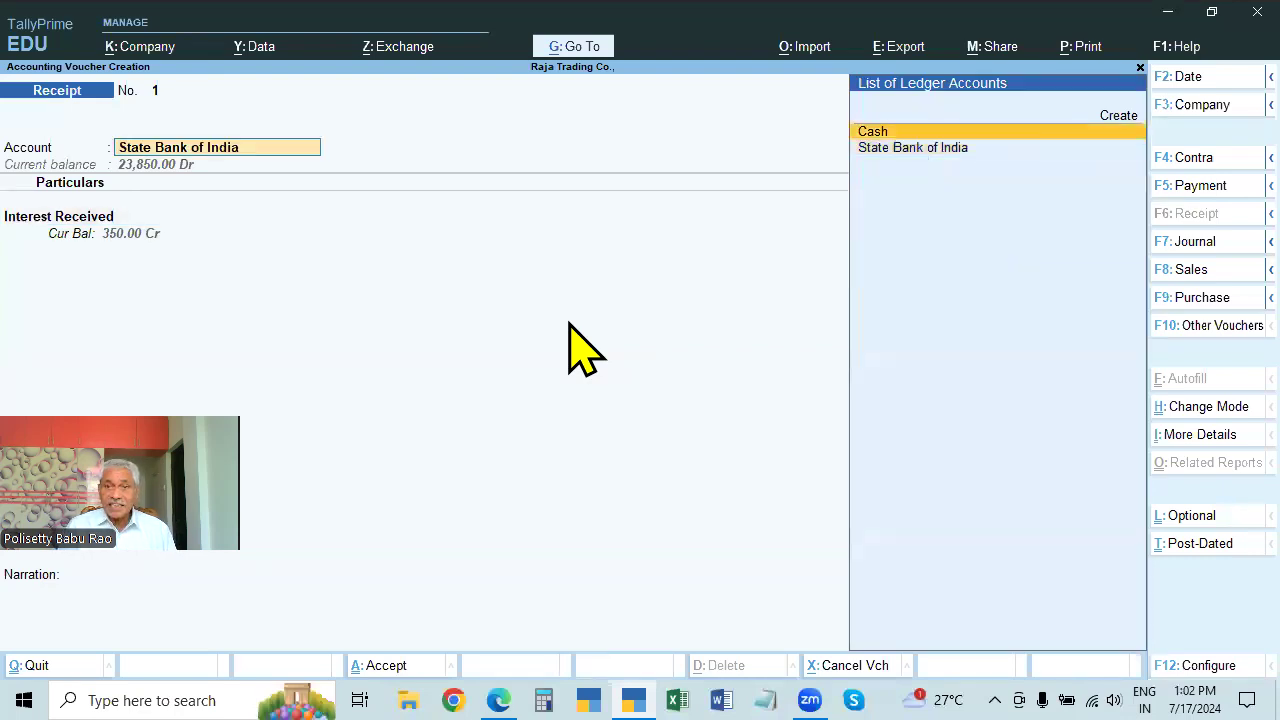
{"action": "key", "text": "Return"}
{"action": "key", "text": "Return"}
{"action": "key", "text": "Return"}
{"action": "key", "text": "Return"}
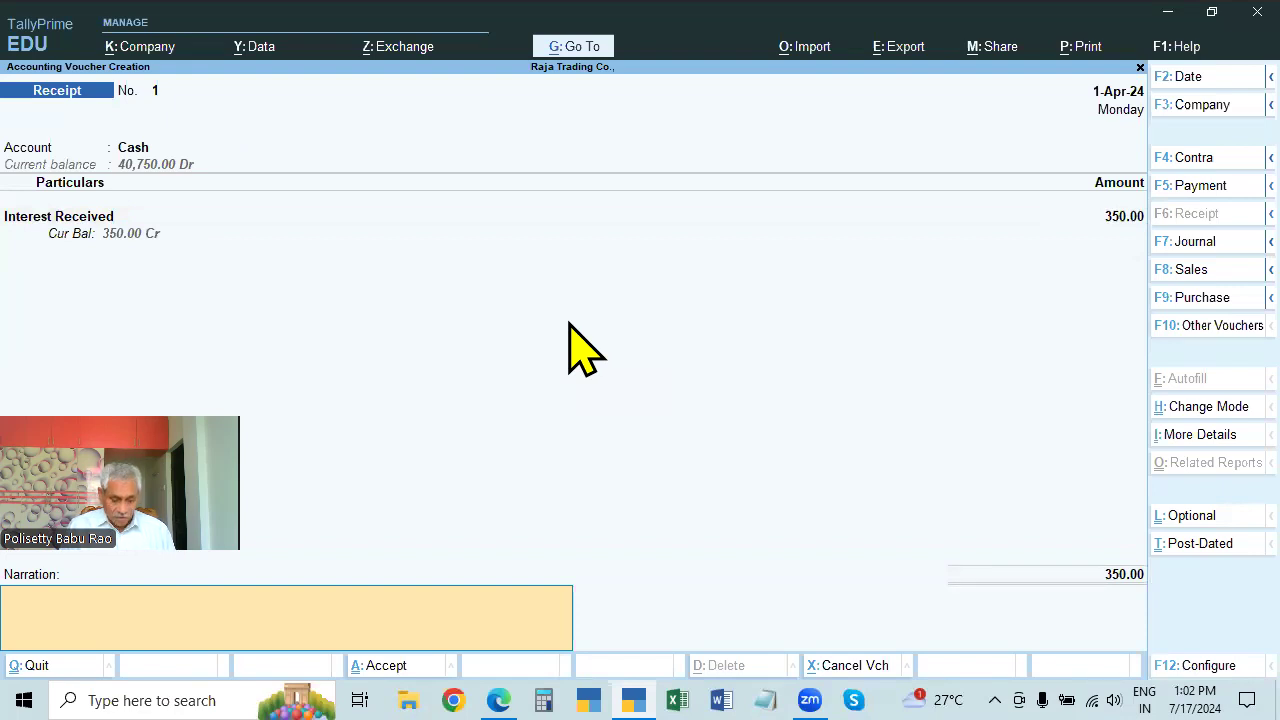
{"action": "type", "text": "being"}
{"action": "key", "text": "BackSpace"}
{"action": "key", "text": "BackSpace"}
{"action": "key", "text": "BackSpace"}
{"action": "key", "text": "BackSpace"}
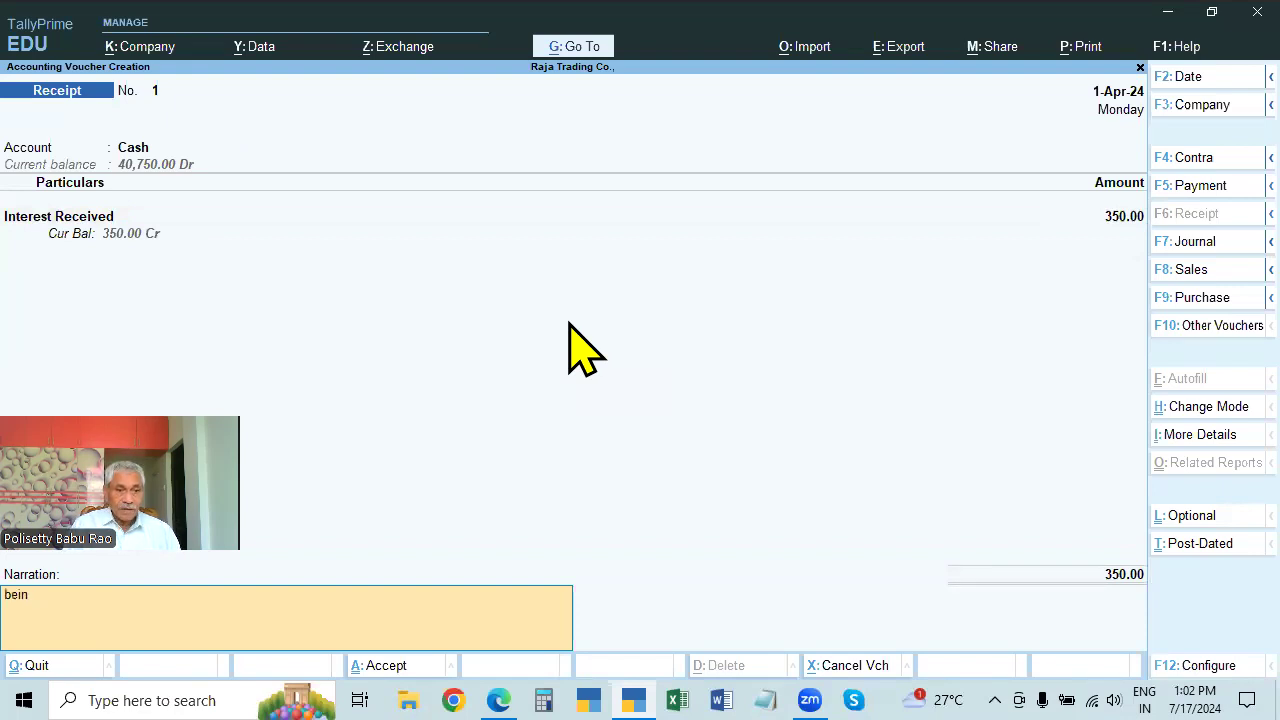
{"action": "key", "text": "BackSpace"}
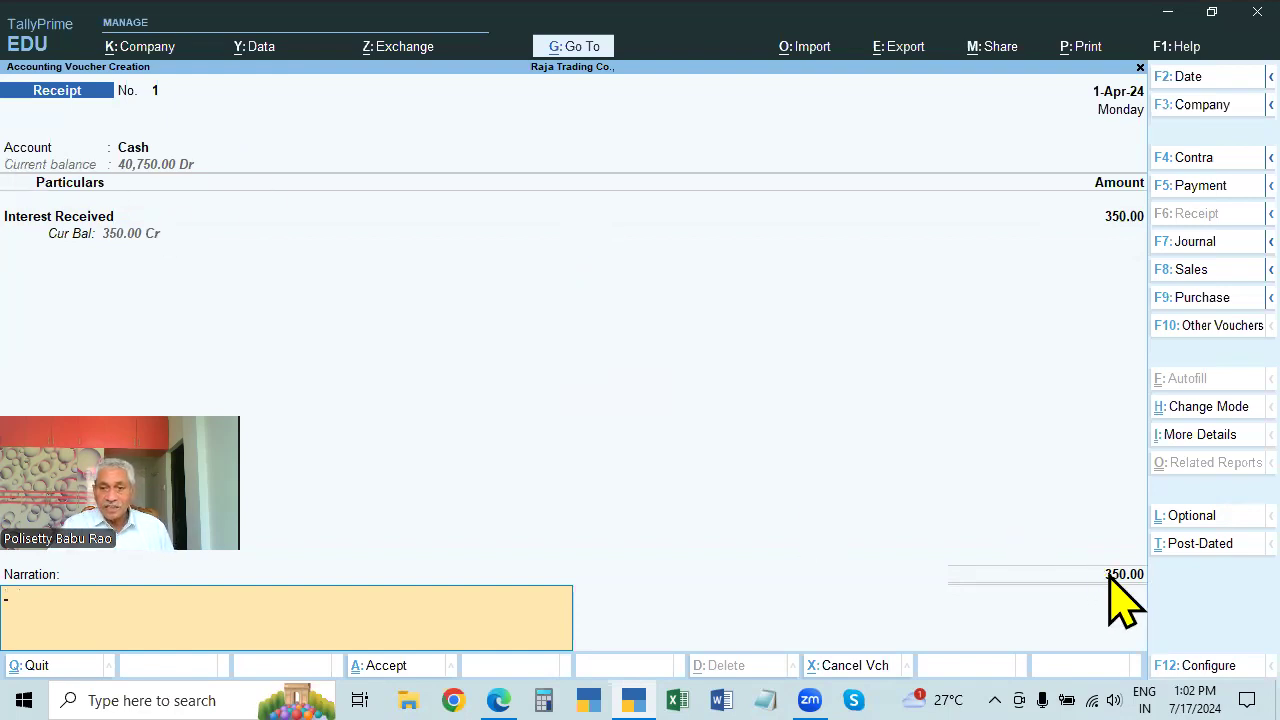
{"action": "key", "text": "BackSpace"}
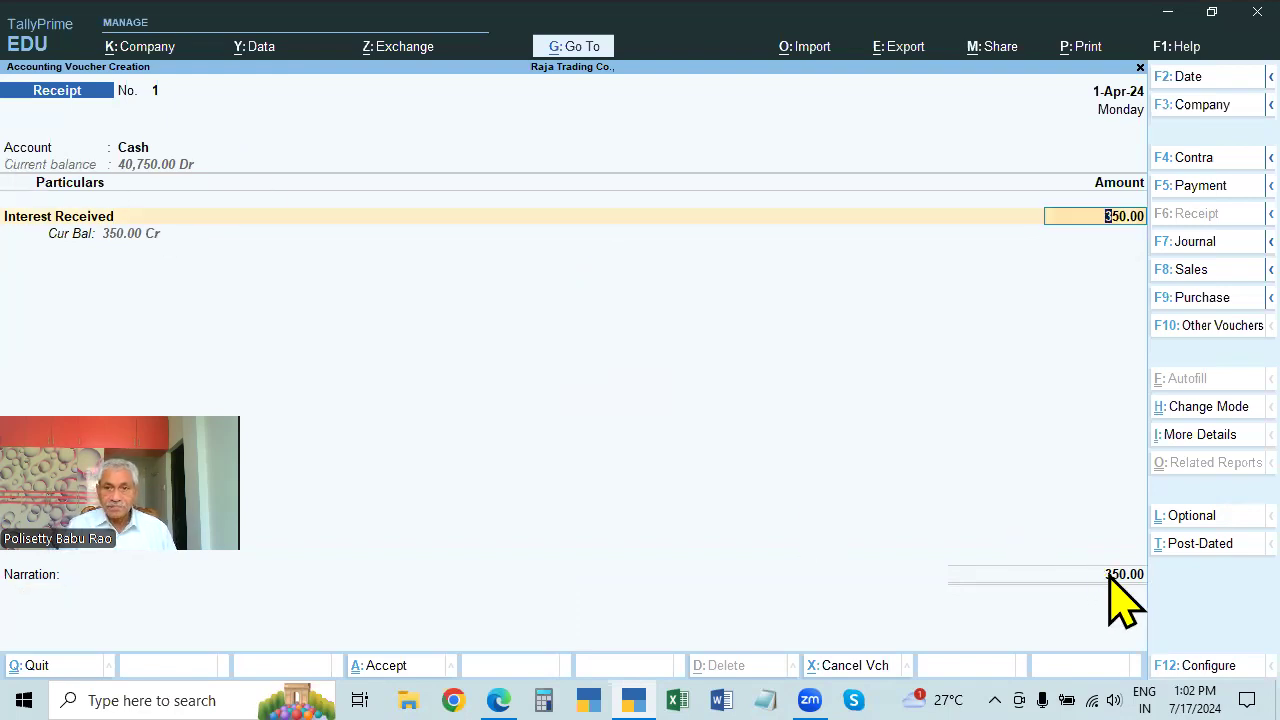
{"action": "key", "text": "Return"}
{"action": "key", "text": "Return"}
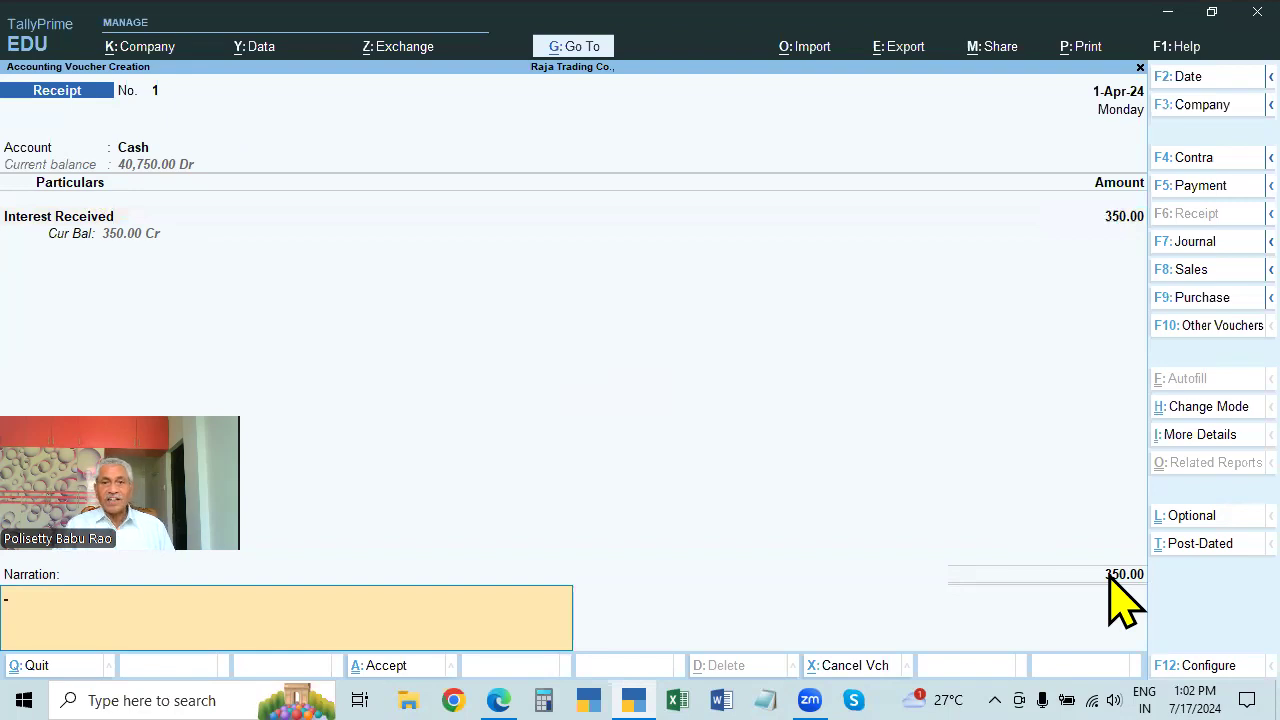
- Set the receipt voucher's account to State Bank of India and continue to its bank allocations for the 350 interest
{"action": "left_click", "coordinate": [131, 144]}
{"action": "key", "text": "Down"}
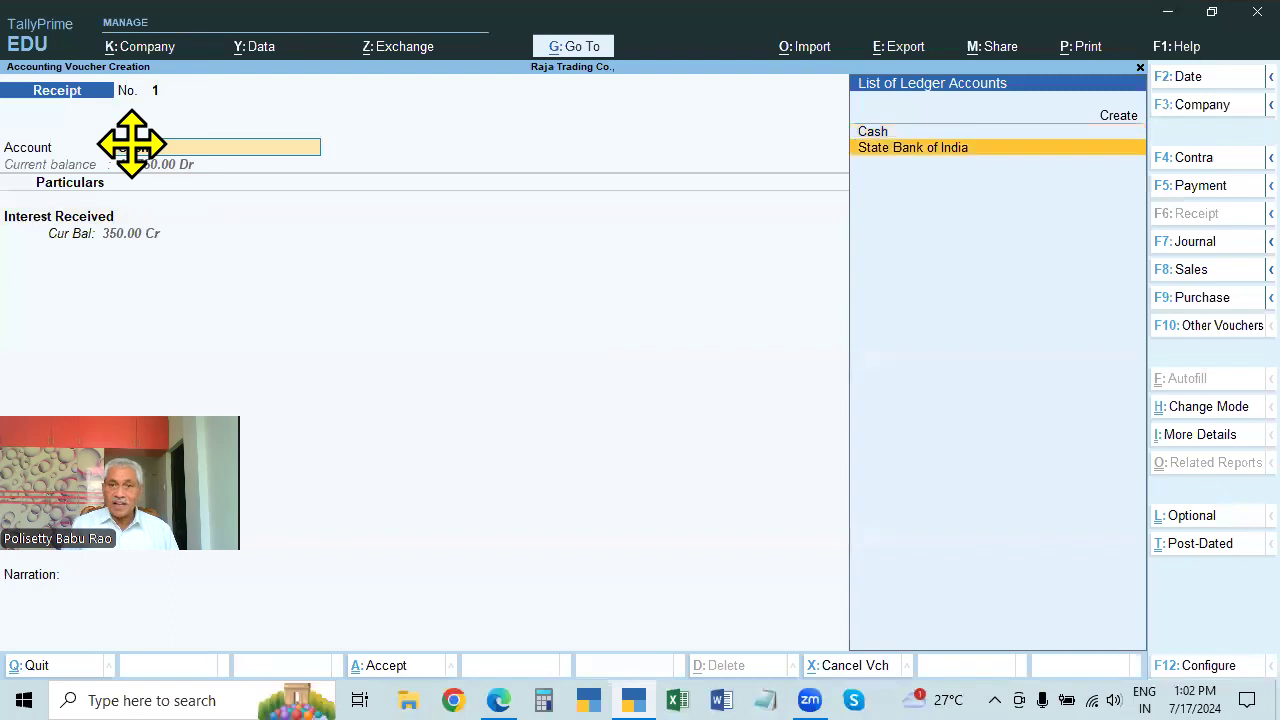
{"action": "key", "text": "Return"}
{"action": "key", "text": "Return"}
{"action": "key", "text": "Return"}
{"action": "key", "text": "Return"}
{"action": "key", "text": "Return"}
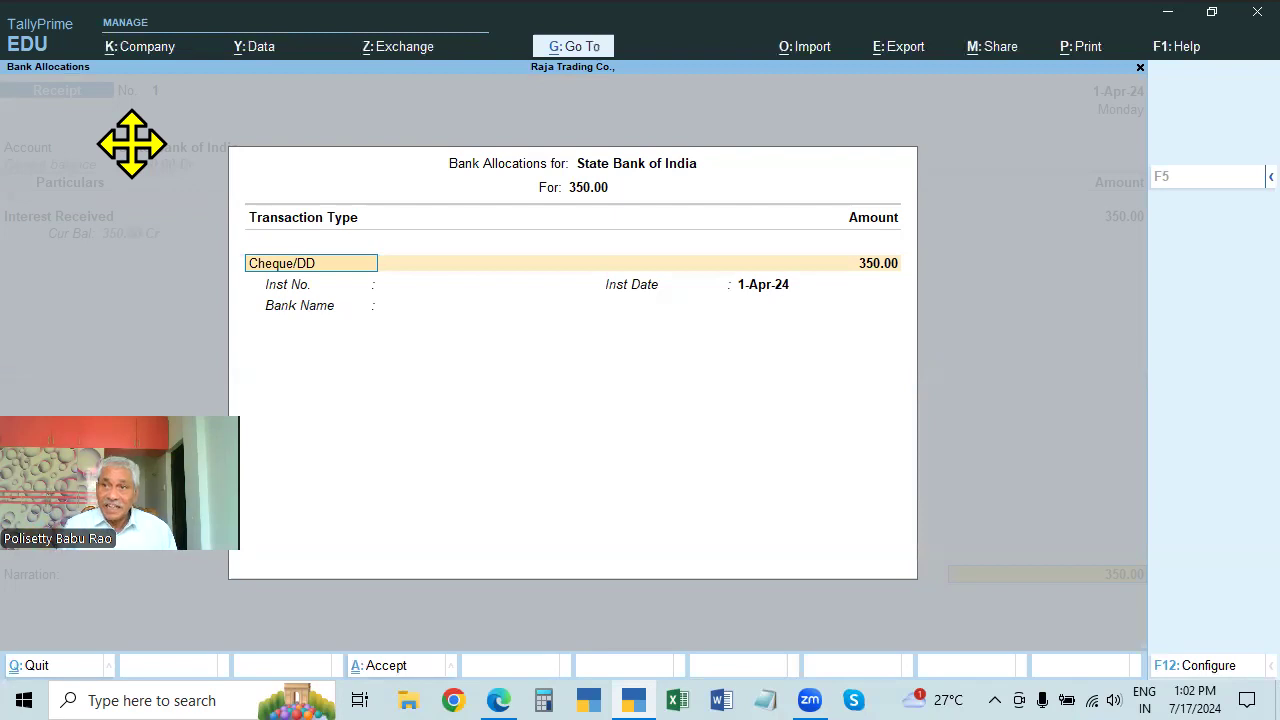
- Allocate the bank receipt as transaction type Others with DIRECT CREDIT as the instrument number
{"action": "key", "text": "BackSpace"}
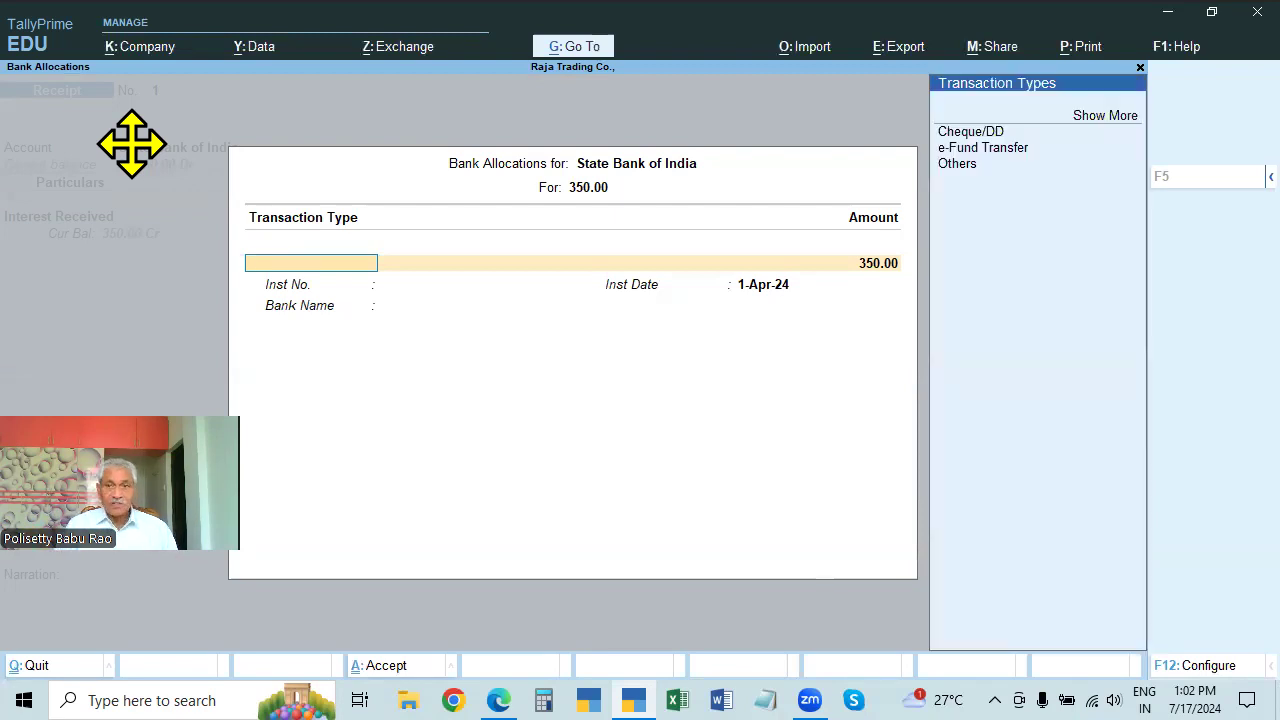
{"action": "left_click", "coordinate": [953, 166]}
{"action": "key", "text": "Return"}
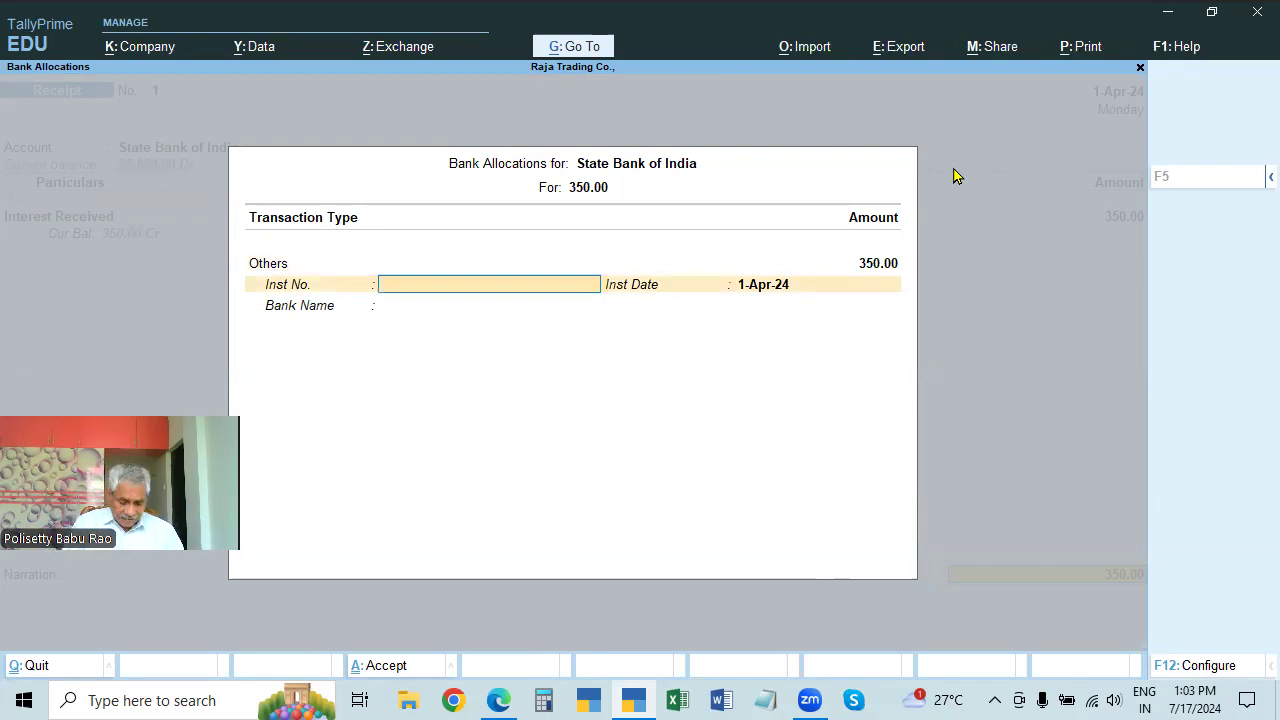
{"action": "type", "text": "DIRECT"}
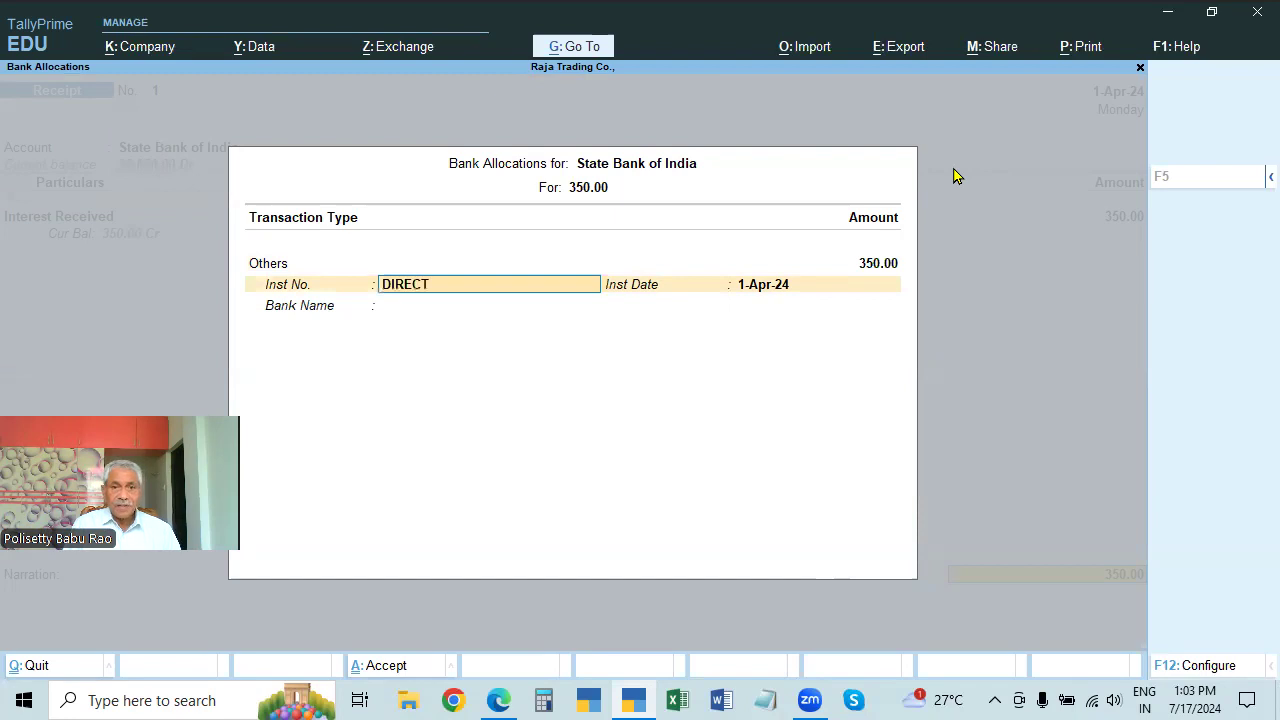
{"action": "type", "text": " CREDIT"}
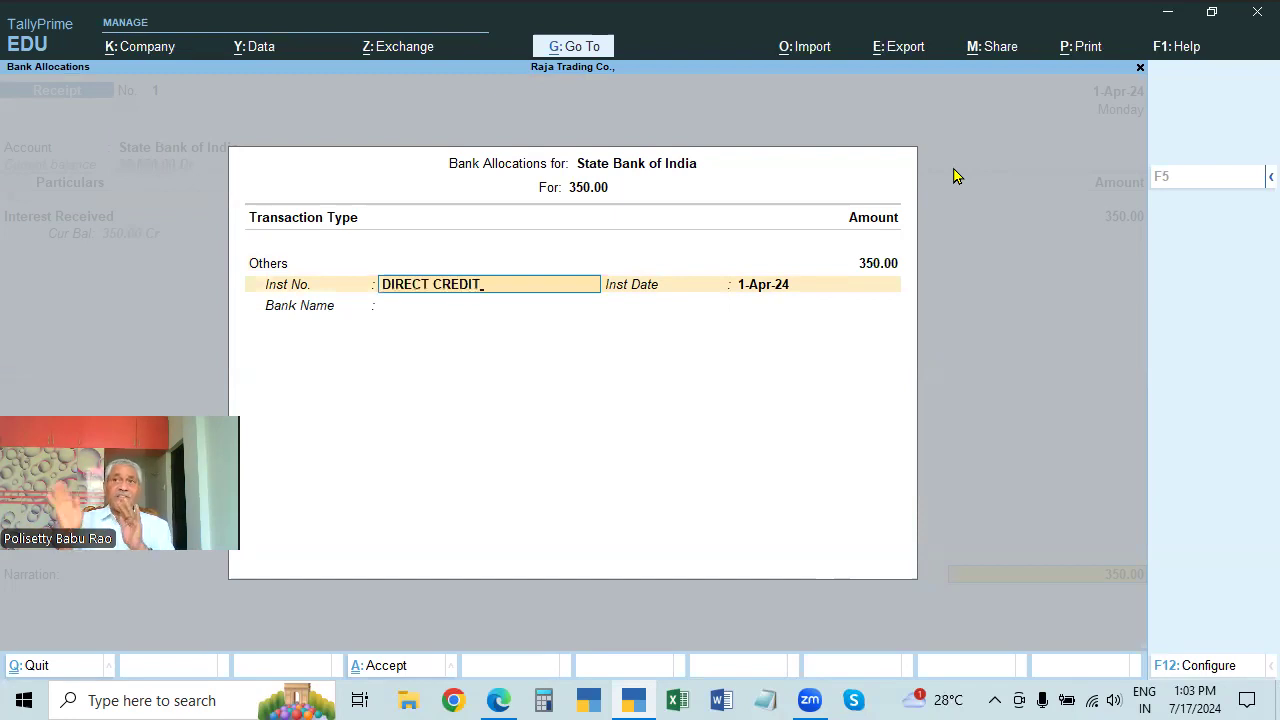
{"action": "key", "text": "Return"}
{"action": "key", "text": "Return"}
{"action": "key", "text": "Return"}
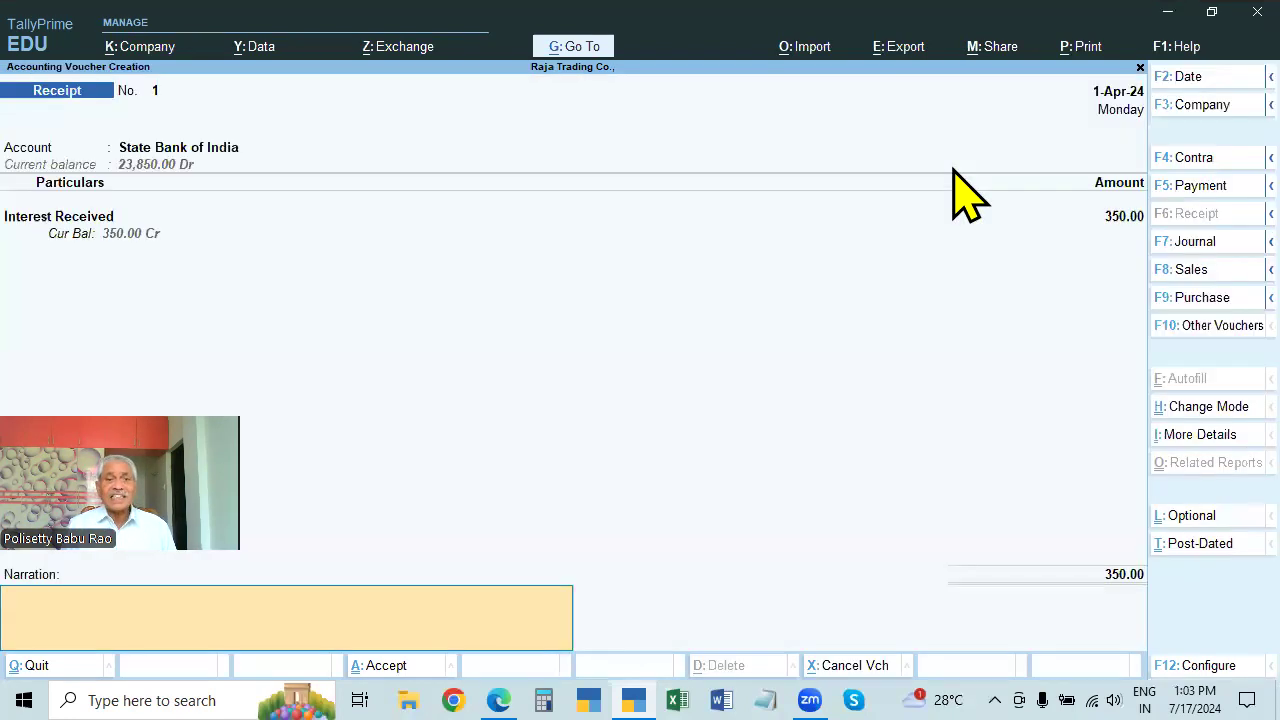
- Enter the narration "BEING INTEREST RECEIVED" and save the receipt voucher
{"action": "type", "text": "BE"}
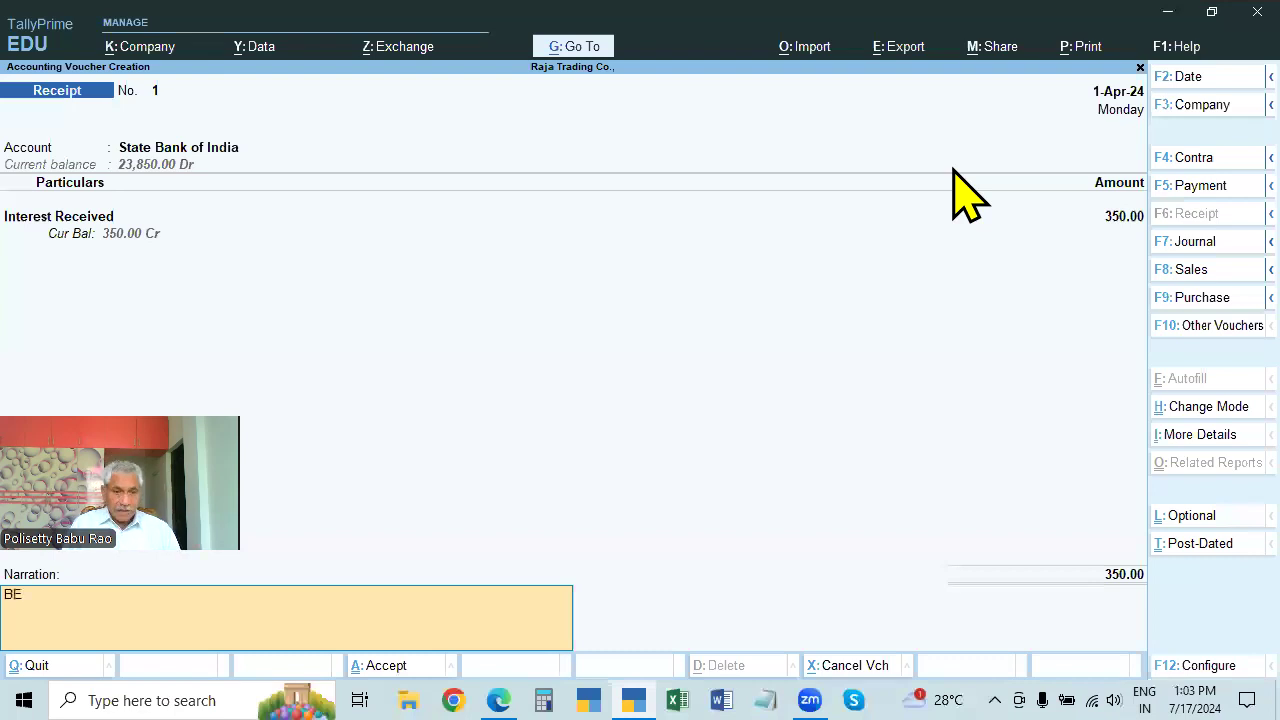
{"action": "type", "text": "ING INTERESTE"}
{"action": "key", "text": "BackSpace"}
{"action": "type", "text": ":RECEIVED"}
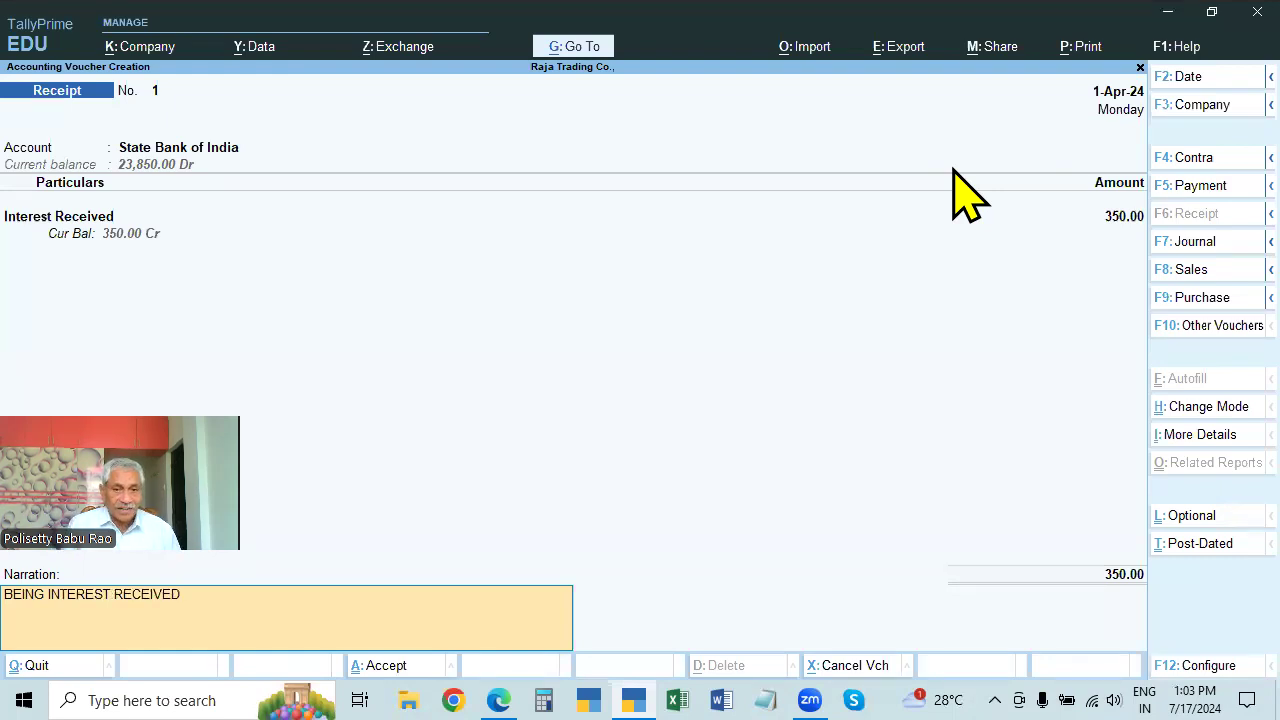
{"action": "key", "text": "Return"}
{"action": "key", "text": "Return"}
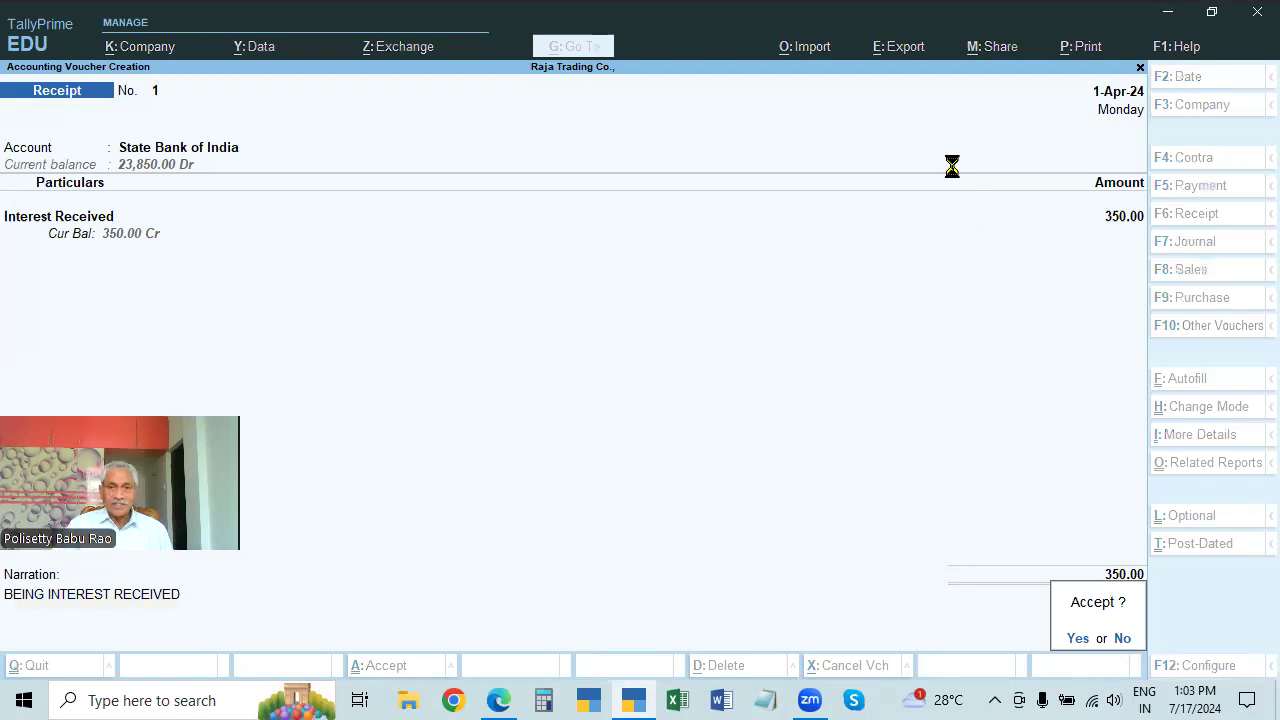
- Check the next transaction in the PDF and start a purchase voucher with supplier invoice number 125 dated 1-Apr-24
{"action": "key", "text": "alt+Tab"}
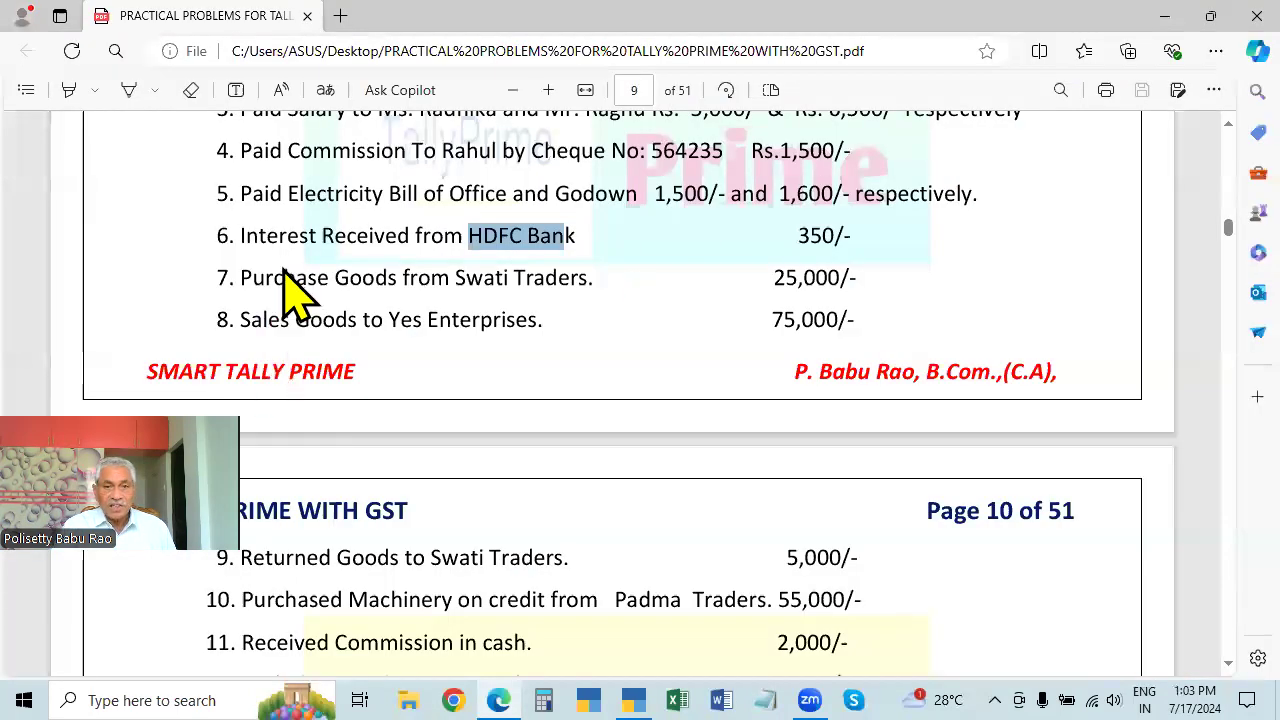
{"action": "key", "text": "alt+Tab"}
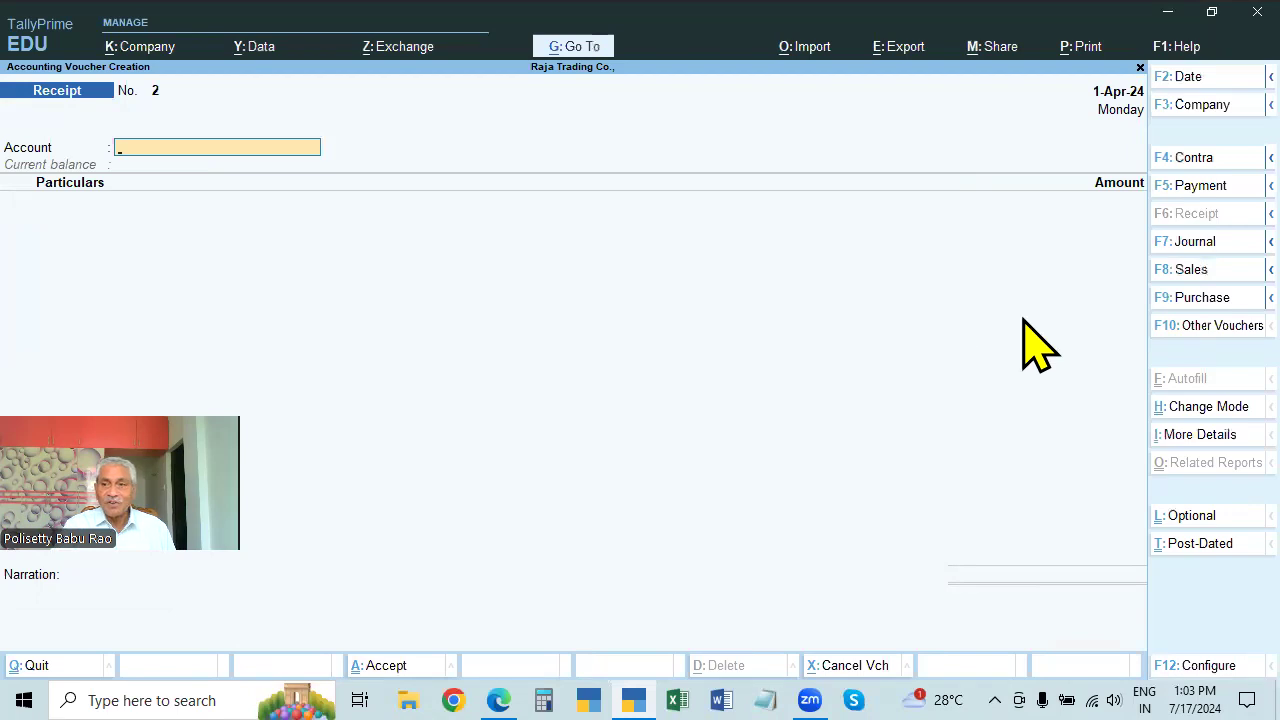
{"action": "left_click", "coordinate": [1193, 300]}
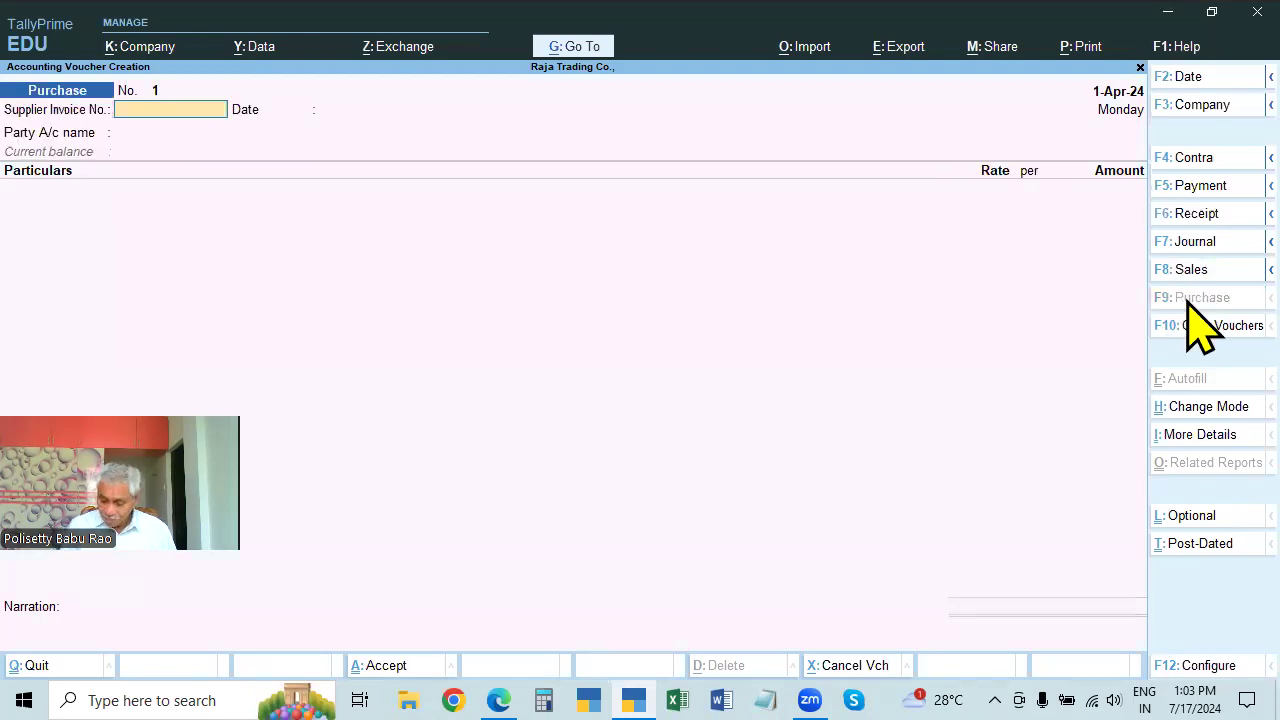
{"action": "type", "text": "125"}
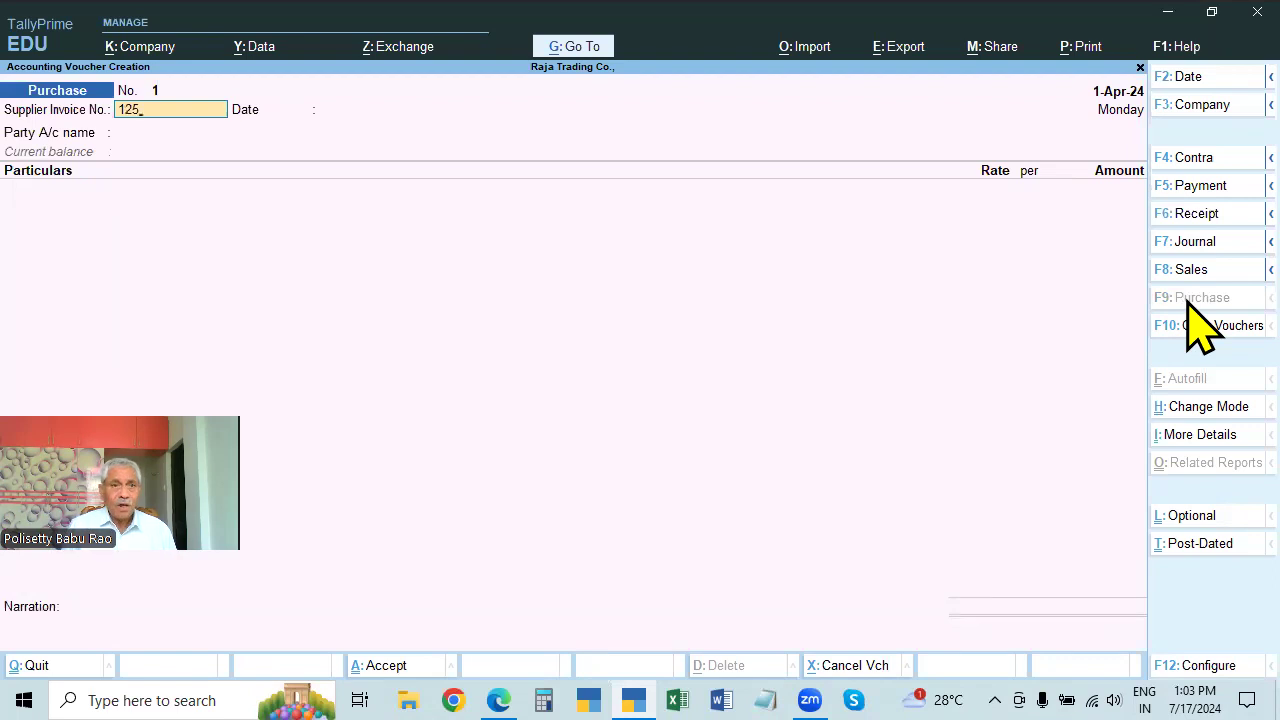
{"action": "key", "text": "Return"}
{"action": "key", "text": "Return"}
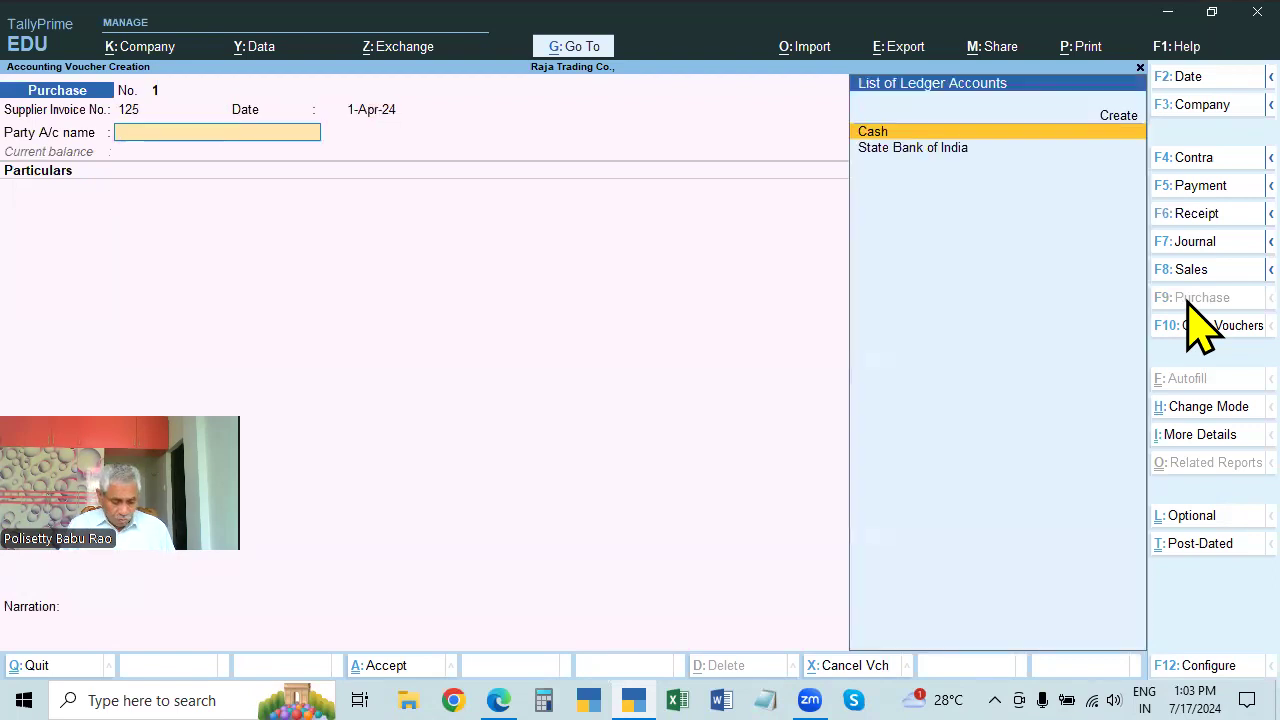
- Create the party ledger SWATHI TRADERS under Sundry Creditors with Andhra Pradesh as its state
{"action": "key", "text": "alt+c"}
{"action": "type", "text": "SWATHI TRADERS"}
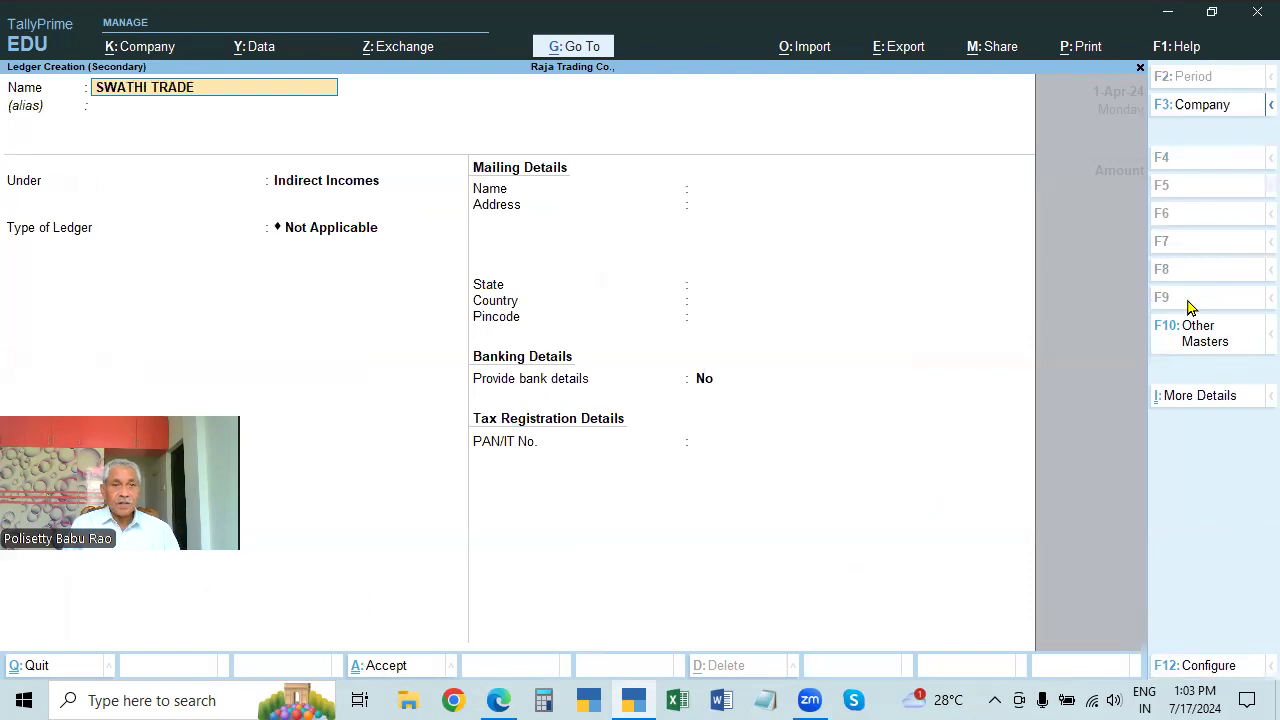
{"action": "key", "text": "Return"}
{"action": "key", "text": "Return"}
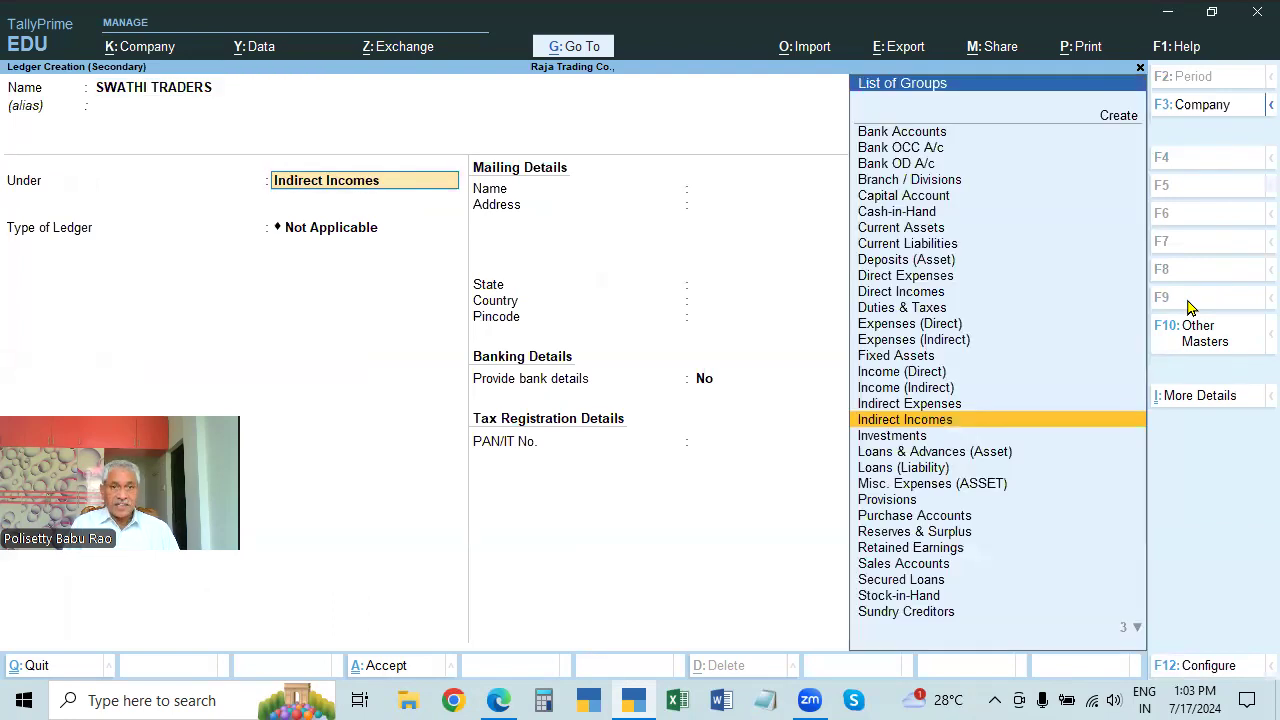
{"action": "type", "text": "sun"}
{"action": "key", "text": "Return"}
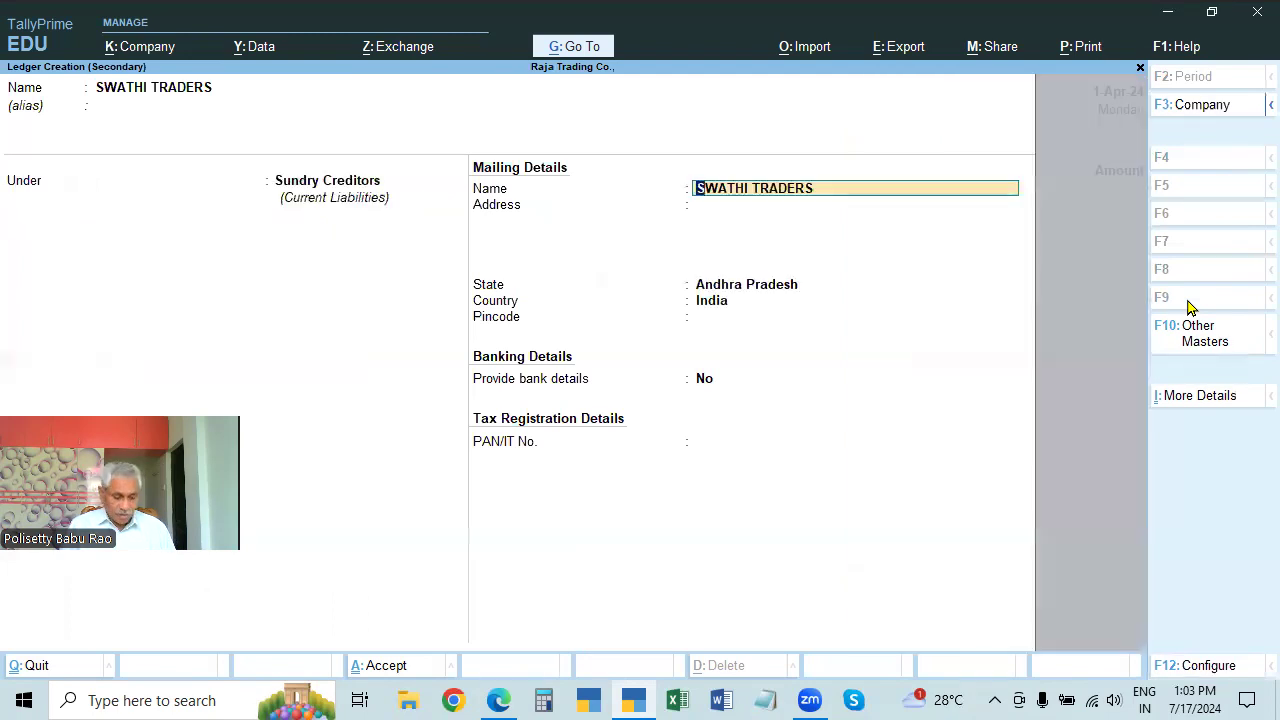
{"action": "key", "text": "super+space"}
{"action": "key", "text": "Return"}
{"action": "key", "text": "Return"}
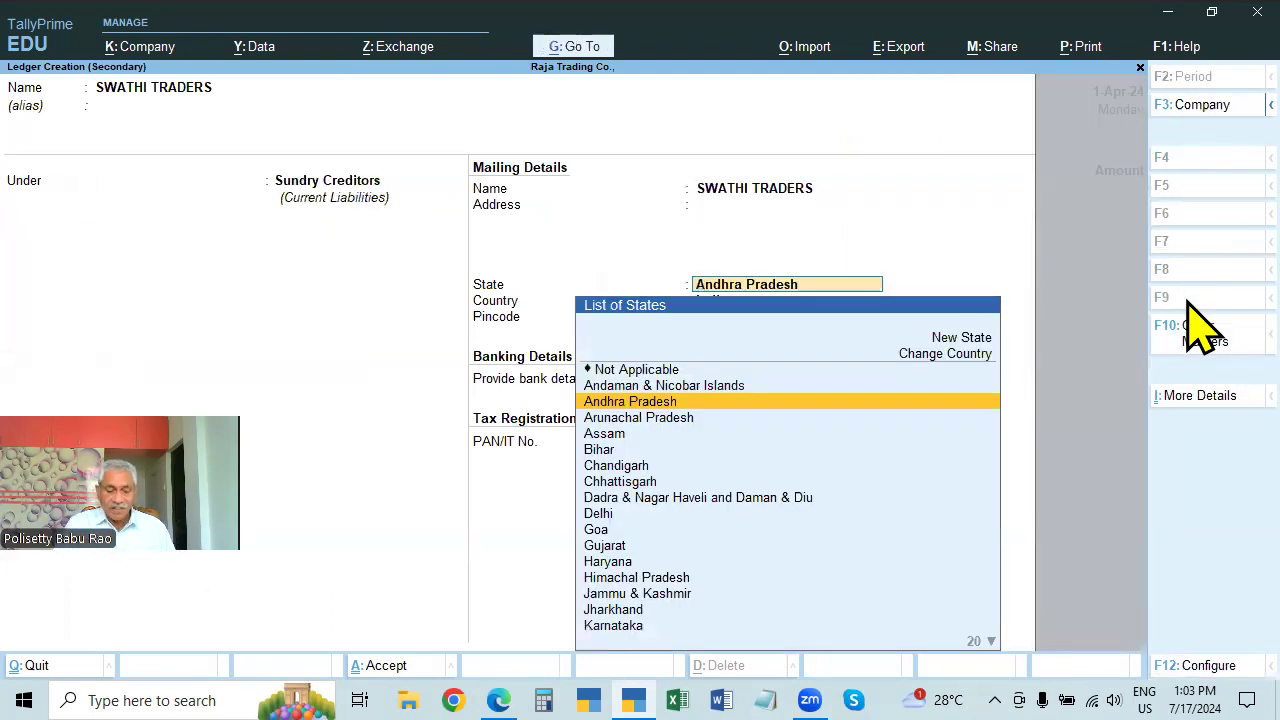
{"action": "key", "text": "ctrl+a"}
- Skip the receipt details and accept the supplier's party details for the purchase voucher
{"action": "key", "text": "Return"}
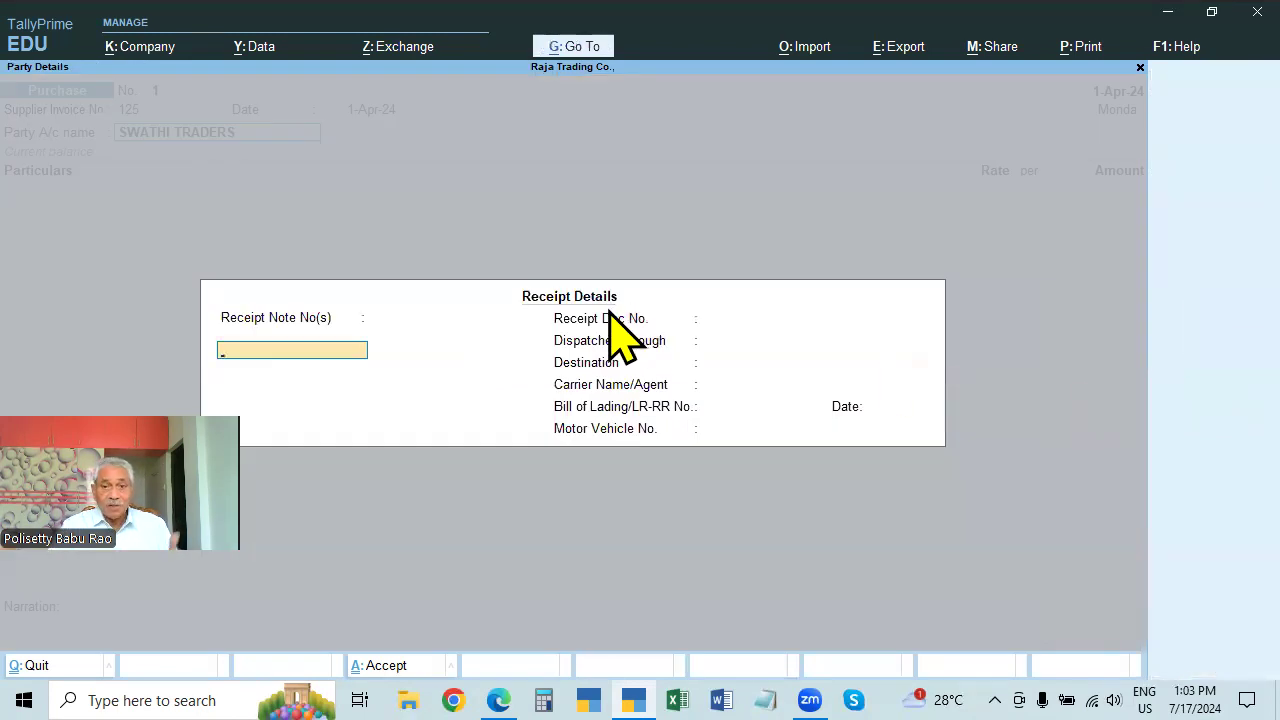
{"action": "key", "text": "Escape"}
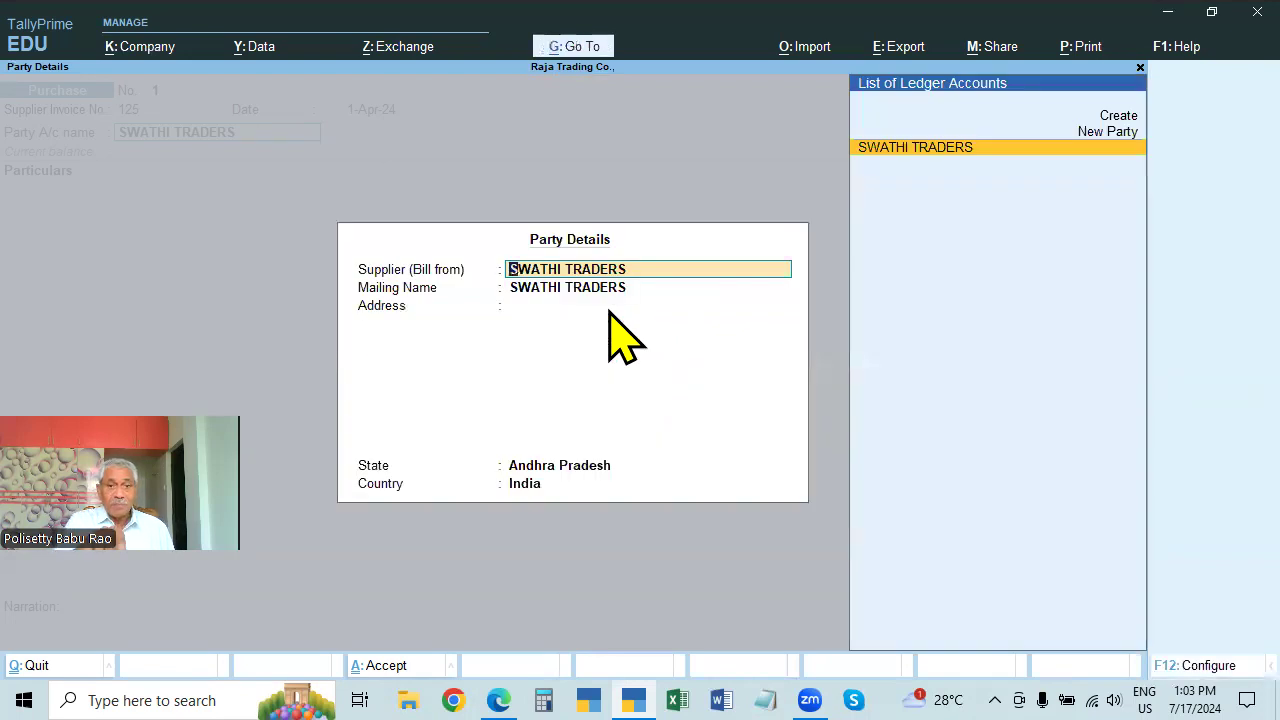
{"action": "key", "text": "ctrl+a"}
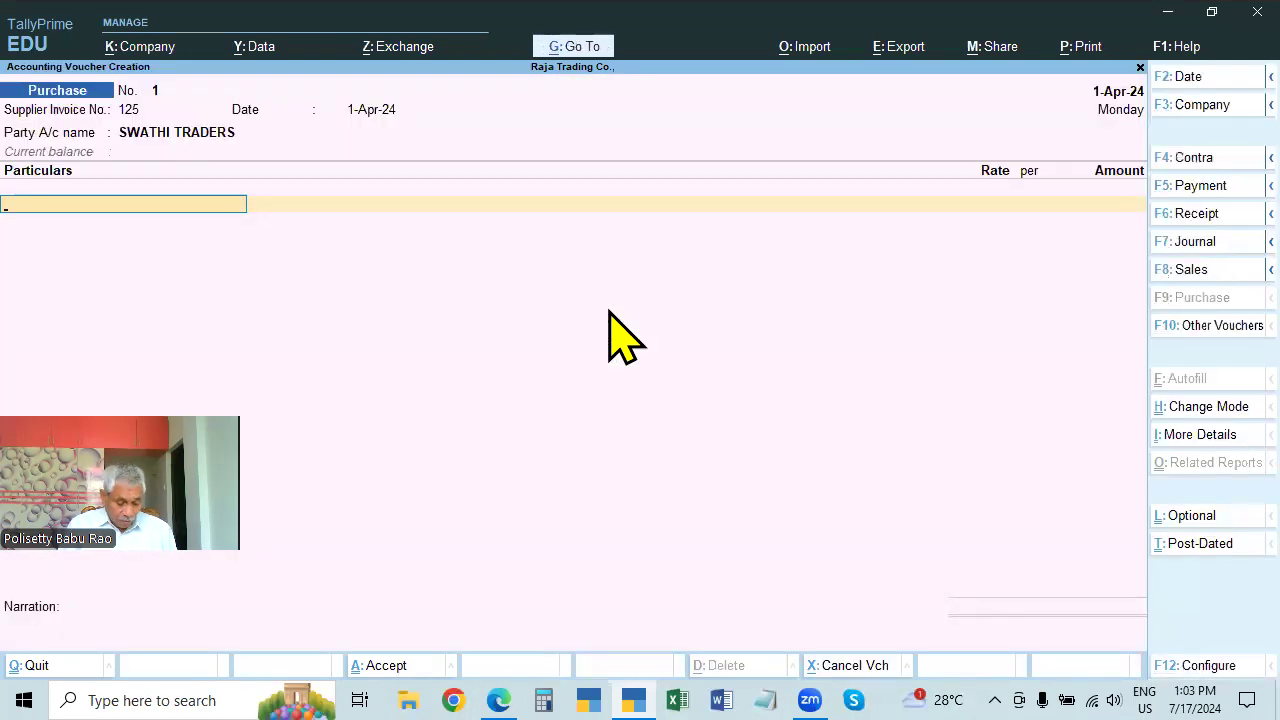
- Create the ledger Purchase under Purchase Accounts with its ledger type left as Not Applicable
{"action": "key", "text": "alt+c"}
{"action": "type", "text": "Pur"}
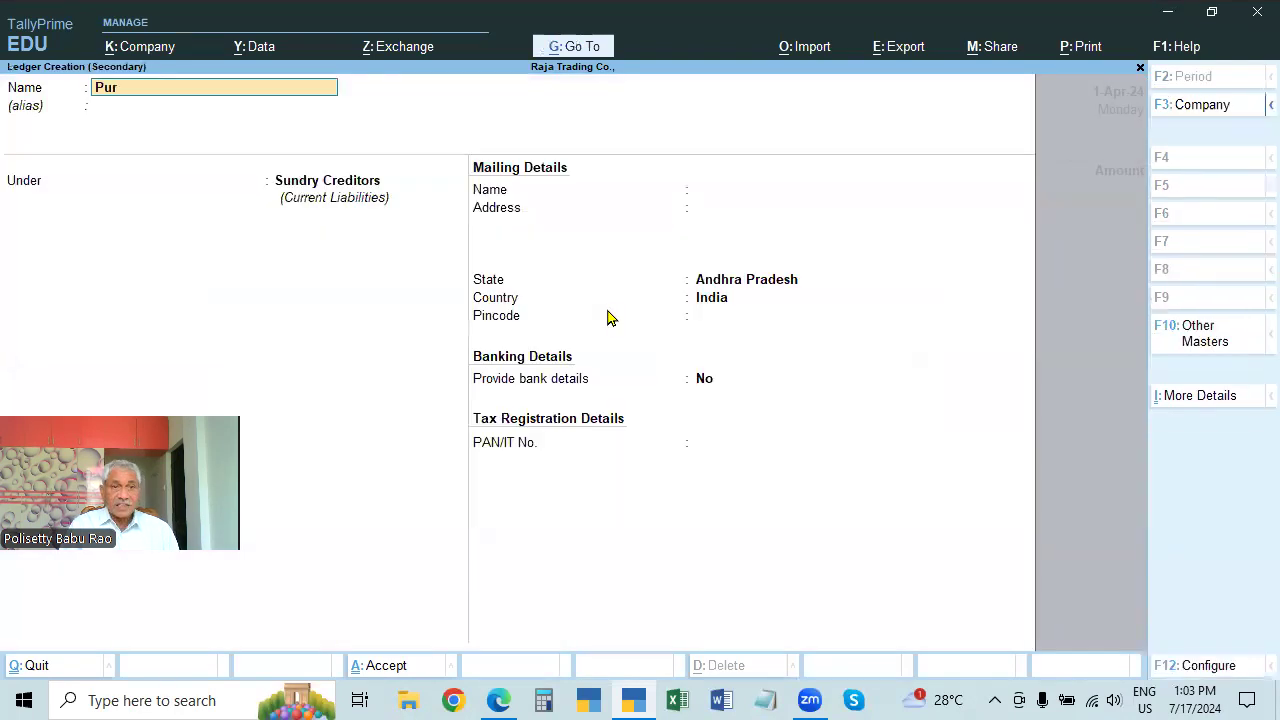
{"action": "type", "text": "chasee"}
{"action": "key", "text": "BackSpace"}
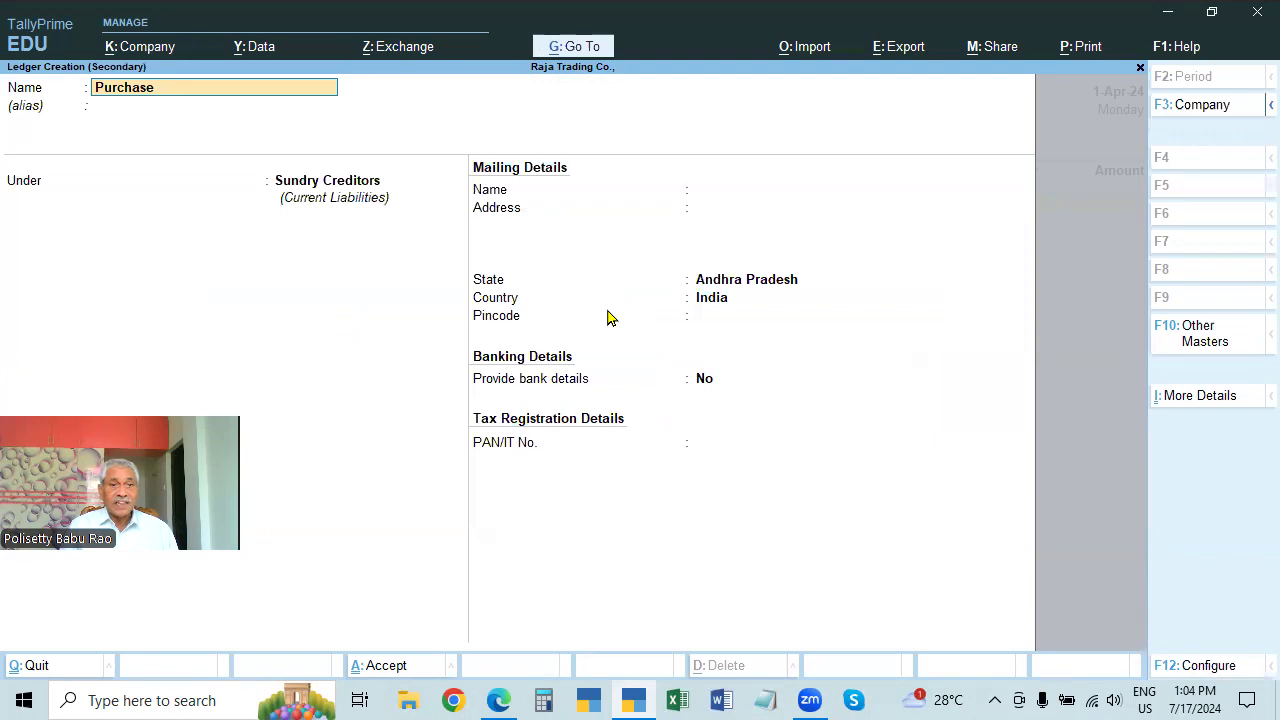
{"action": "key", "text": "Return"}
{"action": "key", "text": "Return"}
{"action": "type", "text": "pu"}
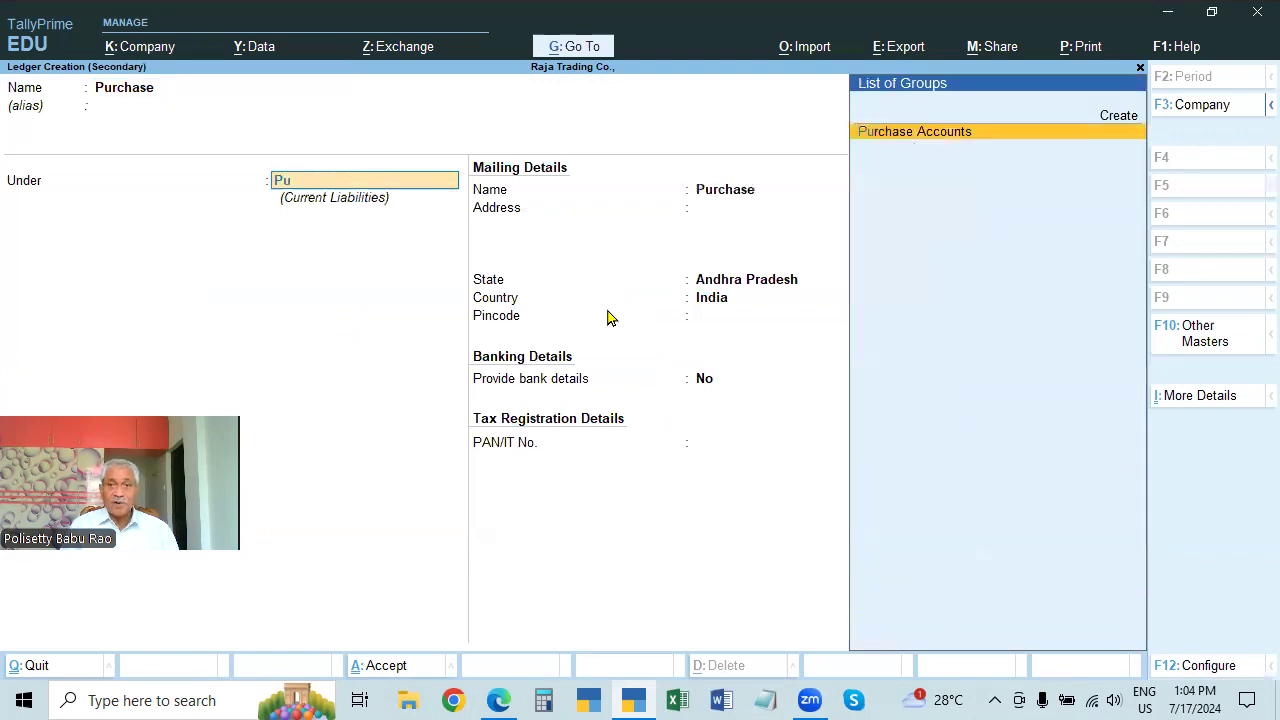
{"action": "key", "text": "Return"}
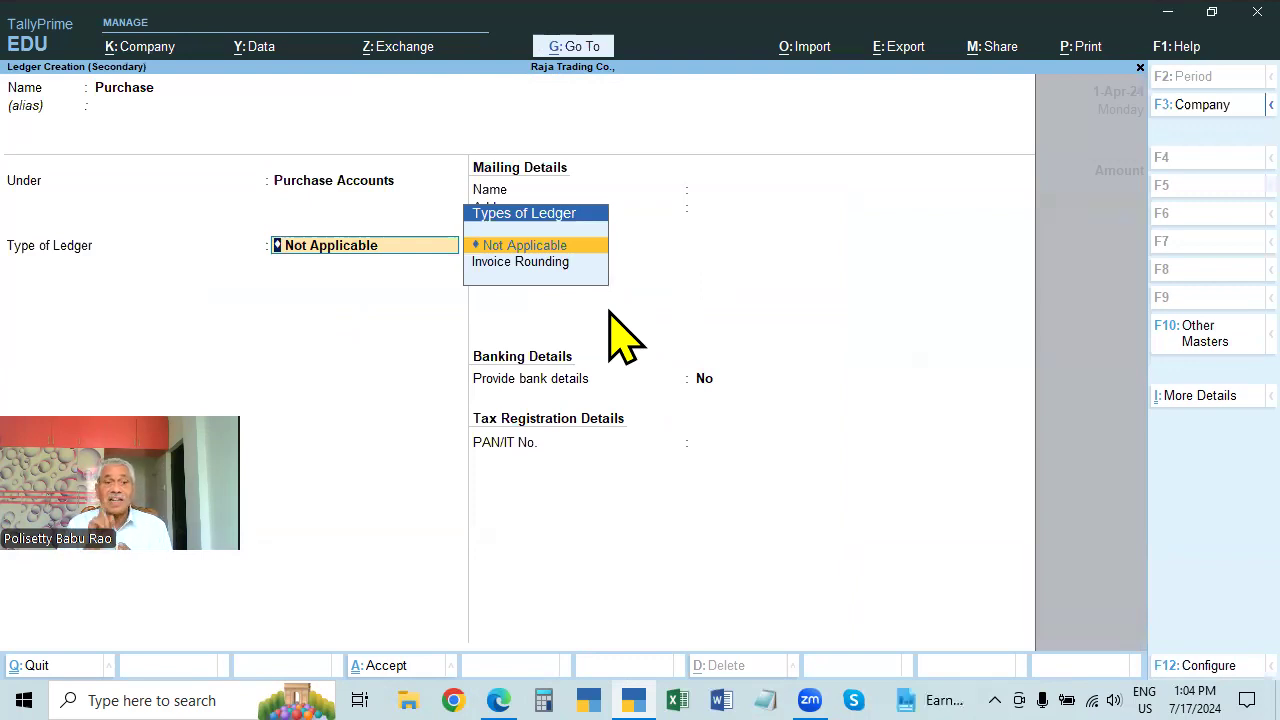
{"action": "key", "text": "Return"}
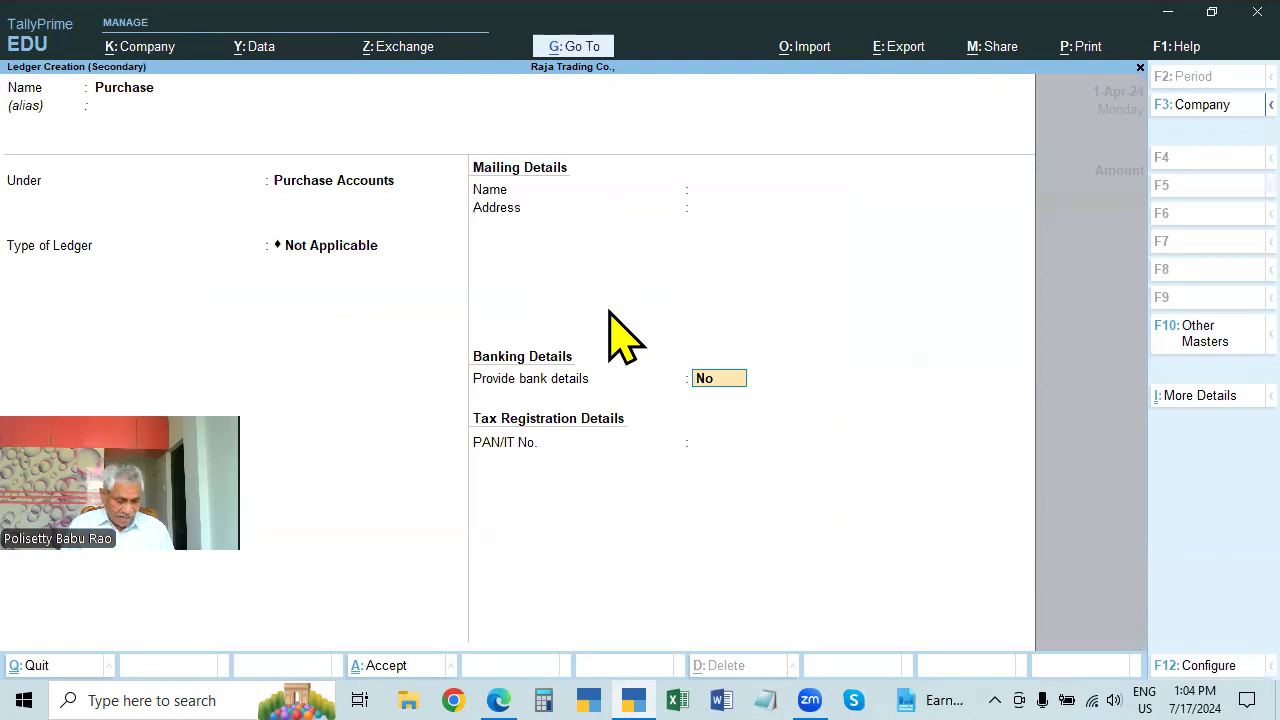
{"action": "key", "text": "ctrl+a"}
{"action": "key", "text": "Return"}
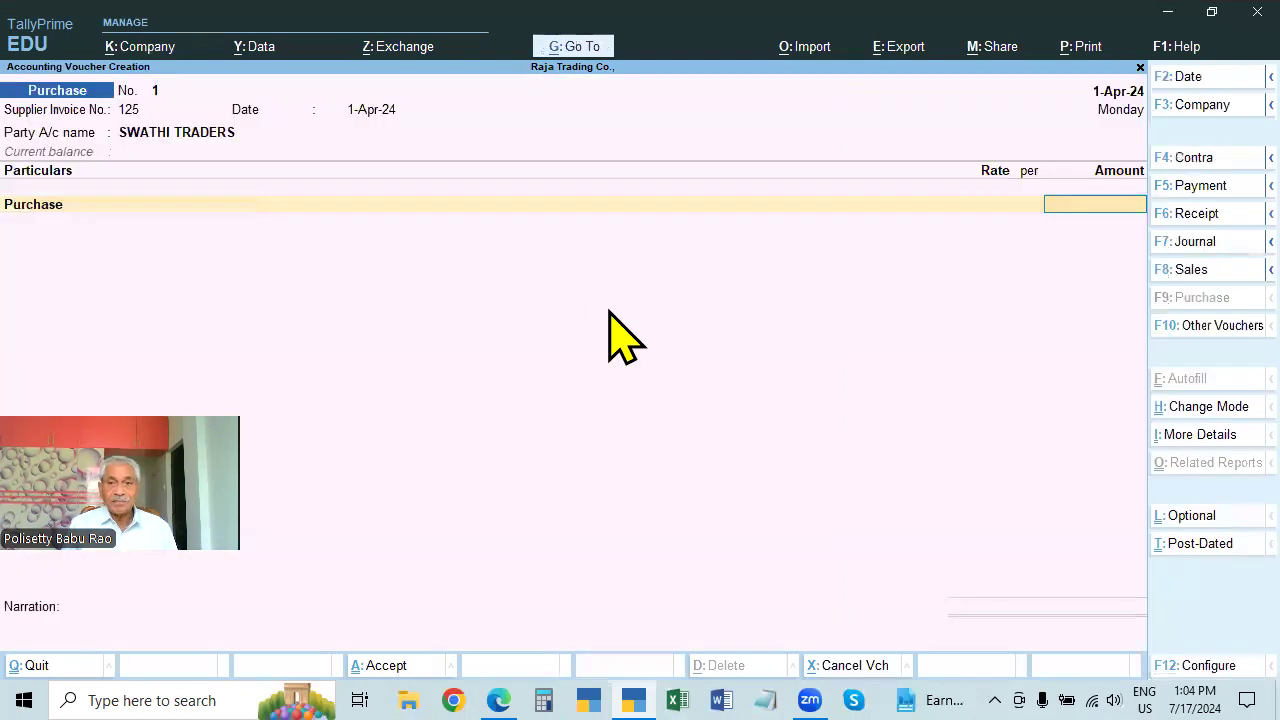
- Check the amount in the PDF, enter 25,000 for the Purchase ledger and keep the voucher in Accounting Invoice mode
{"action": "key", "text": "alt+Tab"}
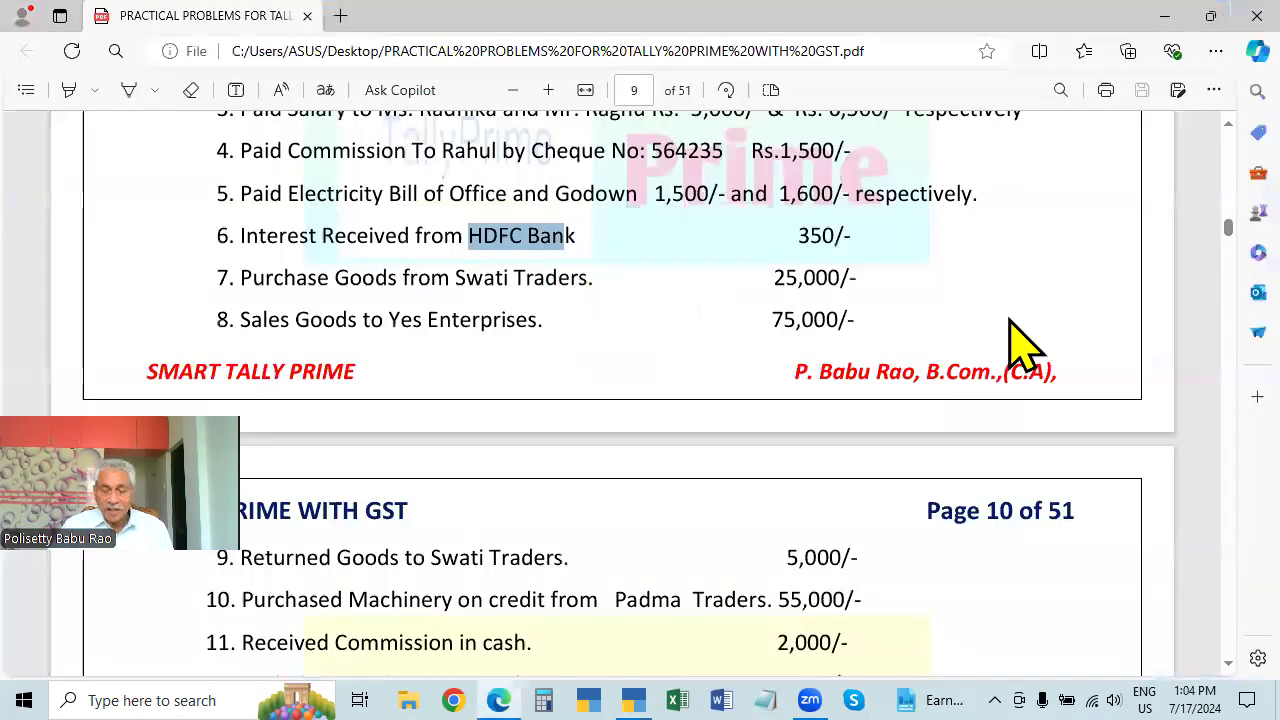
{"action": "key", "text": "alt+Tab"}
{"action": "type", "text": "25,000"}
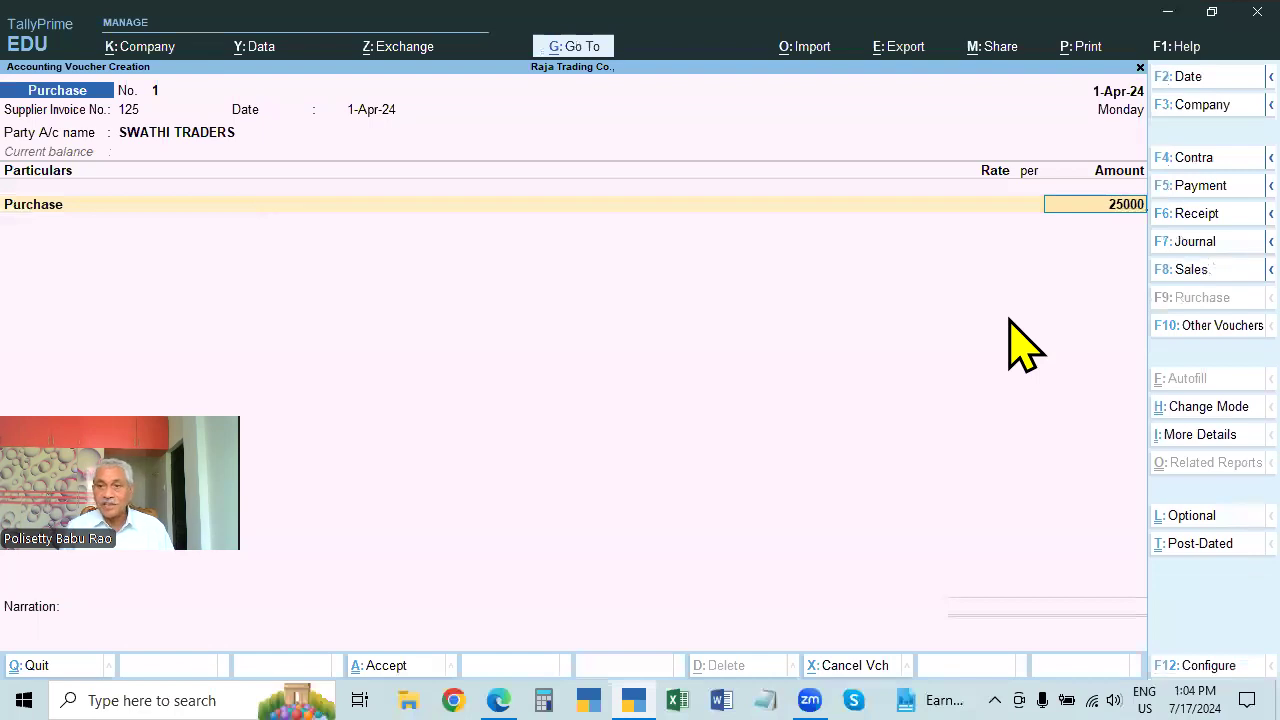
{"action": "key", "text": "Return"}
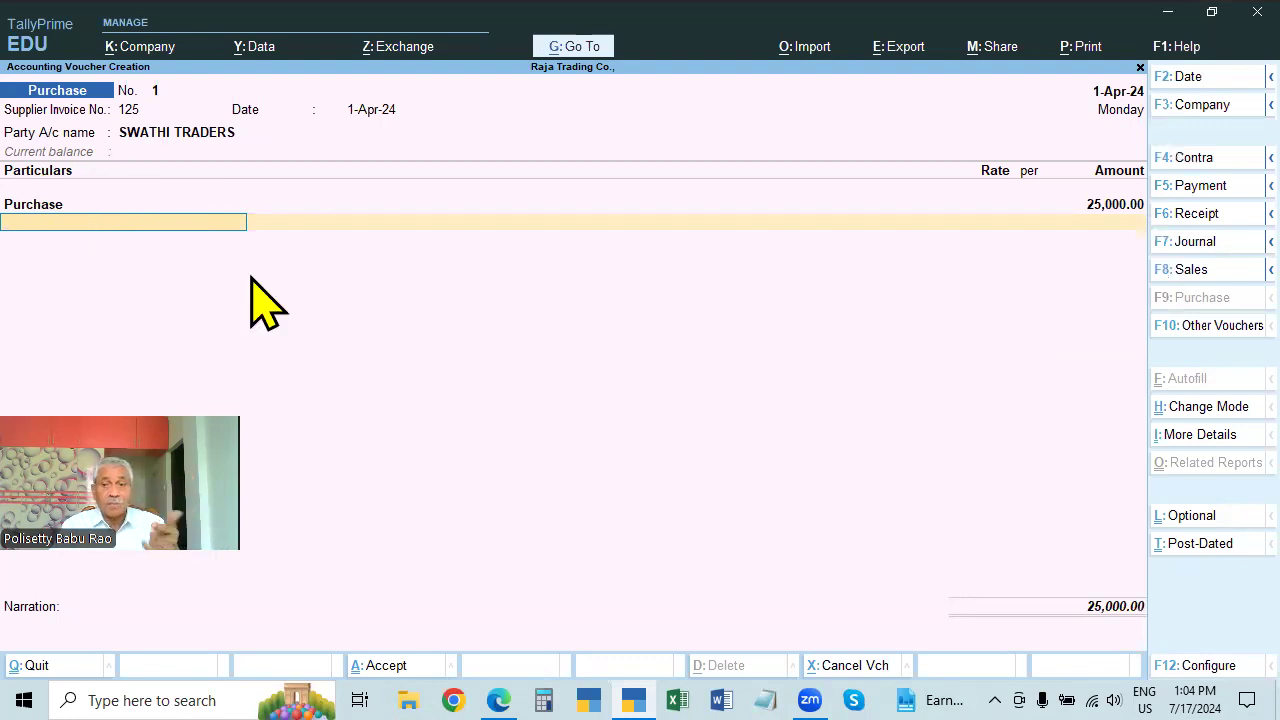
{"action": "left_click", "coordinate": [1200, 408]}
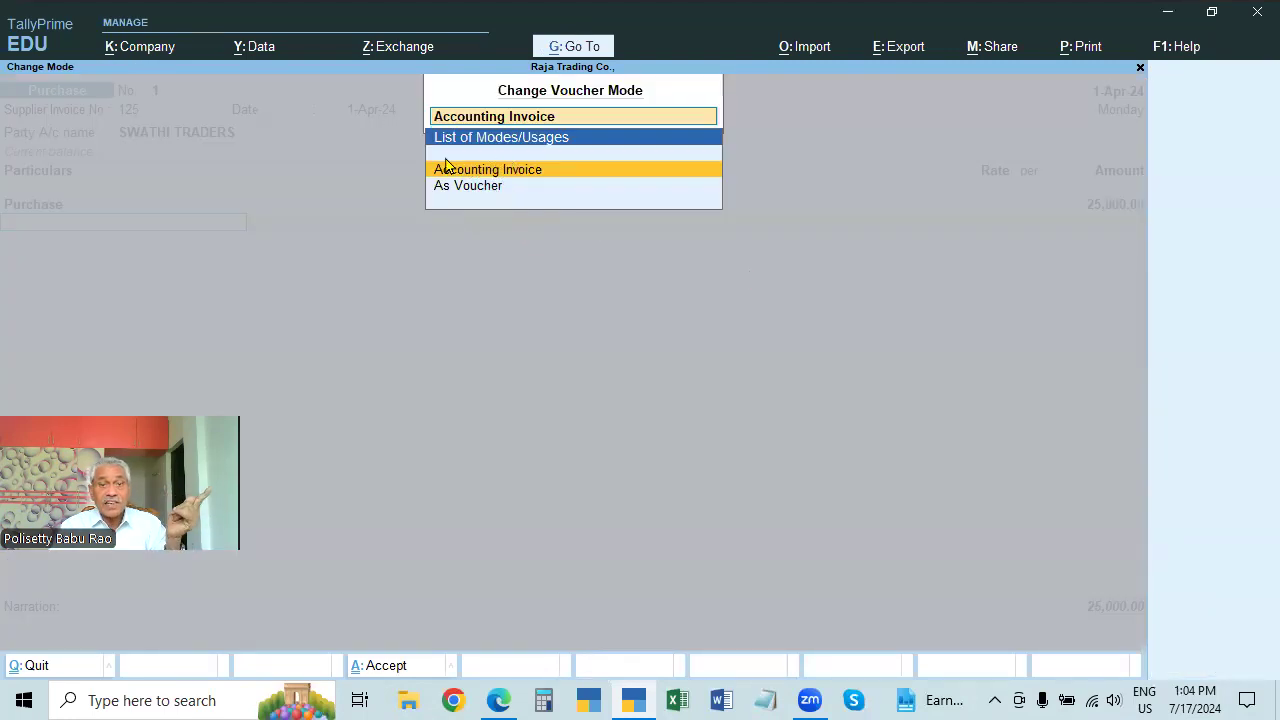
{"action": "key", "text": "Return"}
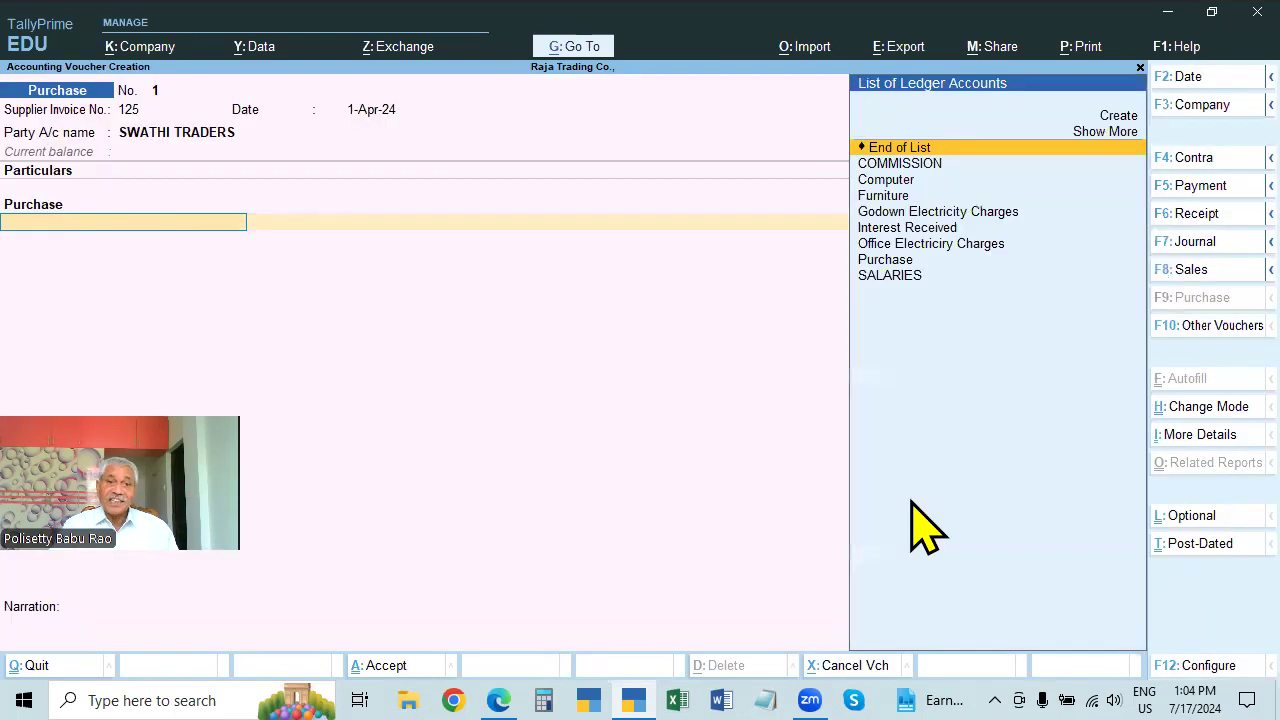
- End the ledger entries, enter the narration "BEING GOODS PURCHASED ON CREDIT" and save the purchase voucher
{"action": "key", "text": "Return"}
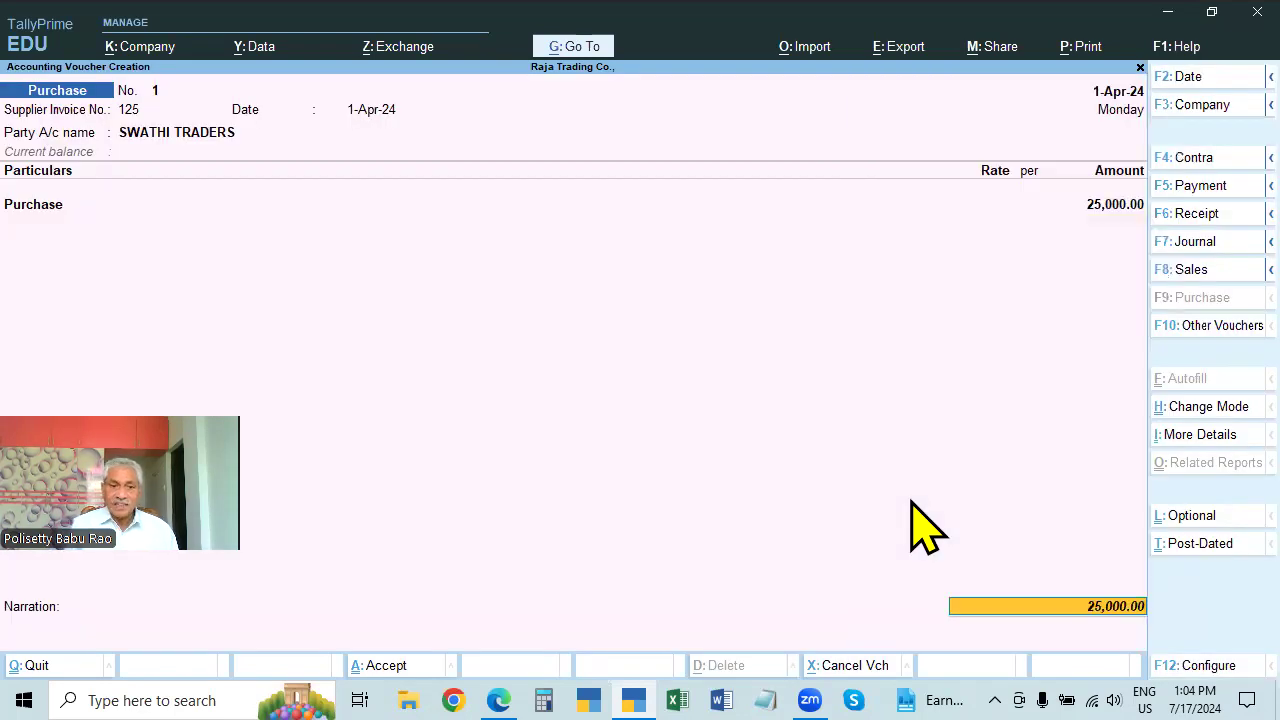
{"action": "type", "text": "BEING GOOD"}
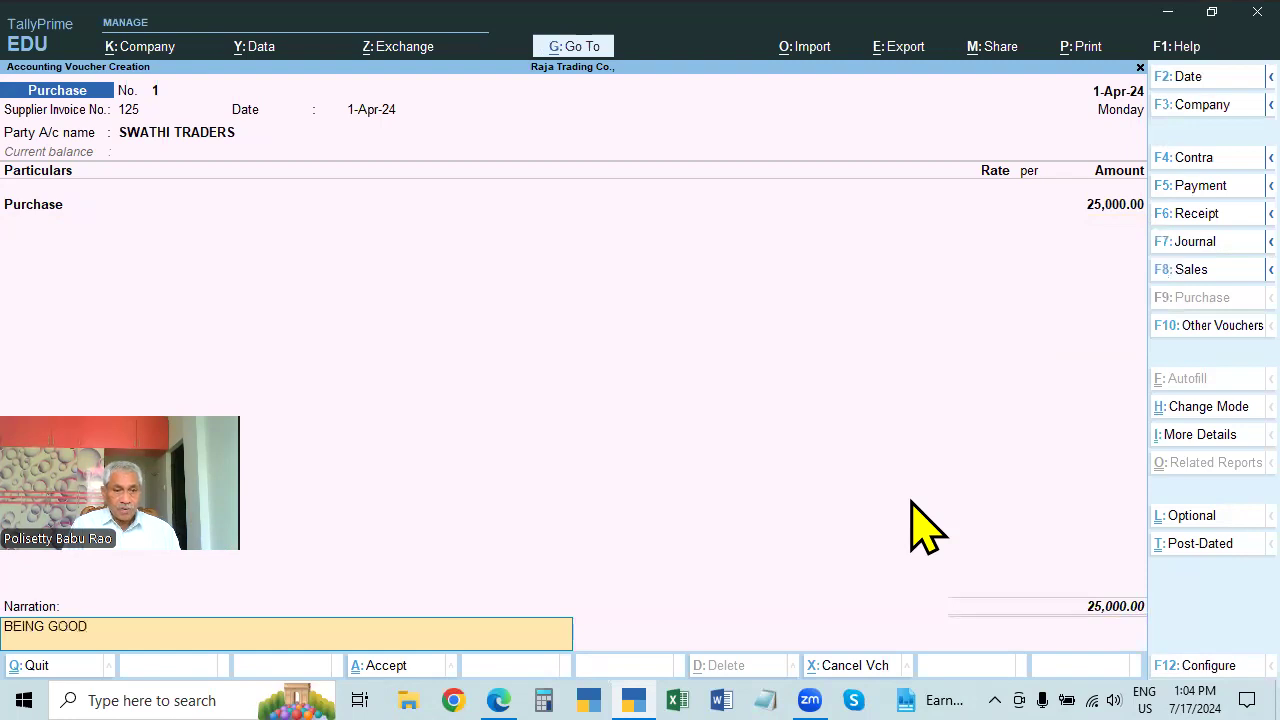
{"action": "type", "text": "S PURCH"}
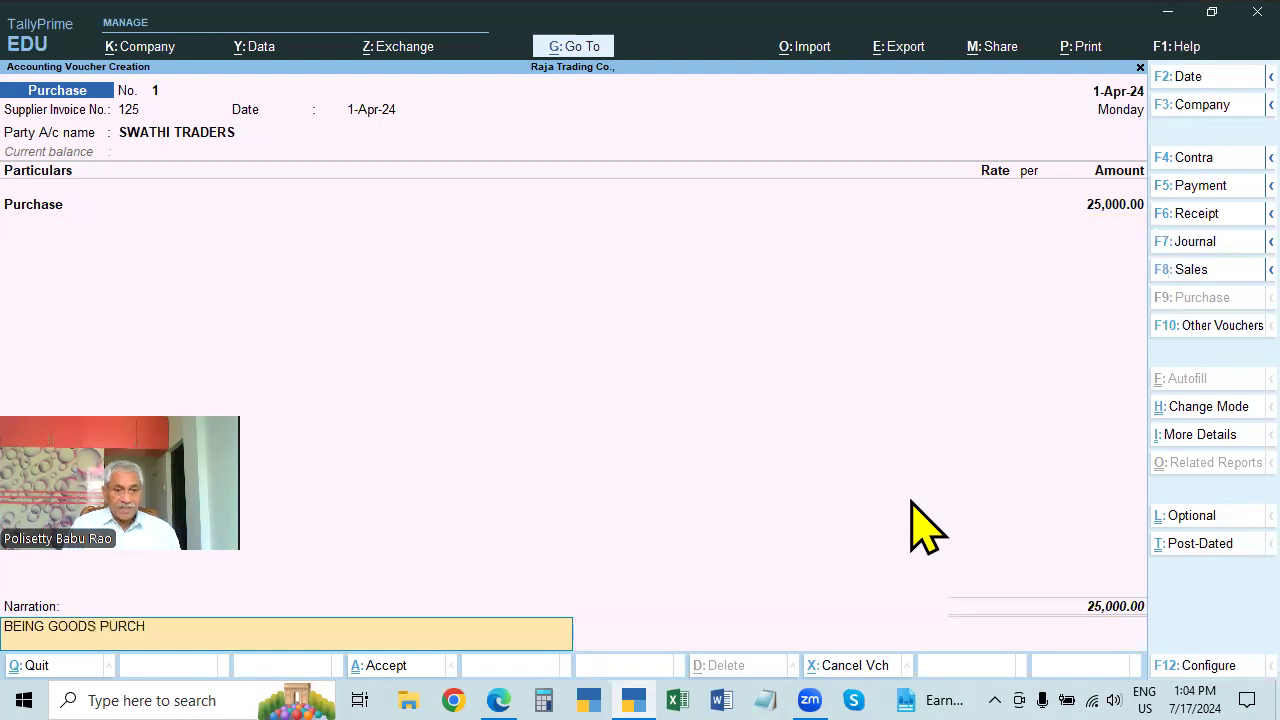
{"action": "type", "text": "ASED ON C"}
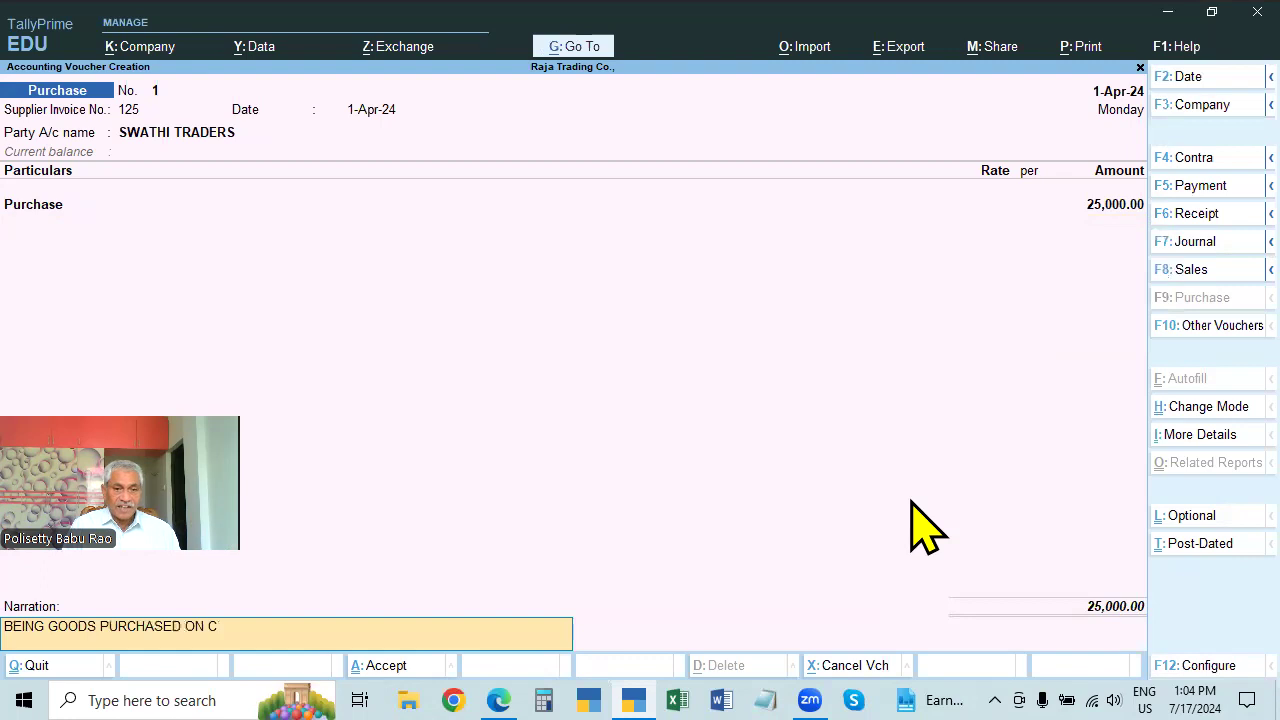
{"action": "type", "text": "REDIT"}
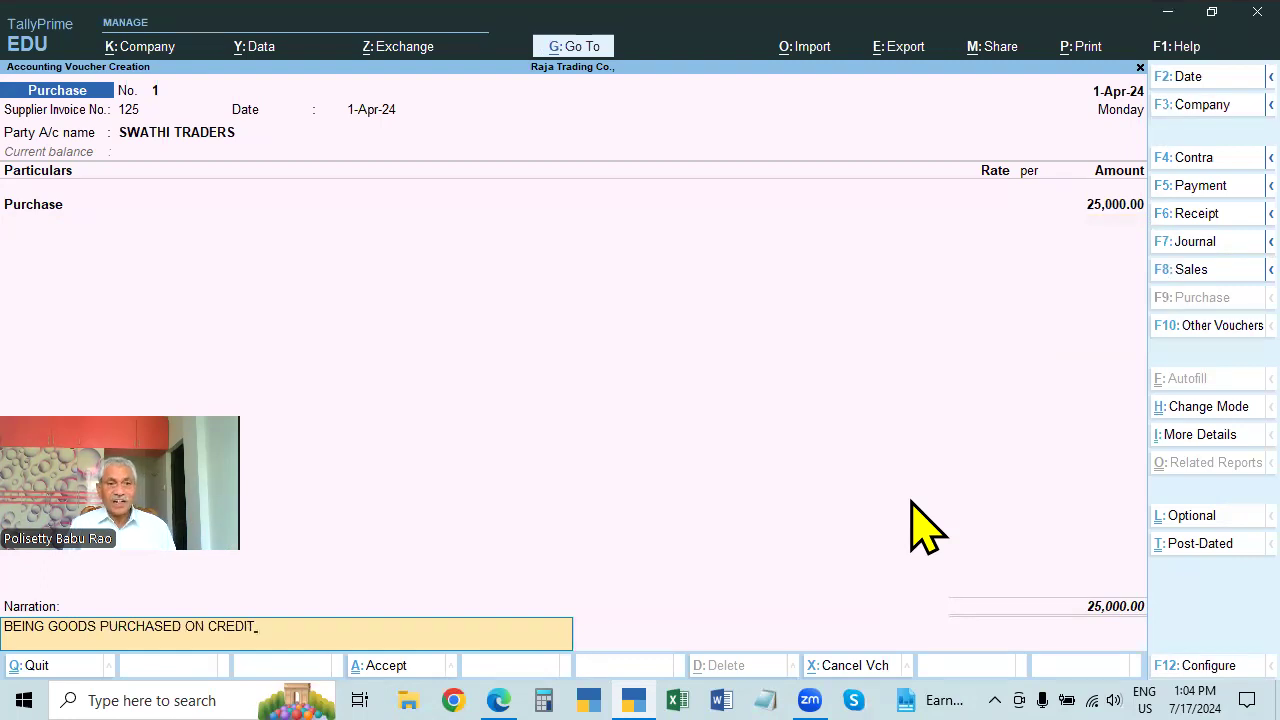
{"action": "key", "text": "Return"}
- Check the next transaction in the PDF and start a sales voucher
{"action": "key", "text": "alt+Tab"}
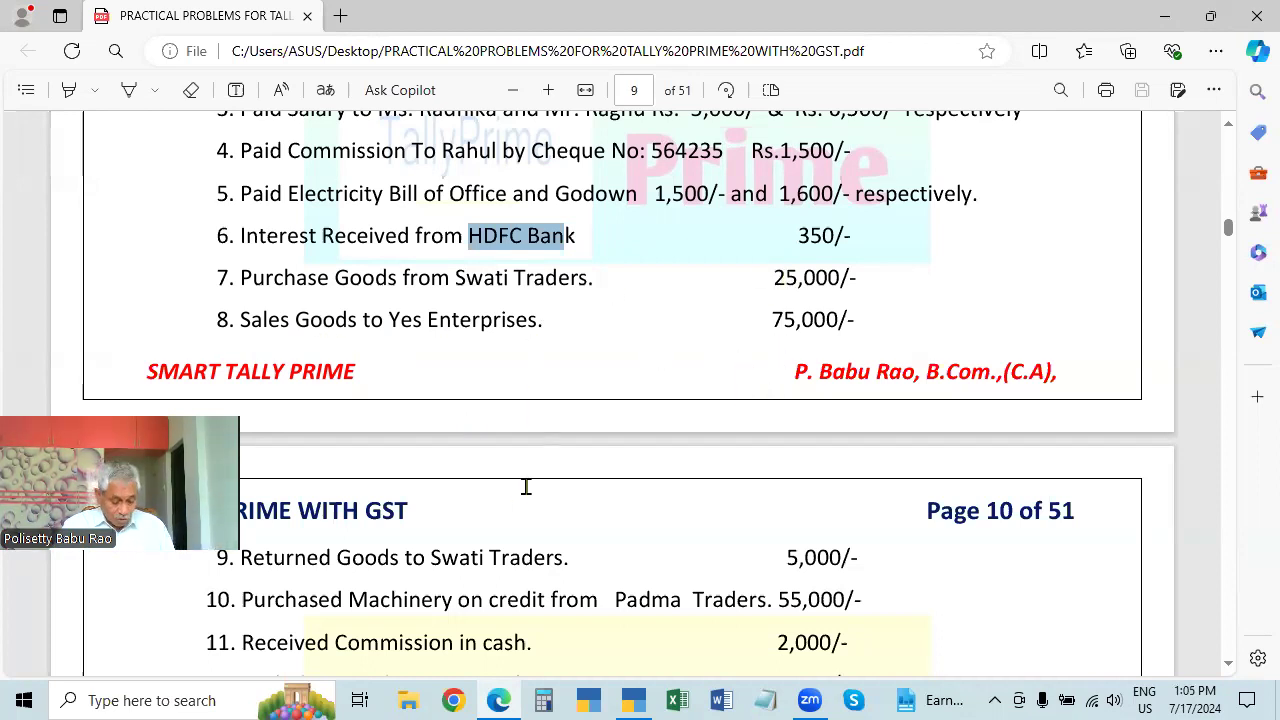
{"action": "key", "text": "alt+Tab"}
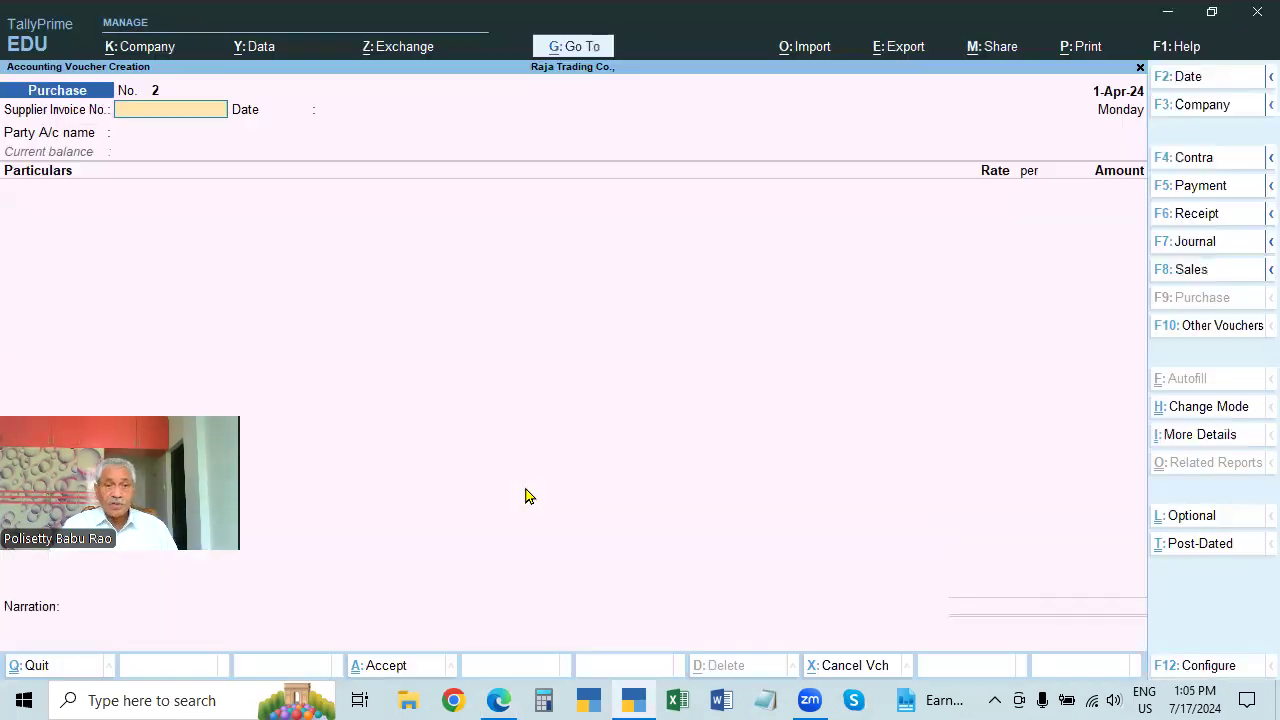
{"action": "left_click", "coordinate": [1188, 270]}
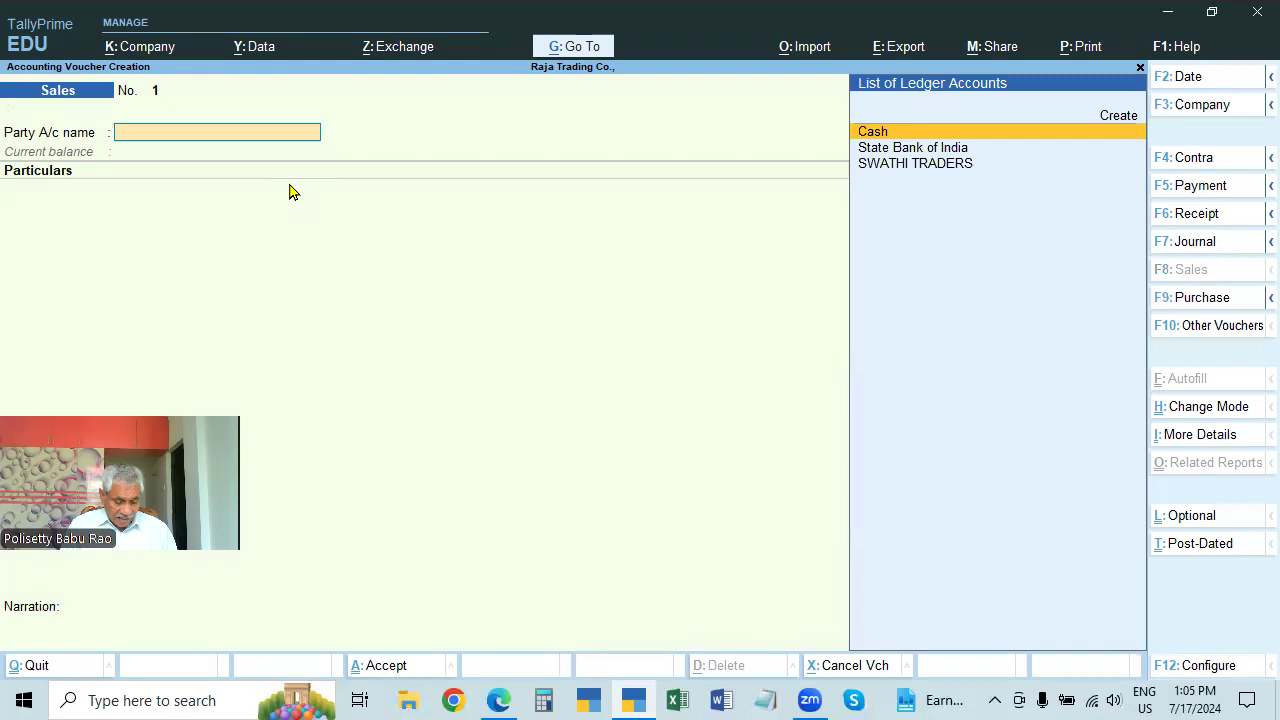
- Start a new party ledger named Yes Enterprises and check the customer's transaction in the PDF
{"action": "key", "text": "alt+c"}
{"action": "type", "text": "Te"}
{"action": "key", "text": "BackSpace"}
{"action": "key", "text": "BackSpace"}
{"action": "type", "text": "Yes e"}
{"action": "type", "text": "nte"}
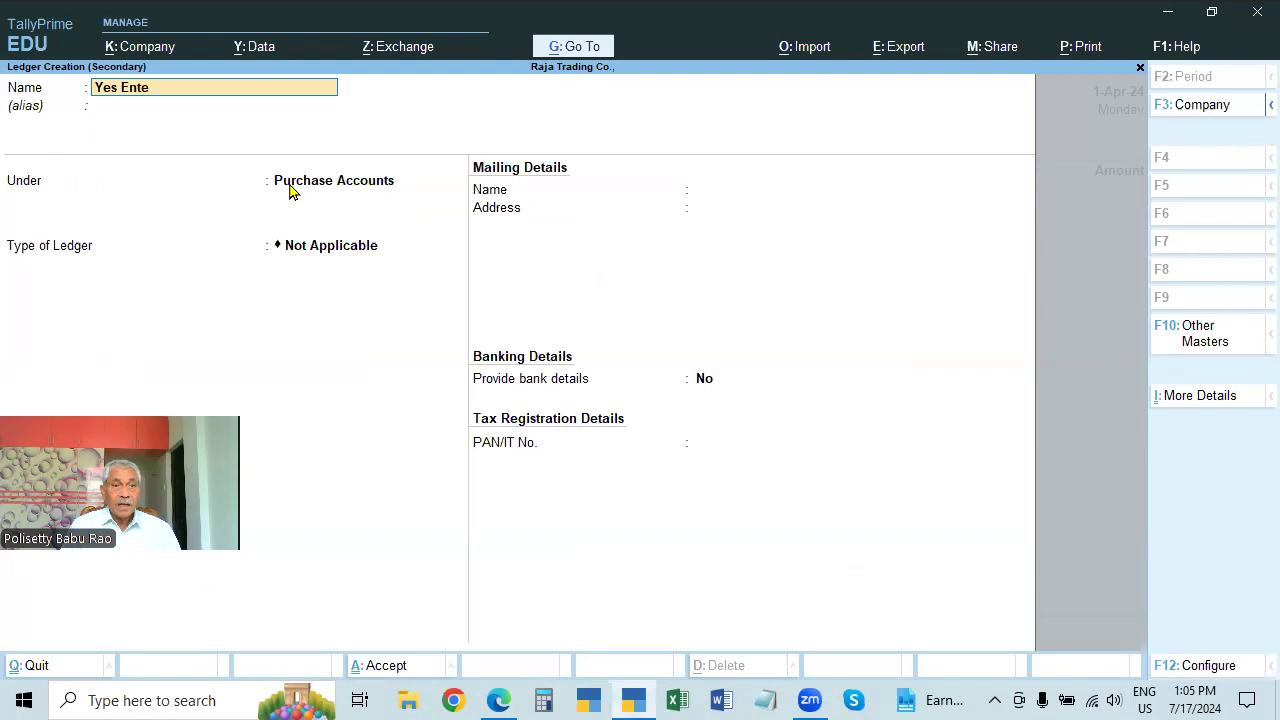
{"action": "type", "text": "rprises"}
{"action": "key", "text": "Return"}
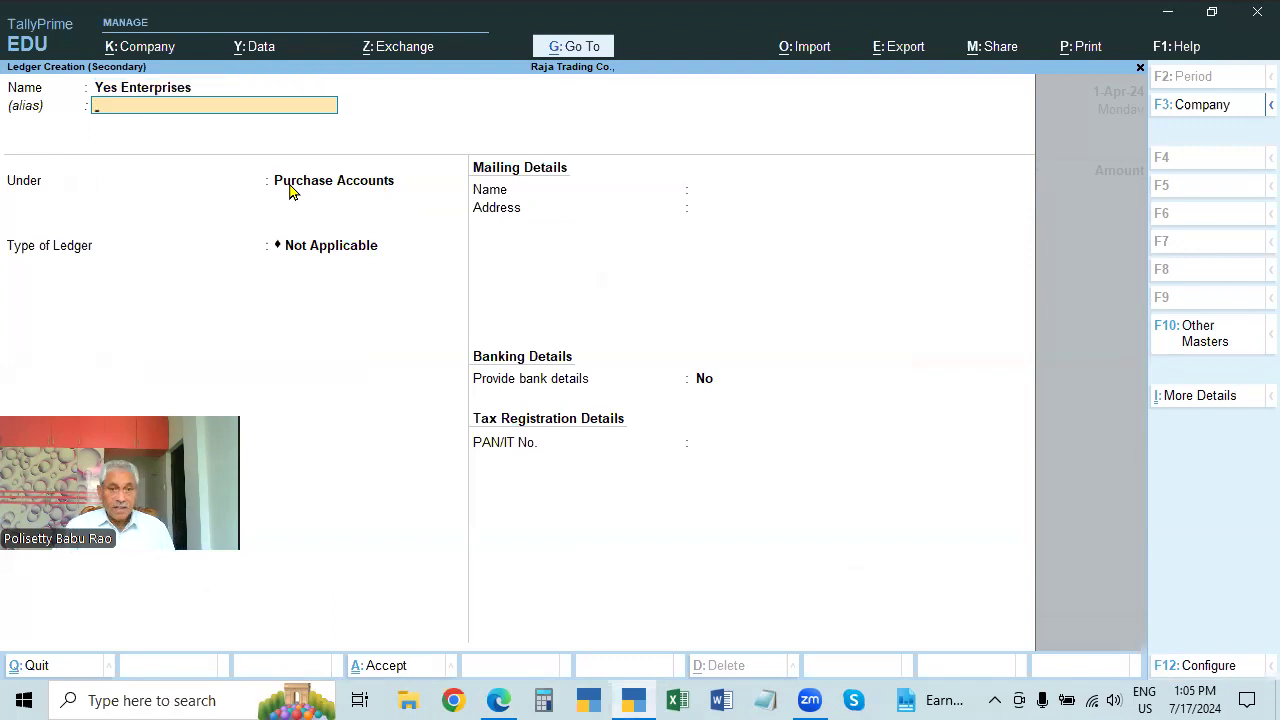
{"action": "key", "text": "alt+Tab"}
{"action": "key", "text": "alt+Tab"}
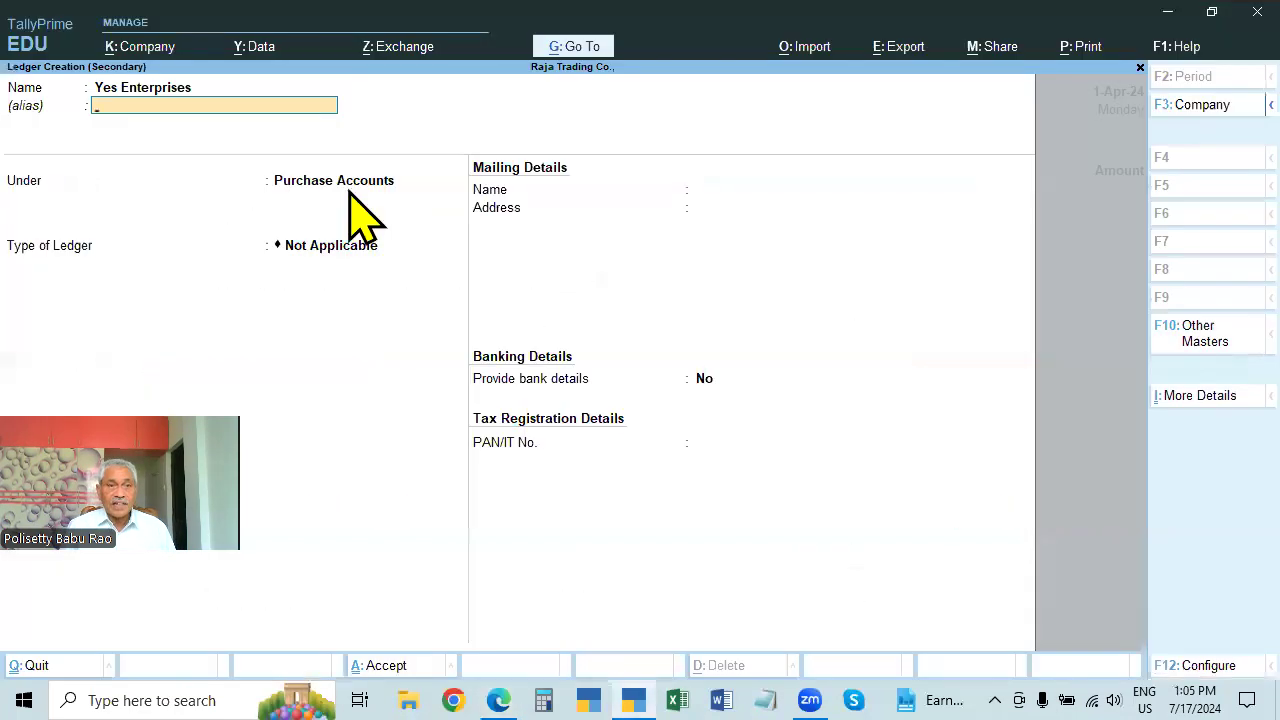
- Place the Yes Enterprises ledger under Sundry Debtors with Andhra Pradesh as its state and save it
{"action": "key", "text": "Return"}
{"action": "type", "text": "Sun"}
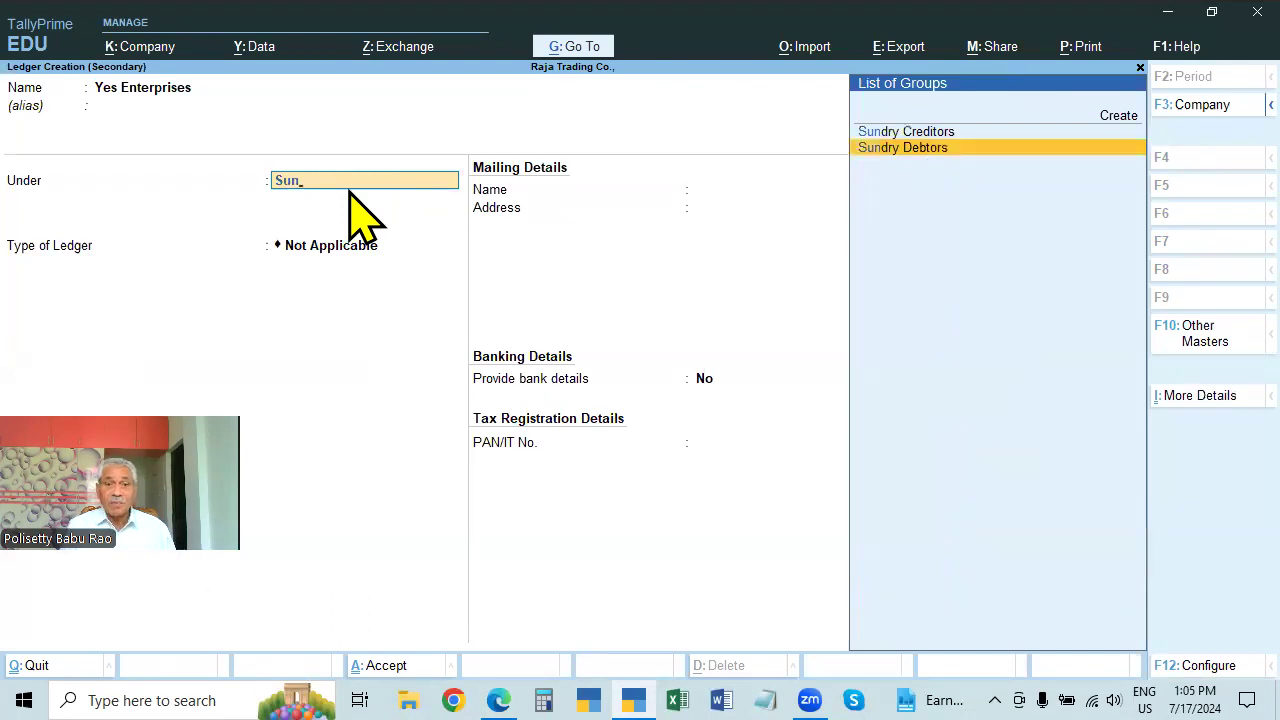
{"action": "key", "text": "Return"}
{"action": "key", "text": "Return"}
{"action": "key", "text": "Return"}
{"action": "key", "text": "Return"}
{"action": "key", "text": "Return"}
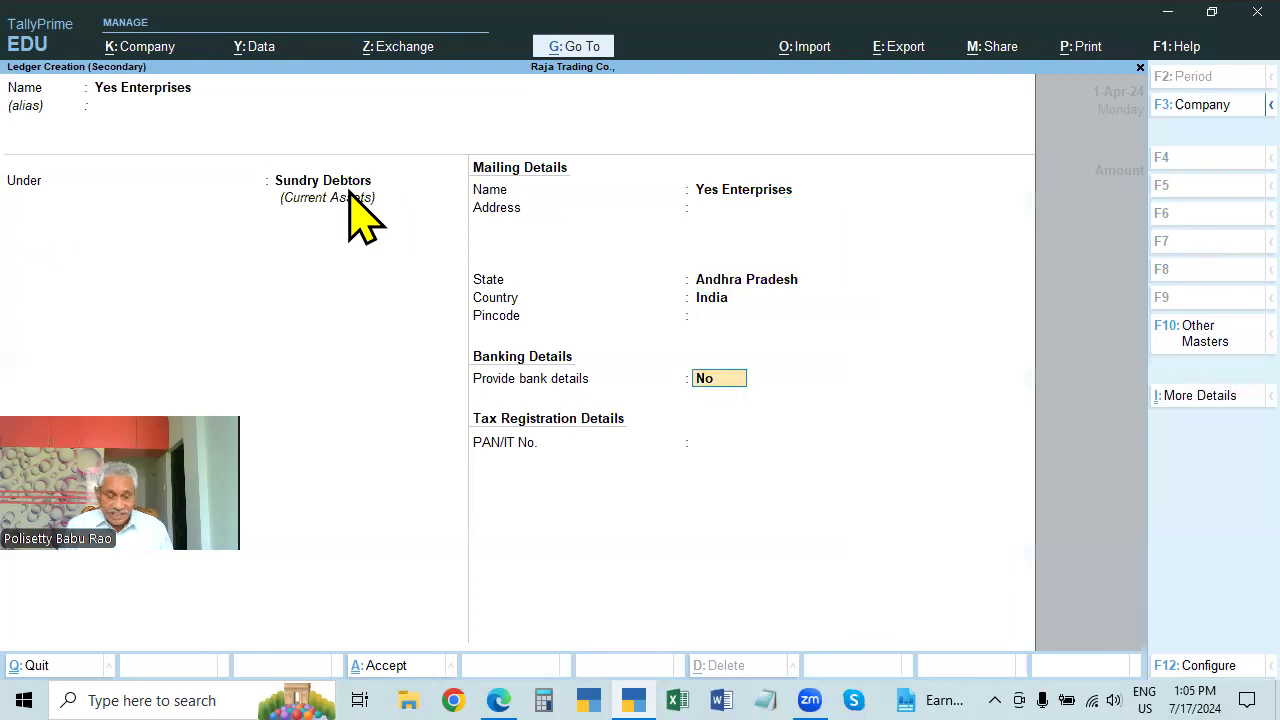
{"action": "key", "text": "ctrl+a"}
- Skip the dispatch details and accept the buyer's party details for the sales voucher
{"action": "key", "text": "Return"}
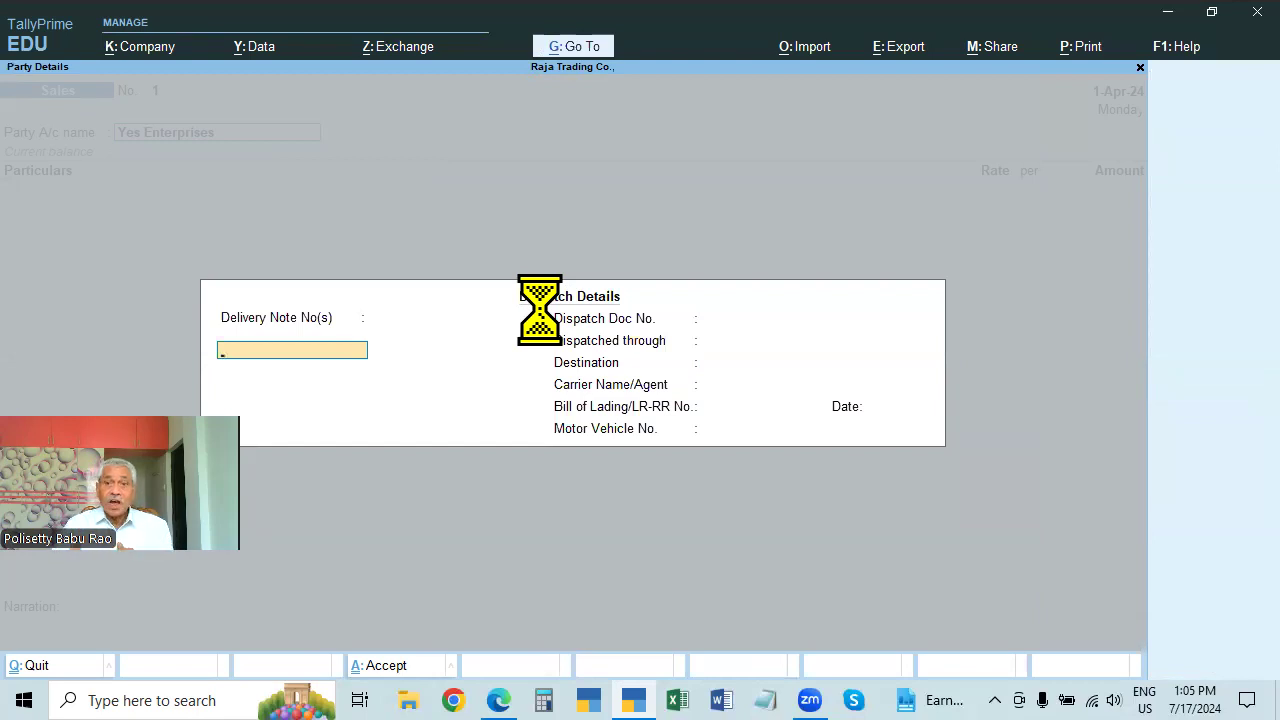
{"action": "key", "text": "ctrl+a"}
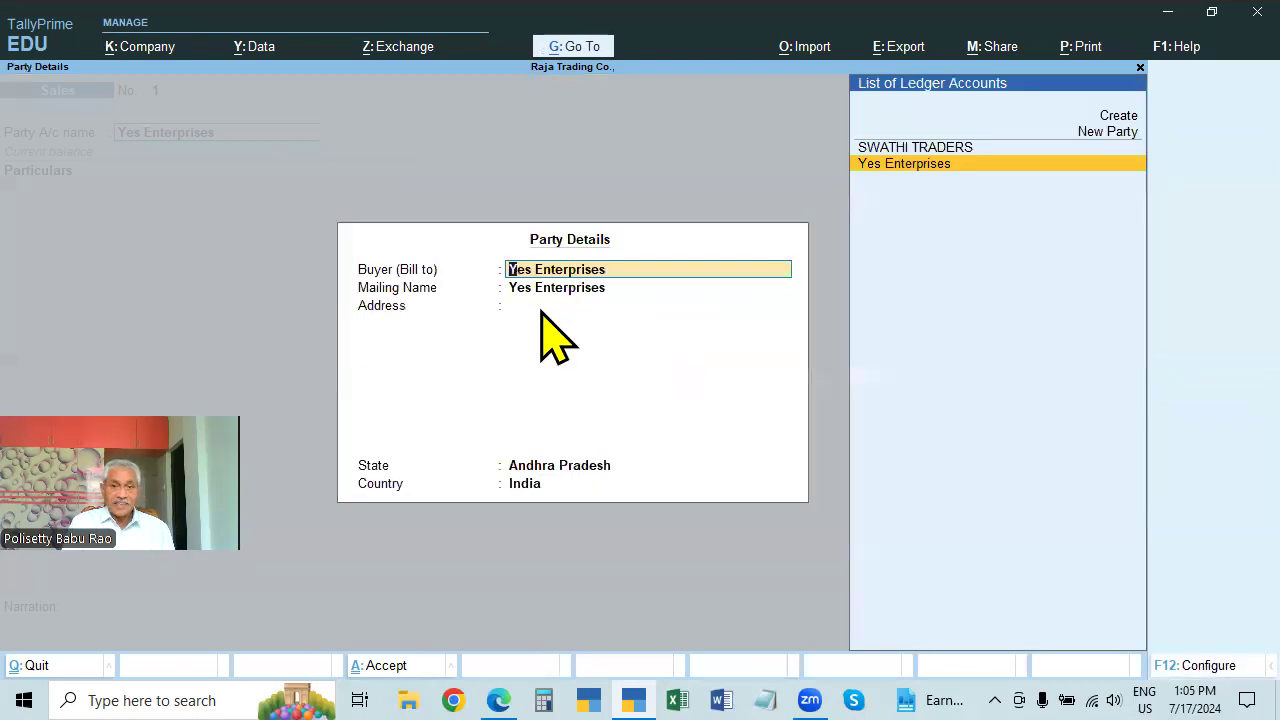
{"action": "key", "text": "ctrl+a"}
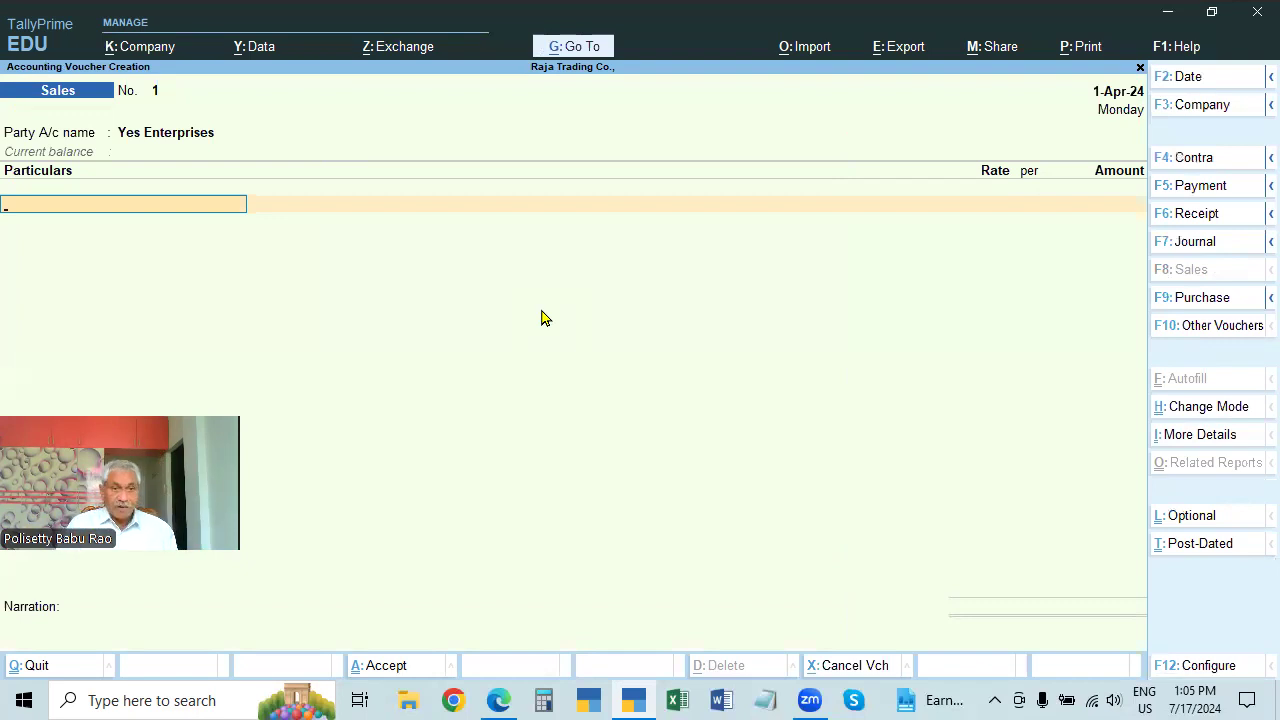
- Create the ledger Sales under Sales Accounts with its ledger type left as Not Applicable
{"action": "key", "text": "alt+c"}
{"action": "type", "text": "Sale"}
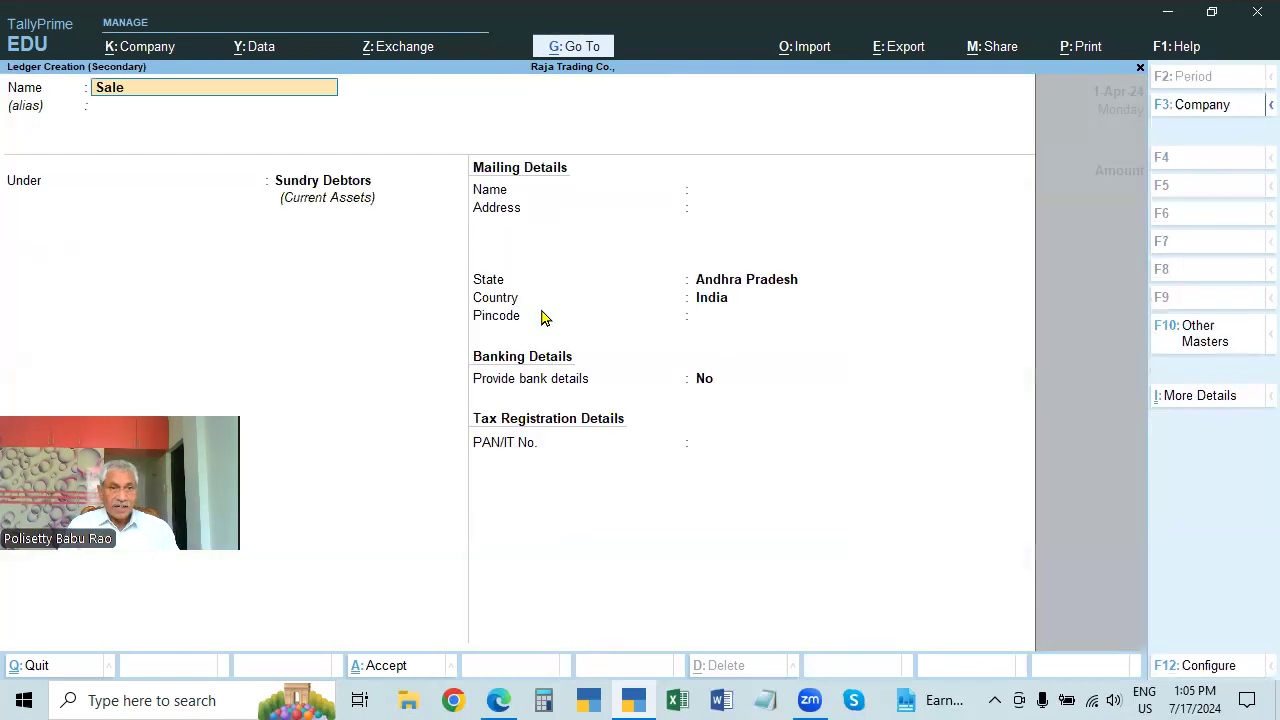
{"action": "key", "text": "Return"}
{"action": "key", "text": "Return"}
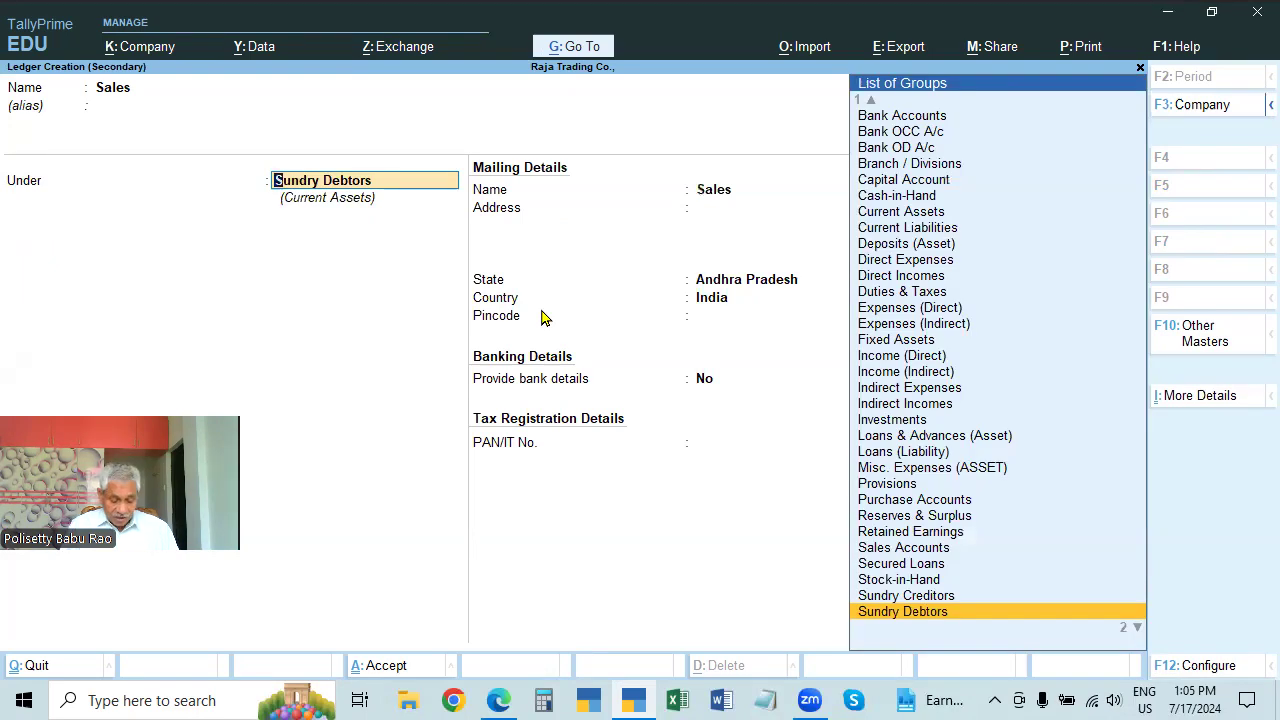
{"action": "type", "text": "Sal"}
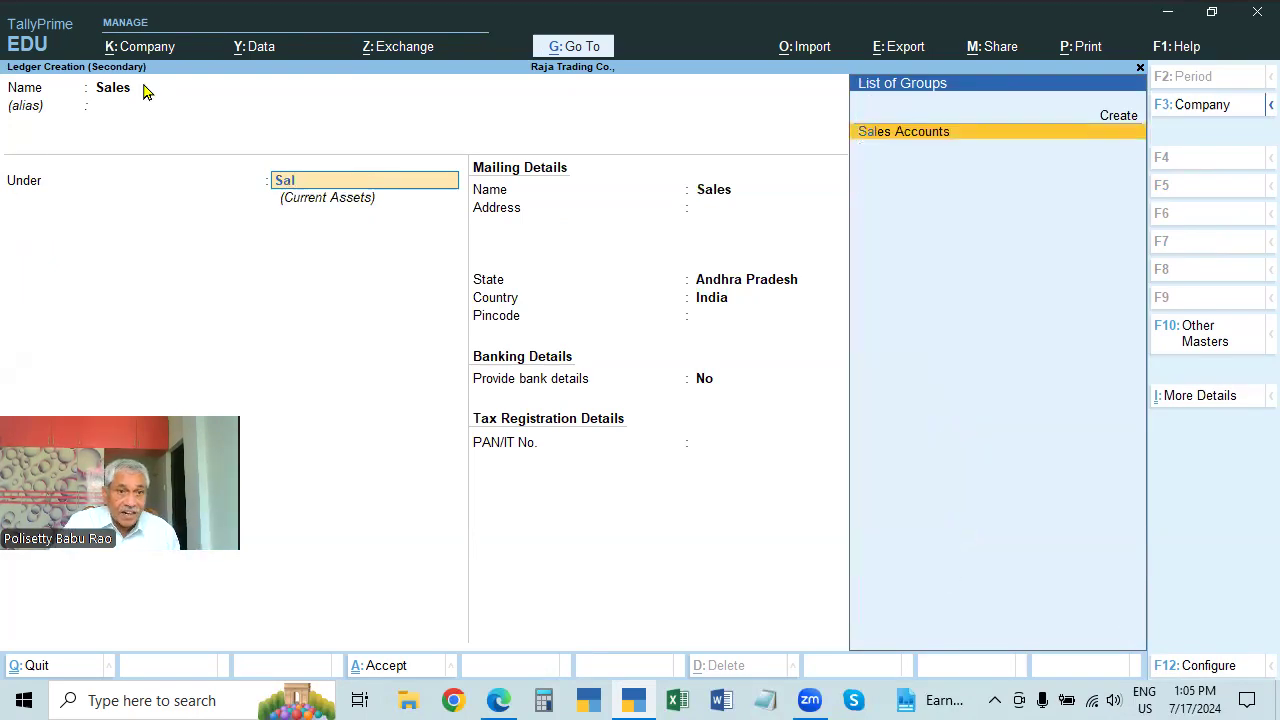
{"action": "key", "text": "Return"}
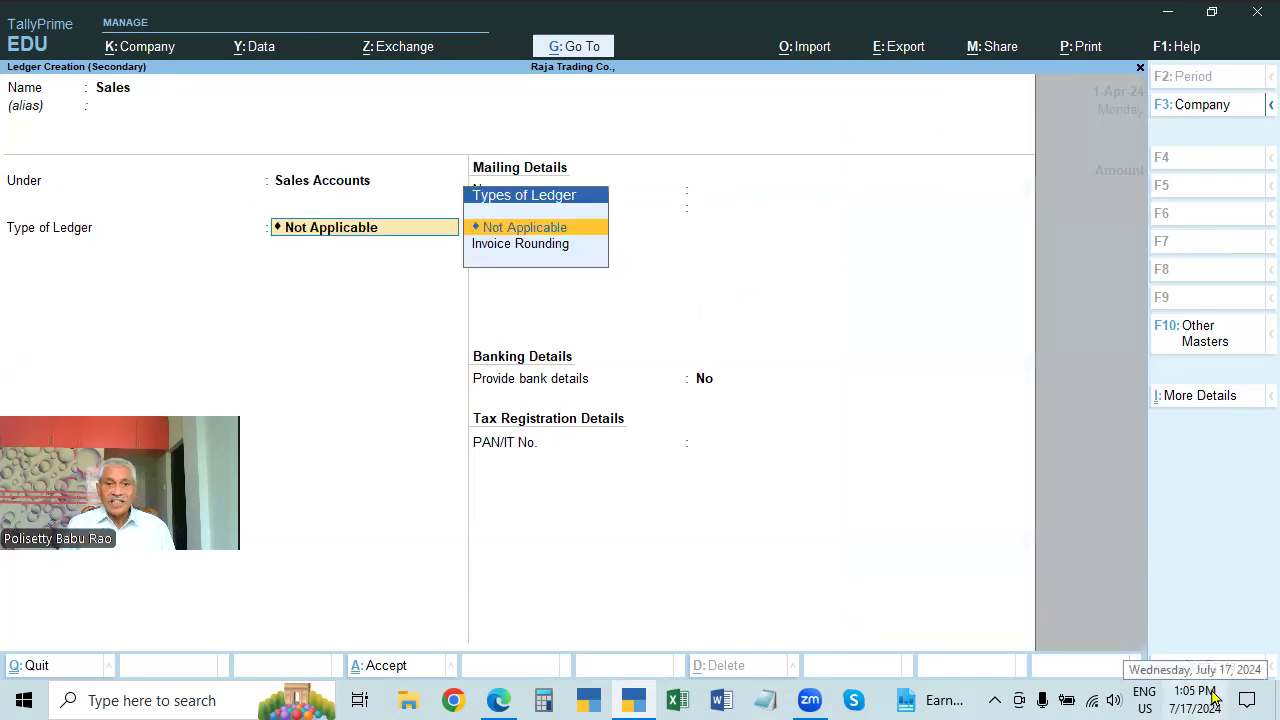
{"action": "key", "text": "ctrl+a"}
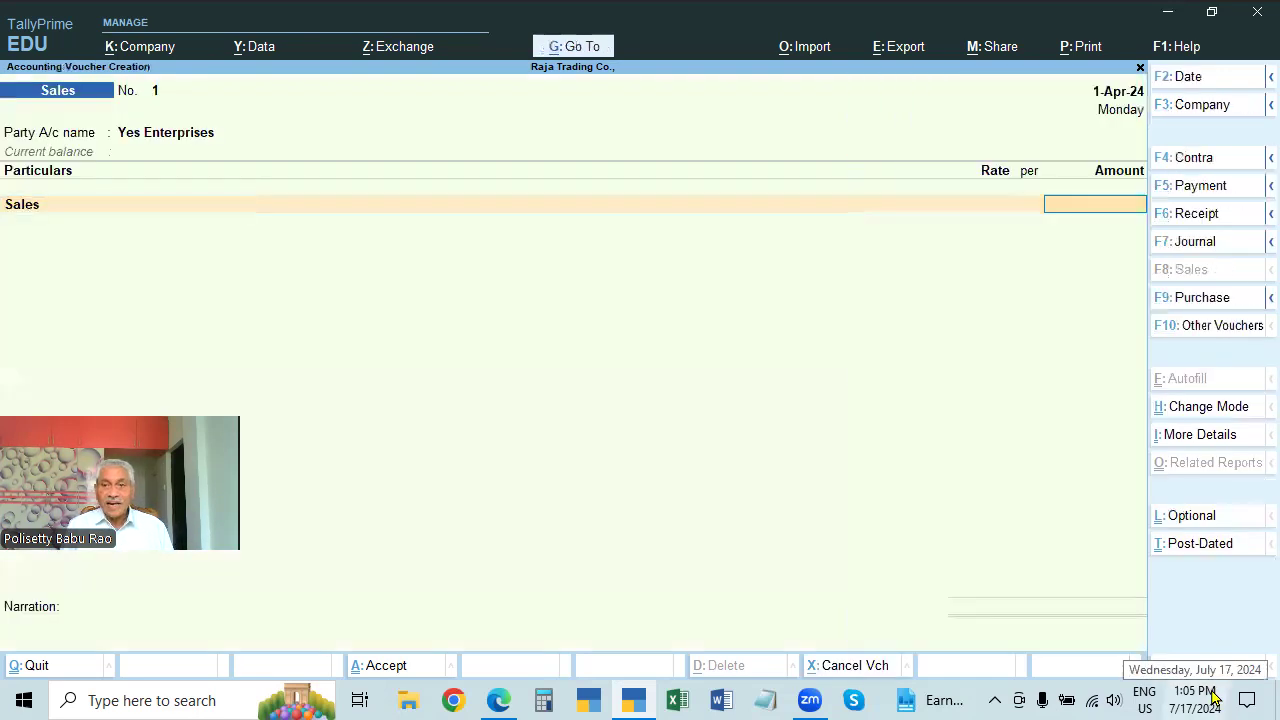
- Check the amount in the PDF, enter 75,000 for the Sales ledger and end the ledger entries
{"action": "key", "text": "alt+Tab"}
{"action": "key", "text": "alt+Tab"}
{"action": "type", "text": "75000"}
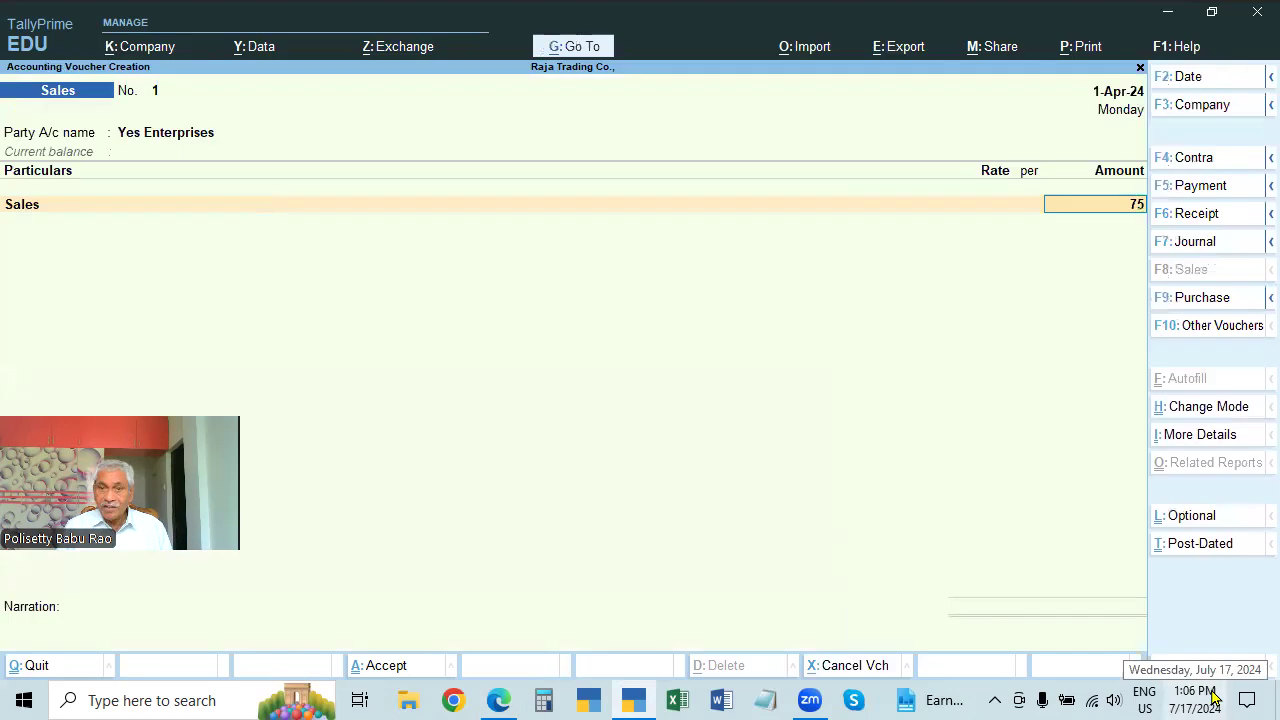
{"action": "key", "text": "Return"}
{"action": "key", "text": "Return"}
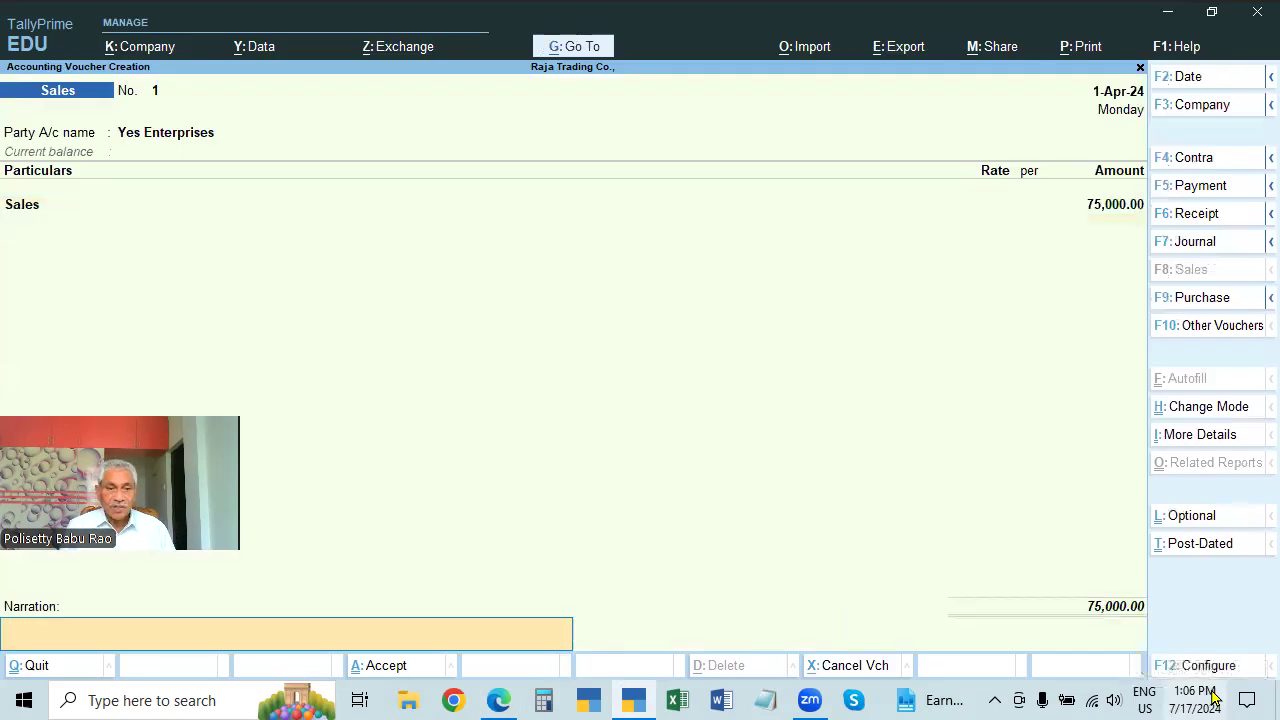
- Enter the narration "BEING GOODS SOLD ON CREDIT" for the Yes Enterprises sales voucher and complete the entry
{"action": "type", "text": "B"}
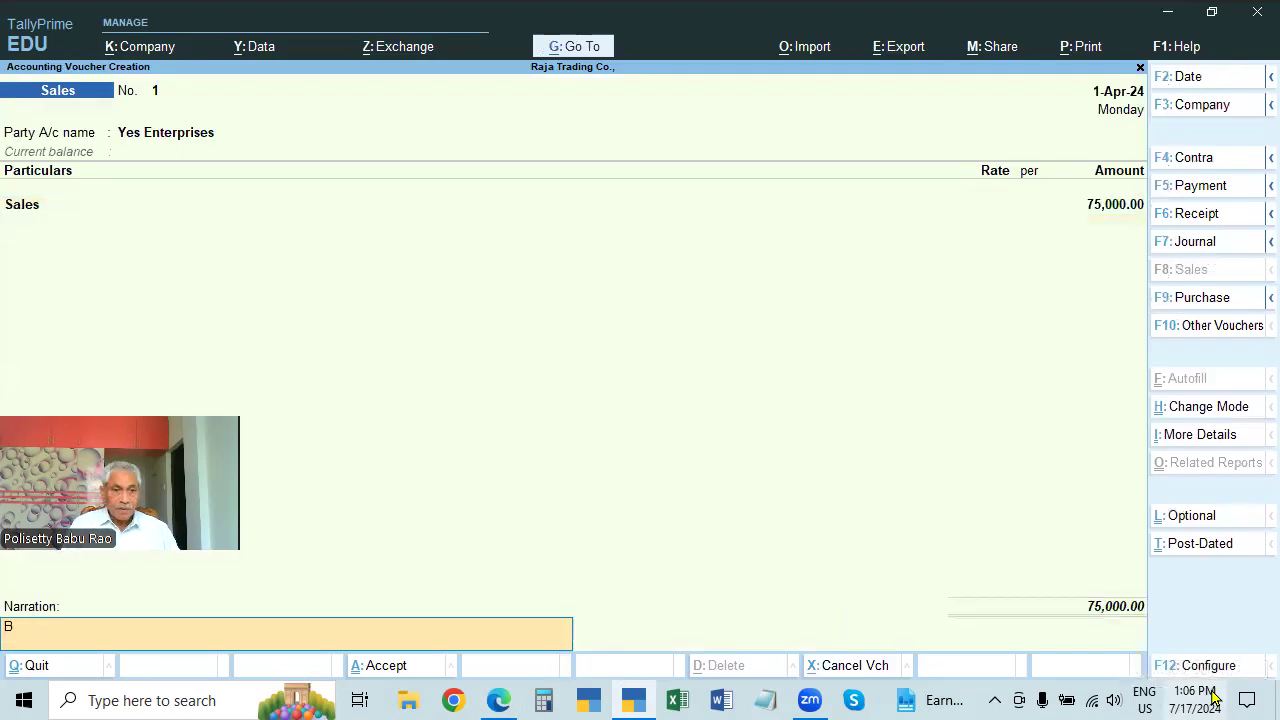
{"action": "type", "text": "EING GOODS SO"}
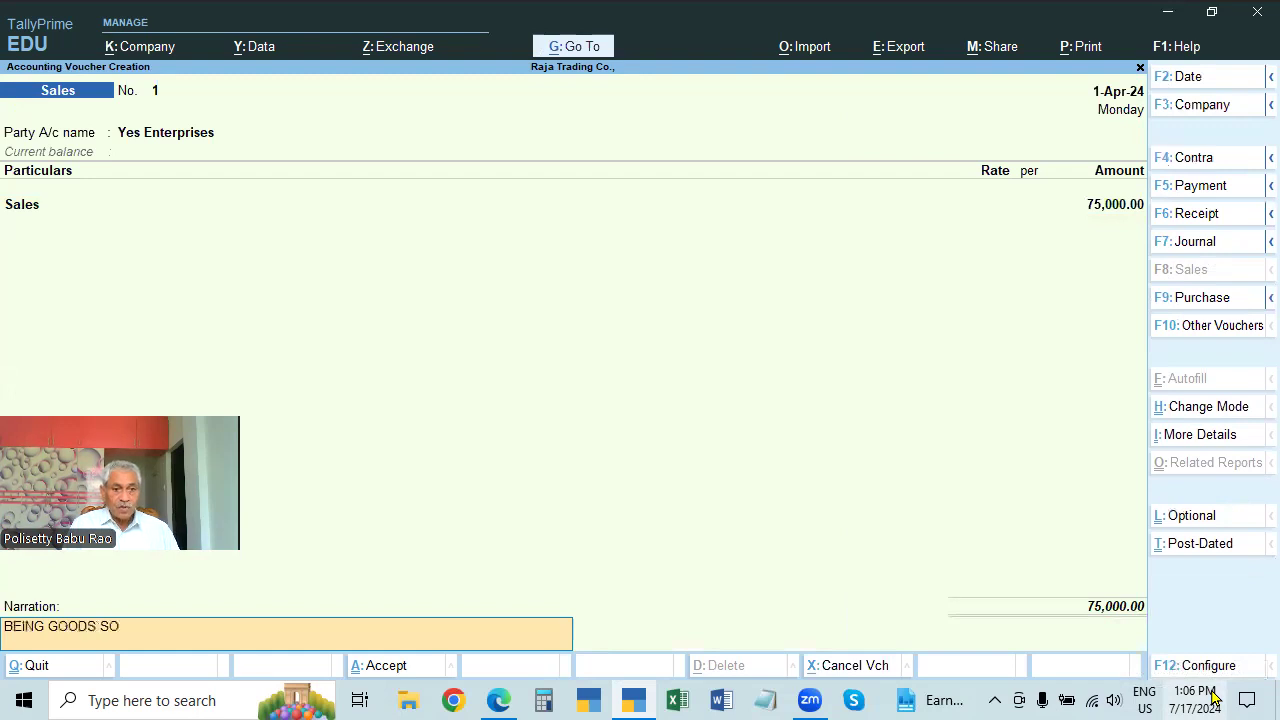
{"action": "type", "text": "LD OR CREDIT"}
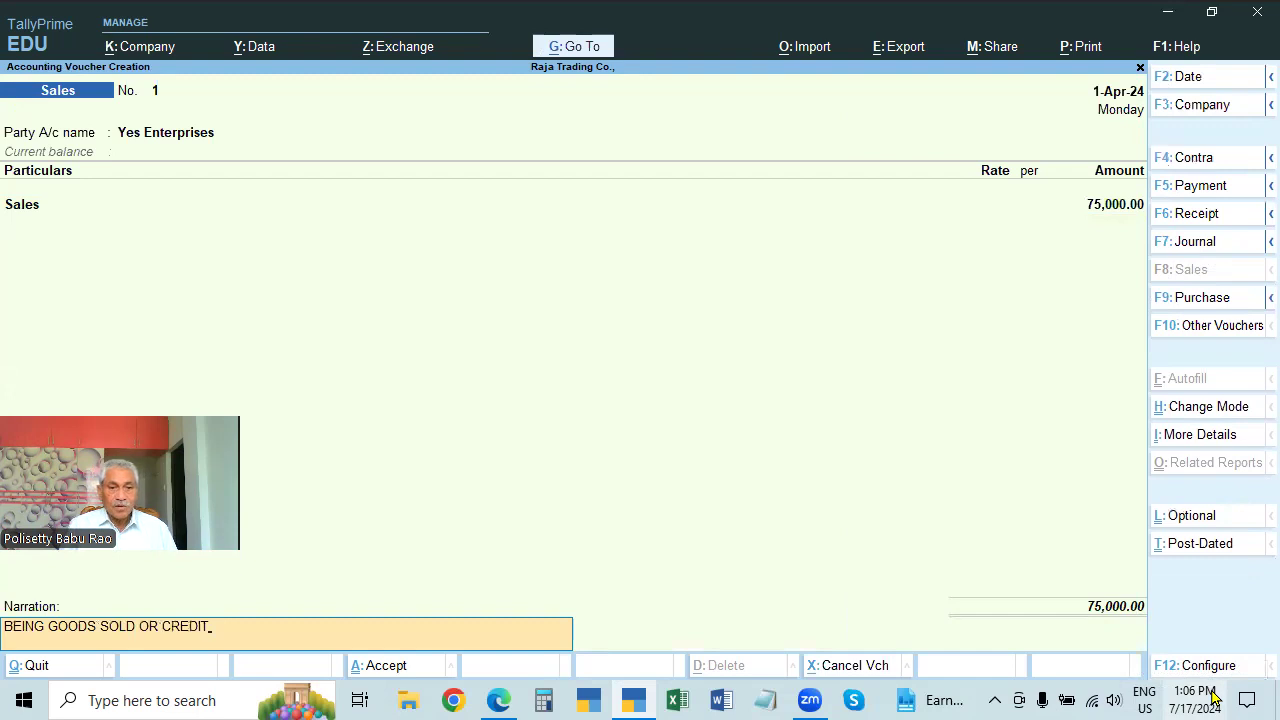
{"action": "key", "text": "Return"}
{"action": "key", "text": "Escape"}
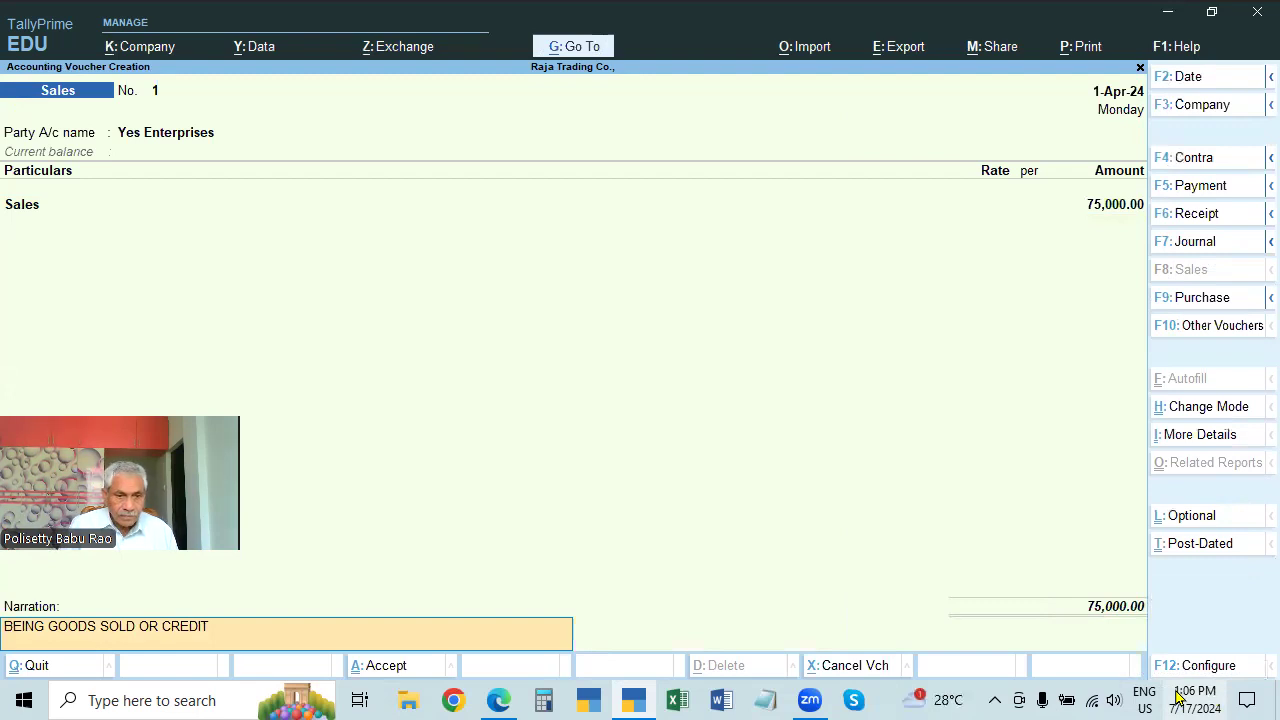
{"action": "key", "text": "Delete"}
{"action": "type", "text": "N"}
{"action": "key", "text": "Return"}
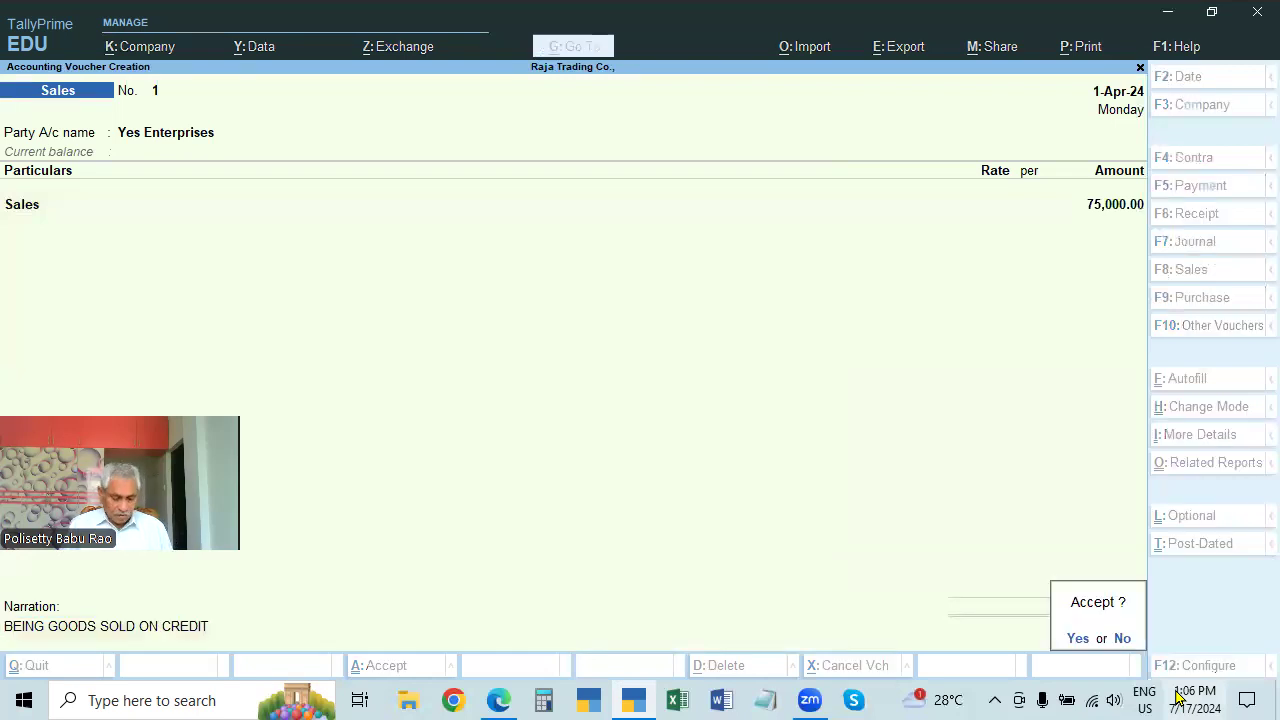
- Check the next transaction in the practical problems PDF, return to TallyPrime and start a debit note dated 2-Apr-24
{"action": "key", "text": "alt+Tab"}
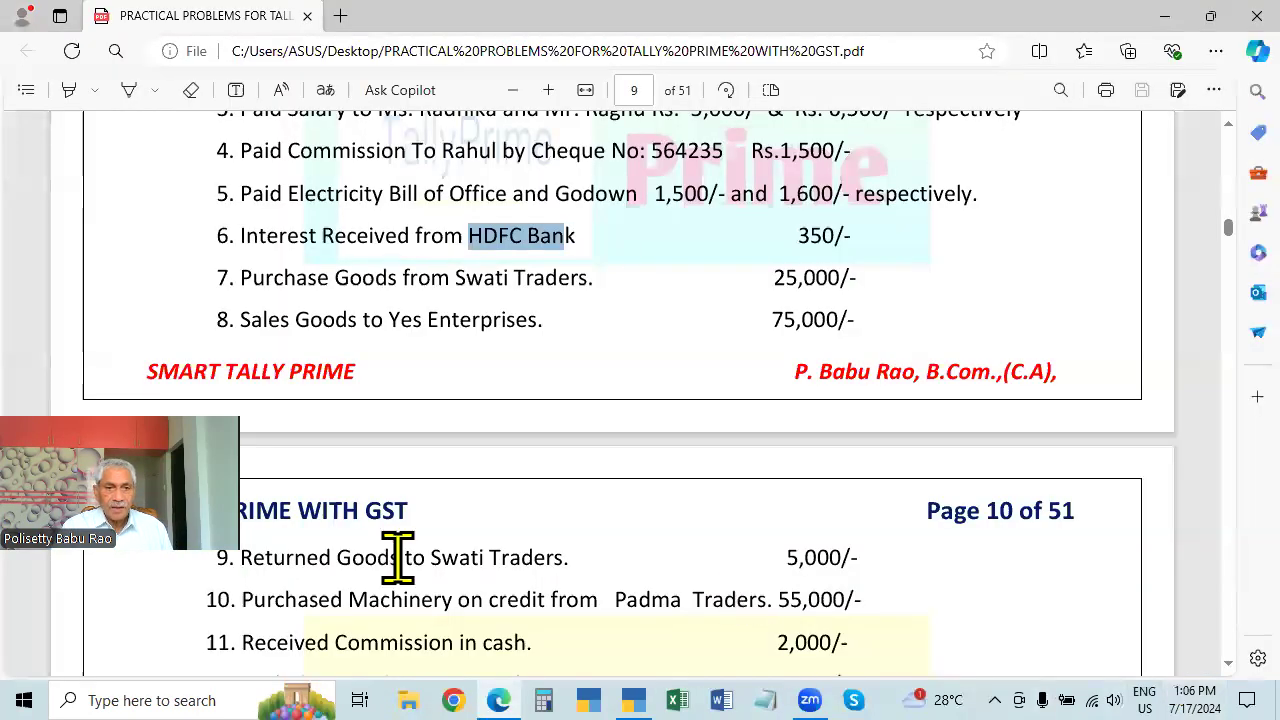
{"action": "scroll", "coordinate": [508, 450], "scroll_direction": "down", "scroll_amount": 2}
{"action": "scroll", "coordinate": [484, 435], "scroll_direction": "up", "scroll_amount": 4}
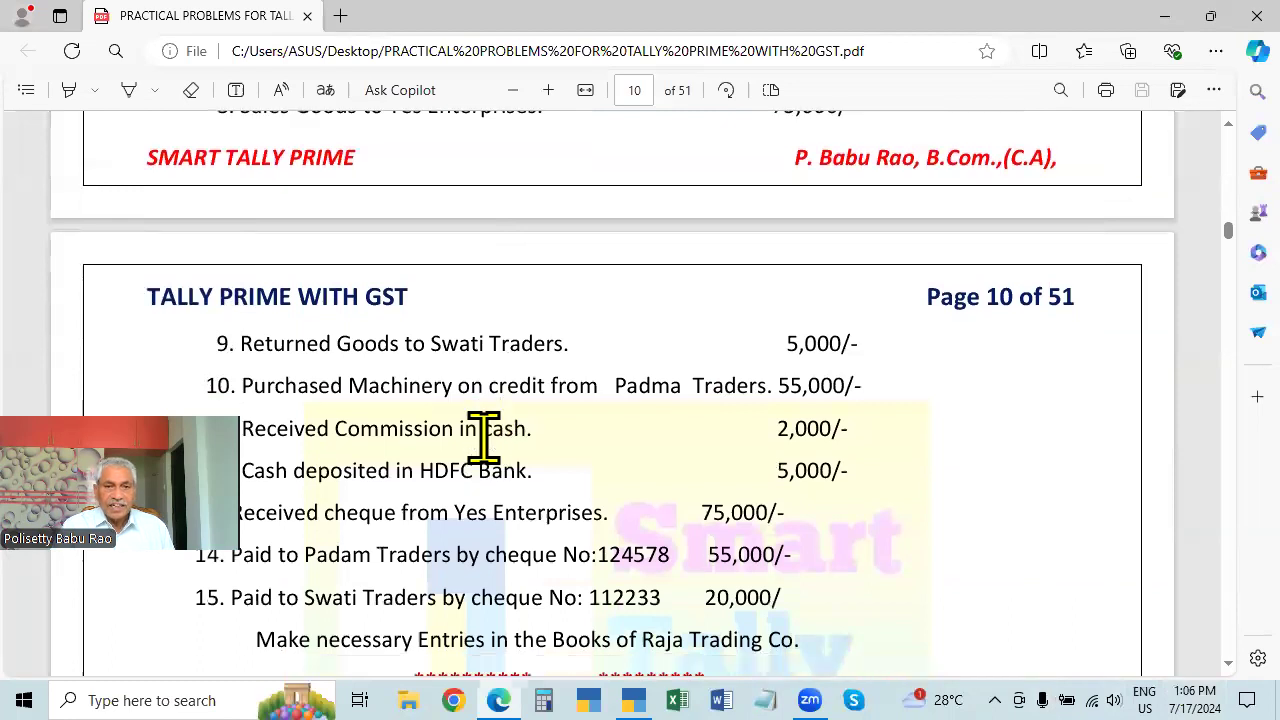
{"action": "scroll", "coordinate": [485, 470], "scroll_direction": "down", "scroll_amount": 4}
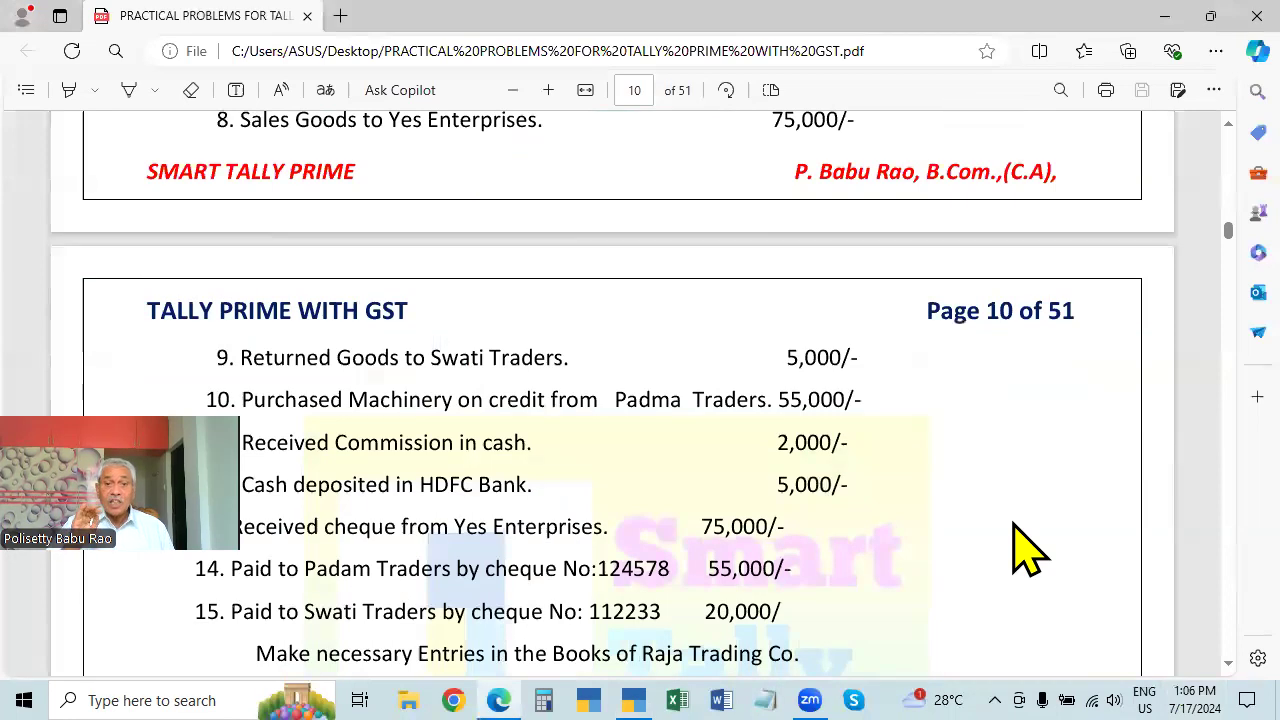
{"action": "key", "text": "alt+Tab"}
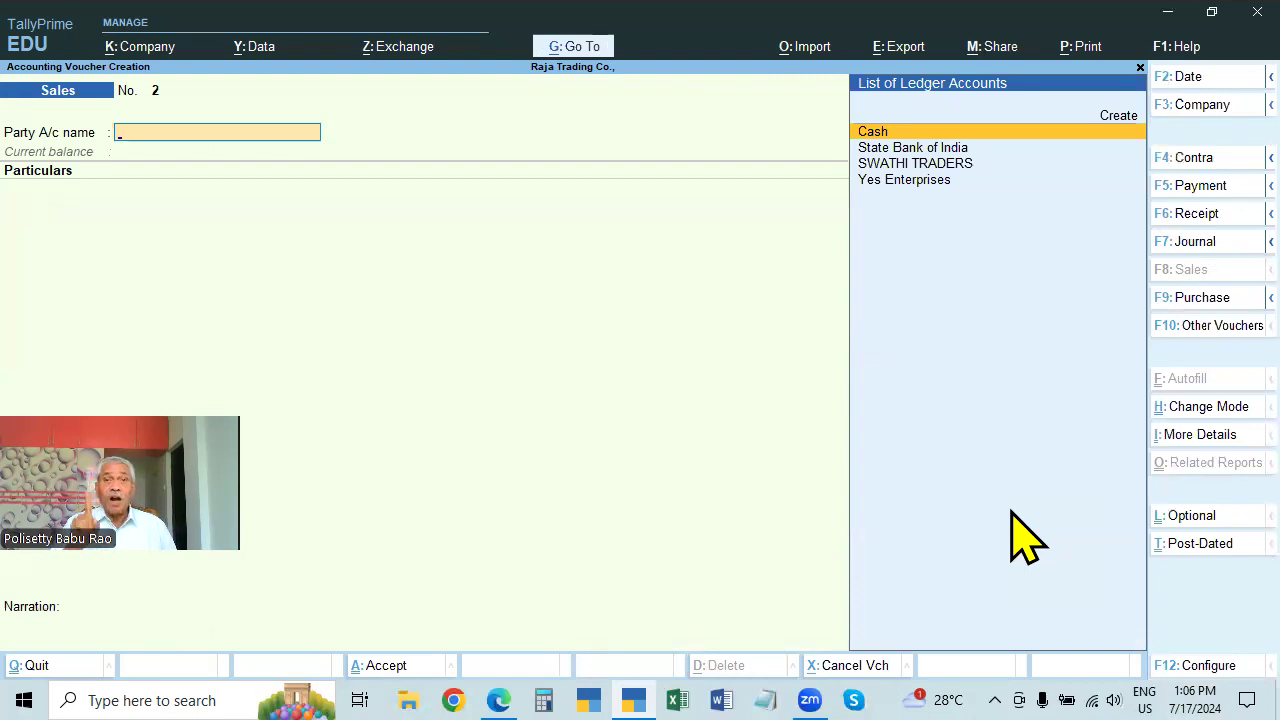
{"action": "key", "text": "alt"}
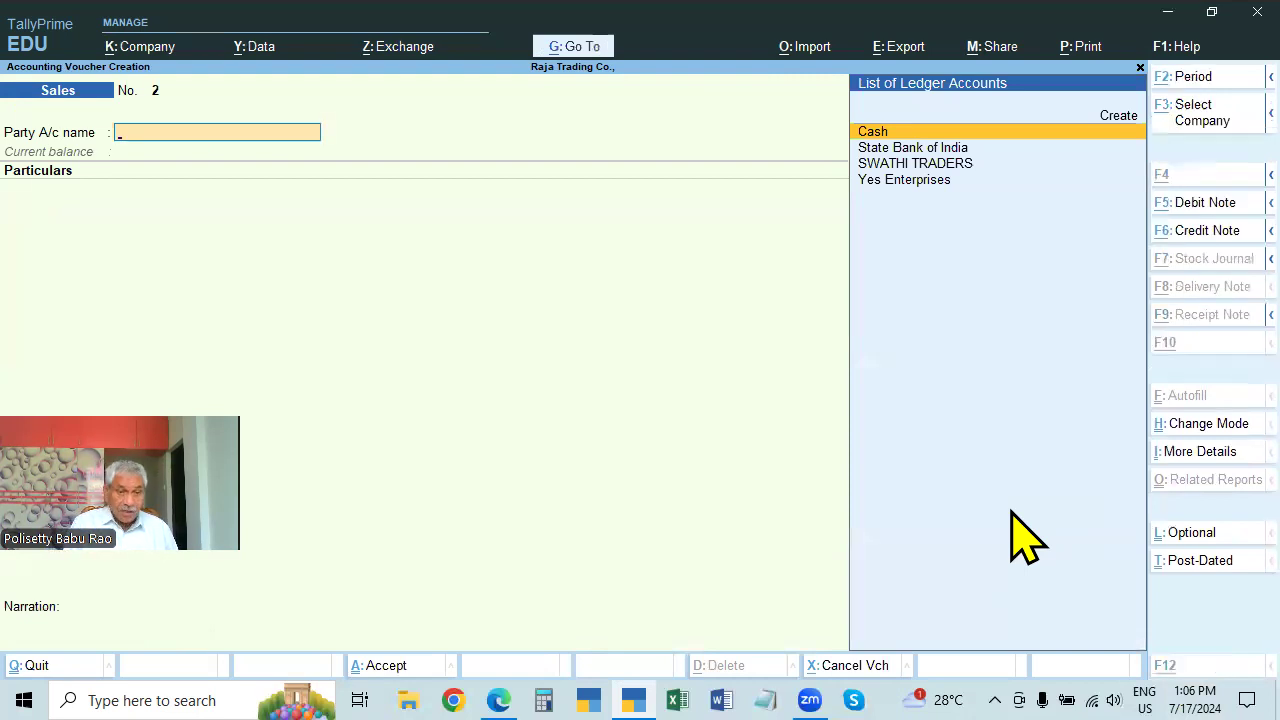
{"action": "key", "text": "alt+F5"}
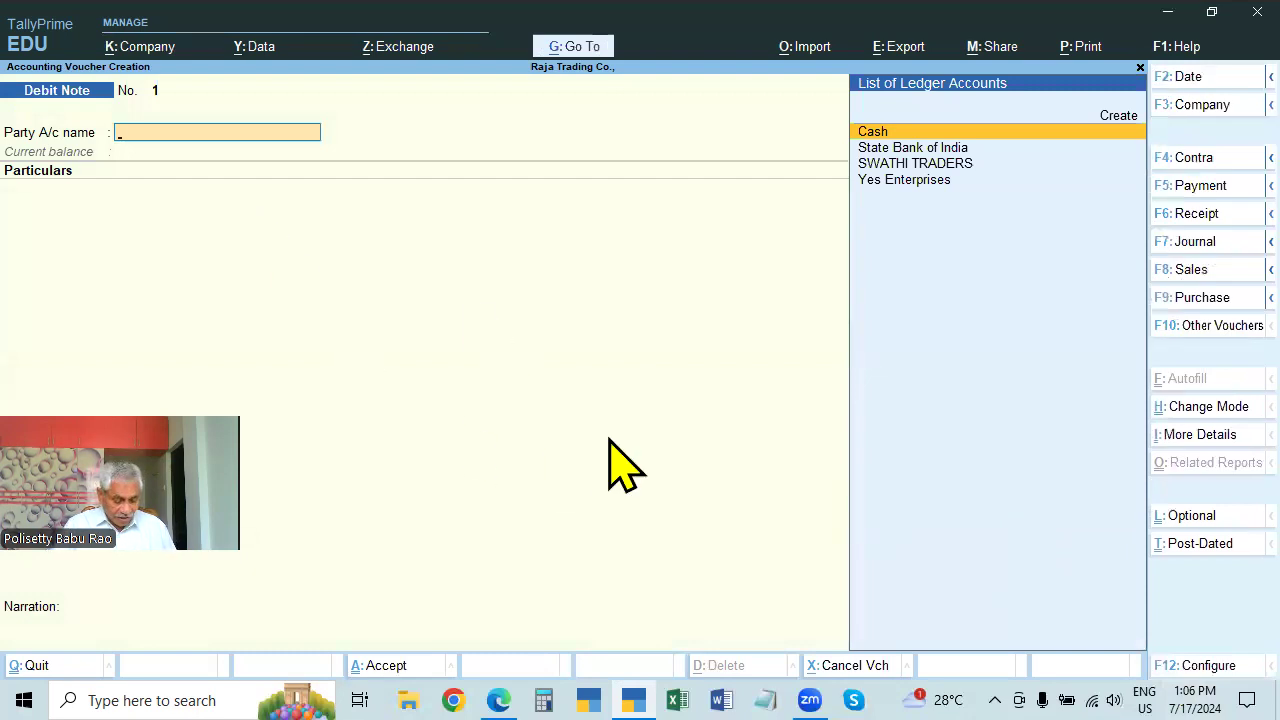
{"action": "key", "text": "F2"}
{"action": "key", "text": "Return"}
{"action": "key", "text": "Return"}
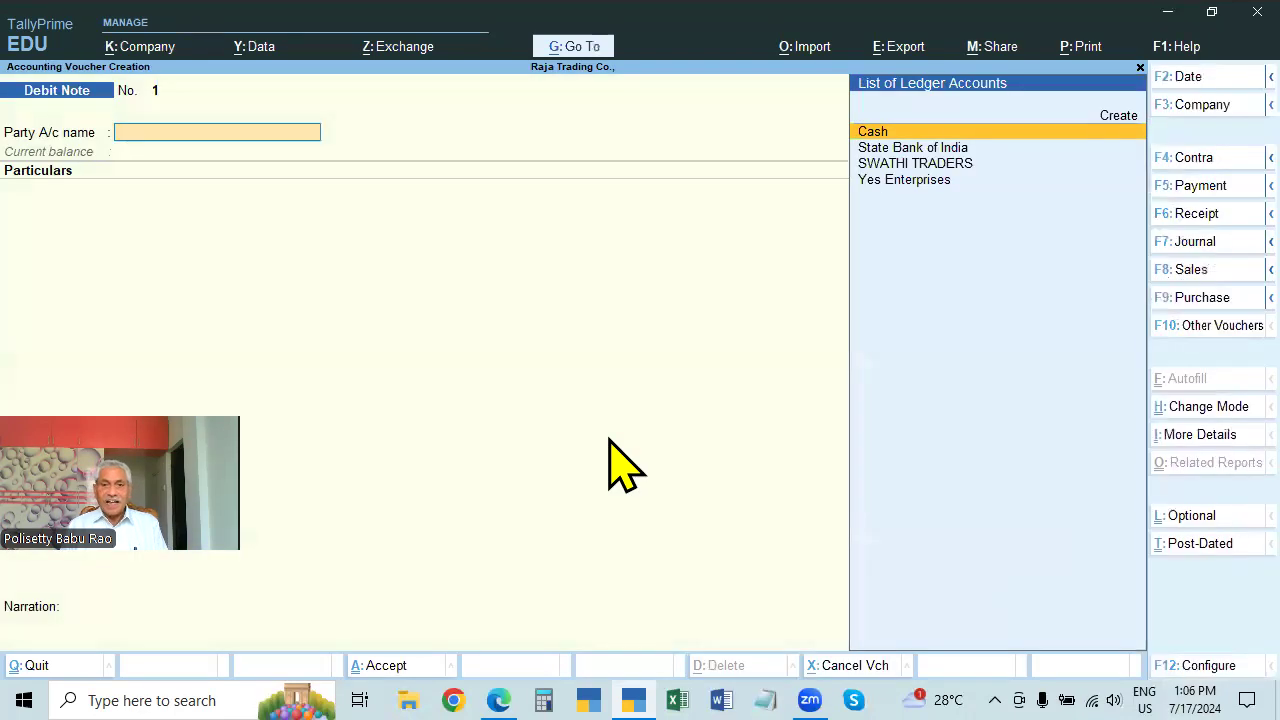
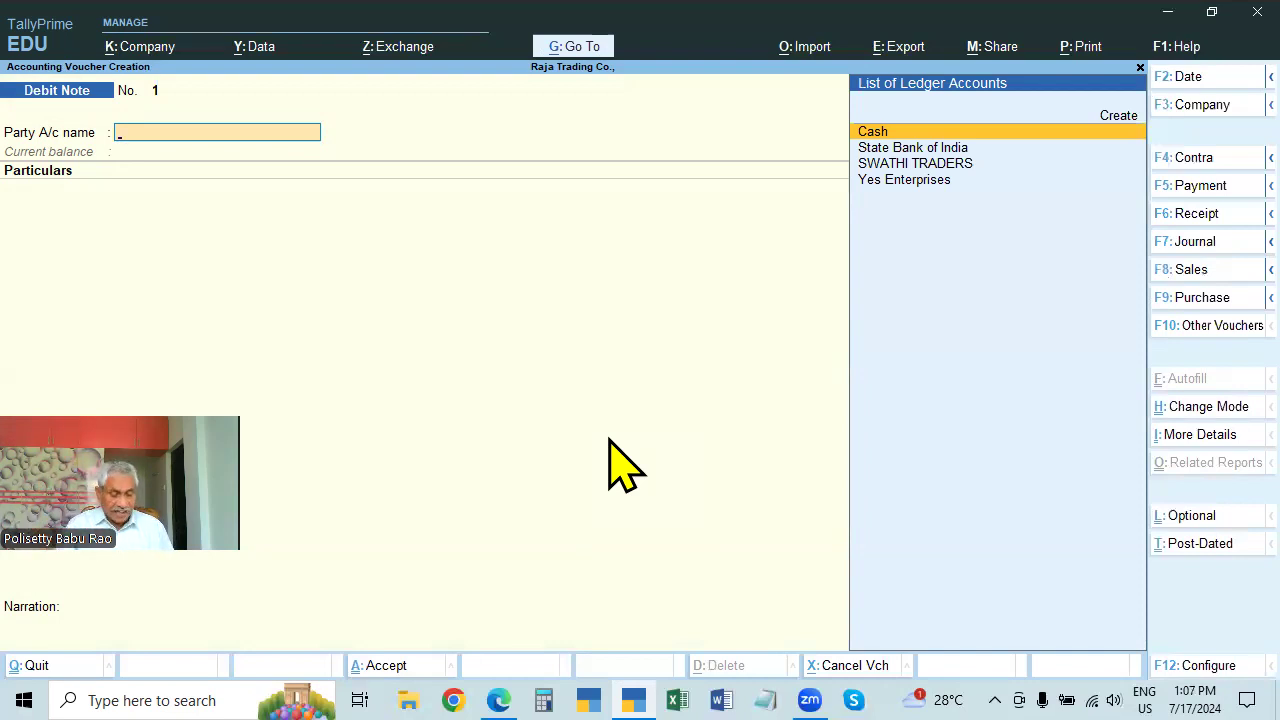
- Leave voucher entry and display the Day Book for 1-Apr-24
{"action": "key", "text": "Escape"}
{"action": "key", "text": "y"}
{"action": "key", "text": "Down"}
{"action": "key", "text": "Return"}
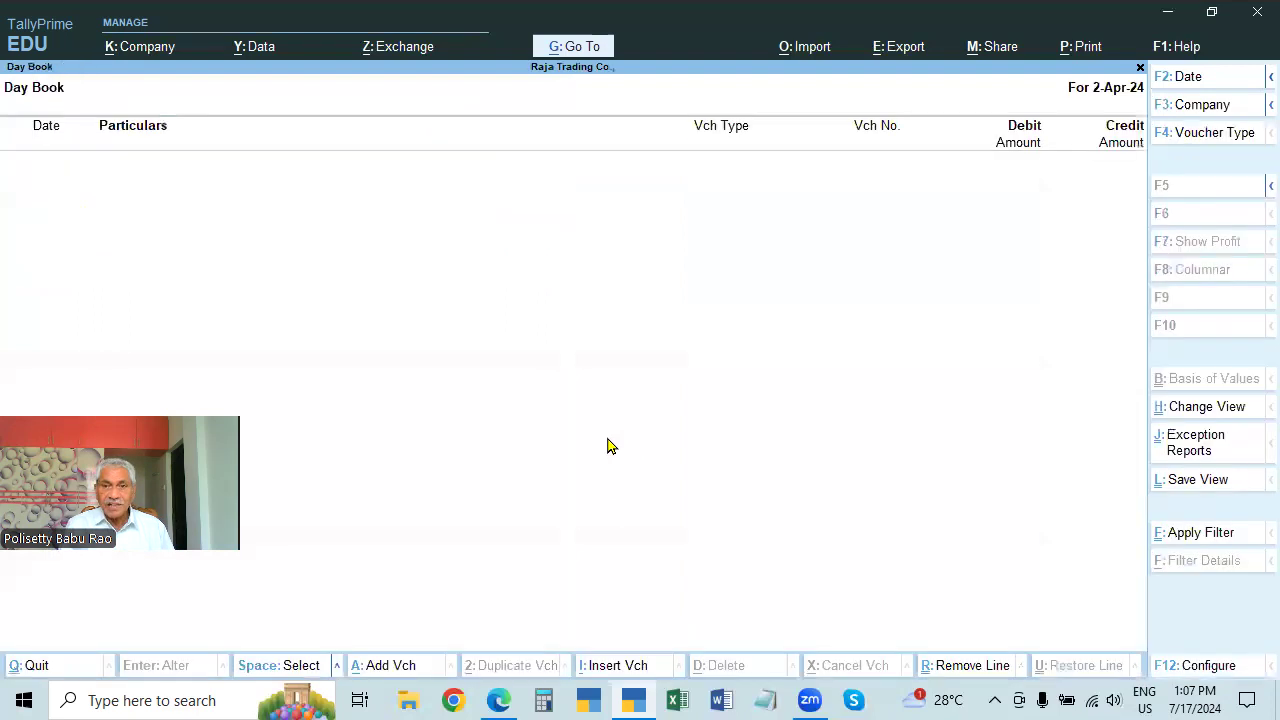
{"action": "key", "text": "F2"}
{"action": "type", "text": "1"}
{"action": "key", "text": "Return"}
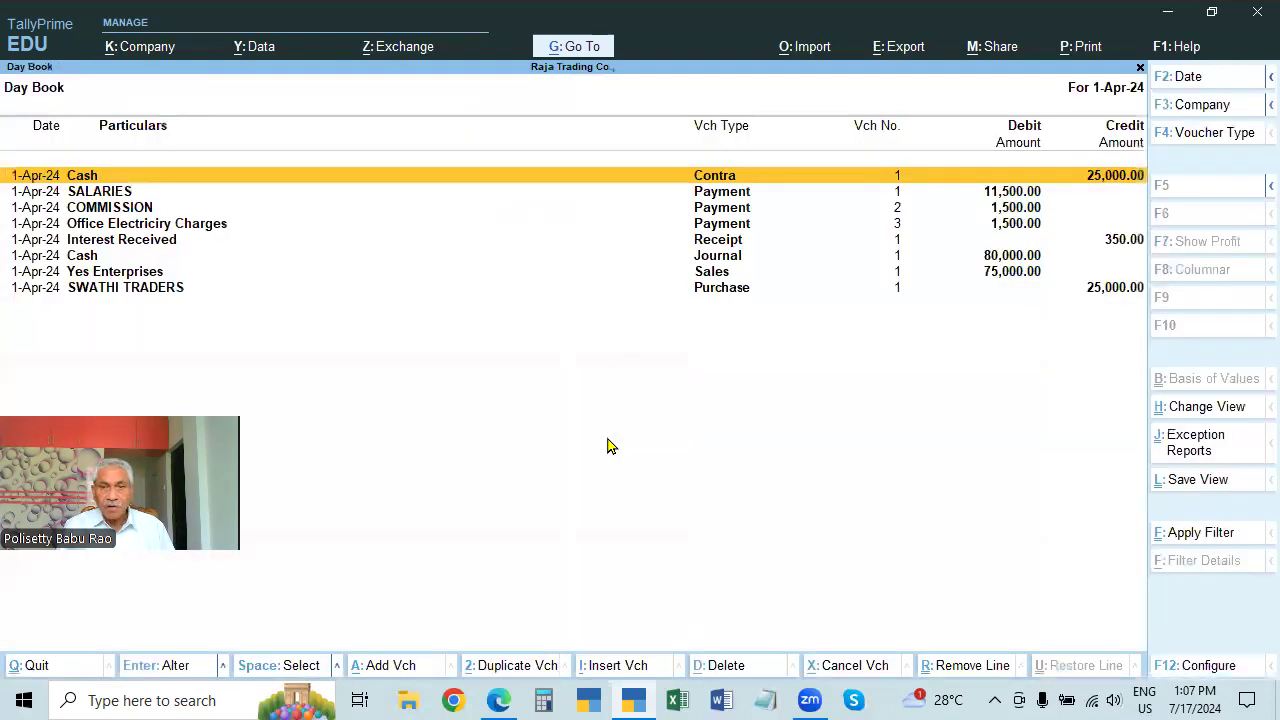
- Review the vouchers recorded in the 1-Apr-24 Day Book, from the payments to the Swathi Traders purchase, and close it
{"action": "key", "text": "Down"}
{"action": "key", "text": "Down"}
{"action": "key", "text": "Down"}
{"action": "key", "text": "Down"}
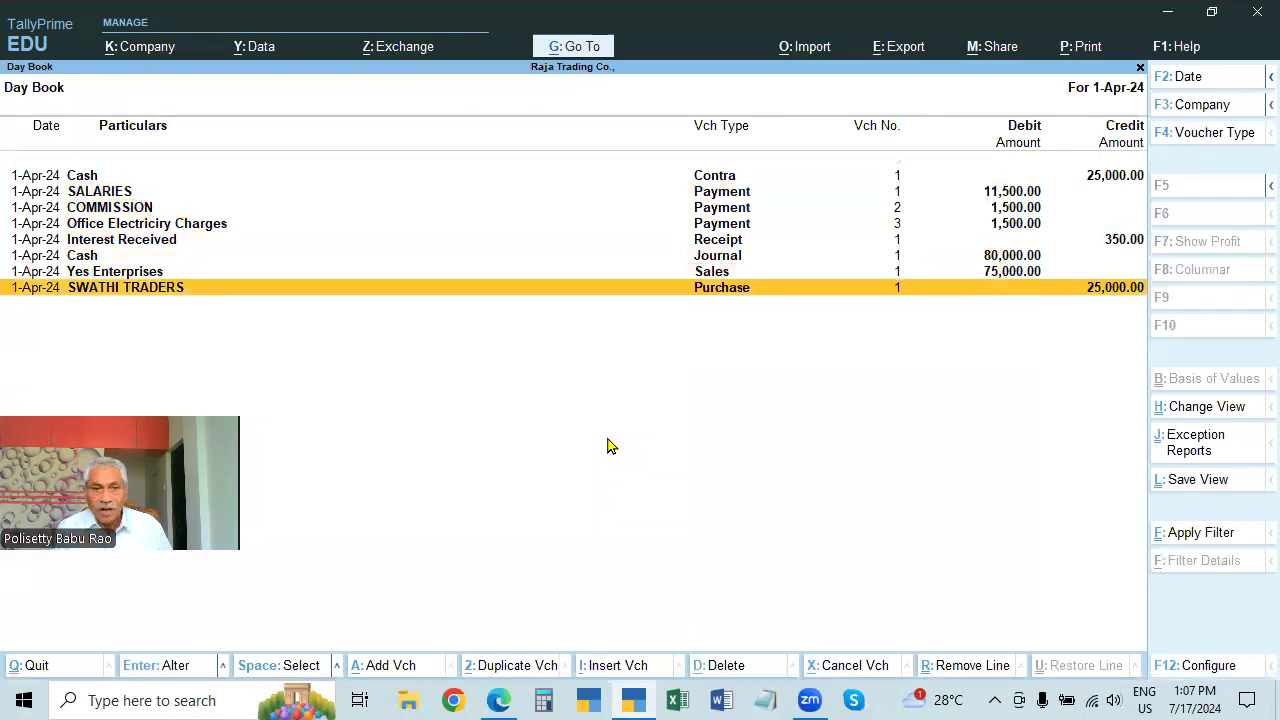
{"action": "key", "text": "Up"}
{"action": "key", "text": "Up"}
{"action": "key", "text": "Up"}
{"action": "key", "text": "Down"}
{"action": "key", "text": "Up"}
{"action": "key", "text": "Up"}
{"action": "key", "text": "Up"}
{"action": "key", "text": "Down"}
{"action": "key", "text": "Down"}
{"action": "key", "text": "Down"}
{"action": "key", "text": "Down"}
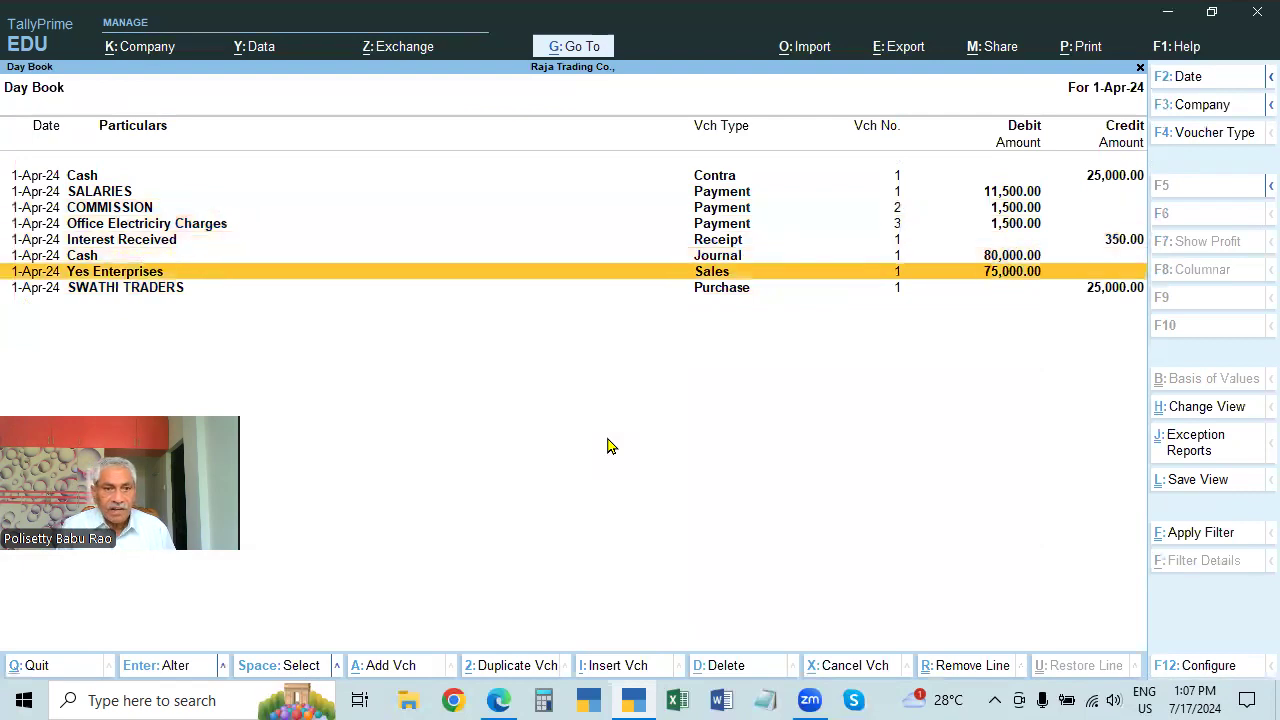
{"action": "key", "text": "Escape"}
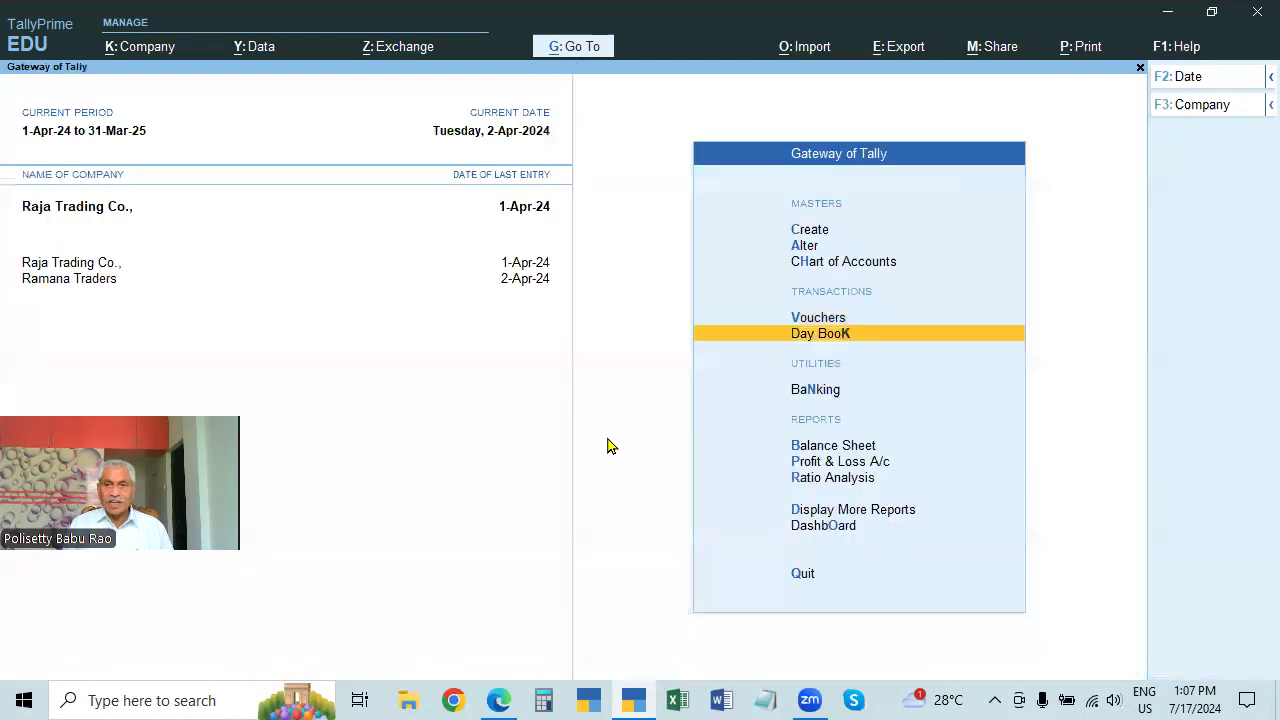
- Reopen the debit note voucher and select SWATHI TRADERS as its party account
{"action": "key", "text": "Up"}
{"action": "key", "text": "Return"}
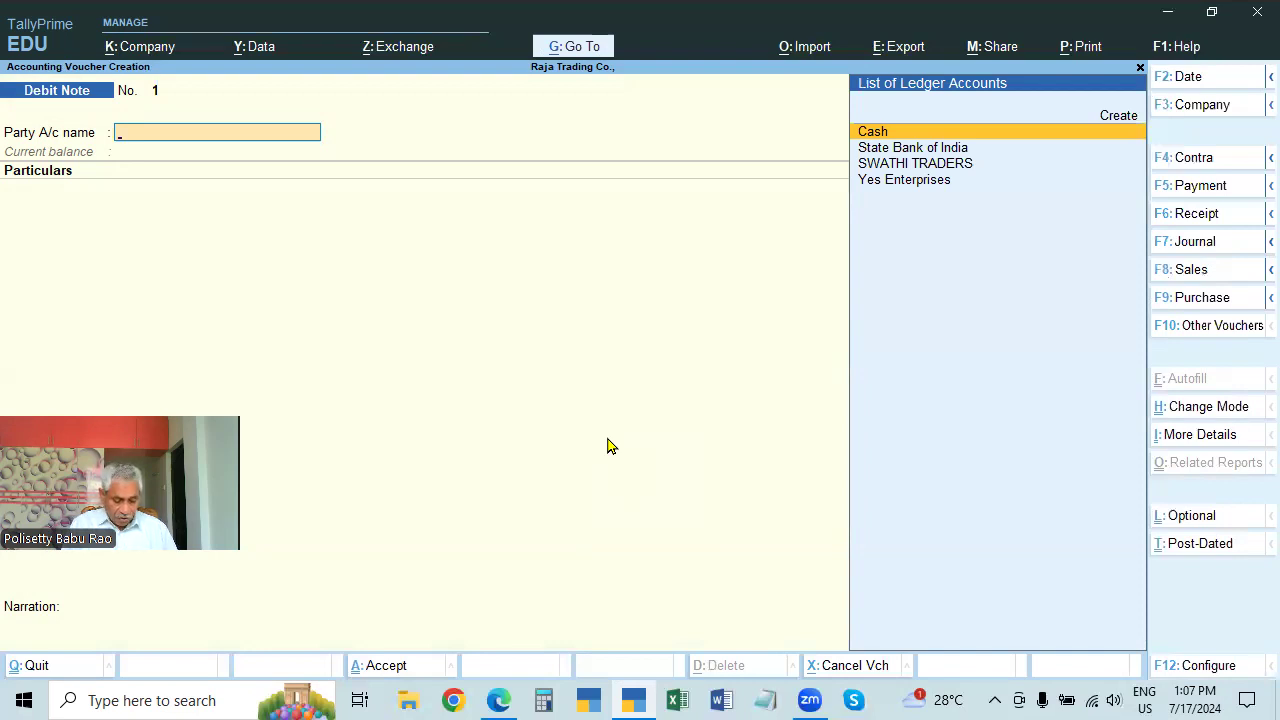
{"action": "key", "text": "alt+Tab"}
{"action": "key", "text": "alt+Tab"}
{"action": "type", "text": "SW"}
{"action": "key", "text": "Return"}
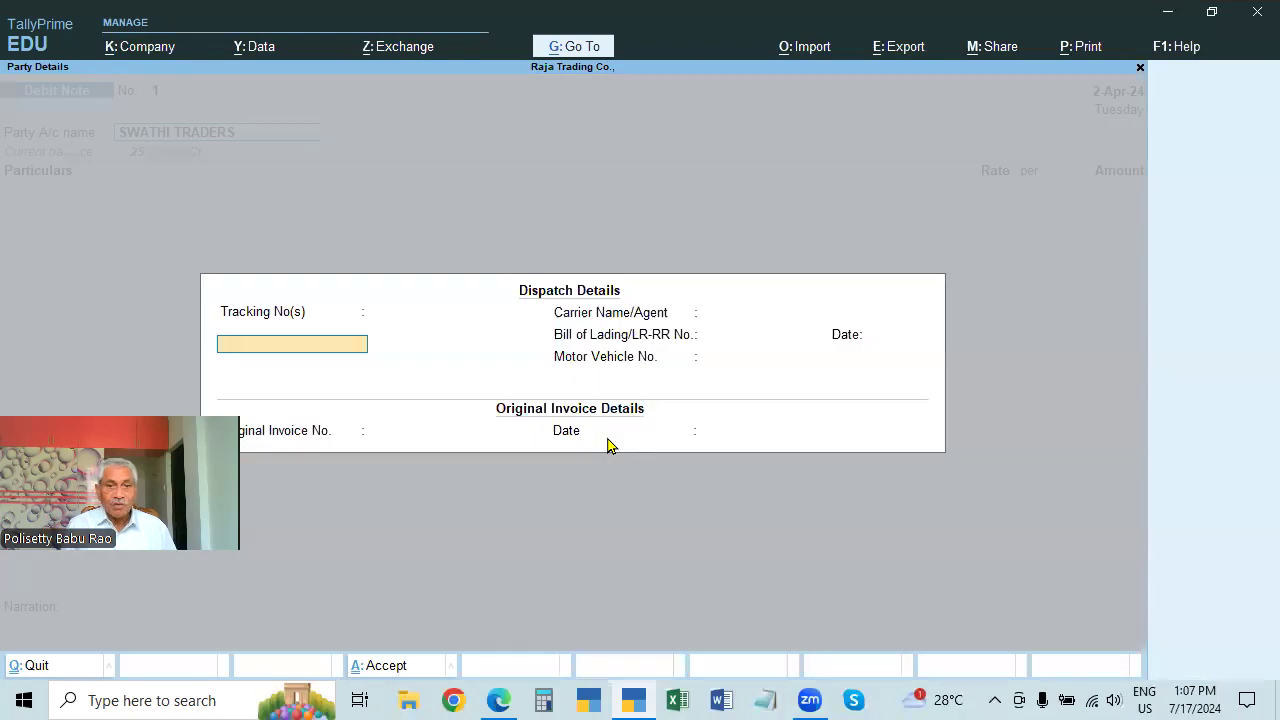
- Skip the dispatch details, set the original invoice number to 1 and its date to 1.4, and accept the party details
{"action": "key", "text": "Return"}
{"action": "key", "text": "Return"}
{"action": "key", "text": "Return"}
{"action": "key", "text": "Return"}
{"action": "key", "text": "Return"}
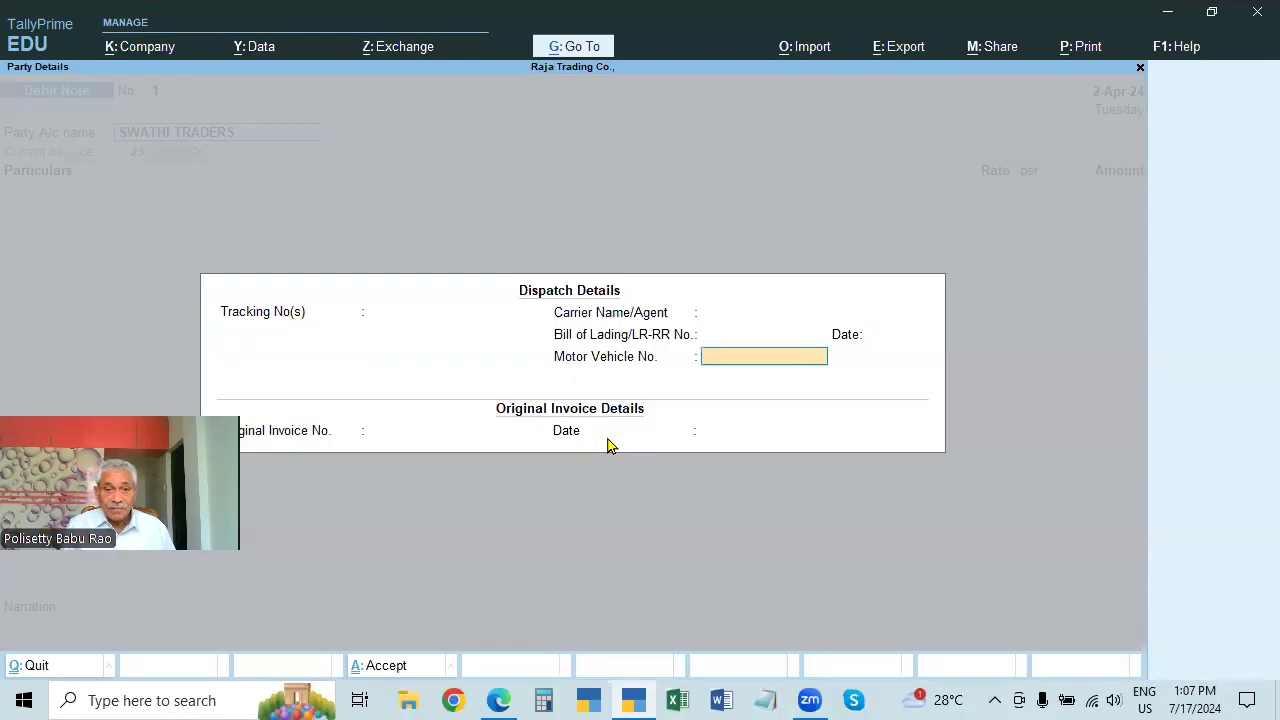
{"action": "type", "text": "1"}
{"action": "key", "text": "Return"}
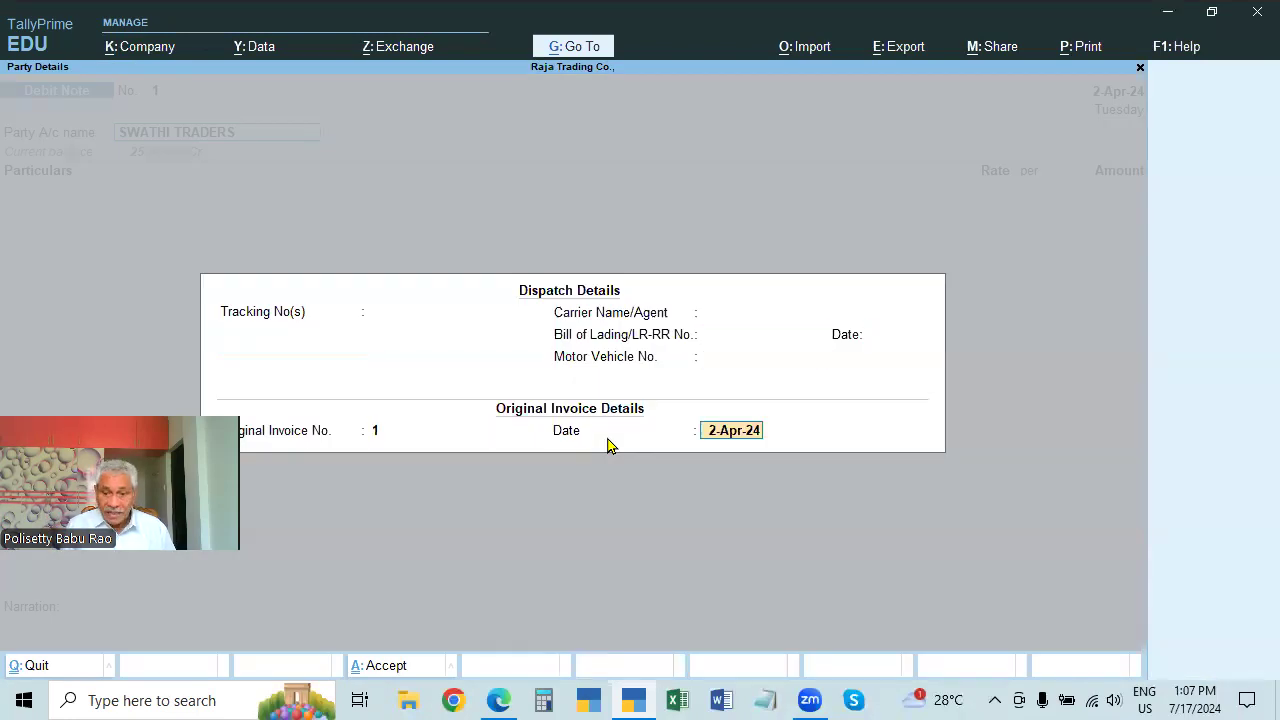
{"action": "type", "text": "1."}
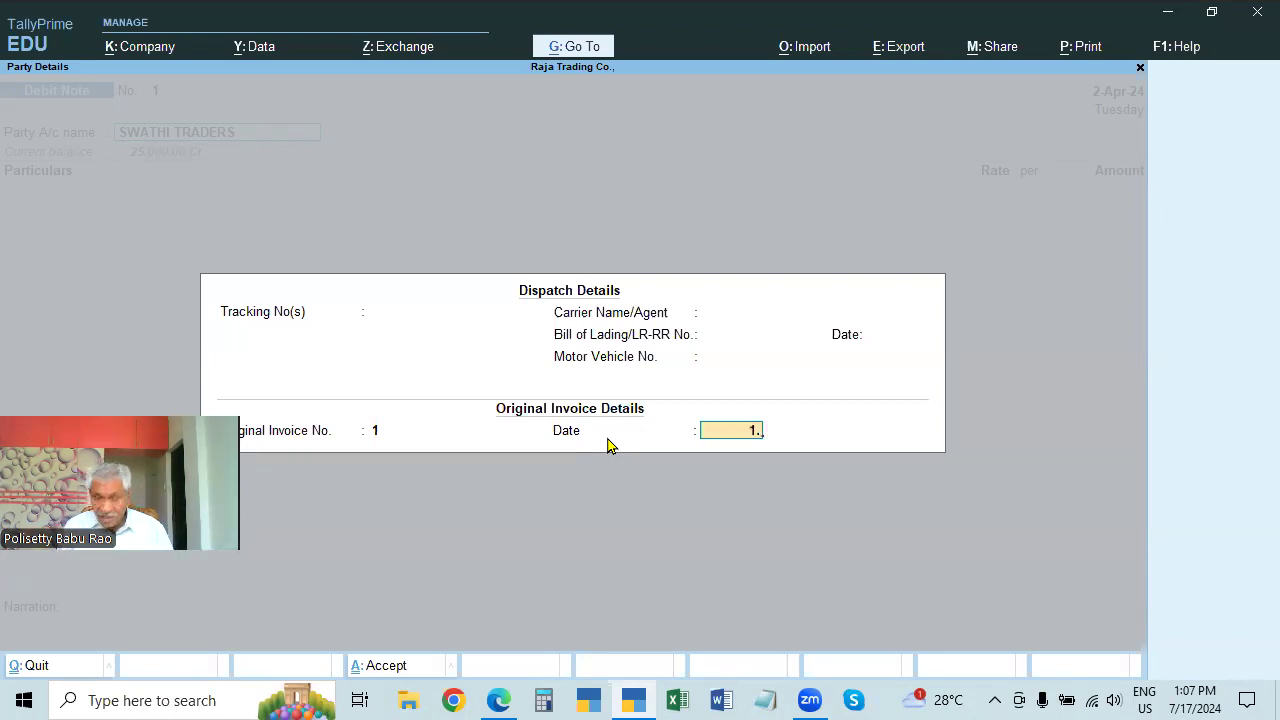
{"action": "type", "text": "4"}
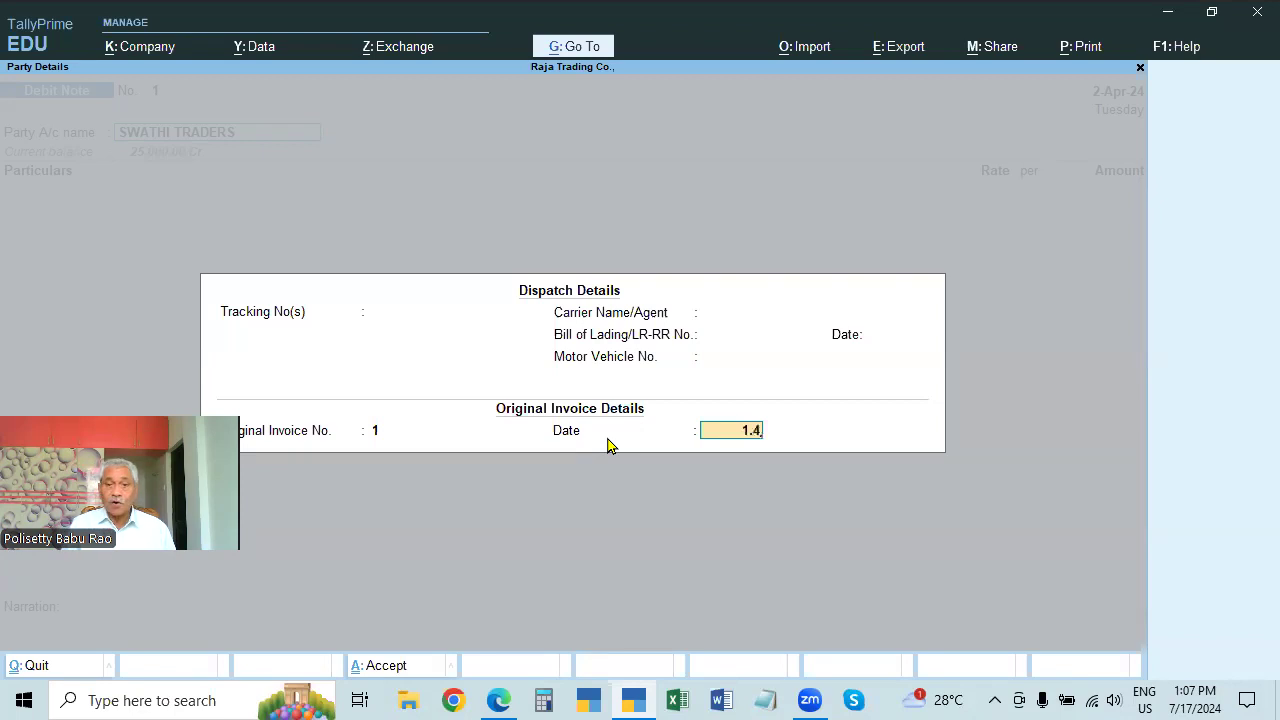
{"action": "key", "text": "Return"}
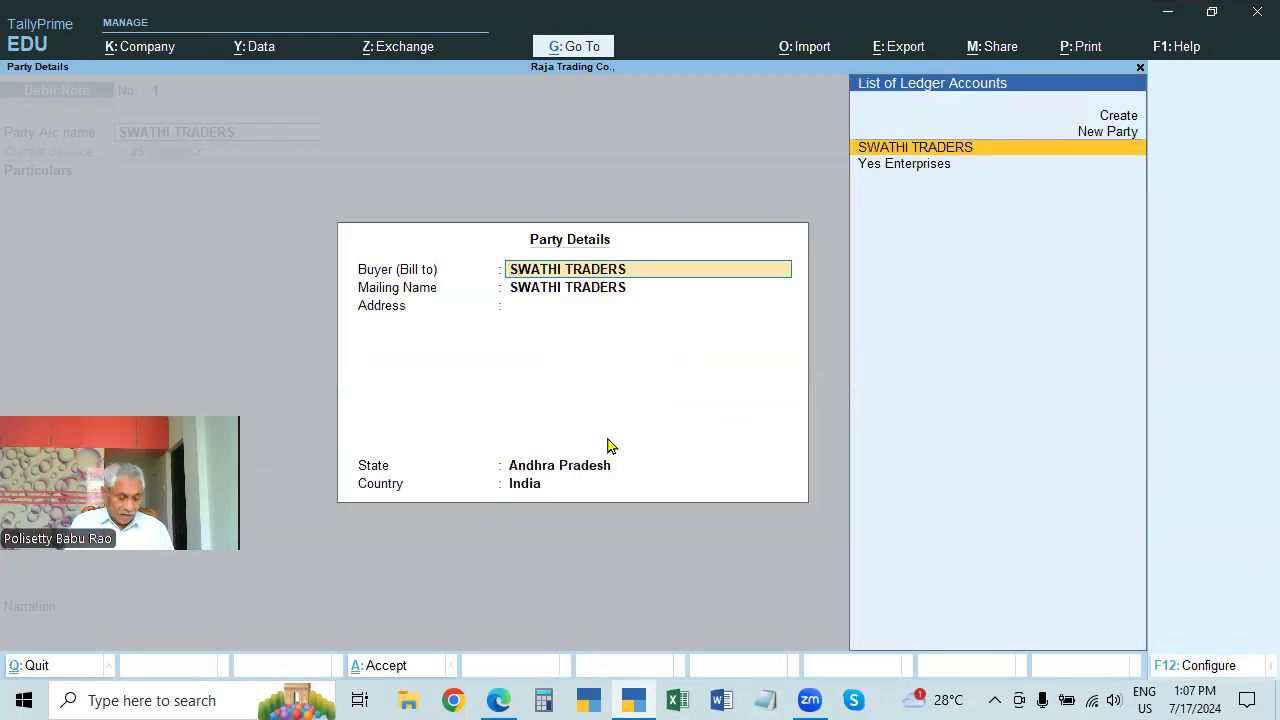
{"action": "key", "text": "ctrl+a"}
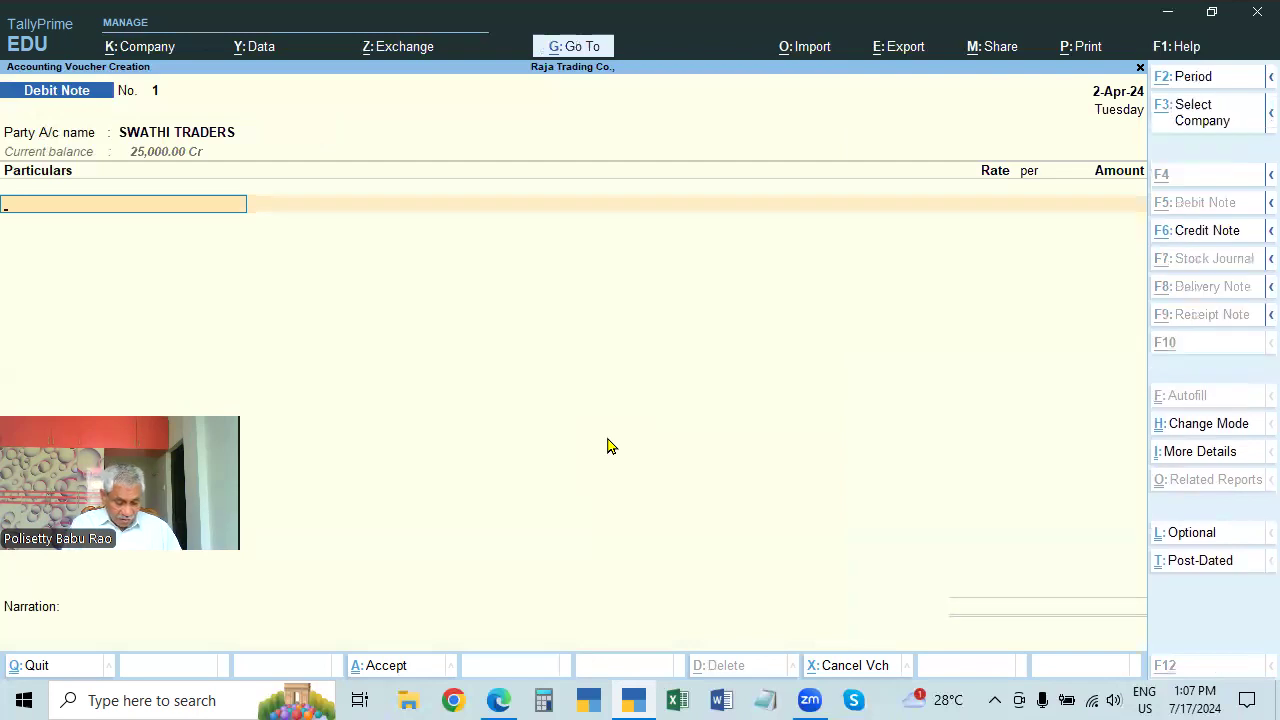
- Create the ledger Purchase Returns under Purchase Accounts with its ledger type left as Not Applicable
{"action": "key", "text": "alt+c"}
{"action": "type", "text": "Purchase Returns"}
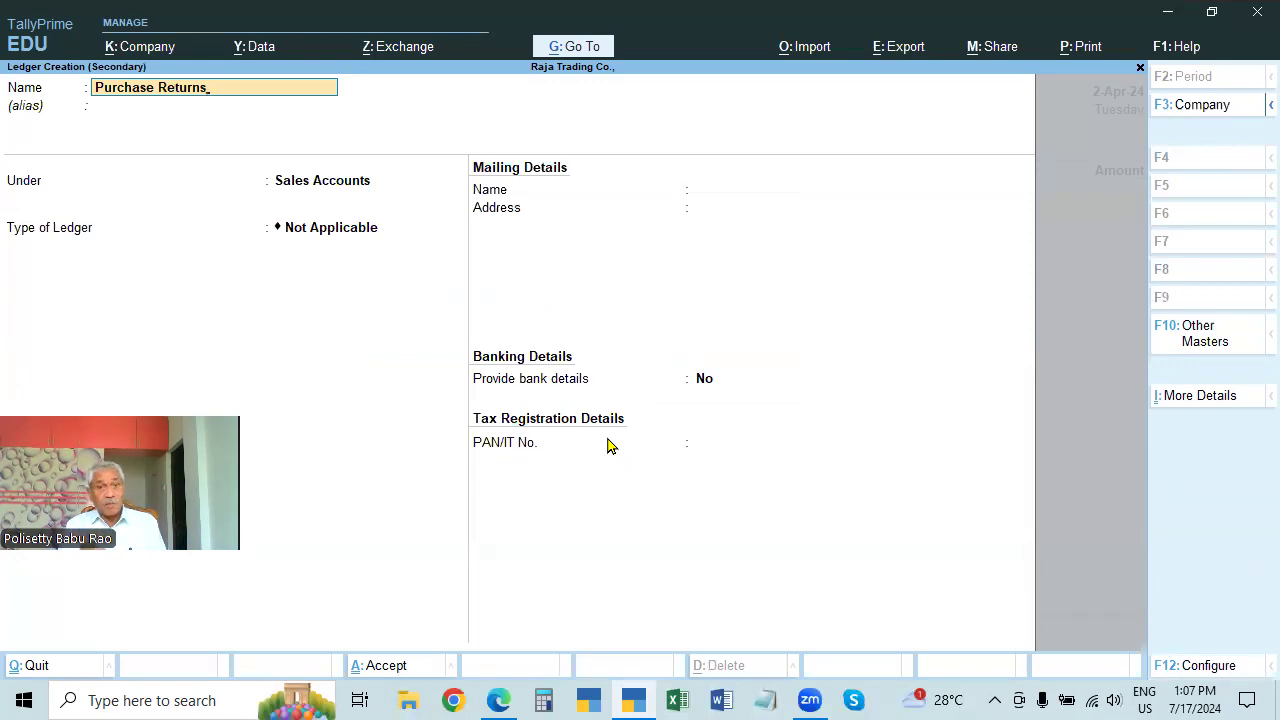
{"action": "key", "text": "Return"}
{"action": "key", "text": "Return"}
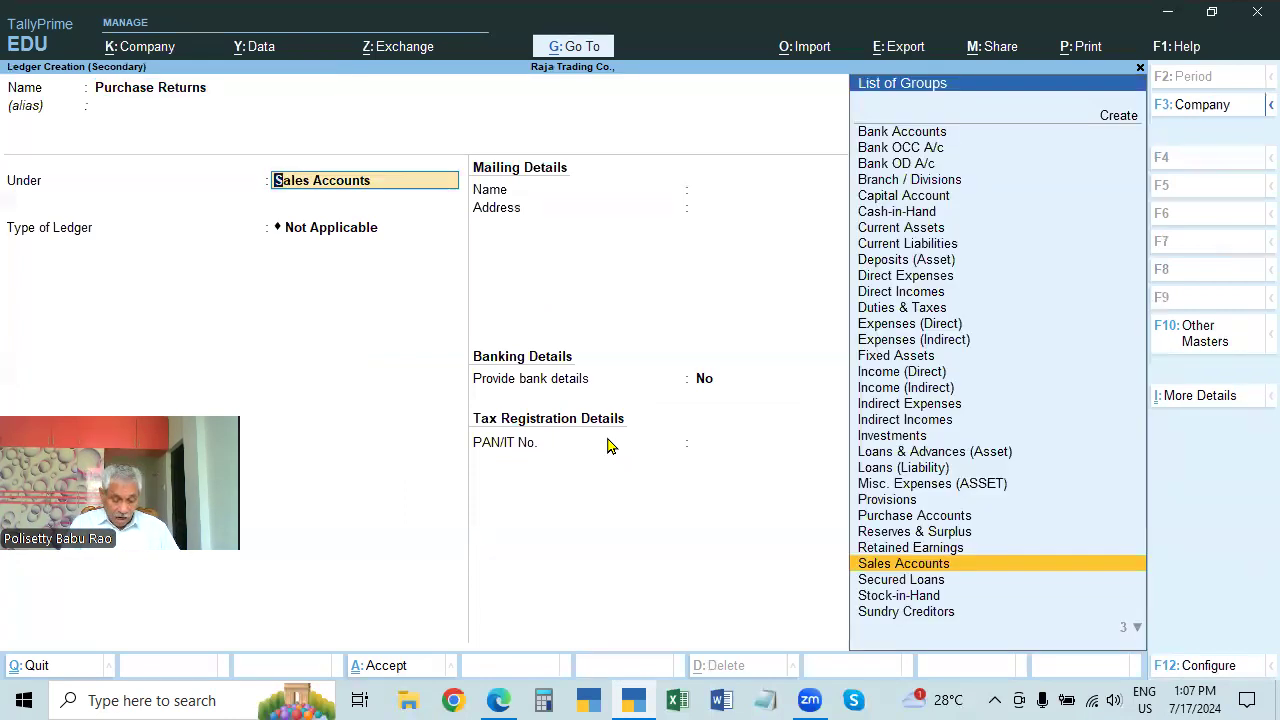
{"action": "type", "text": "Ap"}
{"action": "key", "text": "BackSpace"}
{"action": "key", "text": "BackSpace"}
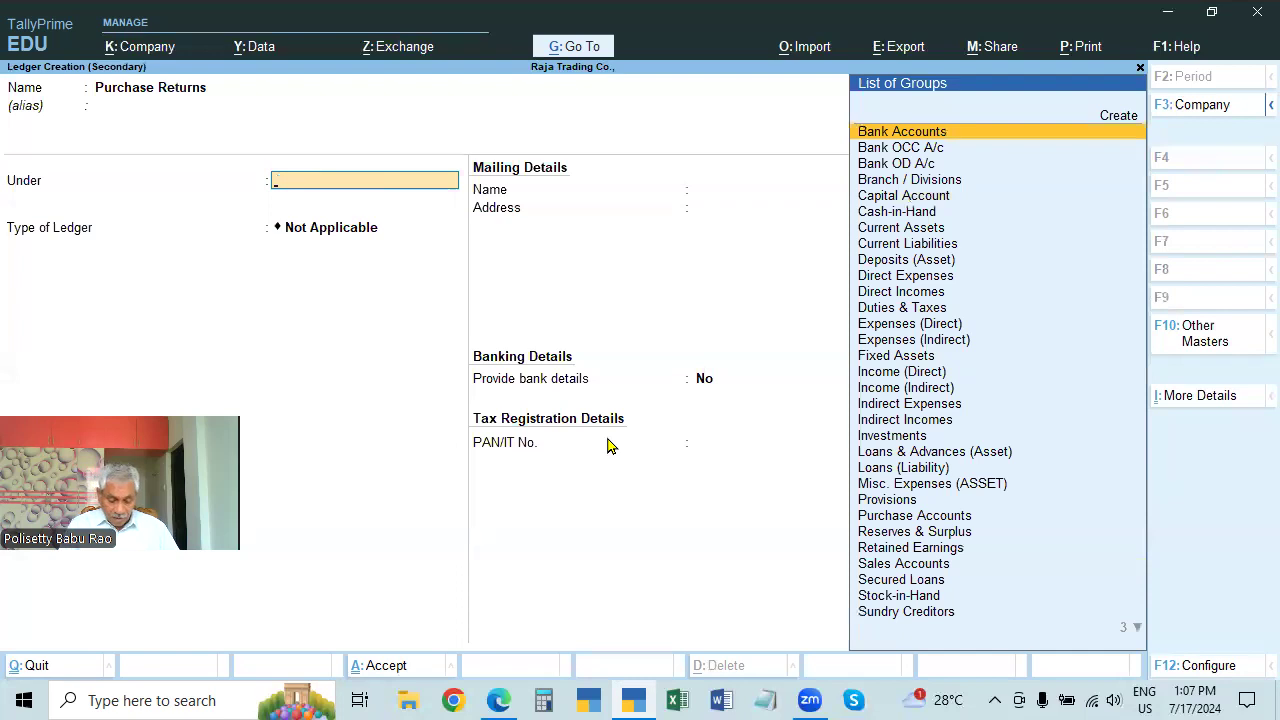
{"action": "type", "text": "Pu"}
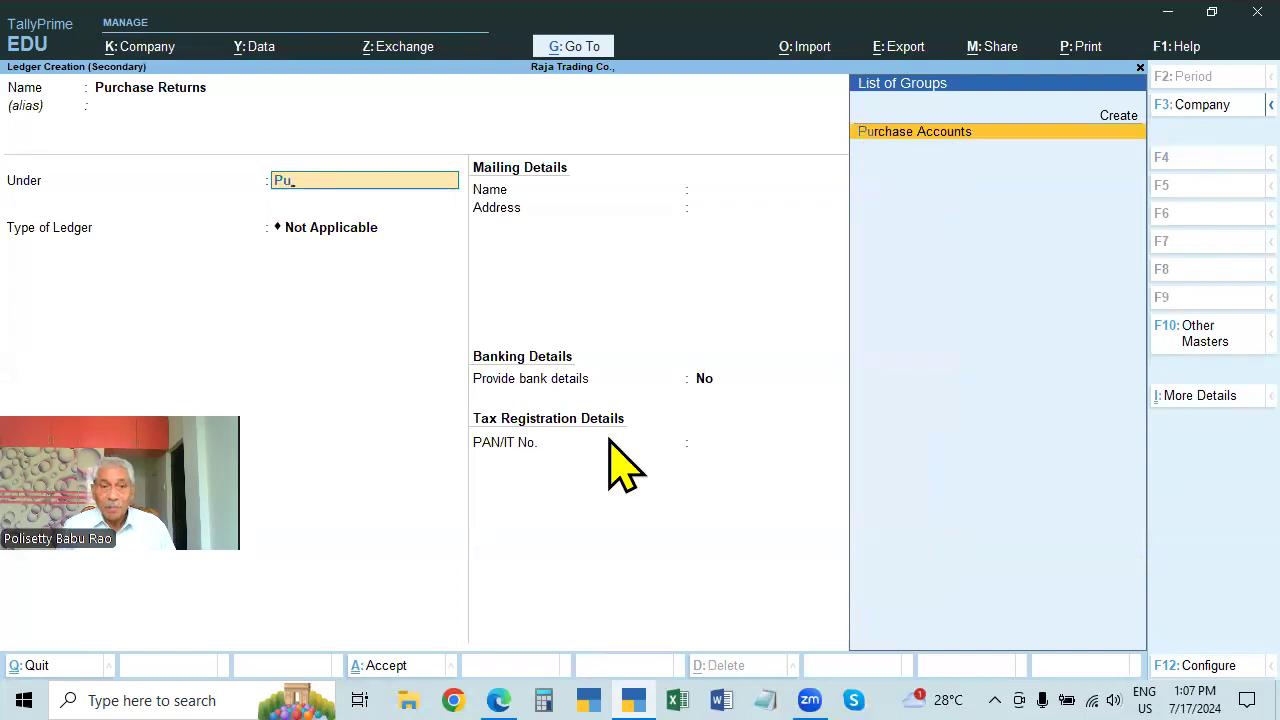
{"action": "key", "text": "Return"}
{"action": "key", "text": "Return"}
{"action": "key", "text": "ctrl+a"}
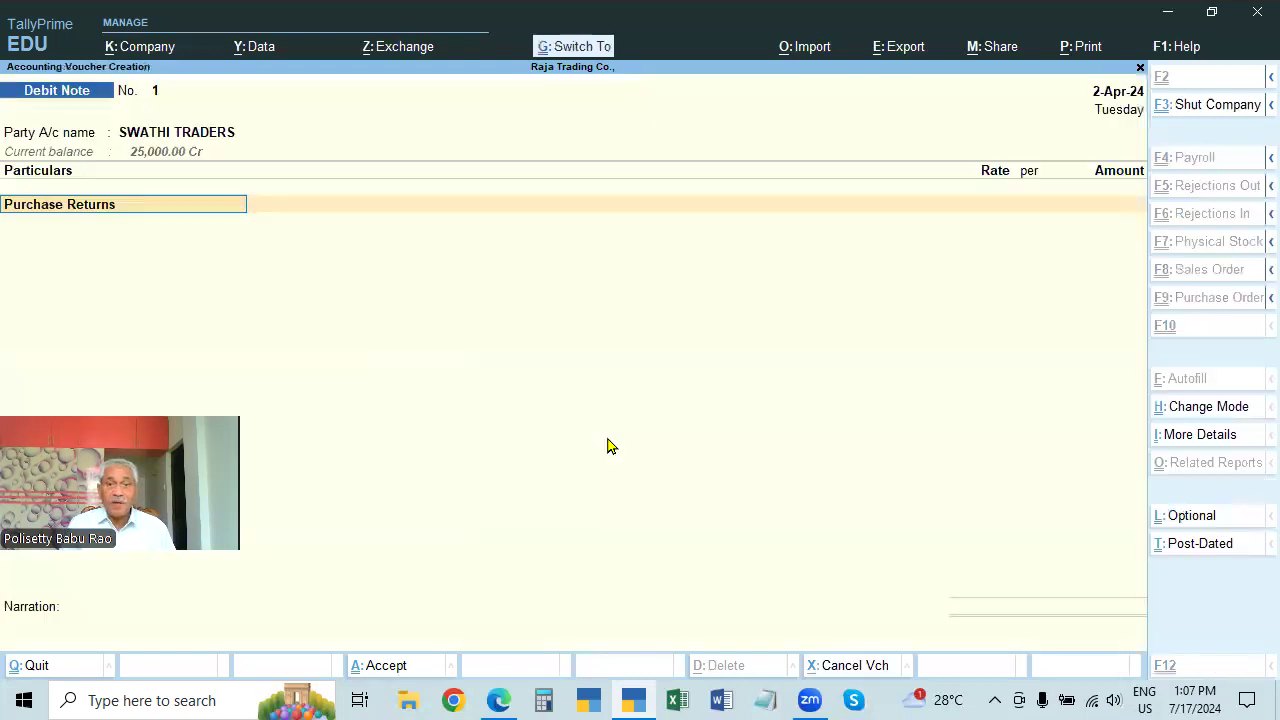
- Check the goods returned to Swati Traders in the practical problems PDF and enter 5000 as the Purchase Returns amount
{"action": "key", "text": "alt+Tab"}
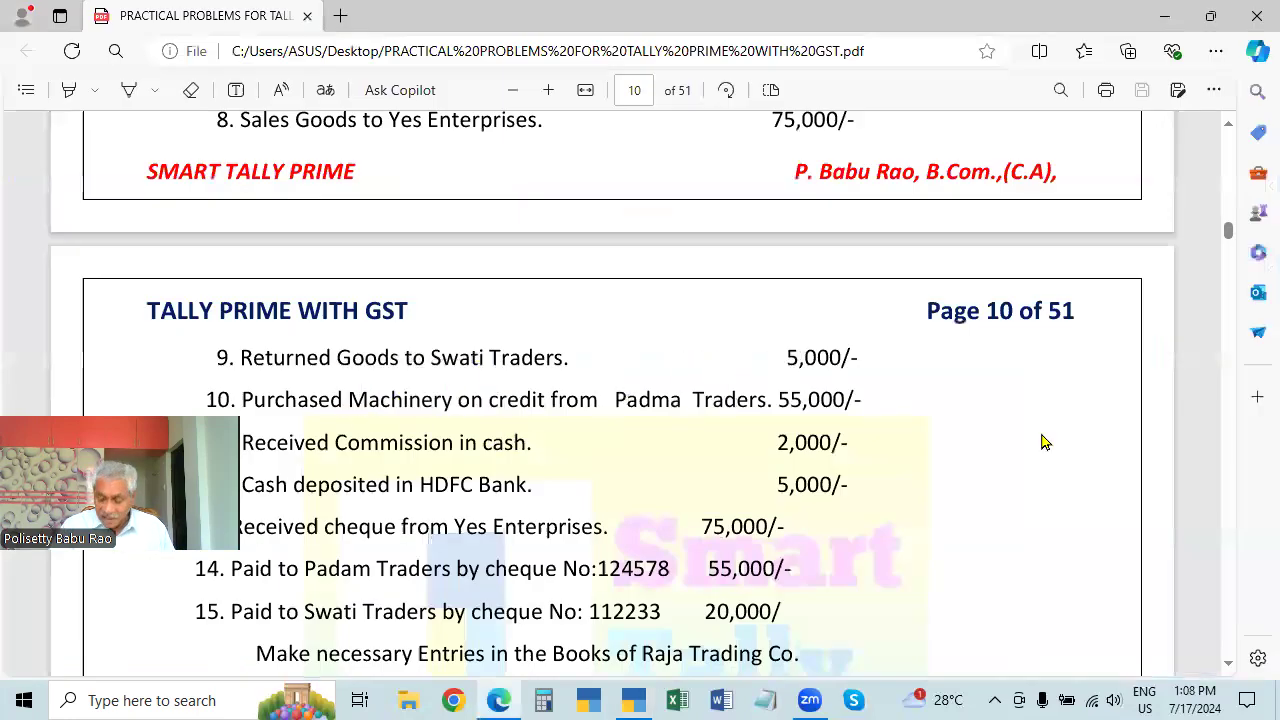
{"action": "key", "text": "alt+Tab"}
{"action": "type", "text": "5000"}
{"action": "key", "text": "Return"}
{"action": "key", "text": "Return"}
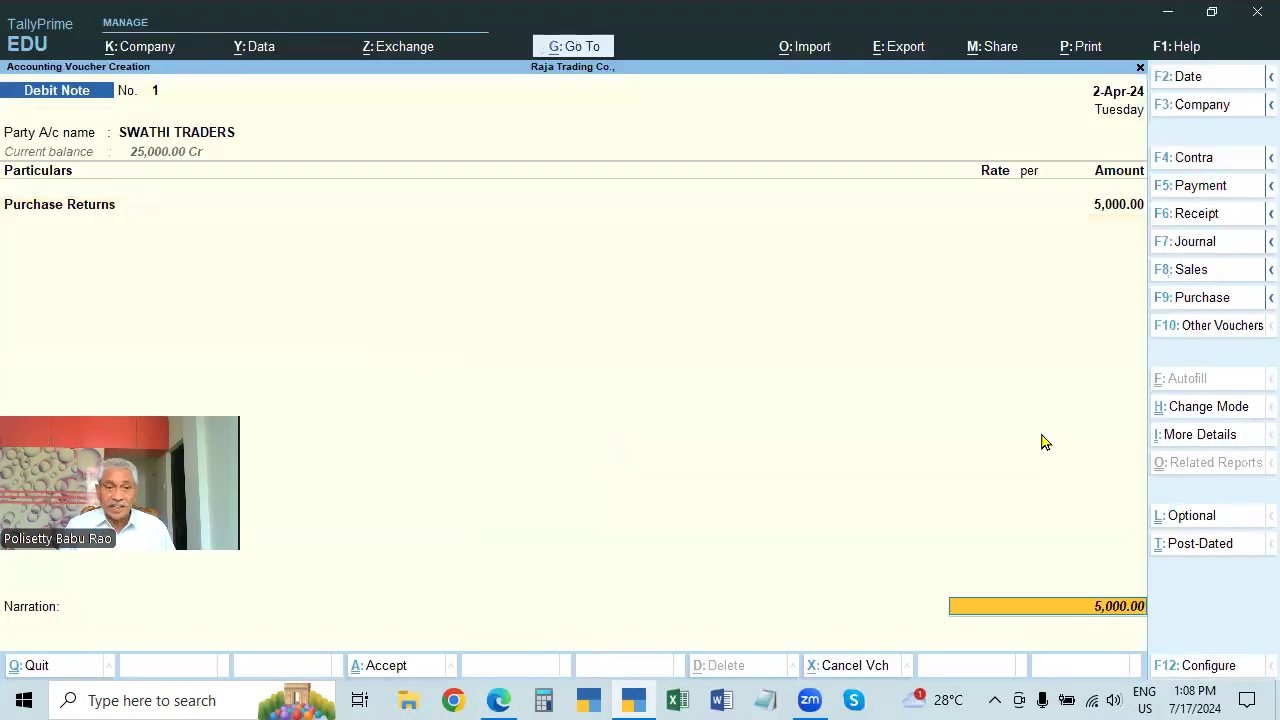
- Add the narration BEING PURCHASE RETURNS SENT and save the debit note
{"action": "type", "text": "BEING PURCHASE RETURNS"}
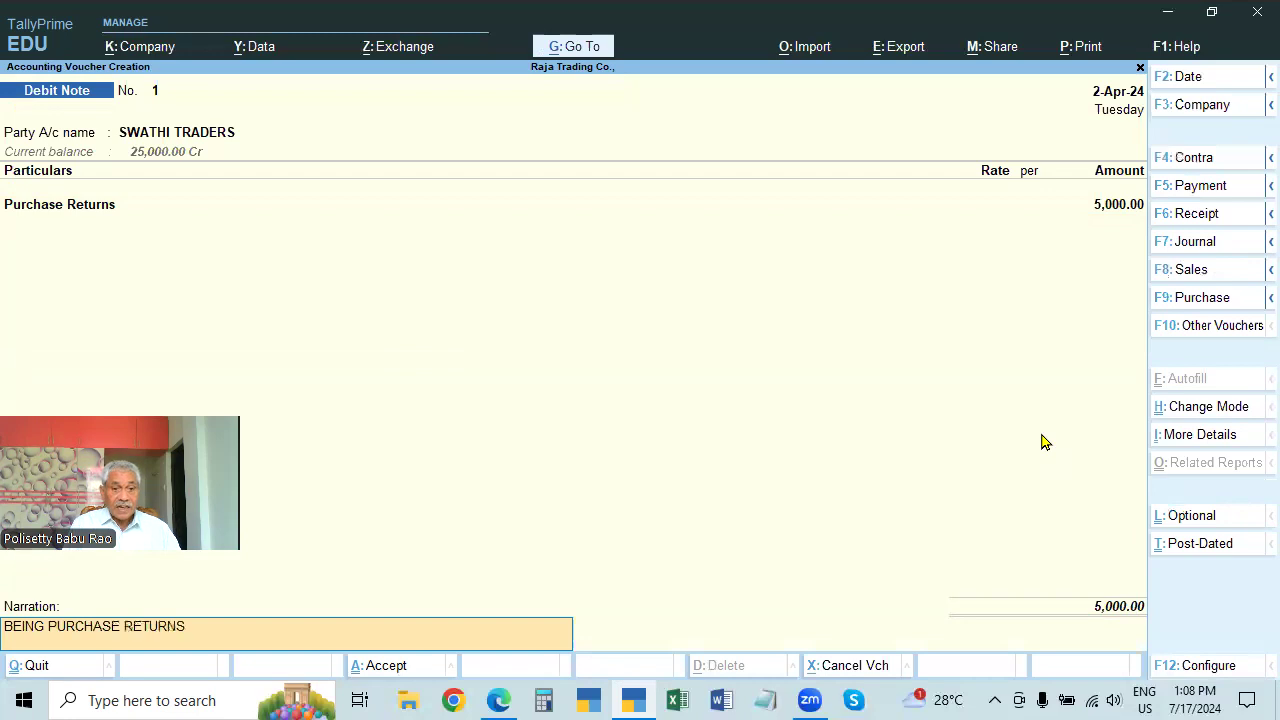
{"action": "type", "text": " SENT"}
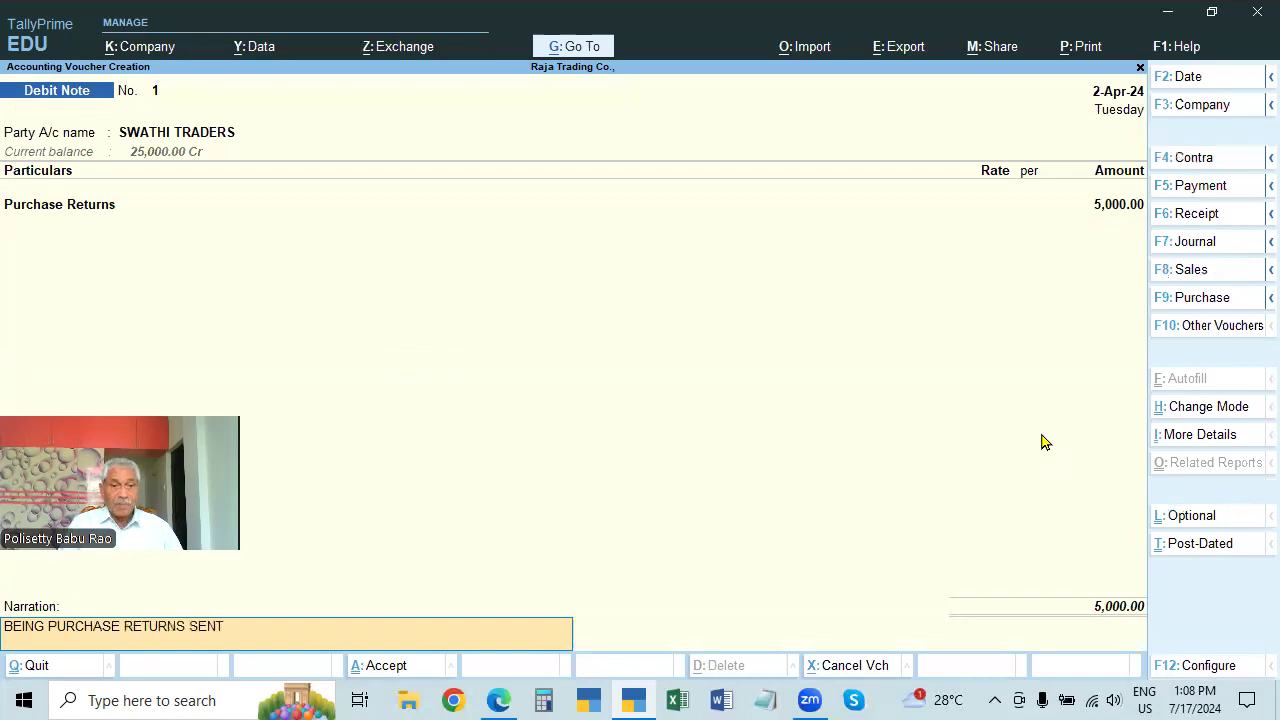
{"action": "key", "text": "Return"}
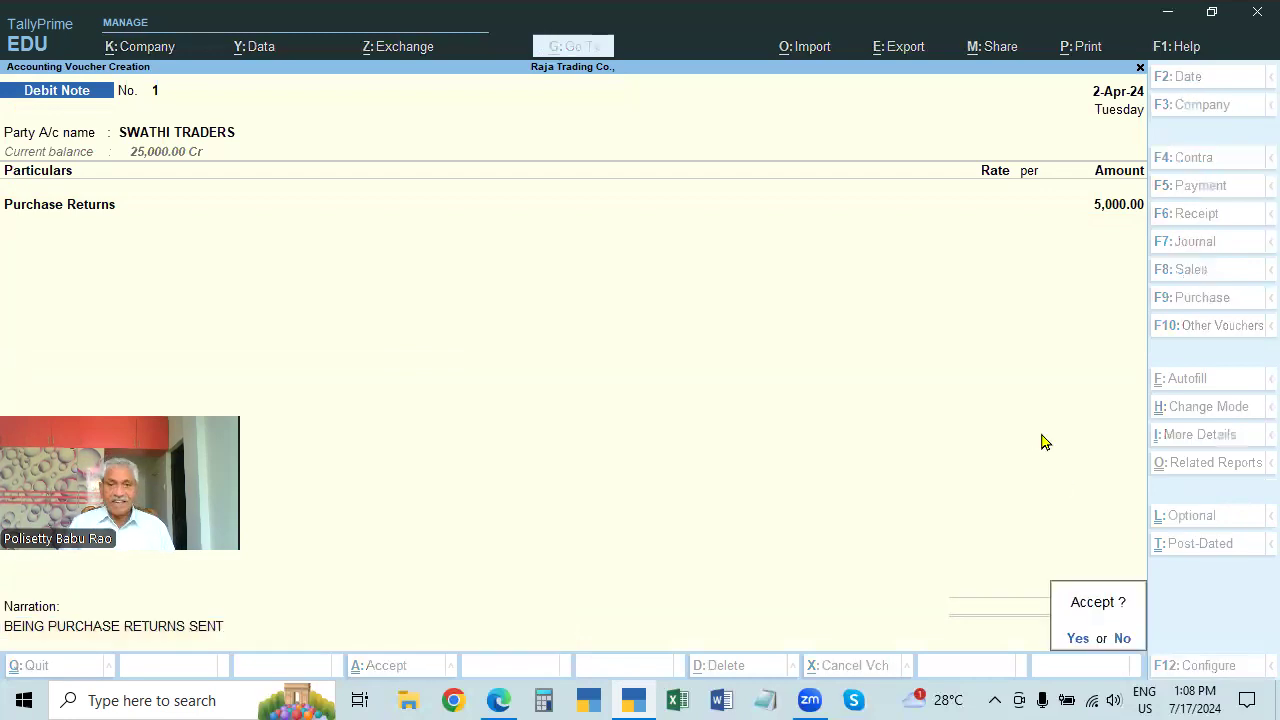
- Read transaction 10 in the practical problems PDF and examine the payment voucher and other voucher types for the machinery credit purchase
{"action": "key", "text": "alt+Tab"}
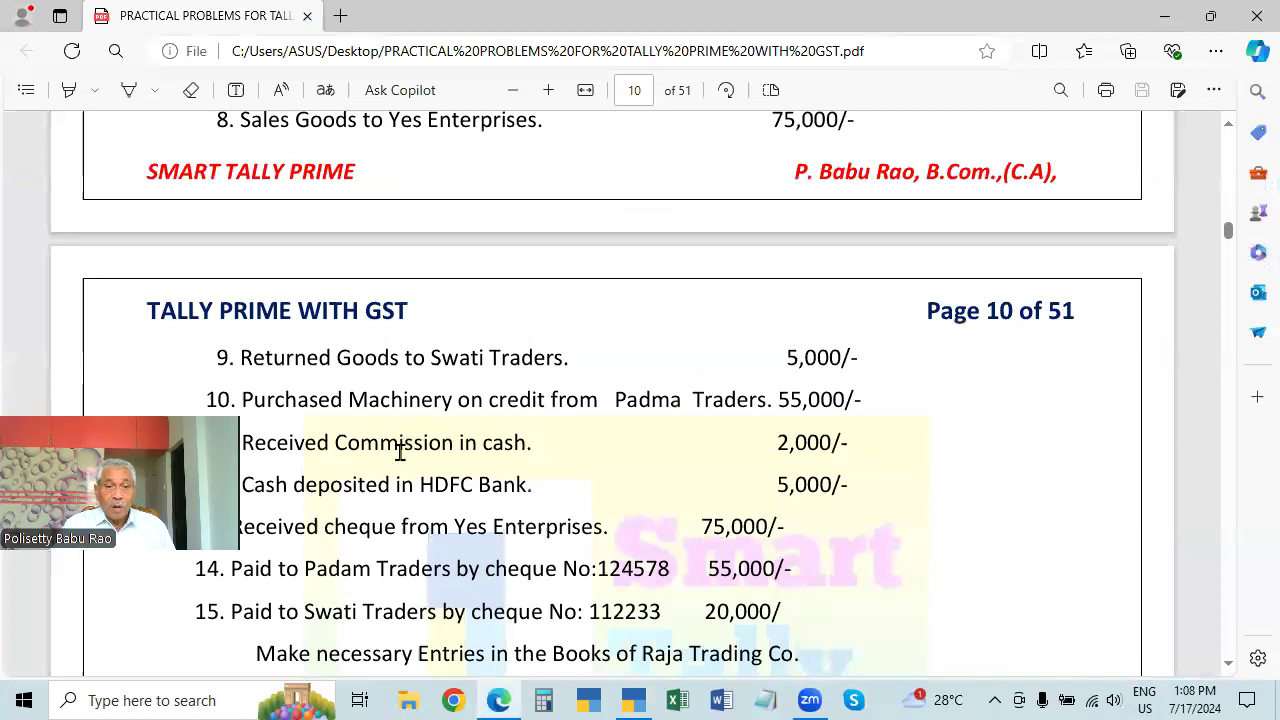
{"action": "scroll", "coordinate": [366, 440], "scroll_direction": "down", "scroll_amount": 2}
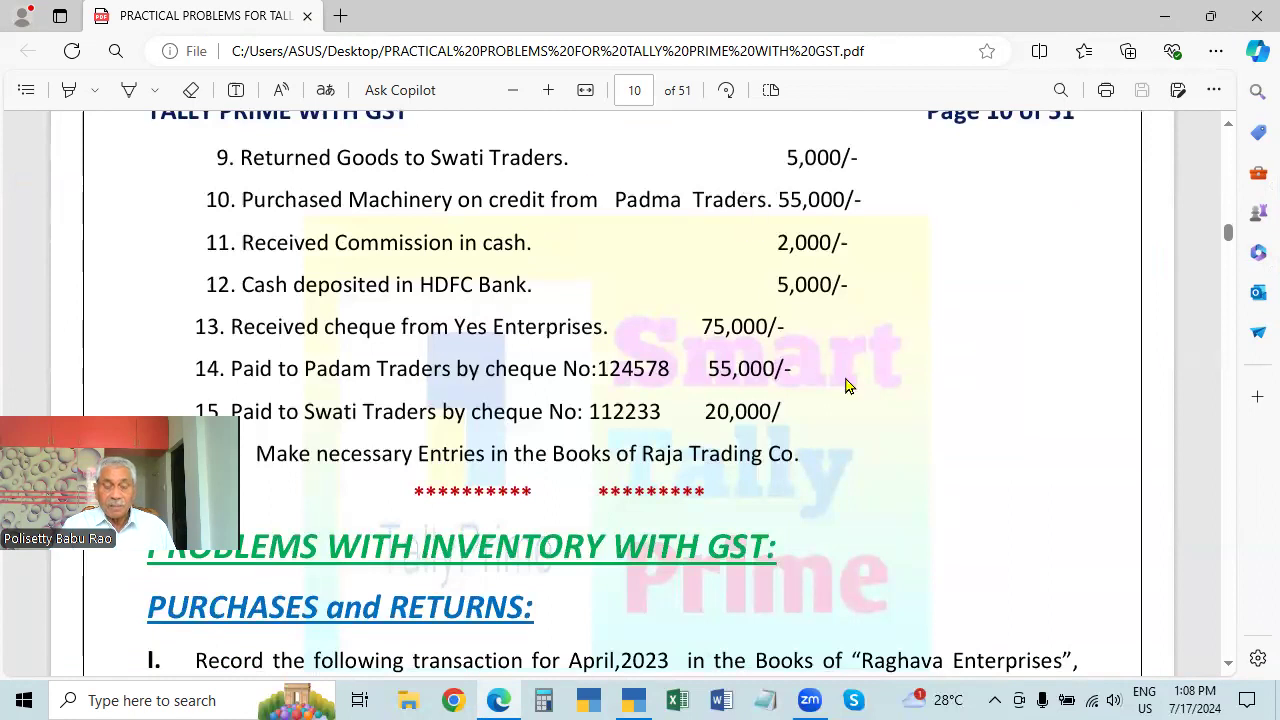
{"action": "key", "text": "alt+Tab"}
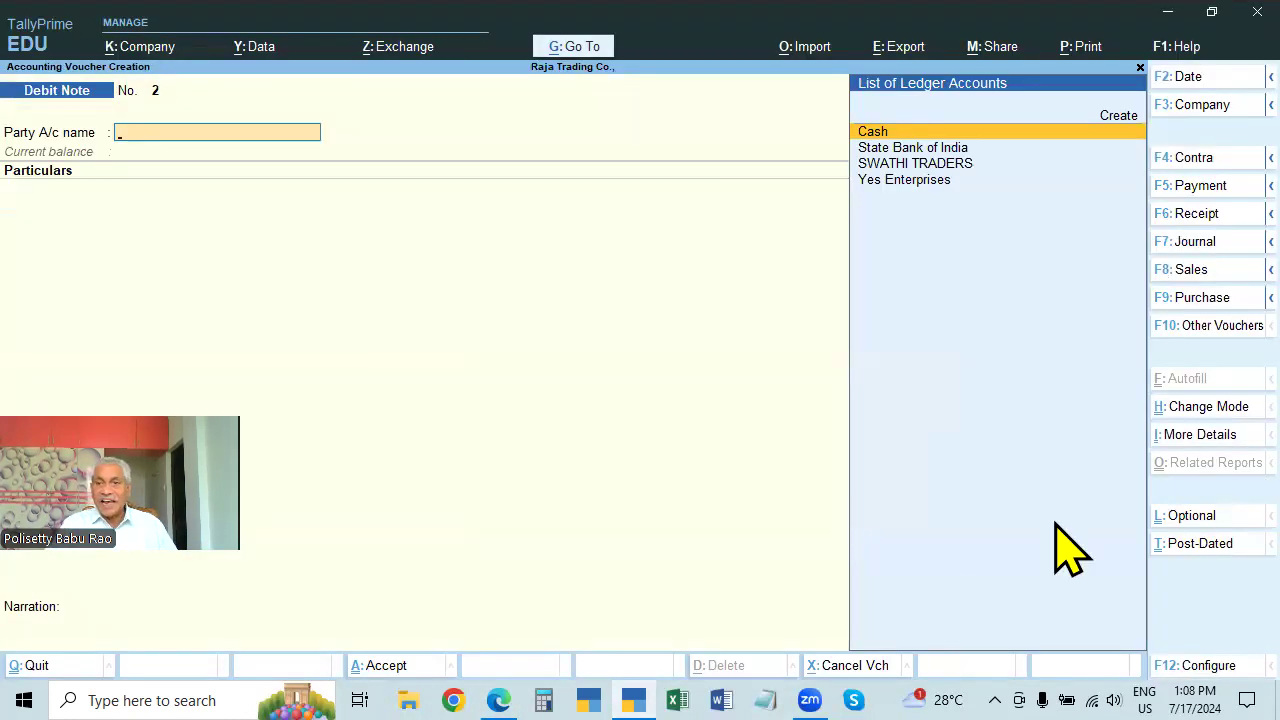
{"action": "left_click", "coordinate": [1207, 195]}
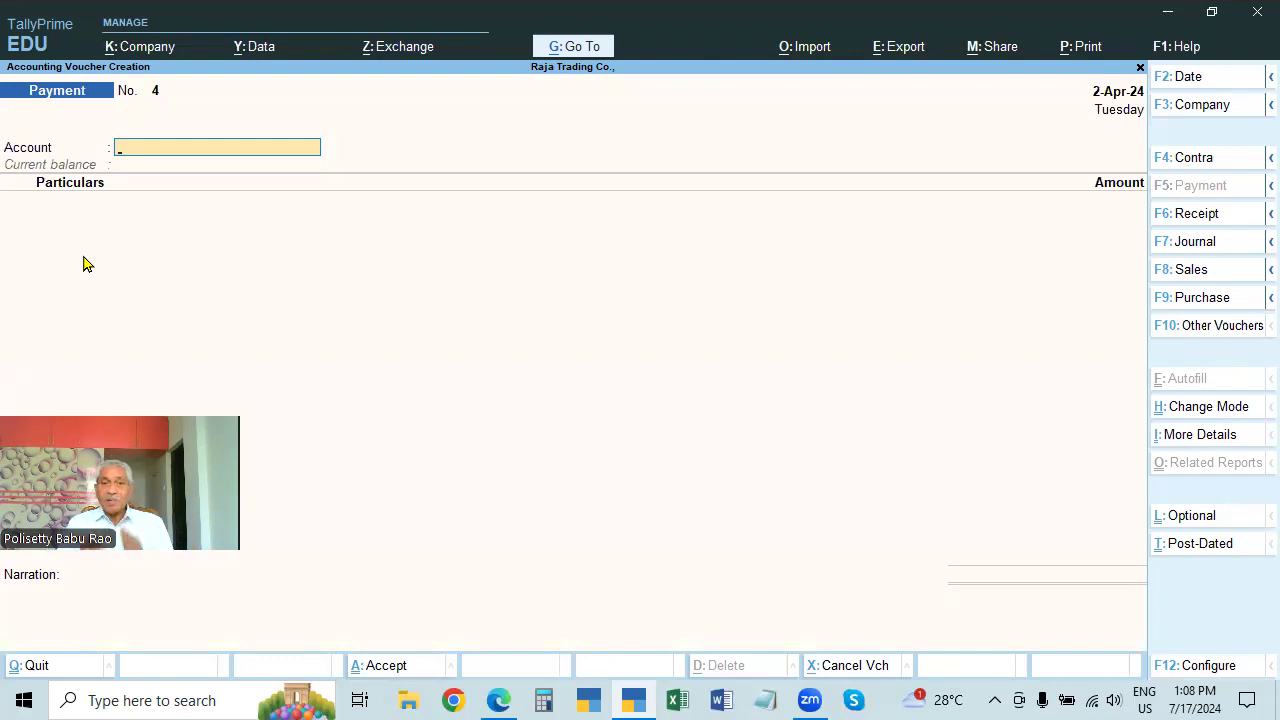
{"action": "key", "text": "alt"}
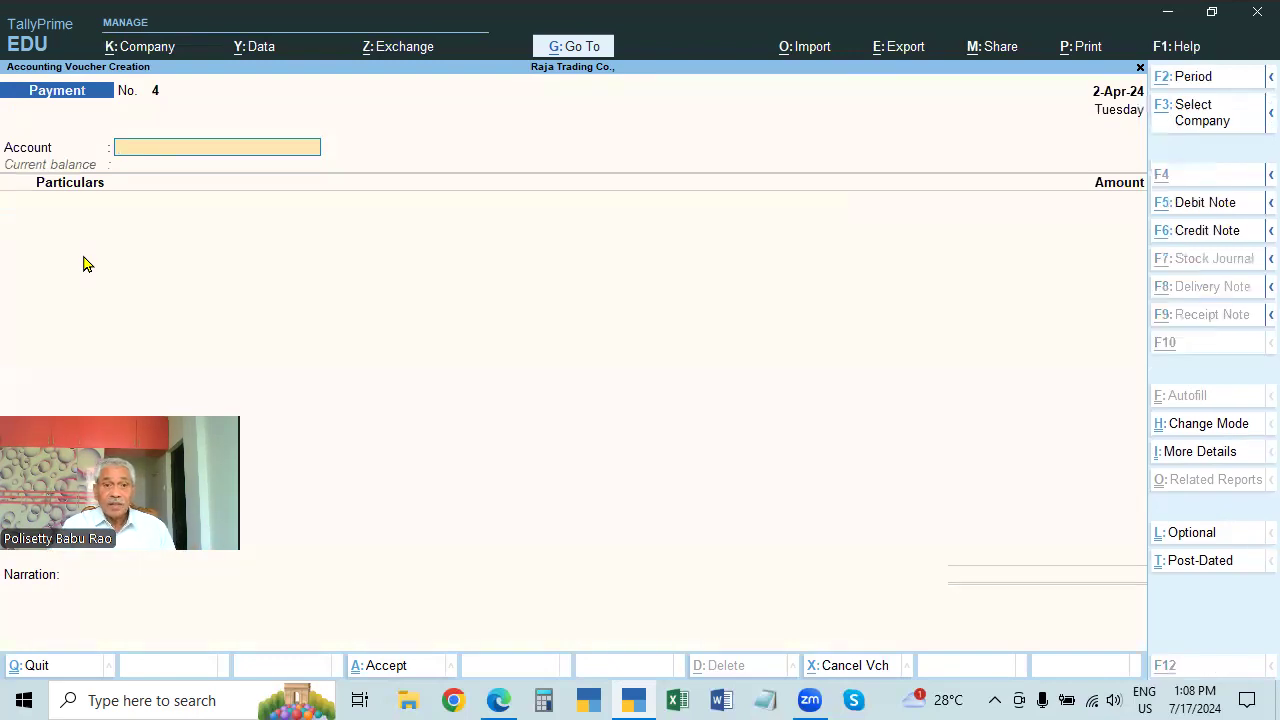
{"action": "key", "text": "alt+Tab"}
{"action": "key", "text": "alt+Tab"}
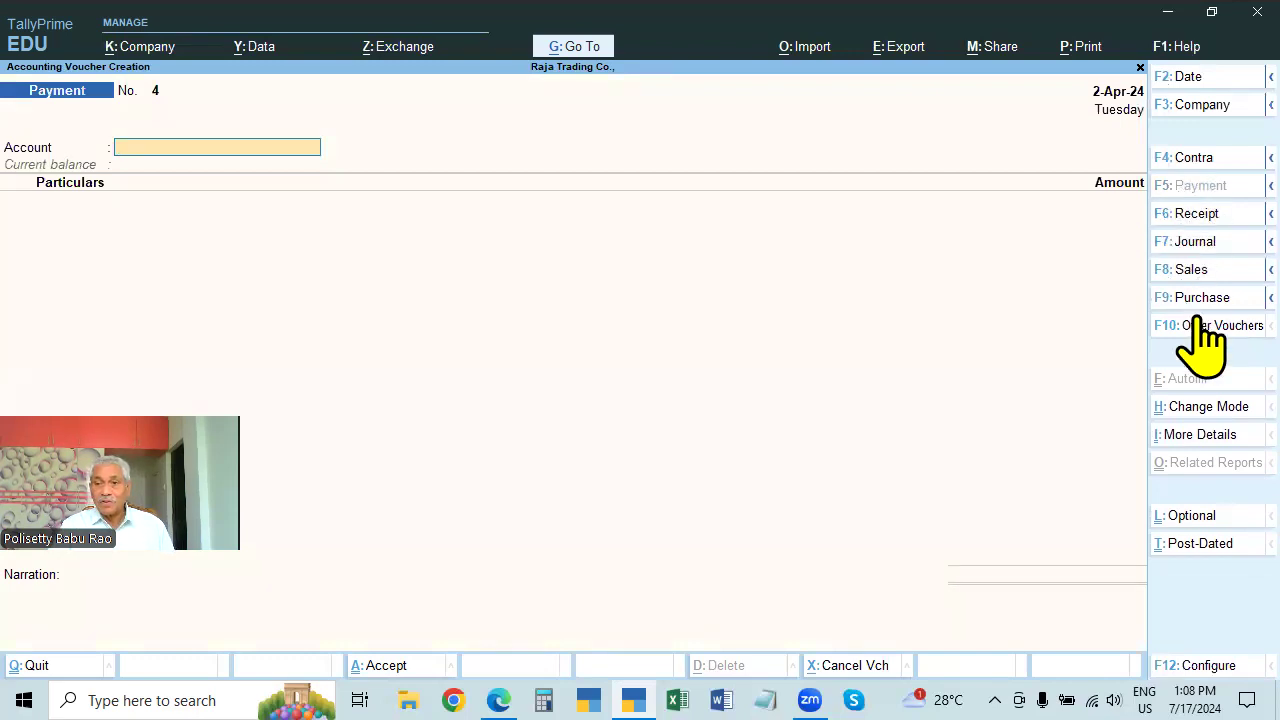
{"action": "key", "text": "alt+Tab"}
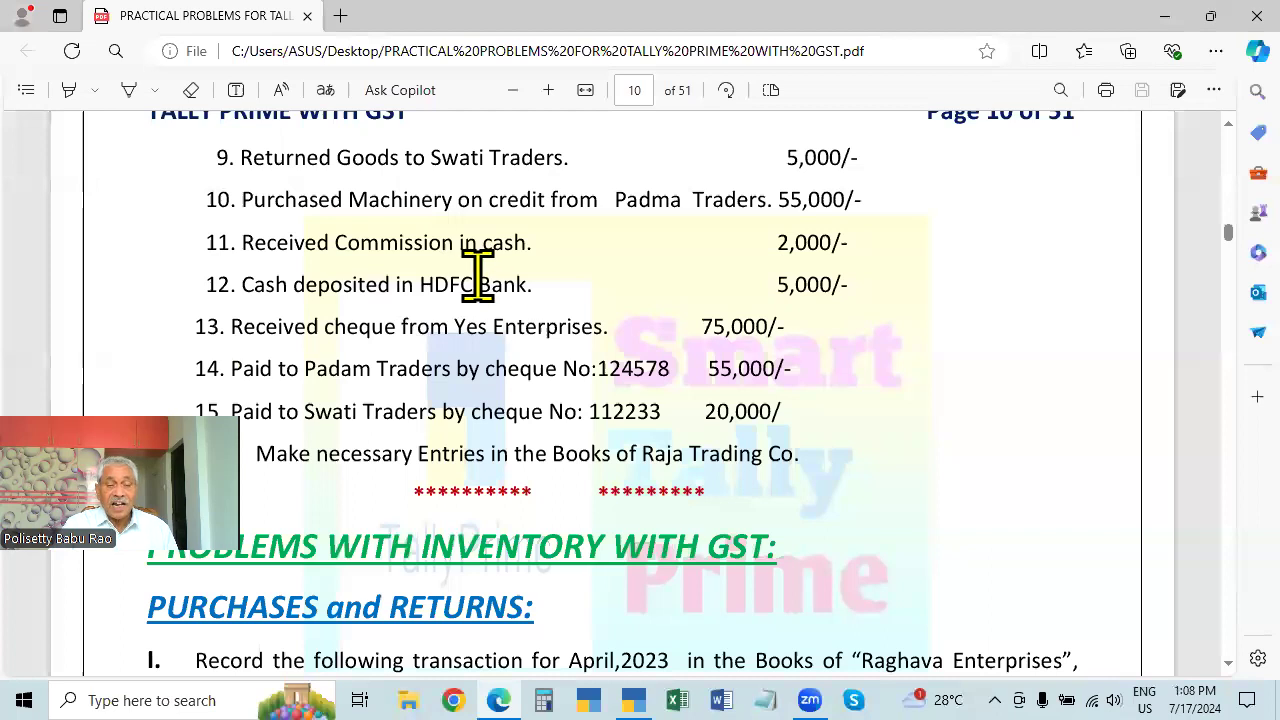
{"action": "key", "text": "alt+Tab"}
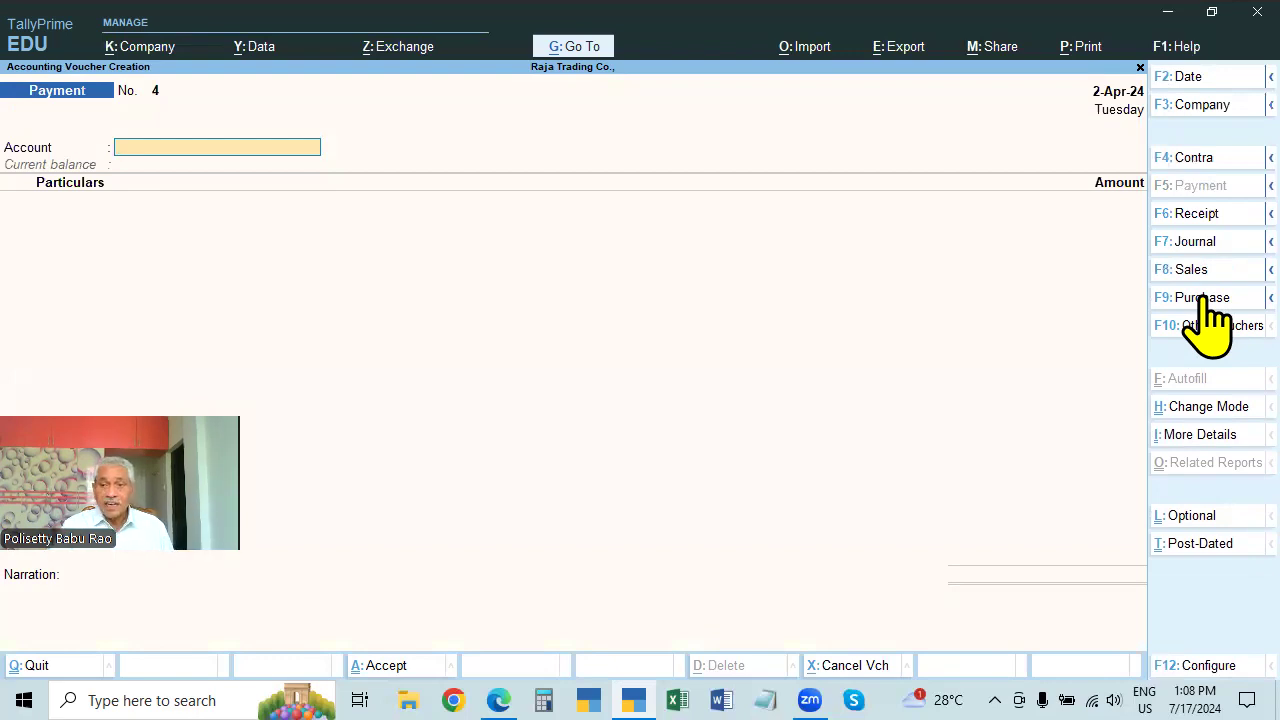
- Open a journal voucher for the machinery purchased on credit from Padma Traders, checking it against the PDF
{"action": "left_click", "coordinate": [1192, 246]}
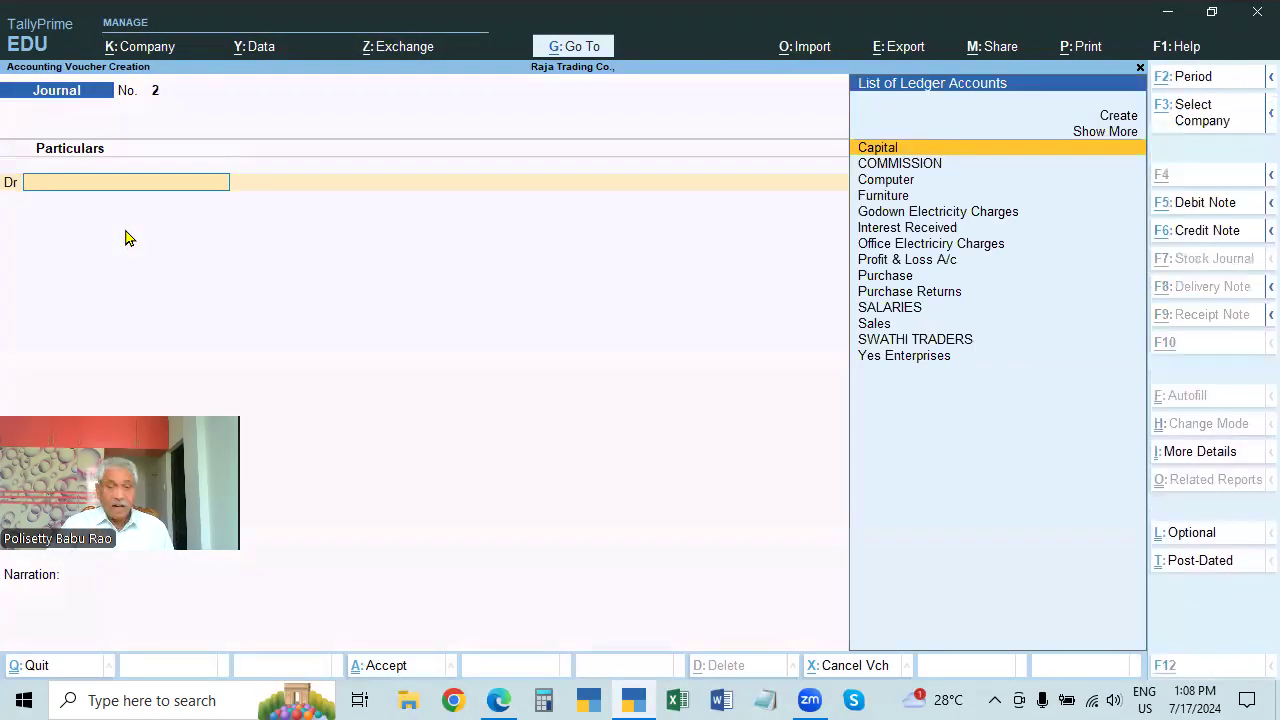
{"action": "key", "text": "alt+Tab"}
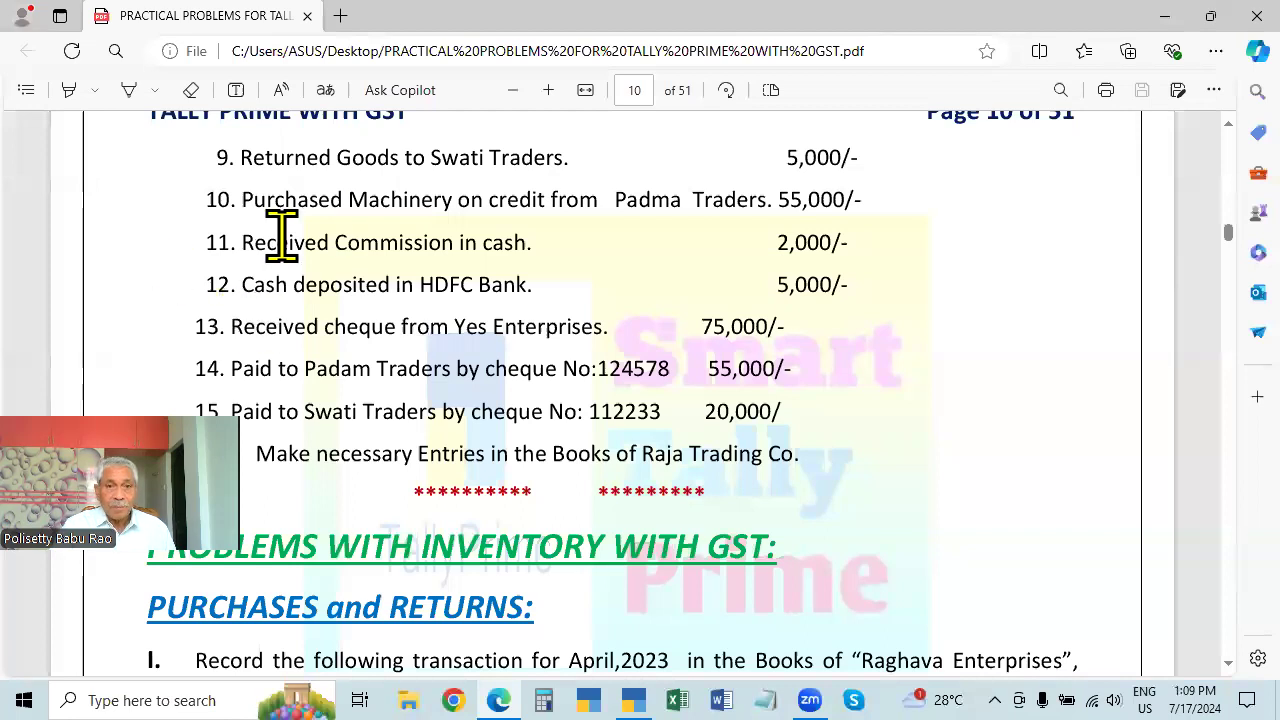
{"action": "key", "text": "alt+Tab"}
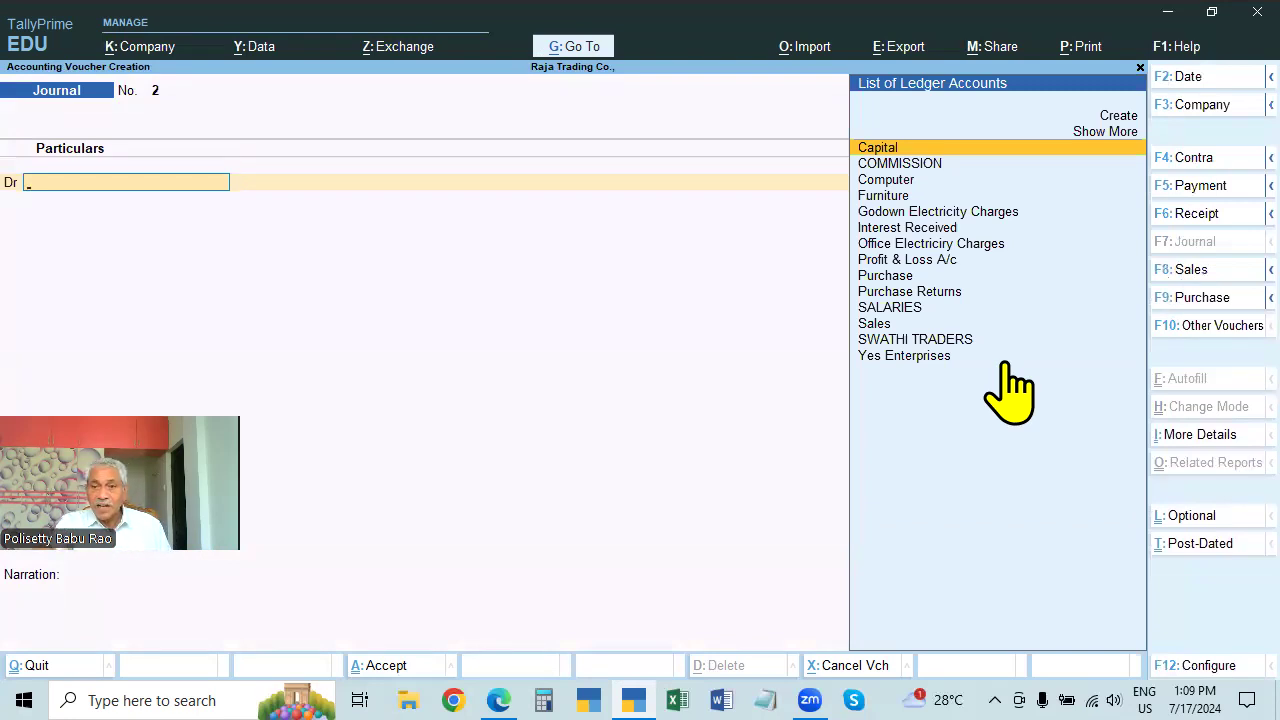
- Create the ledger Machinery under Fixed Assets from the journal's debit line
{"action": "key", "text": "alt+c"}
{"action": "type", "text": "Machinery"}
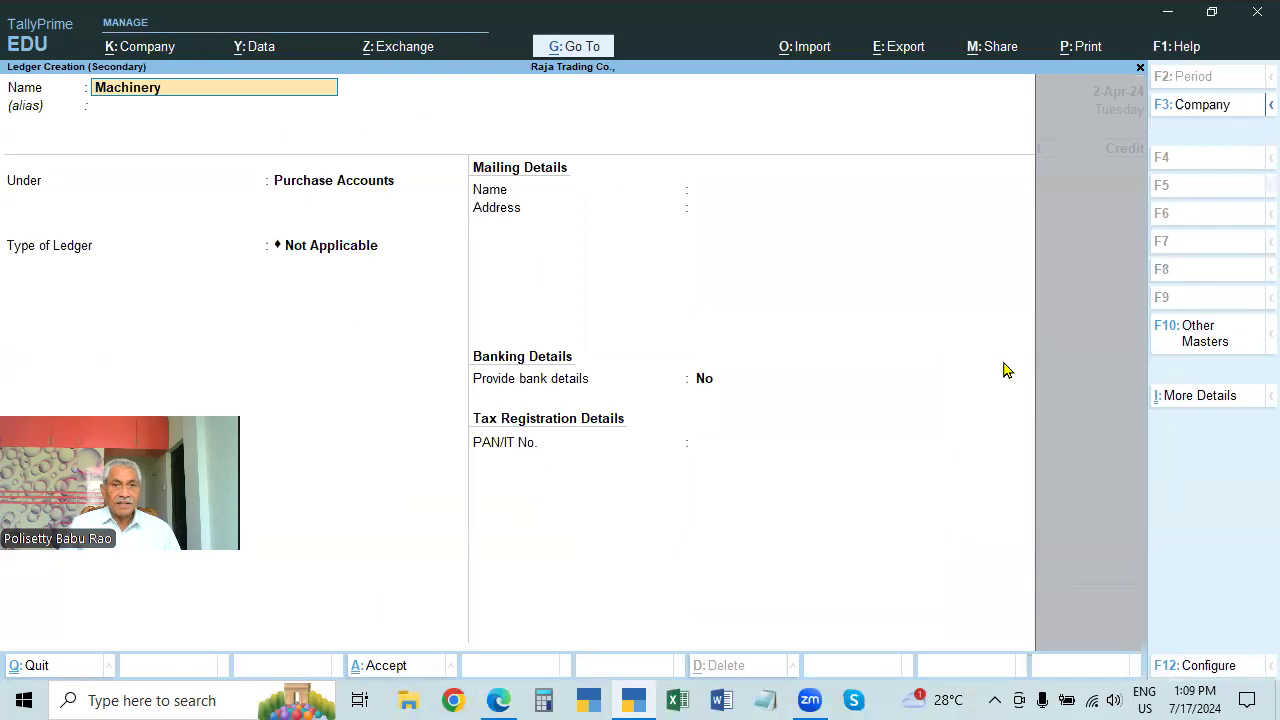
{"action": "key", "text": "Return"}
{"action": "type", "text": "Fixed Assets"}
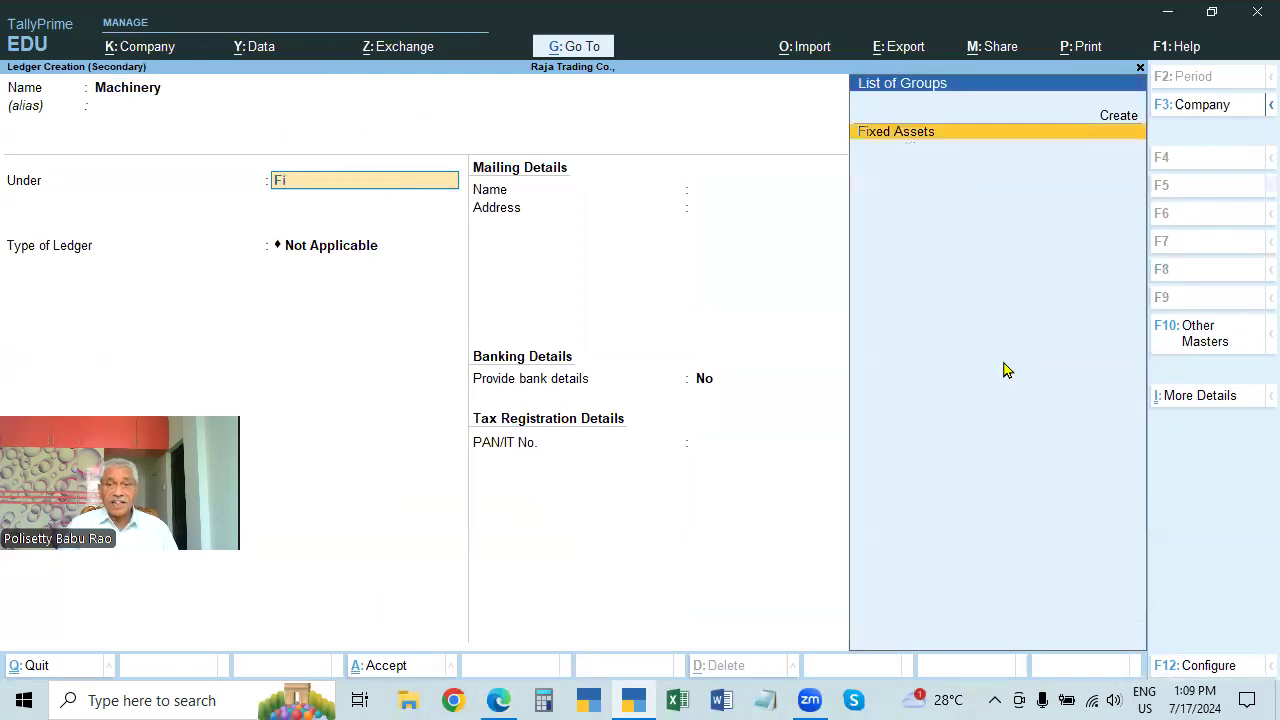
{"action": "key", "text": "Return"}
{"action": "key", "text": "Return"}
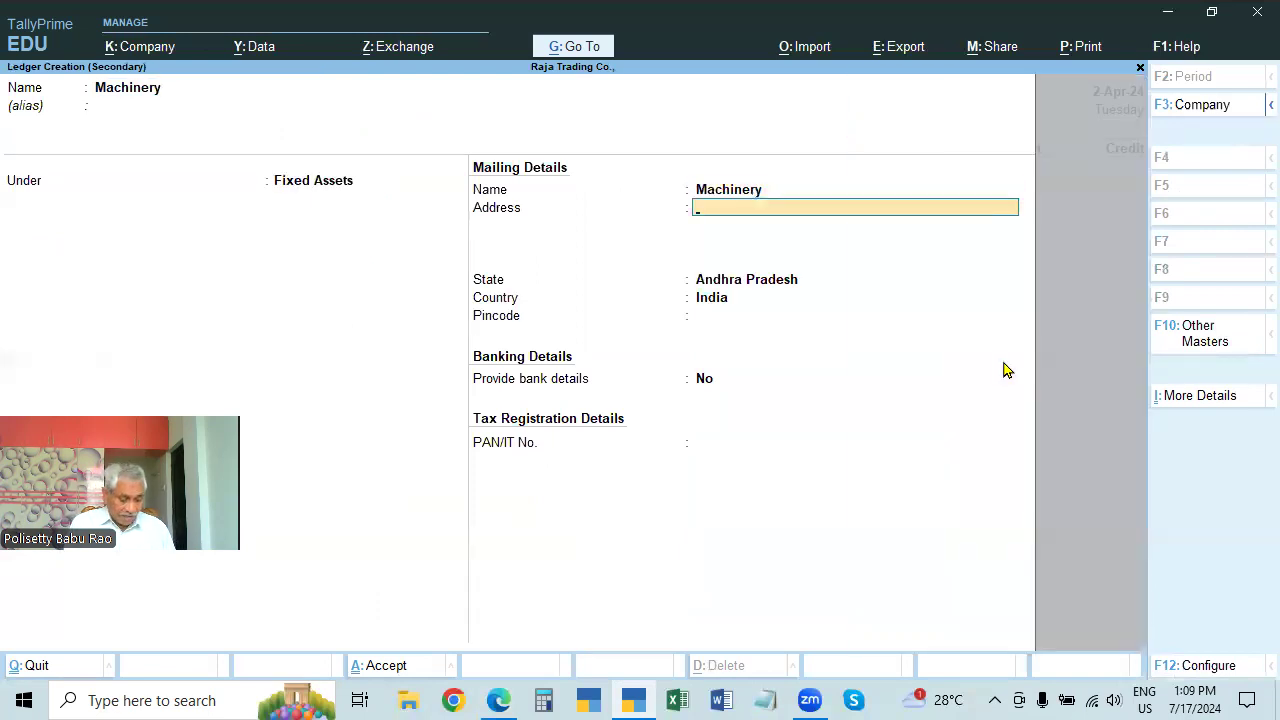
{"action": "key", "text": "ctrl+a"}
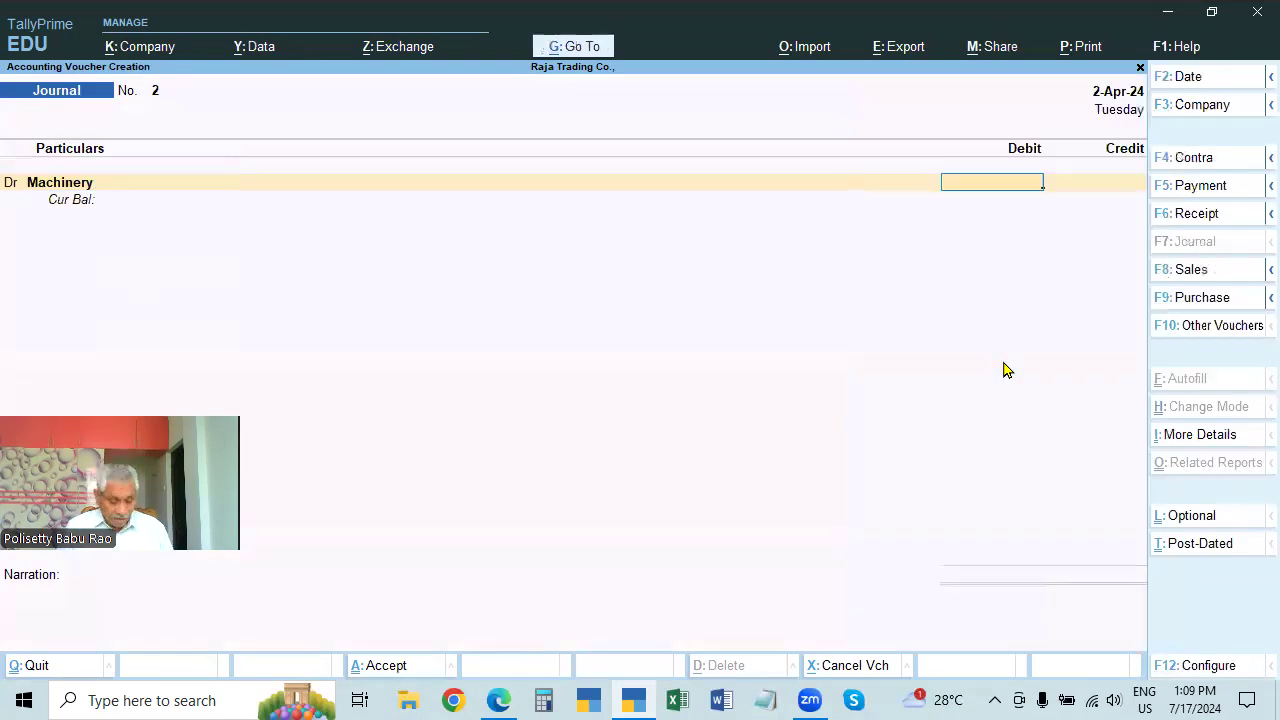
- Check the machinery price in the PDF and enter a debit of 55000 for Machinery
{"action": "key", "text": "alt+Tab"}
{"action": "key", "text": "alt+Tab"}
{"action": "type", "text": "55000"}
{"action": "key", "text": "Return"}
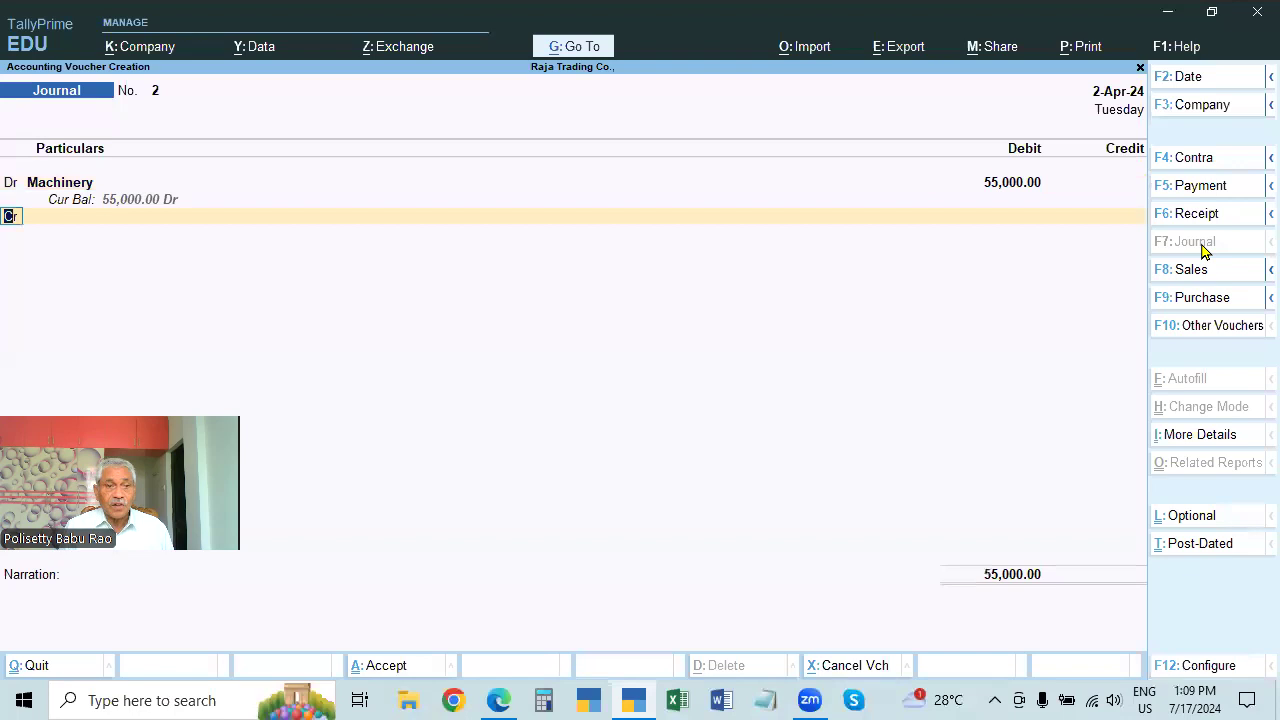
- Check the supplier in the PDF and start a new ledger named Padma Traders from the journal's credit line
{"action": "key", "text": "alt+Tab"}
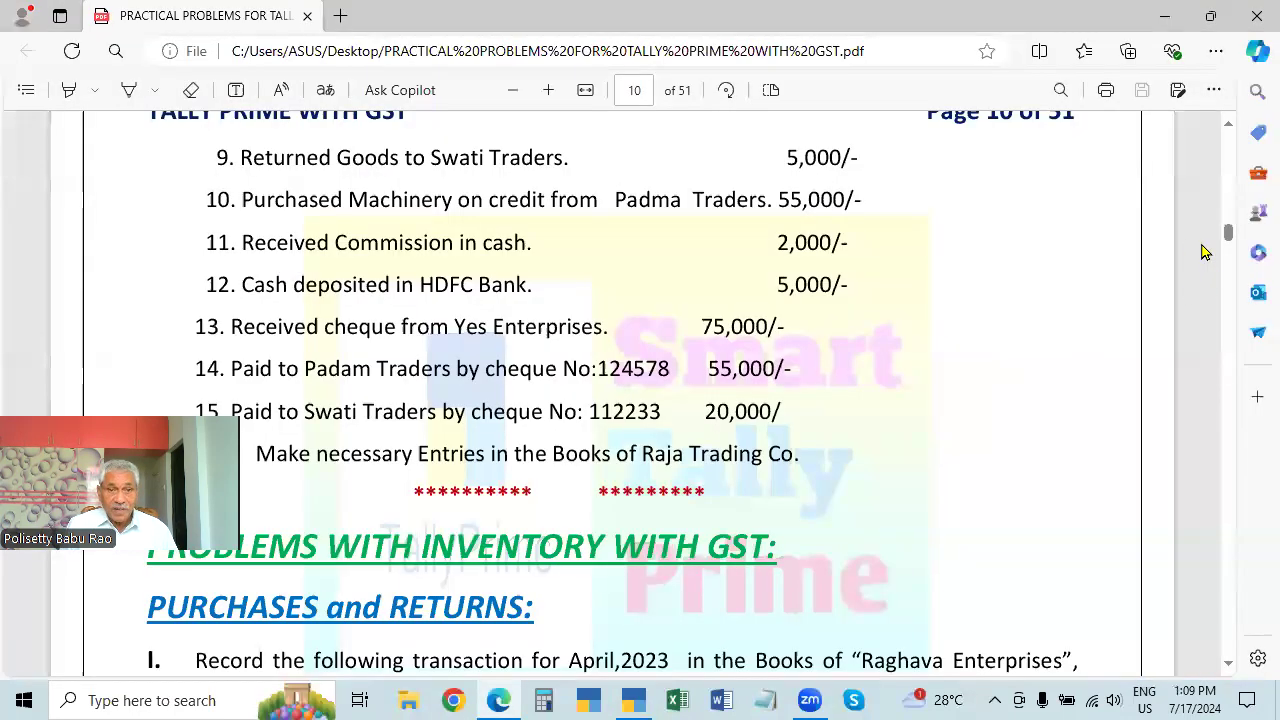
{"action": "key", "text": "alt+Tab"}
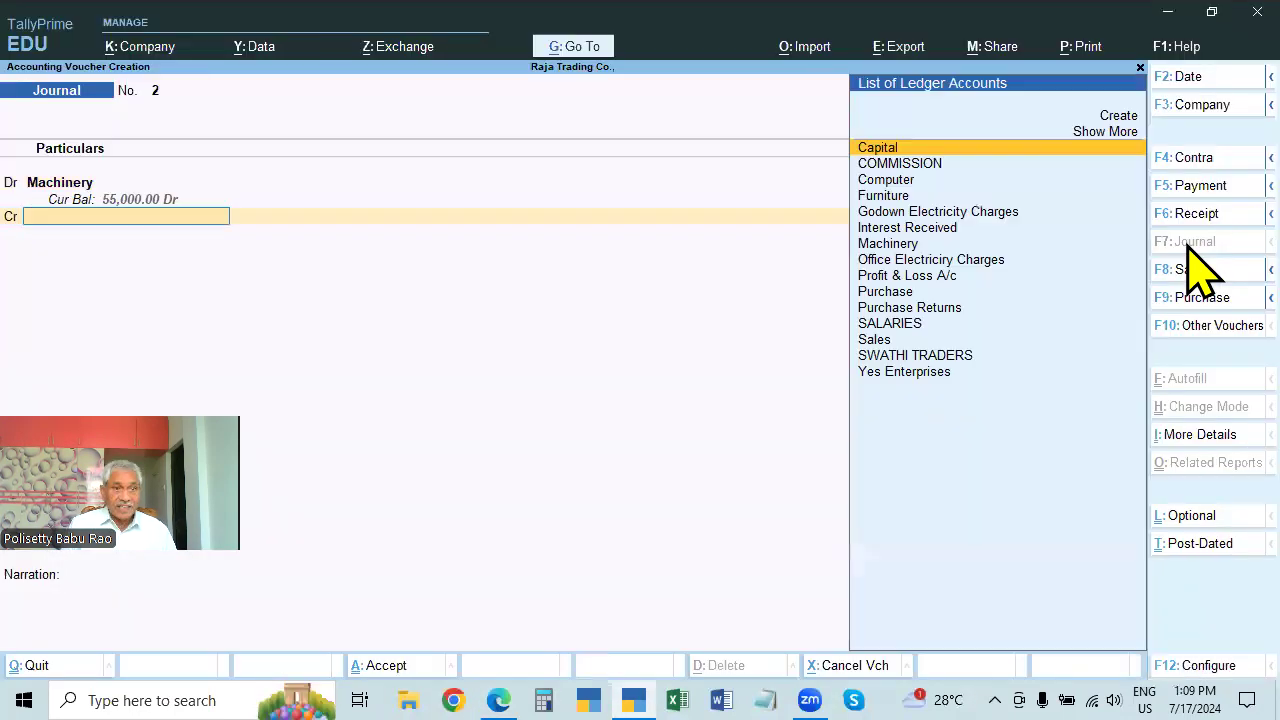
{"action": "key", "text": "alt+c"}
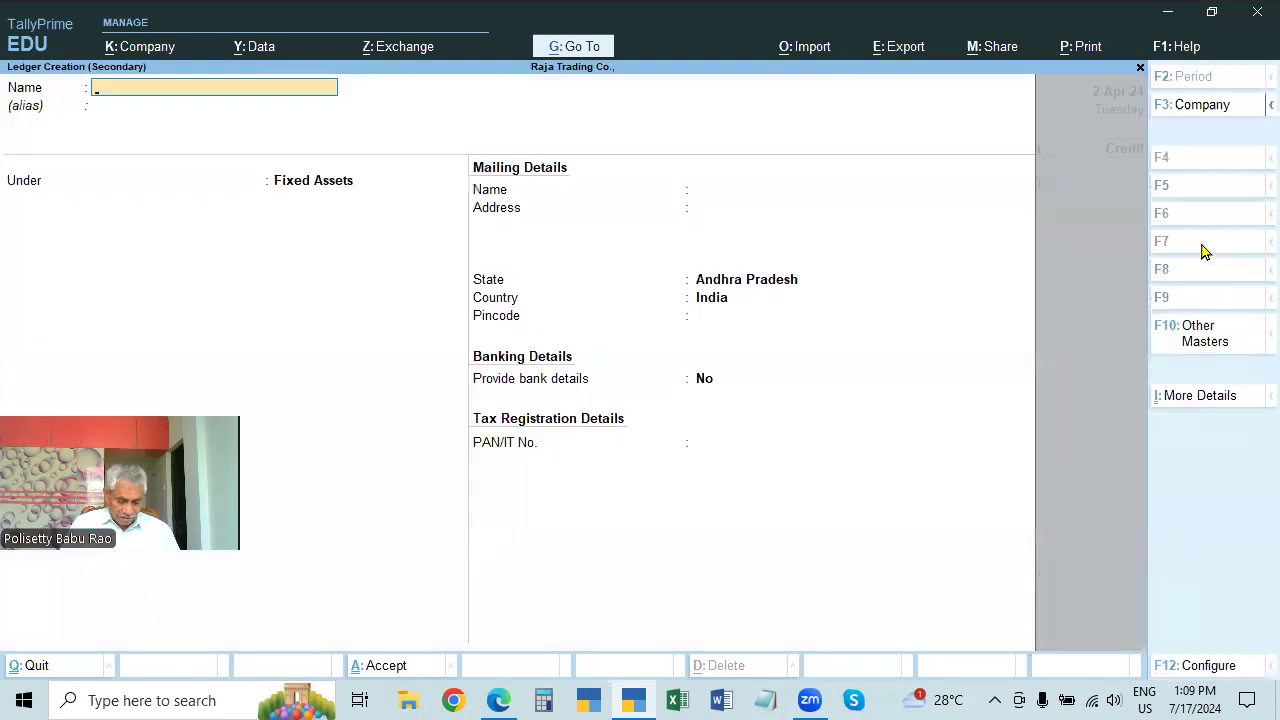
{"action": "type", "text": "Pa"}
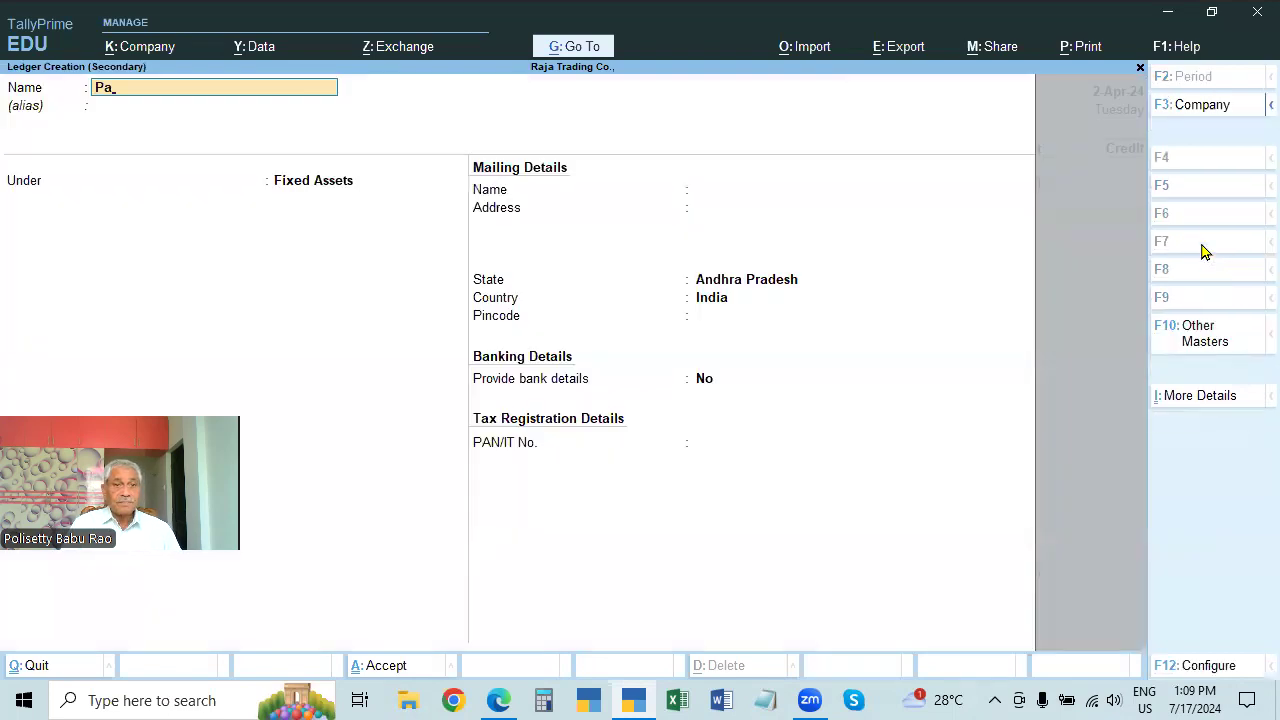
{"action": "type", "text": "dma Tr"}
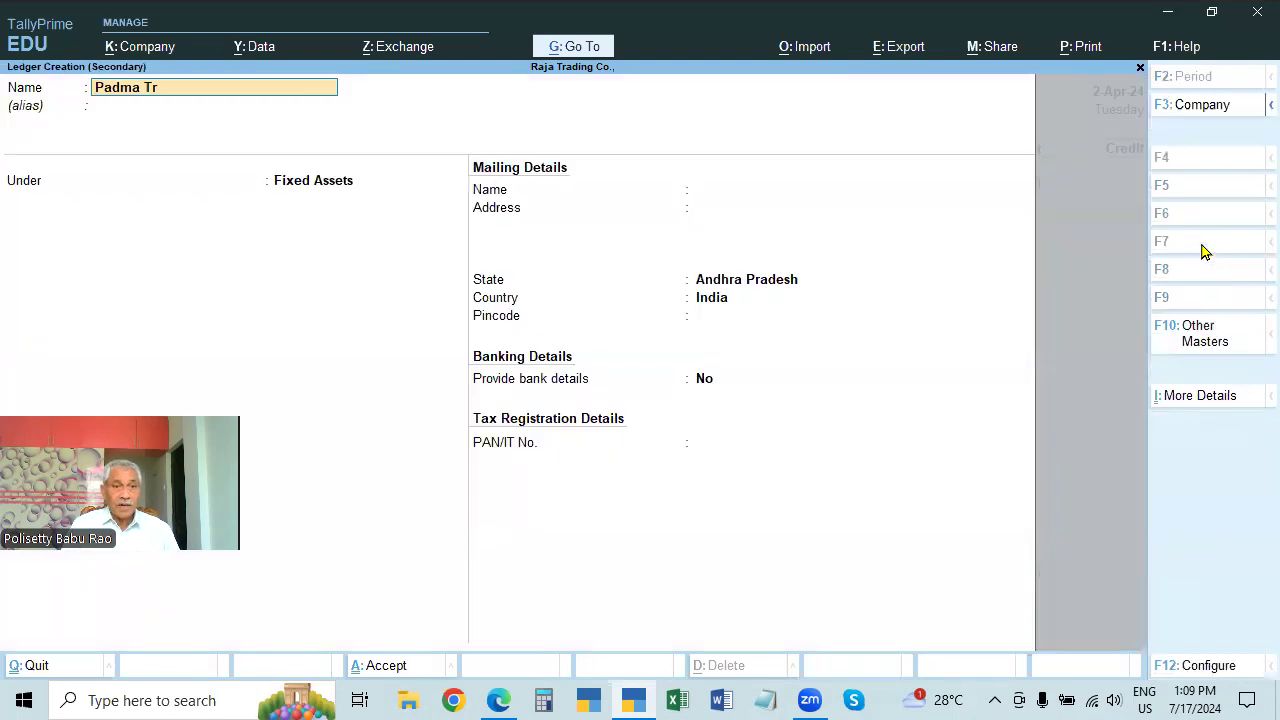
{"action": "type", "text": "aders"}
{"action": "key", "text": "Return"}
{"action": "key", "text": "Return"}
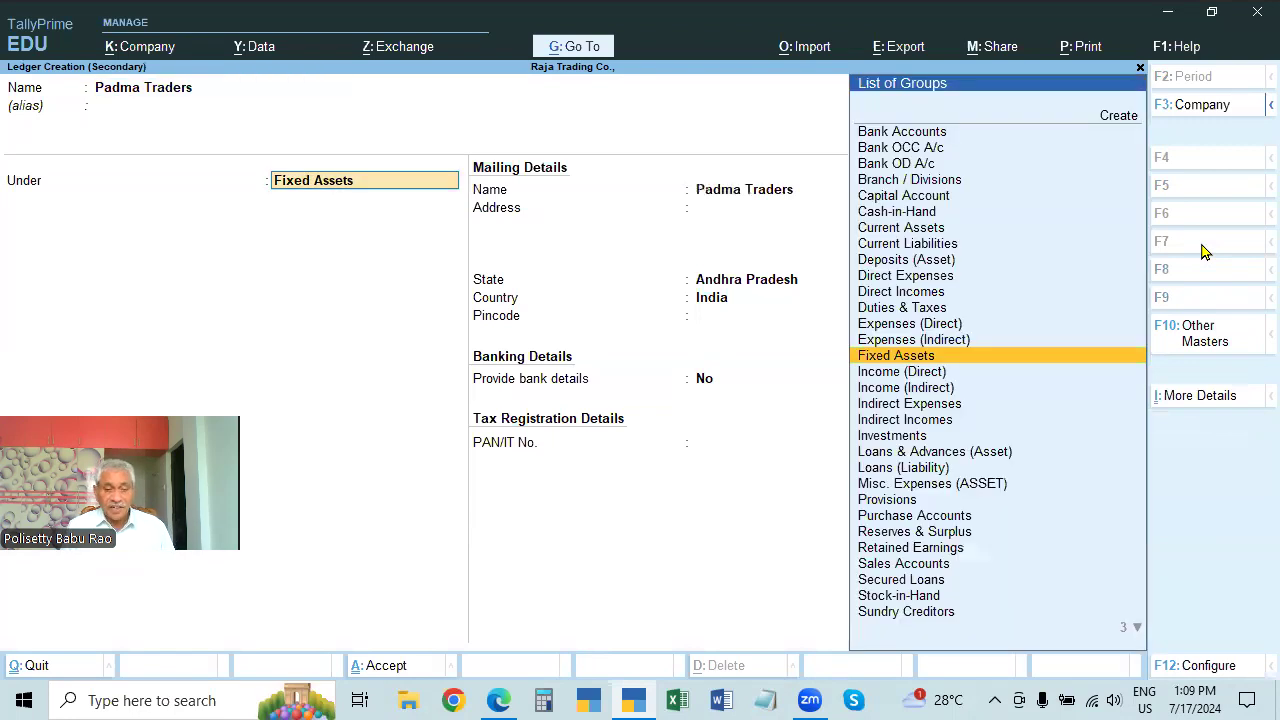
- Place the Padma Traders ledger under Sundry Creditors and save it
{"action": "type", "text": "Su"}
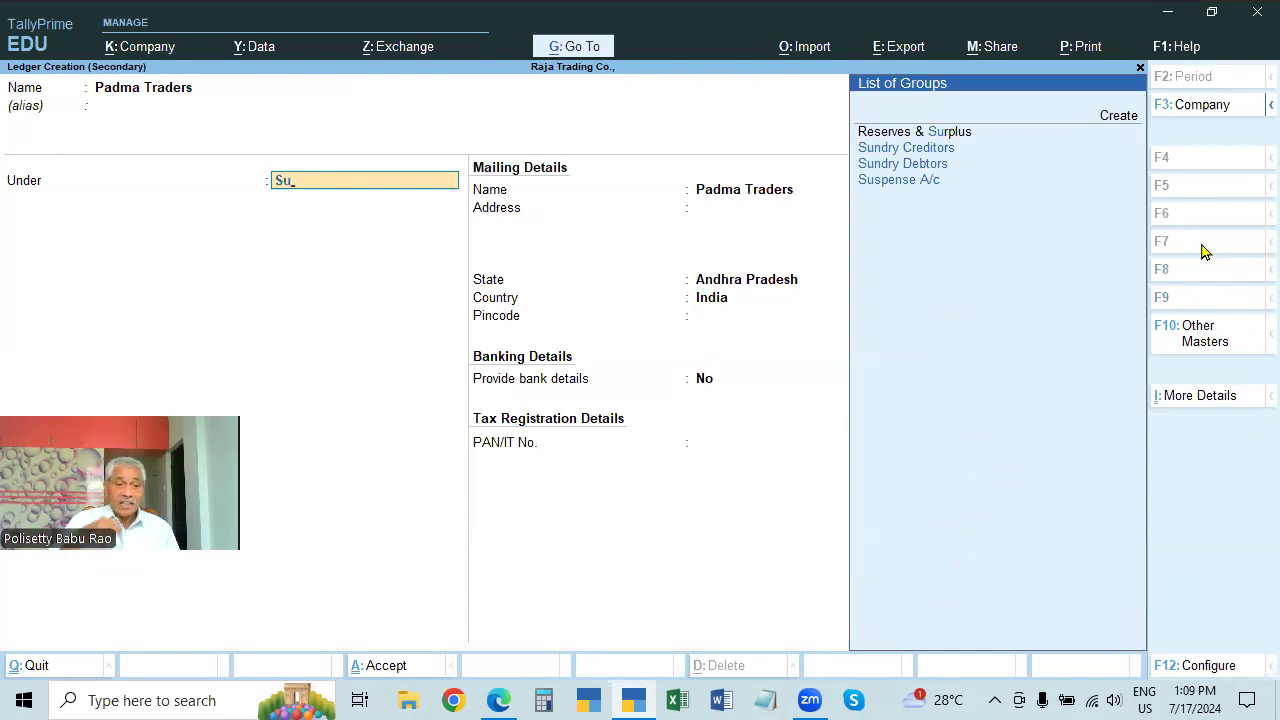
{"action": "key", "text": "Down"}
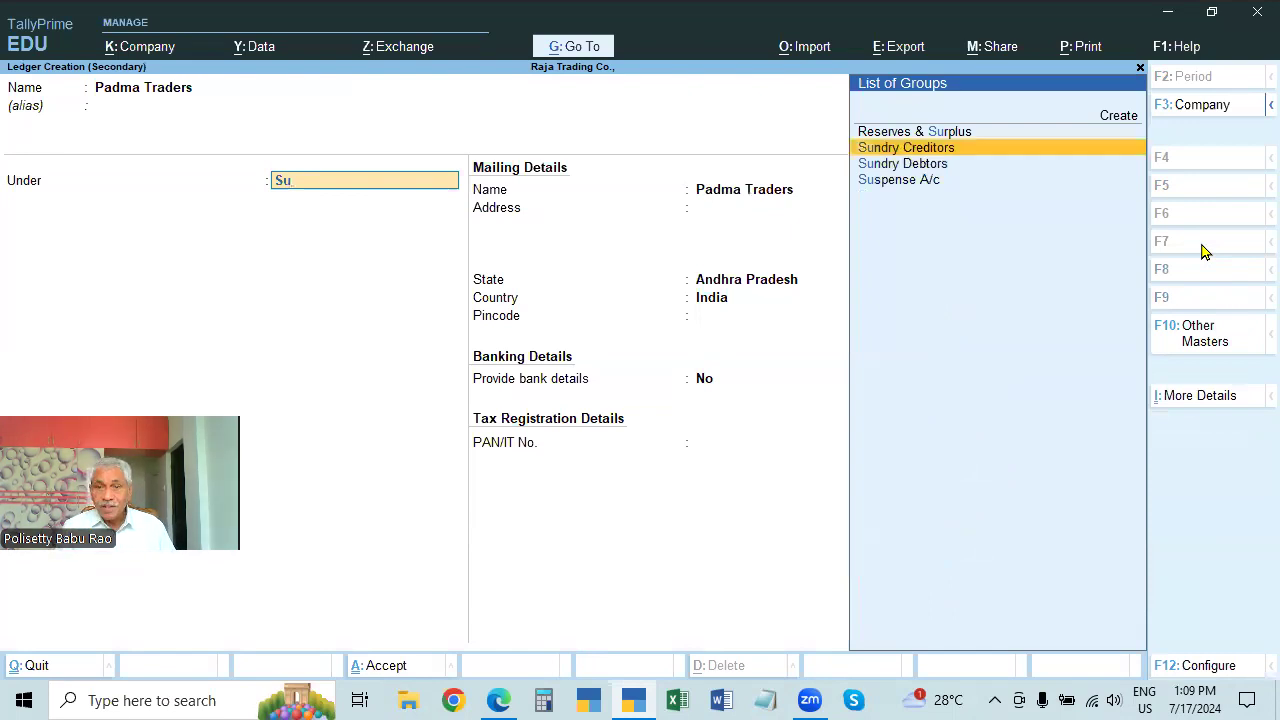
{"action": "key", "text": "Down"}
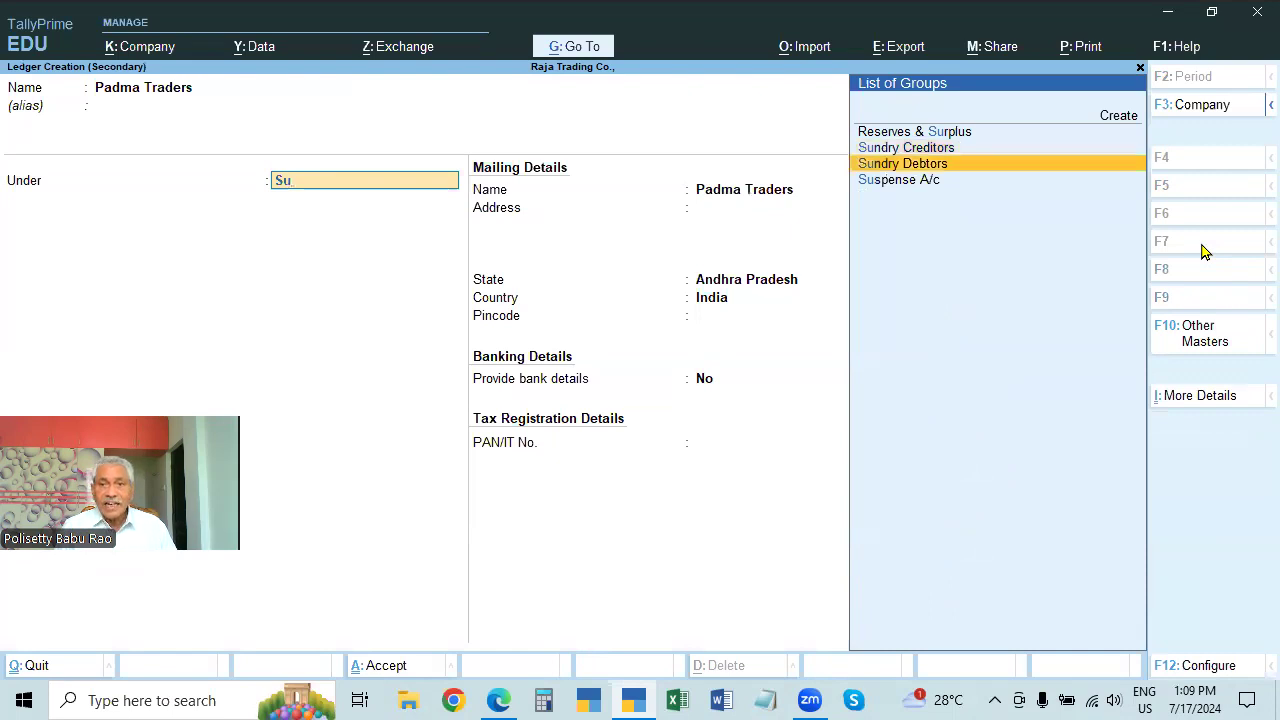
{"action": "key", "text": "alt+Tab"}
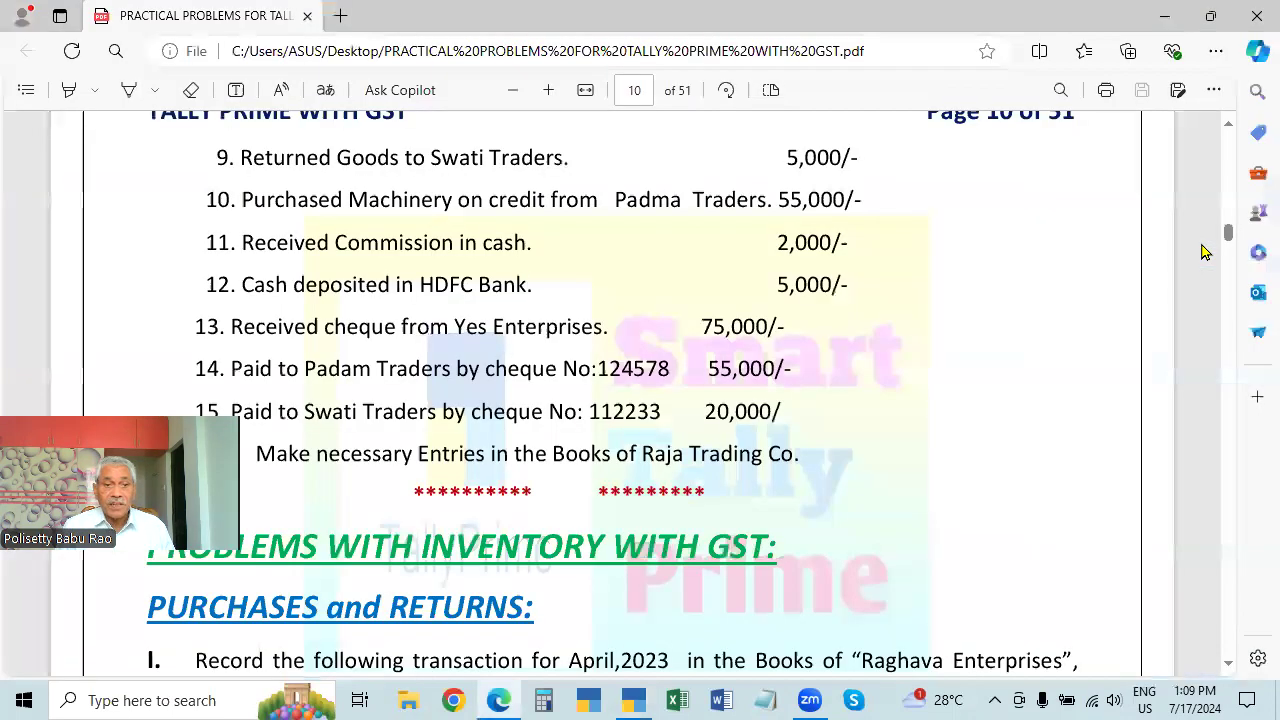
{"action": "key", "text": "alt+Tab"}
{"action": "key", "text": "Up"}
{"action": "key", "text": "Return"}
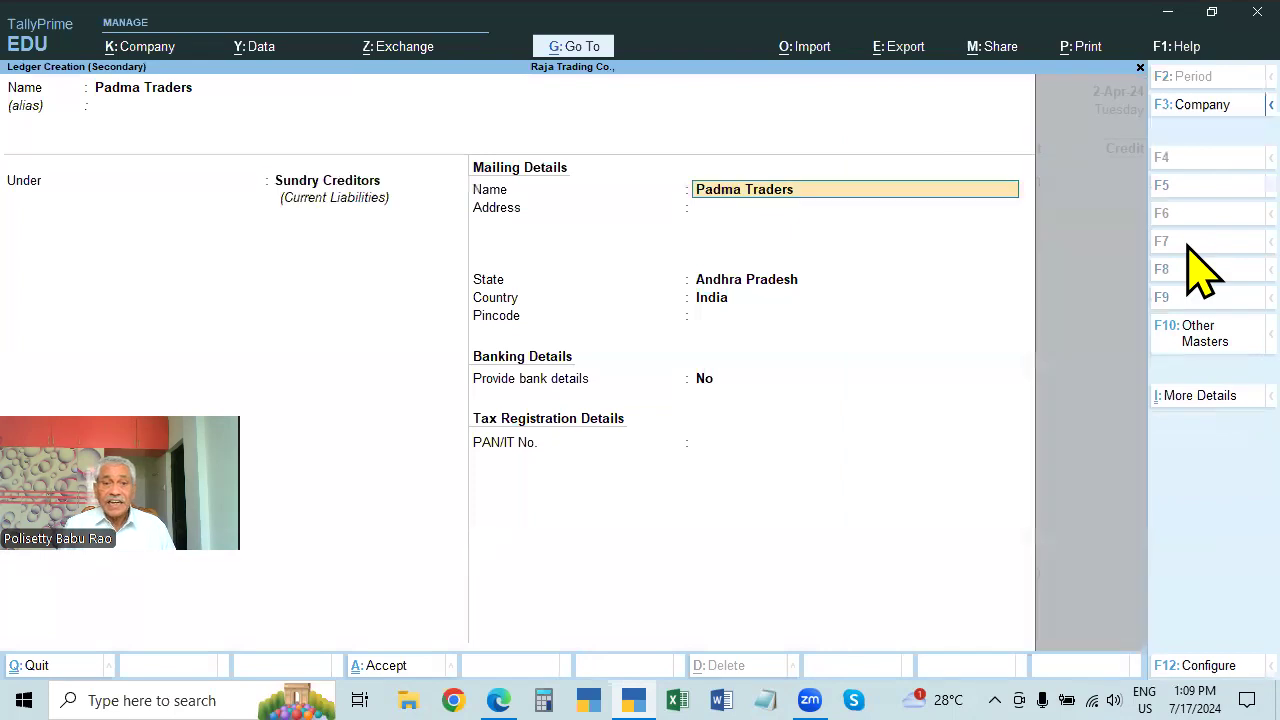
{"action": "key", "text": "Return"}
{"action": "key", "text": "ctrl+a"}
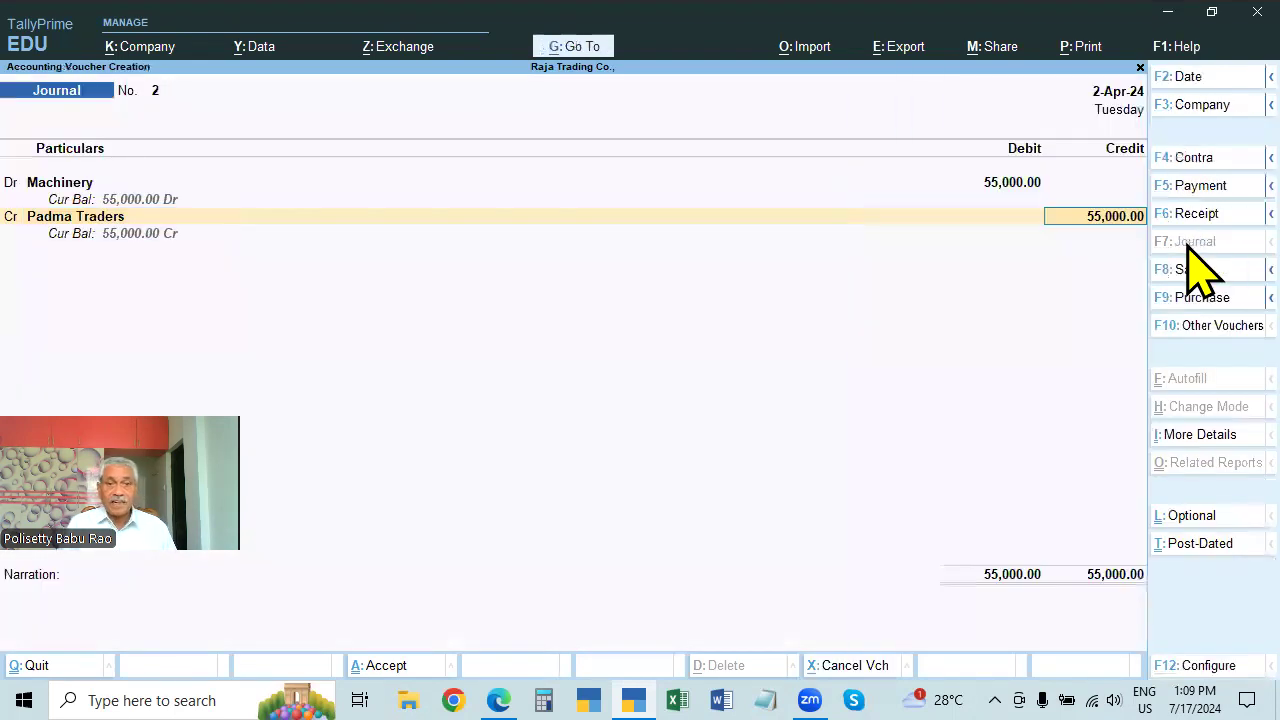
- Add the narration "BEING MACHINERY PURCHASED ON CREDIT" to the journal voucher and save it
{"action": "key", "text": "Return"}
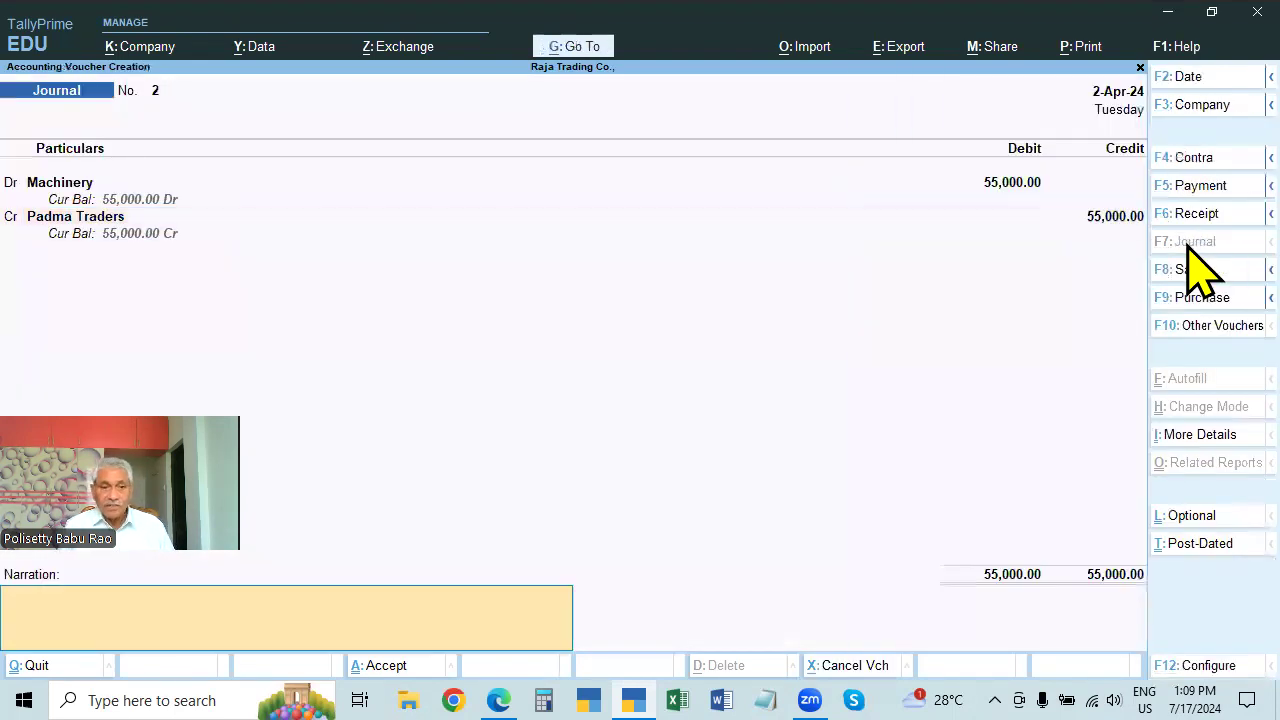
{"action": "type", "text": "BEING"}
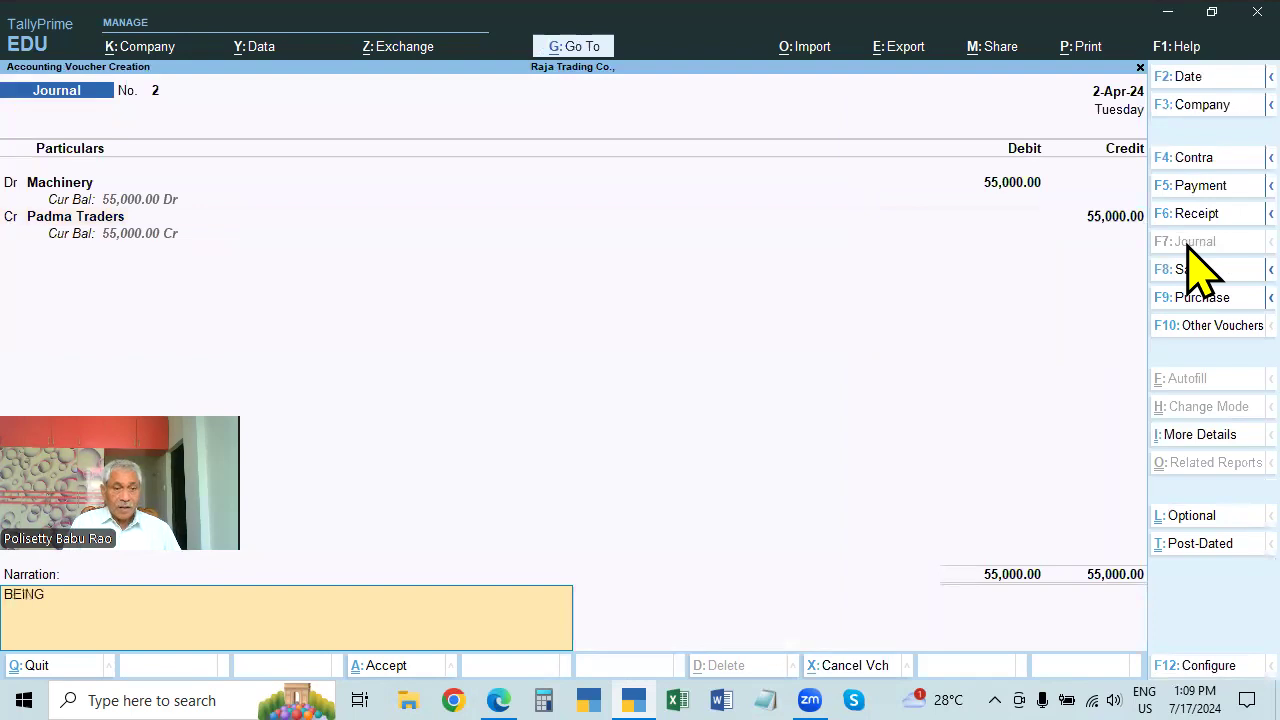
{"action": "type", "text": " MACHINER"}
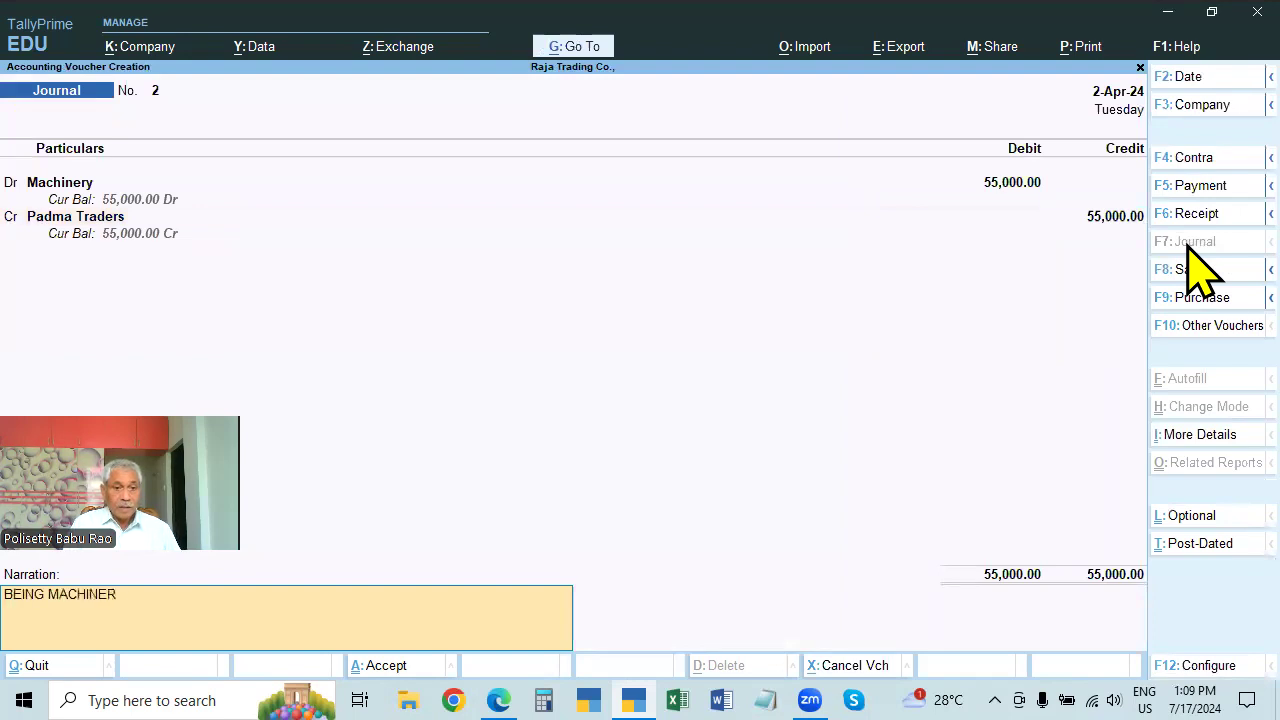
{"action": "type", "text": "Y PURCHASED ON CREDIT"}
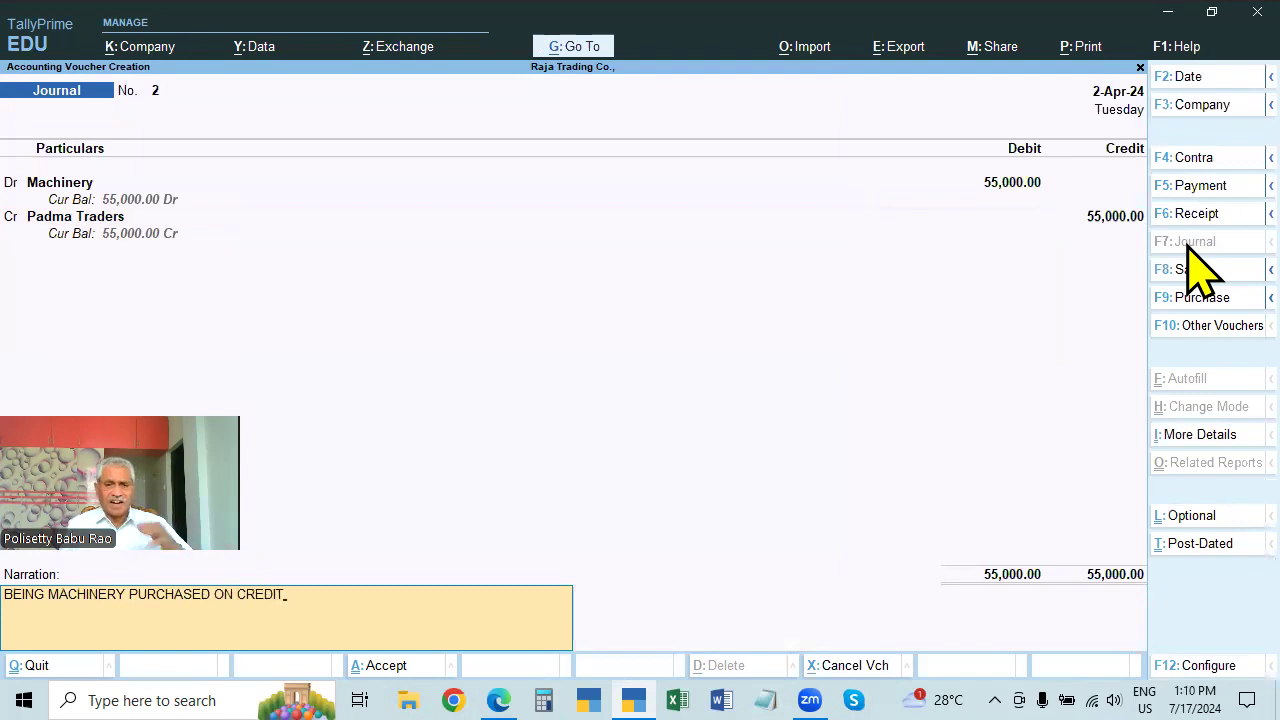
{"action": "key", "text": "Return"}
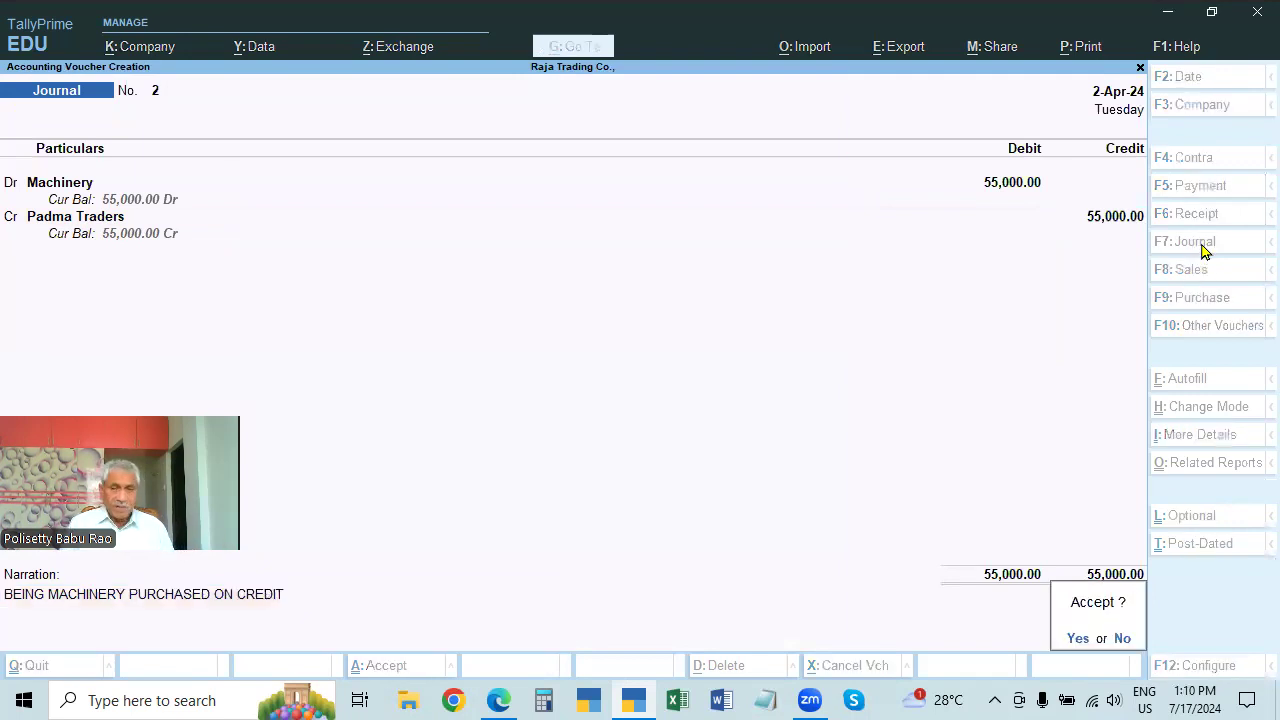
{"action": "key", "text": "Return"}
- Check transaction 11 in the PDF and start a receipt voucher with Cash as the account and COMMISSION as the particulars
{"action": "key", "text": "alt+Tab"}
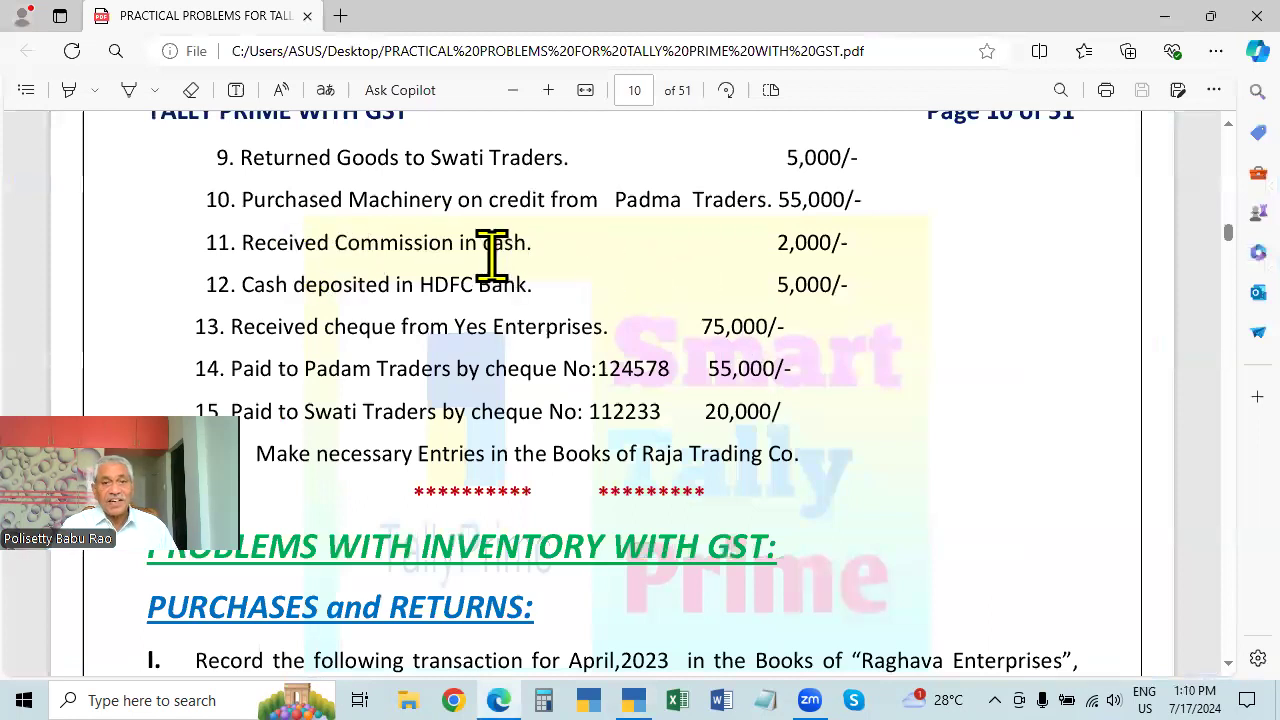
{"action": "key", "text": "alt+Tab"}
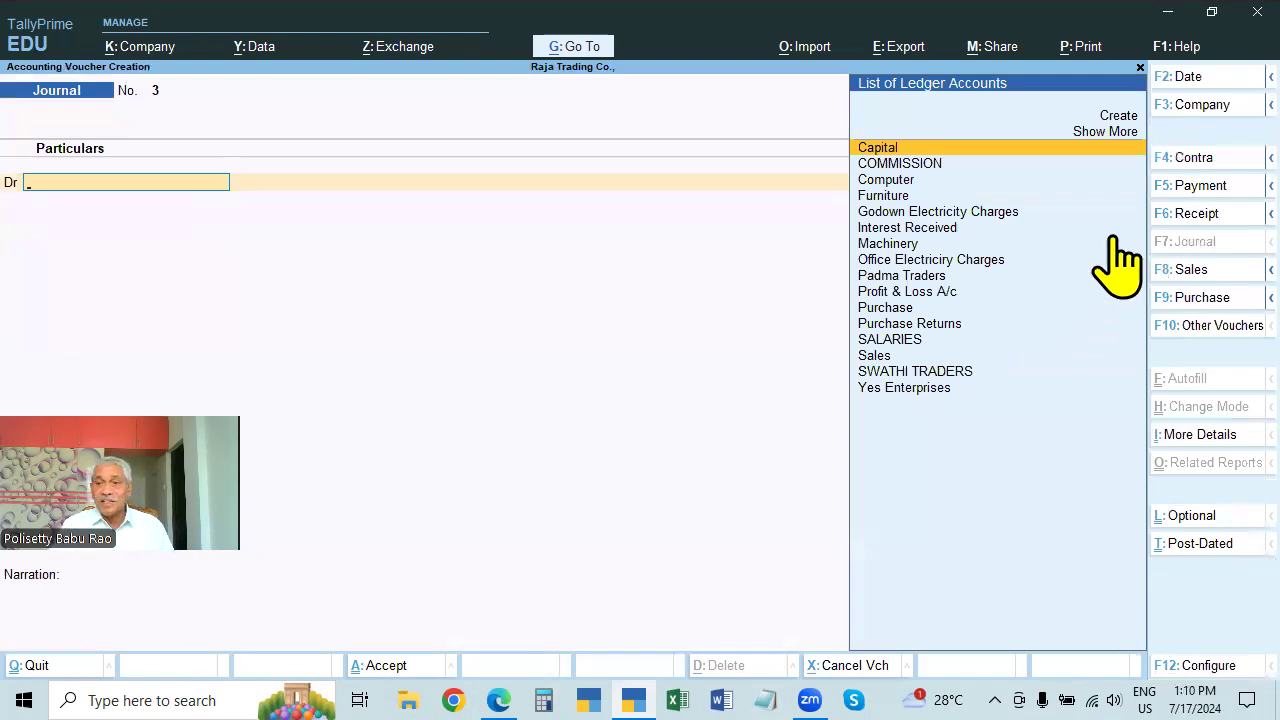
{"action": "left_click", "coordinate": [1190, 214]}
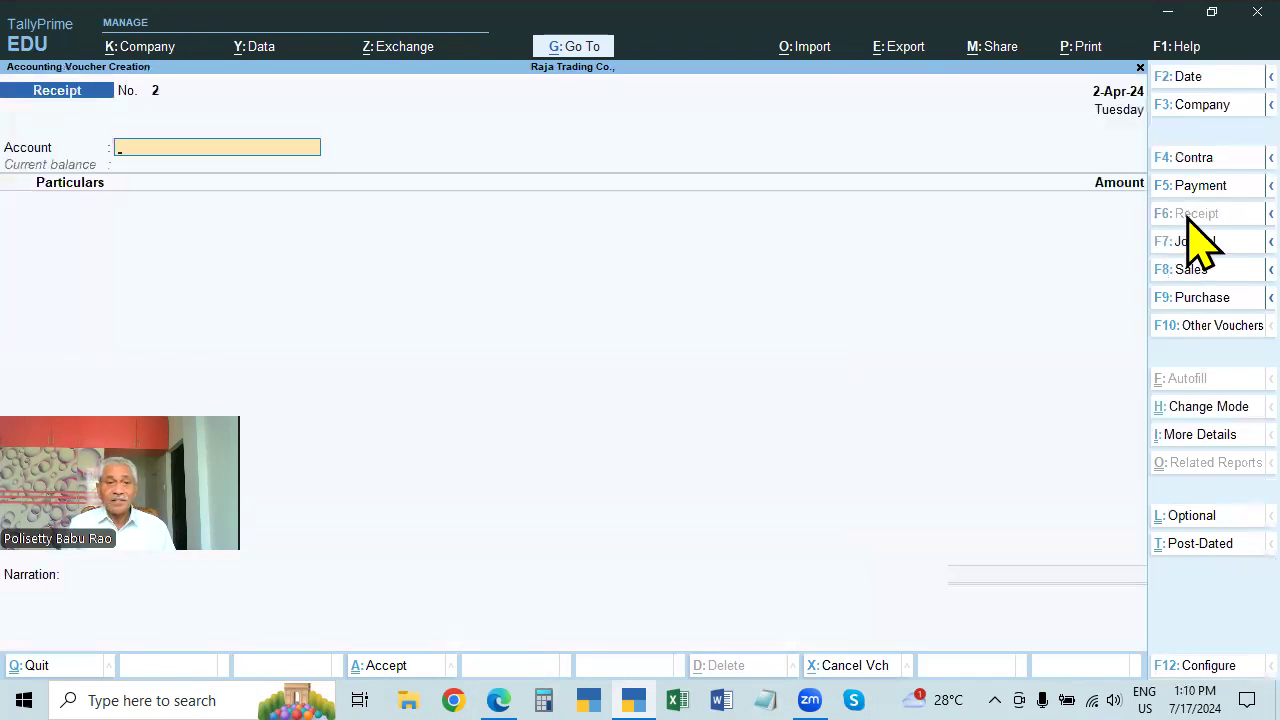
{"action": "type", "text": "CASH"}
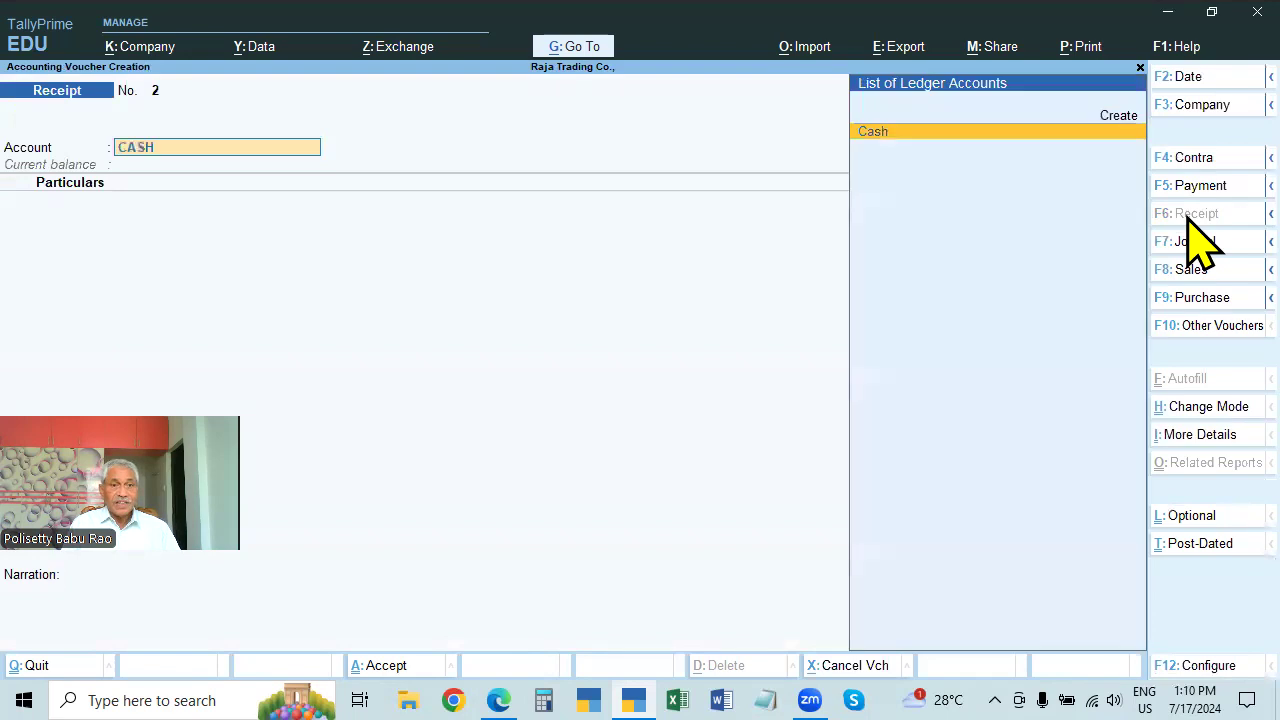
{"action": "key", "text": "Return"}
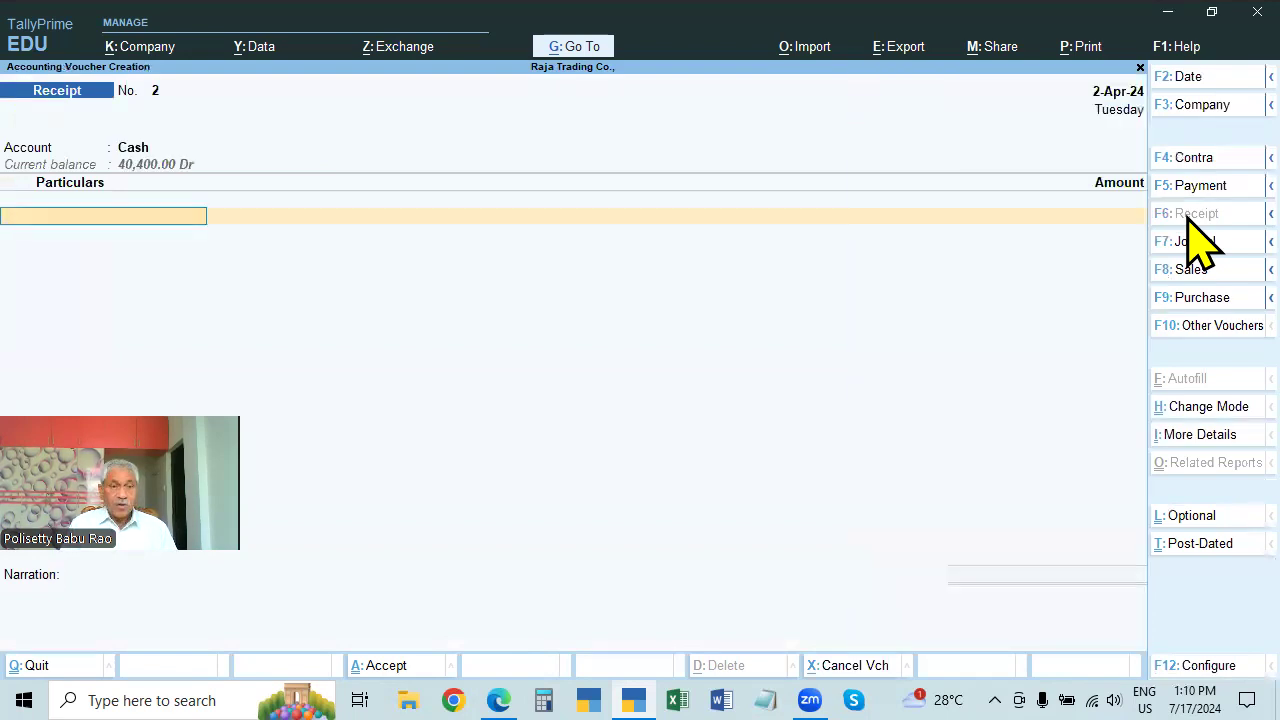
{"action": "type", "text": "Co"}
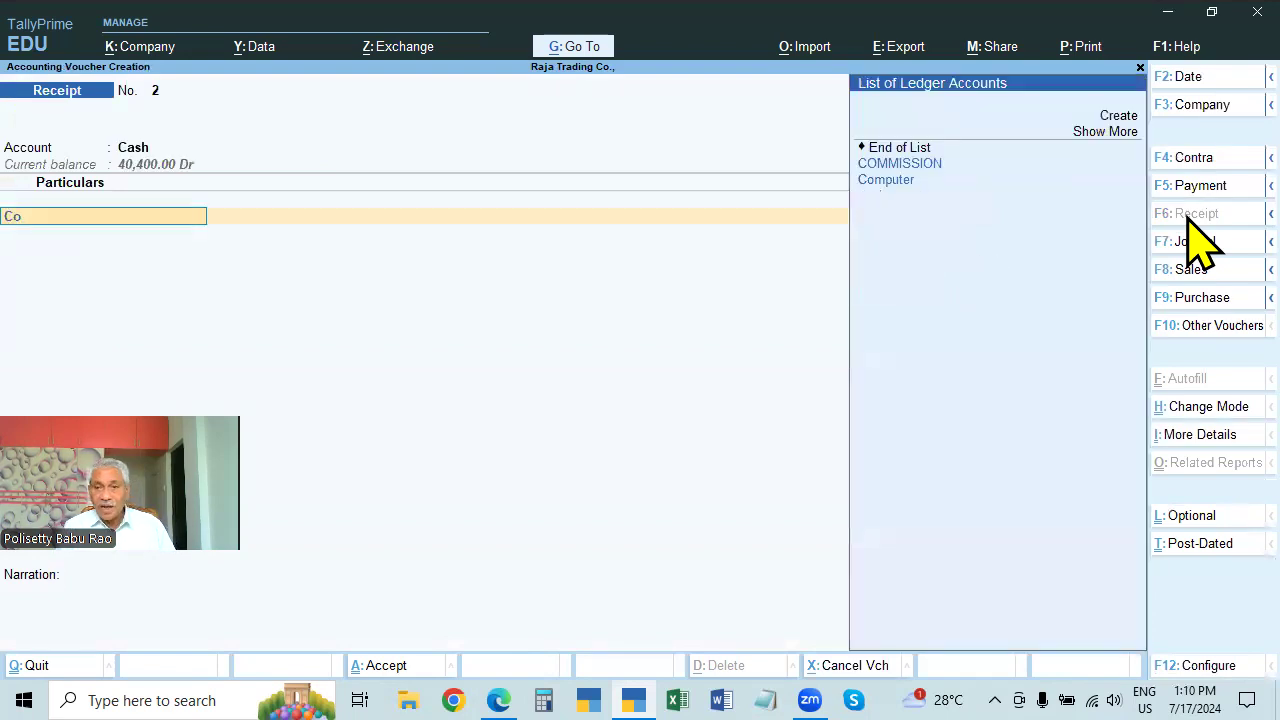
{"action": "key", "text": "Return"}
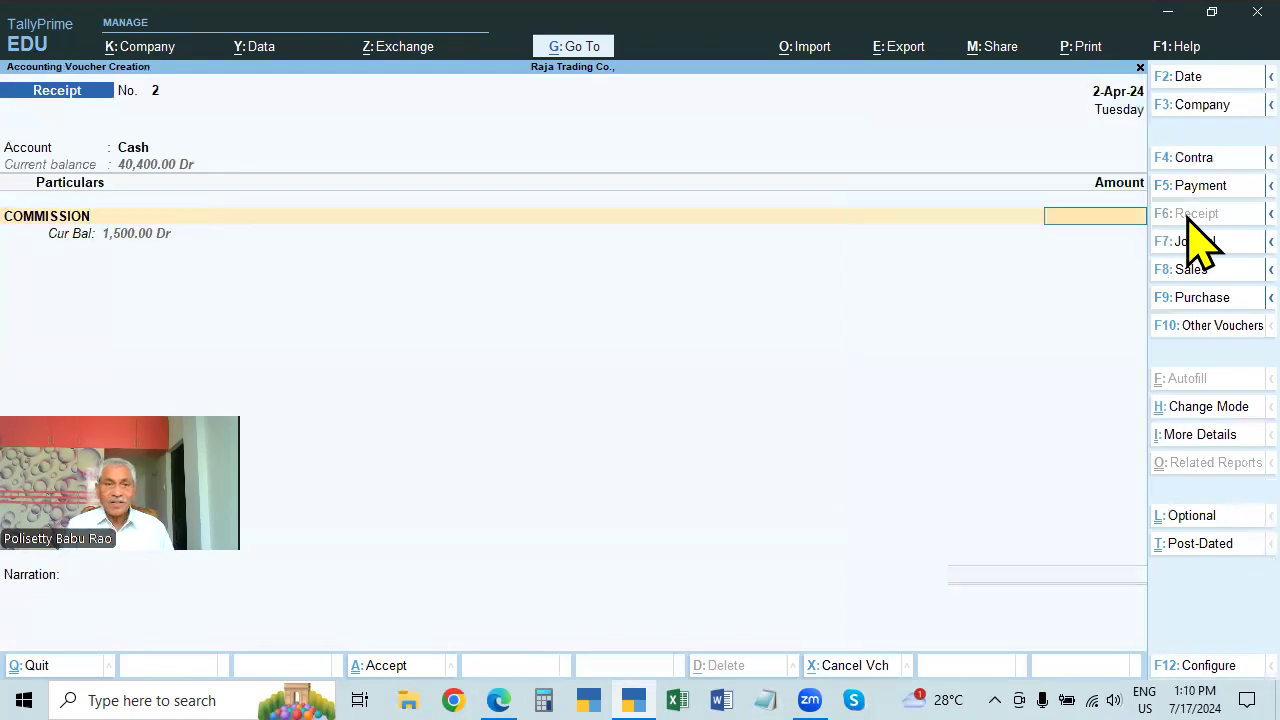
- Check the commission received in the PDF and enter 2000 as the amount for COMMISSION
{"action": "key", "text": "alt+Tab"}
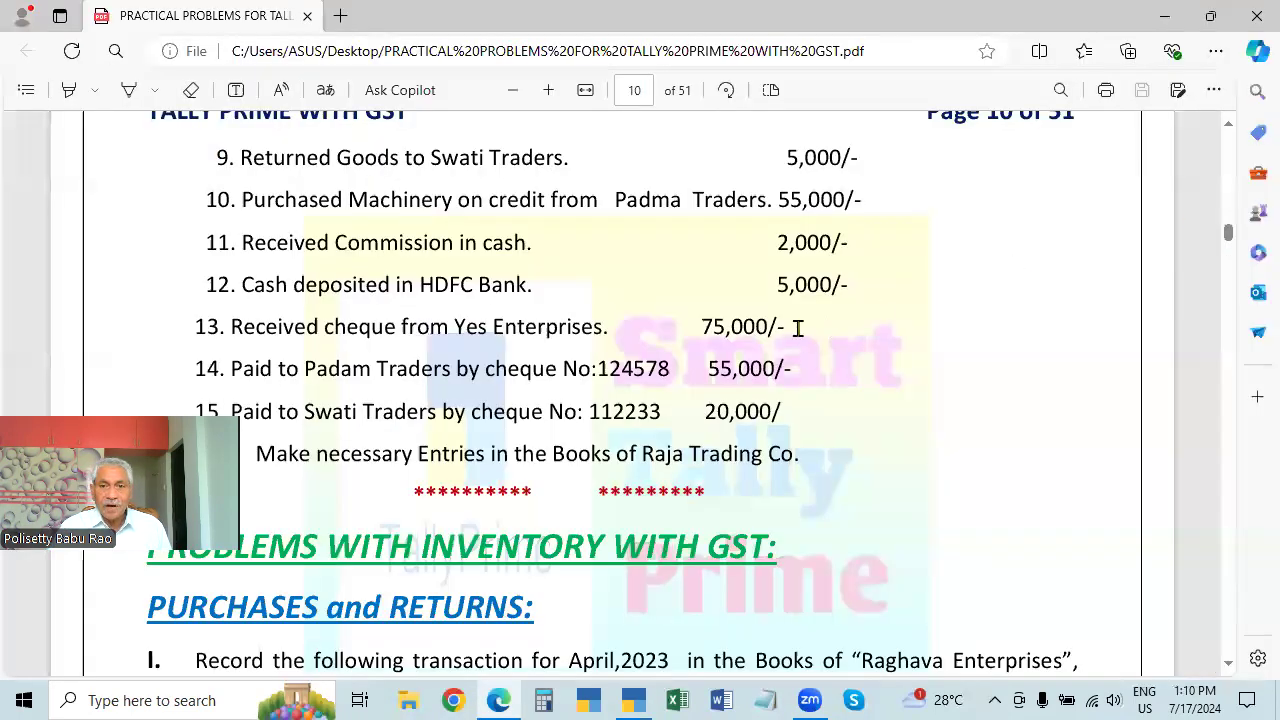
{"action": "key", "text": "alt+Tab"}
{"action": "type", "text": "2000"}
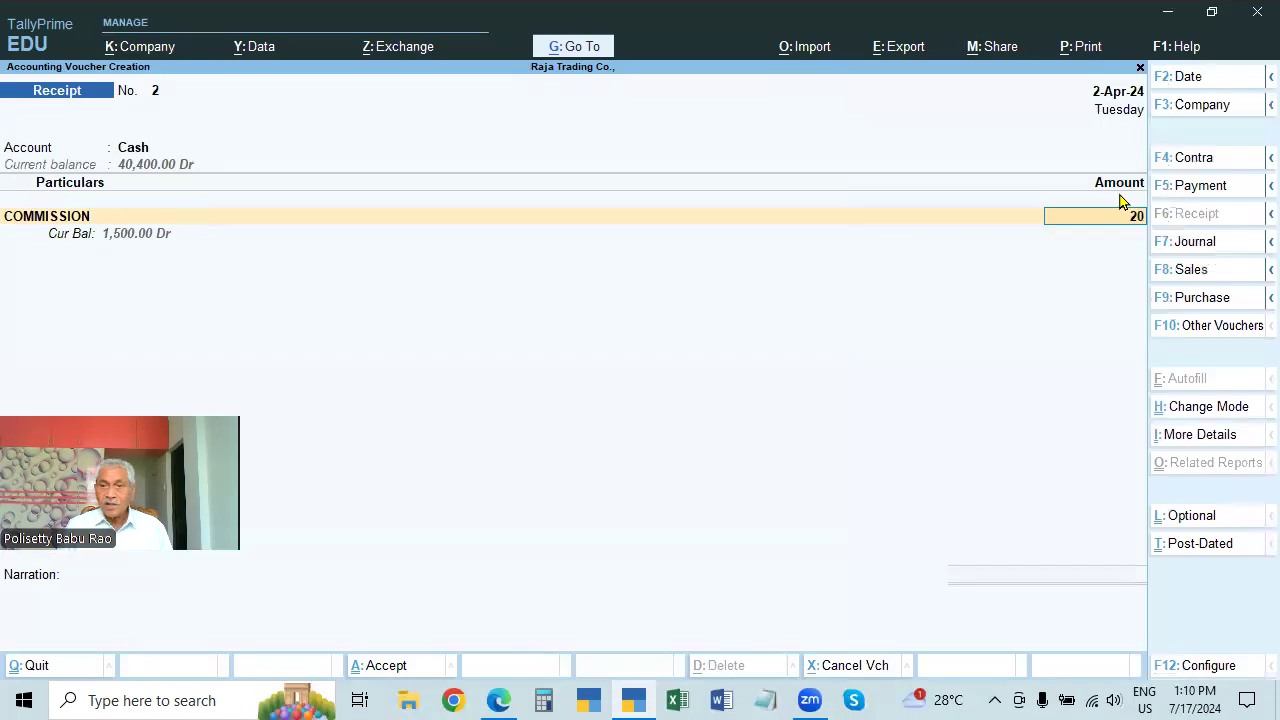
{"action": "key", "text": "Return"}
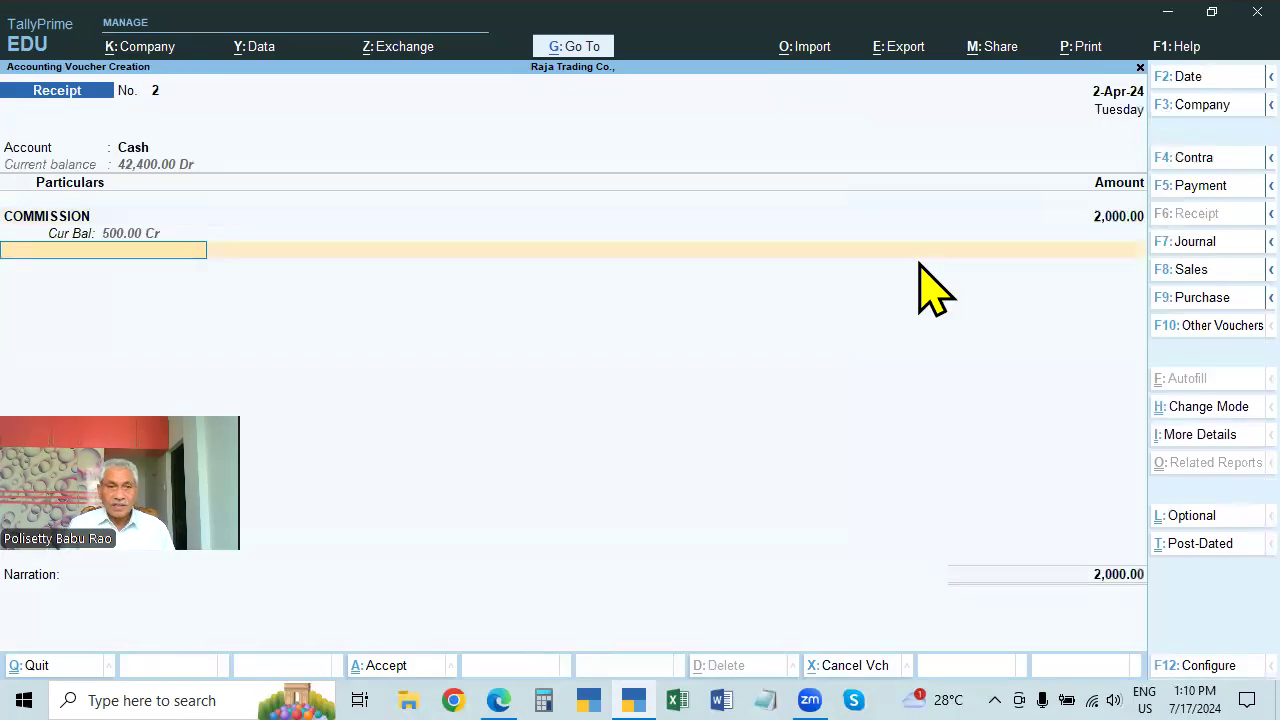
- Add the narration "BEING COMMISSION RECIEVED" to the receipt voucher and save it
{"action": "key", "text": "Return"}
{"action": "type", "text": "bein"}
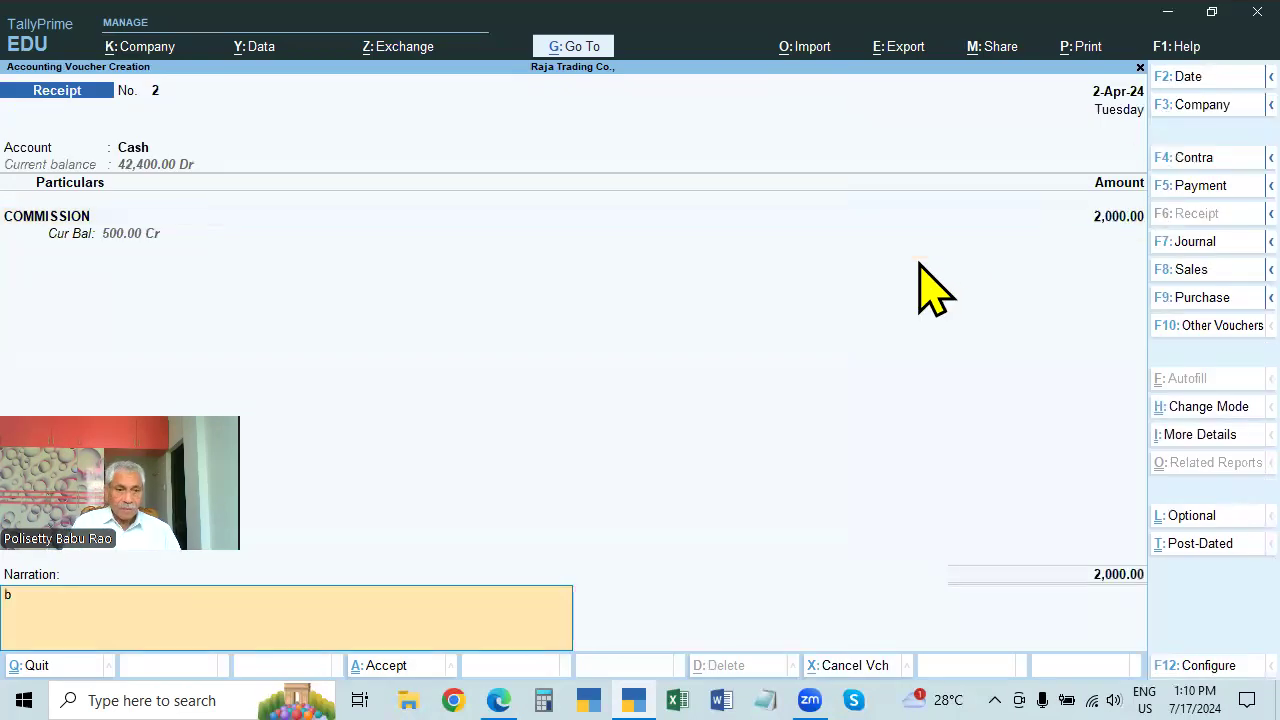
{"action": "key", "text": "BackSpace"}
{"action": "key", "text": "BackSpace"}
{"action": "key", "text": "BackSpace"}
{"action": "key", "text": "BackSpace"}
{"action": "type", "text": "BEING COM"}
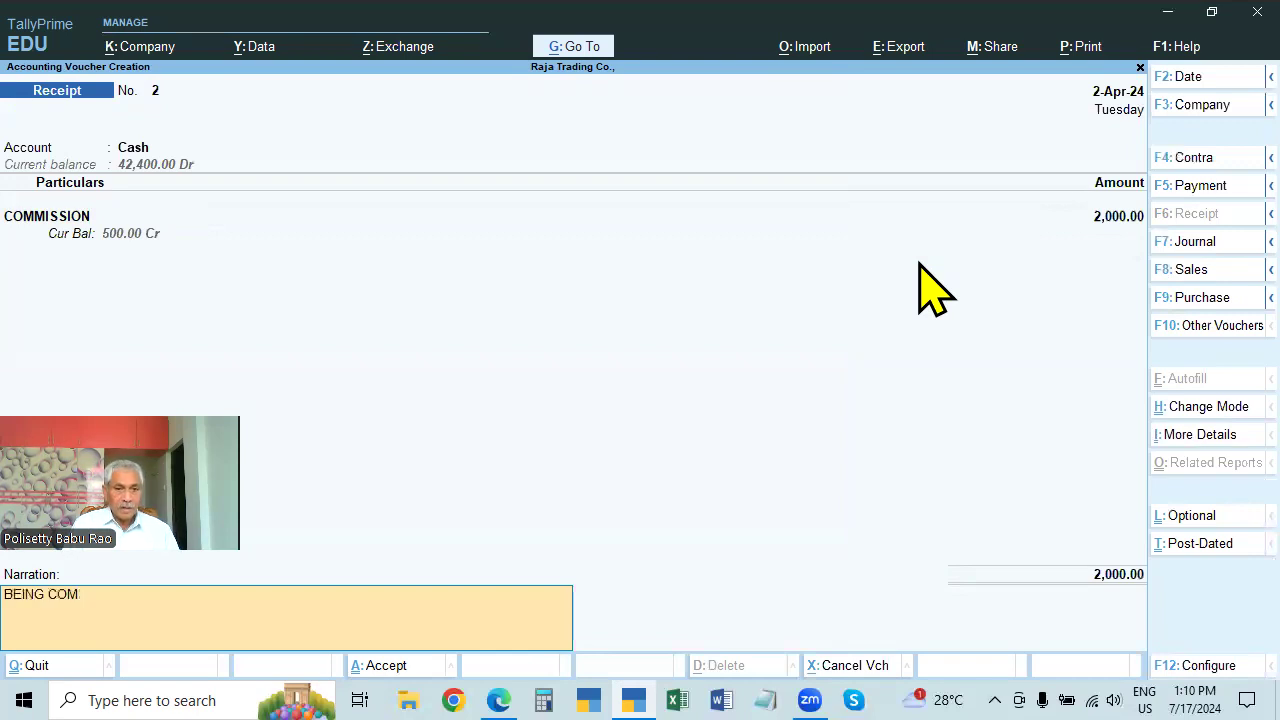
{"action": "type", "text": "IMISSION RECIEVED"}
{"action": "key", "text": "Return"}
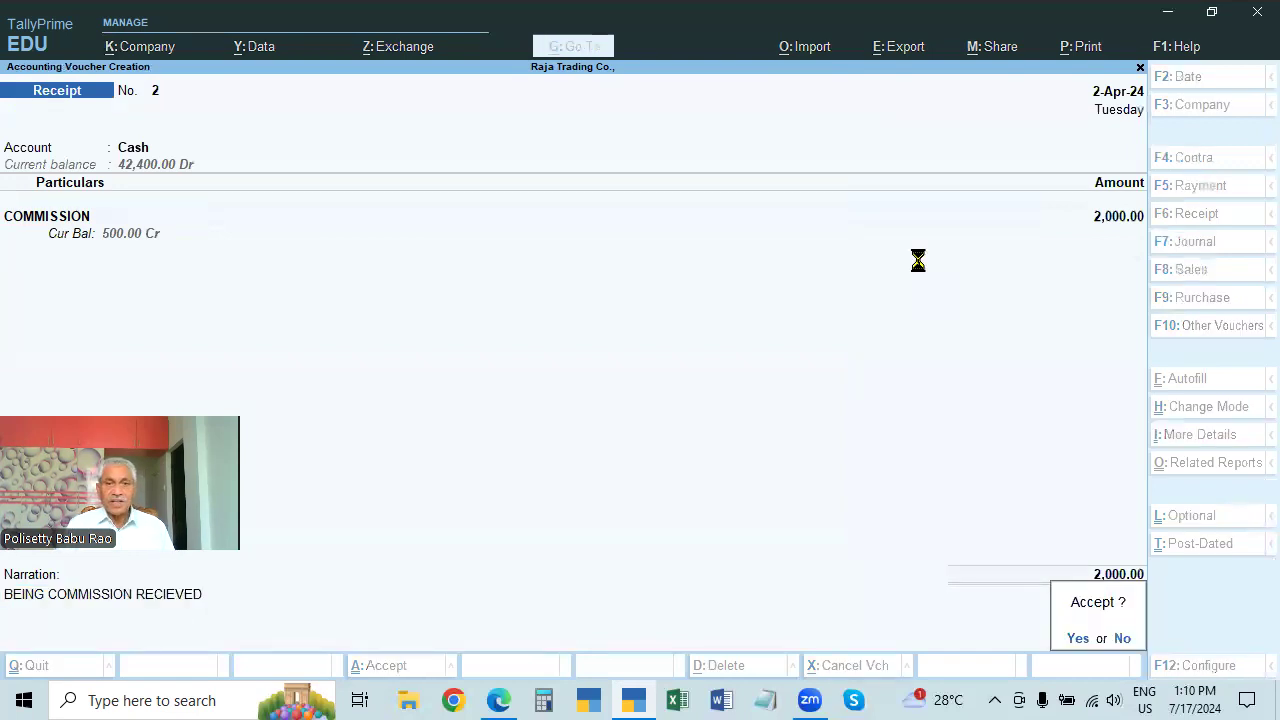
{"action": "key", "text": "Return"}
- Compare the bank named for the cash deposit in transaction 12 of the PDF with the banks in the problem's earlier transactions
{"action": "key", "text": "alt+Tab"}
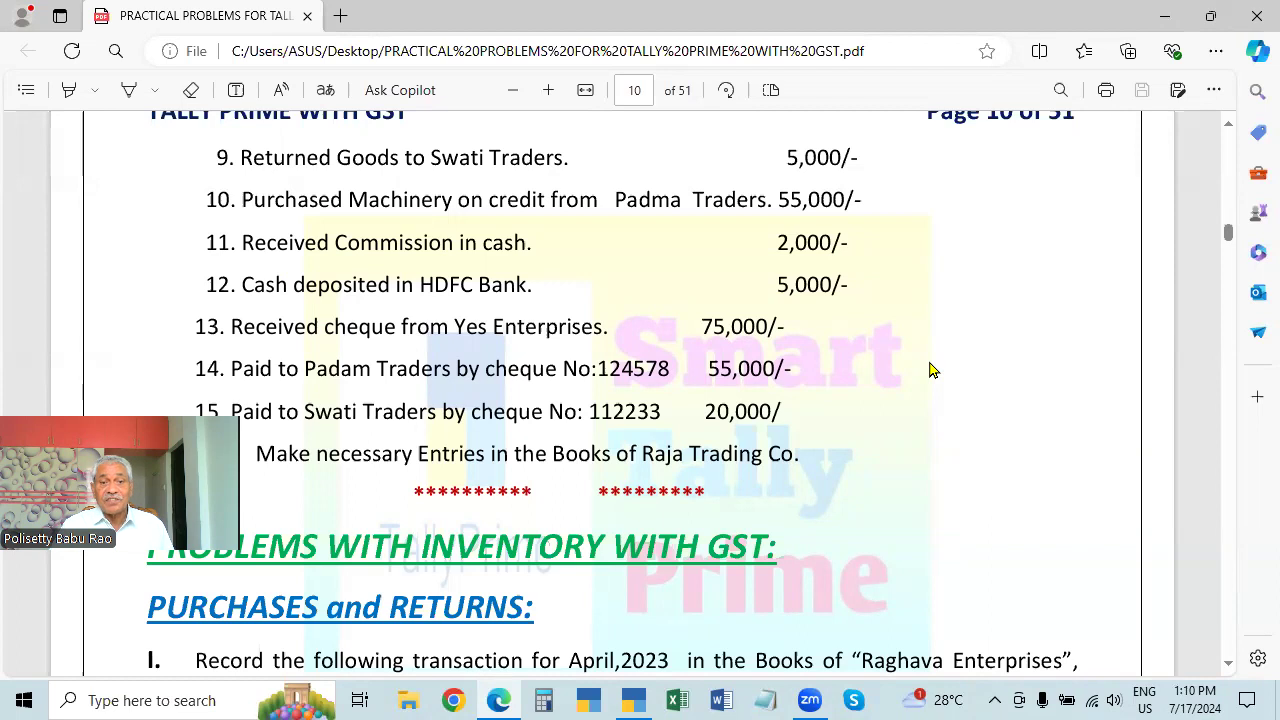
{"action": "scroll", "coordinate": [930, 370], "scroll_direction": "up", "scroll_amount": 3}
{"action": "scroll", "coordinate": [930, 370], "scroll_direction": "down", "scroll_amount": 3}
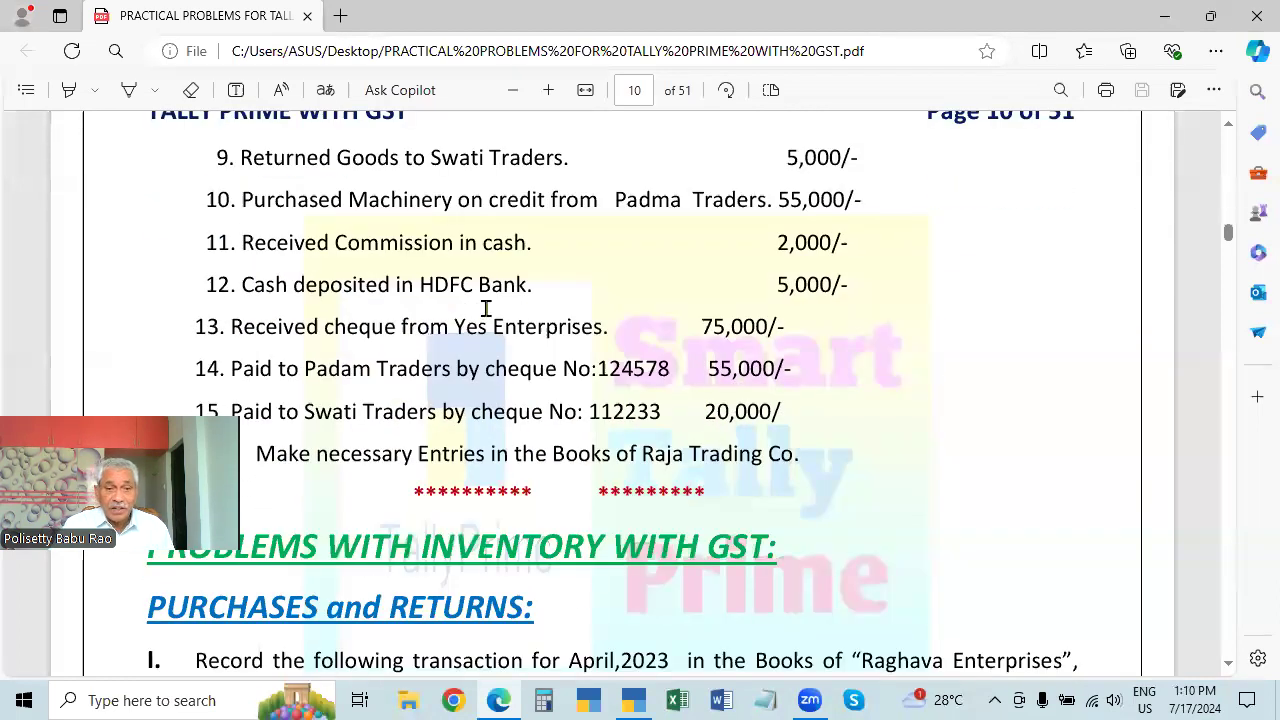
{"action": "scroll", "coordinate": [504, 302], "scroll_direction": "up", "scroll_amount": 4}
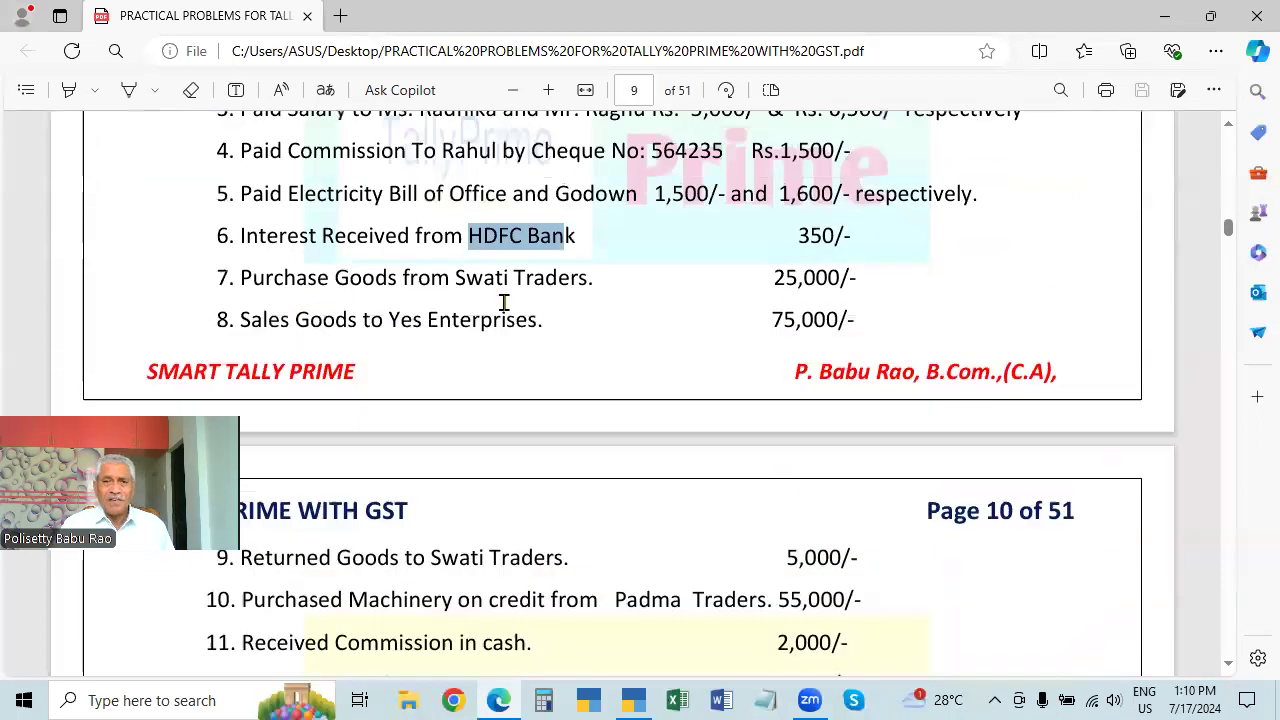
{"action": "scroll", "coordinate": [510, 310], "scroll_direction": "down", "scroll_amount": 6}
{"action": "scroll", "coordinate": [545, 343], "scroll_direction": "up", "scroll_amount": 6}
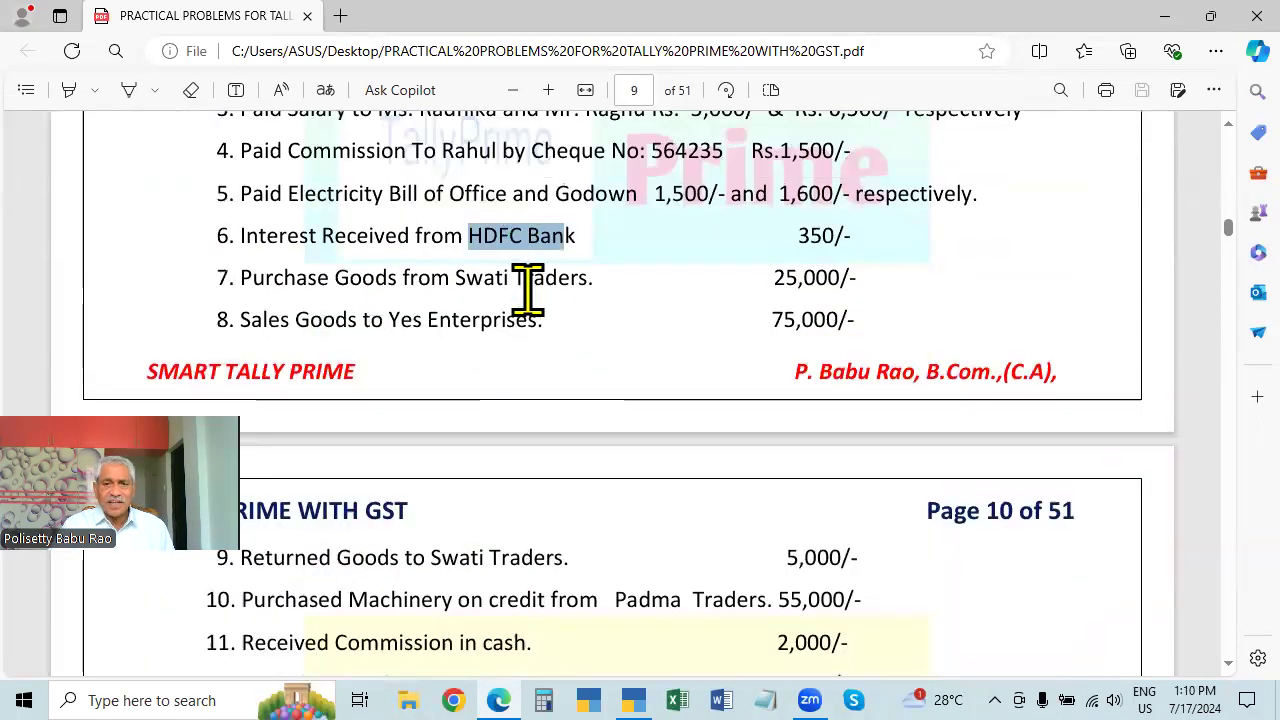
{"action": "scroll", "coordinate": [528, 300], "scroll_direction": "down", "scroll_amount": 4}
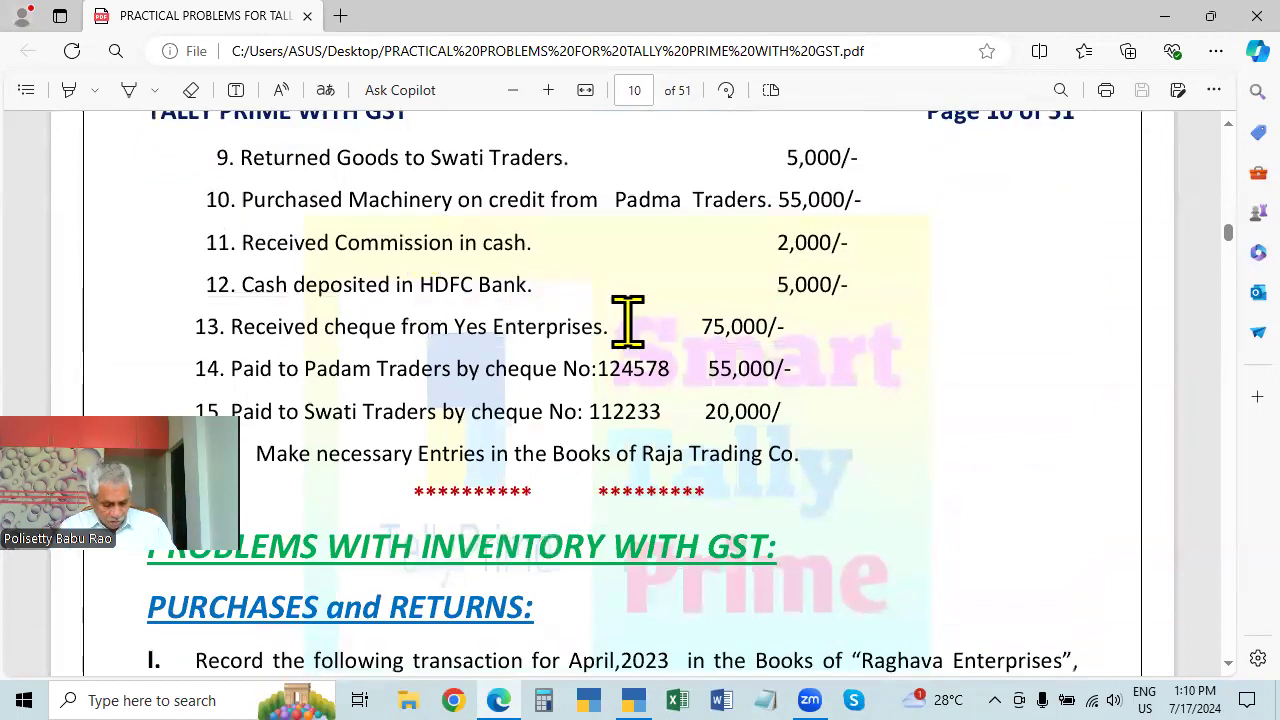
{"action": "key", "text": "alt+Tab"}
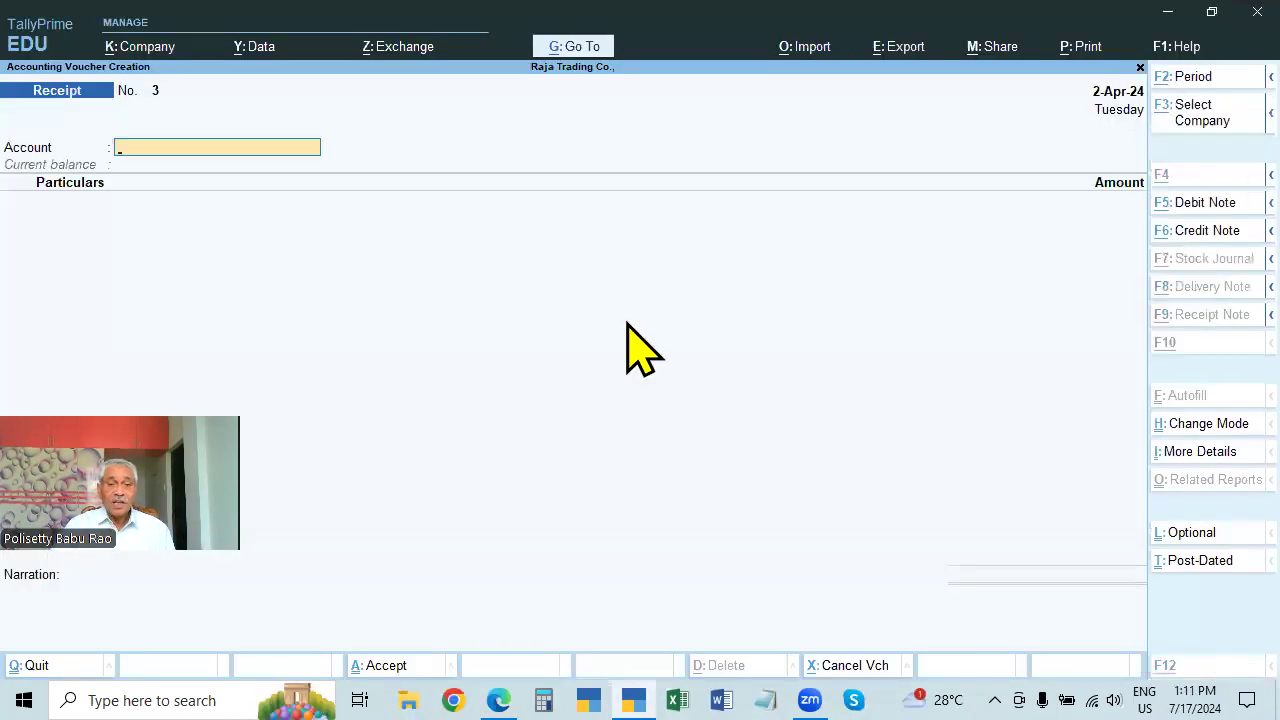
{"action": "key", "text": "alt+Tab"}
{"action": "left_click_drag", "start_coordinate": [416, 288], "coordinate": [570, 285]}
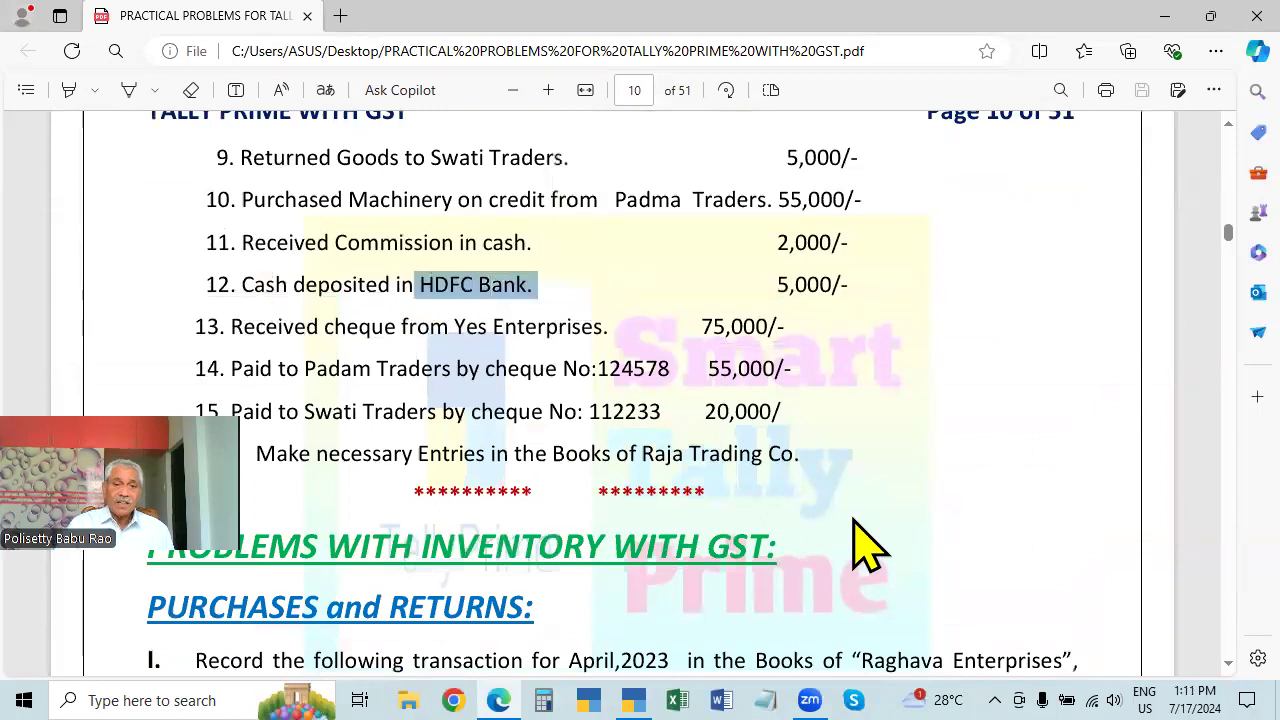
{"action": "key", "text": "alt+Tab"}
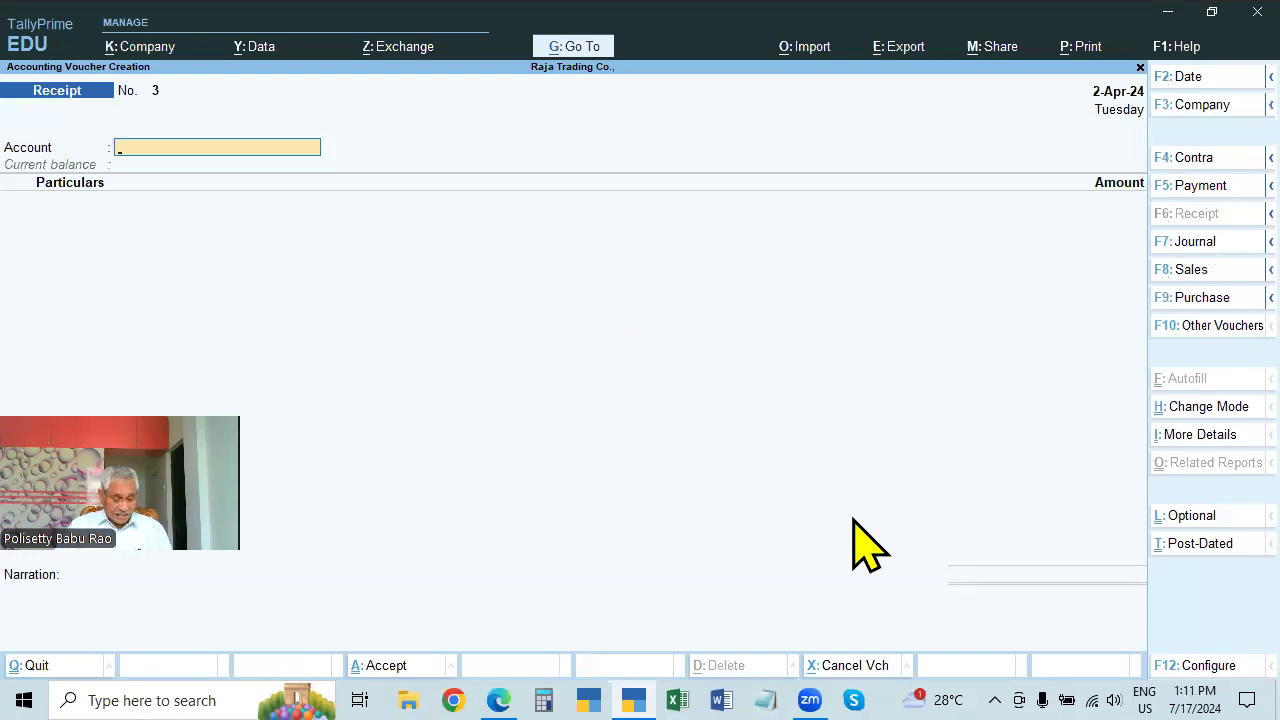
{"action": "key", "text": "alt+Tab"}
{"action": "scroll", "coordinate": [866, 545], "scroll_direction": "up", "scroll_amount": 8}
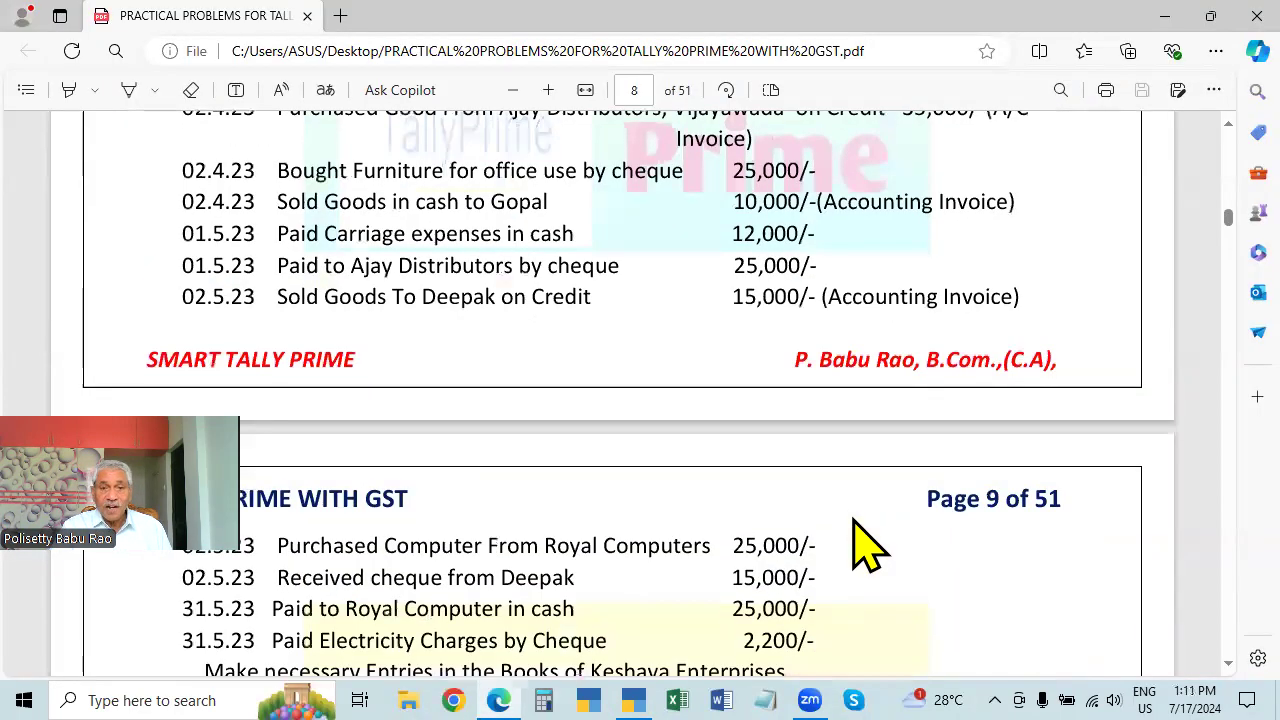
{"action": "scroll", "coordinate": [700, 300], "scroll_direction": "down", "scroll_amount": 5}
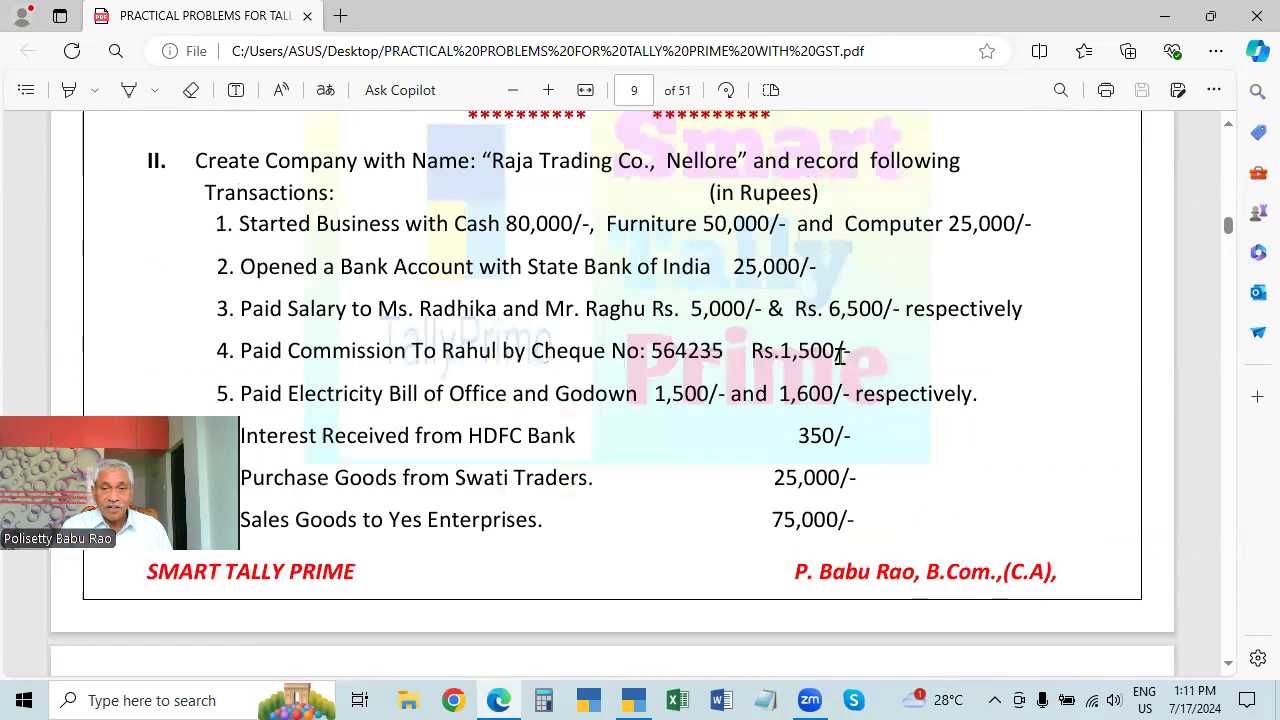
{"action": "scroll", "coordinate": [840, 355], "scroll_direction": "down", "scroll_amount": 6}
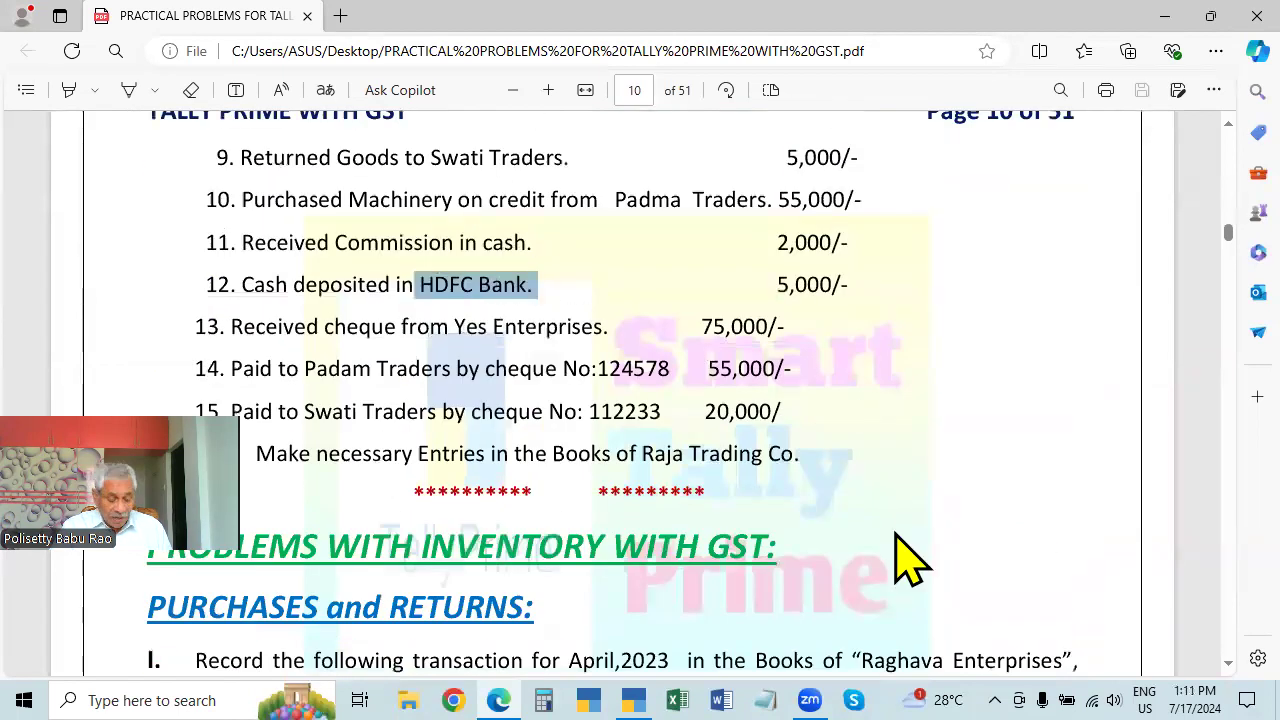
- Start a contra voucher in TallyPrime with State Bank of India as the account and Cash as the particulars
{"action": "key", "text": "alt+Tab"}
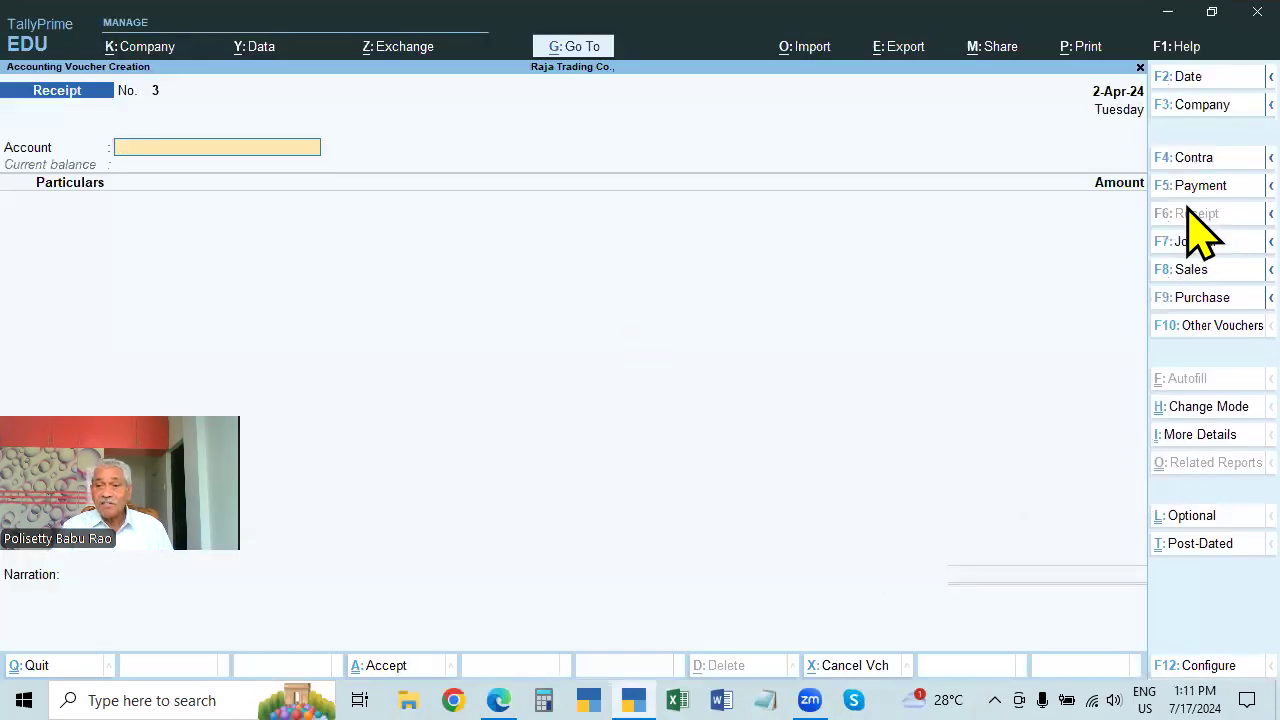
{"action": "left_click", "coordinate": [1193, 162]}
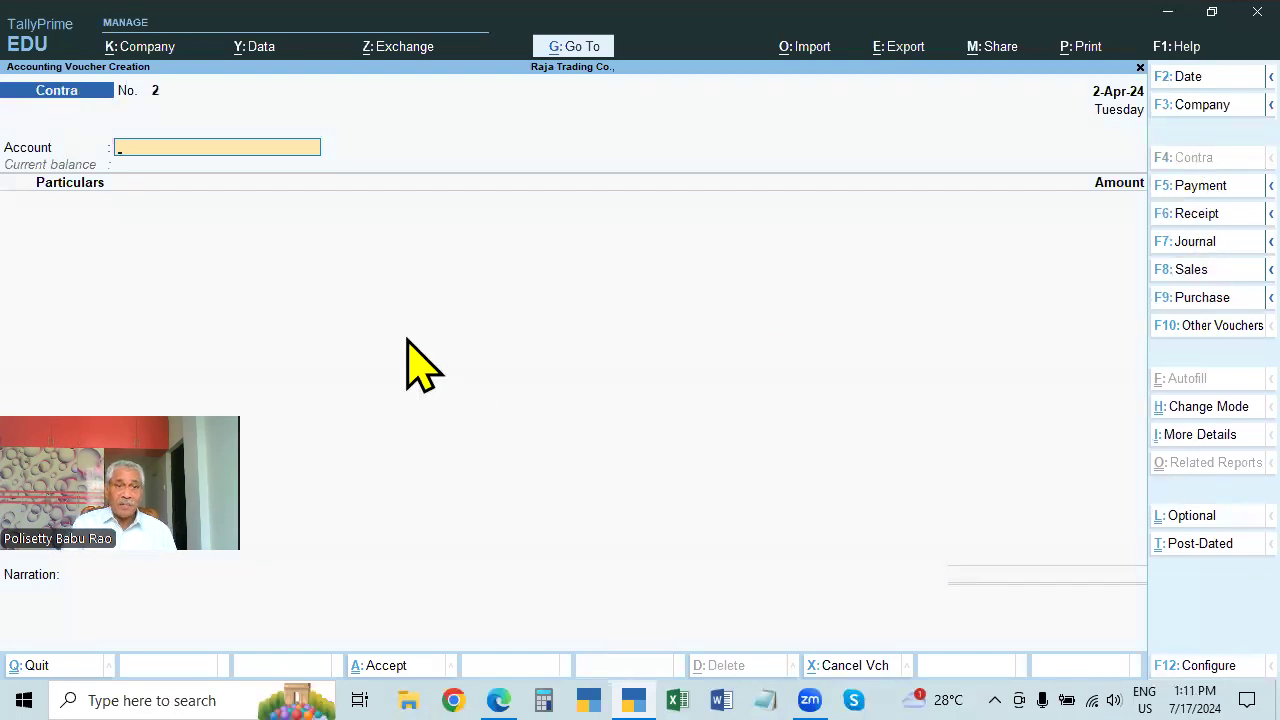
{"action": "key", "text": "Down"}
{"action": "key", "text": "Down"}
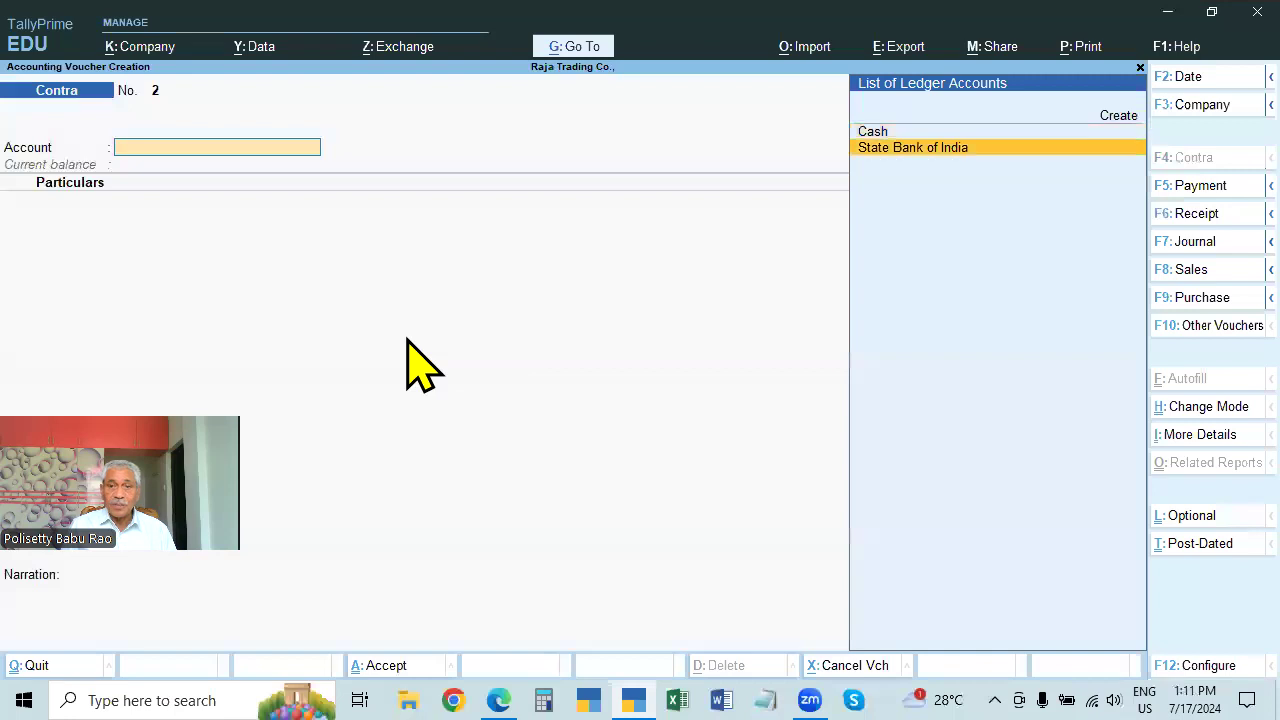
{"action": "key", "text": "Return"}
{"action": "type", "text": "cash"}
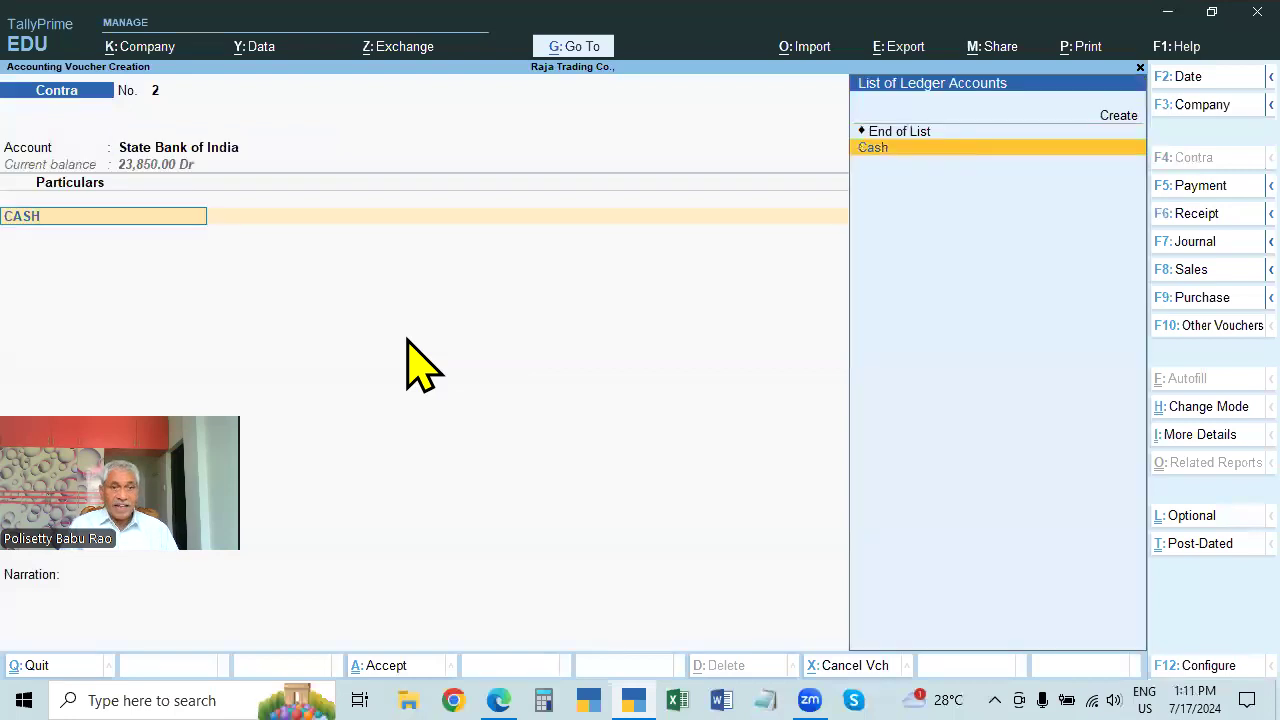
{"action": "key", "text": "Return"}
- Check the deposit amount in the PDF and enter 5000 for Cash in the contra voucher
{"action": "key", "text": "alt+Tab"}
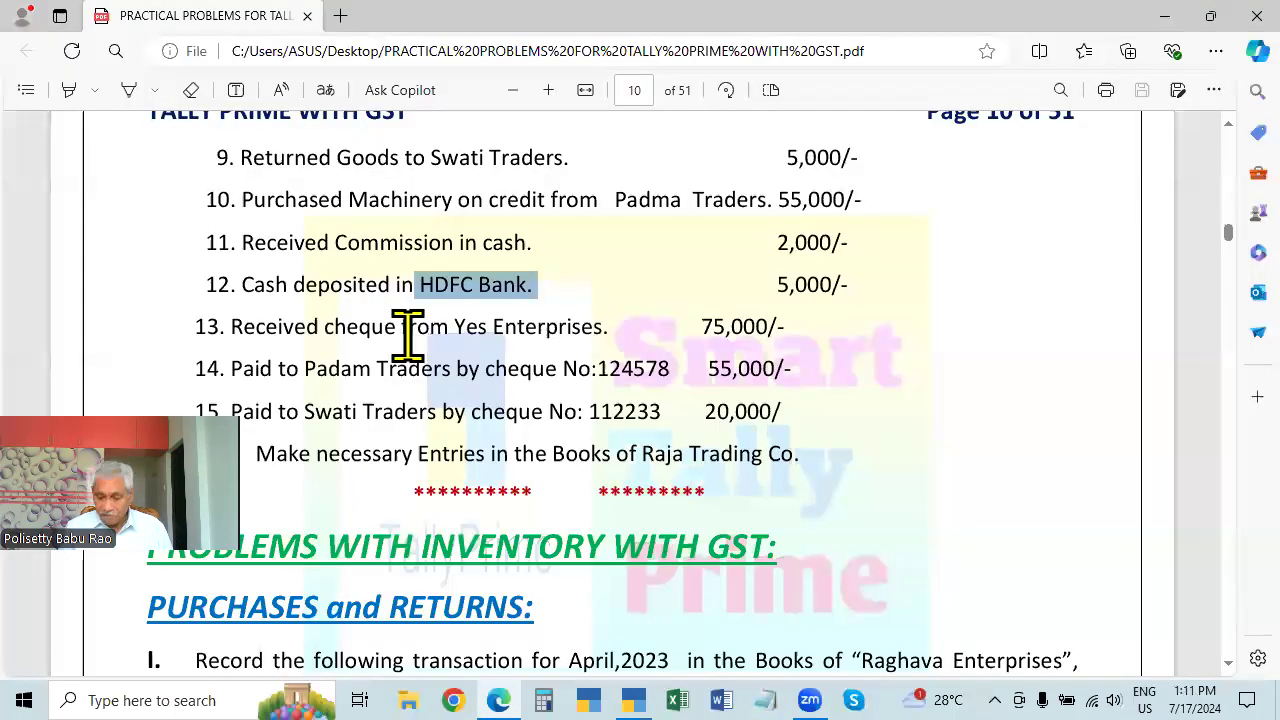
{"action": "key", "text": "alt+Tab"}
{"action": "type", "text": "5000"}
{"action": "key", "text": "Return"}
{"action": "key", "text": "Return"}
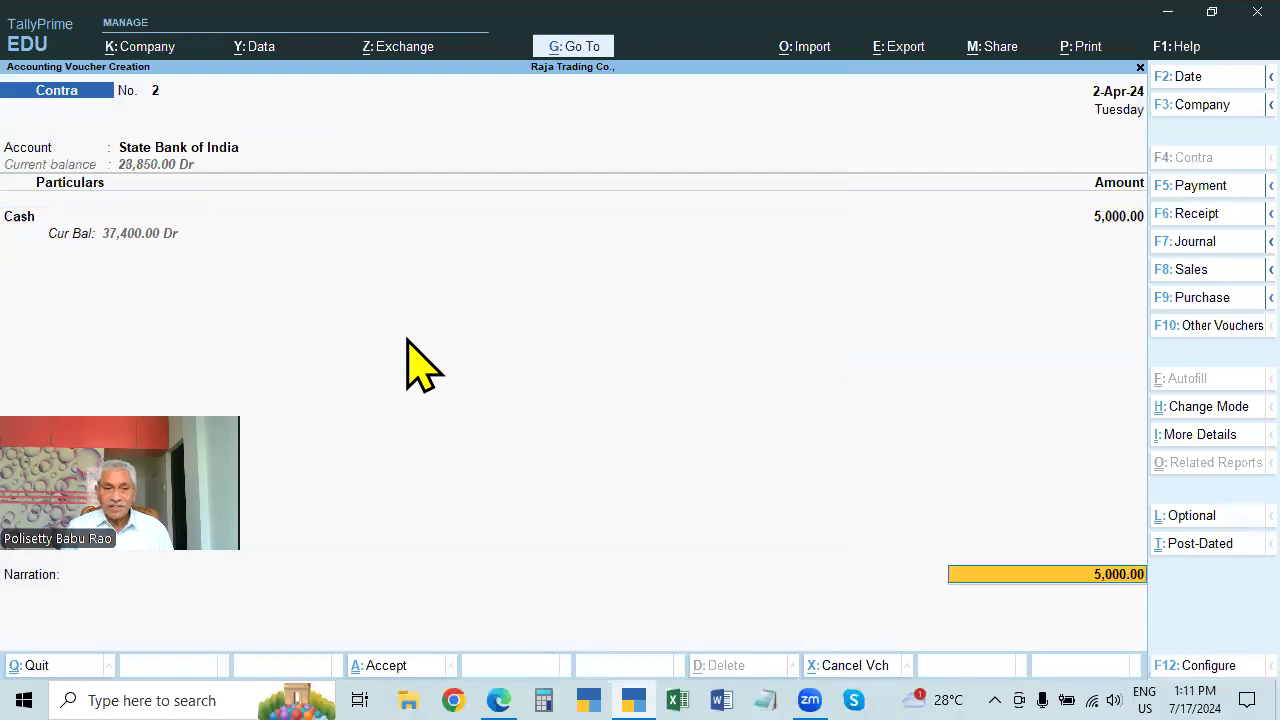
- Keep Cash as the bank allocation's transaction type and enter 10 notes of the 500 denomination for the contra voucher
{"action": "key", "text": "Return"}
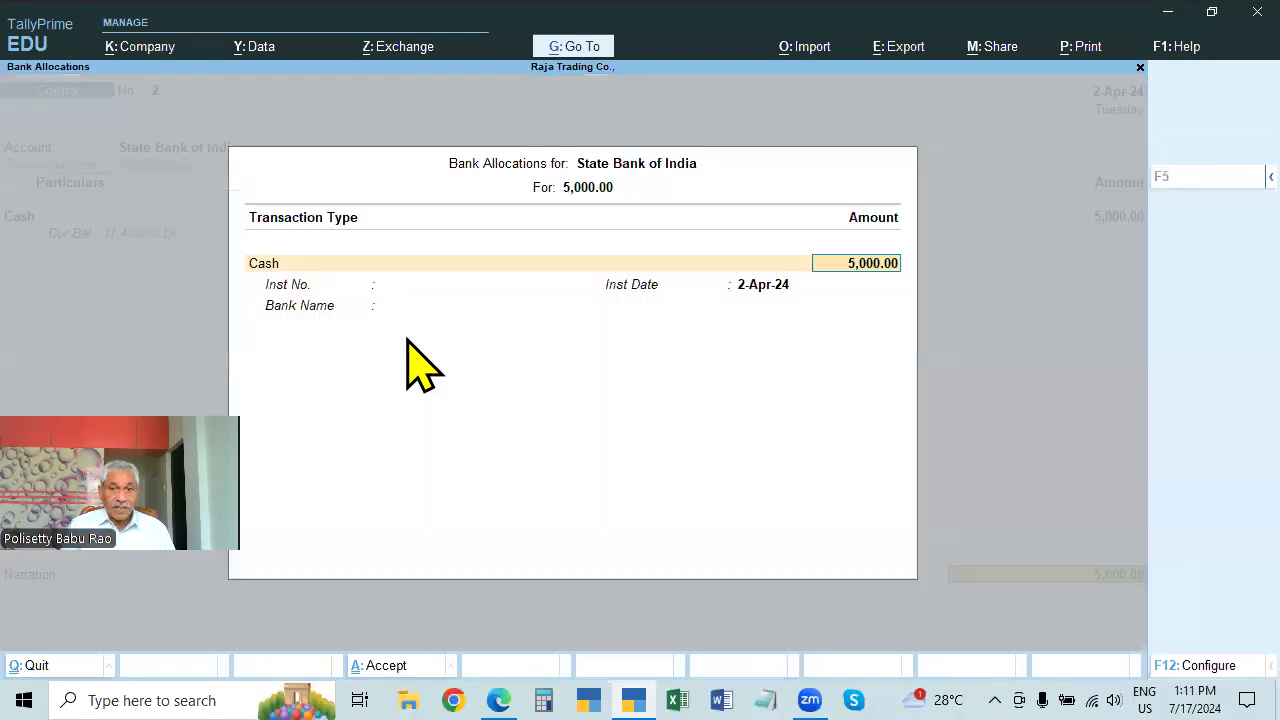
{"action": "key", "text": "Return"}
{"action": "key", "text": "Return"}
{"action": "key", "text": "Return"}
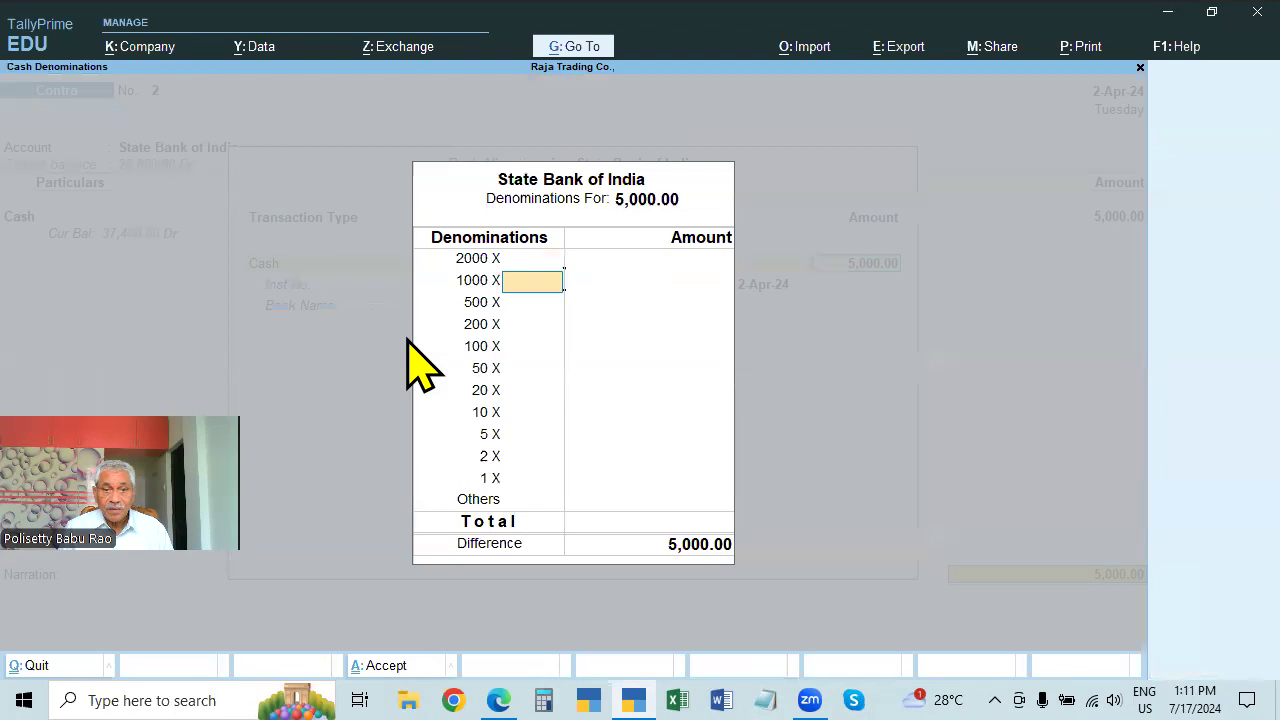
{"action": "type", "text": "10"}
{"action": "key", "text": "Return"}
{"action": "key", "text": "Return"}
{"action": "key", "text": "Return"}
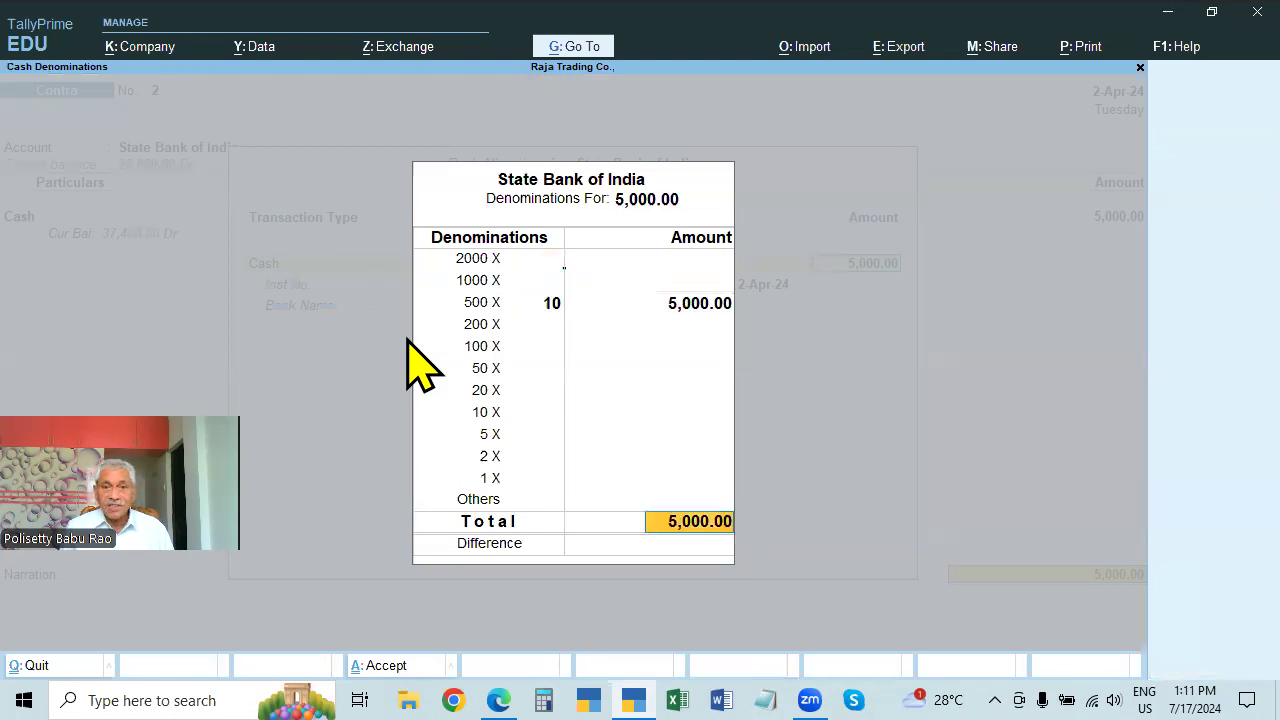
- Add the narration "BEING CASH DEPOSITED IN BANK" to the contra voucher and save it
{"action": "type", "text": "being"}
{"action": "key", "text": "BackSpace"}
{"action": "key", "text": "BackSpace"}
{"action": "type", "text": "BEING CA"}
{"action": "key", "text": "BackSpace"}
{"action": "type", "text": "CASH REE"}
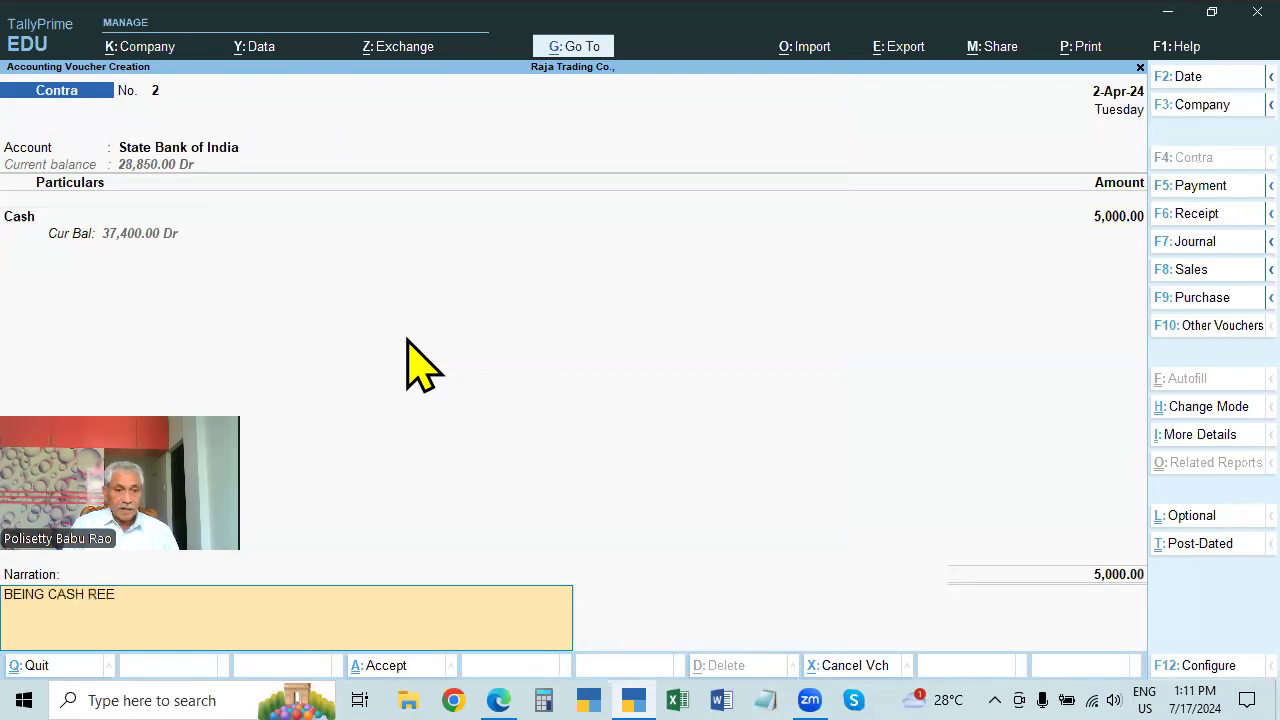
{"action": "type", "text": " RE"}
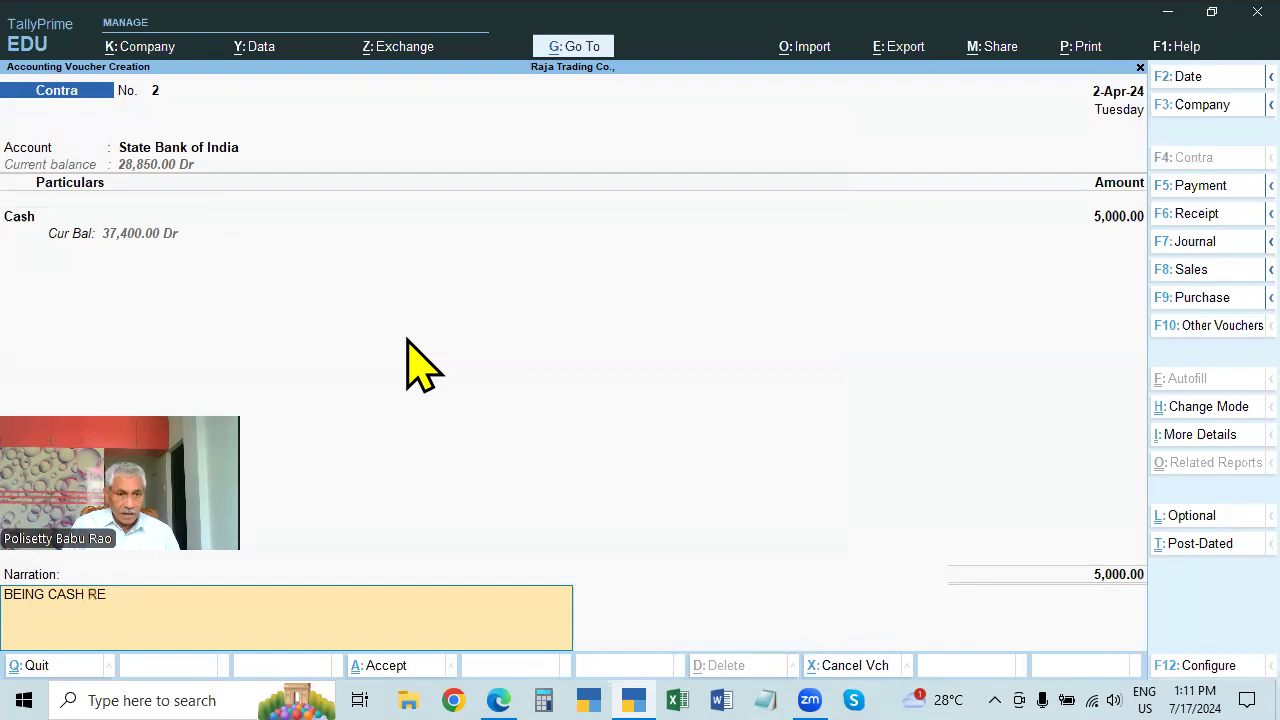
{"action": "type", "text": "POST"}
{"action": "type", "text": "ITE"}
{"action": "type", "text": "D IN BAN"}
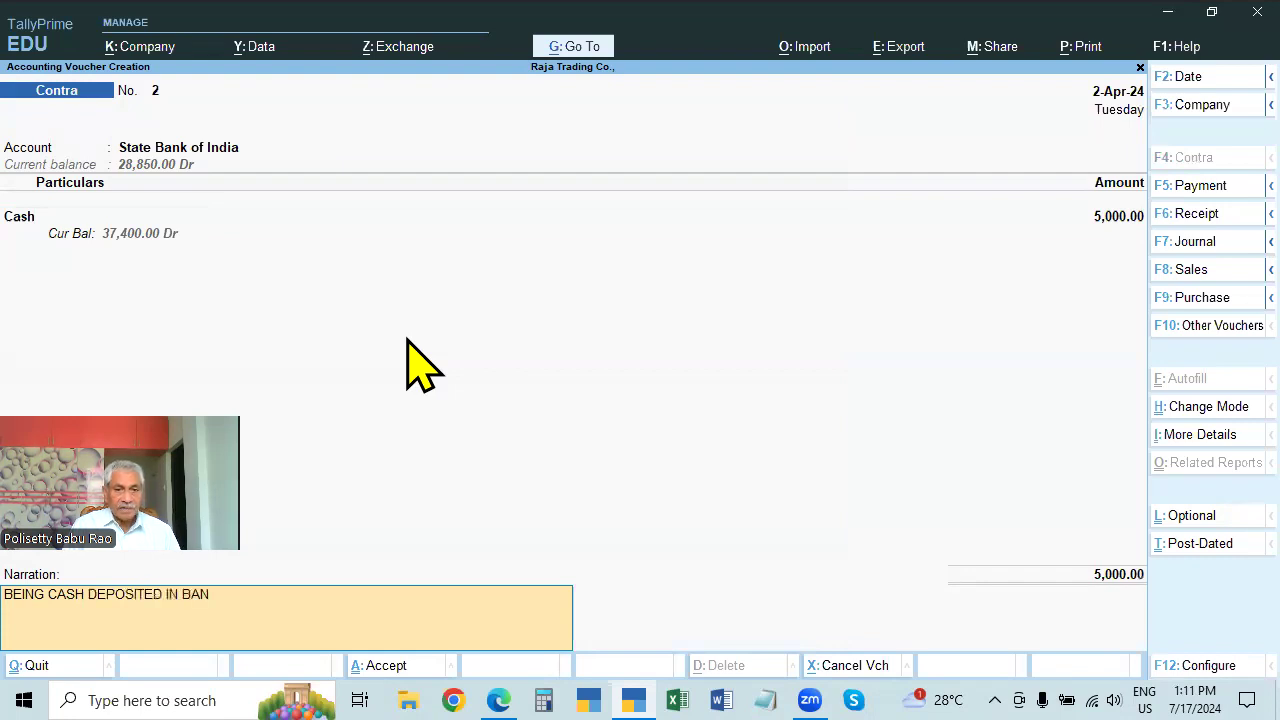
{"action": "type", "text": "K"}
{"action": "key", "text": "Return"}
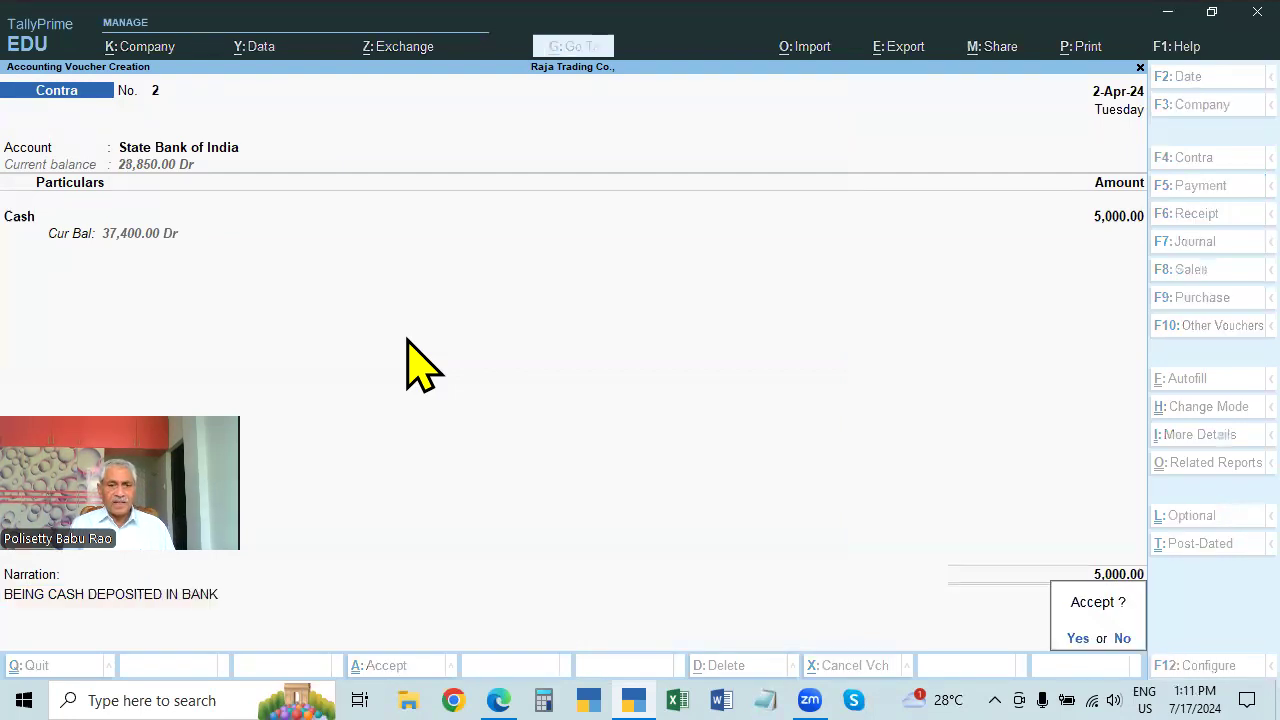
- Review the party, payment mode and amount of transaction 13 in the practical problems PDF
{"action": "key", "text": "alt+Tab"}
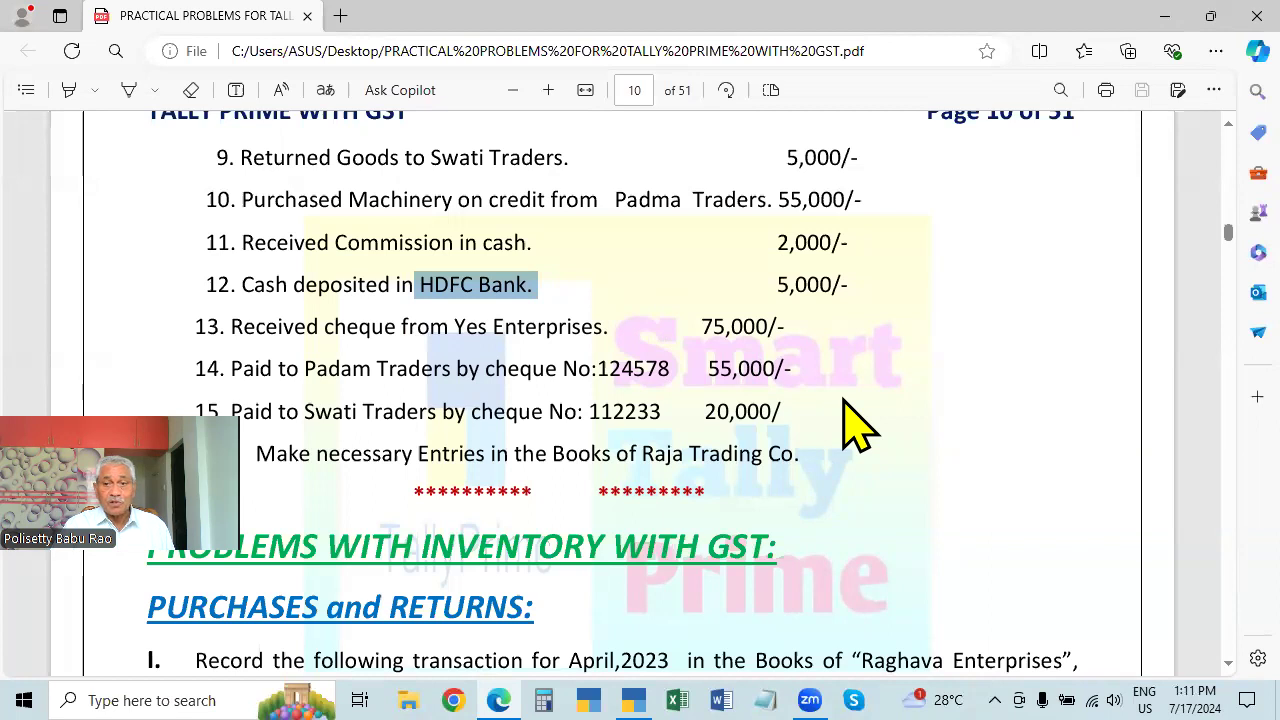
{"action": "key", "text": "alt+Tab"}
{"action": "key", "text": "alt+Tab"}
{"action": "scroll", "coordinate": [835, 380], "scroll_direction": "up", "scroll_amount": 4}
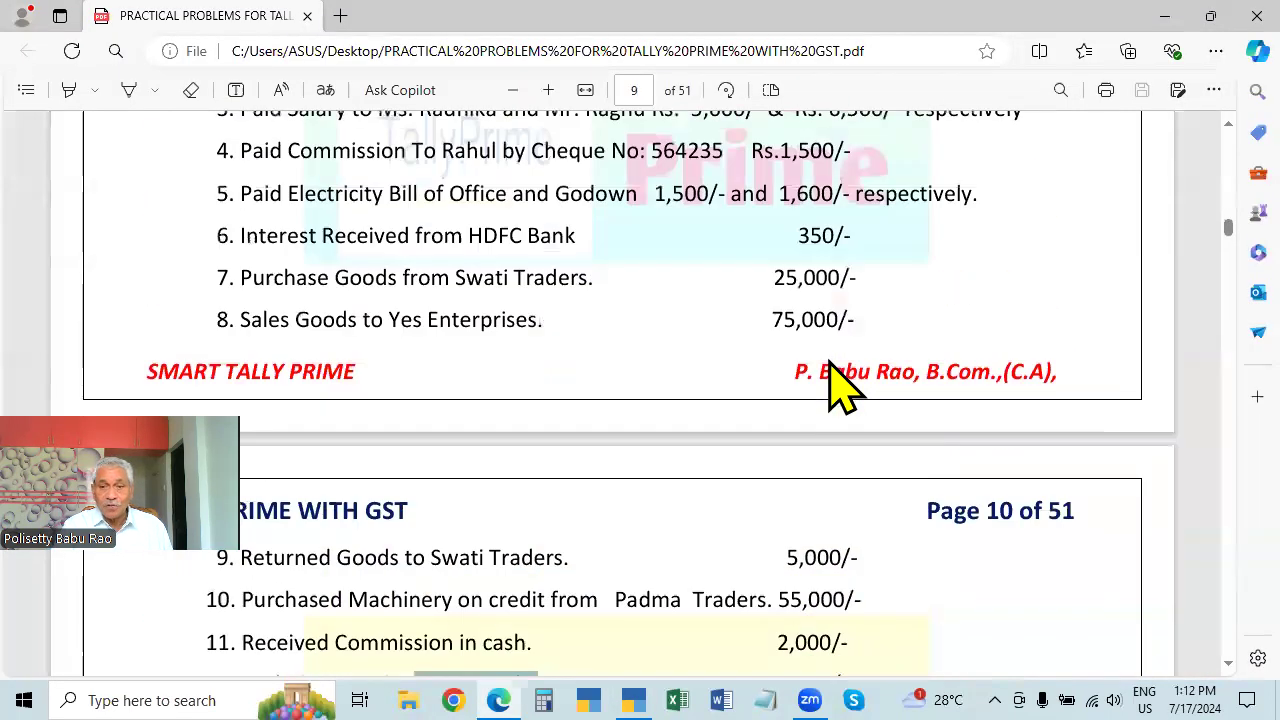
{"action": "key", "text": "alt+Tab"}
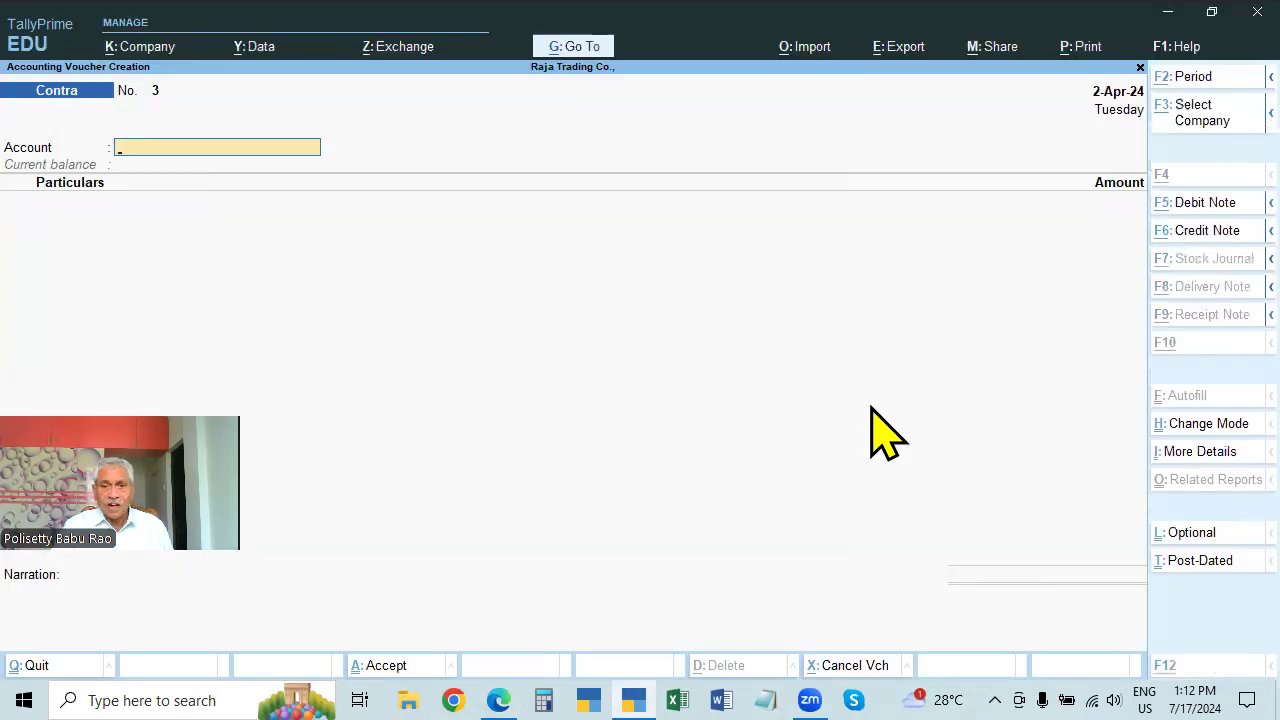
{"action": "key", "text": "alt+Tab"}
{"action": "scroll", "coordinate": [740, 429], "scroll_direction": "down", "scroll_amount": 4}
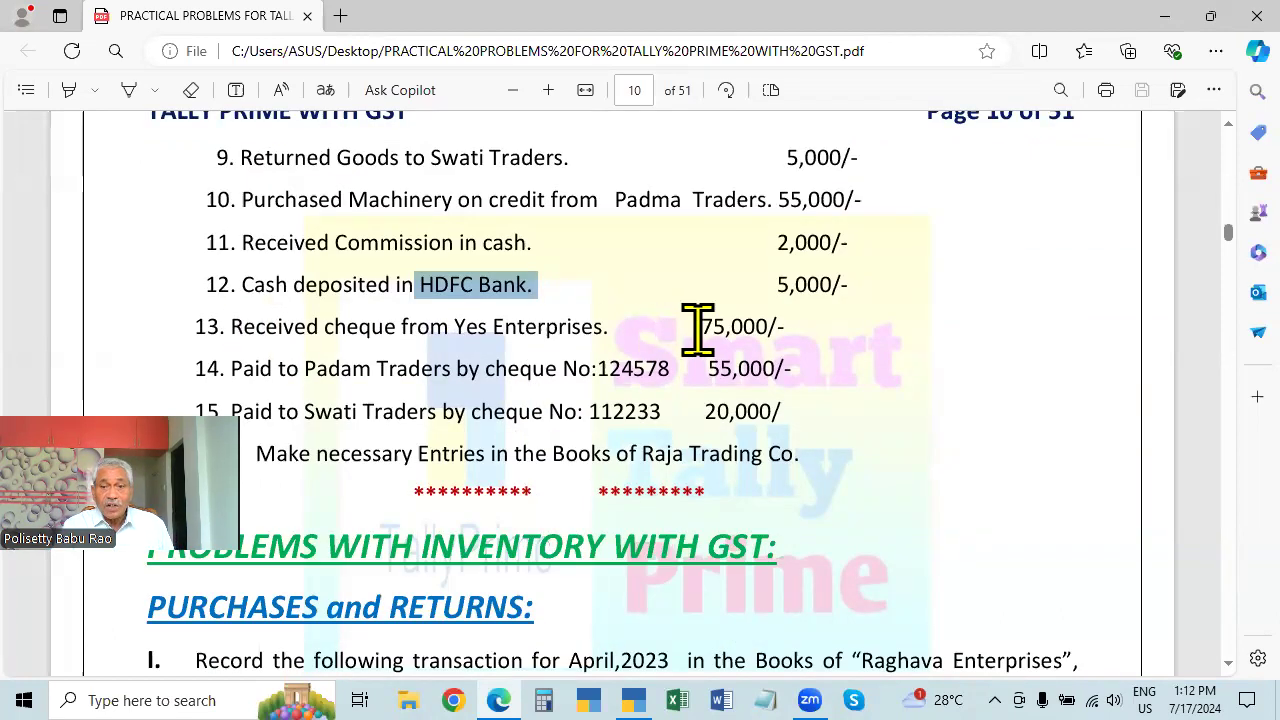
{"action": "left_click_drag", "start_coordinate": [697, 325], "coordinate": [780, 325]}
{"action": "right_click", "coordinate": [792, 330]}
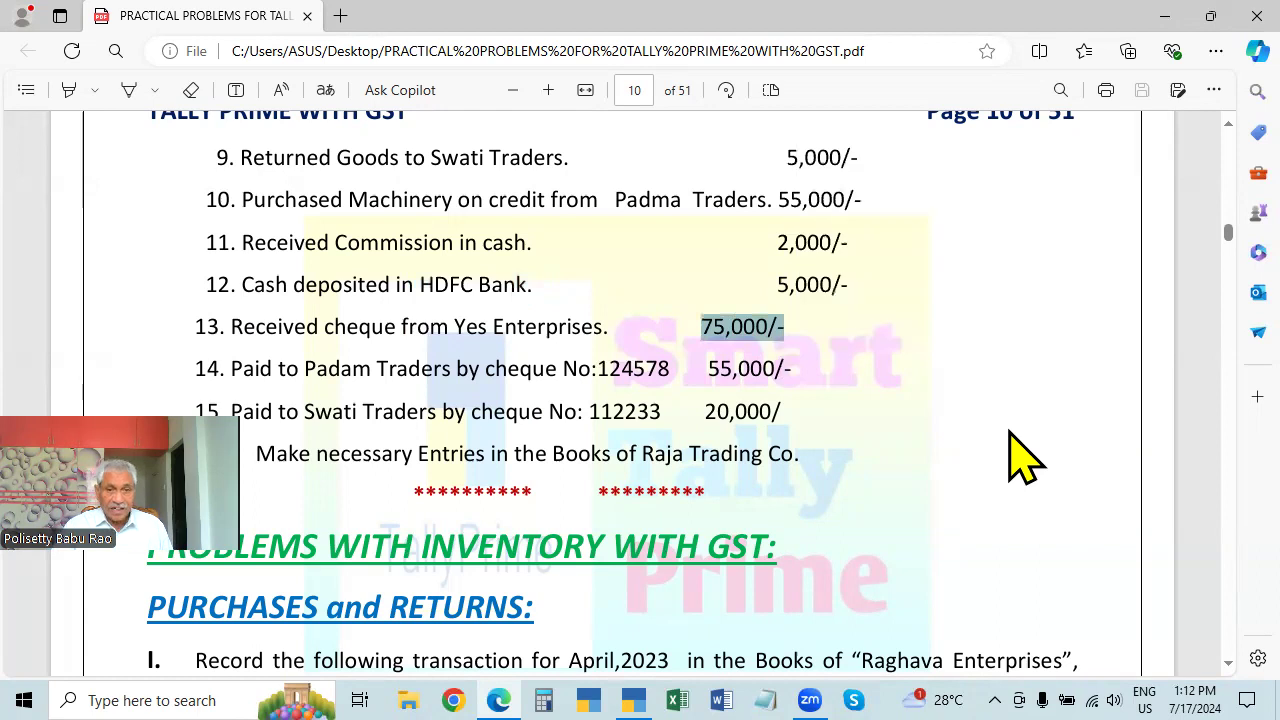
{"action": "key", "text": "alt+Tab"}
{"action": "key", "text": "alt+Tab"}
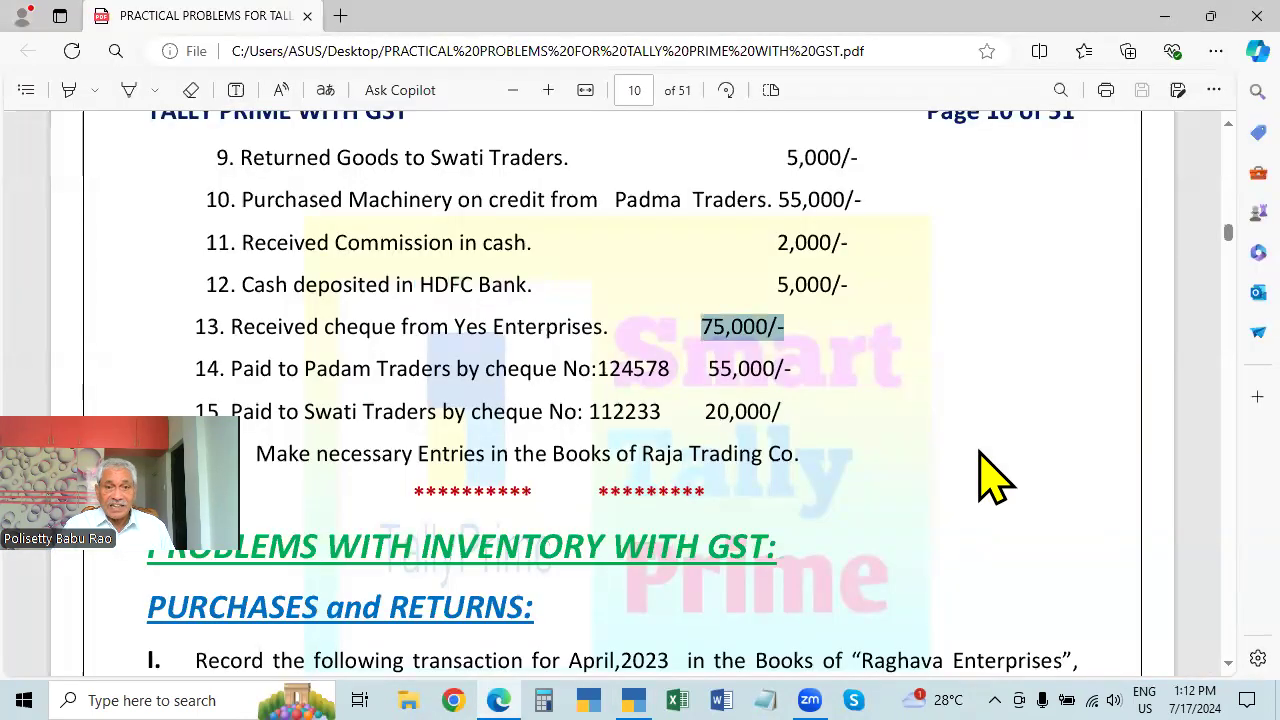
{"action": "key", "text": "alt+Tab"}
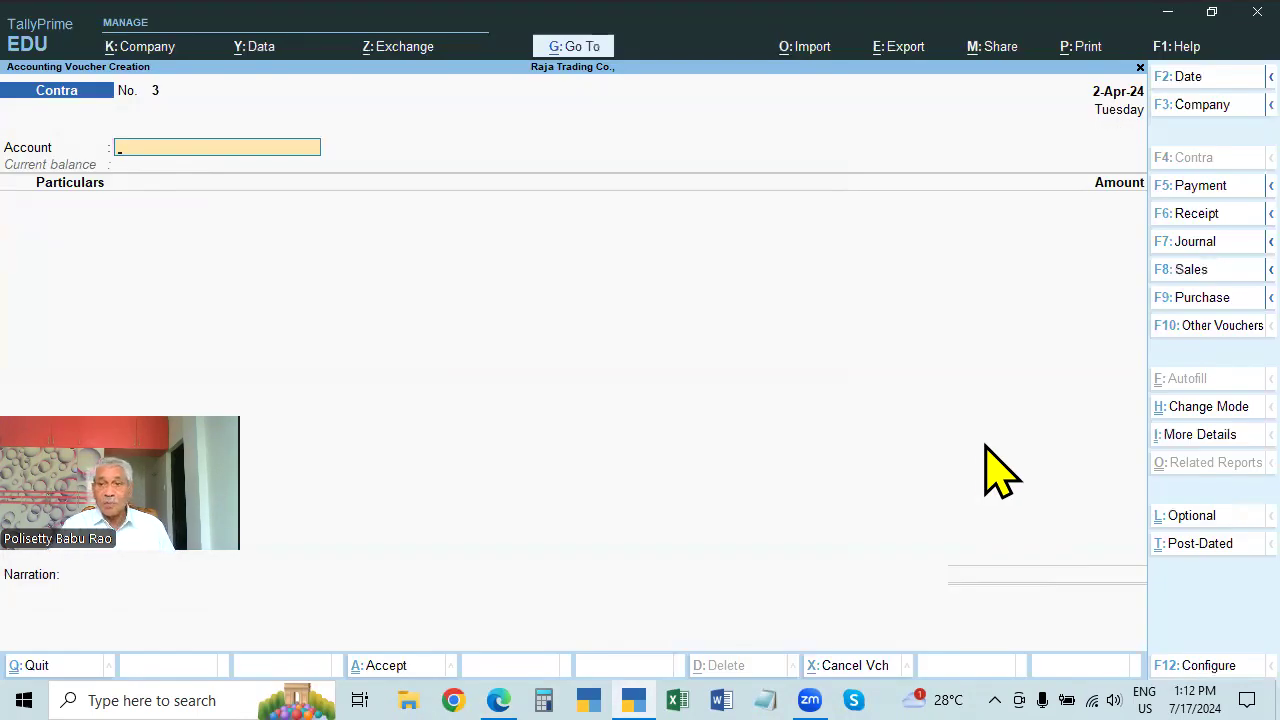
- Start a receipt voucher in TallyPrime with State Bank of India as the account and Yes Enterprises as the particulars
{"action": "left_click", "coordinate": [1192, 218]}
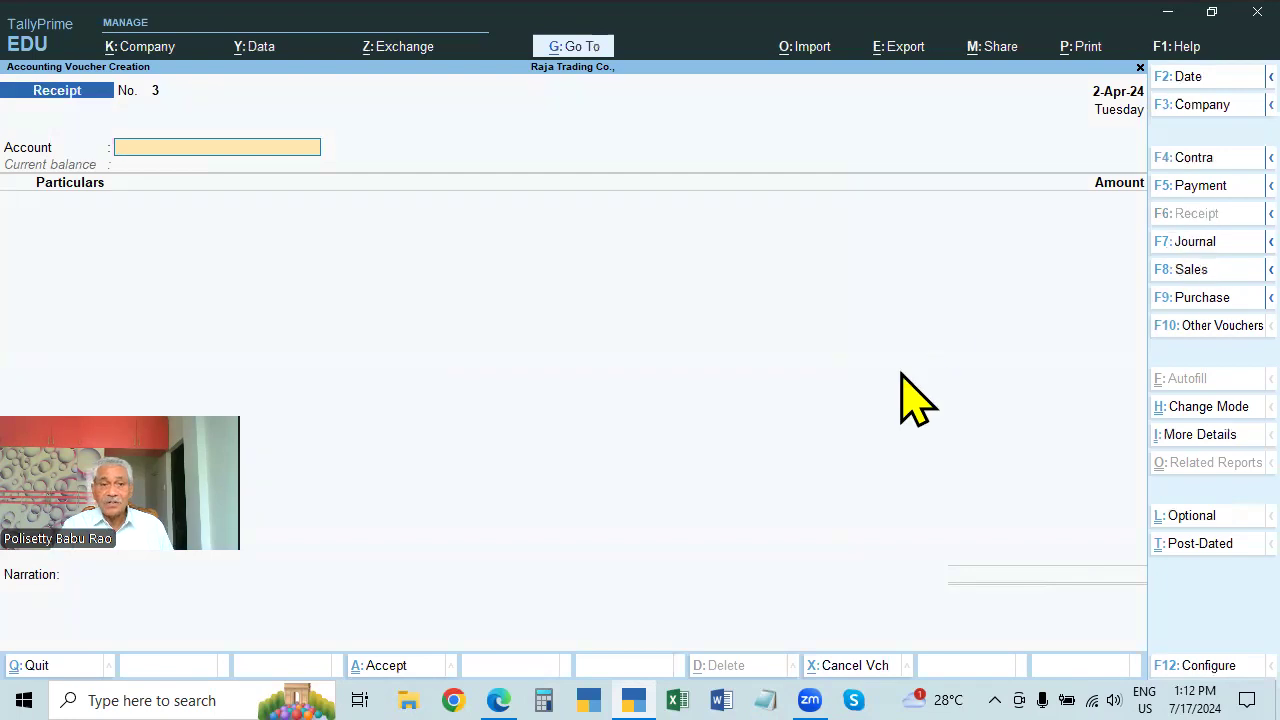
{"action": "key", "text": "alt+Tab"}
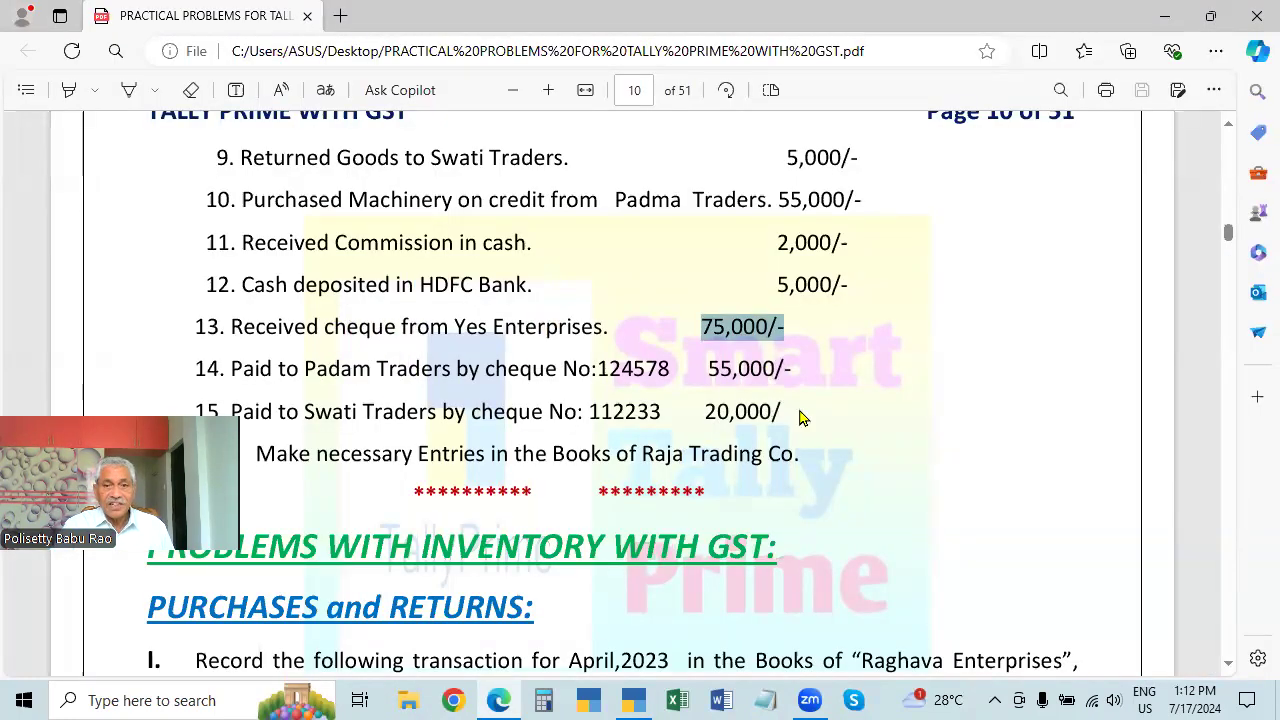
{"action": "key", "text": "alt+Tab"}
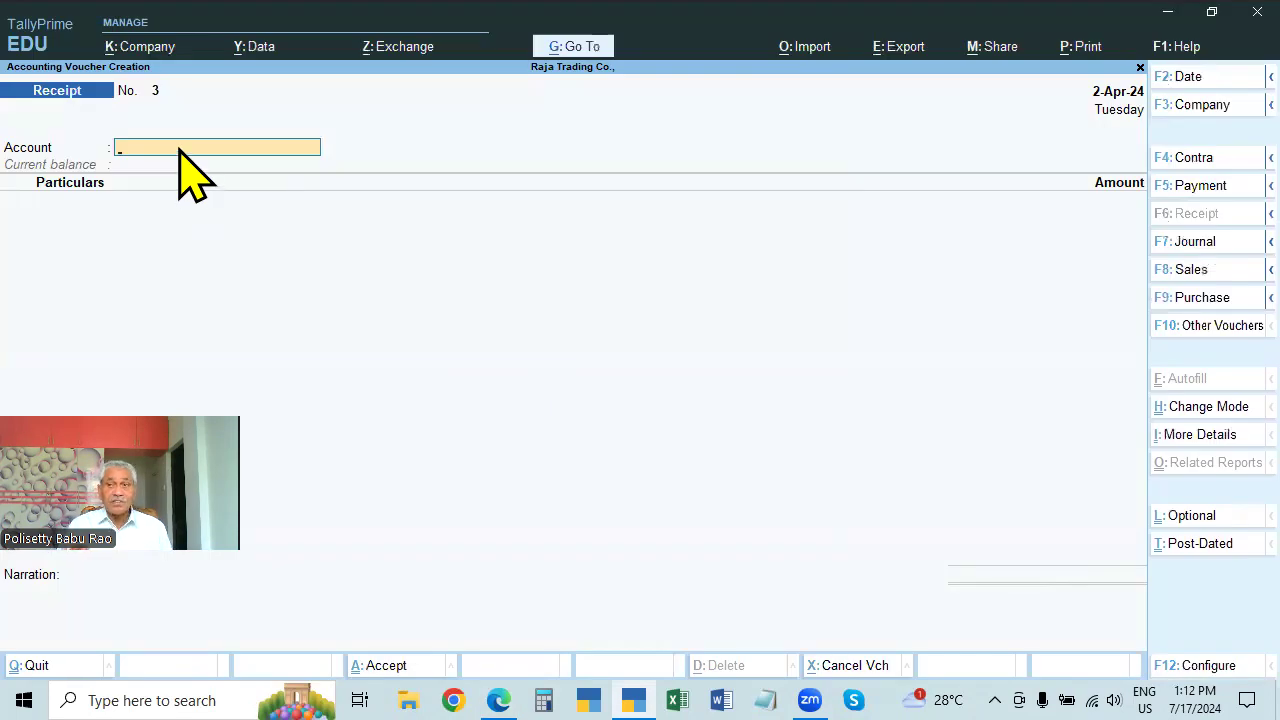
{"action": "type", "text": "TA"}
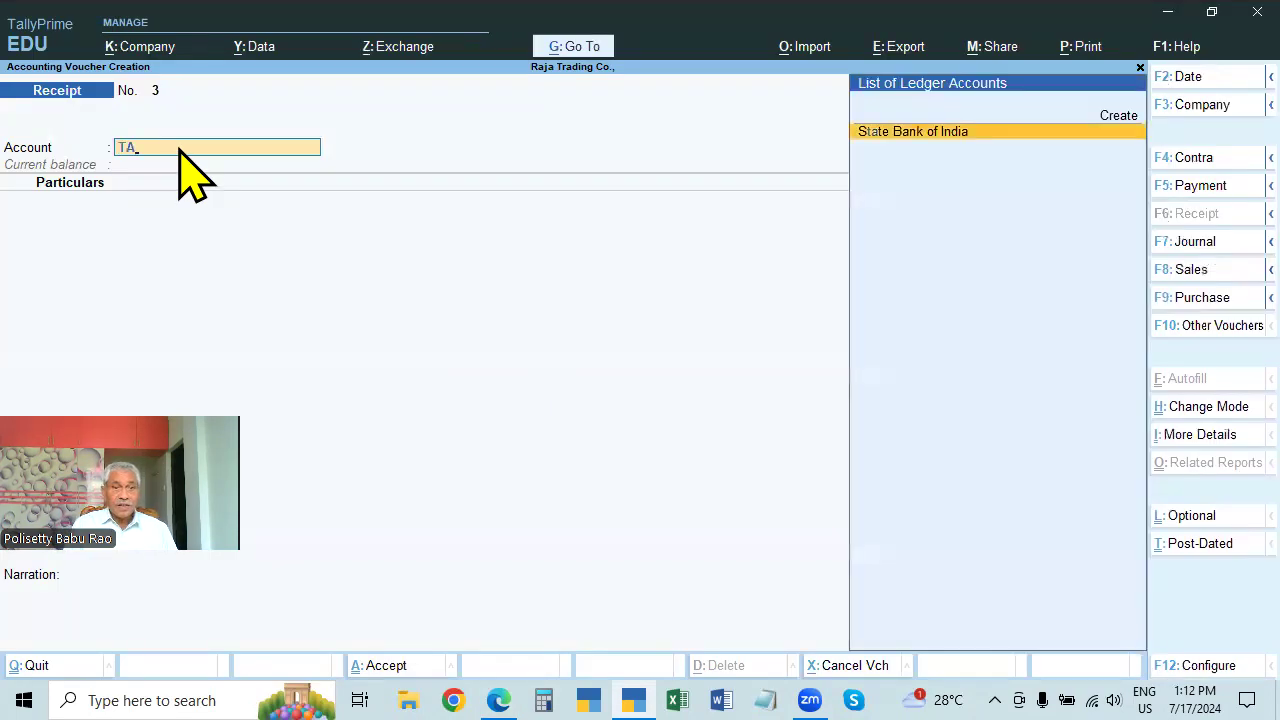
{"action": "key", "text": "Return"}
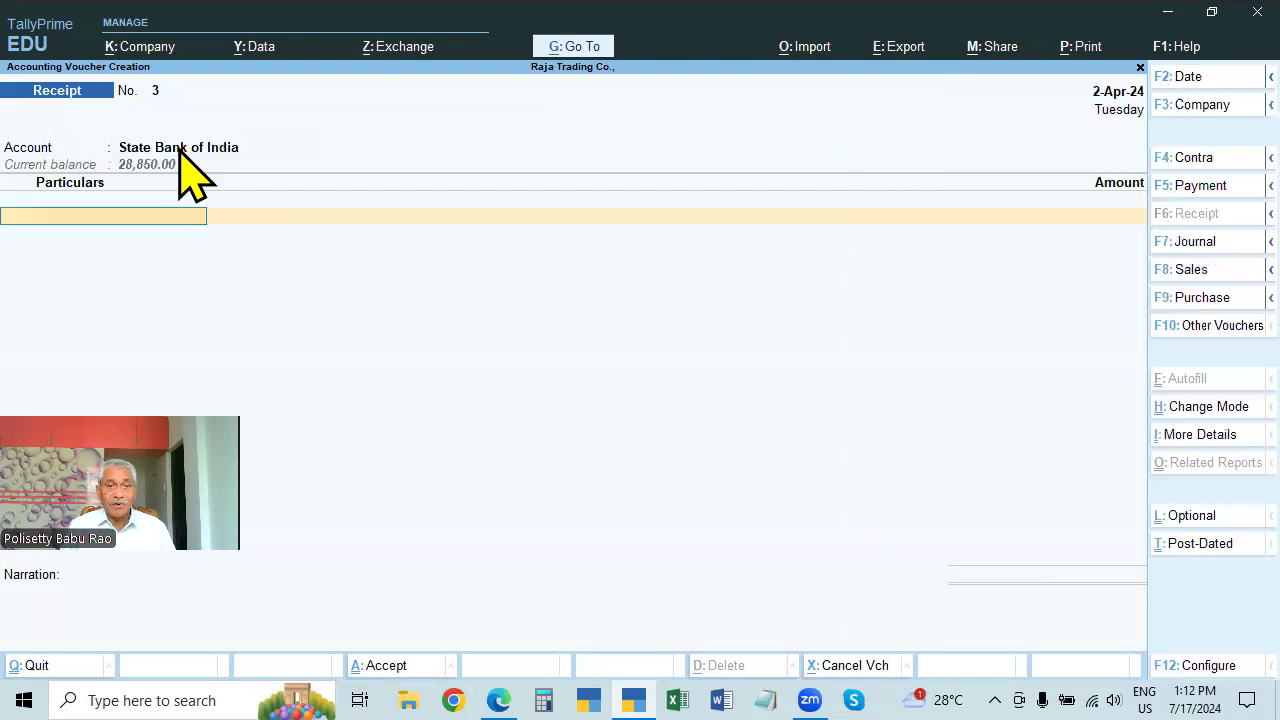
{"action": "type", "text": "YE"}
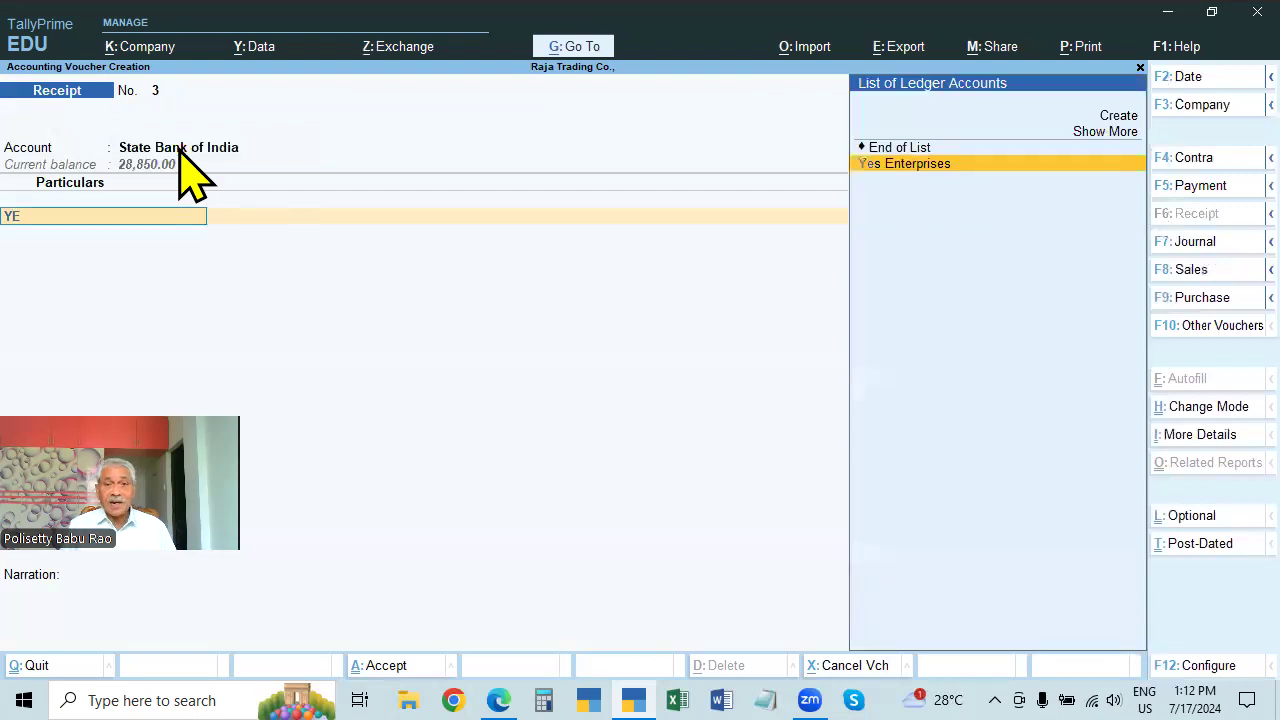
{"action": "key", "text": "Return"}
{"action": "key", "text": "alt"}
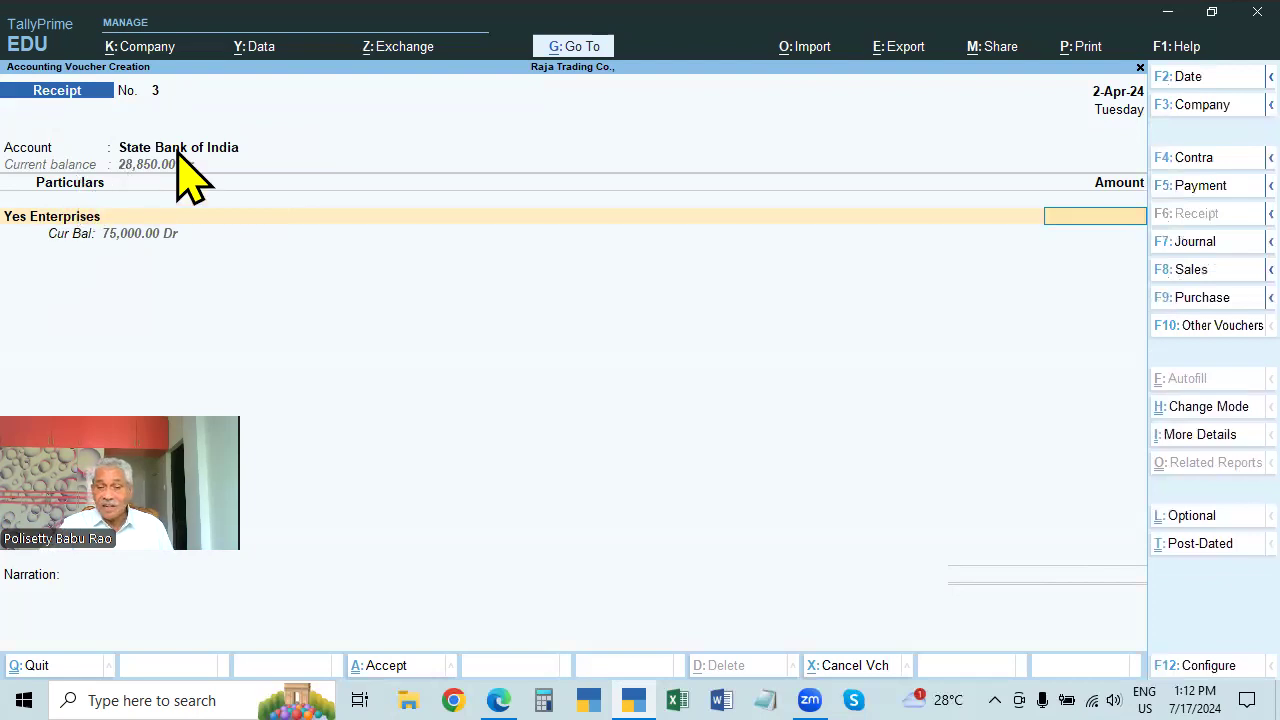
- Check the cheque amount in the PDF and enter 75000 for Yes Enterprises in the receipt voucher
{"action": "key", "text": "alt+Tab"}
{"action": "key", "text": "alt+Tab"}
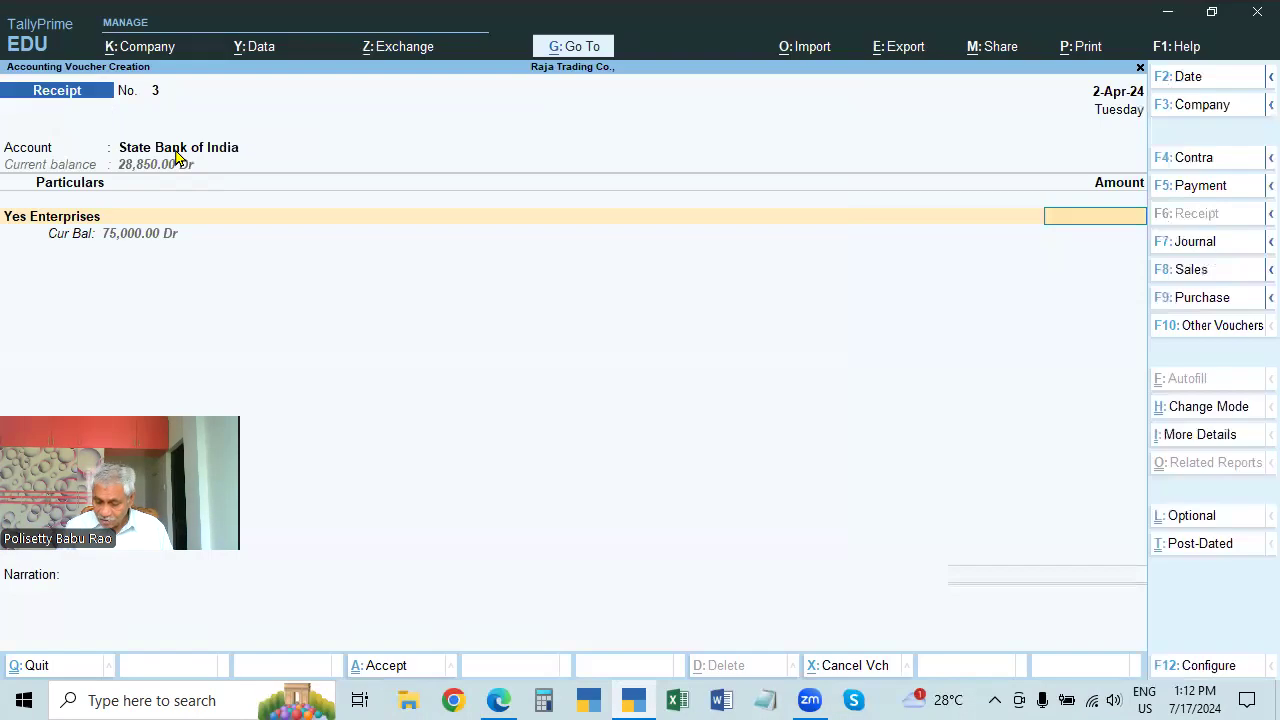
{"action": "type", "text": "75000"}
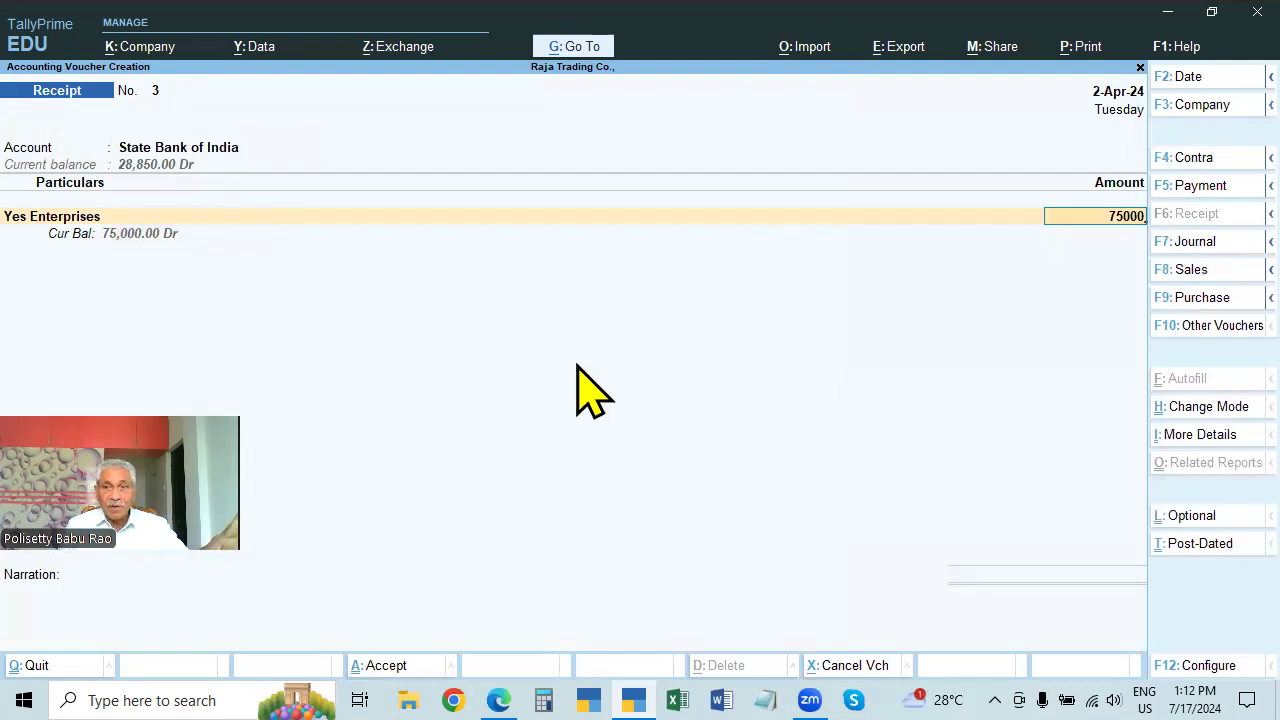
{"action": "key", "text": "Return"}
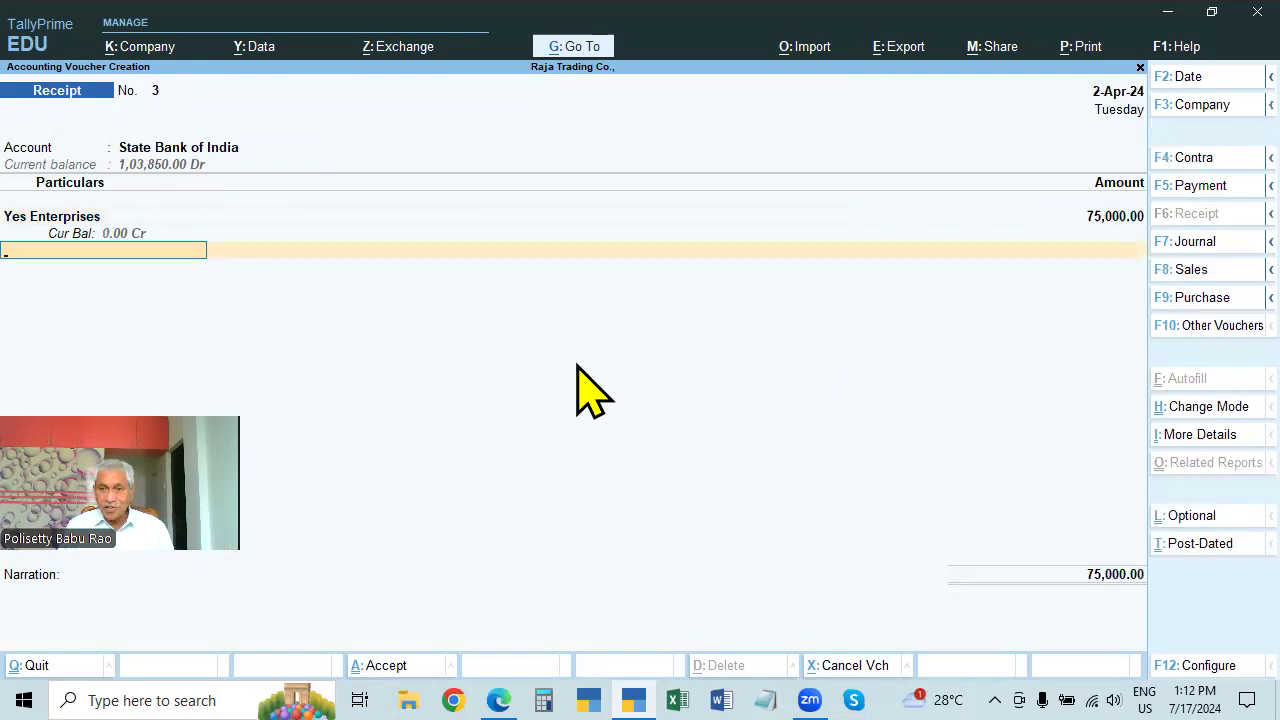
- Try 50000 as the Yes Enterprises amount to show how a part receipt affects the party's balance
{"action": "key", "text": "BackSpace"}
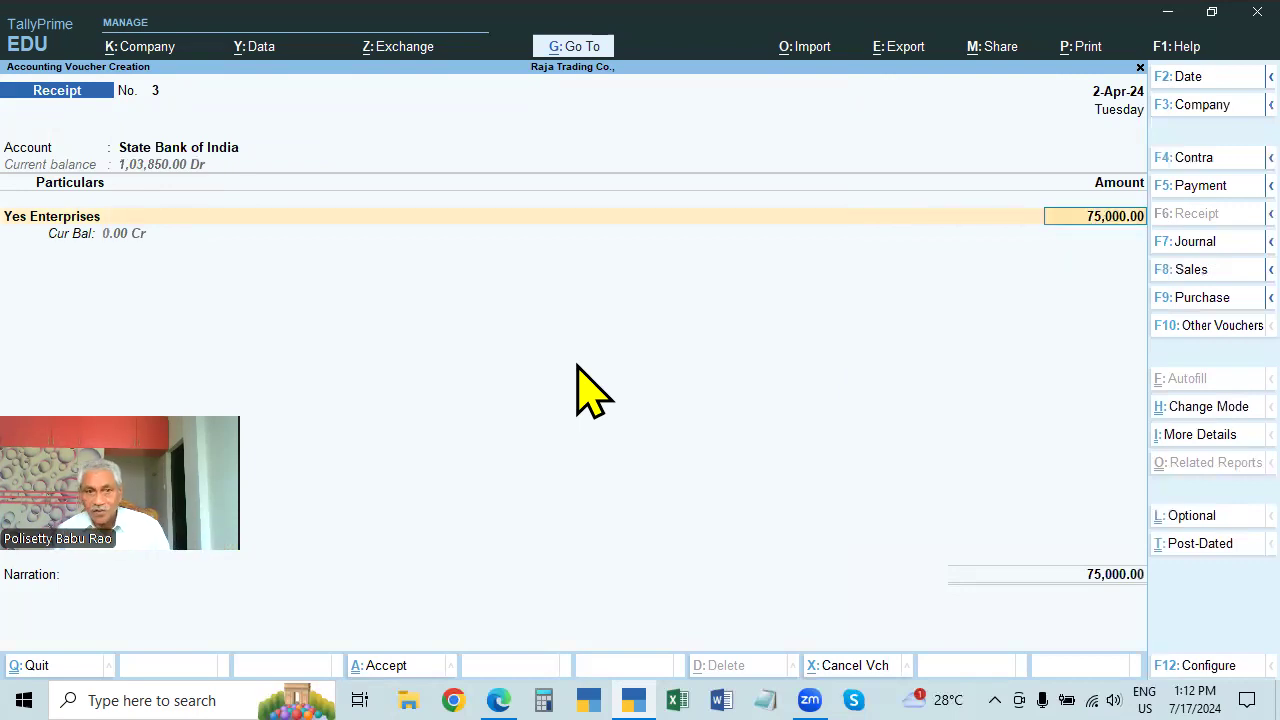
{"action": "type", "text": "50000"}
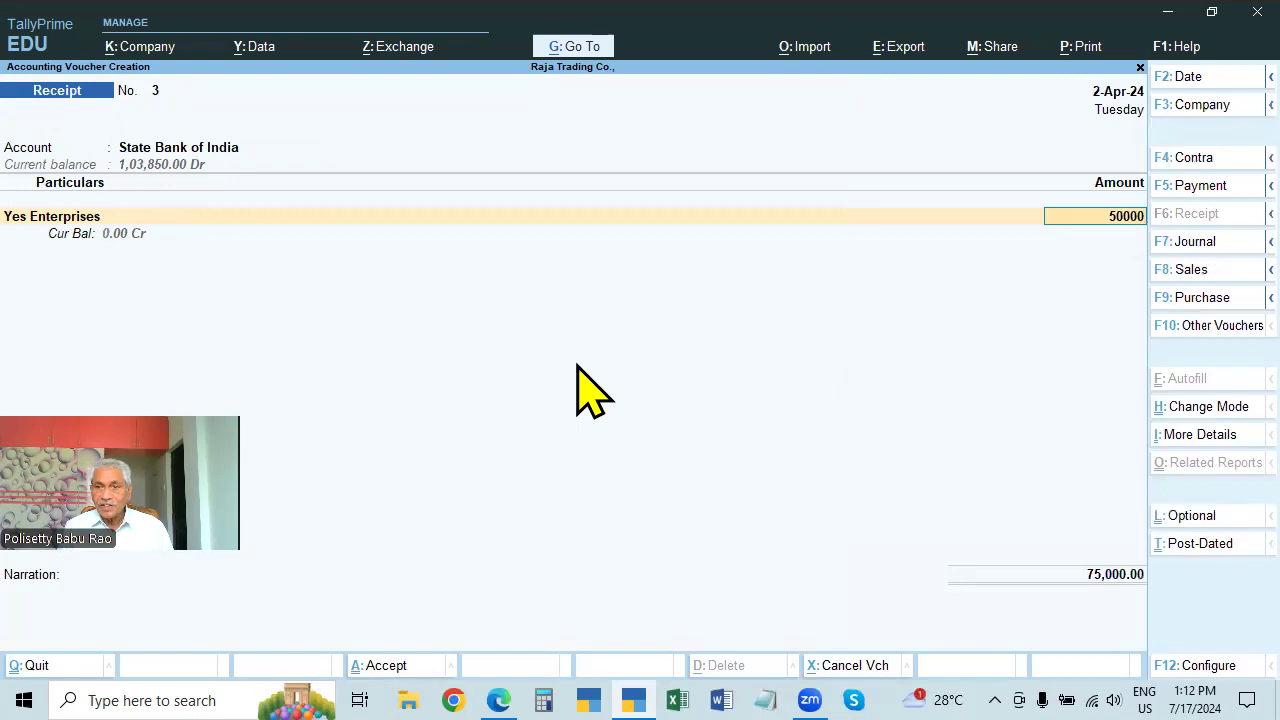
{"action": "key", "text": "Return"}
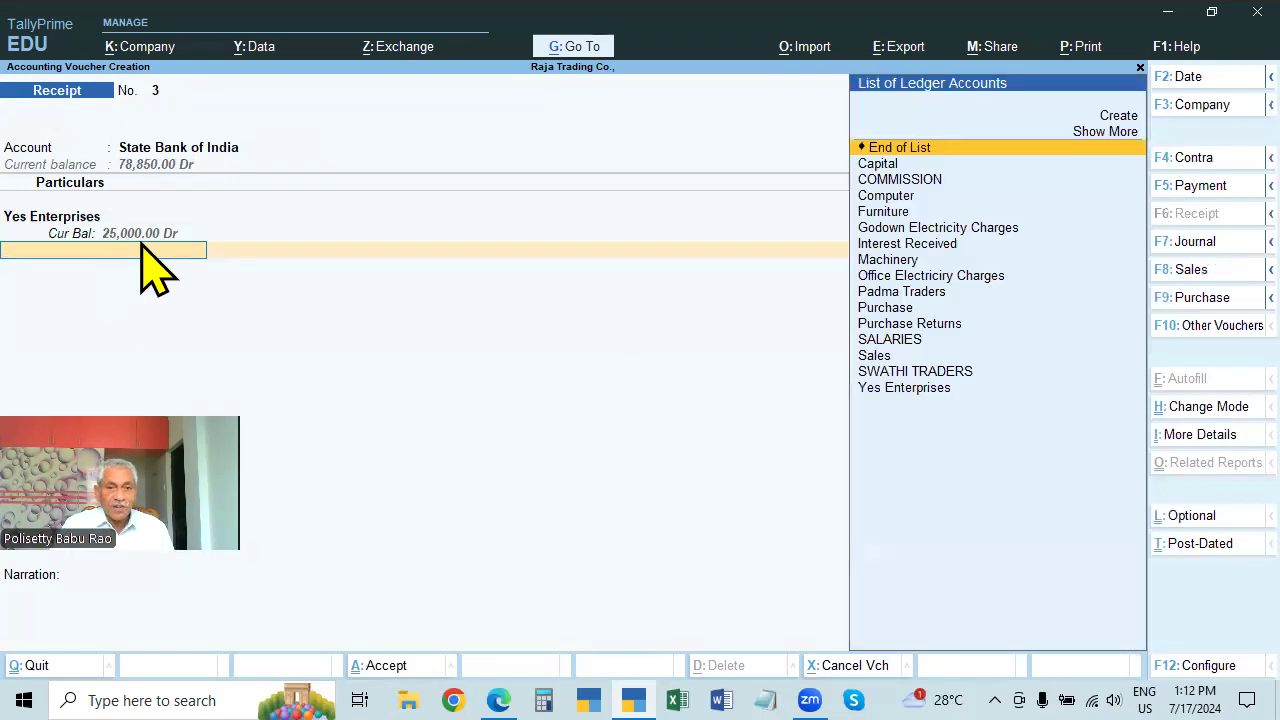
- Set the Yes Enterprises amount back to 75000 and finish the receipt voucher's particulars
{"action": "key", "text": "BackSpace"}
{"action": "type", "text": "75000"}
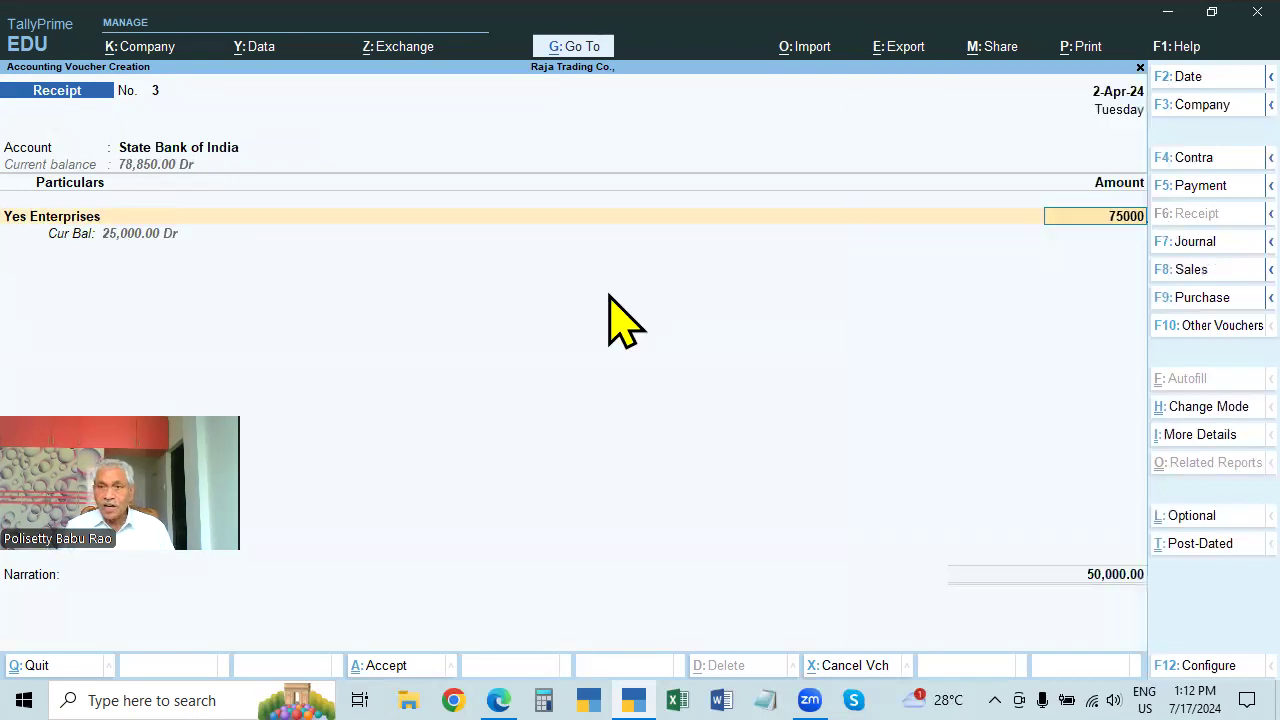
{"action": "key", "text": "Return"}
{"action": "key", "text": "Return"}
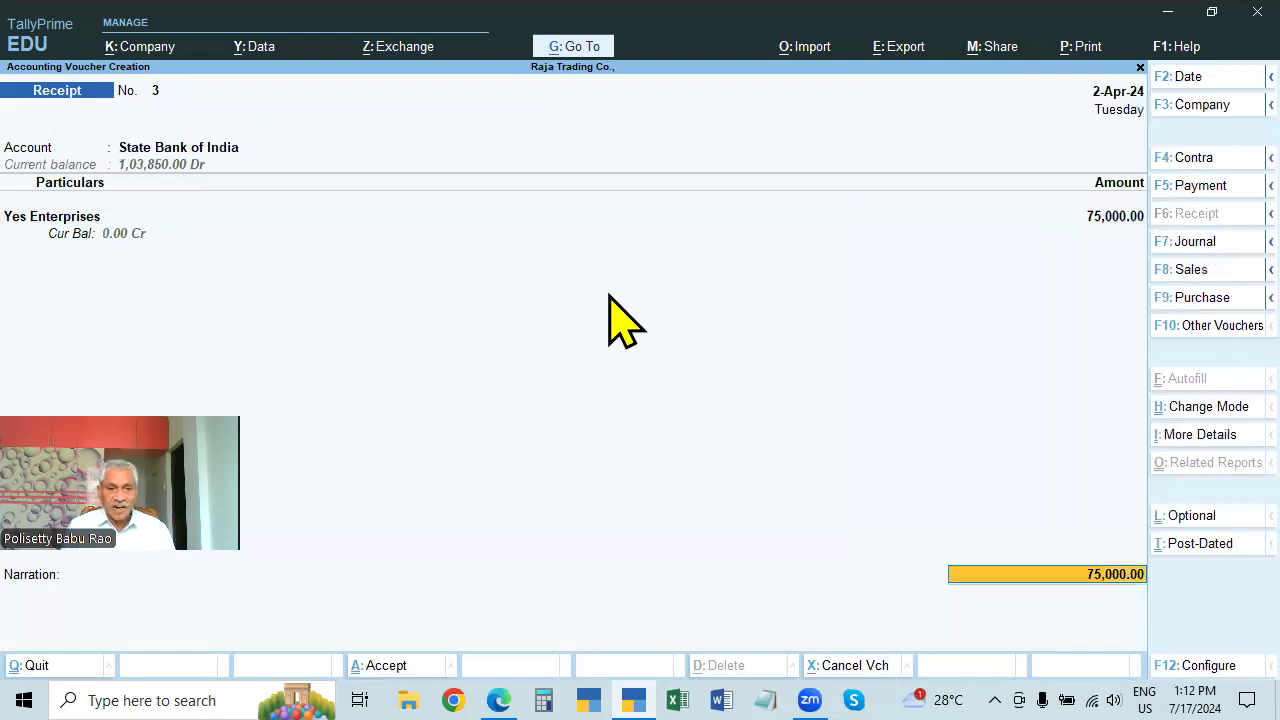
- Check the cheque details in the PDF and fill the bank allocation as Cheque/DD with instrument number 12345
{"action": "key", "text": "alt+Tab"}
{"action": "key", "text": "alt+Tab"}
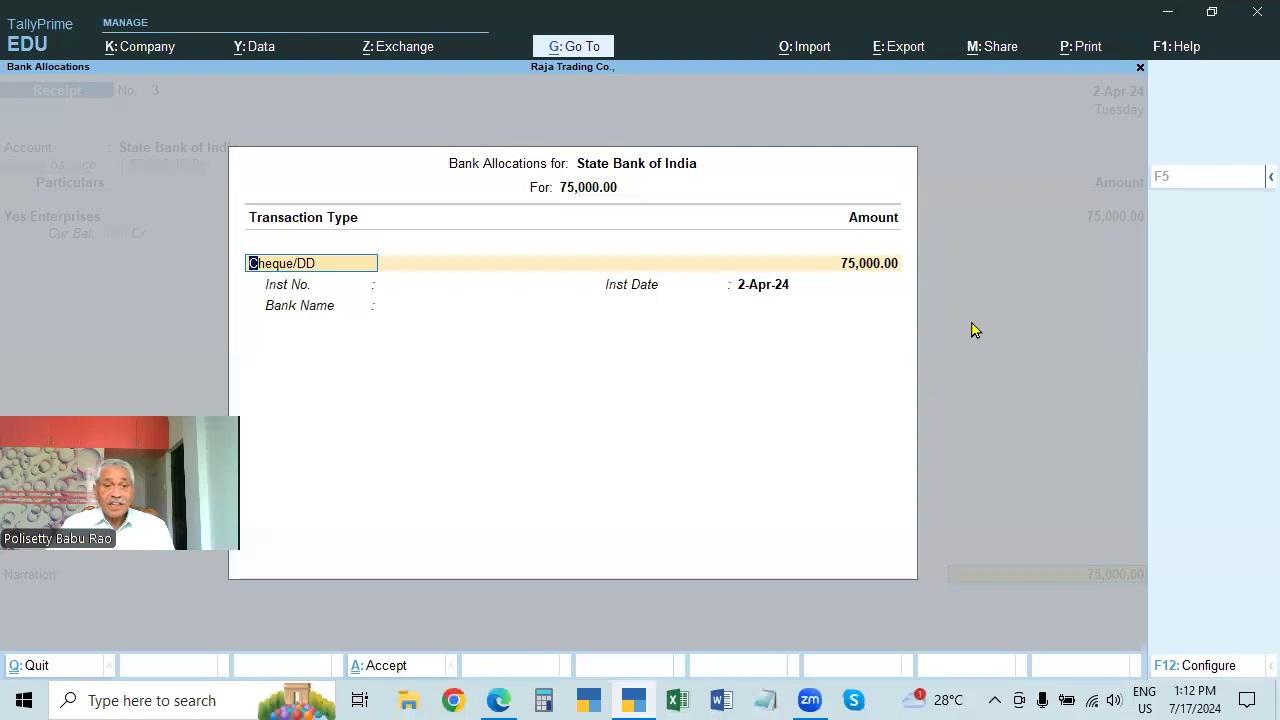
{"action": "key", "text": "Return"}
{"action": "key", "text": "Return"}
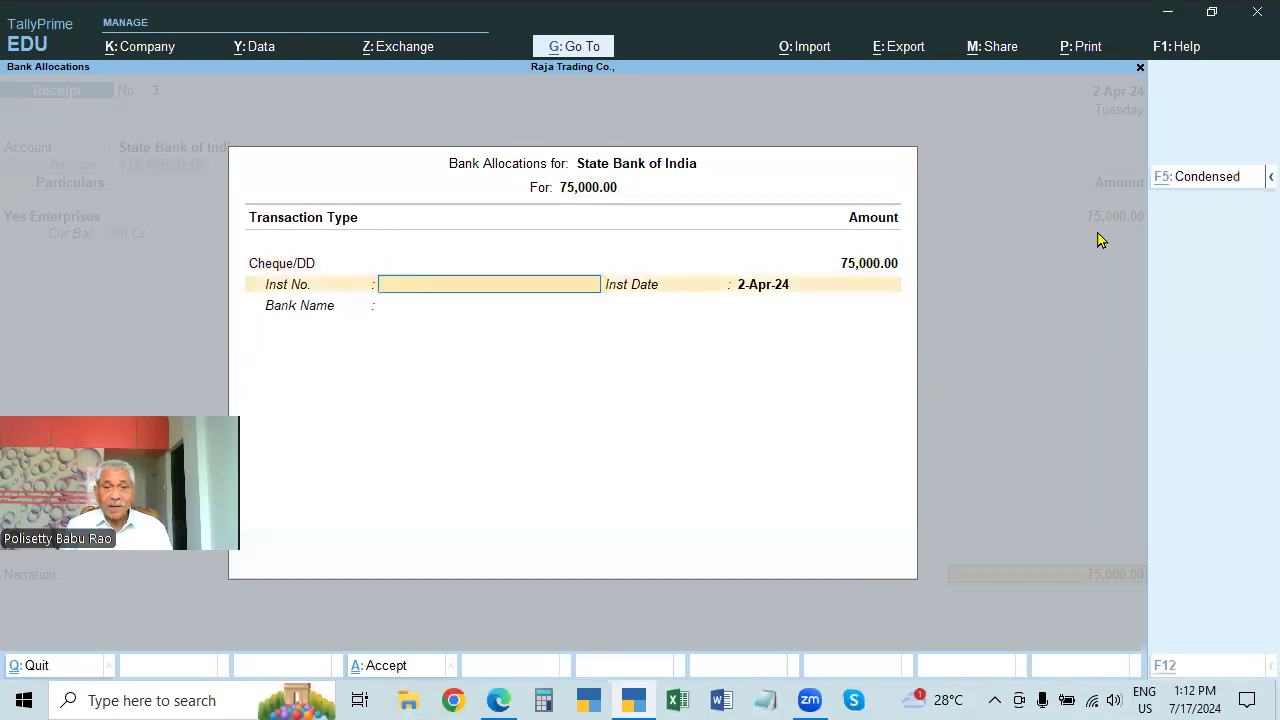
{"action": "key", "text": "alt+Tab"}
{"action": "key", "text": "alt+Tab"}
{"action": "type", "text": "12345"}
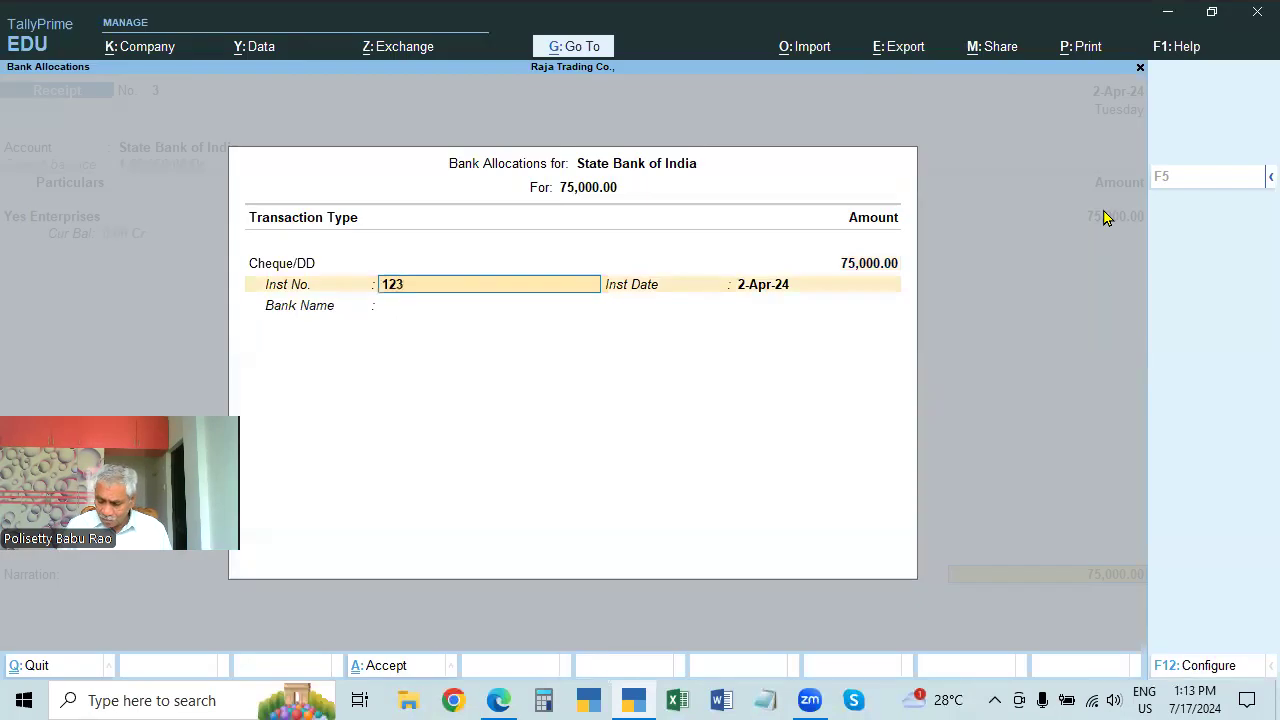
{"action": "key", "text": "Return"}
{"action": "key", "text": "Return"}
{"action": "key", "text": "Return"}
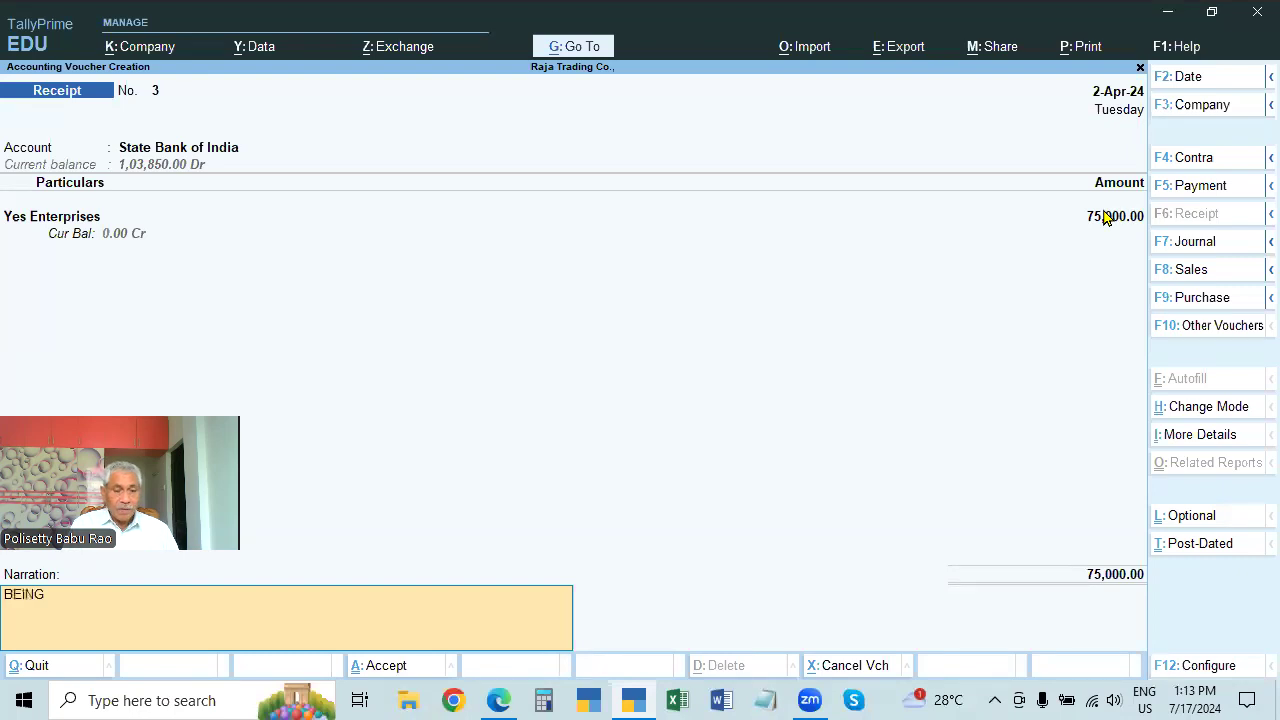
- Add the narration "BEING CHEQUE RECEIVED ON ACCOUNT" to the receipt voucher and save it
{"action": "type", "text": "BEING CHEQUE RECEIVED ON ACCOUNT"}
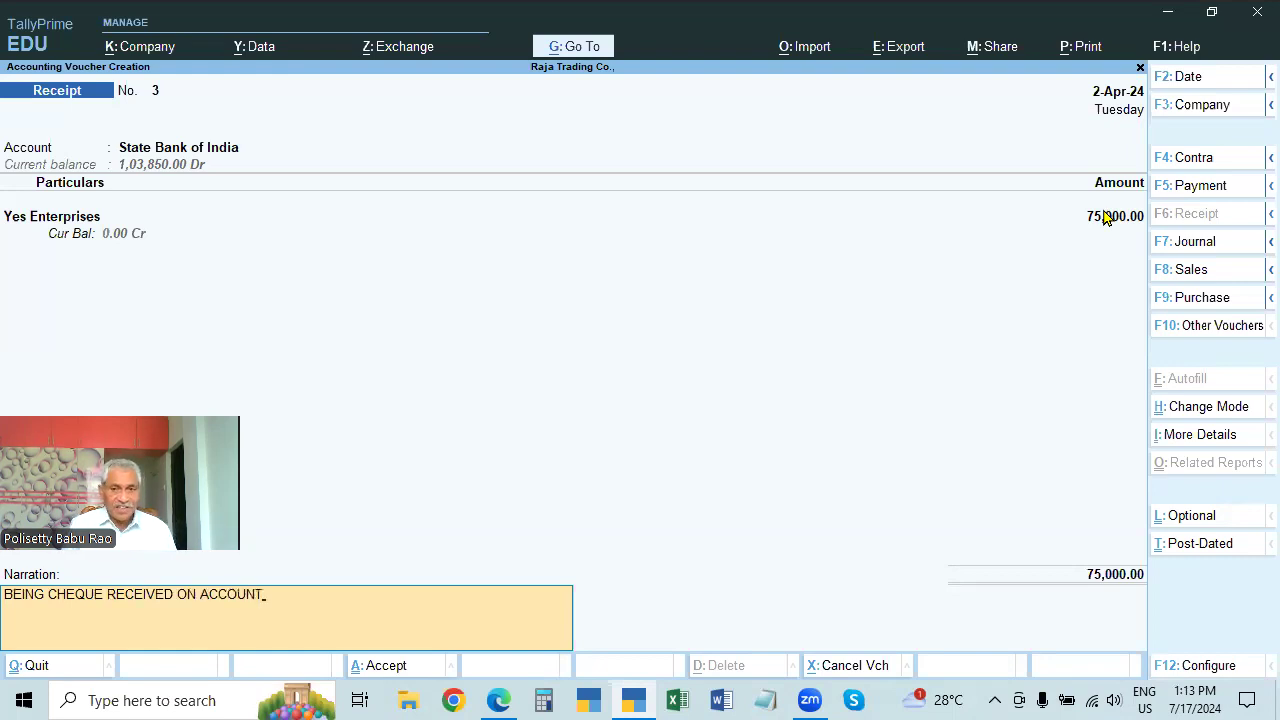
{"action": "key", "text": "Return"}
{"action": "key", "text": "Return"}
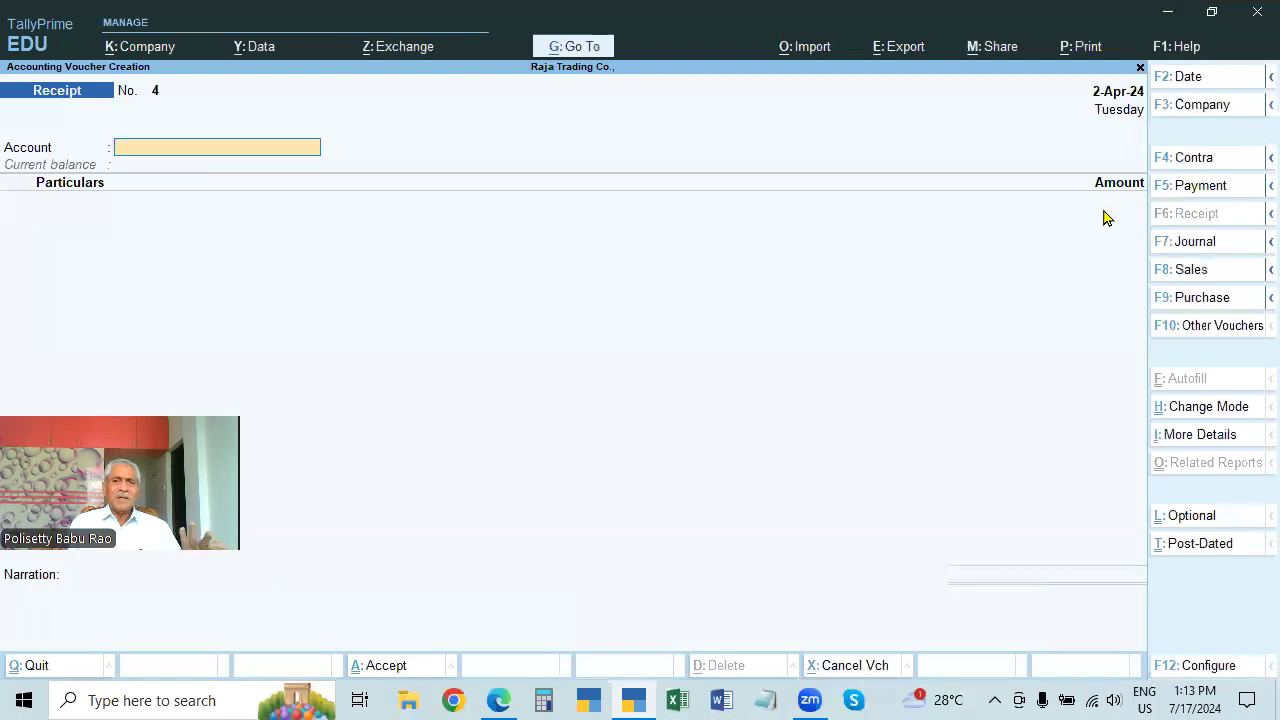
- Check transaction 14 in the PDF and start a payment voucher with State Bank of India as account and Padma Traders in the particulars
{"action": "key", "text": "alt+Tab"}
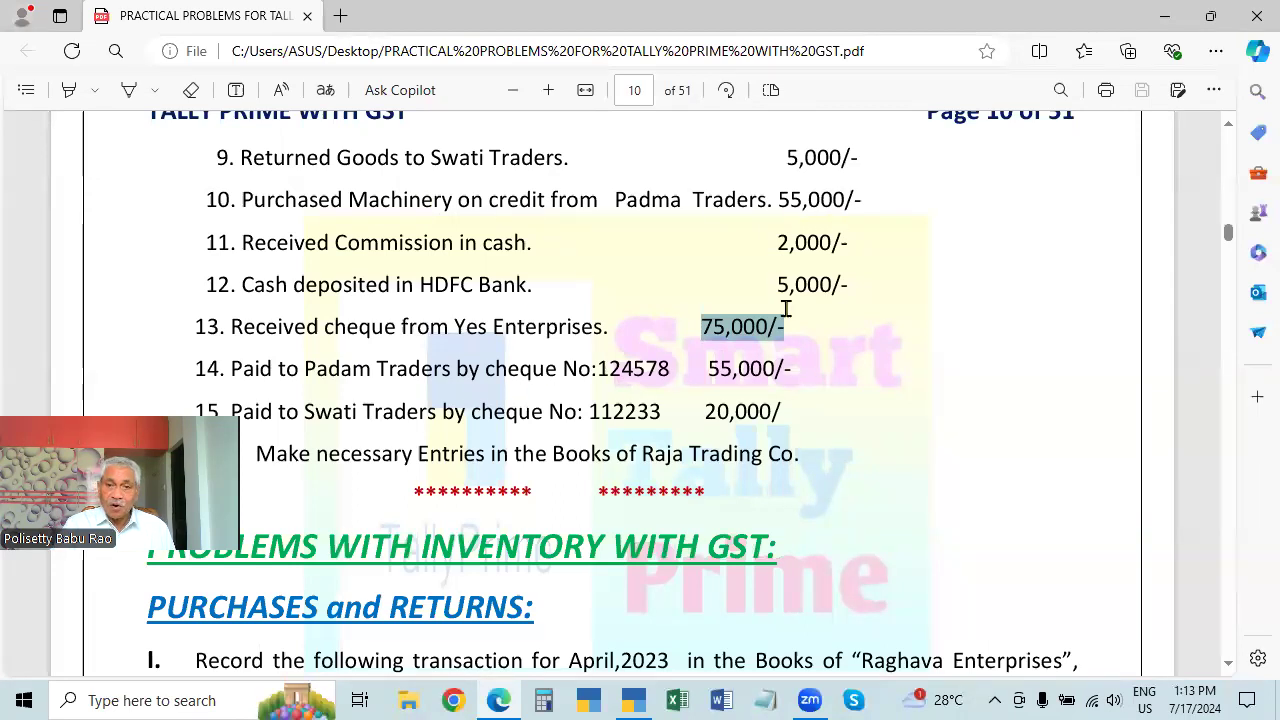
{"action": "key", "text": "alt+Tab"}
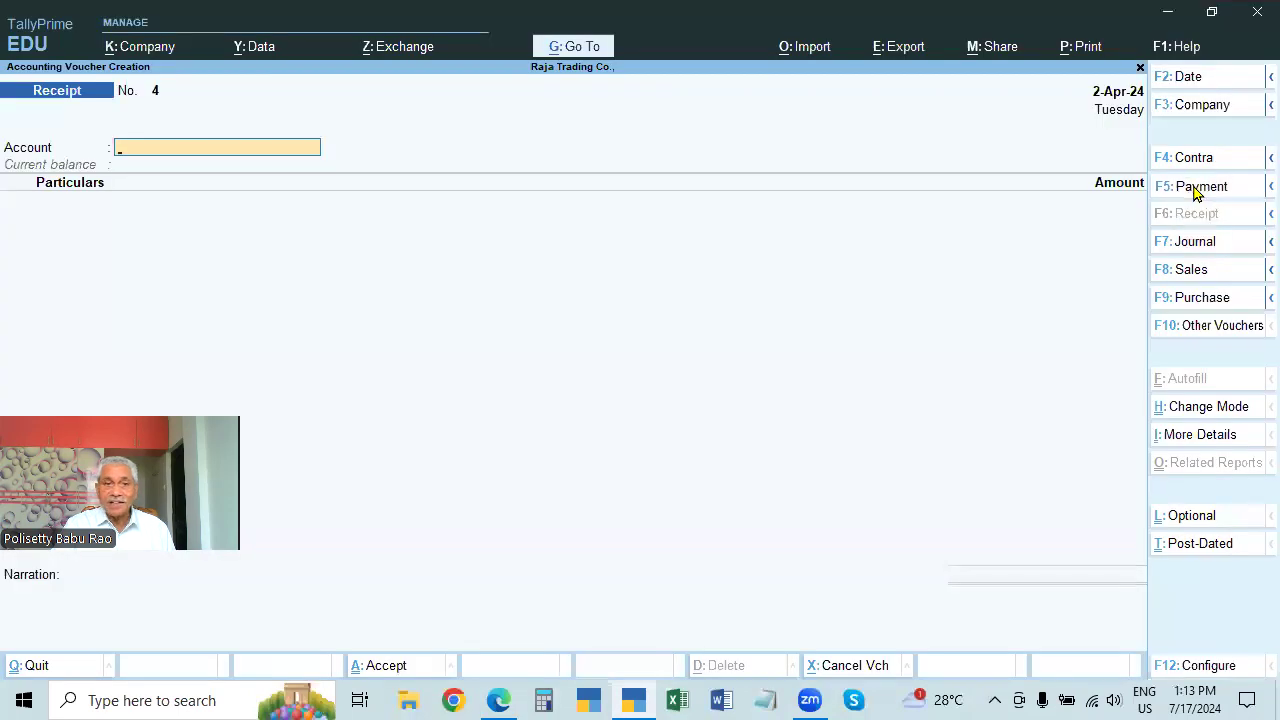
{"action": "left_click", "coordinate": [1190, 186]}
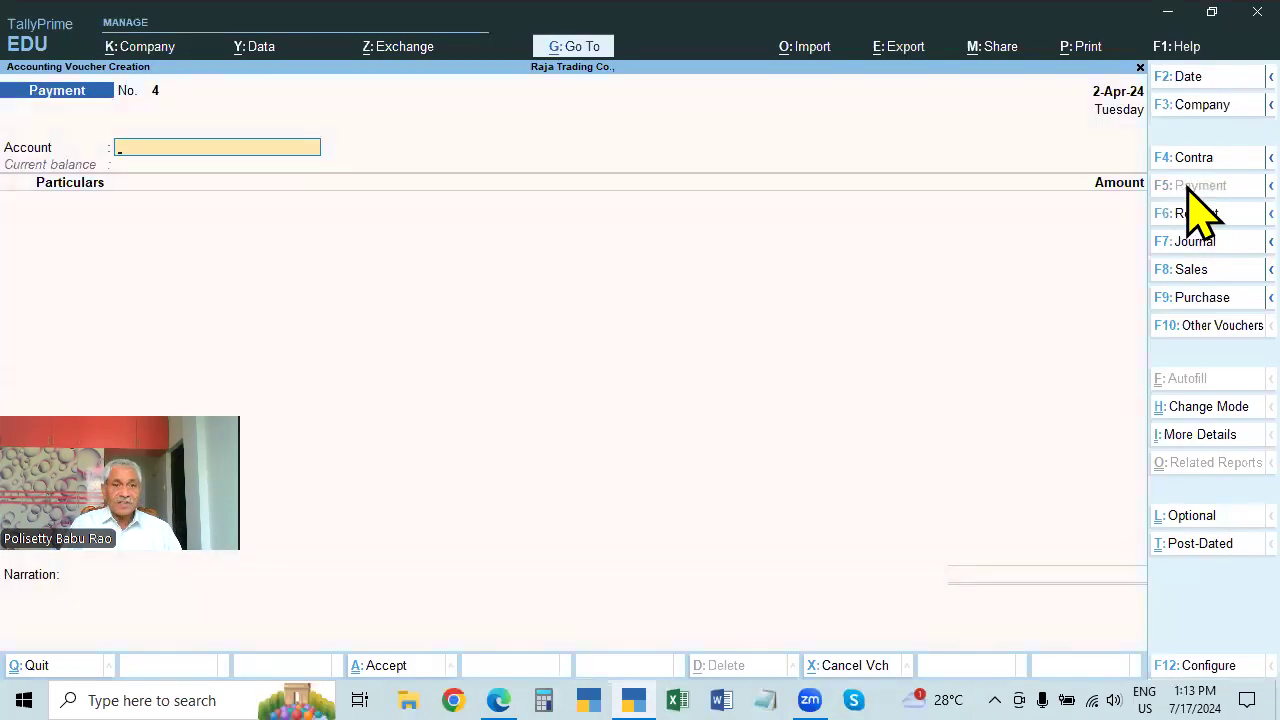
{"action": "type", "text": "STAT"}
{"action": "key", "text": "Return"}
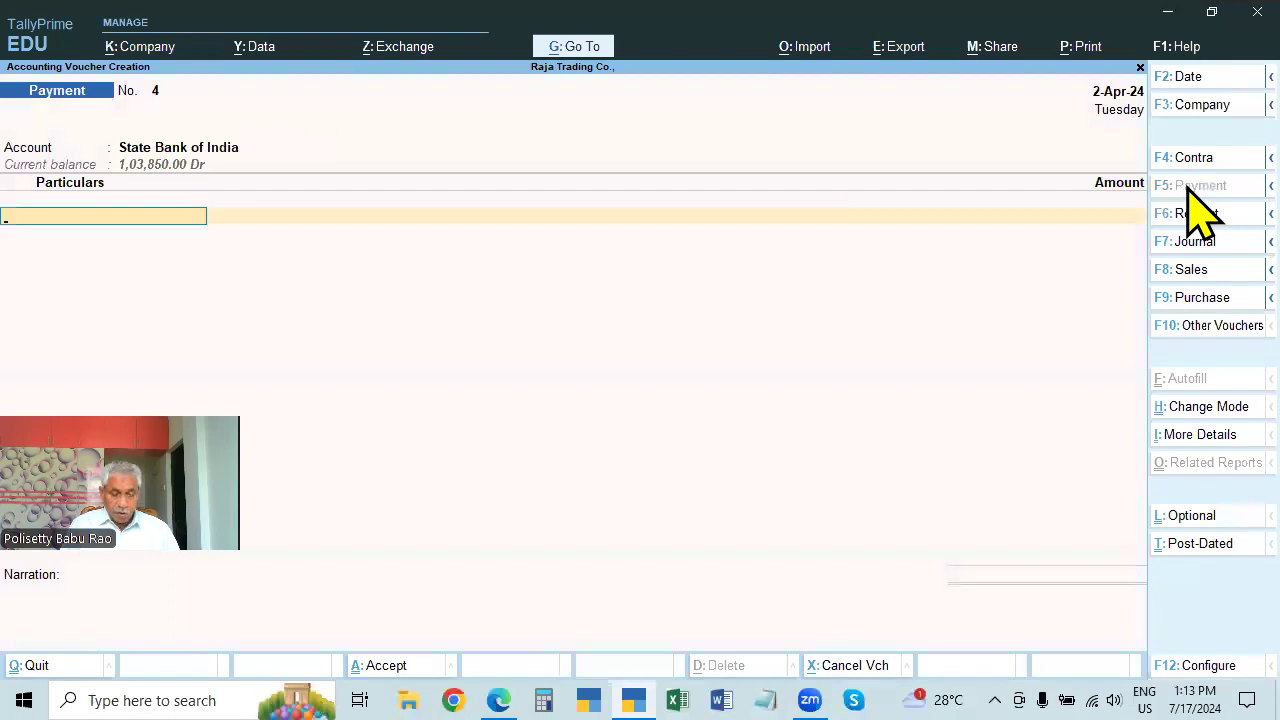
{"action": "type", "text": "PAD"}
{"action": "key", "text": "Return"}
{"action": "key", "text": "alt"}
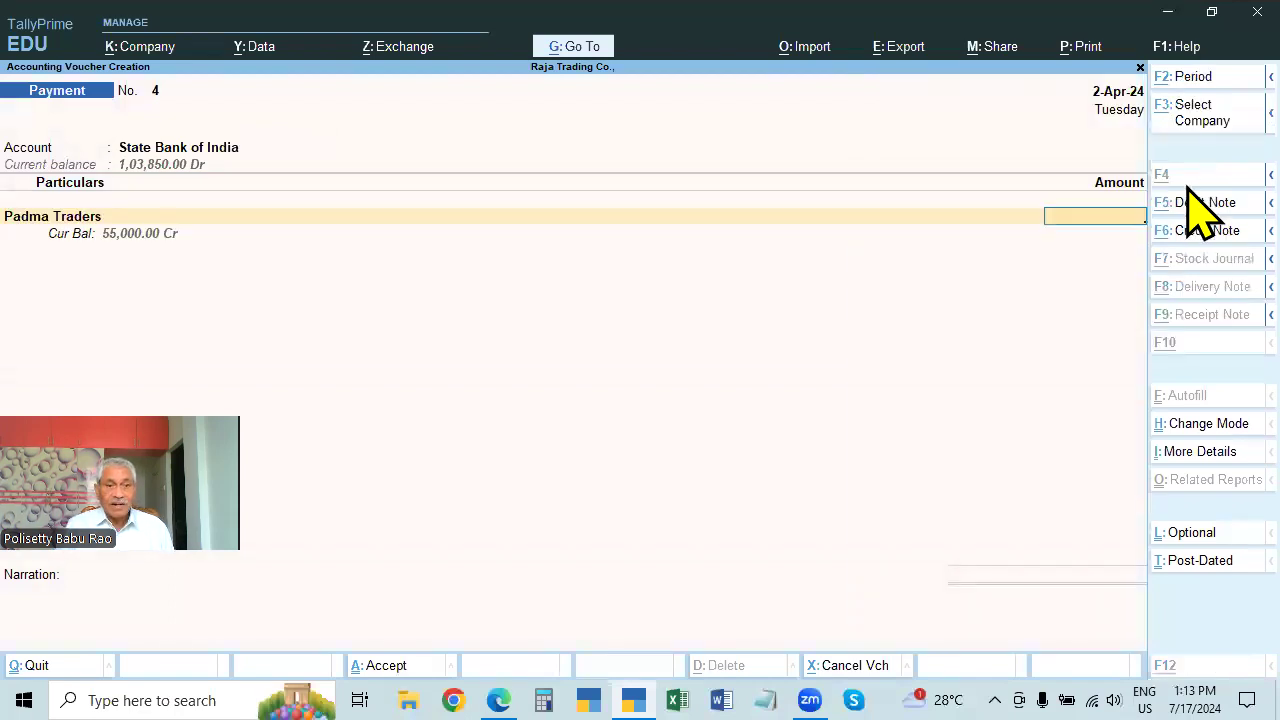
- Recheck the amount in the PDF and enter 55000 for Padma Traders with Cash as the account, finishing the voucher's particulars
{"action": "key", "text": "alt+Tab"}
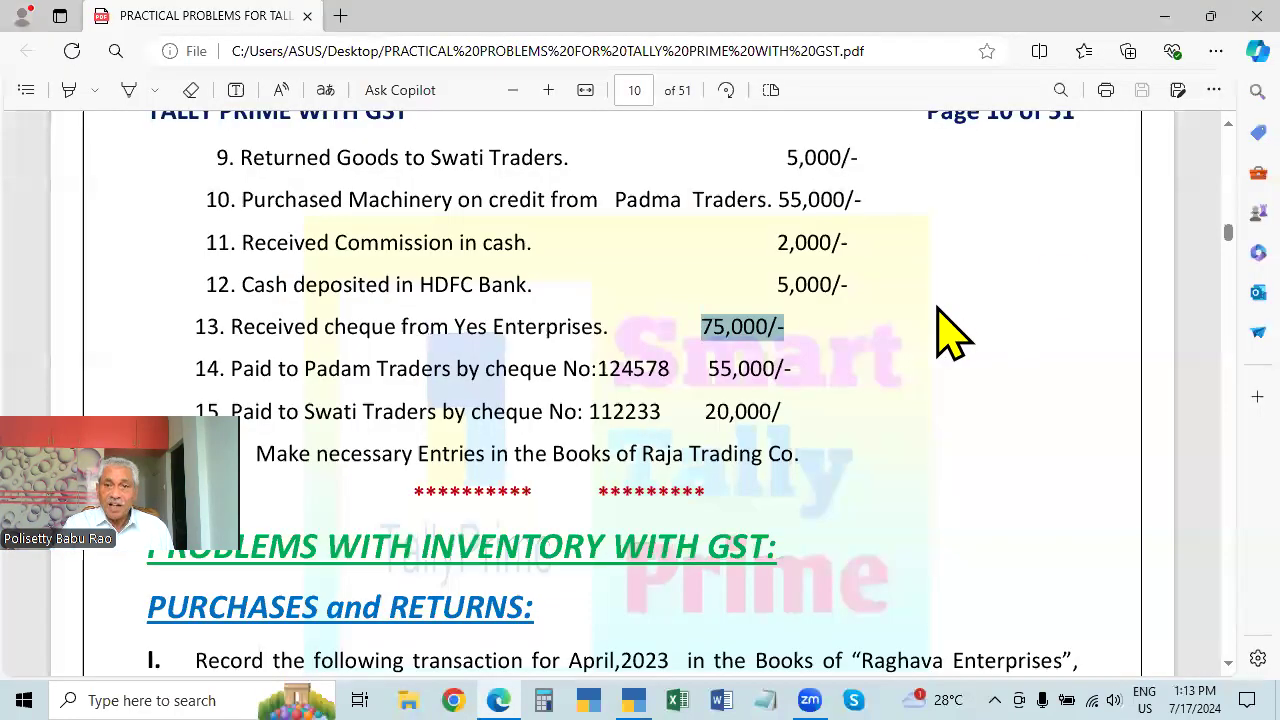
{"action": "key", "text": "alt+Tab"}
{"action": "key", "text": "Return"}
{"action": "type", "text": "55000"}
{"action": "key", "text": "Return"}
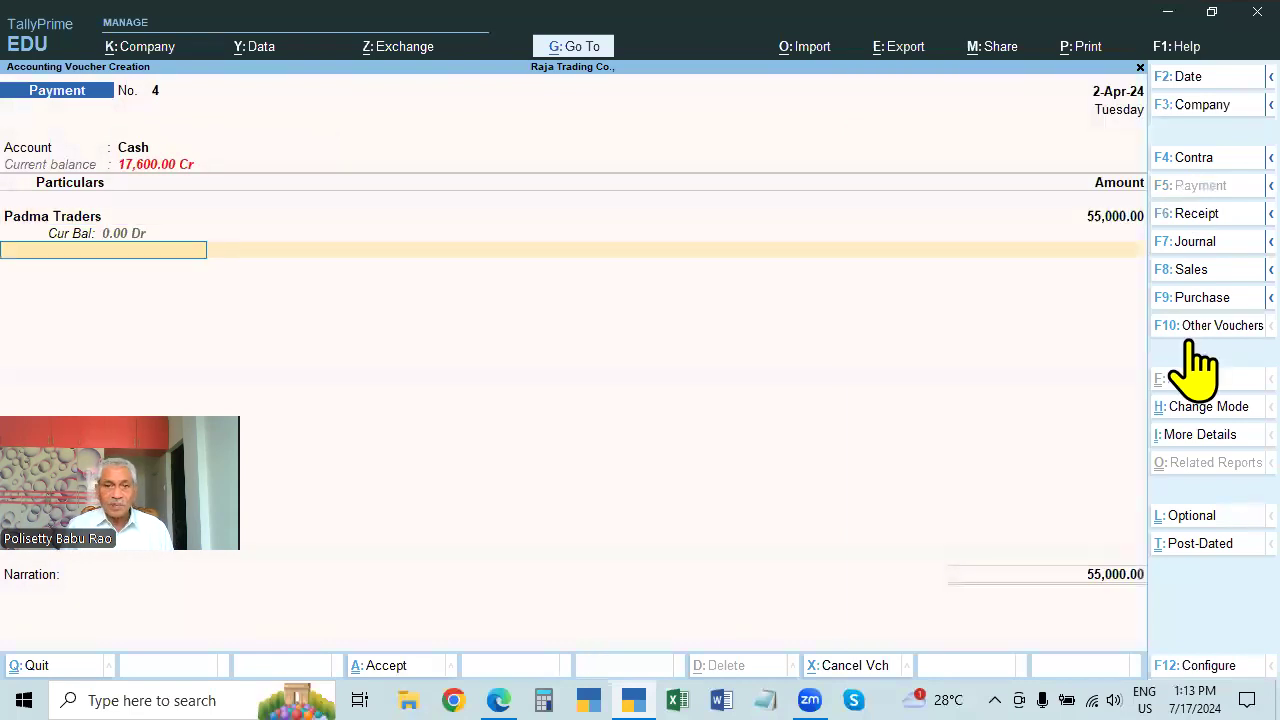
{"action": "key", "text": "Return"}
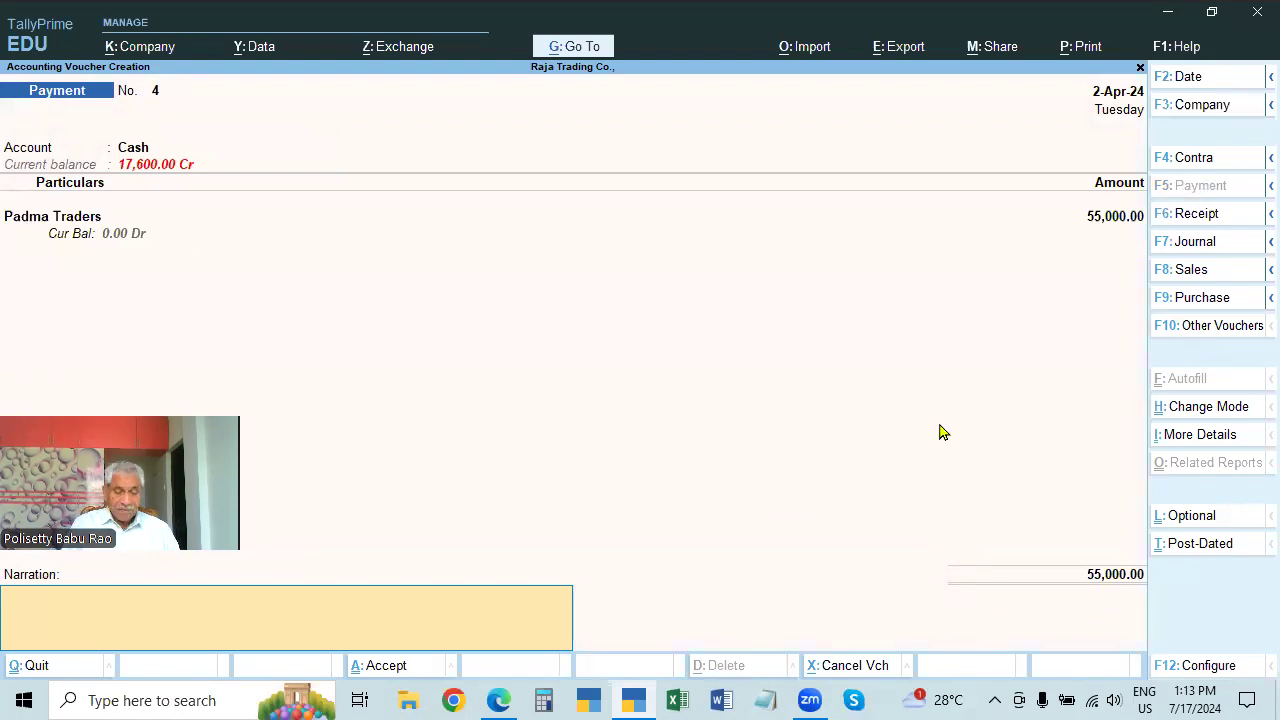
- Add the narration "BEING CASH PAID ON ACCOUNT" to the Padma Traders payment voucher and save it
{"action": "type", "text": "BEING CA"}
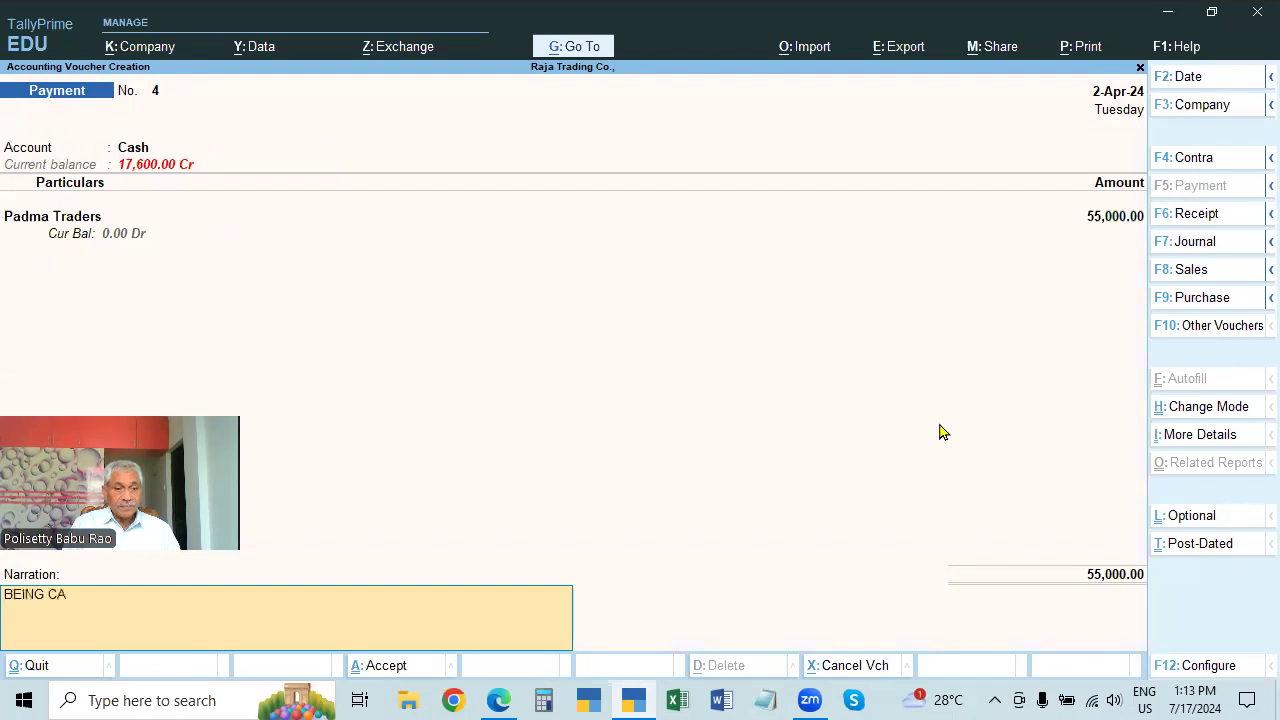
{"action": "type", "text": "SH PAID ON ACCOUNT"}
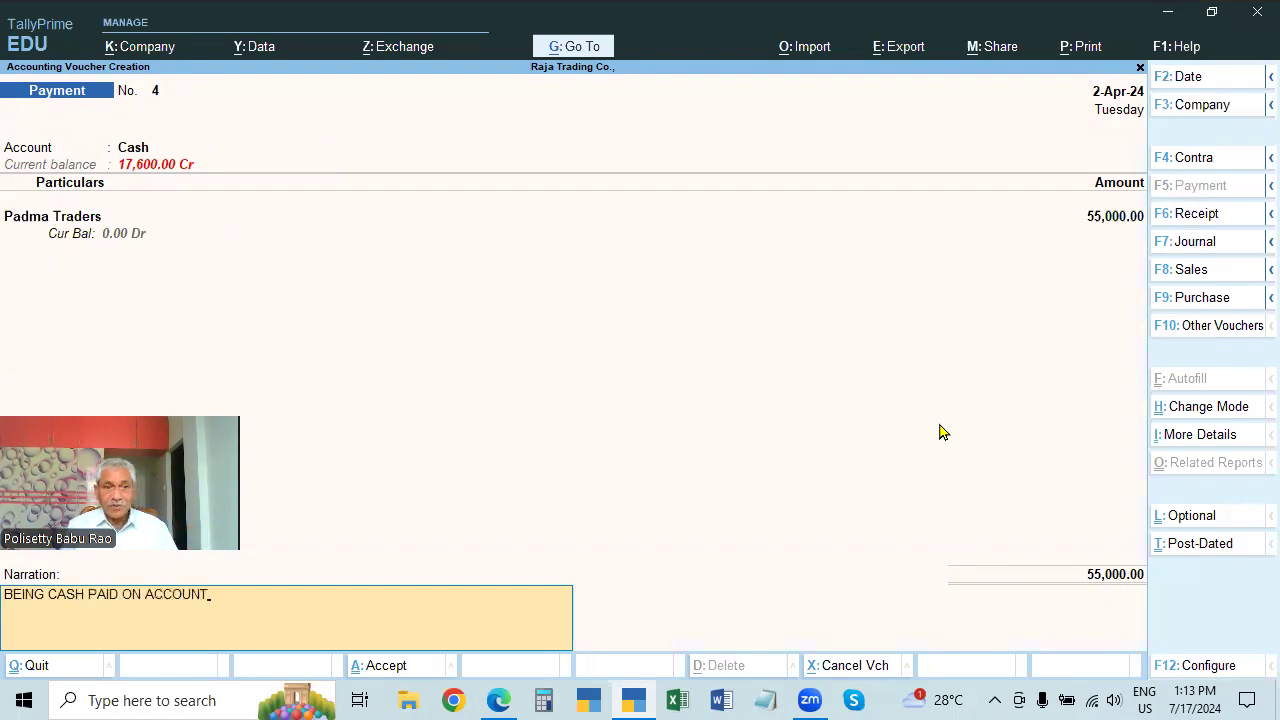
{"action": "key", "text": "Return"}
- Check the payment mode of transaction 14 in the PDF and reopen the saved Padma Traders payment voucher for alteration
{"action": "key", "text": "alt+Tab"}
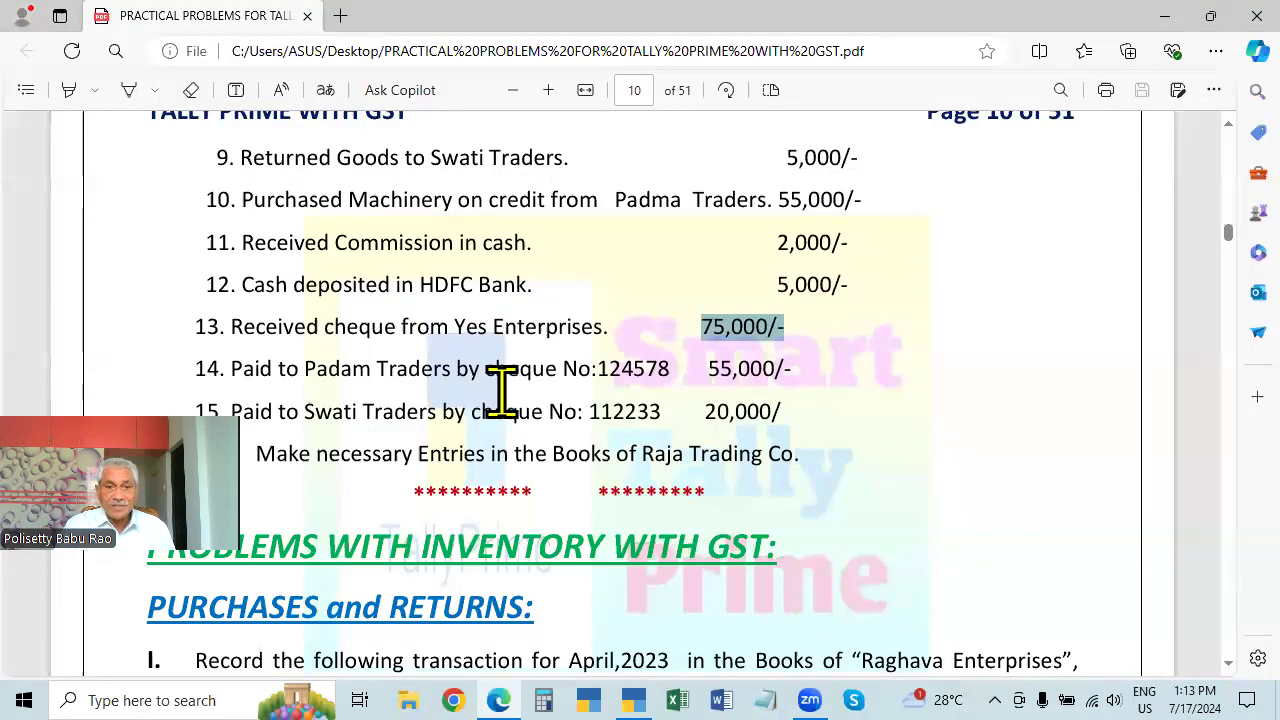
{"action": "left_click_drag", "start_coordinate": [452, 370], "coordinate": [612, 370]}
{"action": "scroll", "coordinate": [400, 314], "scroll_direction": "down", "scroll_amount": 2}
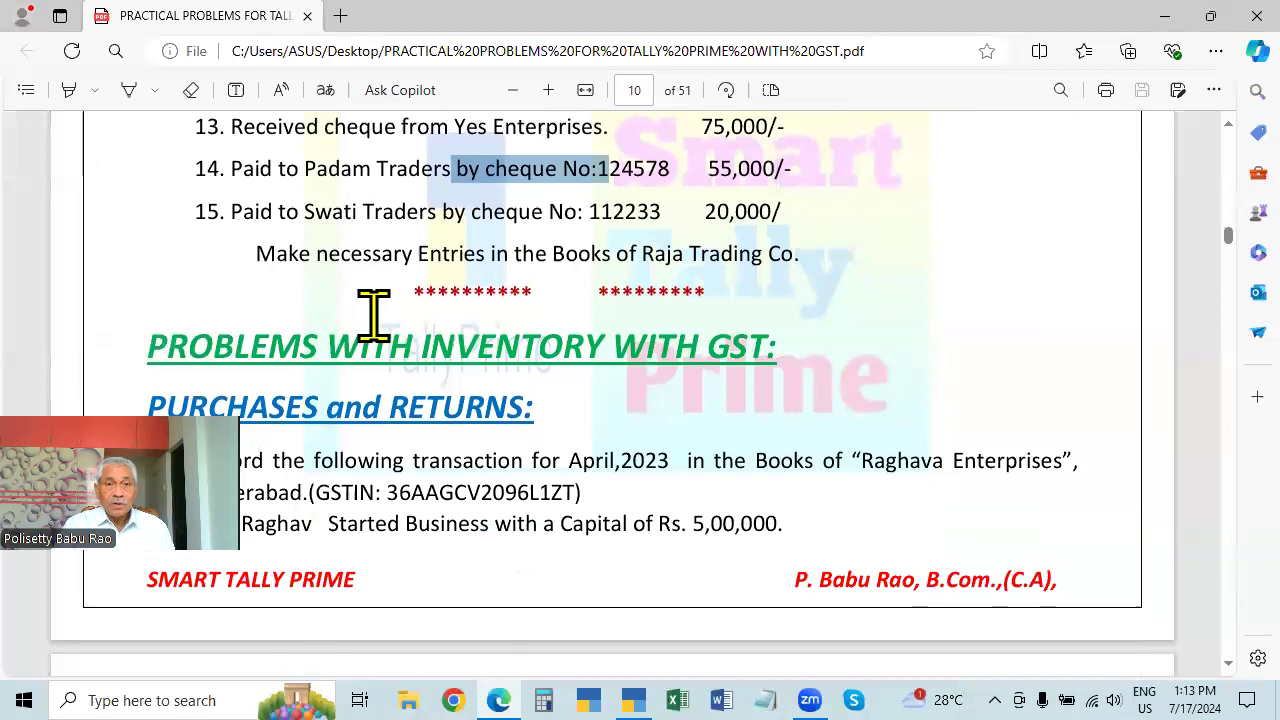
{"action": "scroll", "coordinate": [372, 314], "scroll_direction": "up", "scroll_amount": 2}
{"action": "scroll", "coordinate": [382, 350], "scroll_direction": "down", "scroll_amount": 2}
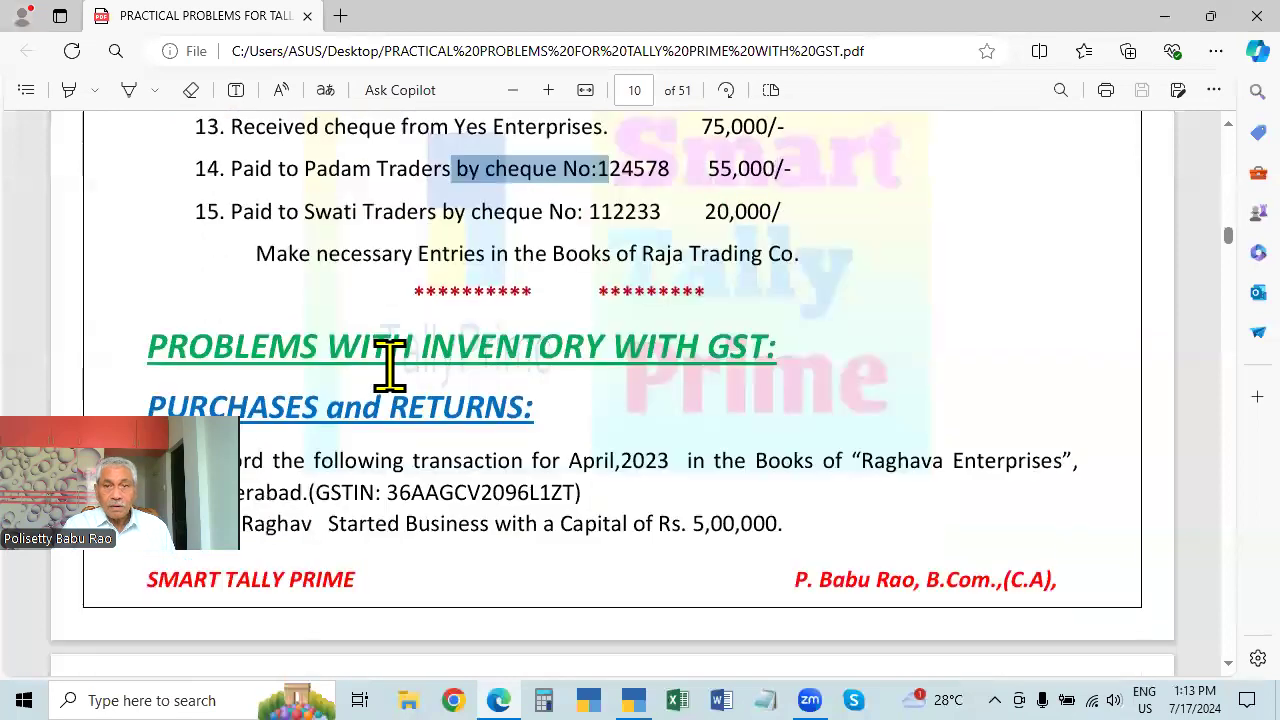
{"action": "scroll", "coordinate": [390, 365], "scroll_direction": "up", "scroll_amount": 2}
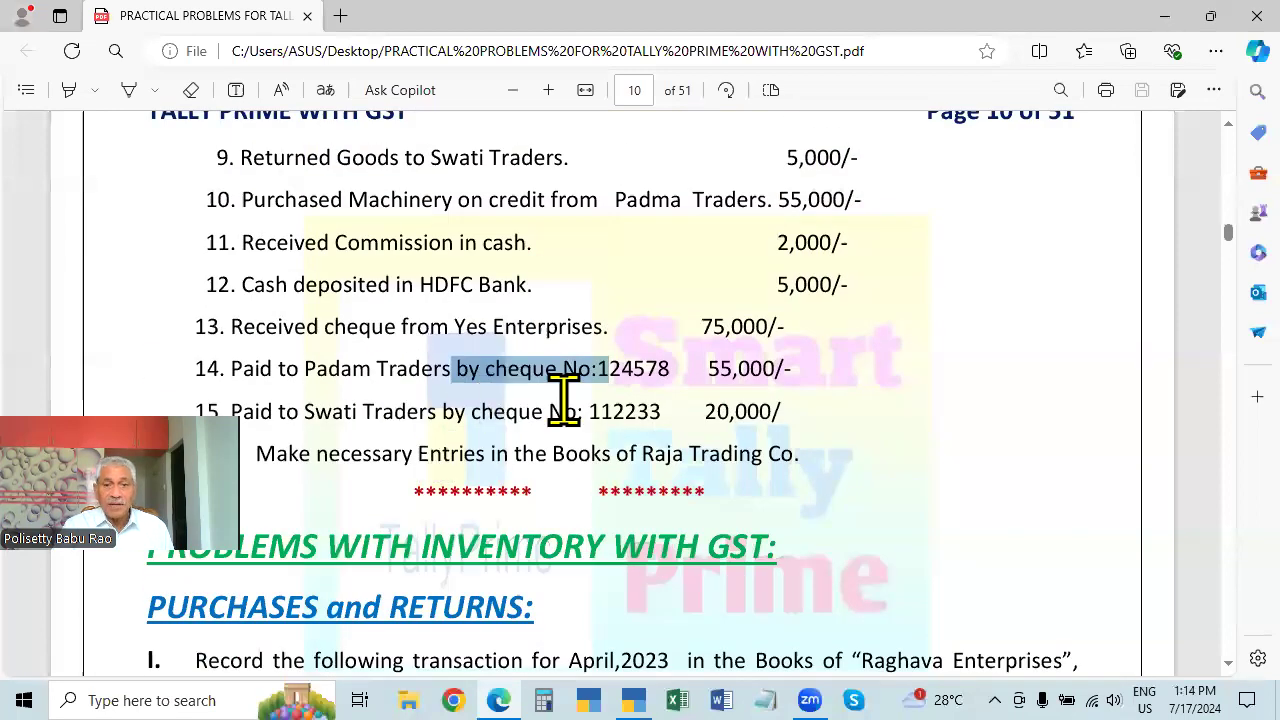
{"action": "key", "text": "alt+Tab"}
{"action": "key", "text": "Page_Up"}
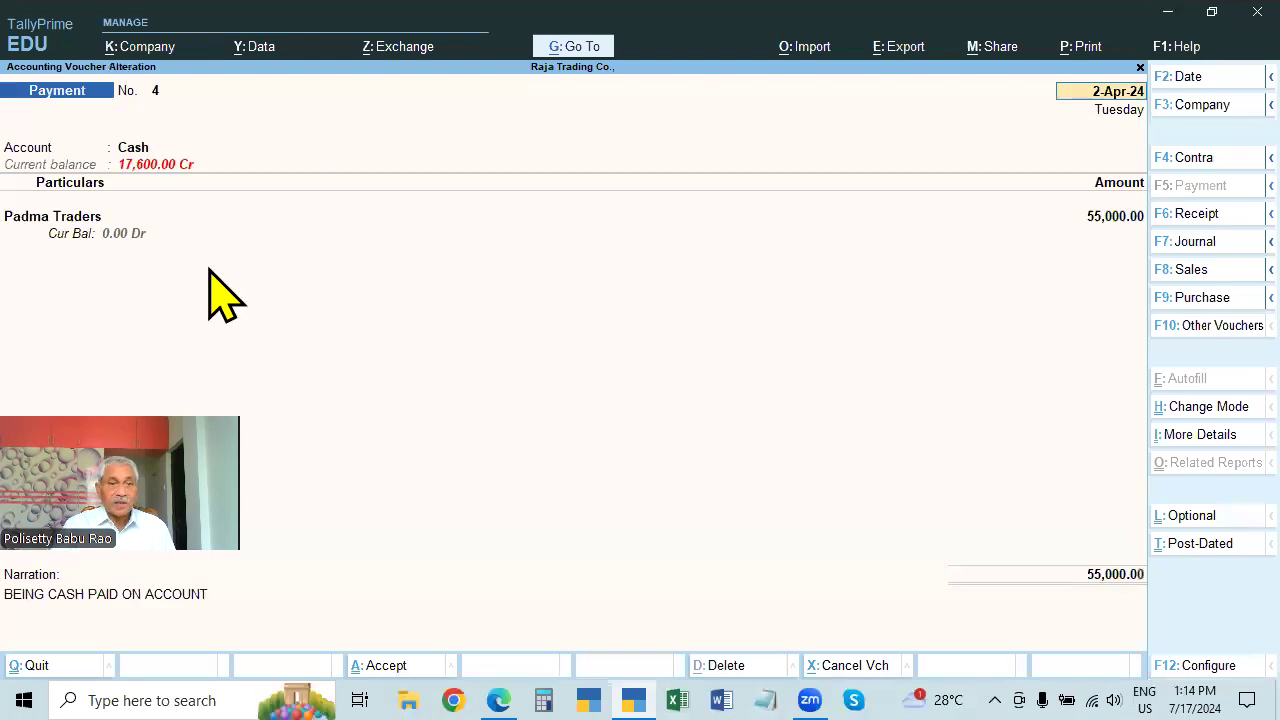
- Change the payment voucher's account to State Bank of India, keeping the Padma Traders entry
{"action": "left_click", "coordinate": [140, 150]}
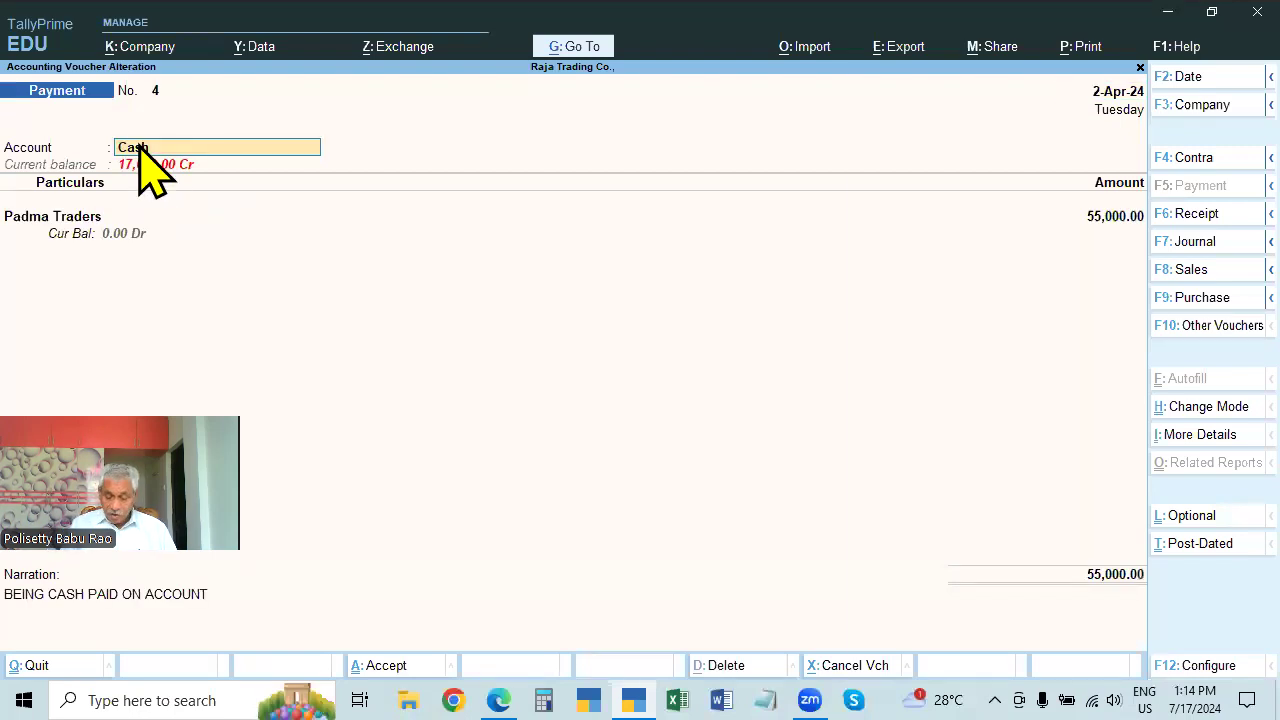
{"action": "key", "text": "BackSpace"}
{"action": "key", "text": "Down"}
{"action": "key", "text": "Down"}
{"action": "key", "text": "Return"}
{"action": "key", "text": "Return"}
{"action": "key", "text": "Return"}
{"action": "key", "text": "Return"}
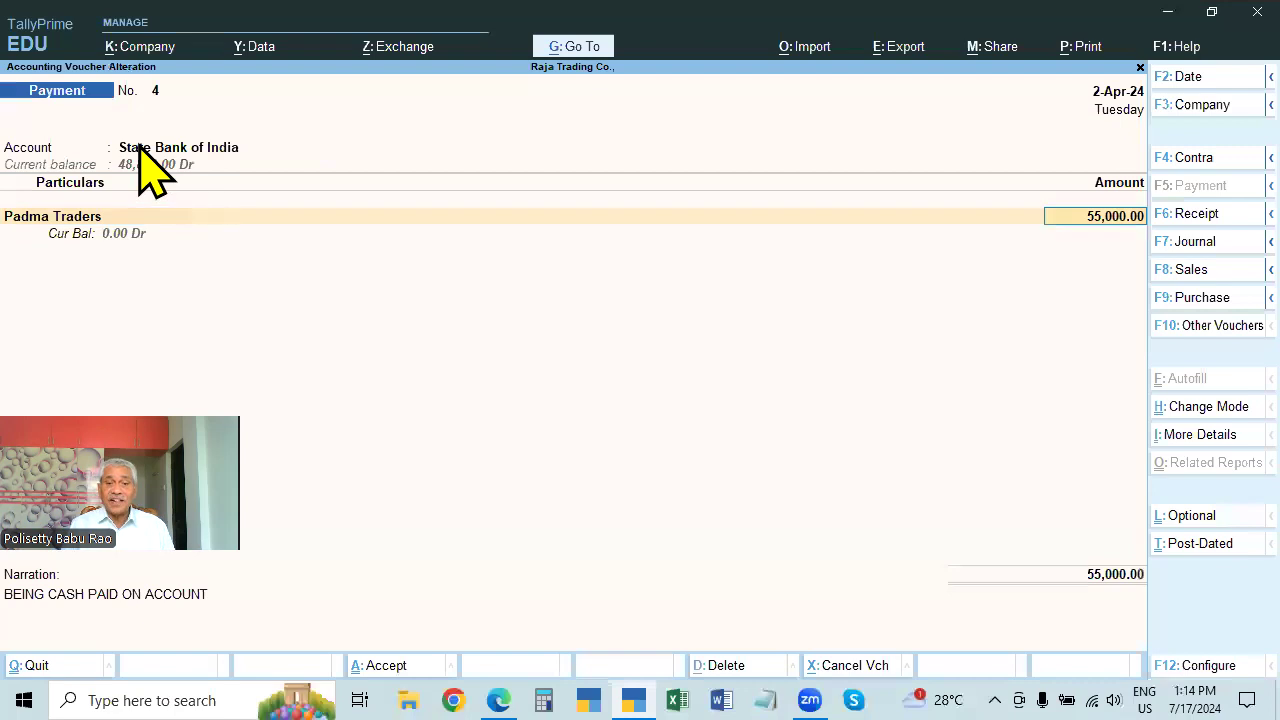
- Fill the bank allocation for Padma Traders as Cheque with instrument number 124578 and save the altered payment voucher
{"action": "key", "text": "Return"}
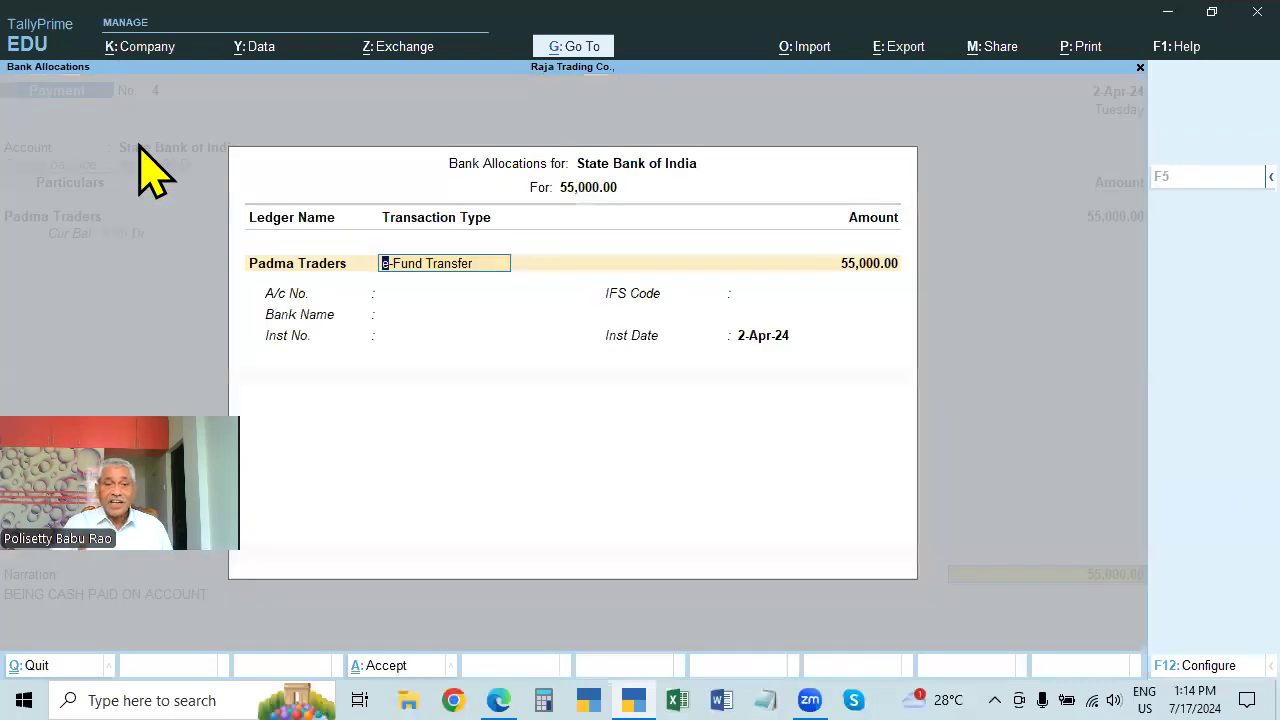
{"action": "type", "text": "ch"}
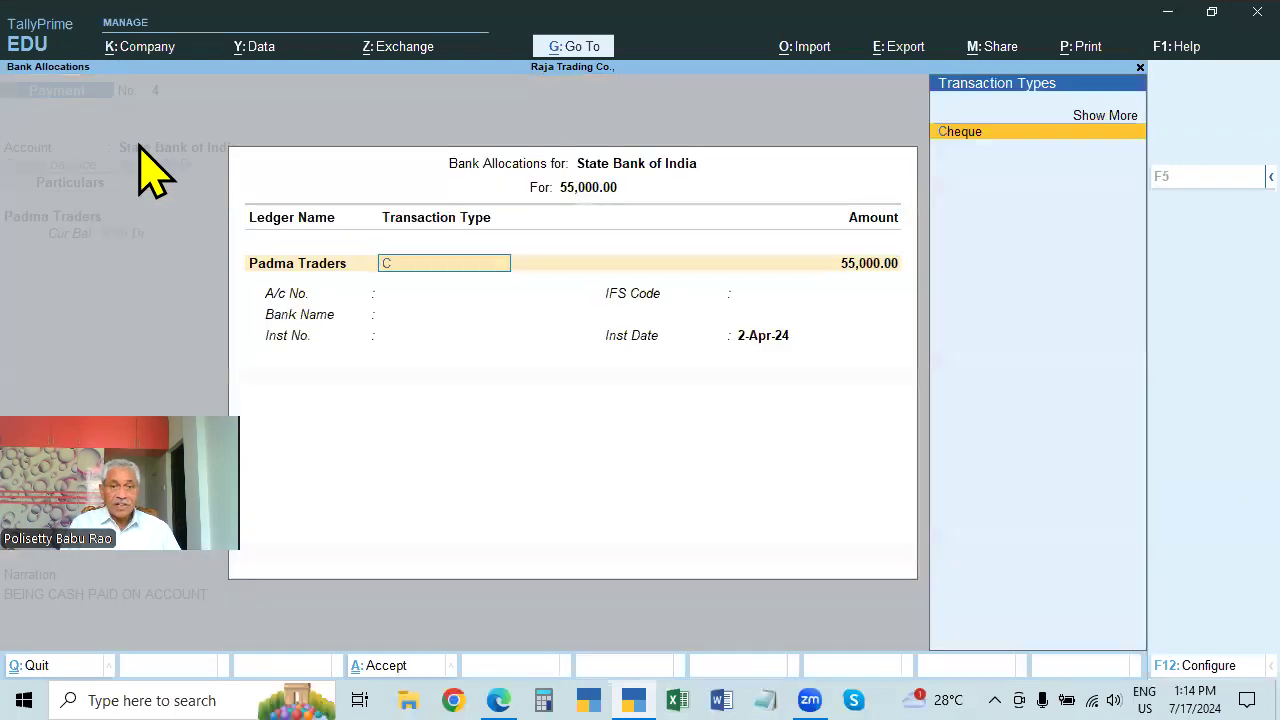
{"action": "key", "text": "Return"}
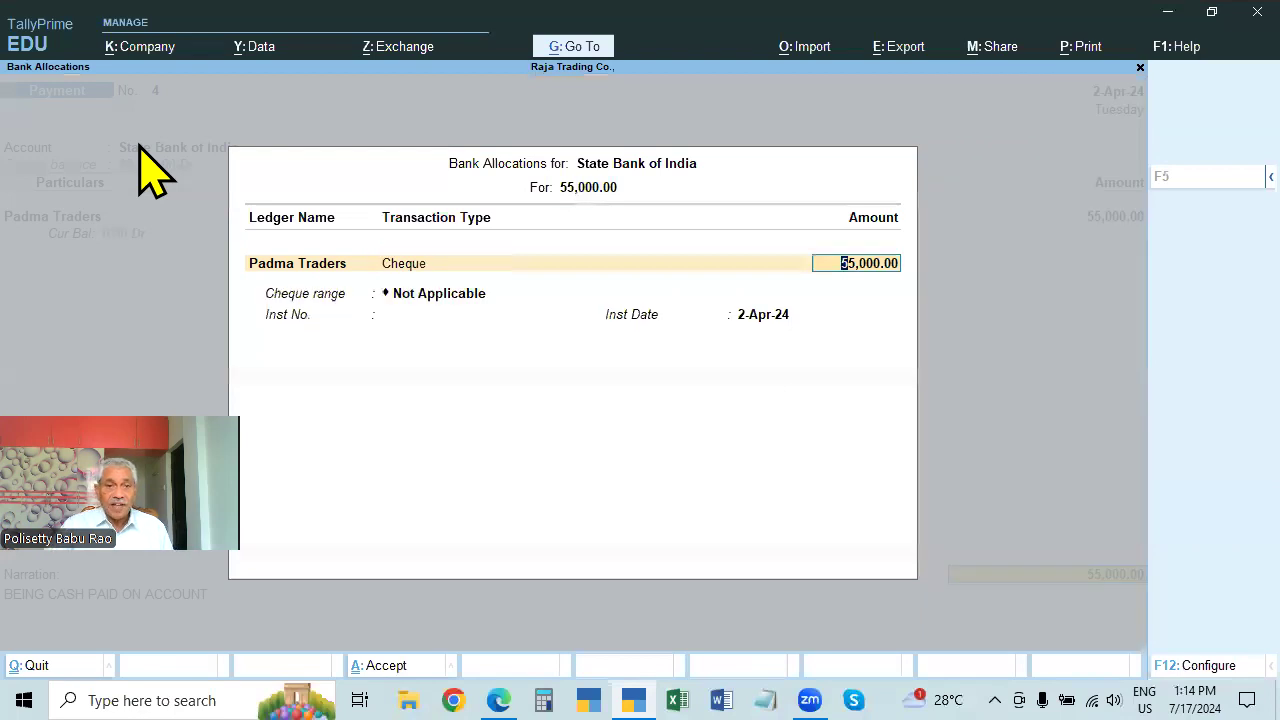
{"action": "key", "text": "alt+Tab"}
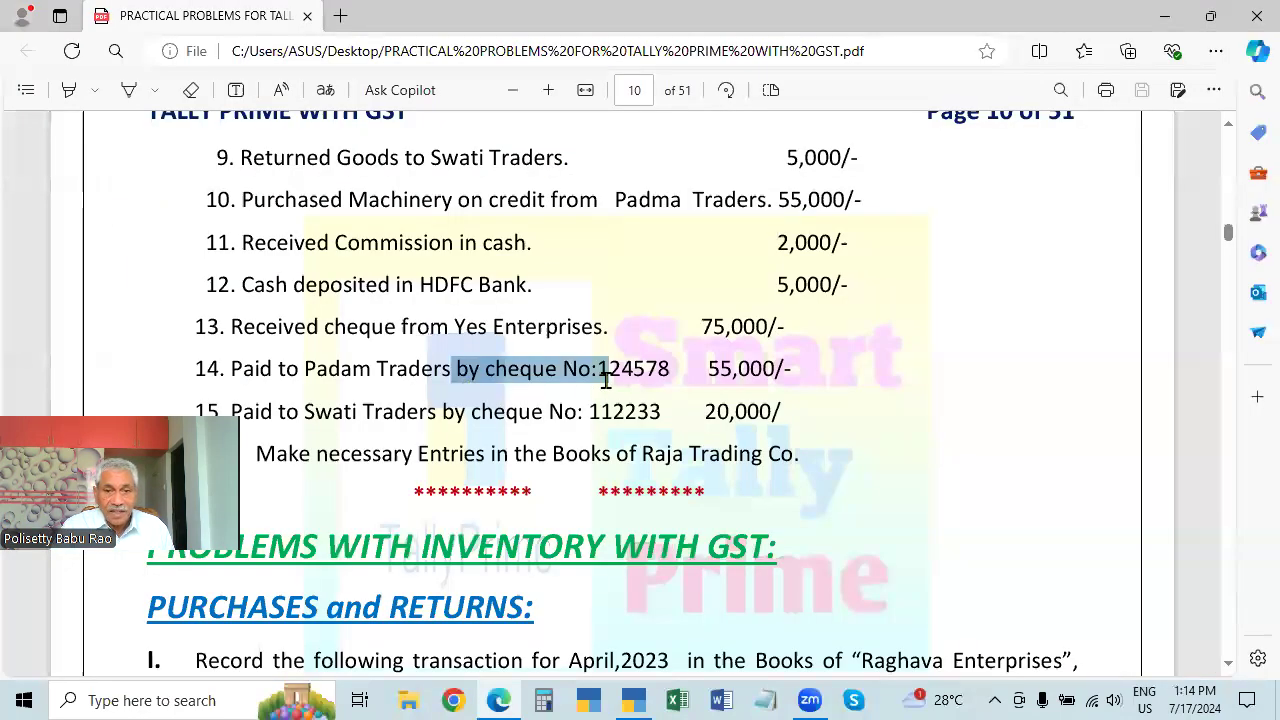
{"action": "key", "text": "alt+Tab"}
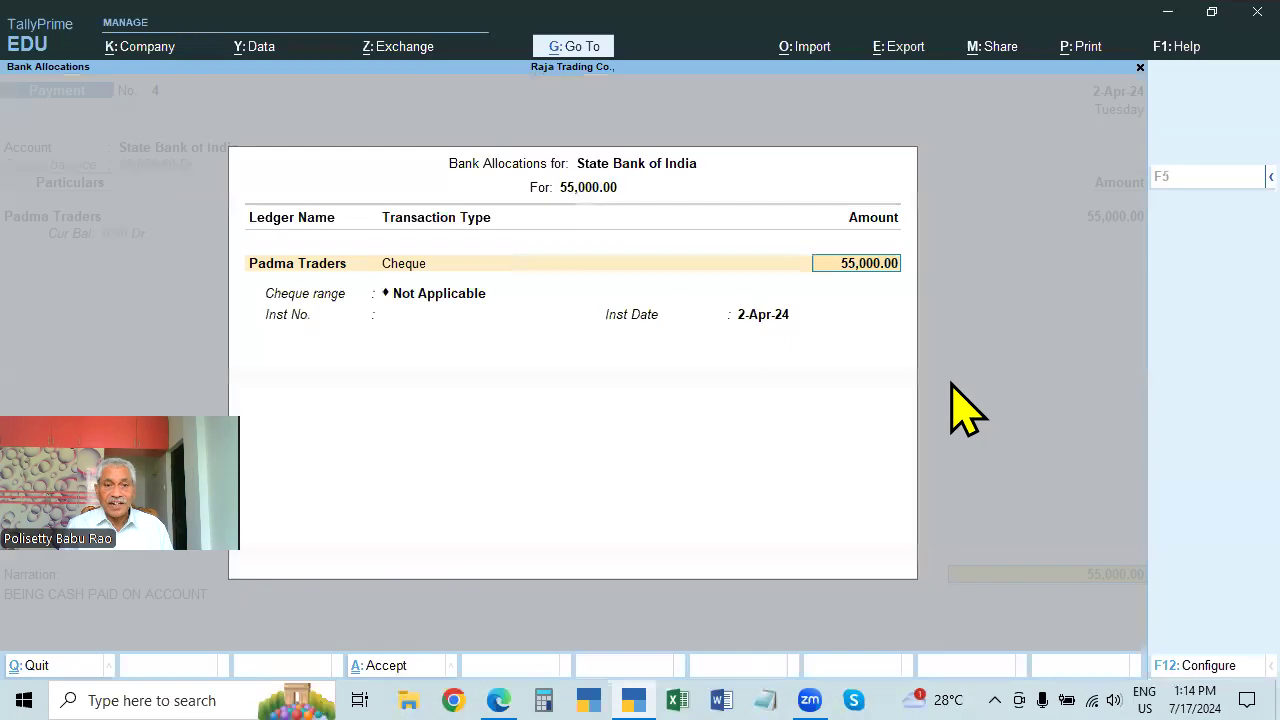
{"action": "key", "text": "Return"}
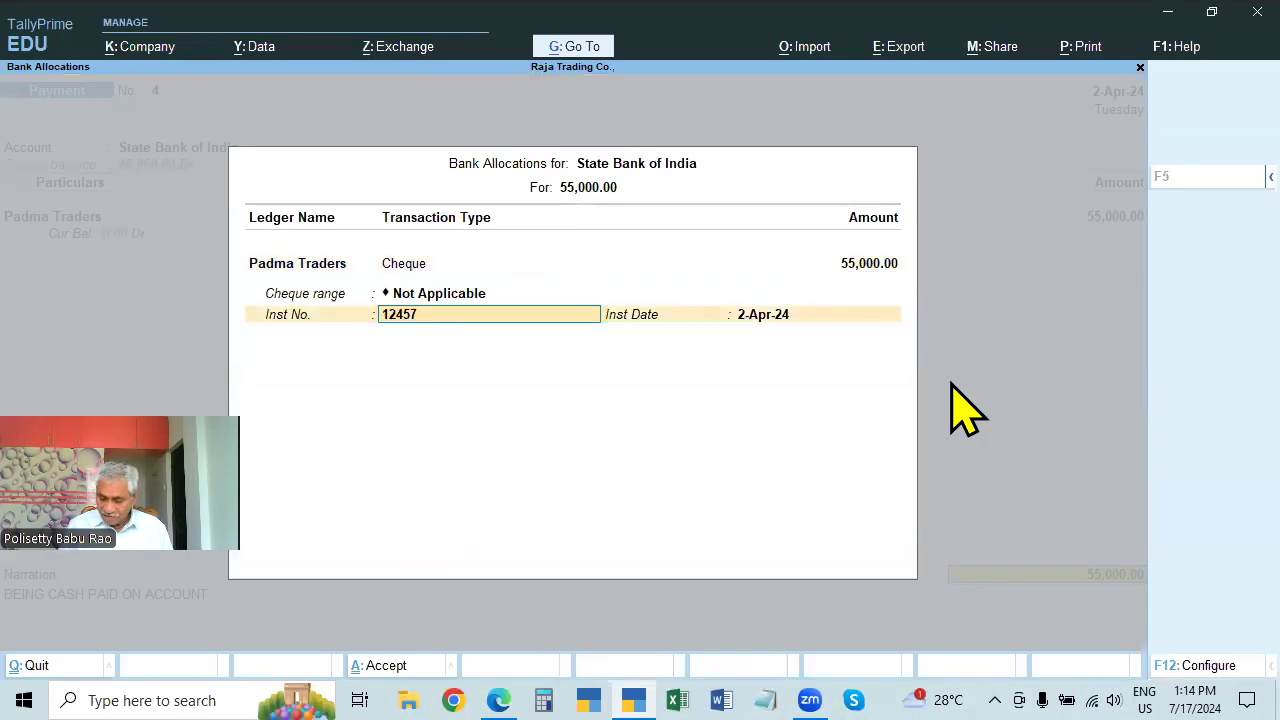
{"action": "type", "text": "124578"}
{"action": "key", "text": "Return"}
{"action": "key", "text": "Return"}
{"action": "key", "text": "Return"}
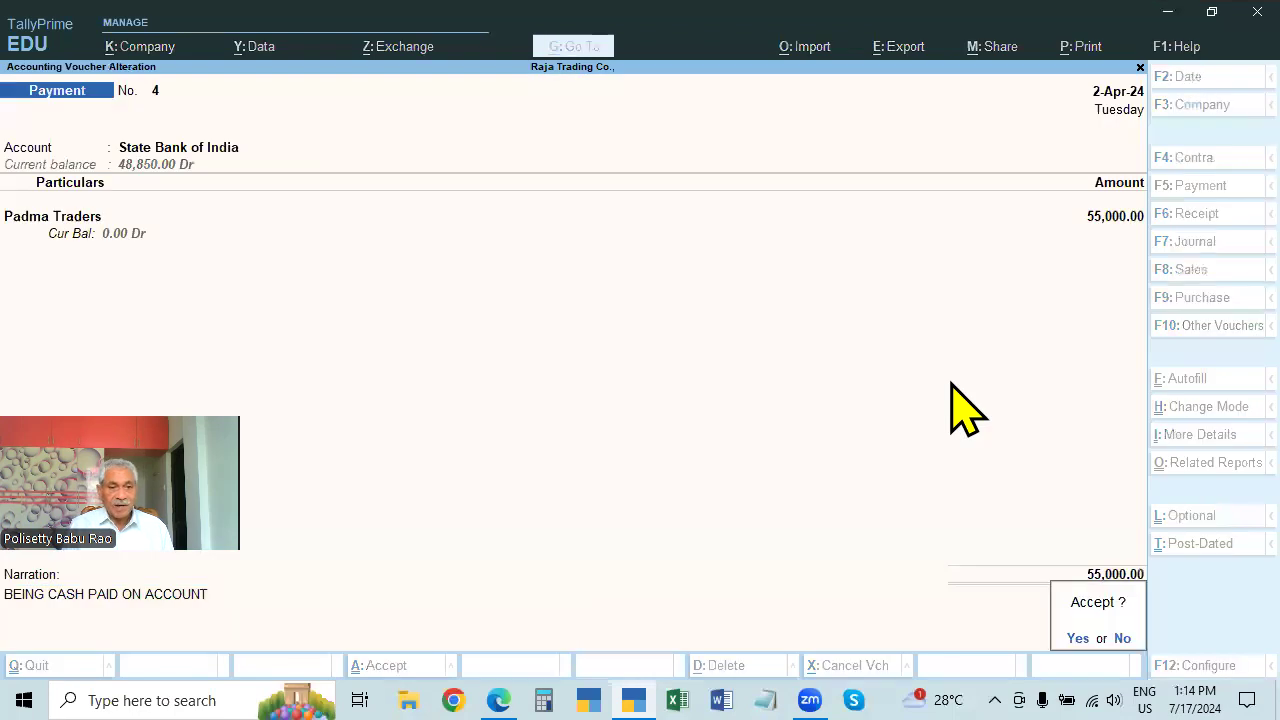
{"action": "key", "text": "Return"}
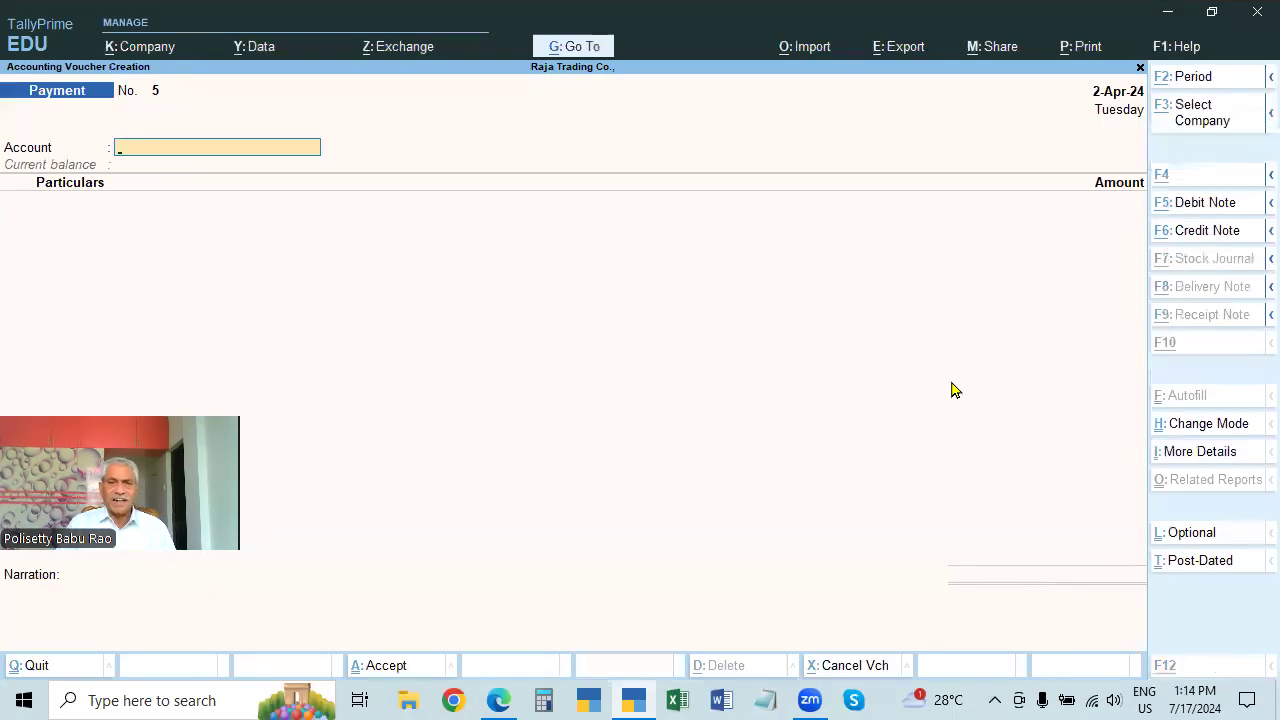
- Check transaction 15 in the PDF and start a payment voucher from State Bank of India to SWATHI TRADERS
{"action": "key", "text": "alt+Tab"}
{"action": "scroll", "coordinate": [423, 417], "scroll_direction": "down", "scroll_amount": 2}
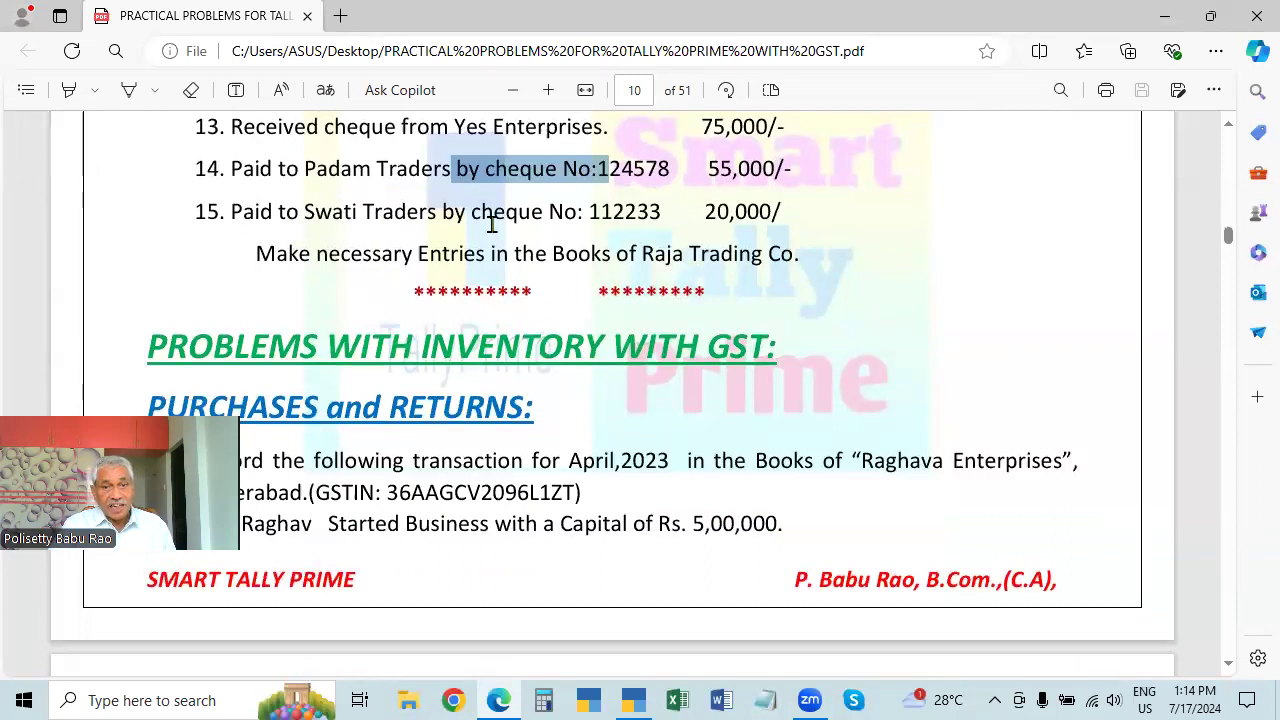
{"action": "key", "text": "alt+Tab"}
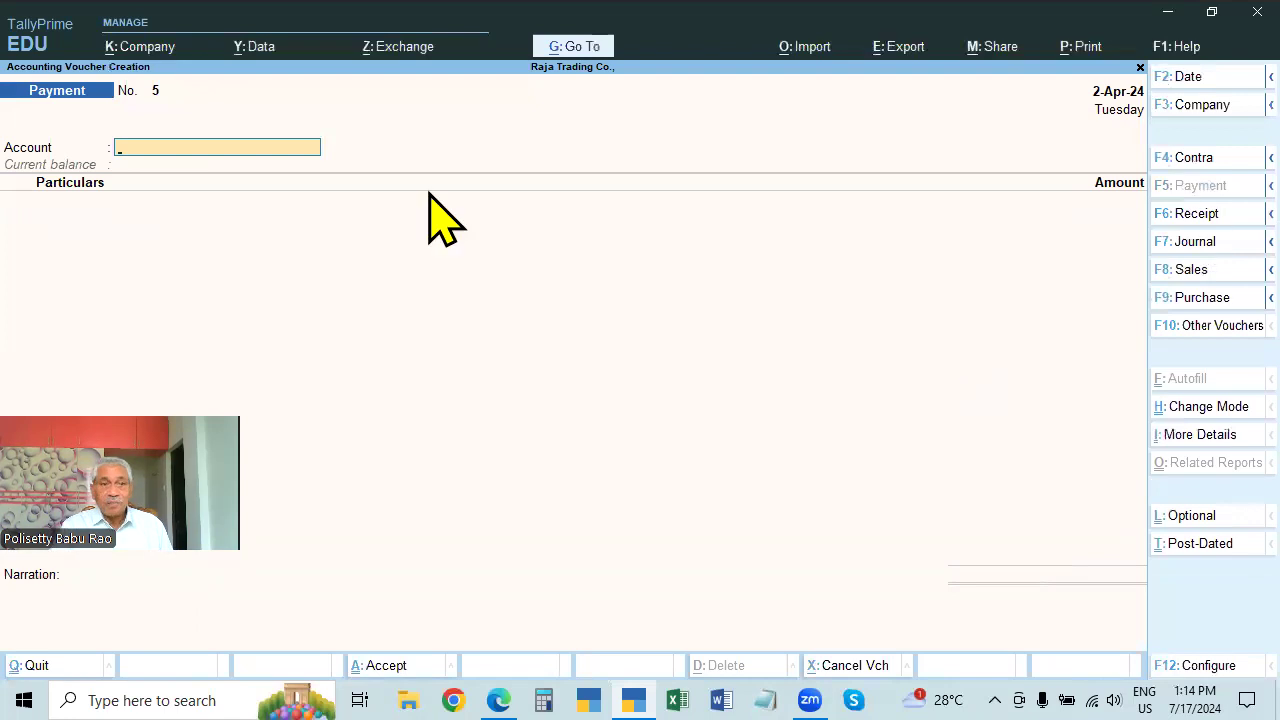
{"action": "type", "text": "S"}
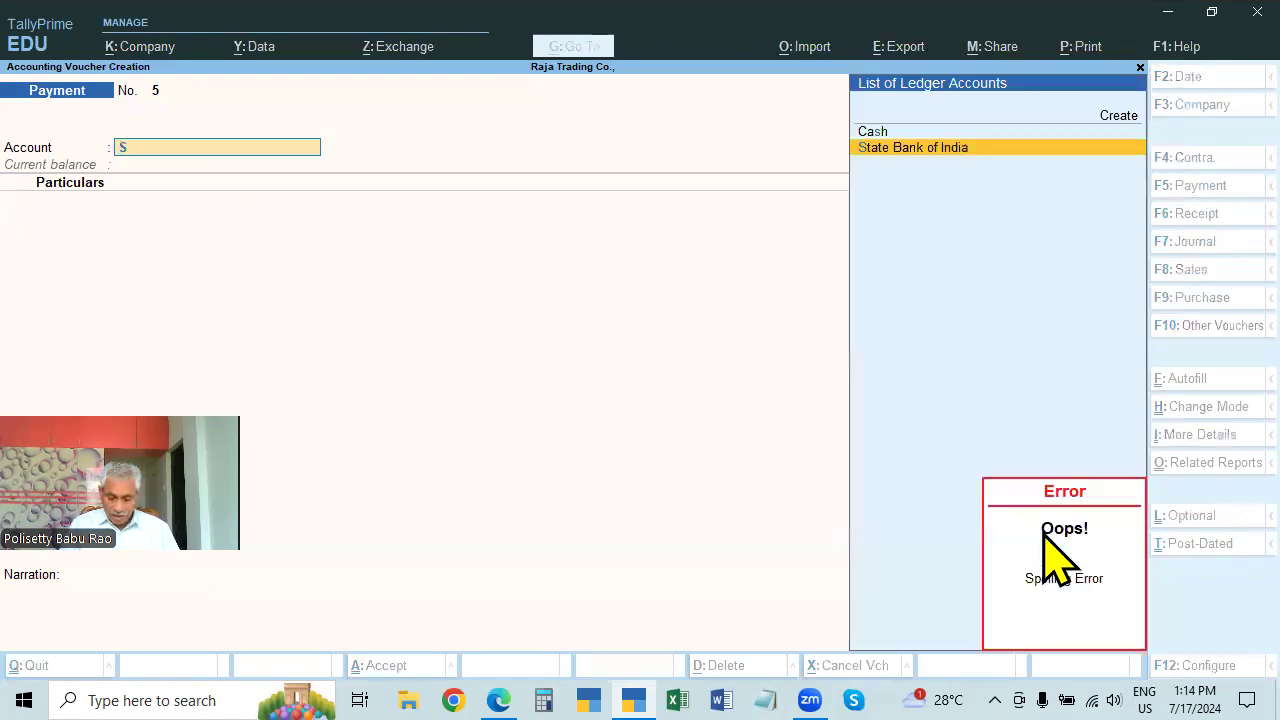
{"action": "type", "text": "T"}
{"action": "key", "text": "Return"}
{"action": "type", "text": "SW"}
{"action": "key", "text": "Return"}
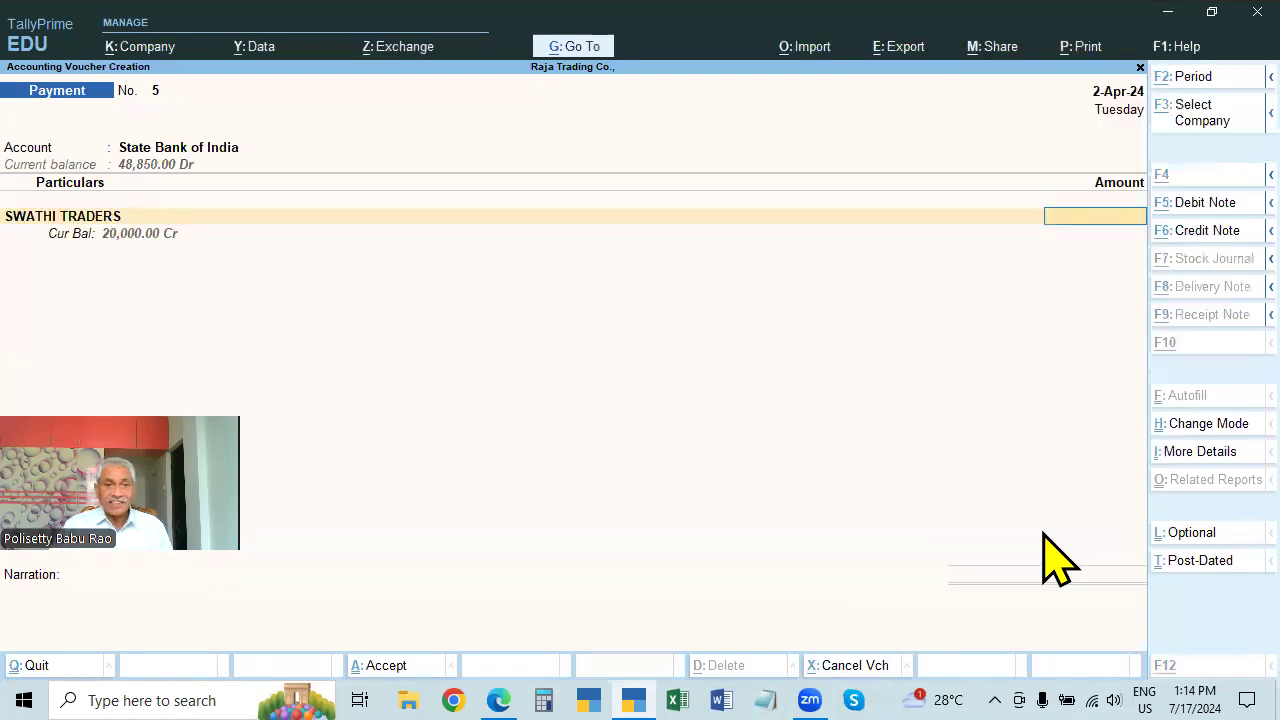
- Recheck the amount in the PDF, enter 20000 for SWATHI TRADERS and proceed to the bank allocation
{"action": "key", "text": "alt+Tab"}
{"action": "key", "text": "alt+Tab"}
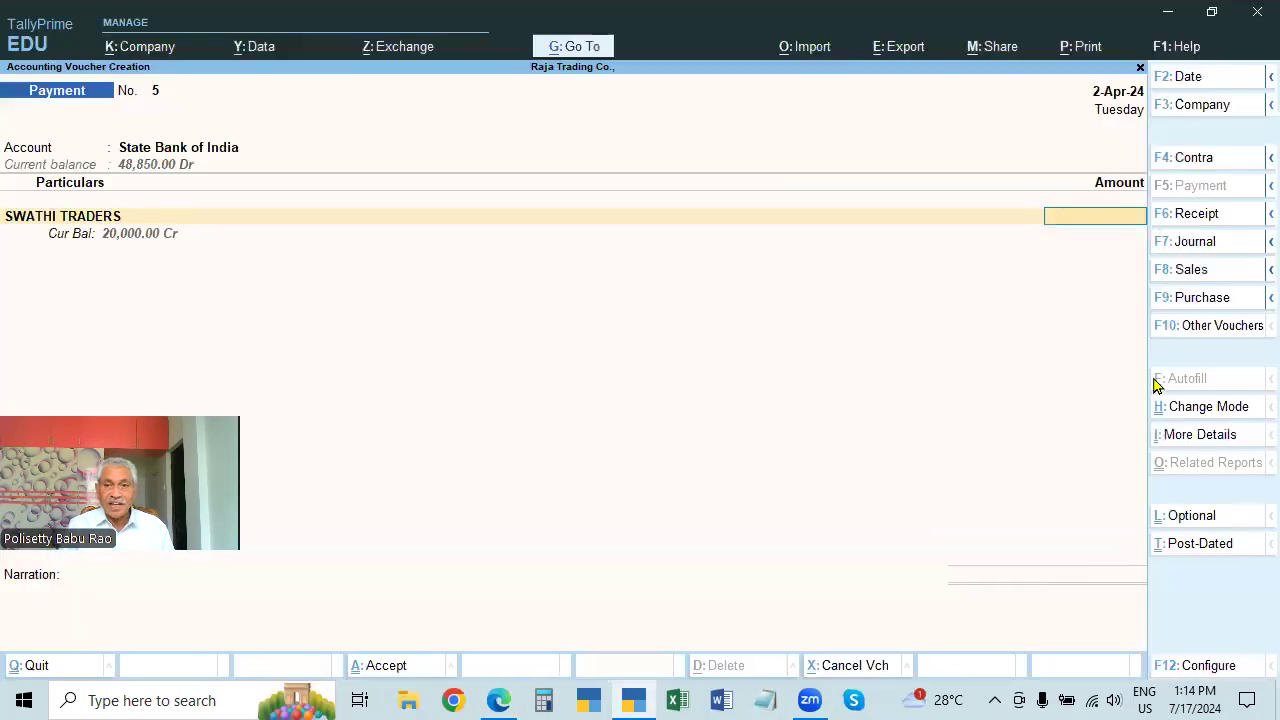
{"action": "type", "text": "20000"}
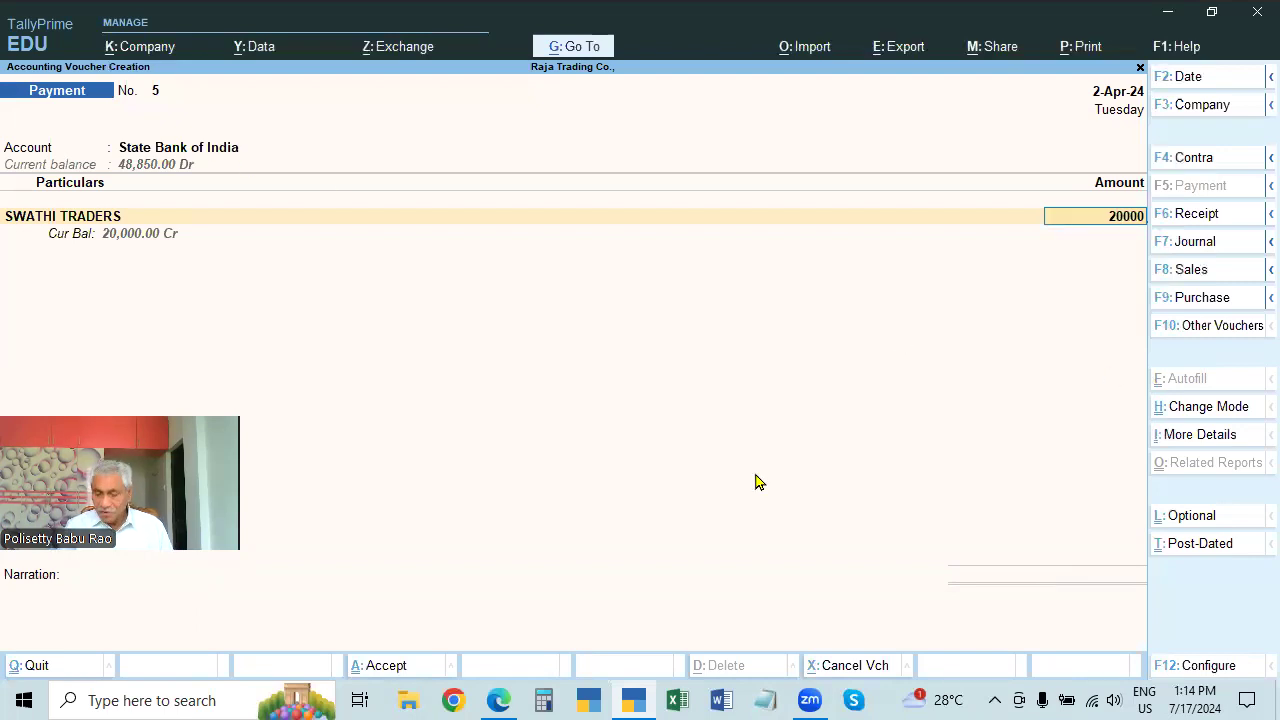
{"action": "key", "text": "Return"}
{"action": "key", "text": "Return"}
{"action": "key", "text": "Return"}
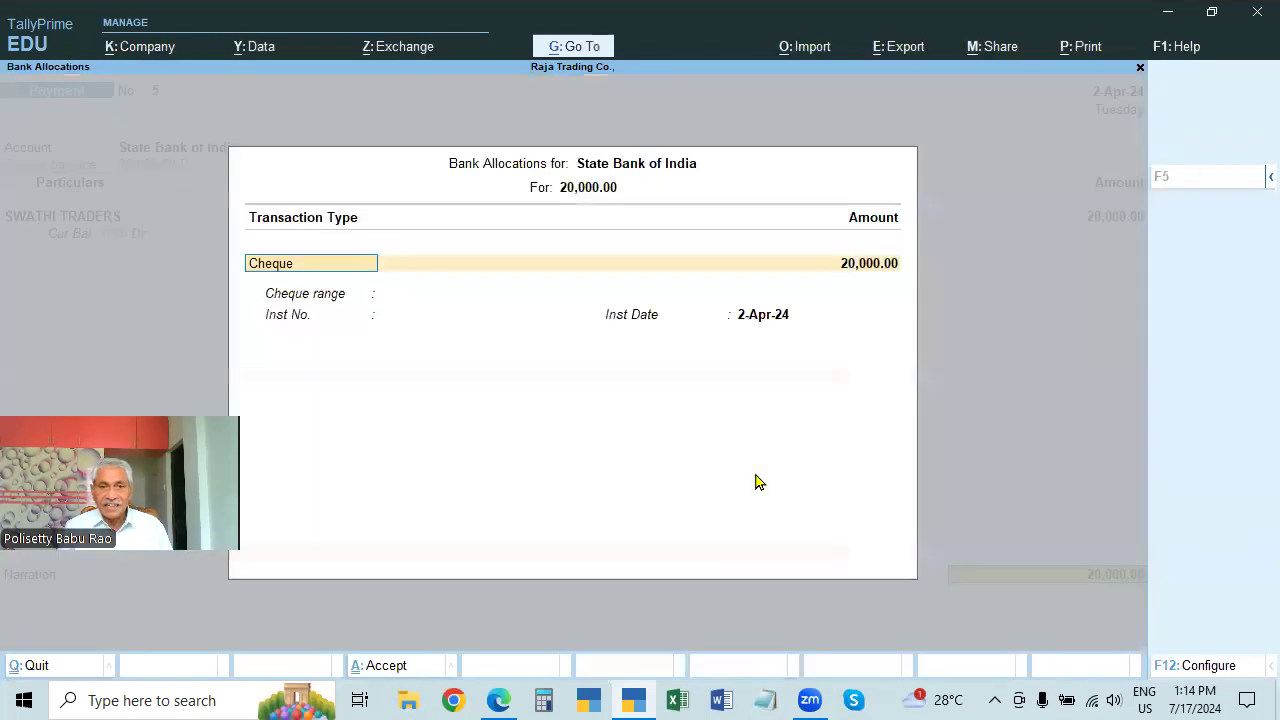
- Fill the SWATHI TRADERS bank allocation as Cheque with instrument number 112233 from the PDF and accept it
{"action": "key", "text": "Return"}
{"action": "key", "text": "Return"}
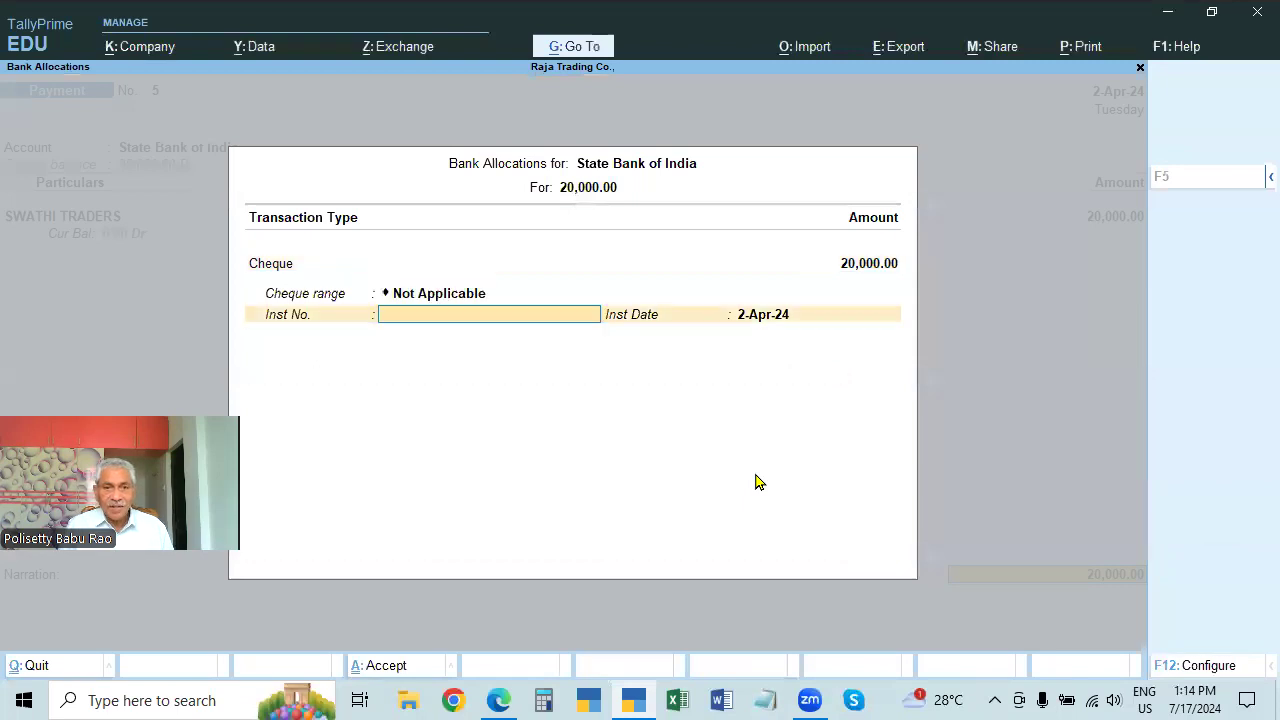
{"action": "key", "text": "alt+Tab"}
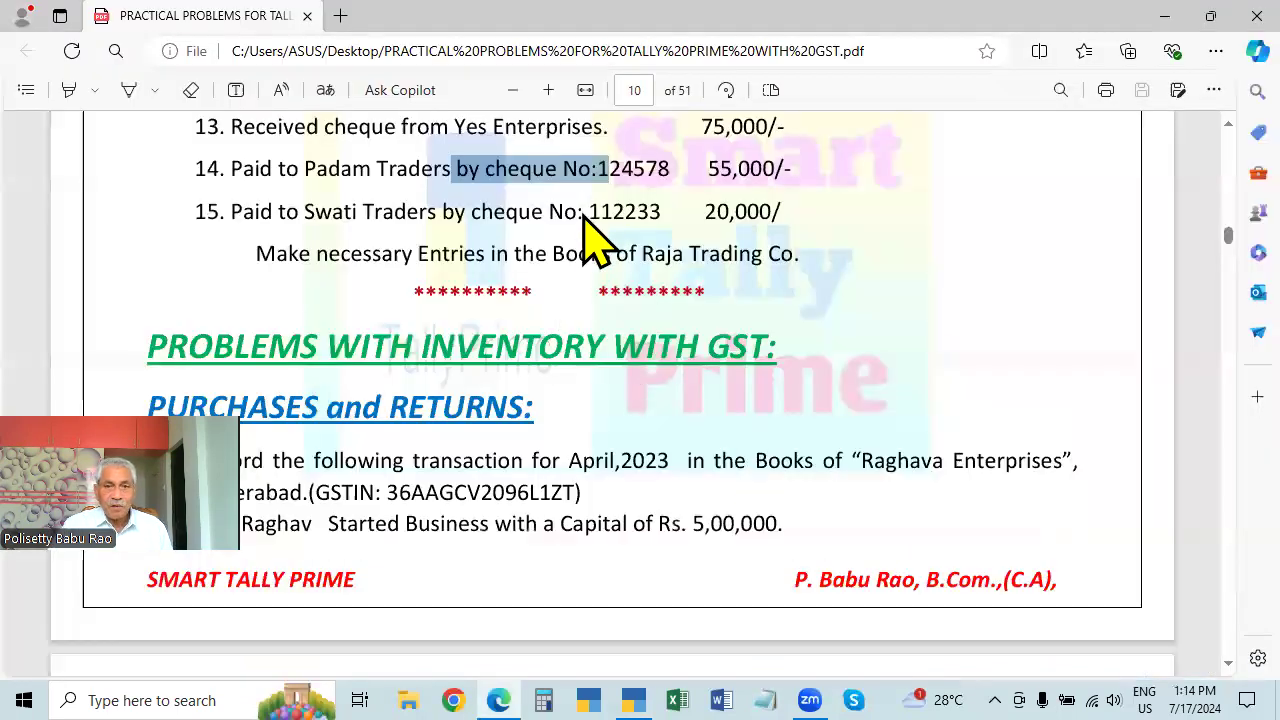
{"action": "key", "text": "alt+Tab"}
{"action": "type", "text": "112"}
{"action": "key", "text": "Return"}
{"action": "key", "text": "Return"}
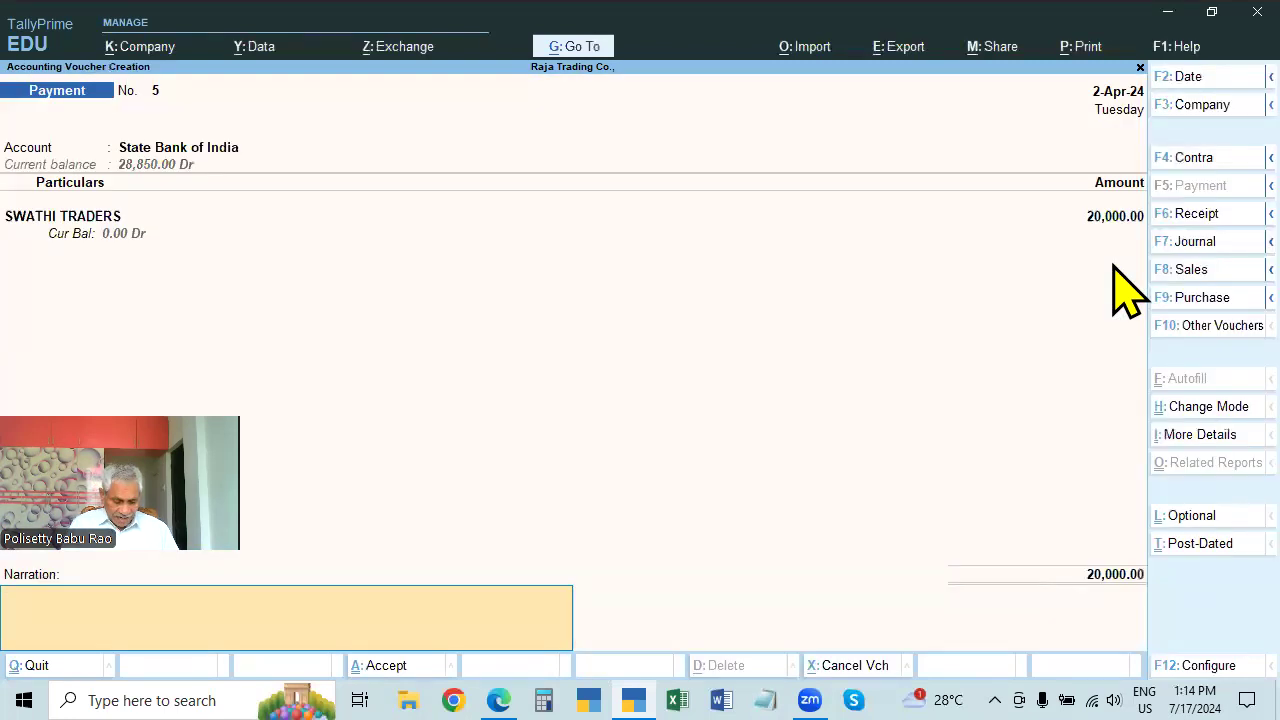
- Enter the narration BEWING AMOUNT PAID BY CHEQUE on the SWATHI TRADERS payment voucher and proceed to its acceptance
{"action": "type", "text": "BEWING"}
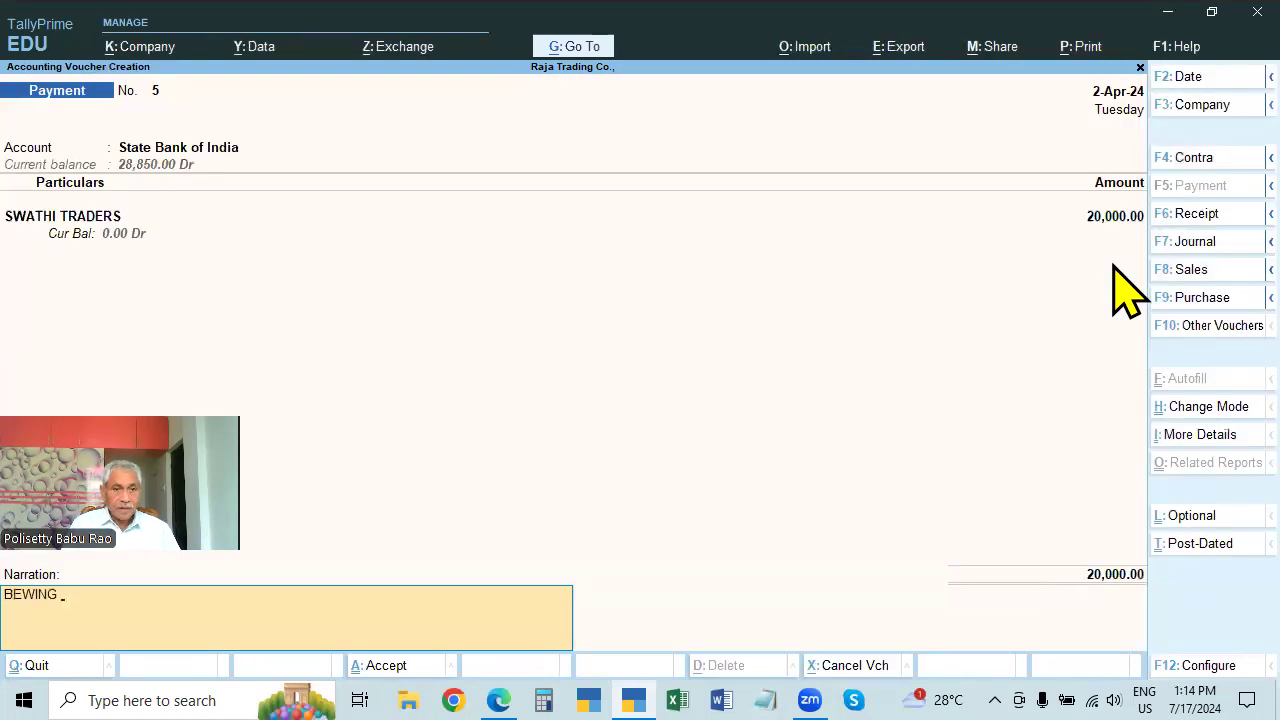
{"action": "type", "text": " AMOUNT"}
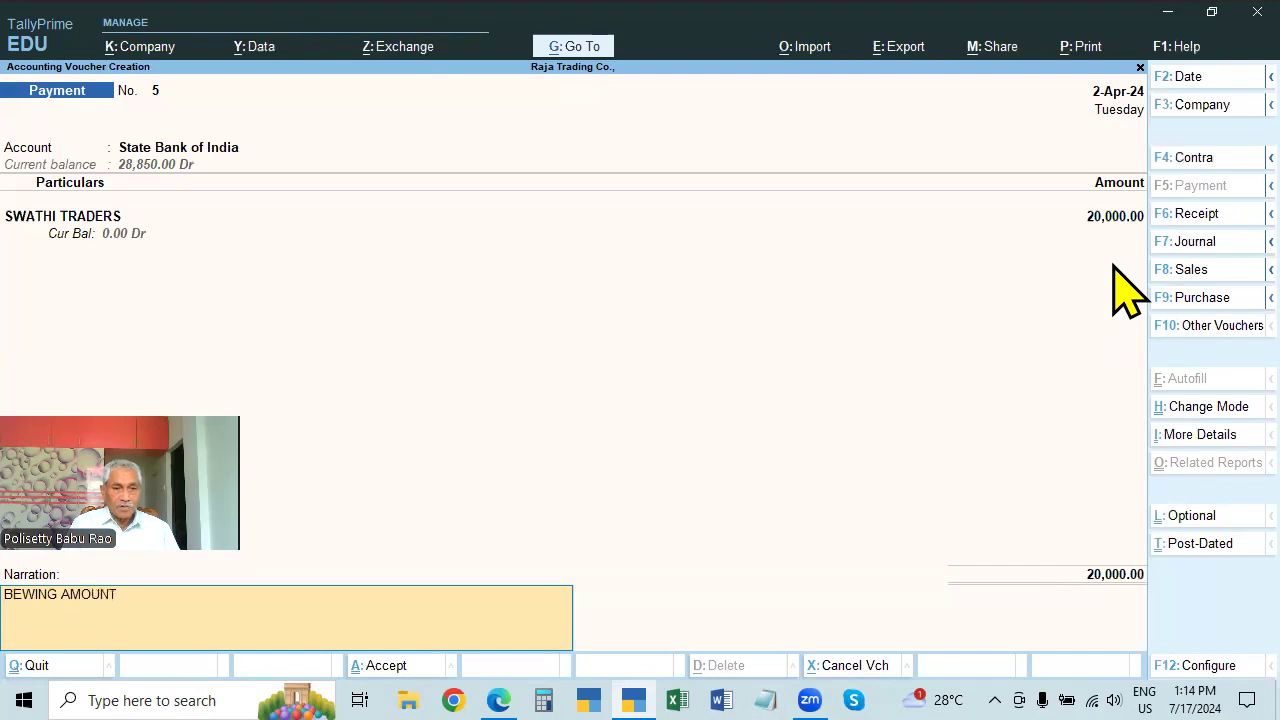
{"action": "type", "text": " PAID BY CHEU"}
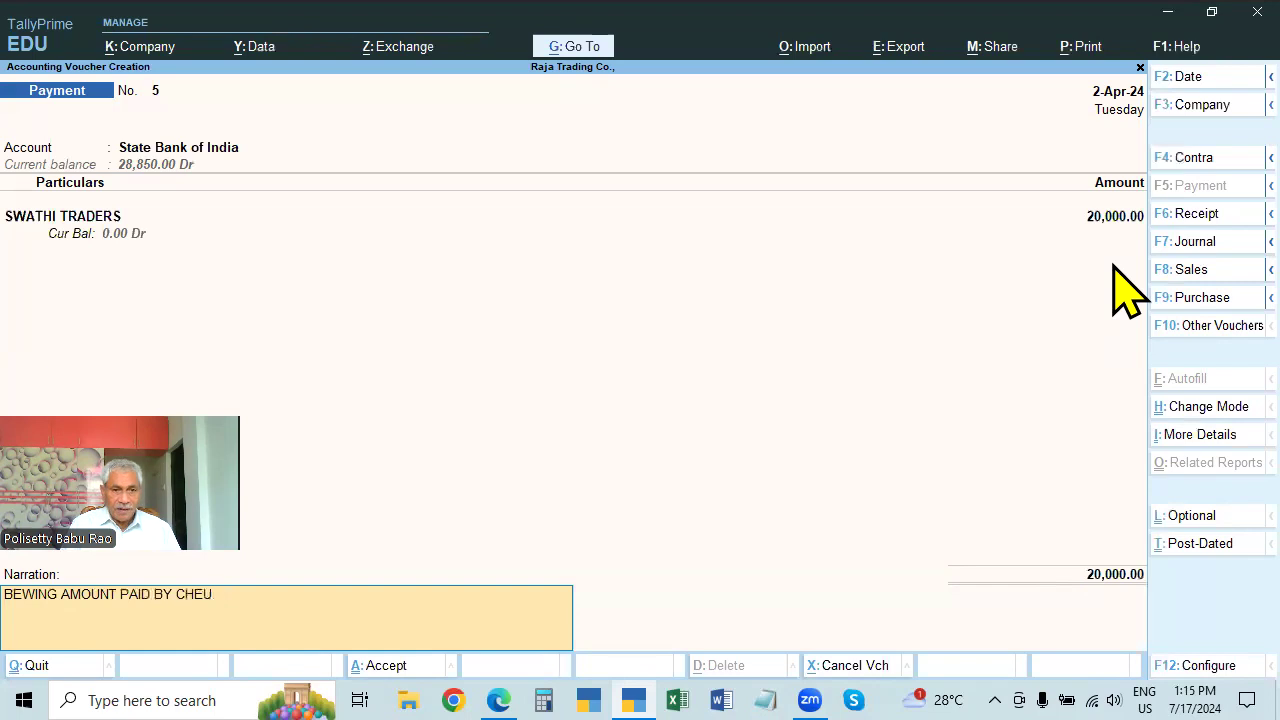
{"action": "type", "text": "QQUE"}
{"action": "key", "text": "Return"}
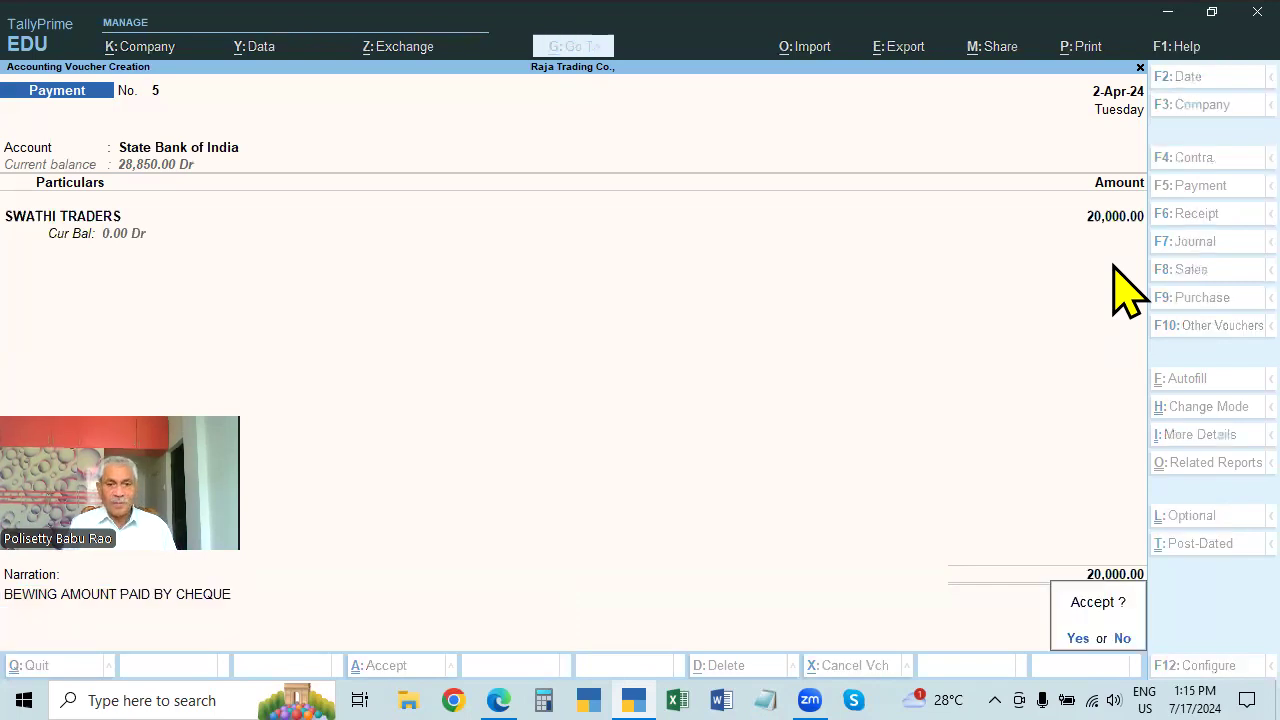
- Switch to the practical problems PDF and look back from transaction 15 to Problem # 11 (Compound Entries) on page 7
{"action": "key", "text": "alt+Tab"}
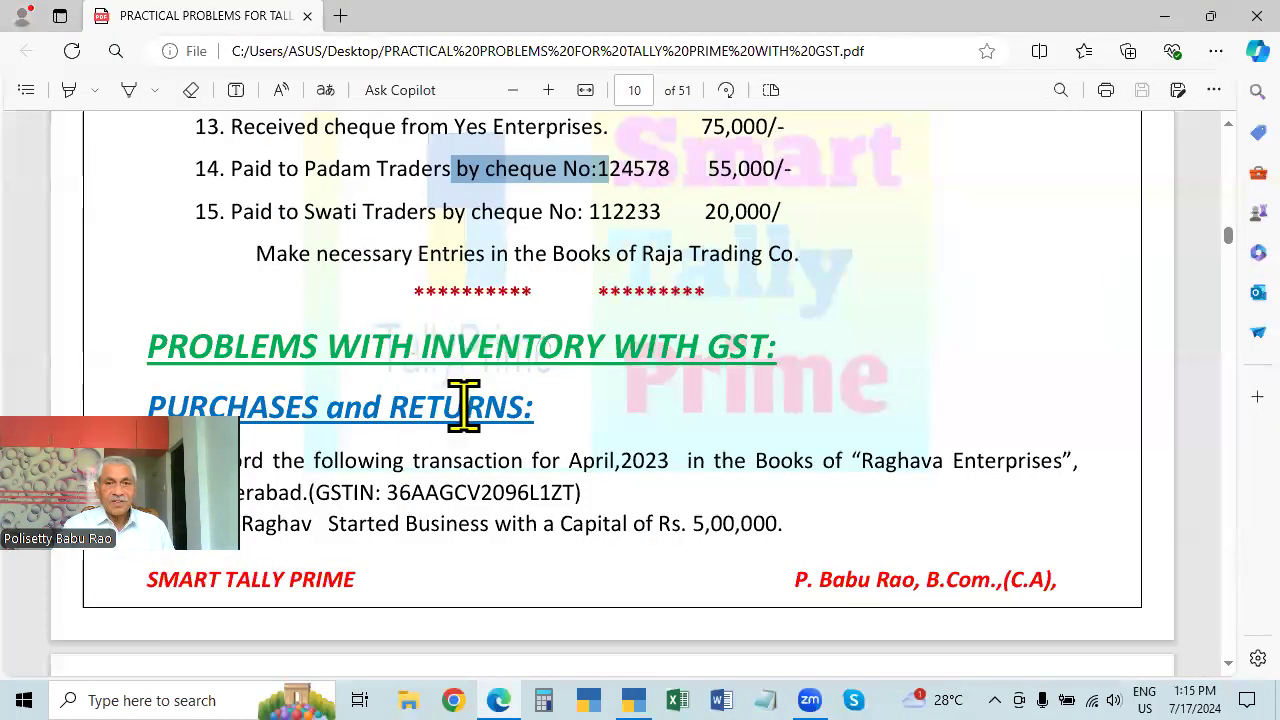
{"action": "scroll", "coordinate": [673, 372], "scroll_direction": "up", "scroll_amount": 2}
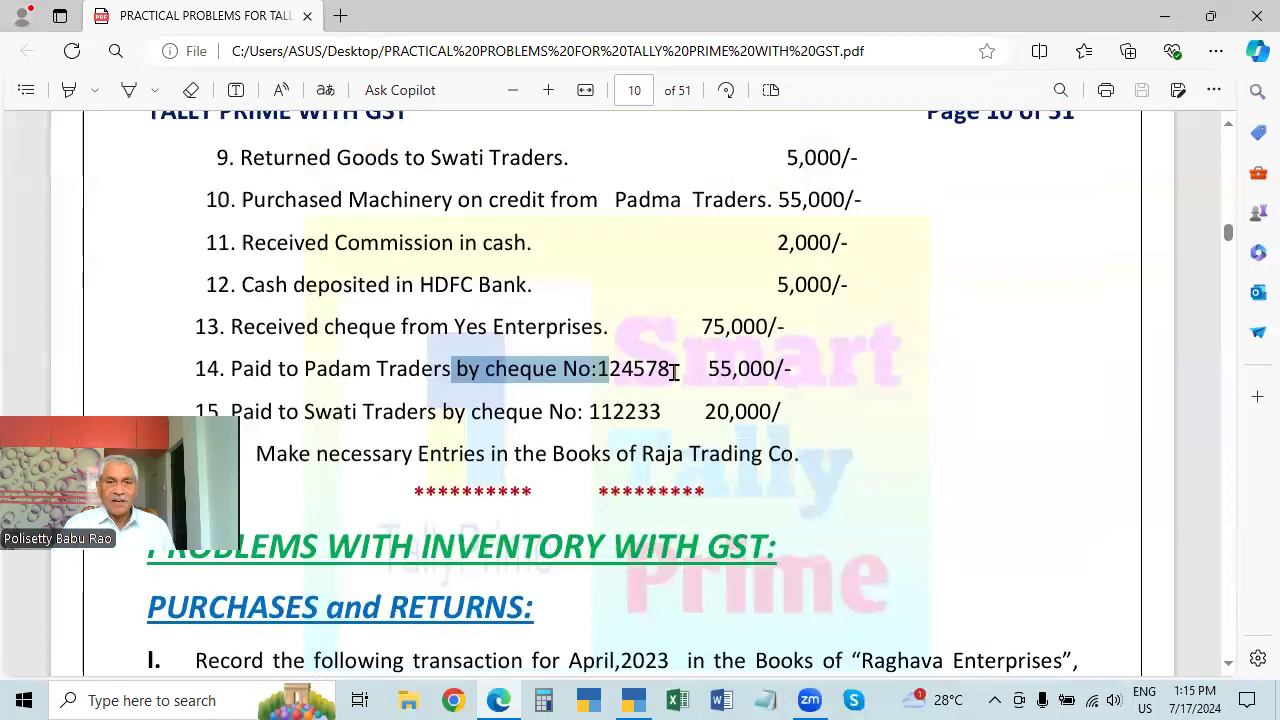
{"action": "scroll", "coordinate": [673, 378], "scroll_direction": "up", "scroll_amount": 10}
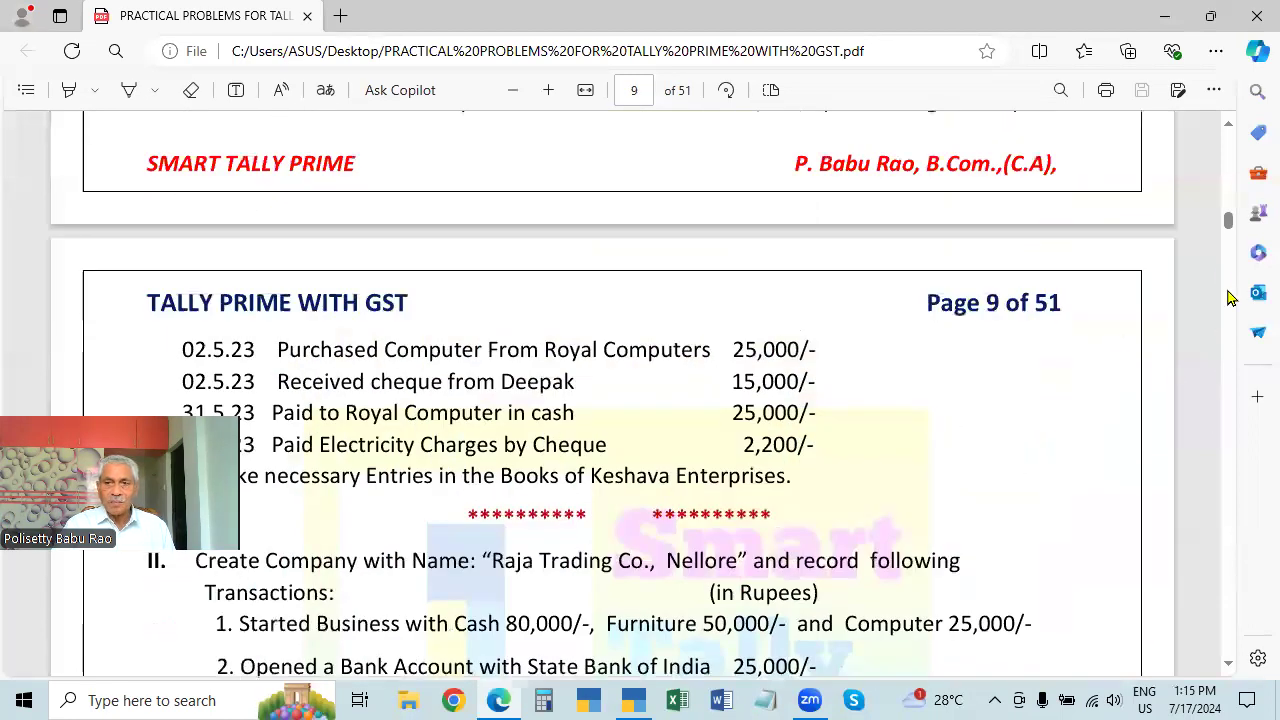
{"action": "left_click_drag", "start_coordinate": [1228, 237], "coordinate": [1228, 229]}
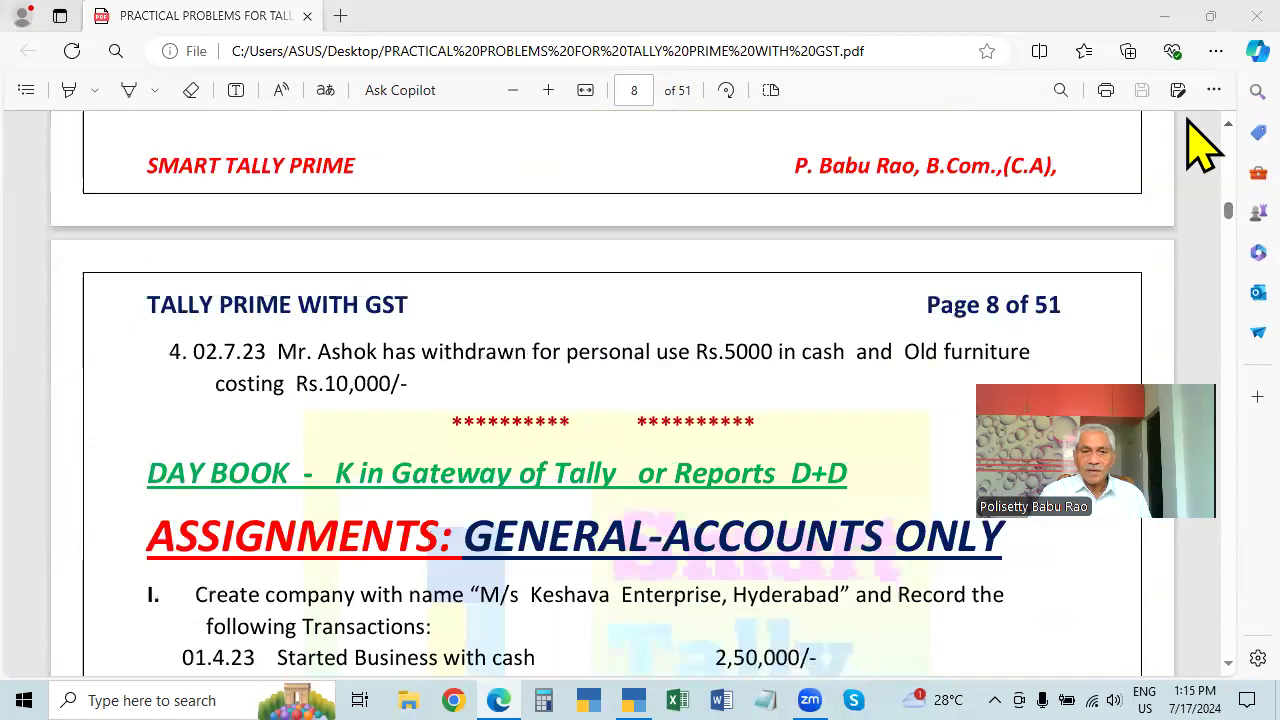
{"action": "scroll", "coordinate": [1200, 145], "scroll_direction": "up", "scroll_amount": 2}
{"action": "scroll", "coordinate": [1200, 145], "scroll_direction": "up", "scroll_amount": 3}
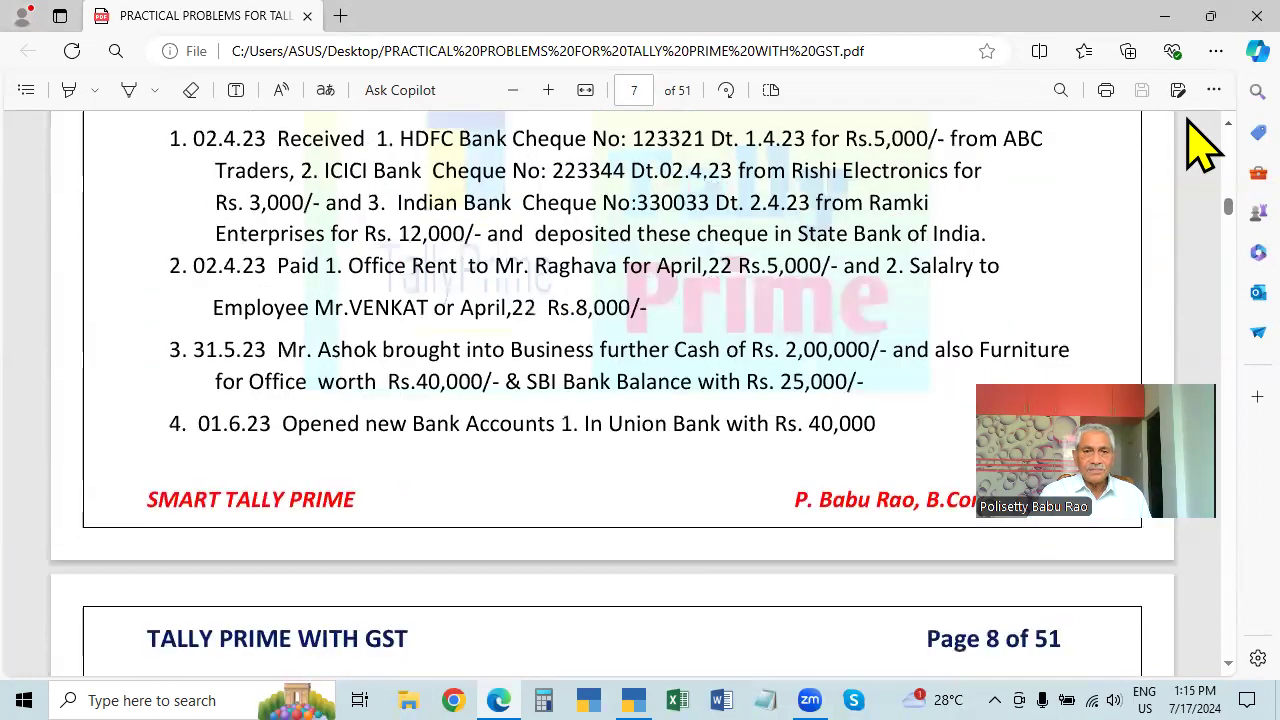
{"action": "scroll", "coordinate": [1188, 122], "scroll_direction": "up", "scroll_amount": 2}
{"action": "scroll", "coordinate": [1187, 630], "scroll_direction": "down", "scroll_amount": 1}
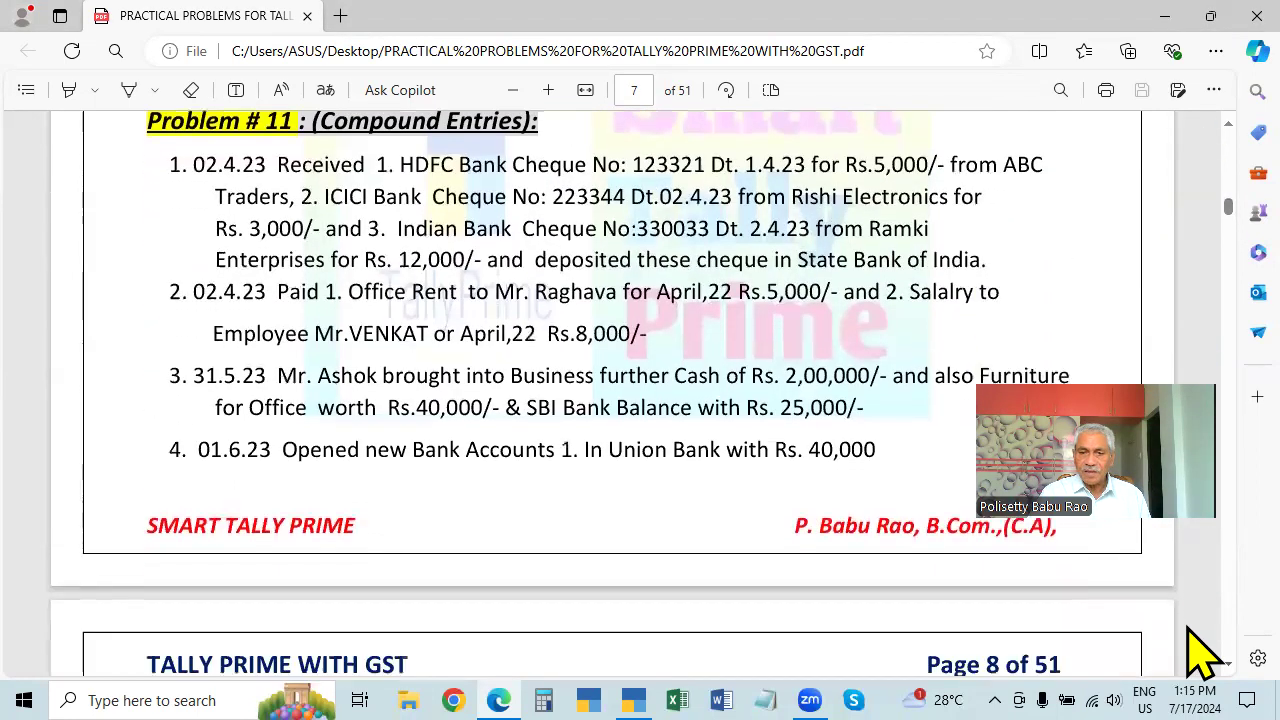
- Review the general accounts assignments for Keshava Enterprises and Raja Trading Co. on pages 8 to 10 of the PDF
{"action": "scroll", "coordinate": [1200, 655], "scroll_direction": "down", "scroll_amount": 6}
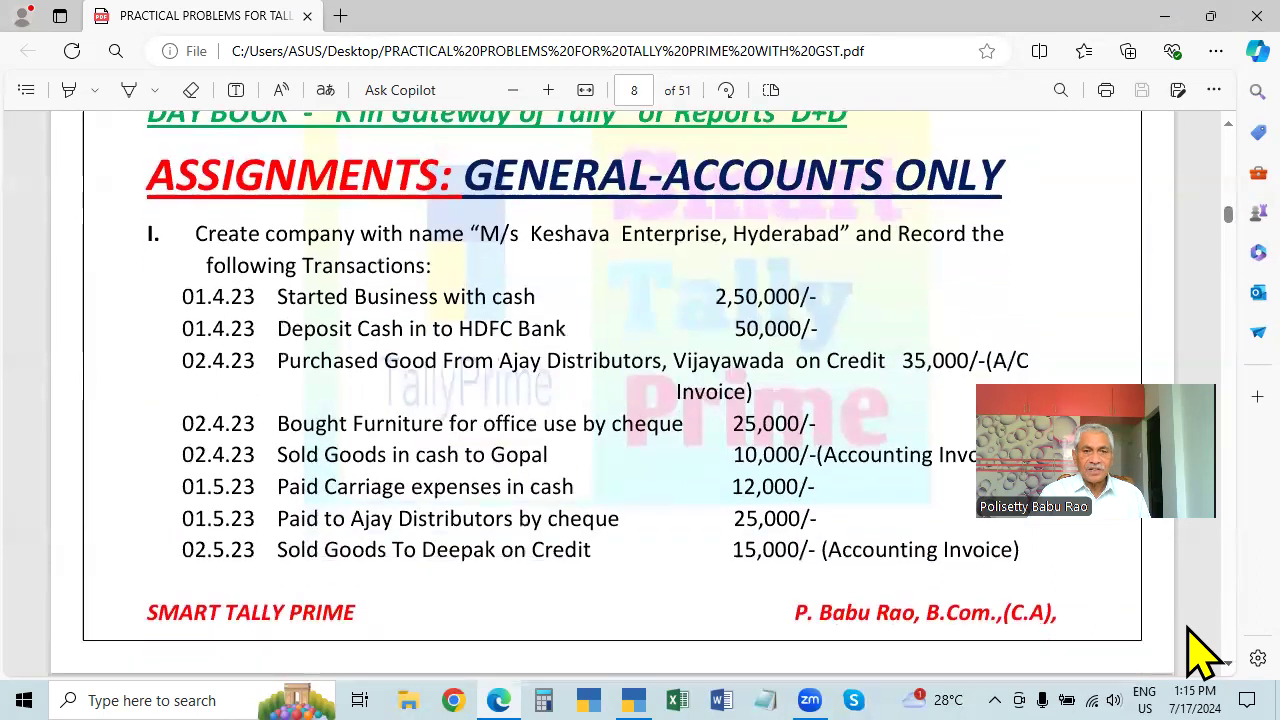
{"action": "scroll", "coordinate": [1200, 655], "scroll_direction": "down", "scroll_amount": 1}
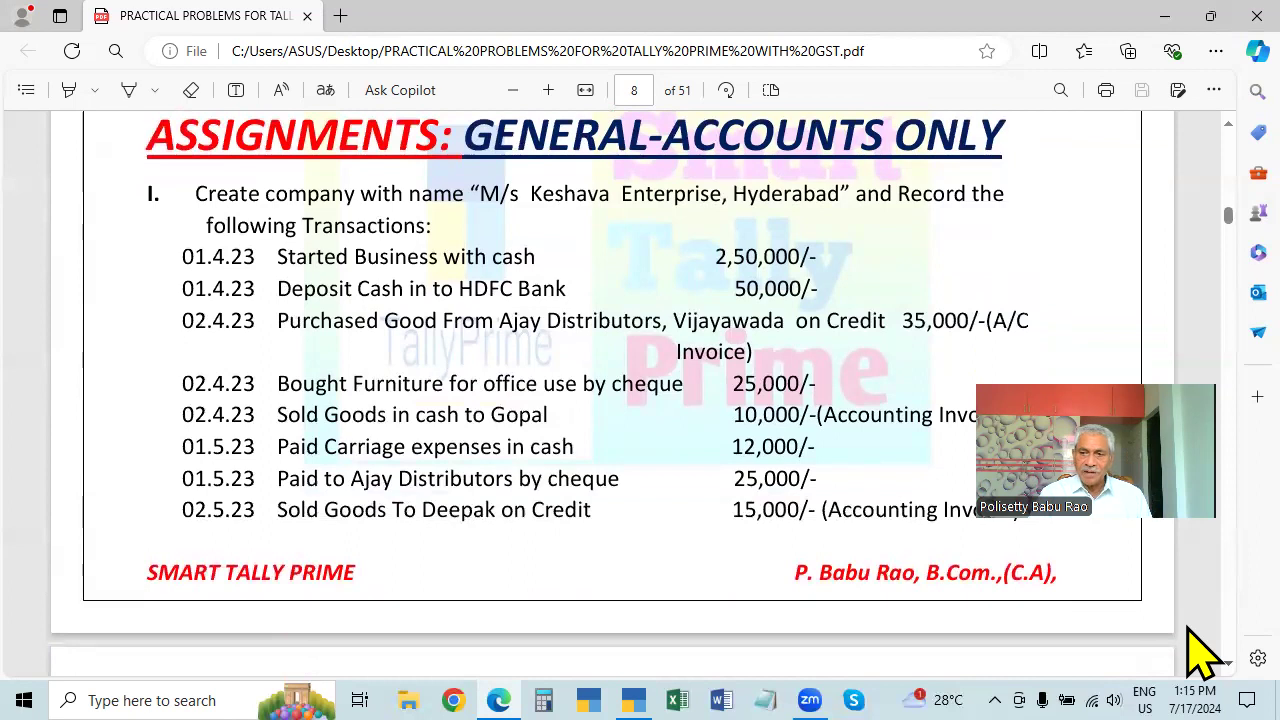
{"action": "scroll", "coordinate": [1190, 632], "scroll_direction": "down", "scroll_amount": 6}
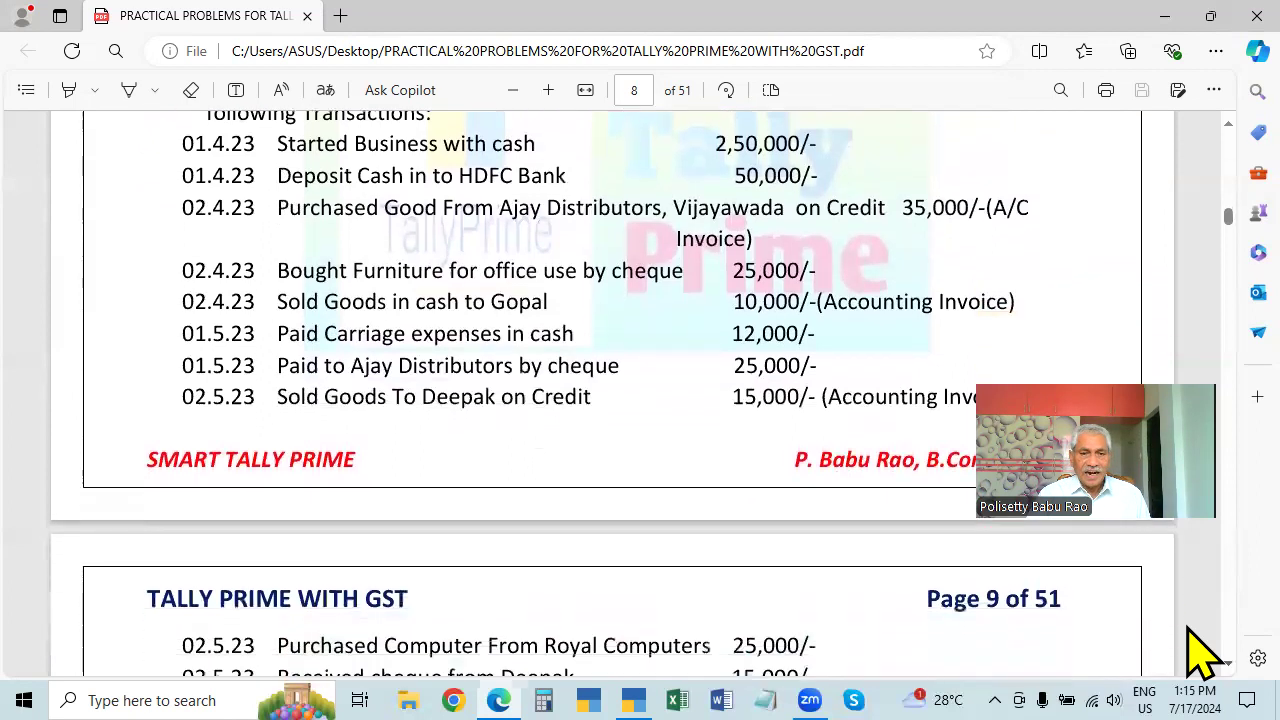
{"action": "scroll", "coordinate": [1200, 652], "scroll_direction": "down", "scroll_amount": 8}
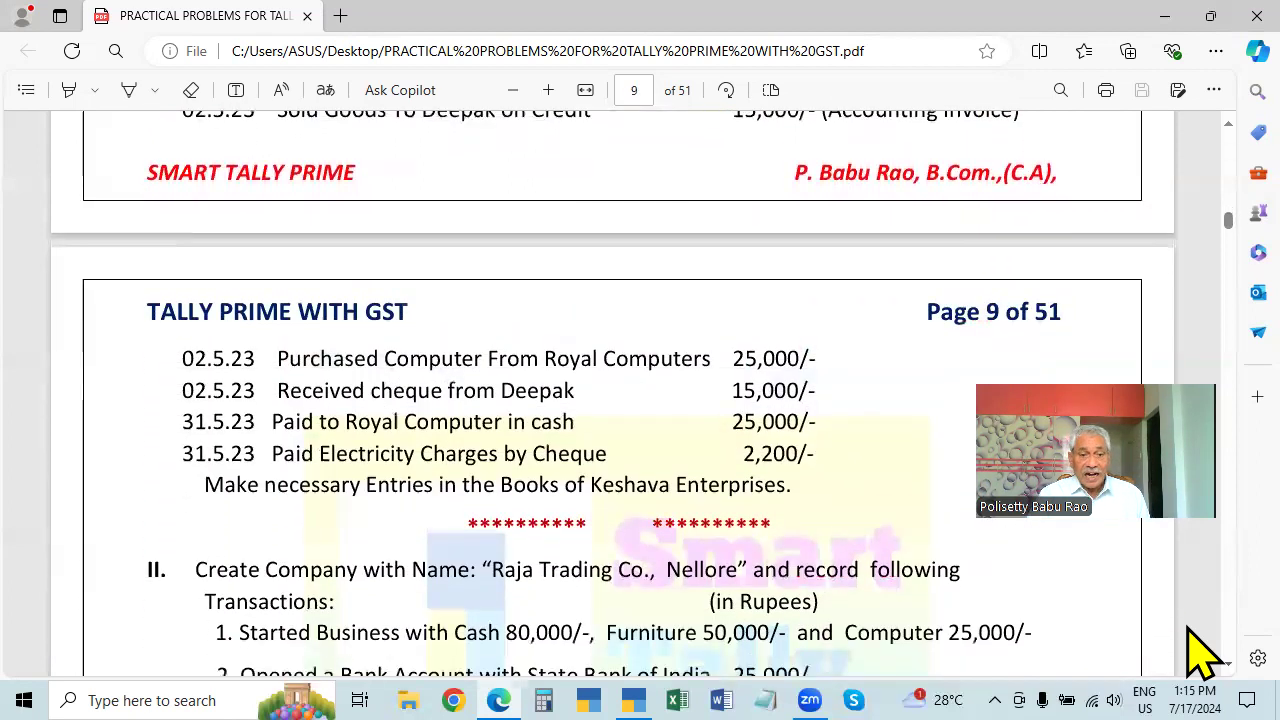
{"action": "scroll", "coordinate": [1200, 652], "scroll_direction": "down", "scroll_amount": 4}
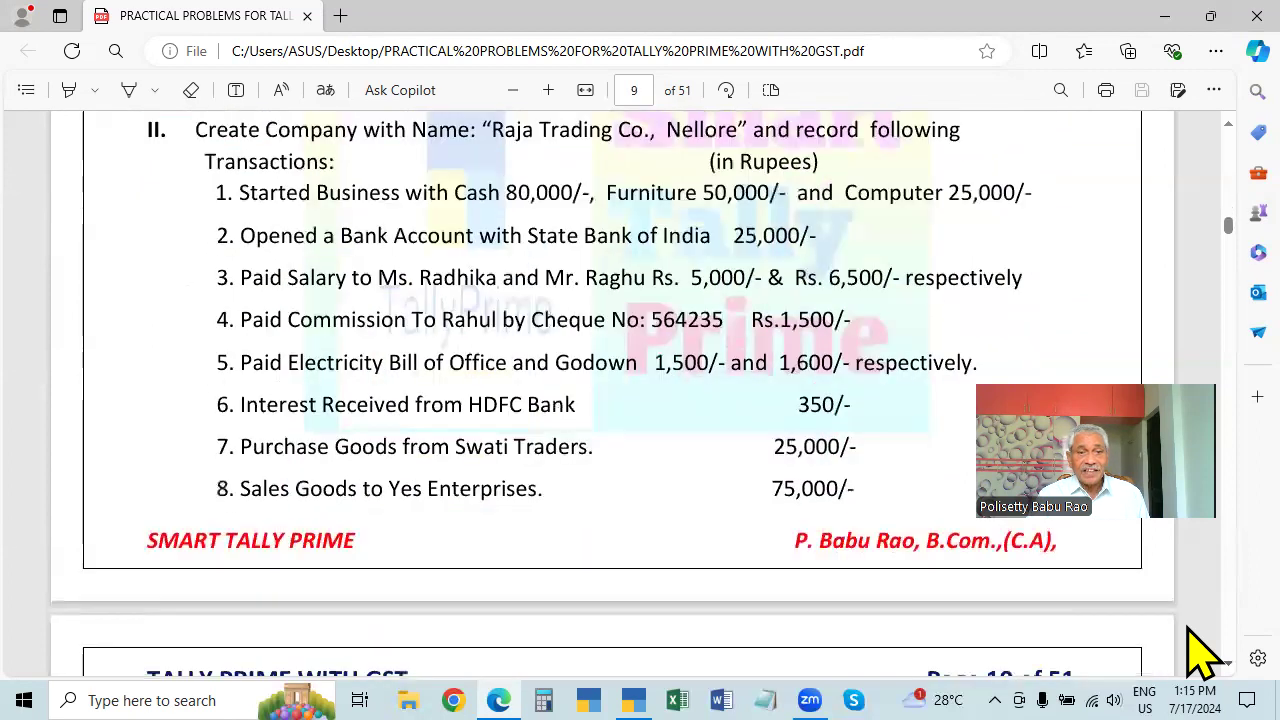
{"action": "scroll", "coordinate": [1200, 652], "scroll_direction": "down", "scroll_amount": 6}
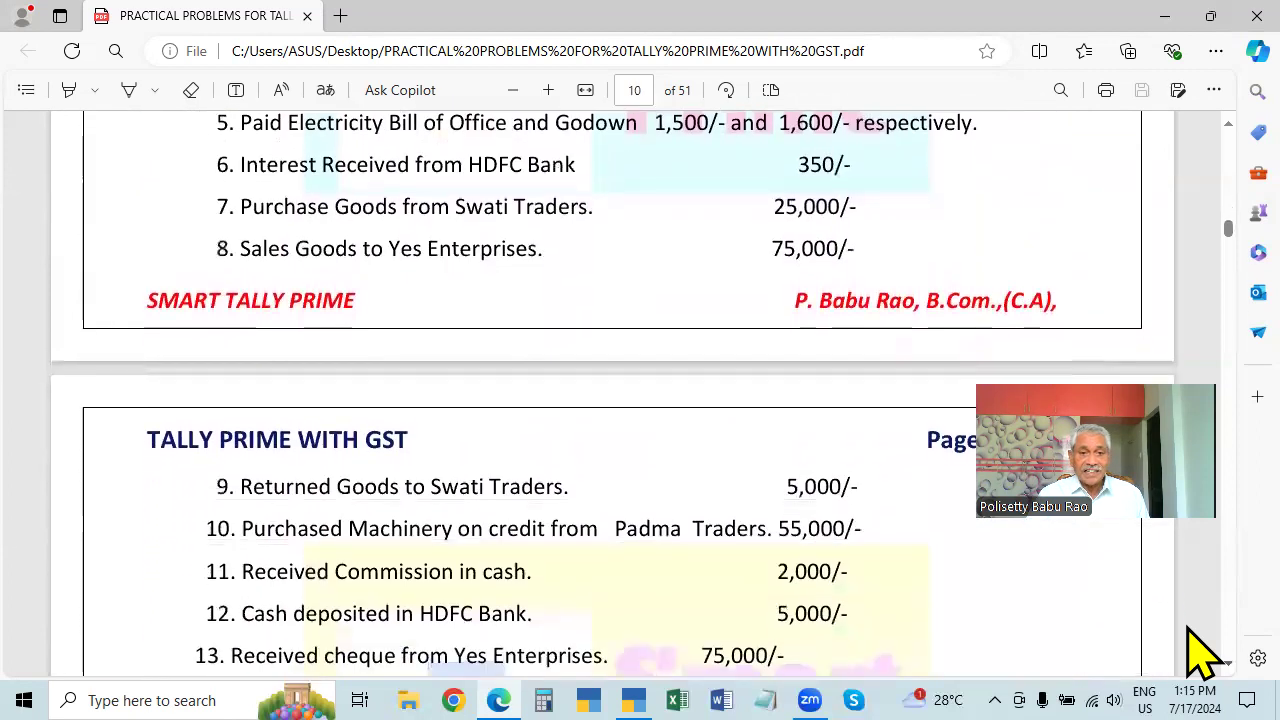
{"action": "scroll", "coordinate": [1200, 652], "scroll_direction": "down", "scroll_amount": 3}
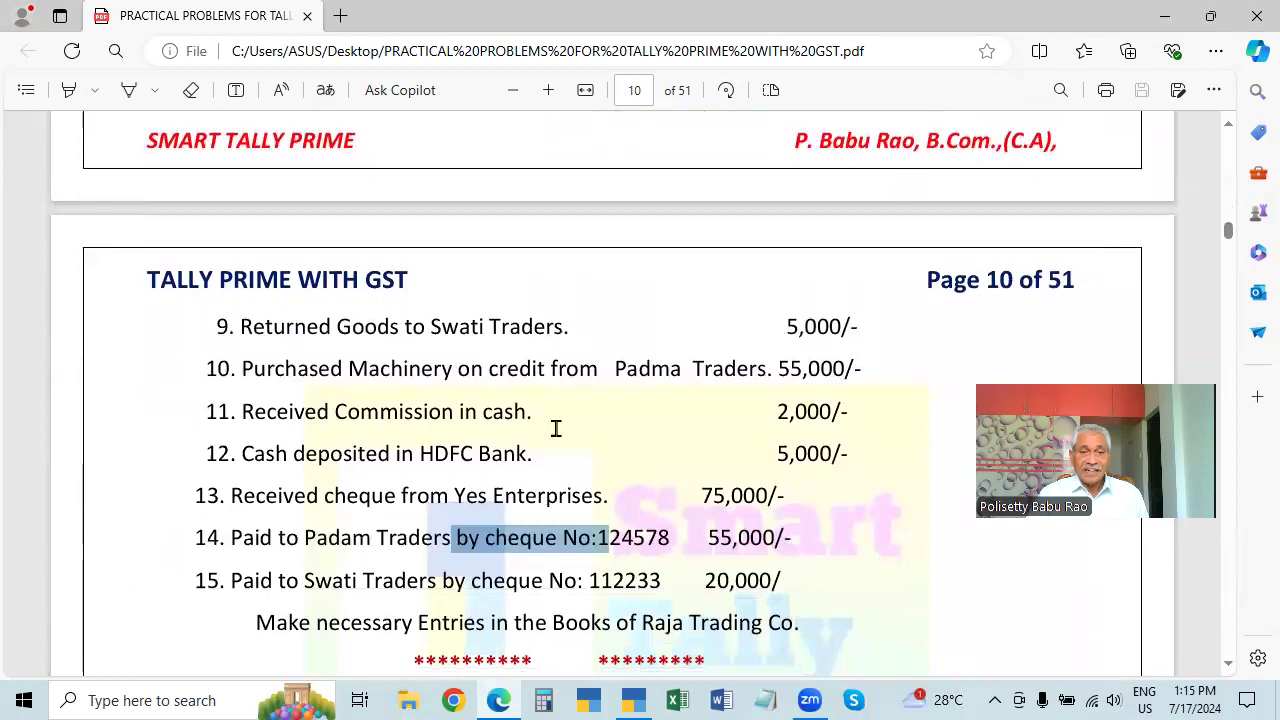